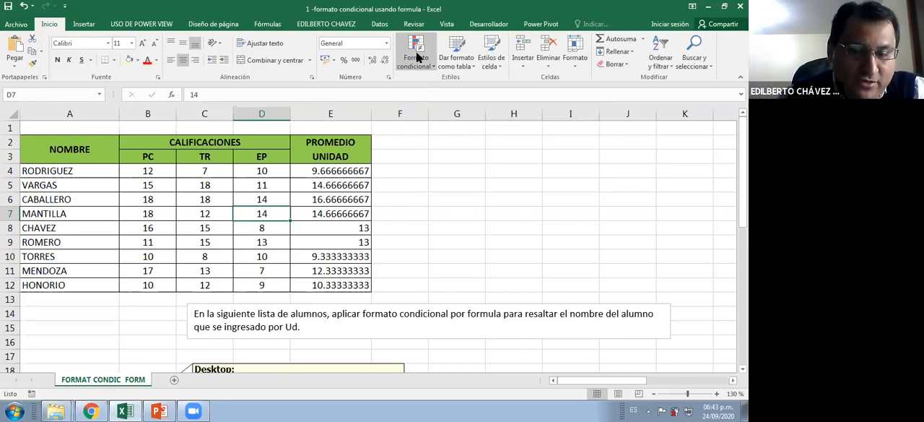
pyautogui.click(161, 181)
pyautogui.click(156, 170)
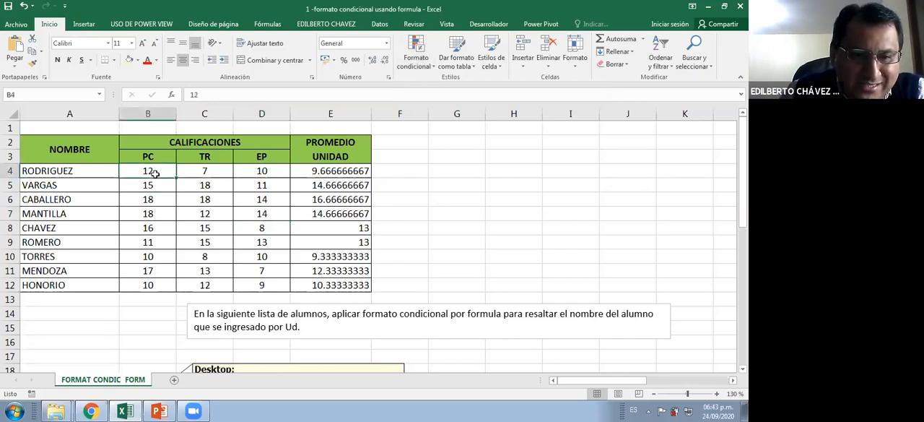
pyautogui.keyDown('shift'); pyautogui.click(281, 286); pyautogui.keyUp('shift')
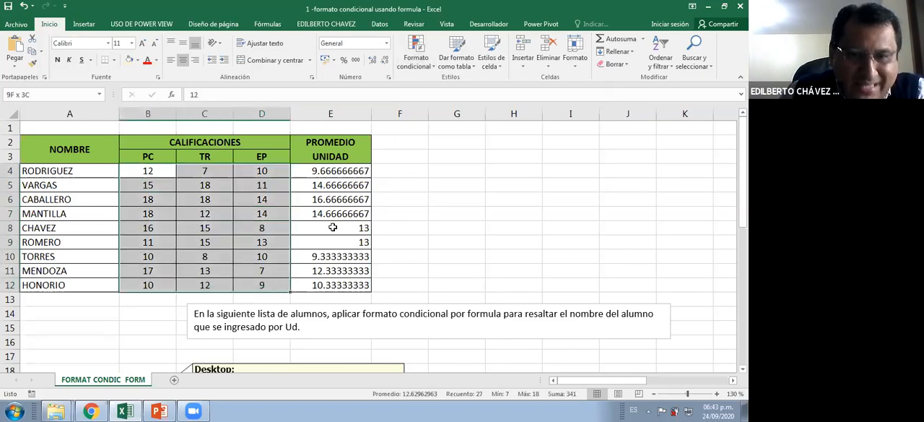
pyautogui.click(410, 49)
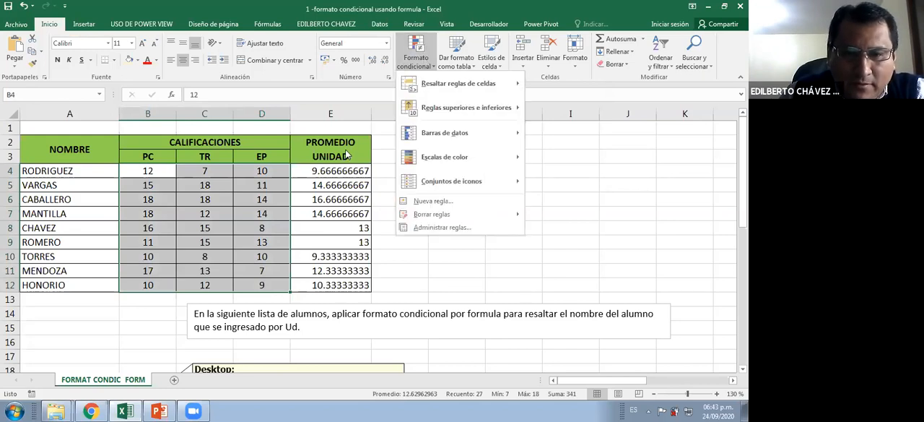
pyautogui.click(249, 171)
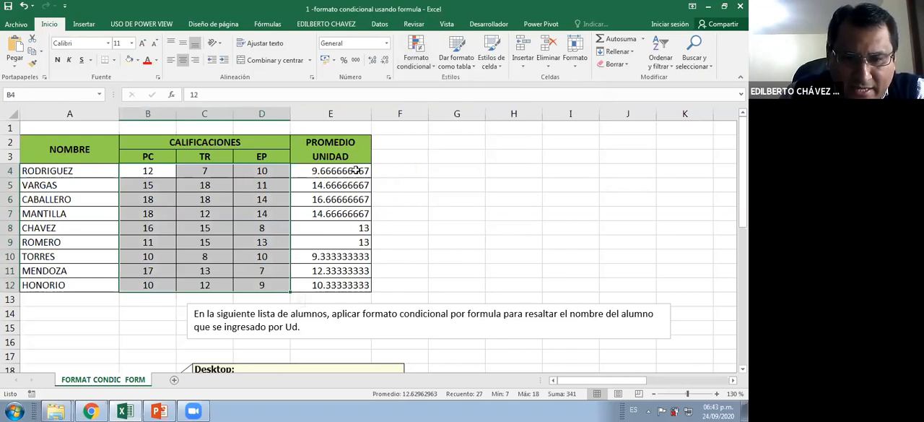
# Format the unit averages in E4:E12 with no decimals, centred and bold
pyautogui.moveTo(356, 169); pyautogui.dragTo(354, 285)
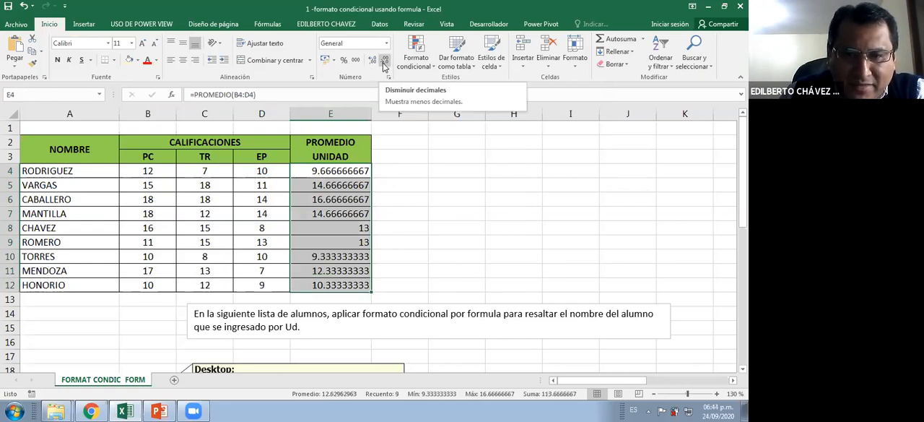
pyautogui.click(383, 64)
pyautogui.doubleClick(383, 63)
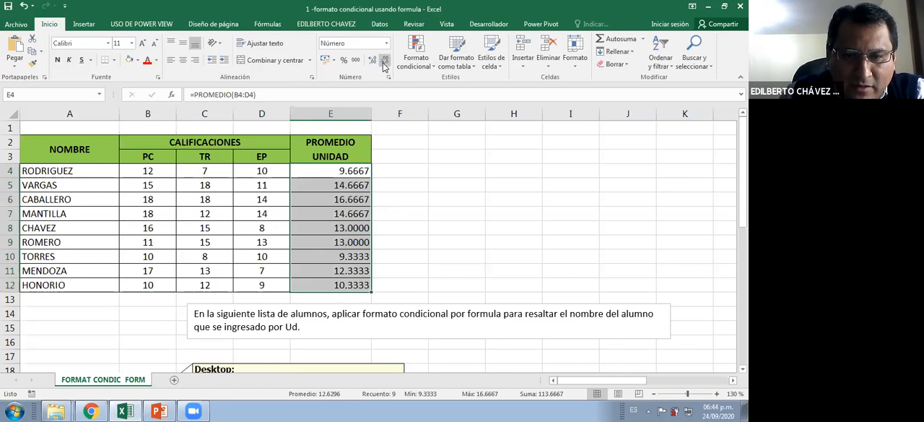
pyautogui.doubleClick(384, 63)
pyautogui.doubleClick(383, 64)
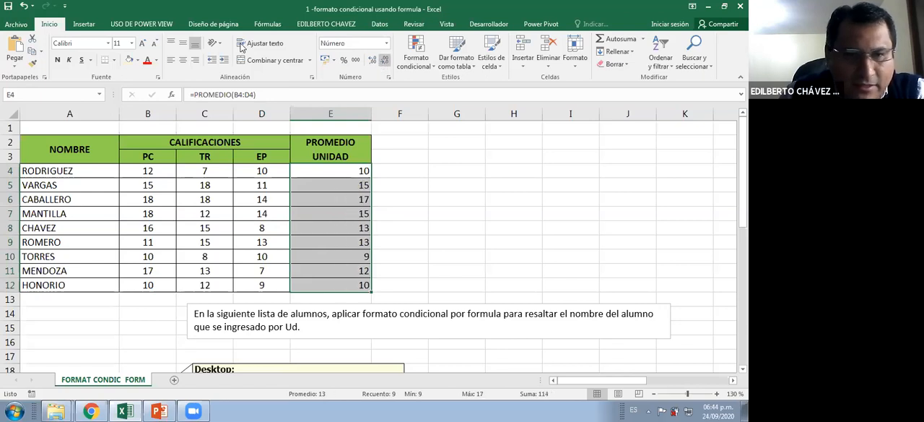
pyautogui.click(184, 59)
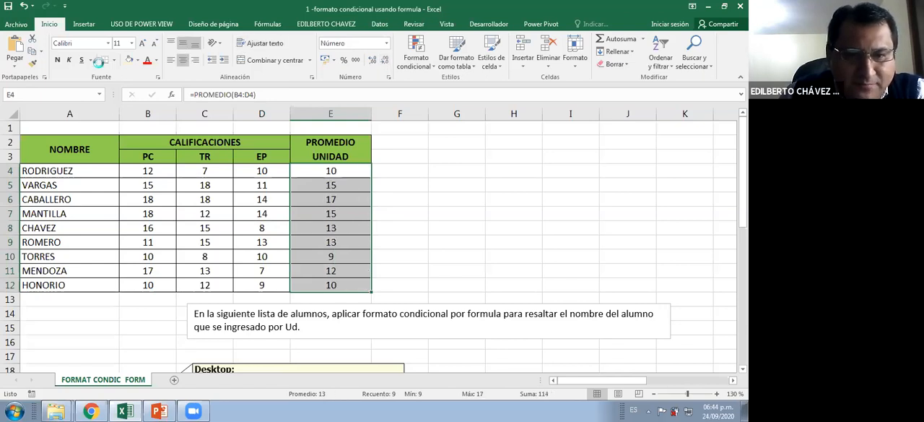
# Select grades and averages B4:E12 and review the conditional formatting categories, previewing data bars, colour scales and icon sets
pyautogui.click(157, 157)
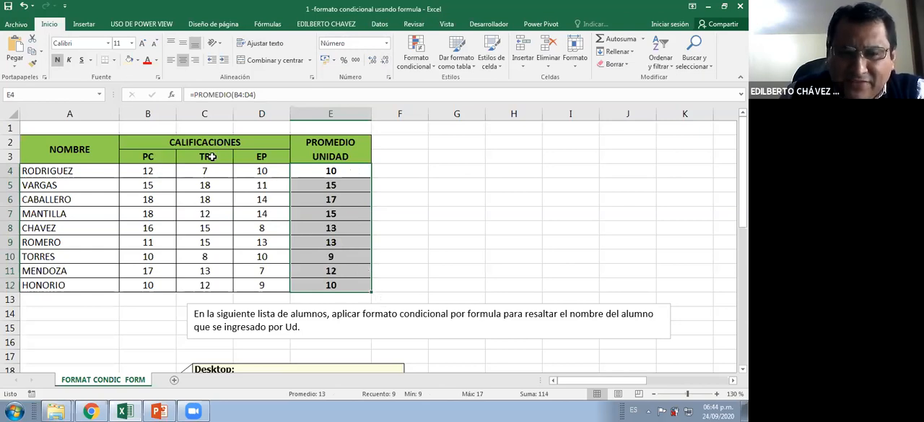
pyautogui.click(260, 157)
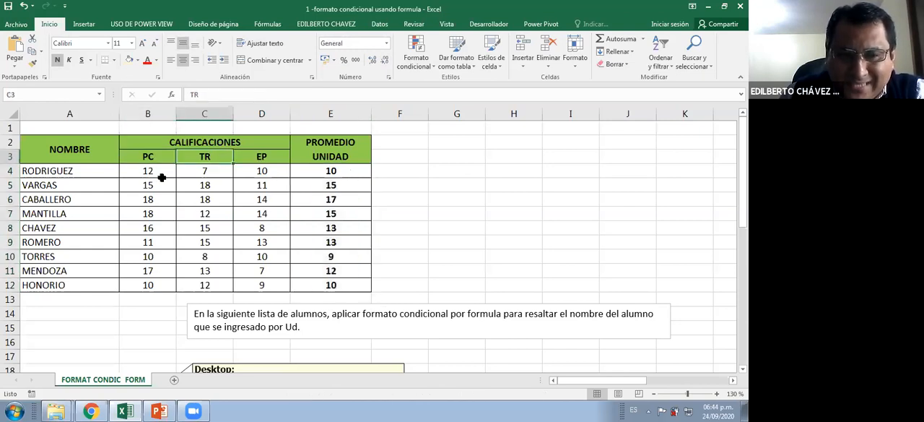
pyautogui.moveTo(154, 171)
pyautogui.mouseDown()
pyautogui.moveTo(334, 204)
pyautogui.moveTo(342, 286)
pyautogui.mouseUp()
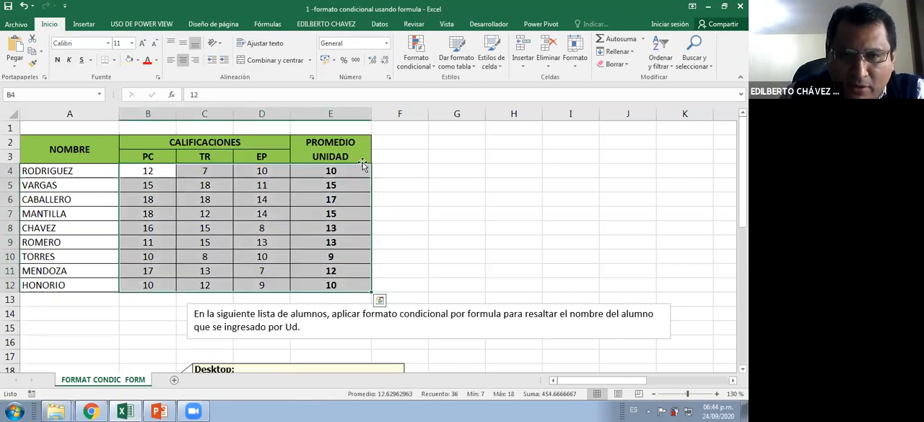
pyautogui.click(408, 61)
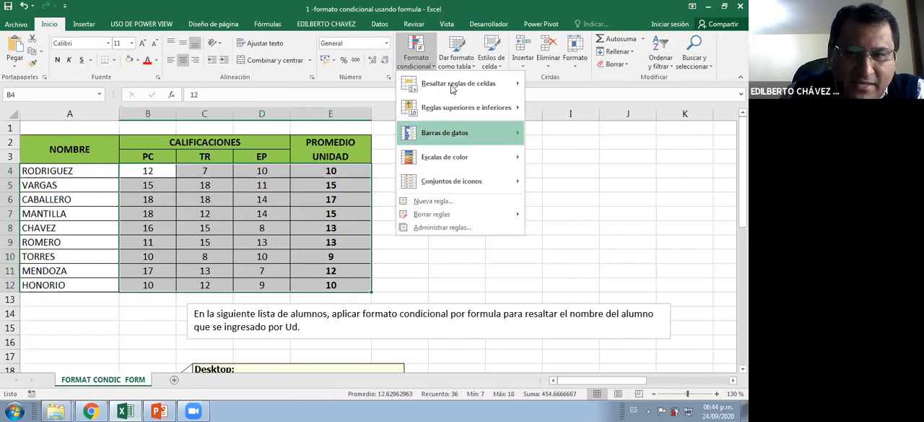
pyautogui.moveTo(451, 86)
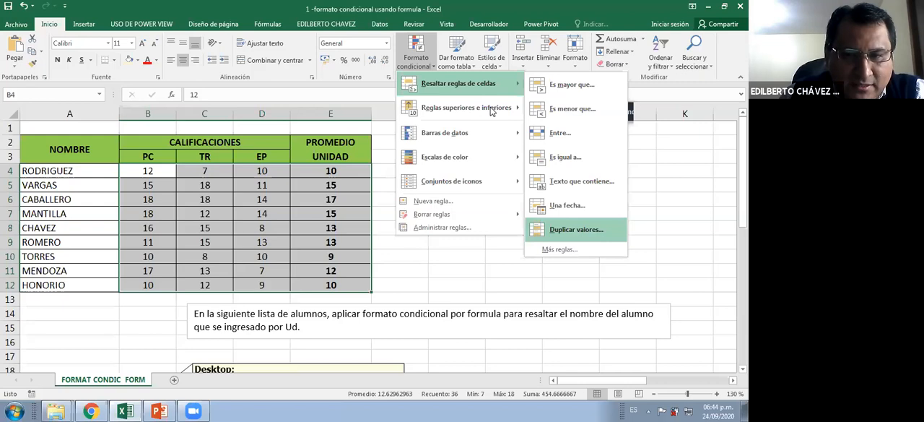
pyautogui.moveTo(486, 112)
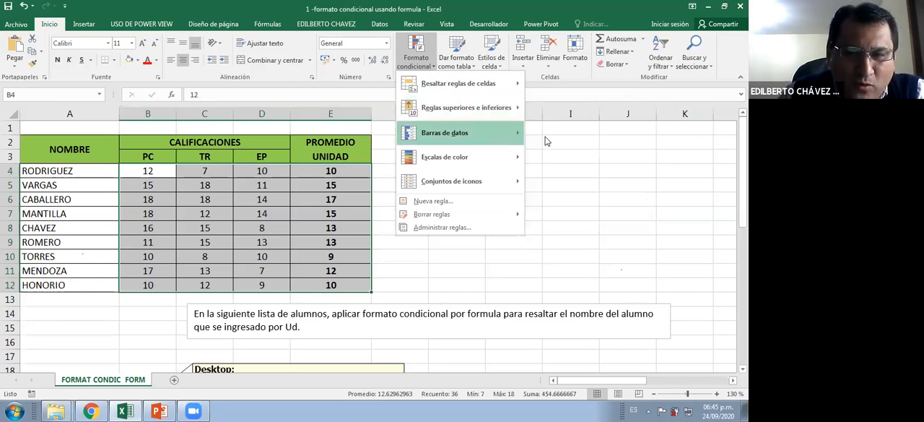
pyautogui.moveTo(547, 141)
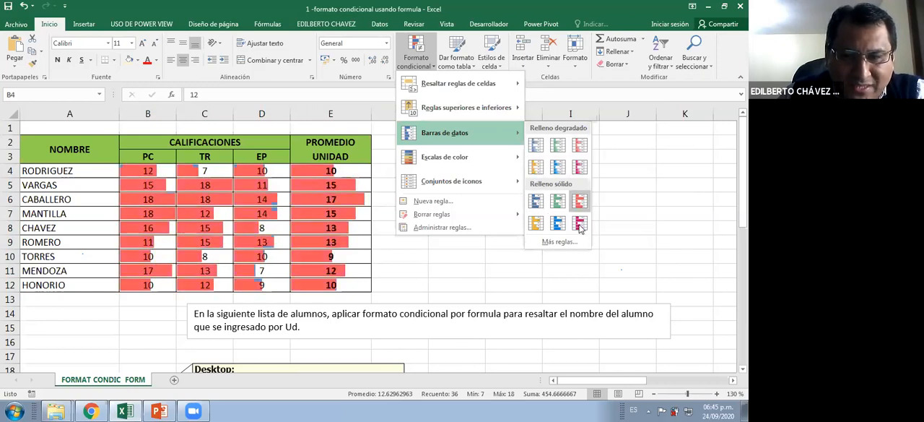
pyautogui.moveTo(498, 159)
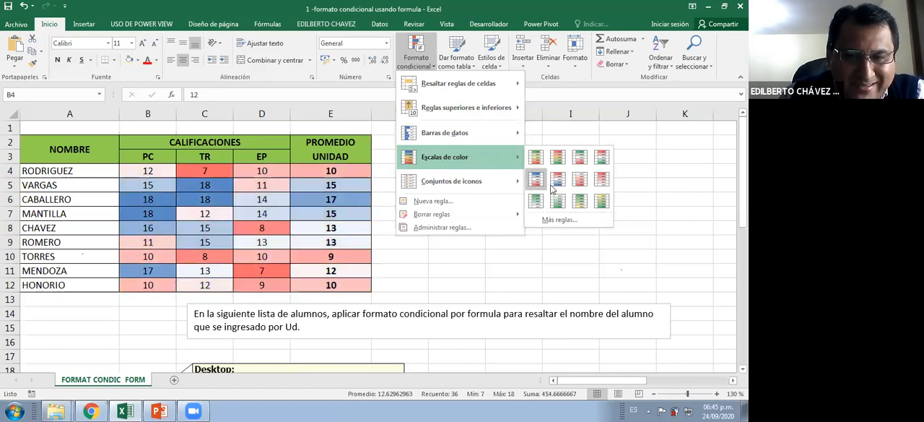
pyautogui.moveTo(484, 186)
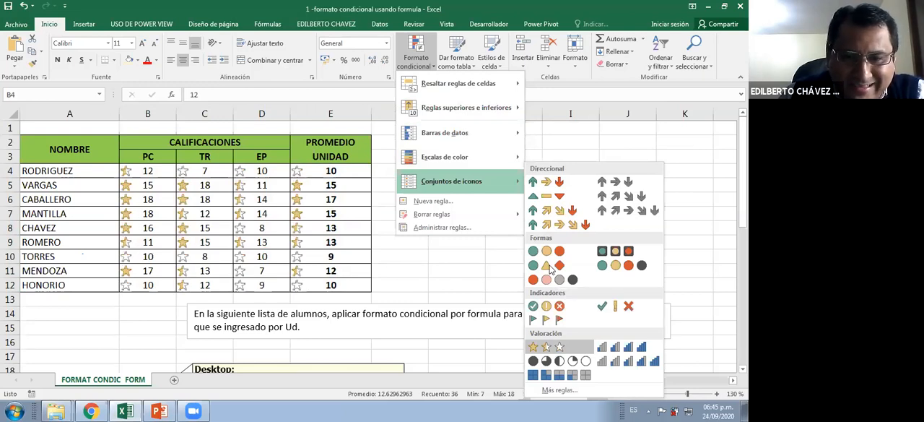
# Create a "Es mayor que" highlighting rule for B4:E12 with a threshold of 10.5
pyautogui.moveTo(476, 78)
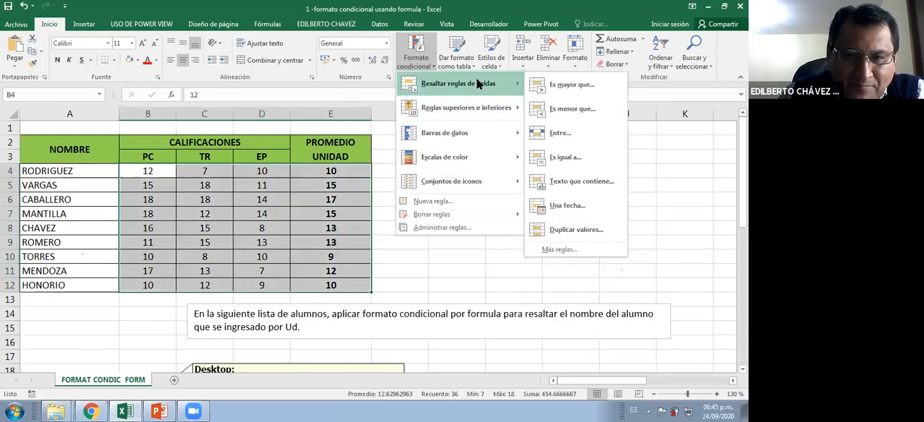
pyautogui.click(563, 86)
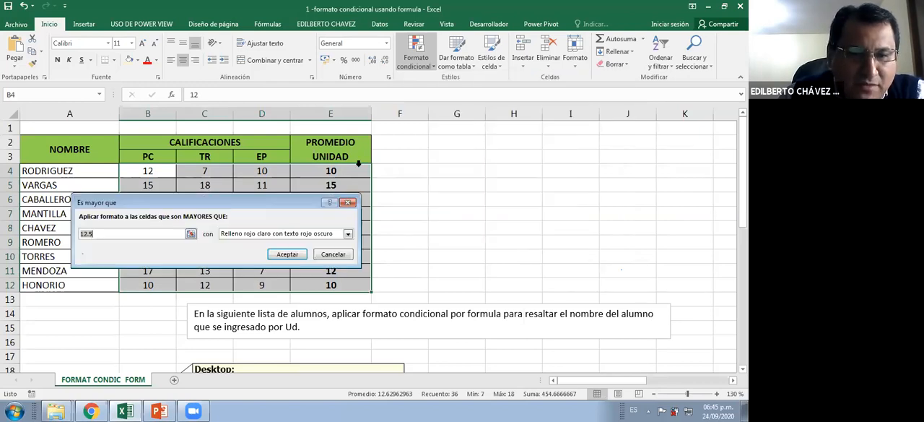
pyautogui.moveTo(140, 202); pyautogui.dragTo(368, 159)
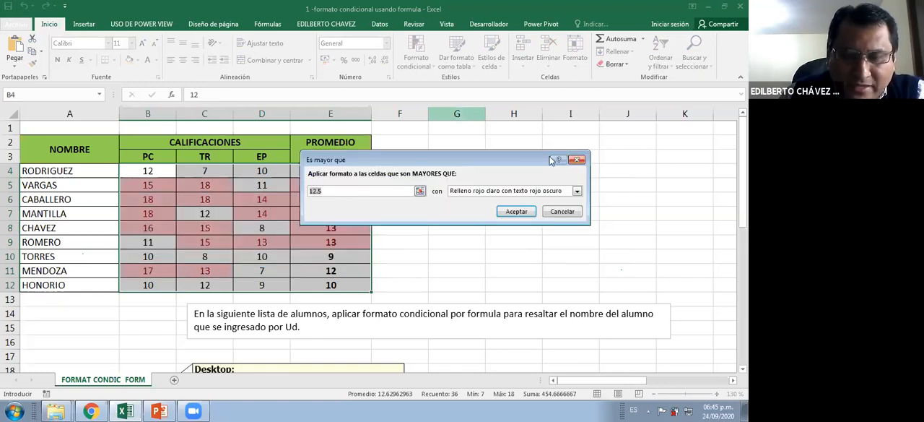
pyautogui.write('10.5')
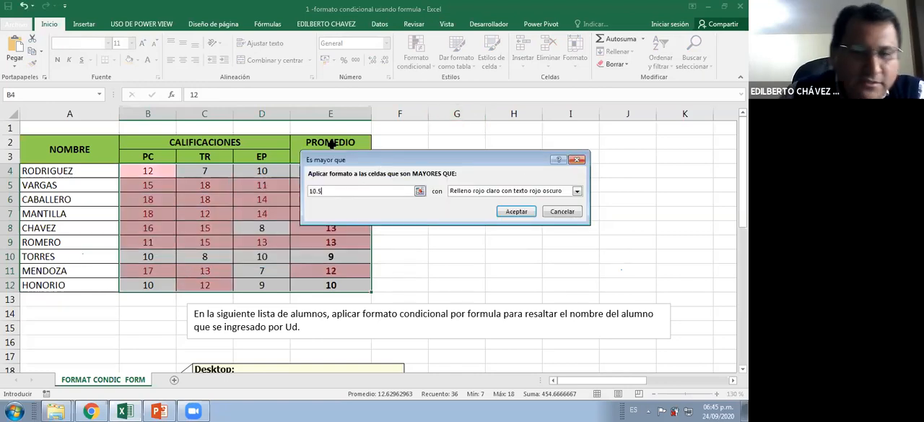
pyautogui.moveTo(484, 153); pyautogui.dragTo(555, 132)
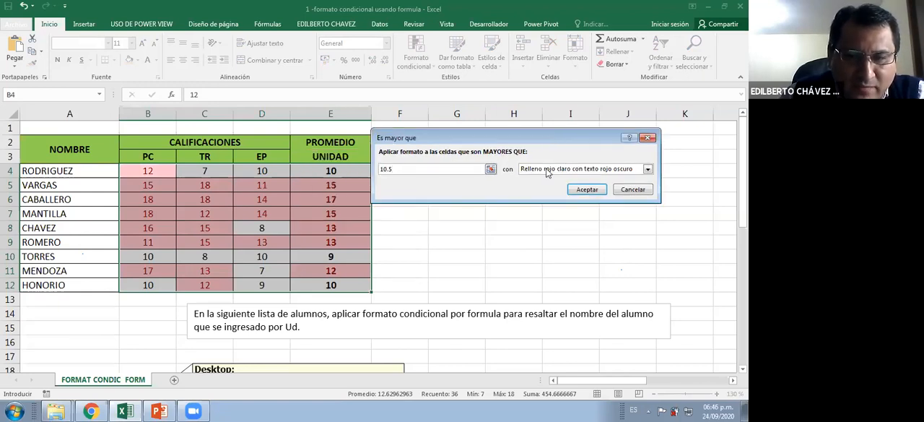
# Give the greater-than rule a custom format with bold blue text and apply it to the grades
pyautogui.click(547, 170)
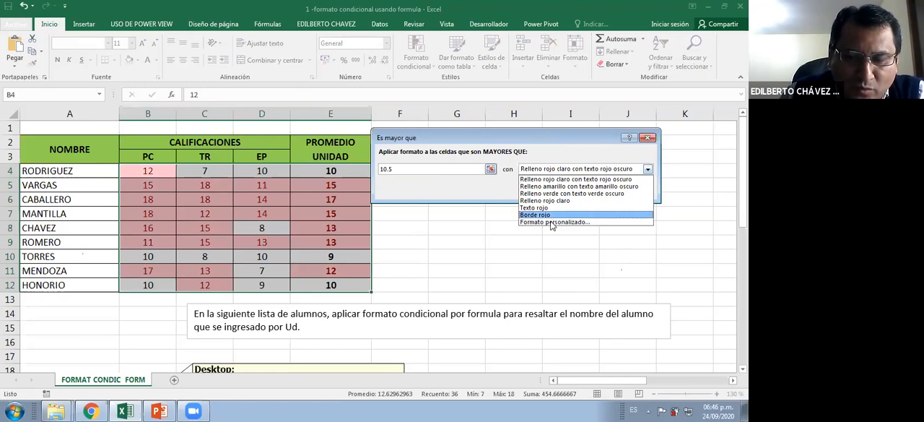
pyautogui.click(552, 223)
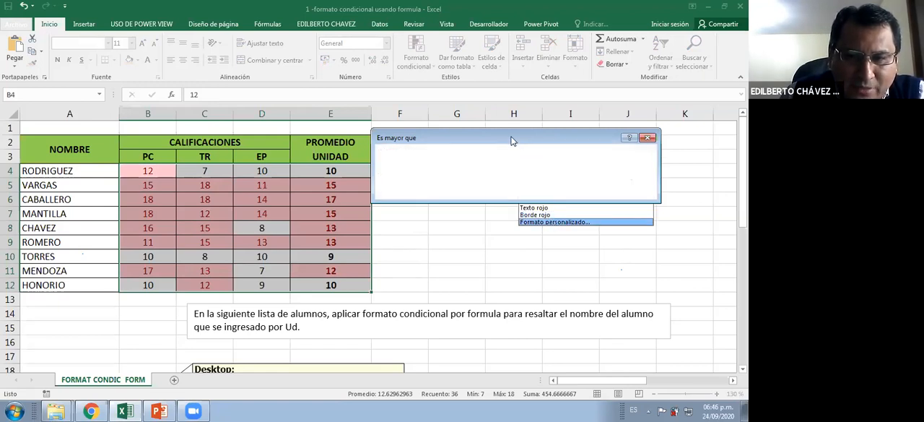
pyautogui.moveTo(301, 81); pyautogui.dragTo(387, 121)
pyautogui.click(342, 230)
pyautogui.click(345, 350)
pyautogui.click(334, 189)
pyautogui.moveTo(343, 121); pyautogui.dragTo(314, 76)
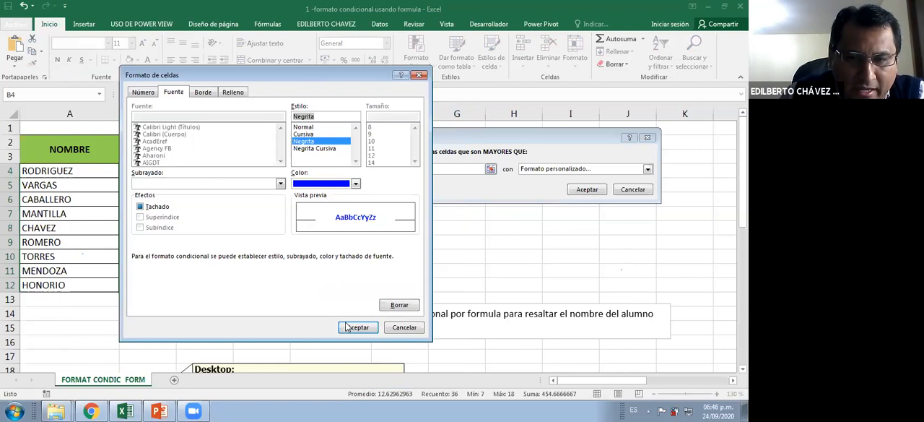
pyautogui.press('Return')
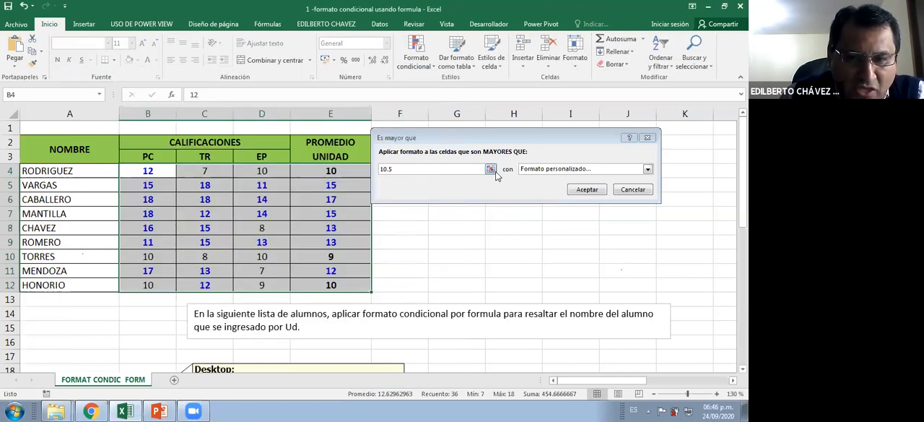
pyautogui.click(575, 191)
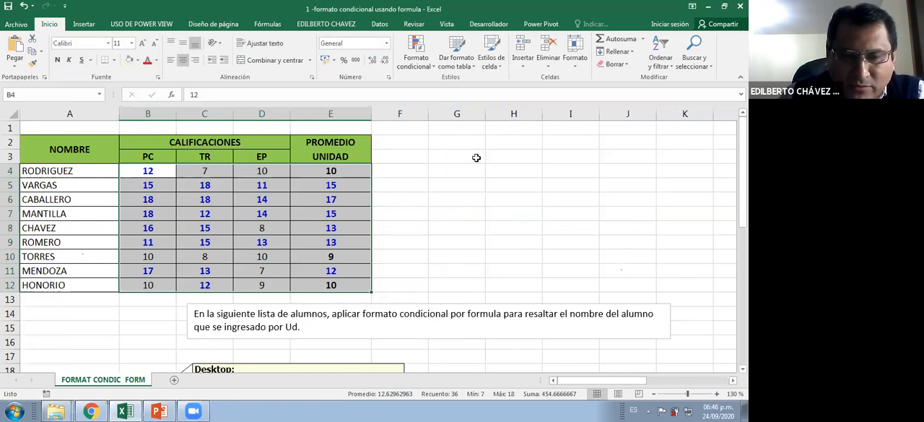
# Open the conditional formatting rules manager and select the rule for cell values above 10.5
pyautogui.click(416, 65)
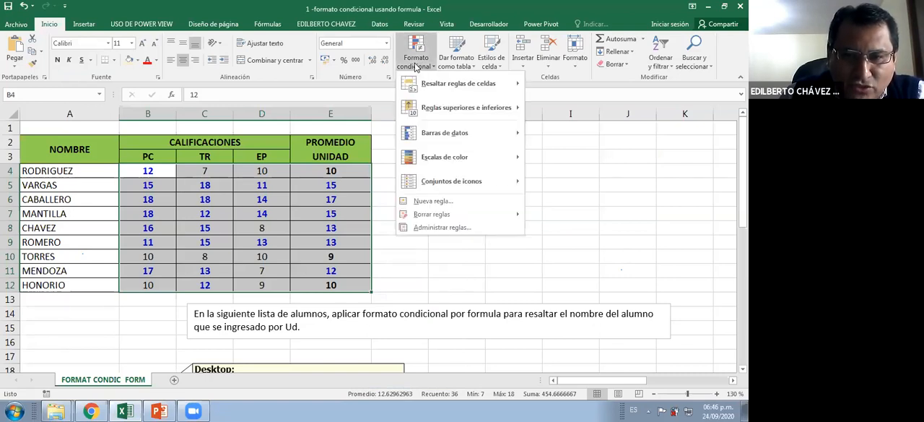
pyautogui.click(436, 228)
pyautogui.click(392, 156)
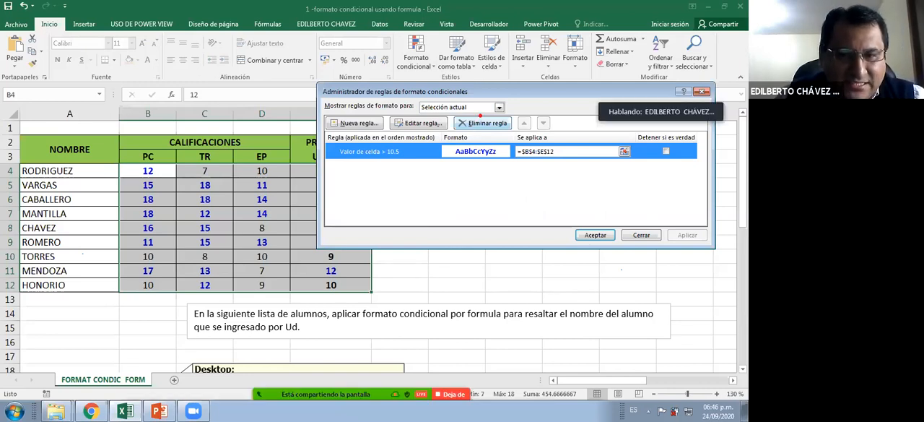
pyautogui.click(484, 118)
pyautogui.click(421, 115)
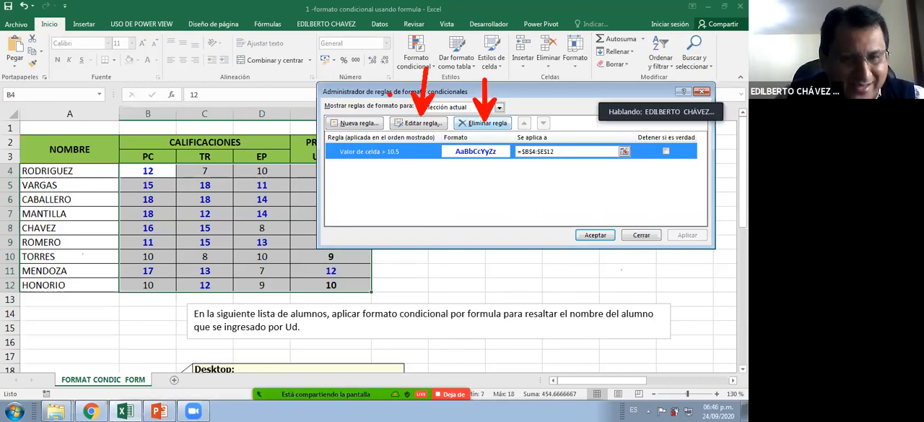
pyautogui.click(355, 114)
pyautogui.moveTo(332, 125)
pyautogui.mouseDown()
pyautogui.moveTo(299, 196)
pyautogui.moveTo(355, 211)
pyautogui.mouseUp()
pyautogui.moveTo(337, 194); pyautogui.dragTo(354, 226)
pyautogui.moveTo(375, 191)
pyautogui.mouseDown()
pyautogui.moveTo(403, 191)
pyautogui.moveTo(387, 203)
pyautogui.mouseUp()
pyautogui.press('Escape')
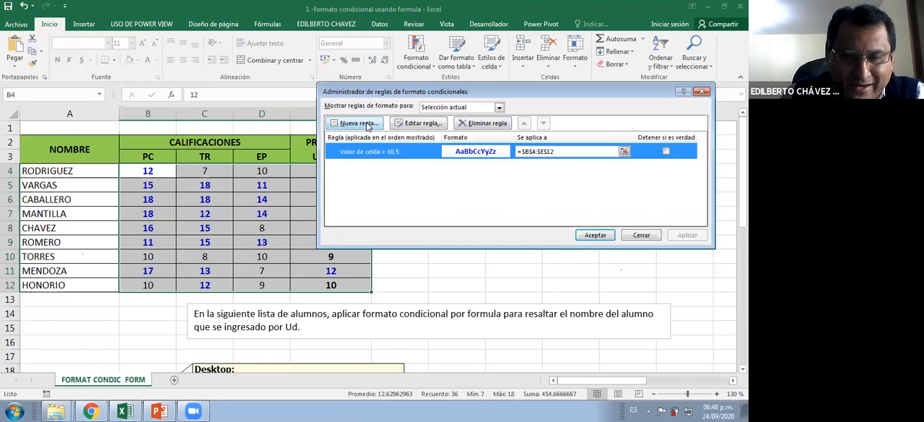
# Edit the selected rule so its comparison is "mayor o igual que" 10.5, and apply the change
pyautogui.click(424, 126)
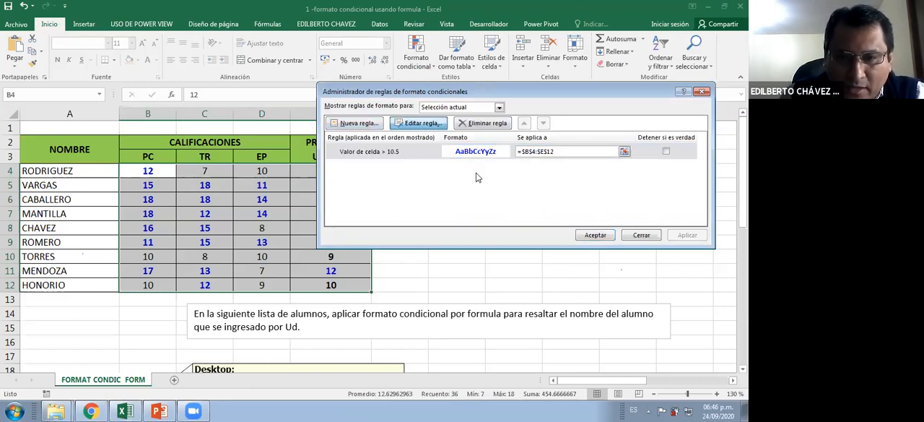
pyautogui.click(524, 196)
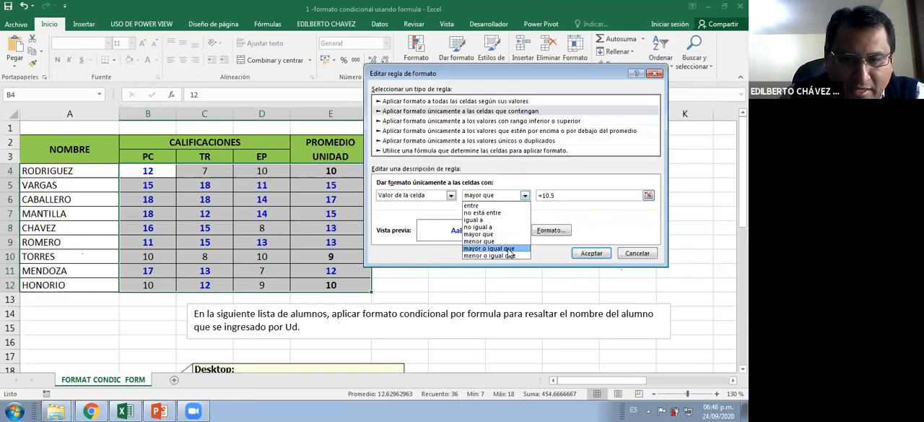
pyautogui.click(586, 255)
pyautogui.click(591, 253)
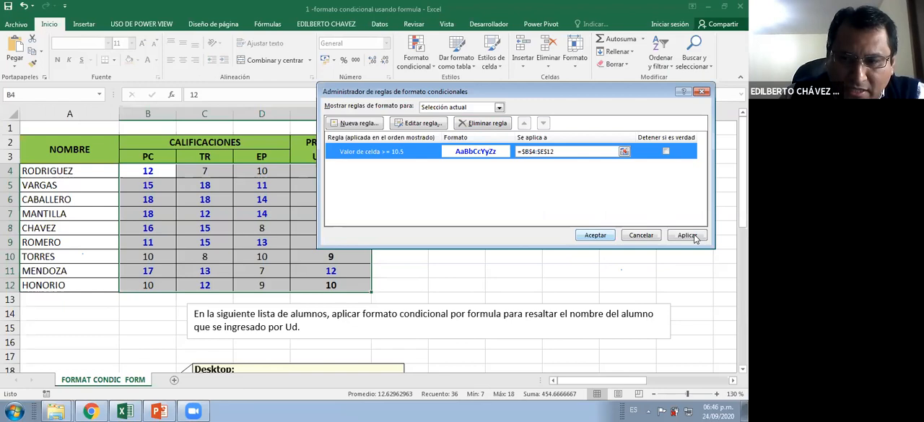
pyautogui.click(689, 235)
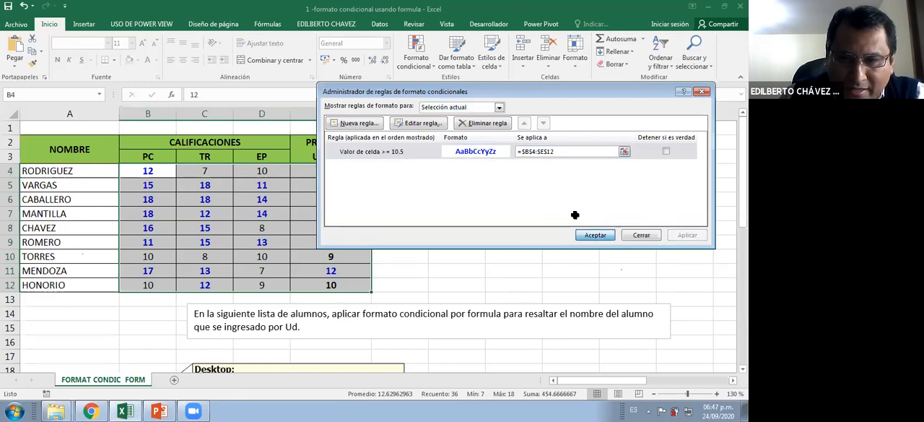
# Close the rules manager and create an "Es menor que" highlighting rule for B4:E12 with a threshold of 10.5
pyautogui.press('Return')
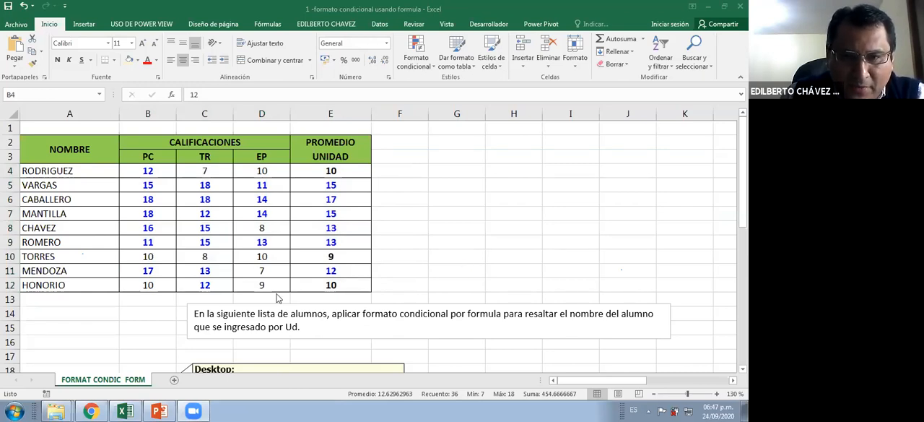
pyautogui.click(415, 65)
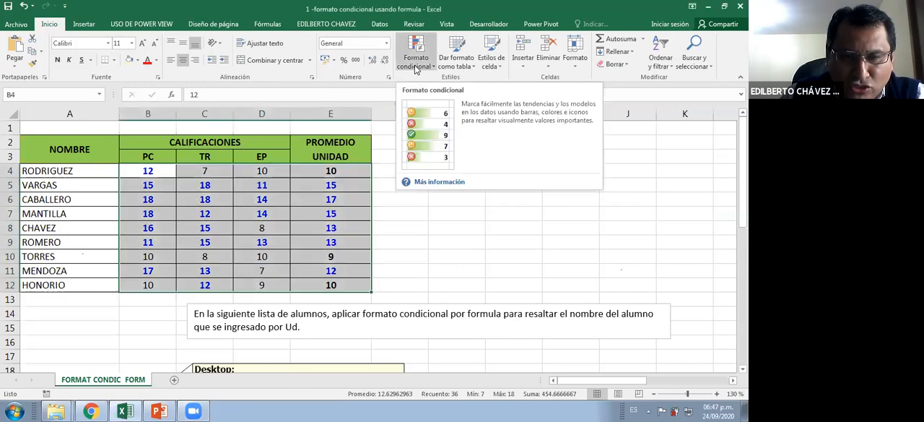
pyautogui.click(415, 65)
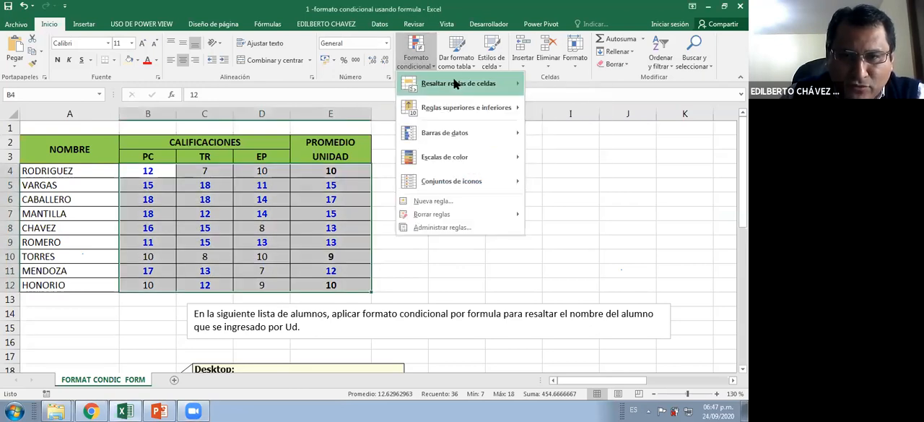
pyautogui.moveTo(517, 93)
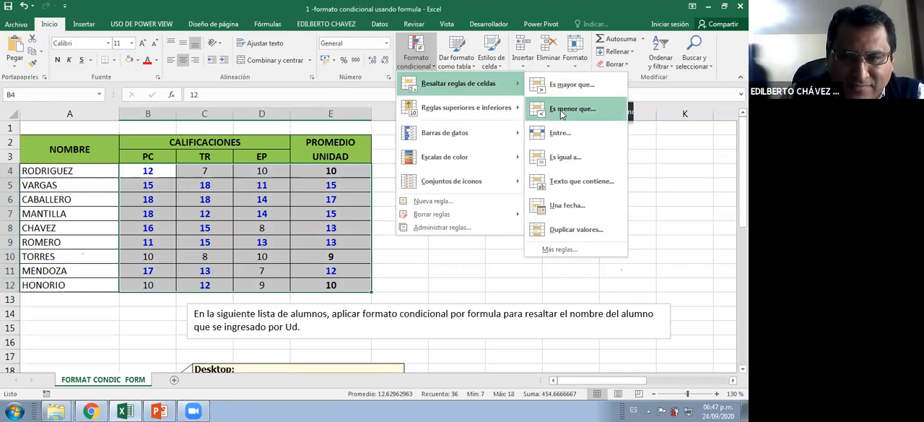
pyautogui.click(562, 109)
pyautogui.click(457, 168)
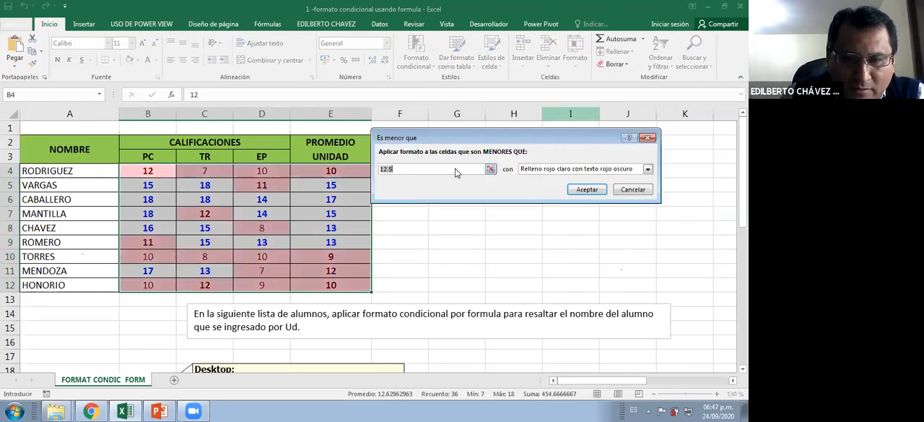
pyautogui.write('10.5')
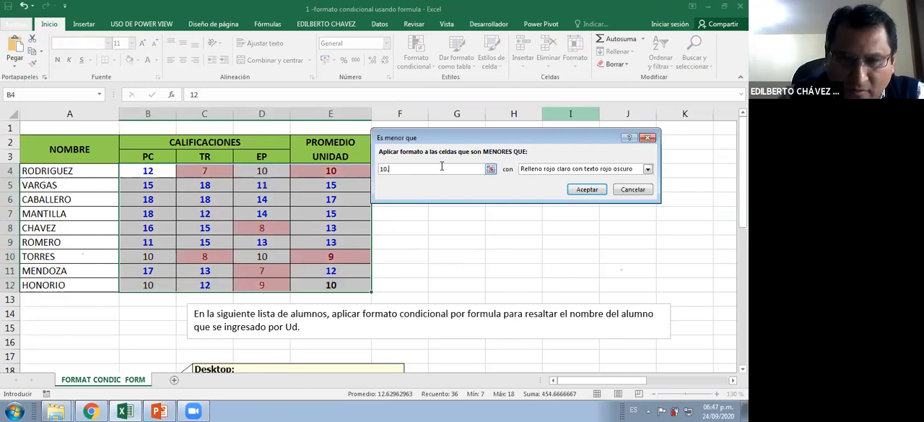
# Give the less-than rule a custom format with bold red text and apply it to the grades
pyautogui.click(553, 168)
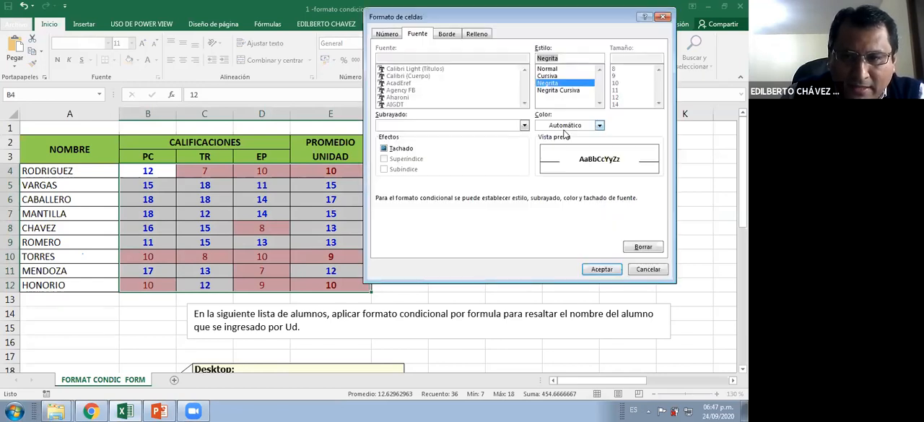
pyautogui.click(600, 125)
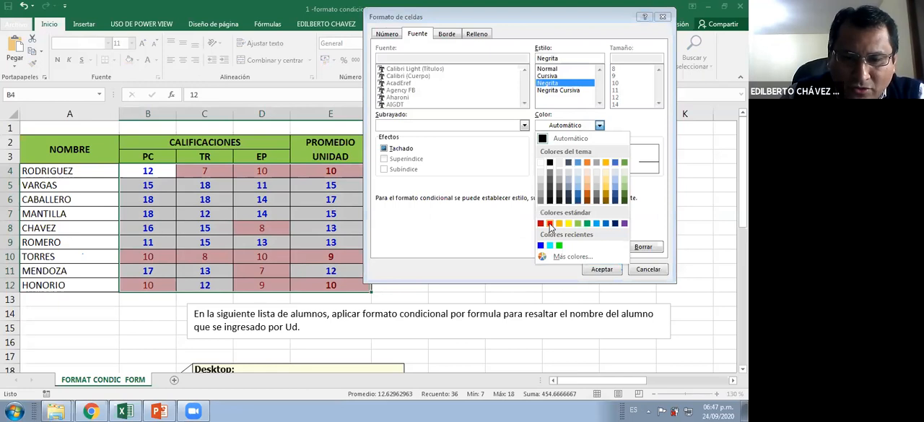
pyautogui.click(550, 224)
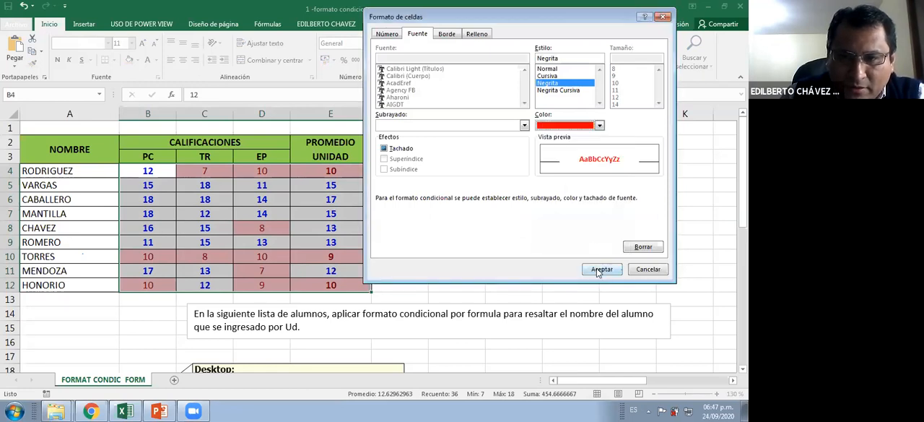
pyautogui.click(599, 270)
pyautogui.click(585, 189)
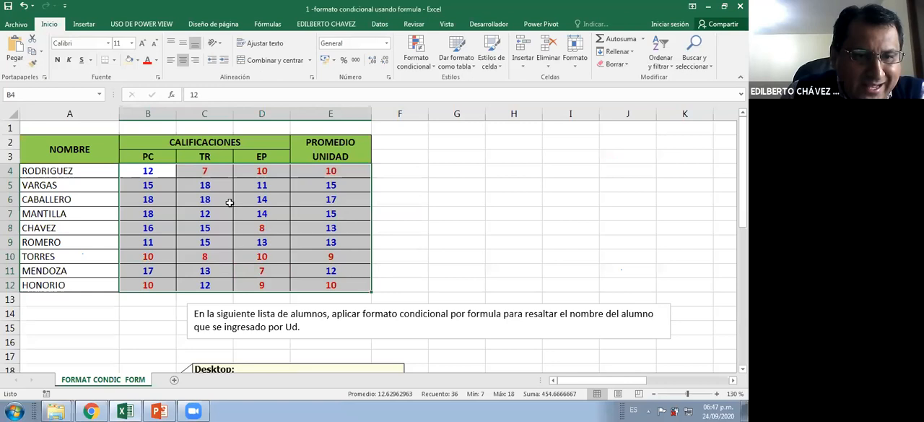
# Examine the formatted grades, the student names in A4:A12, the exercise instructions below the table and the name entry cell A22
pyautogui.click(229, 202)
pyautogui.scroll(-1, 229, 202)
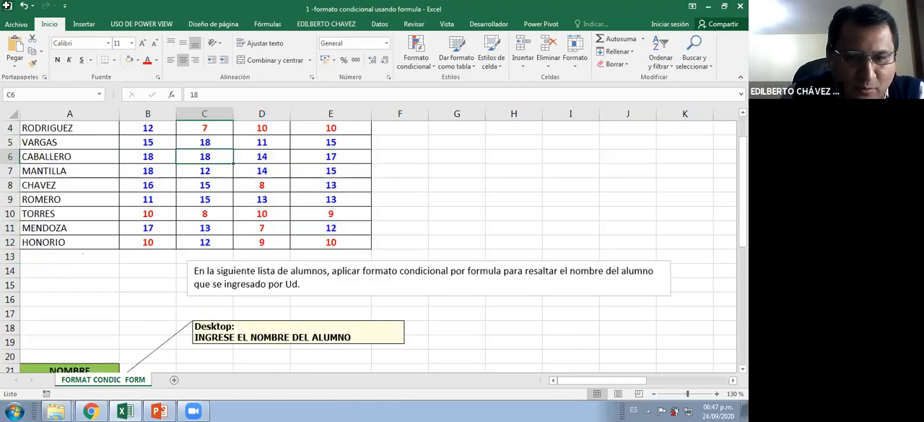
pyautogui.scroll(1, 156, 201)
pyautogui.scroll(-1, 163, 203)
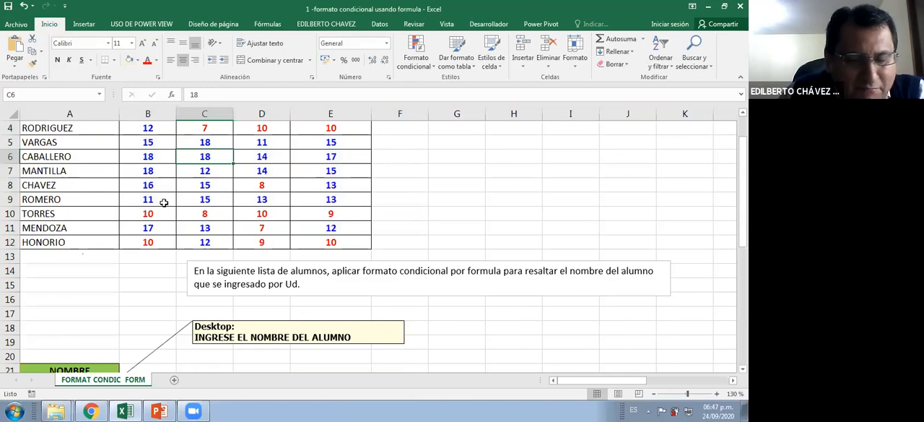
pyautogui.scroll(1, 163, 202)
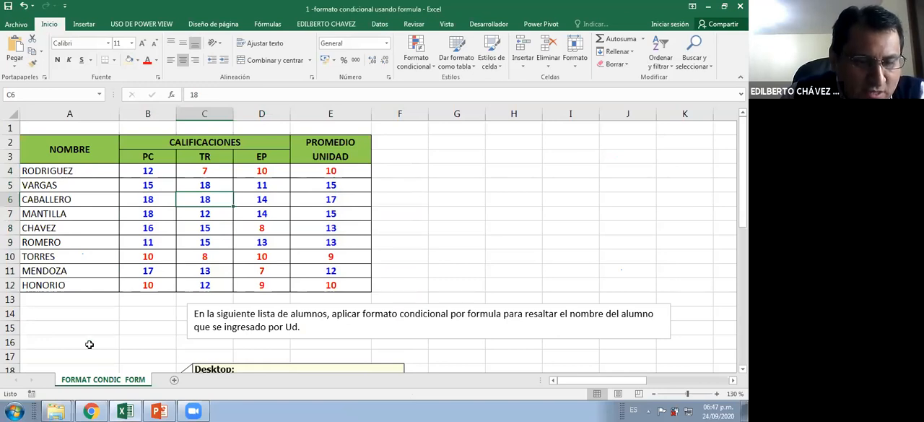
pyautogui.moveTo(69, 171); pyautogui.dragTo(89, 344)
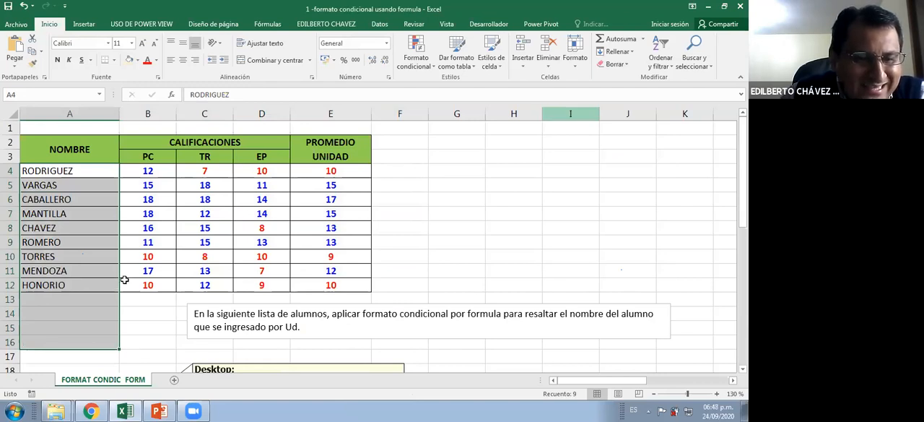
pyautogui.scroll(-2, 125, 273)
pyautogui.scroll(2, 126, 273)
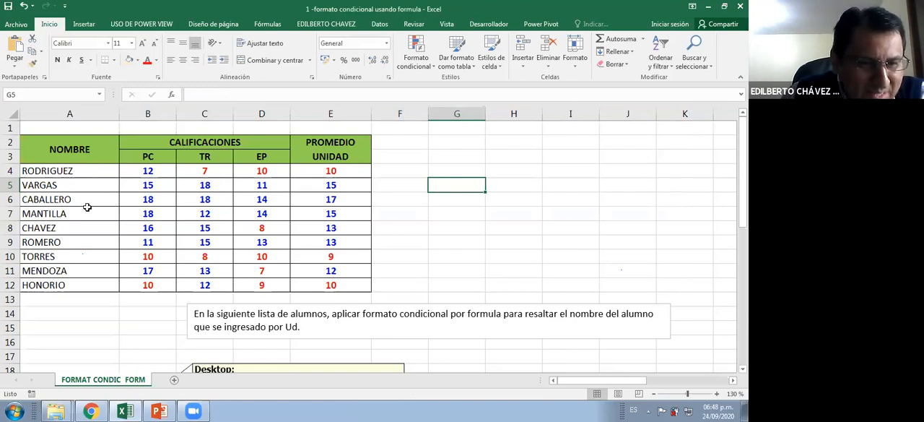
pyautogui.moveTo(83, 171); pyautogui.dragTo(84, 285)
pyautogui.scroll(-1, 92, 276)
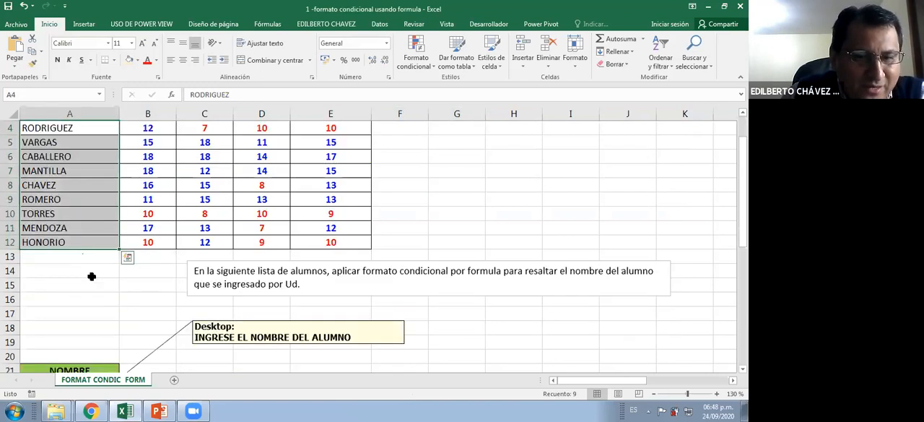
pyautogui.scroll(-2, 305, 199)
pyautogui.scroll(1, 305, 199)
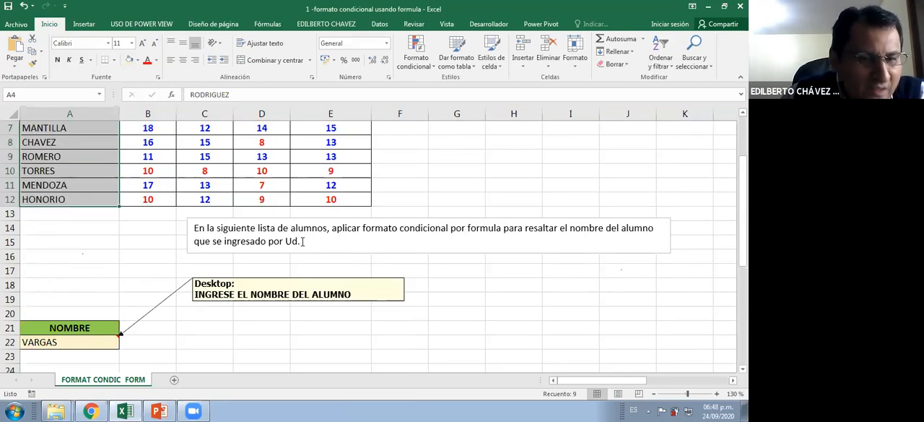
pyautogui.scroll(1, 298, 253)
pyautogui.scroll(-2, 225, 266)
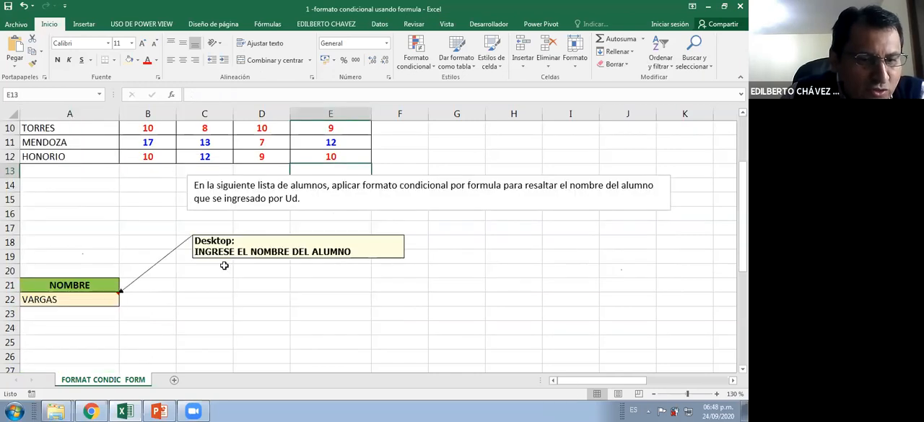
pyautogui.click(89, 301)
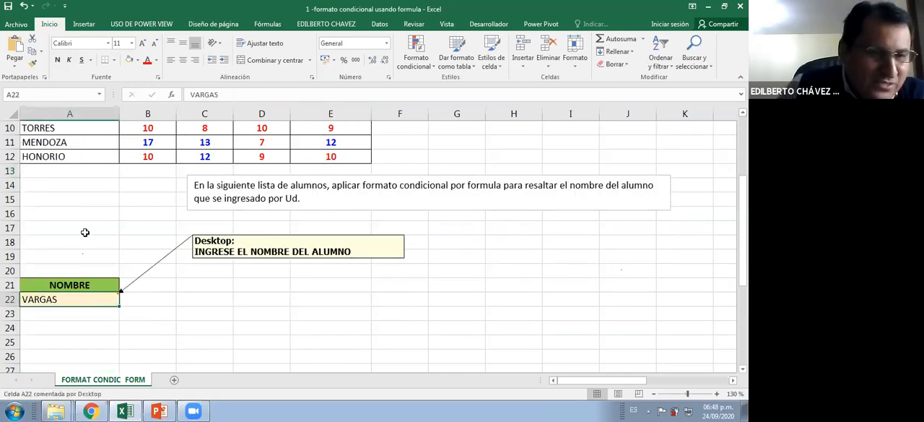
pyautogui.scroll(3, 117, 181)
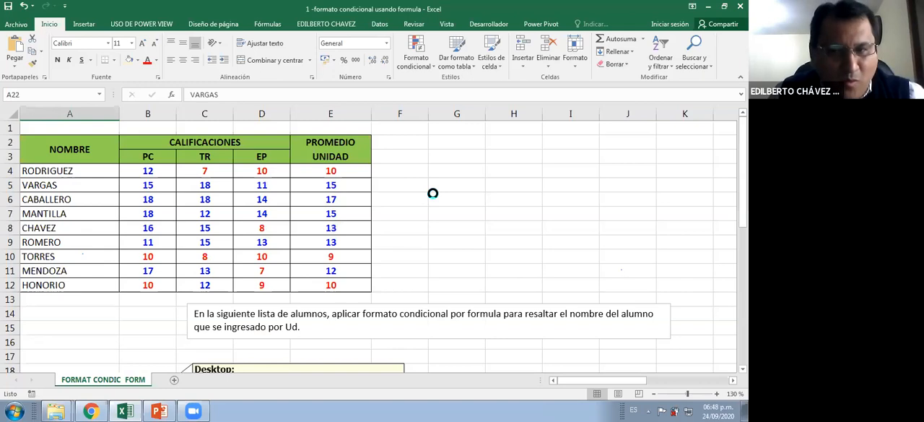
# Start a new conditional formatting rule for the names in A4:A12 with the type "Utilice una fórmula que determine las celdas para aplicar formato"
pyautogui.scroll(-1, 435, 200)
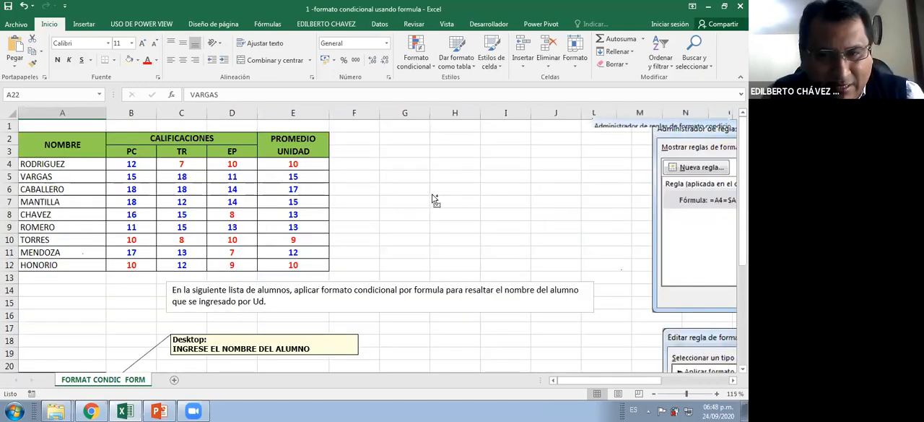
pyautogui.scroll(-2, 435, 200)
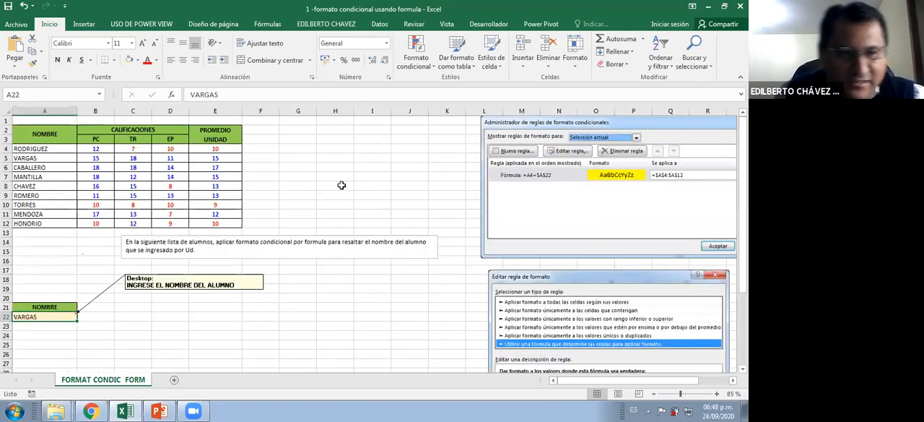
pyautogui.moveTo(54, 148); pyautogui.dragTo(45, 225)
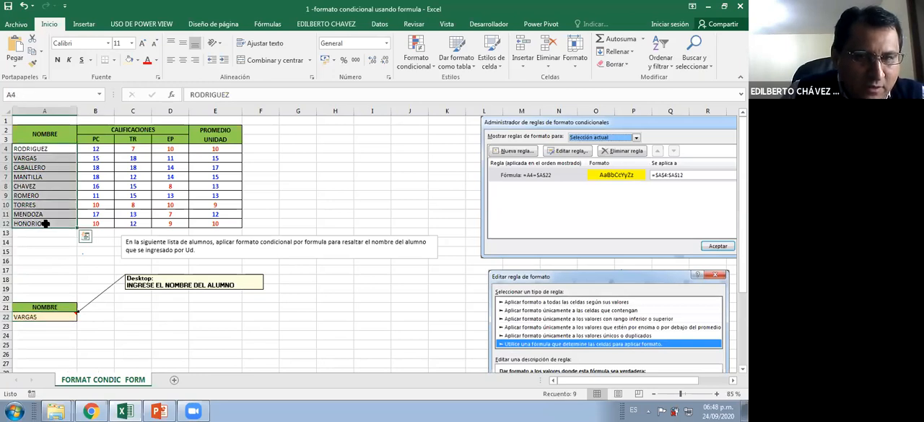
pyautogui.click(423, 46)
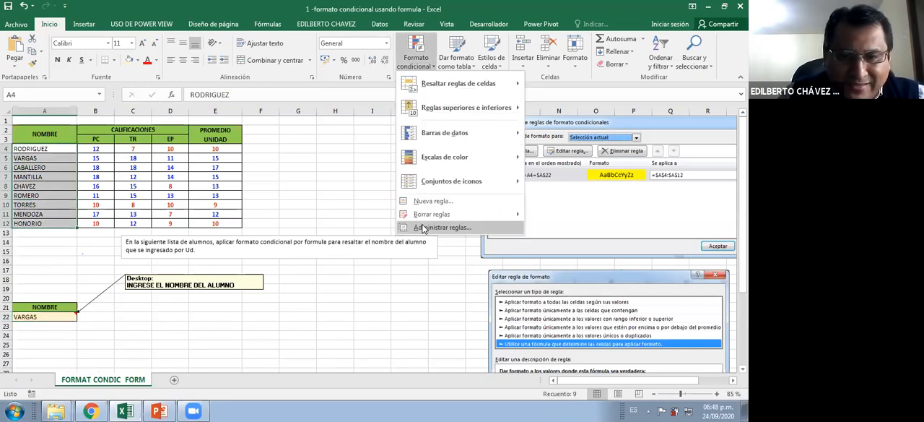
pyautogui.click(423, 228)
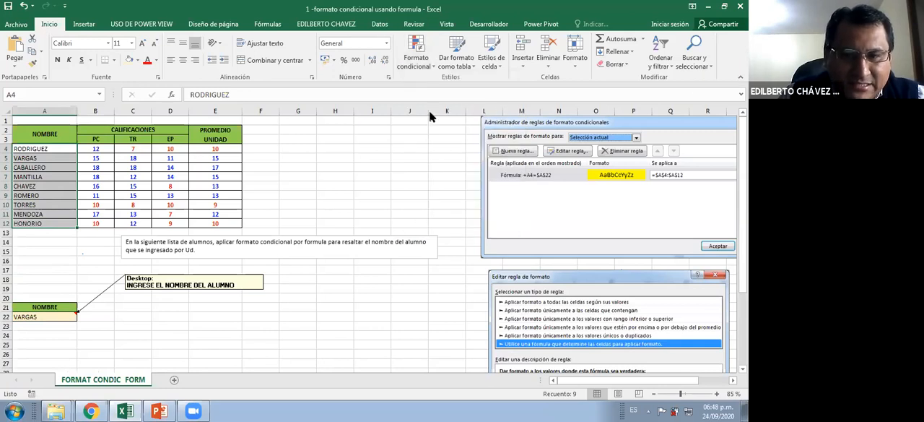
pyautogui.moveTo(658, 104); pyautogui.dragTo(307, 148)
pyautogui.click(229, 179)
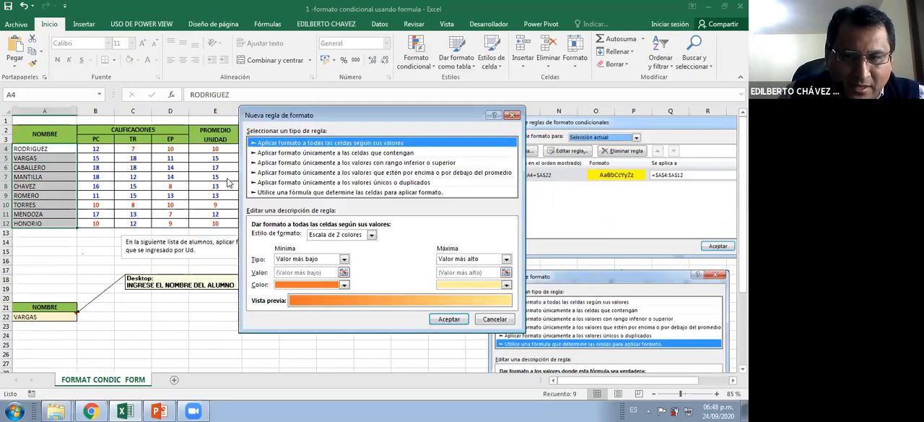
pyautogui.click(302, 193)
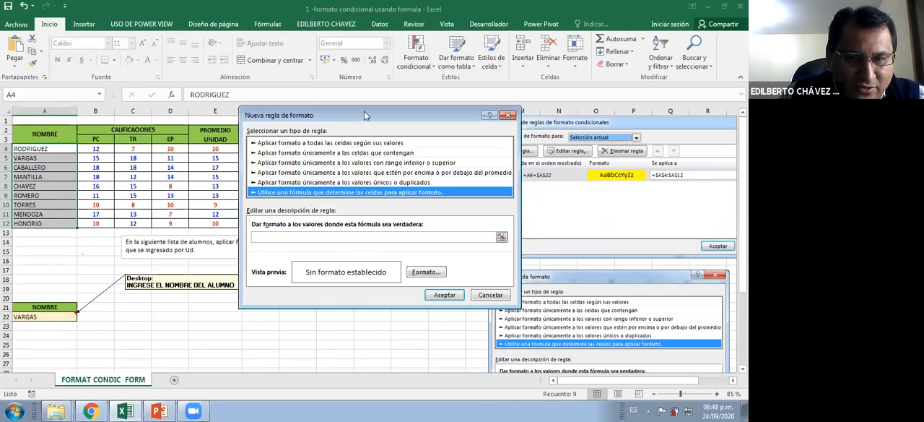
pyautogui.moveTo(373, 116); pyautogui.dragTo(330, 110)
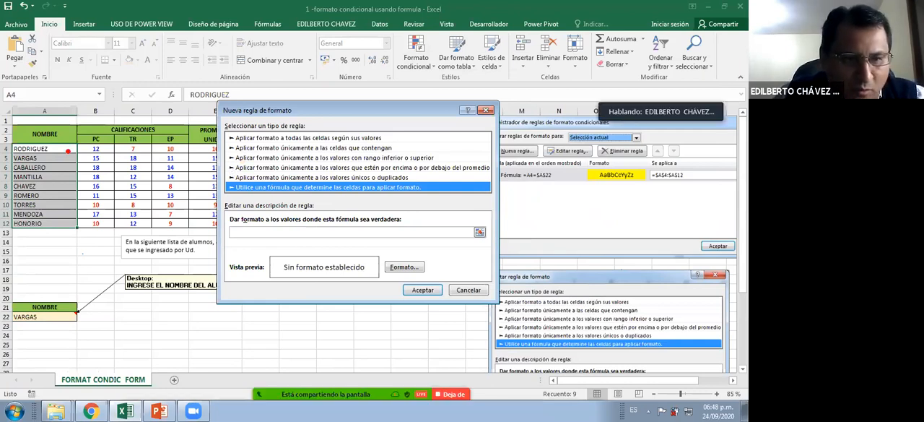
# Enter the rule formula =$A$4=$A$22 to compare the first name in the list with the name entry cell
pyautogui.click(291, 232)
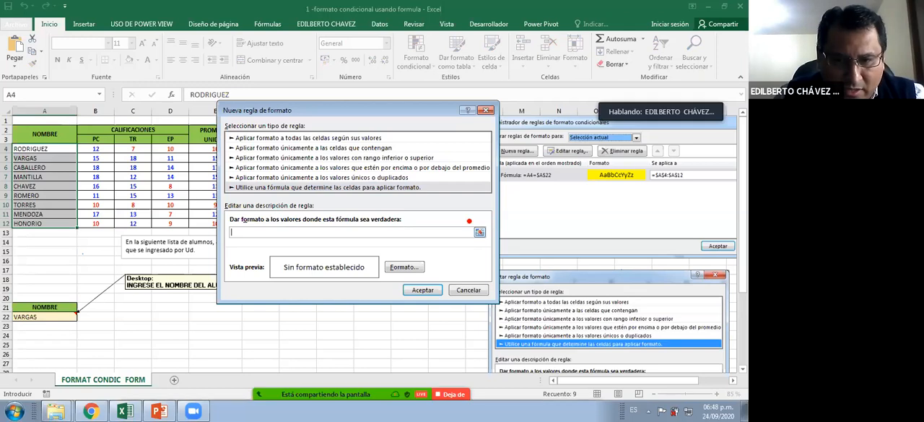
pyautogui.moveTo(468, 221); pyautogui.dragTo(498, 246)
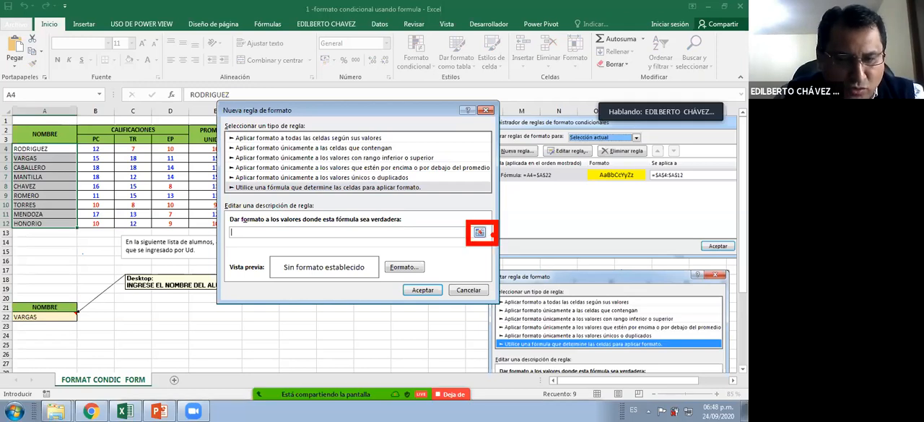
pyautogui.click(40, 148)
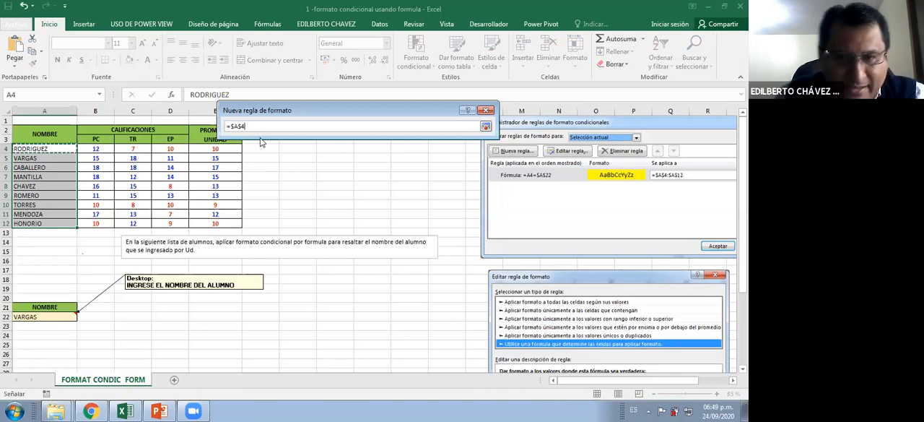
pyautogui.write('=')
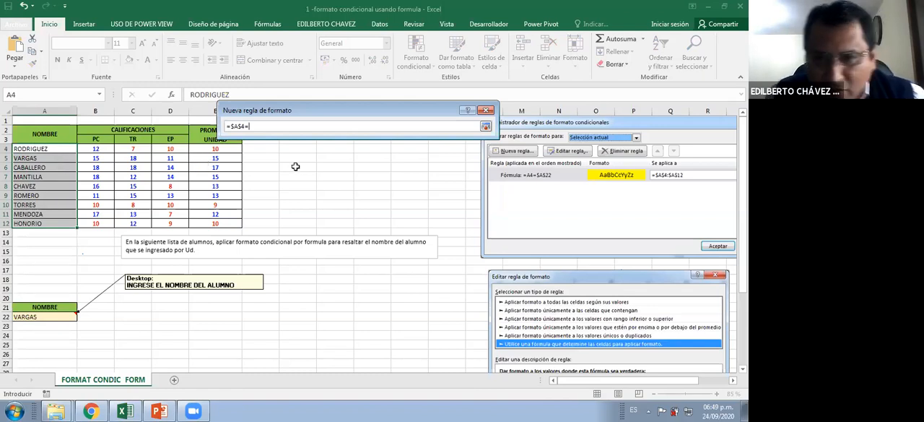
pyautogui.press('Return')
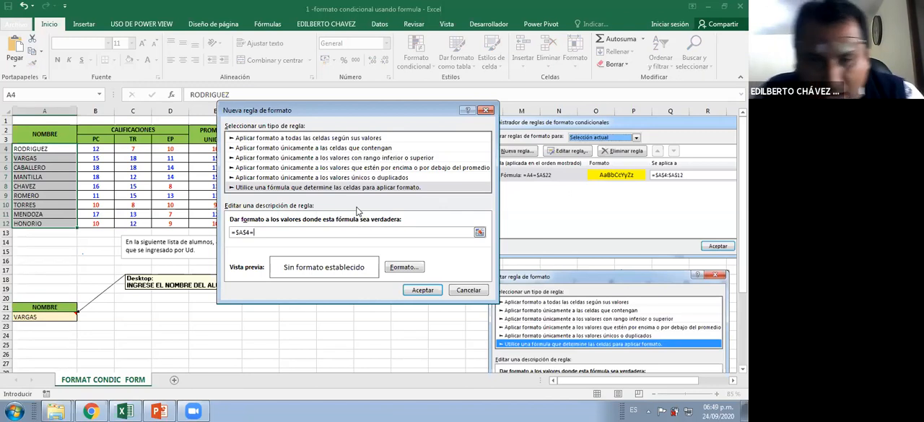
pyautogui.write('$')
pyautogui.press('BackSpace')
pyautogui.write('a')
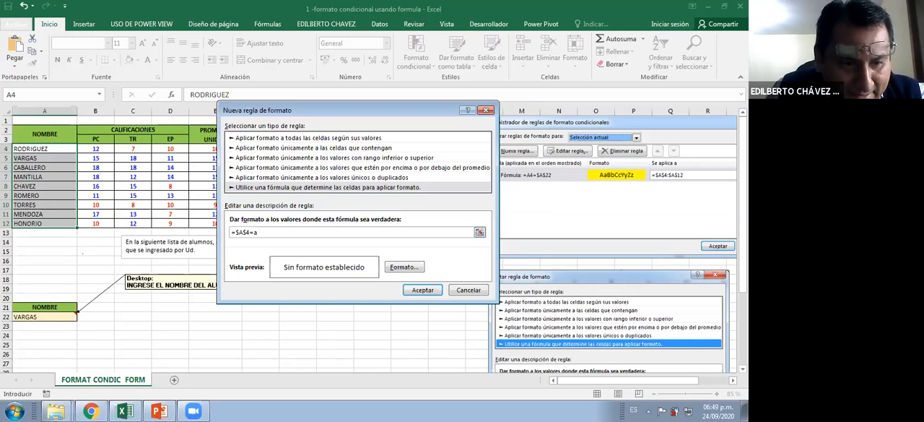
pyautogui.hotkey('ctrl', '2')
pyautogui.moveTo(39, 317); pyautogui.dragTo(88, 246)
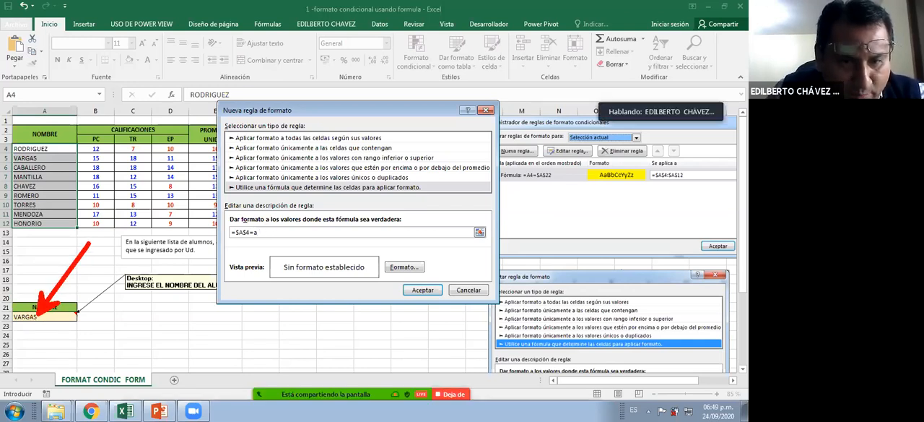
pyautogui.press('Escape')
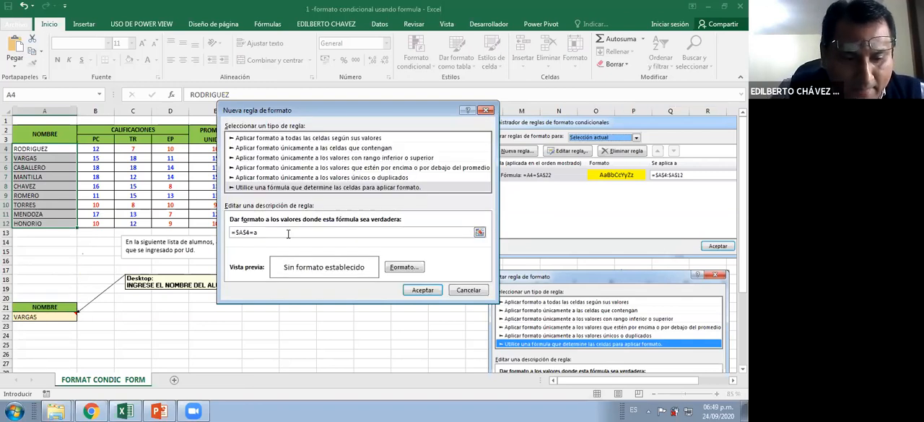
pyautogui.write('22')
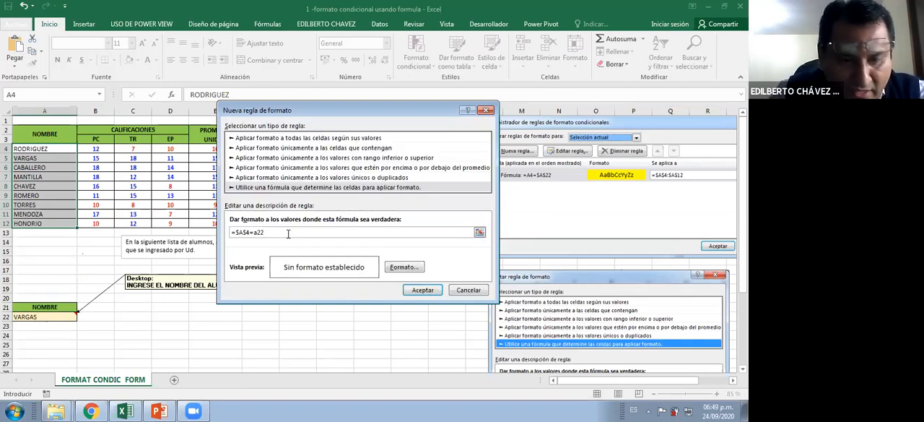
pyautogui.press('F4')
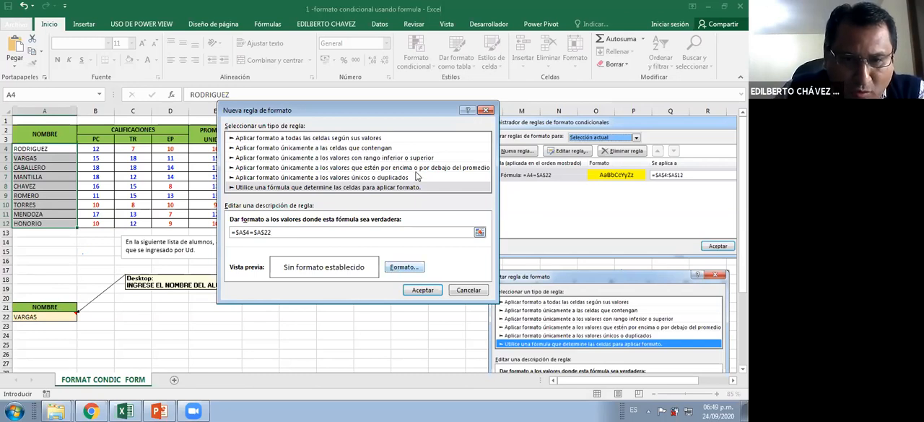
# Set the rule's format to an automatic font color and a yellow fill
pyautogui.click(405, 266)
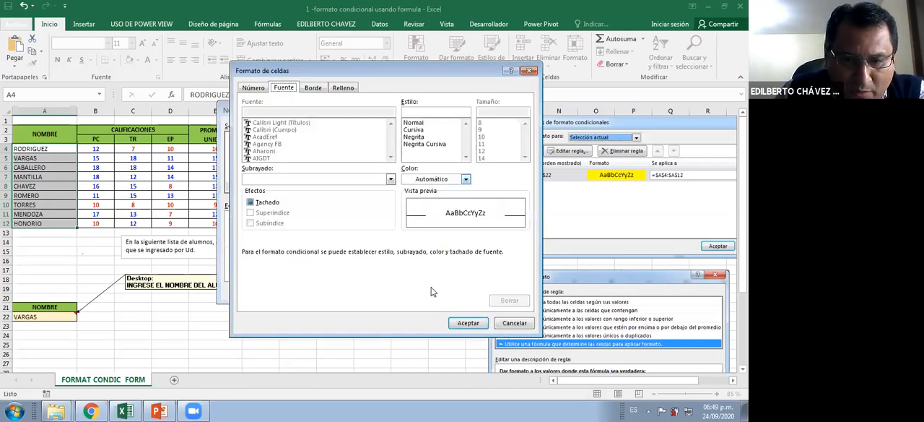
pyautogui.click(466, 179)
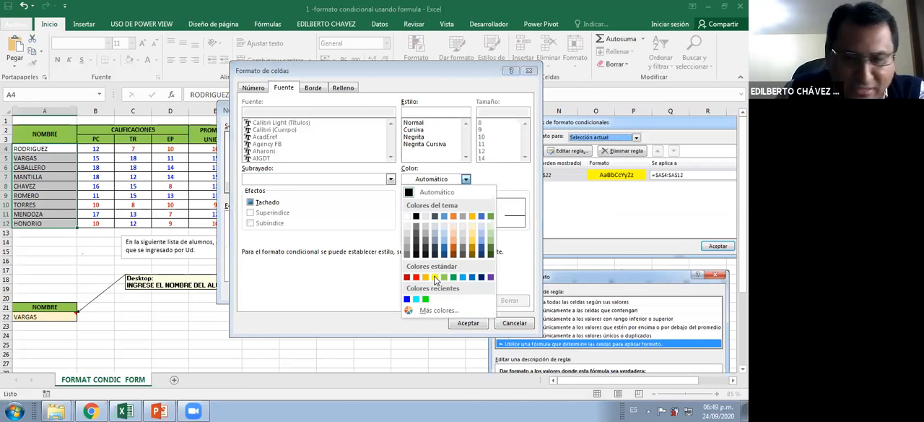
pyautogui.click(435, 279)
pyautogui.click(432, 193)
pyautogui.click(347, 89)
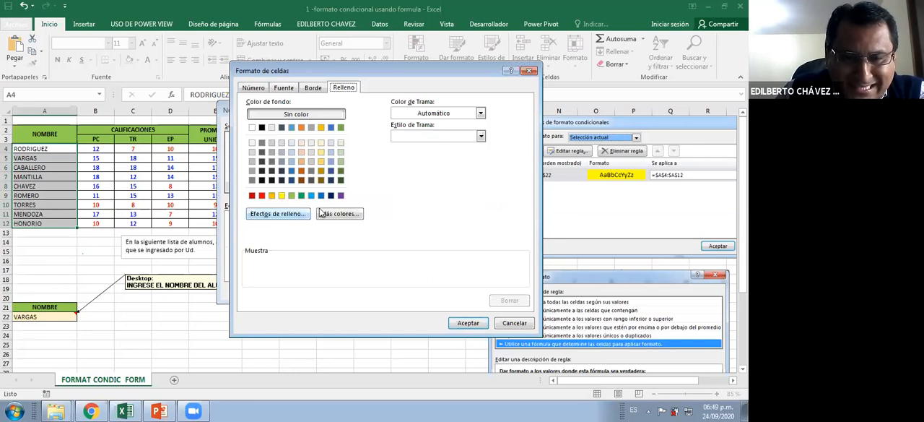
pyautogui.click(282, 196)
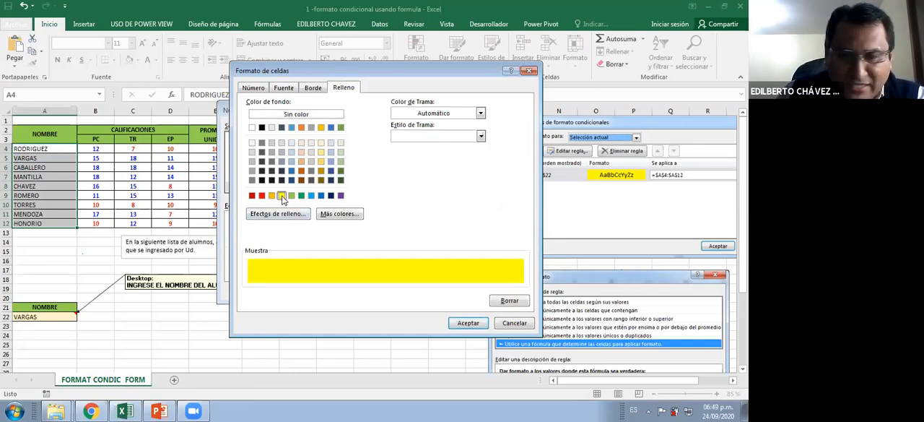
pyautogui.click(463, 324)
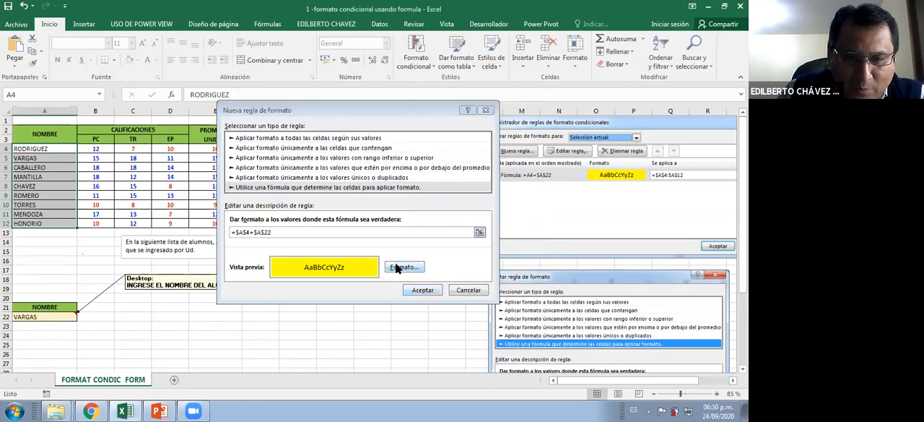
# Add the bold font style "Negrita" to the rule's format
pyautogui.click(398, 268)
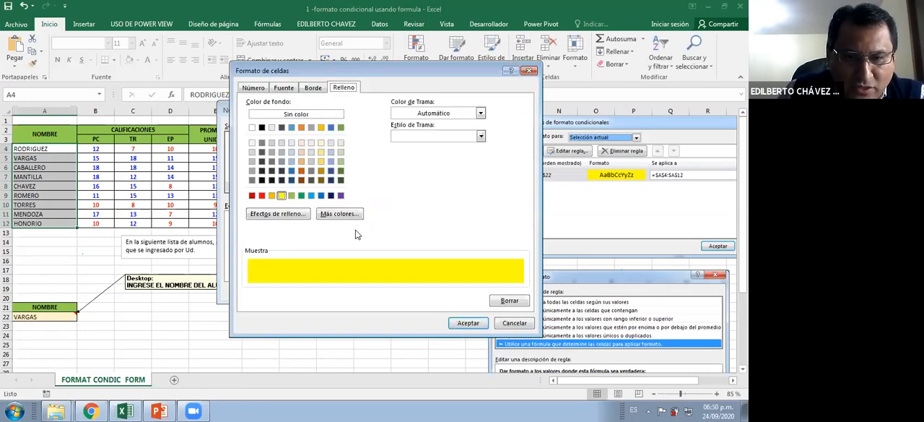
pyautogui.click(286, 88)
pyautogui.click(421, 137)
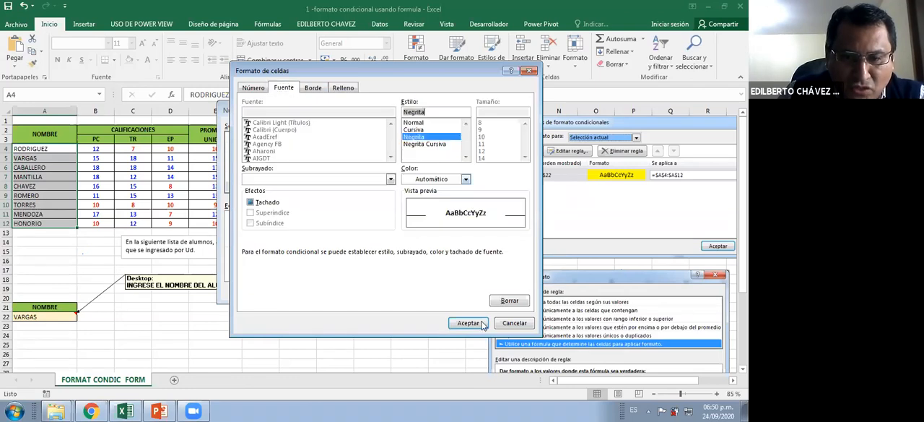
pyautogui.click(483, 325)
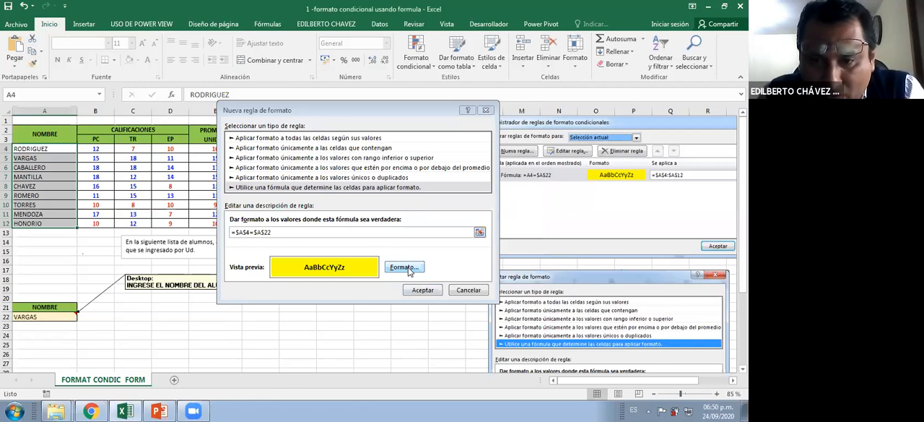
# Make the A4 reference in the rule formula relative so that it reads =A4=$A$22
pyautogui.click(237, 232)
pyautogui.press('Delete')
pyautogui.press('F4')
pyautogui.press('F4')
pyautogui.click(45, 166)
pyautogui.click(47, 175)
pyautogui.click(47, 180)
pyautogui.click(48, 190)
pyautogui.click(48, 200)
pyautogui.click(50, 216)
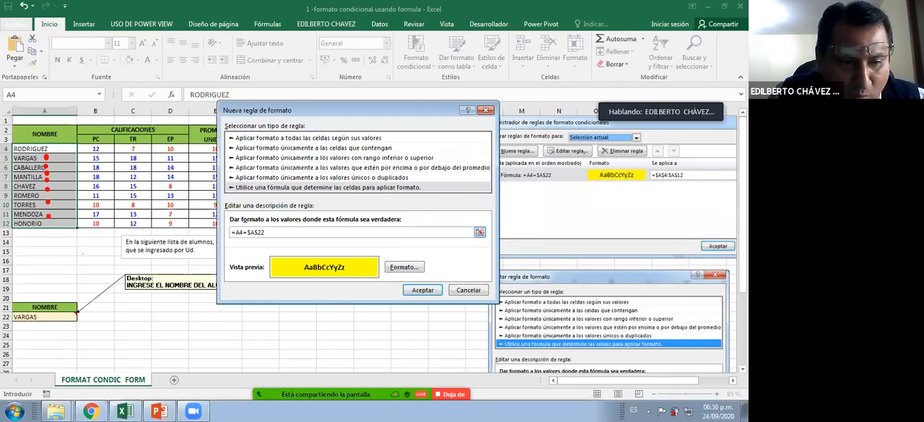
pyautogui.moveTo(65, 264); pyautogui.dragTo(20, 299)
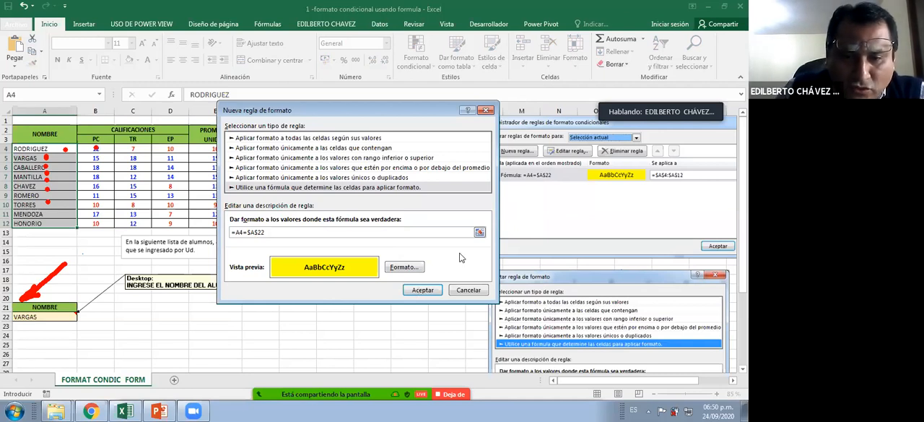
# Accept the new formula rule for A4:A12 and confirm it in the conditional formatting rules manager
pyautogui.press('Return')
pyautogui.click(562, 293)
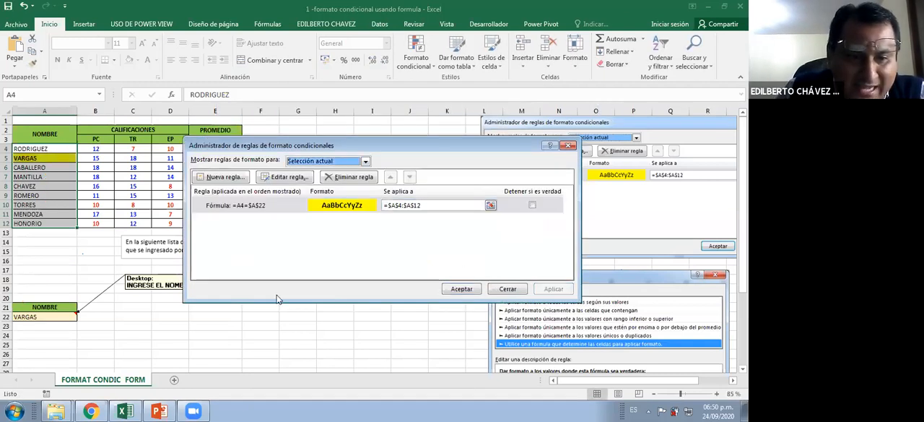
pyautogui.click(459, 289)
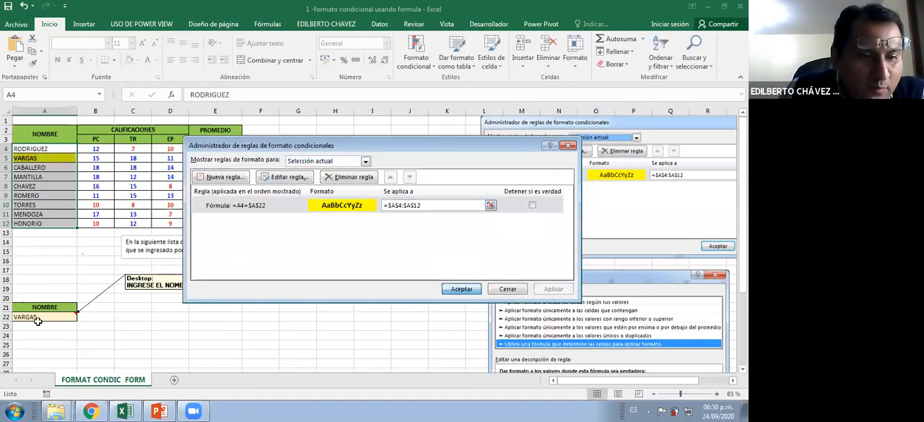
# Test the rule by replacing the name in A22 with the student surname from A9, in capitals
pyautogui.click(49, 316)
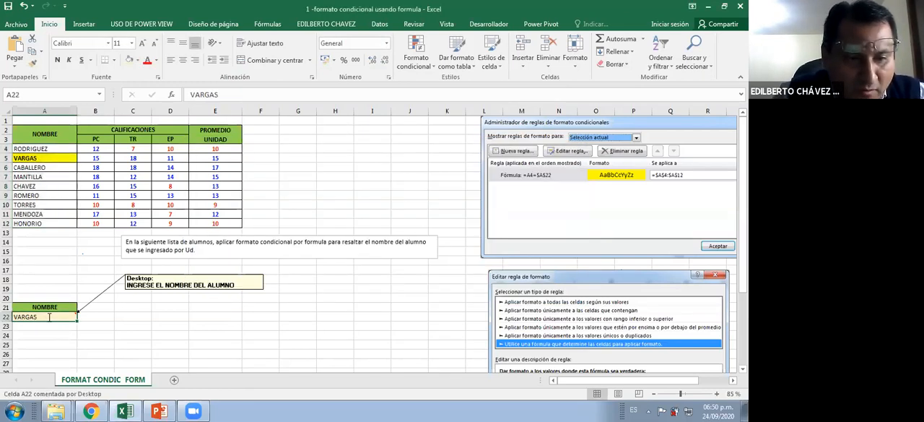
pyautogui.write('eomero')
pyautogui.press('BackSpace')
pyautogui.press('BackSpace')
pyautogui.press('BackSpace')
pyautogui.press('BackSpace')
pyautogui.press('BackSpace')
pyautogui.press('BackSpace')
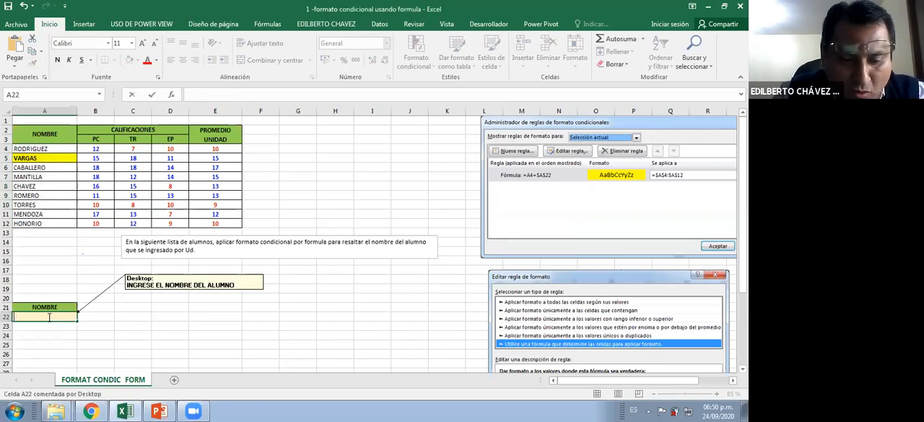
pyautogui.write('ROMERO')
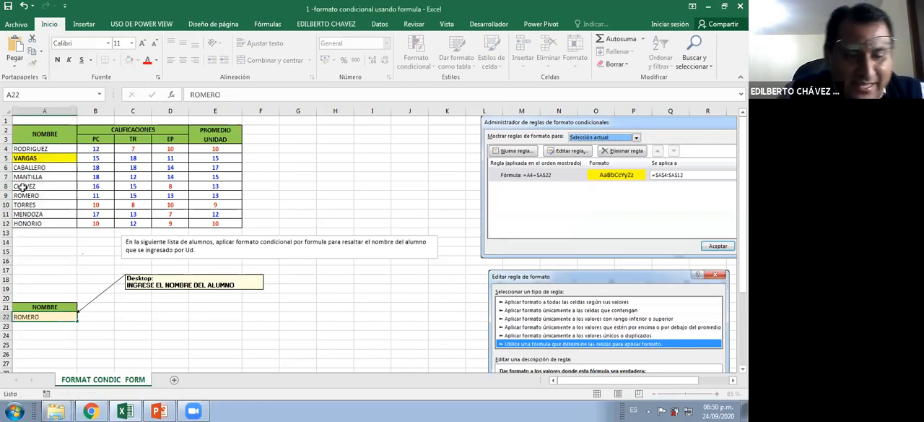
pyautogui.press('Return')
pyautogui.hotkey('ctrl', '2')
pyautogui.moveTo(64, 196); pyautogui.dragTo(64, 311)
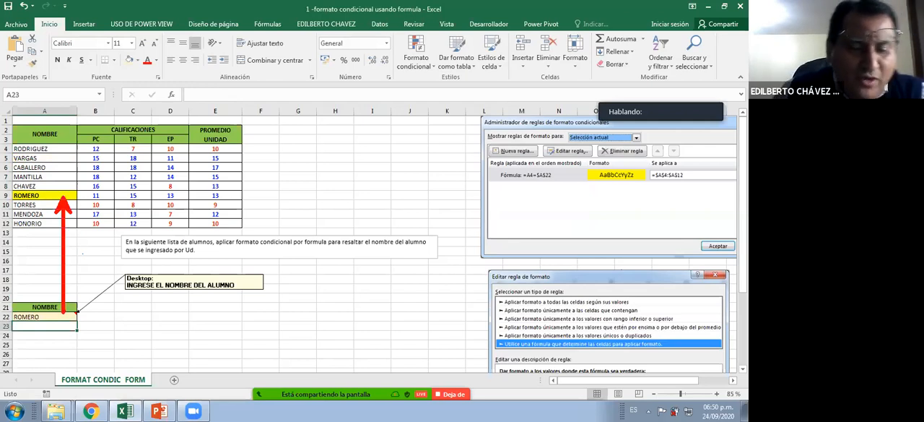
pyautogui.click(54, 249)
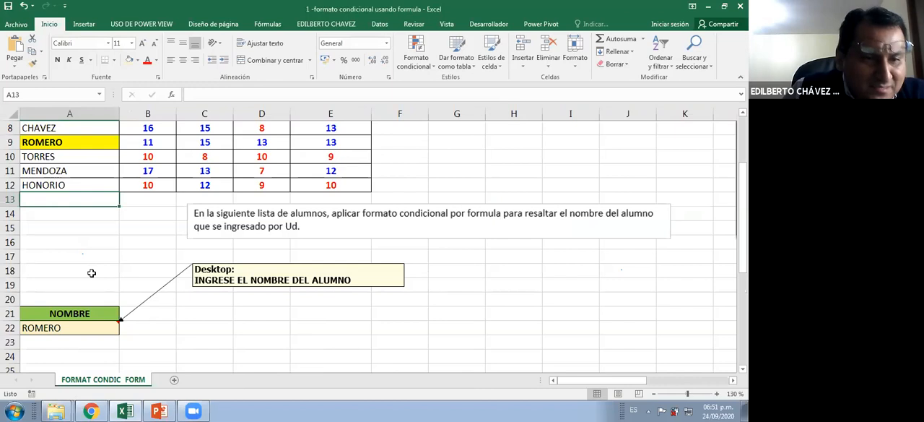
# Replace the name in A22 with the student surname from A10, written in lowercase
pyautogui.scroll(-1, 136, 303)
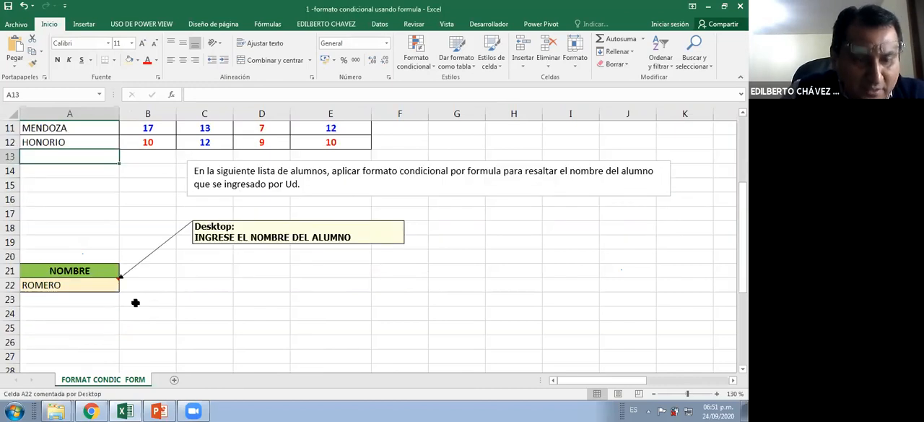
pyautogui.click(106, 289)
pyautogui.scroll(1, 106, 308)
pyautogui.write('t')
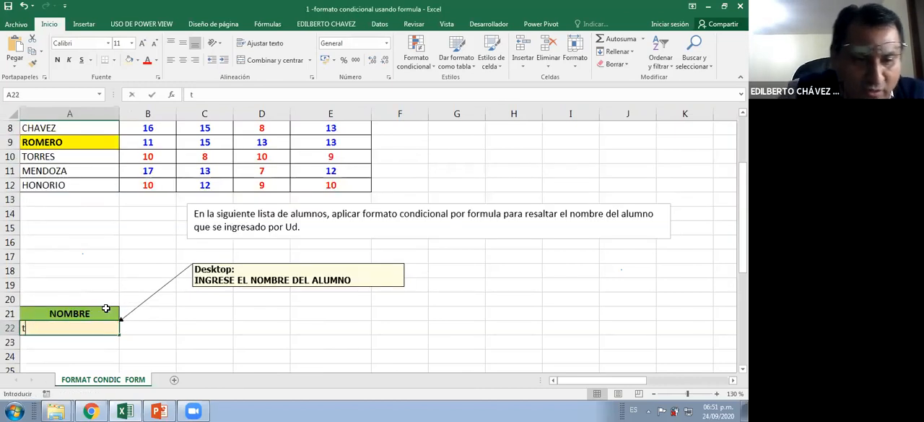
pyautogui.write('orres')
pyautogui.press('Return')
pyautogui.click(76, 328)
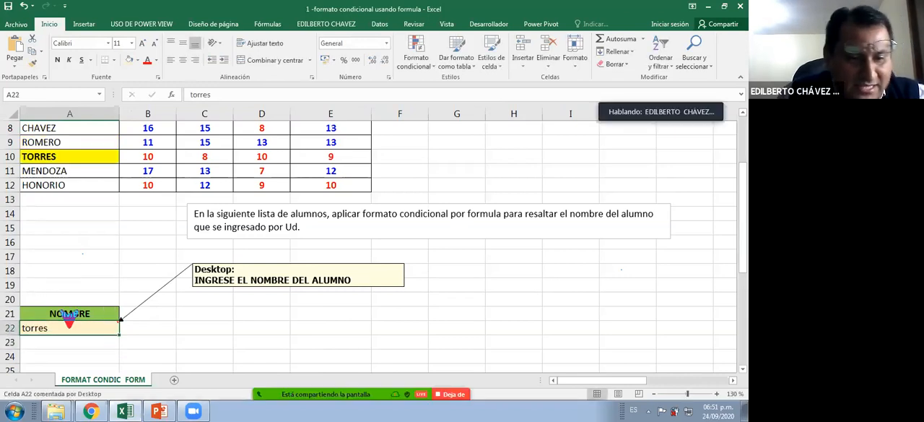
pyautogui.moveTo(68, 159); pyautogui.dragTo(69, 325)
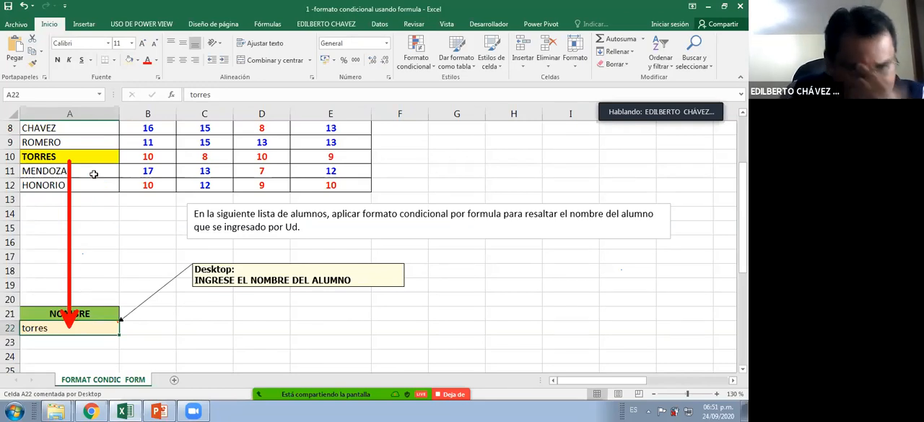
pyautogui.press('Escape')
pyautogui.hotkey('ctrl', '2')
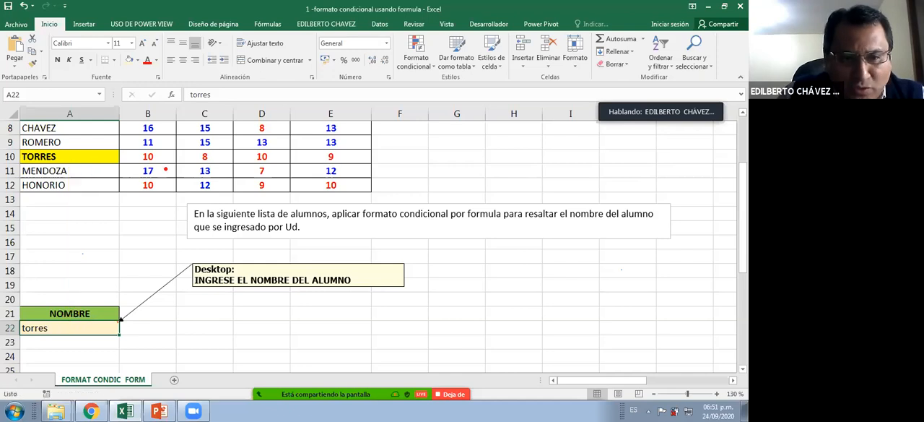
pyautogui.moveTo(118, 143)
pyautogui.mouseDown()
pyautogui.moveTo(150, 172)
pyautogui.moveTo(375, 143)
pyautogui.mouseUp()
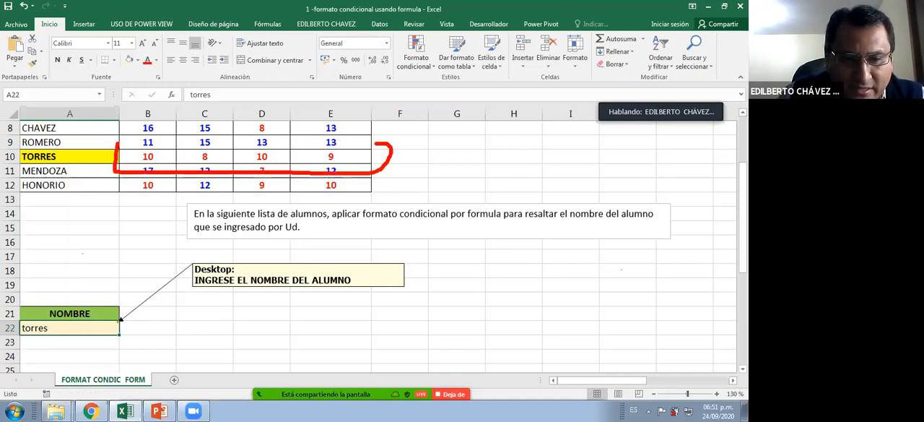
pyautogui.press('Escape')
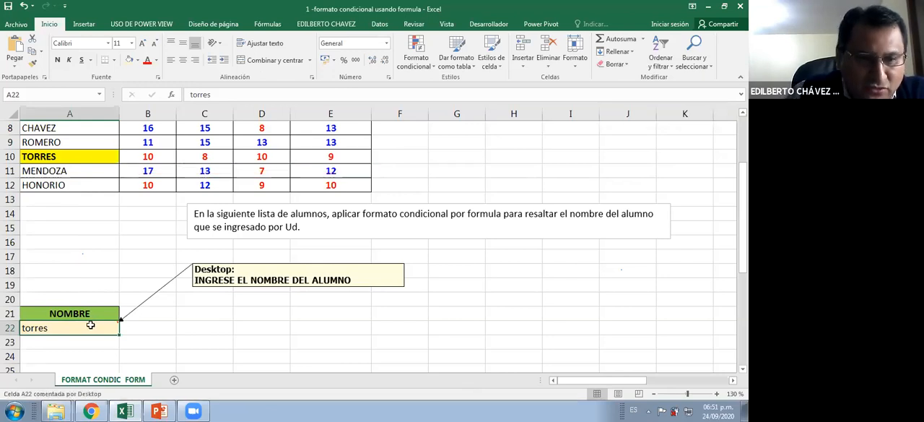
pyautogui.scroll(1, 103, 312)
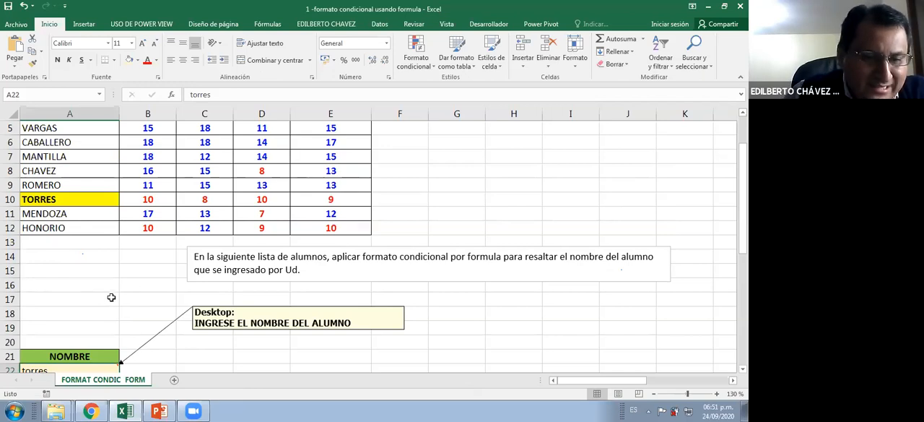
pyautogui.scroll(1, 116, 299)
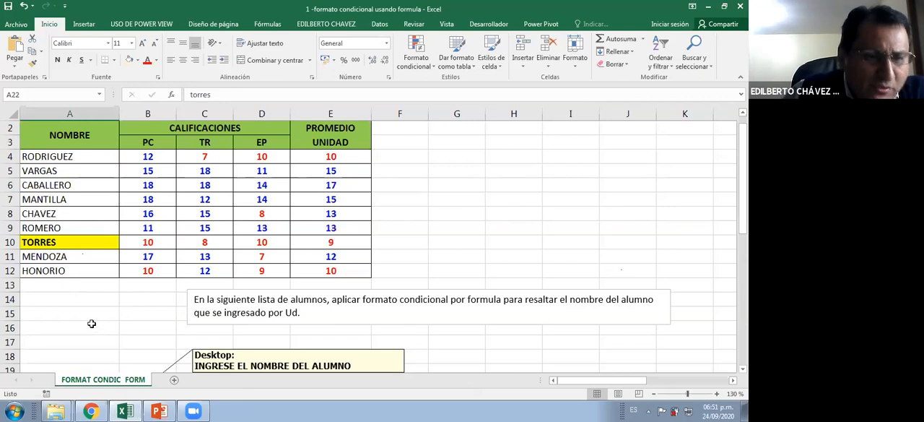
pyautogui.scroll(-2, 92, 324)
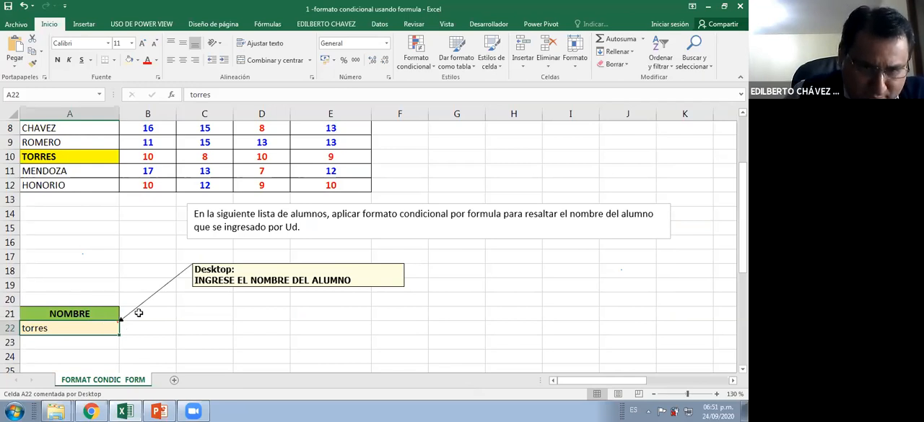
pyautogui.press('Right')
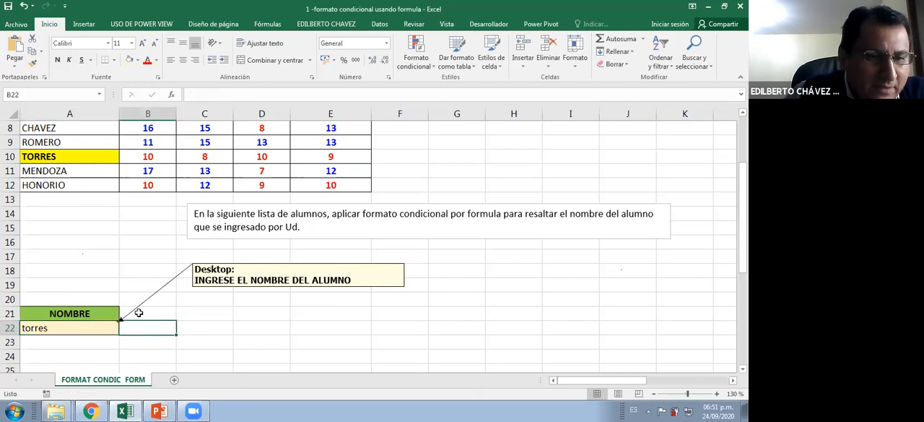
pyautogui.scroll(1, 139, 312)
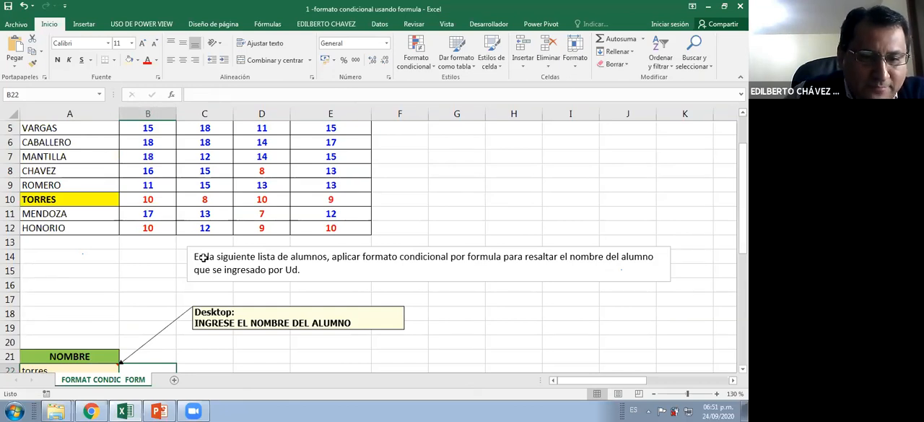
# Copy the name cell A22, including its format and comment, into cell D22
pyautogui.scroll(-3, 203, 256)
pyautogui.click(242, 257)
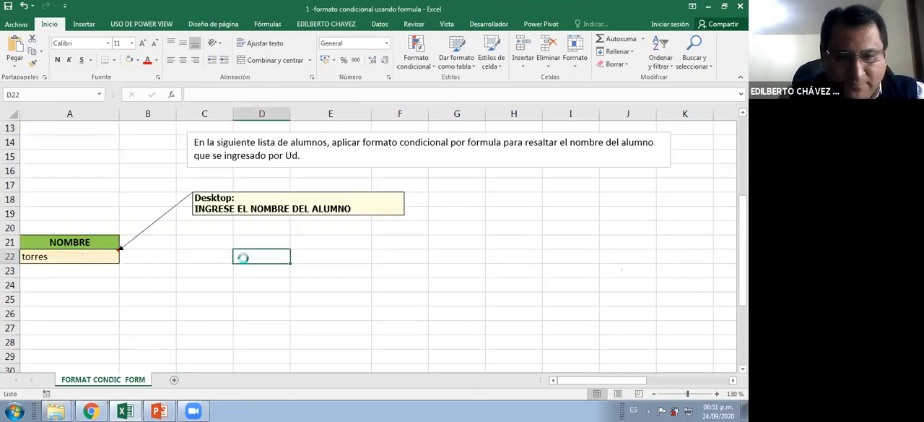
pyautogui.press('Left')
pyautogui.press('Left')
pyautogui.press('Left')
pyautogui.hotkey('ctrl', 'c')
pyautogui.press('Right')
pyautogui.press('Right')
pyautogui.press('Right')
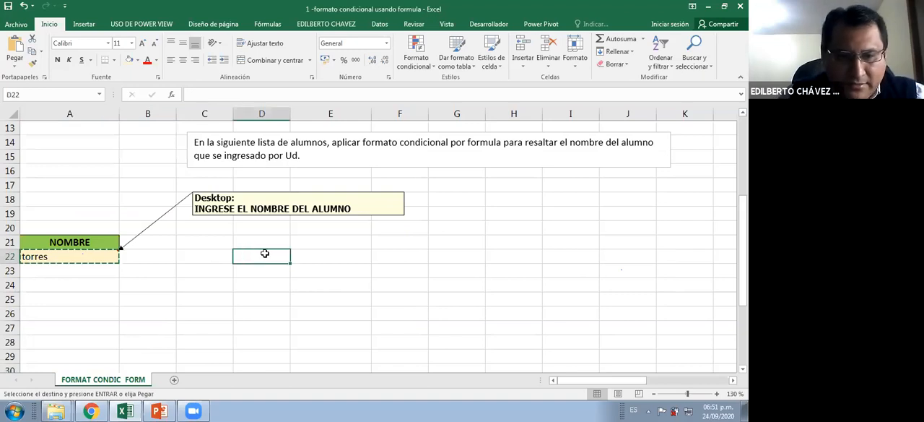
pyautogui.press('Return')
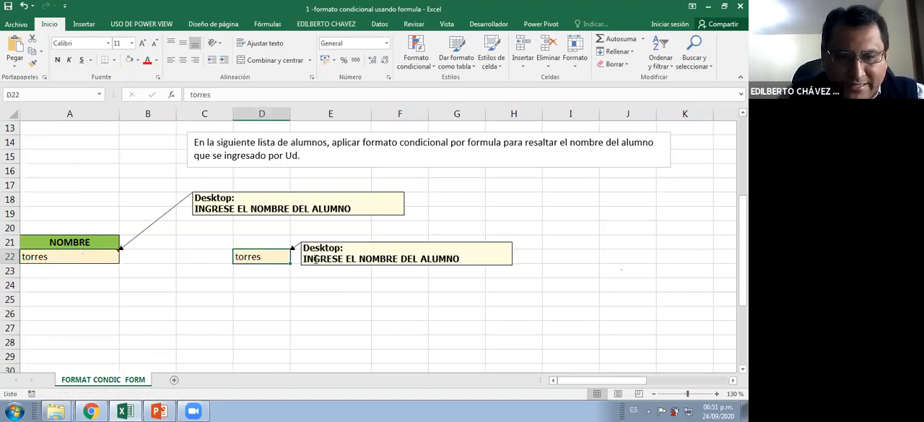
# Change the first word of the D22 comment so that it reads SELECCIONE EL NOMBRE DEL ALUMNO
pyautogui.click(315, 258)
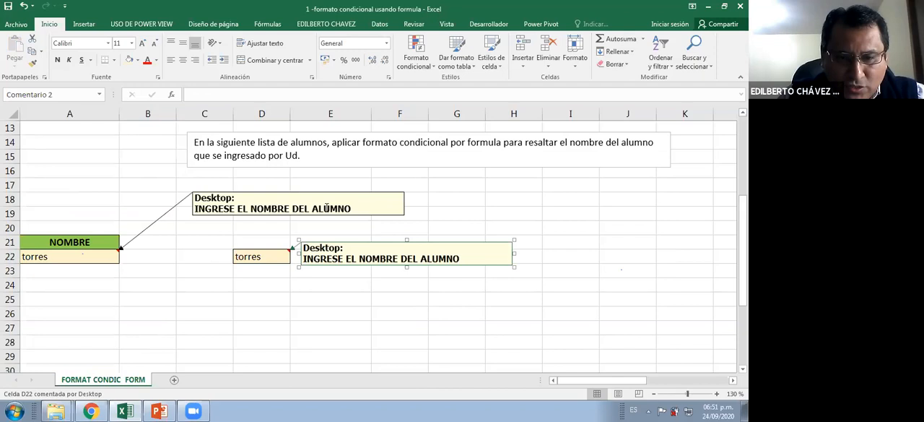
pyautogui.click(325, 258)
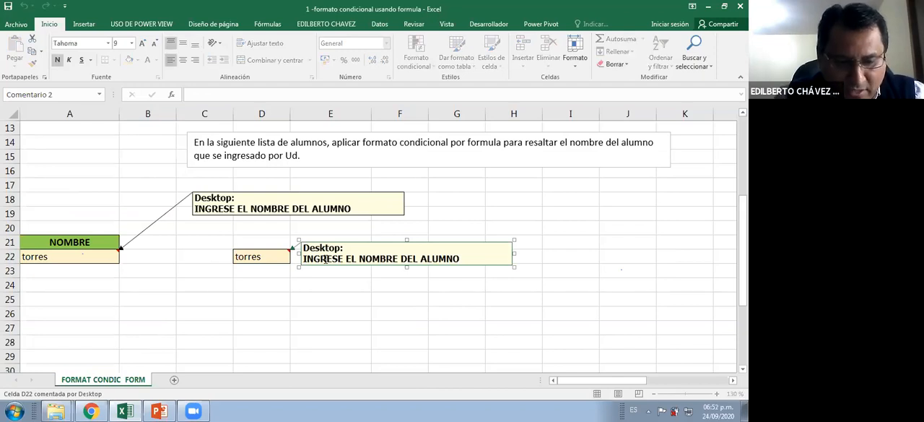
pyautogui.doubleClick(325, 259)
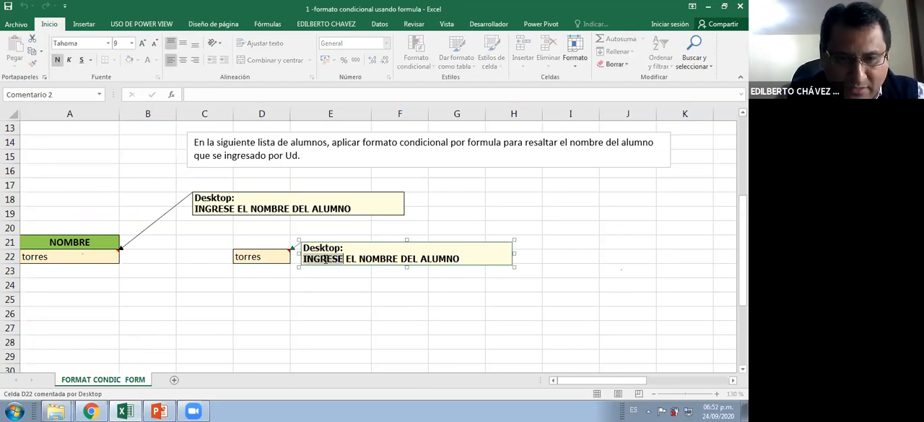
pyautogui.write('SELECCION')
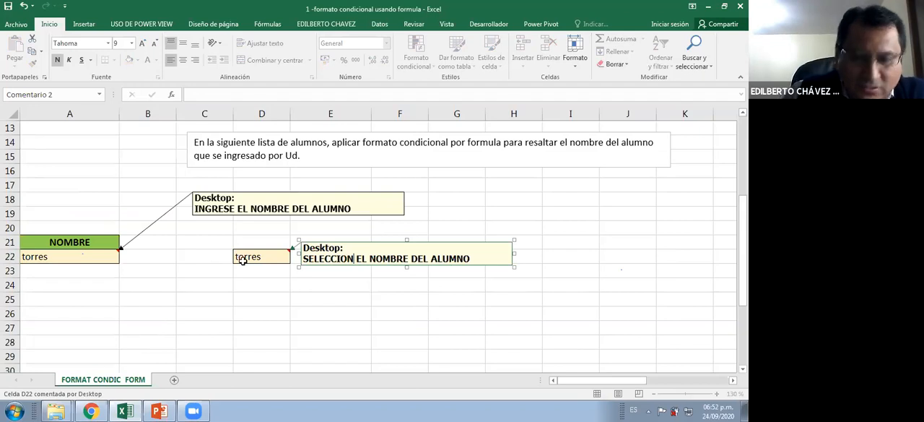
pyautogui.write('E')
pyautogui.press('Escape')
# Clear the copied name from D22 and bring up the data validation tools for that cell
pyautogui.click(245, 260)
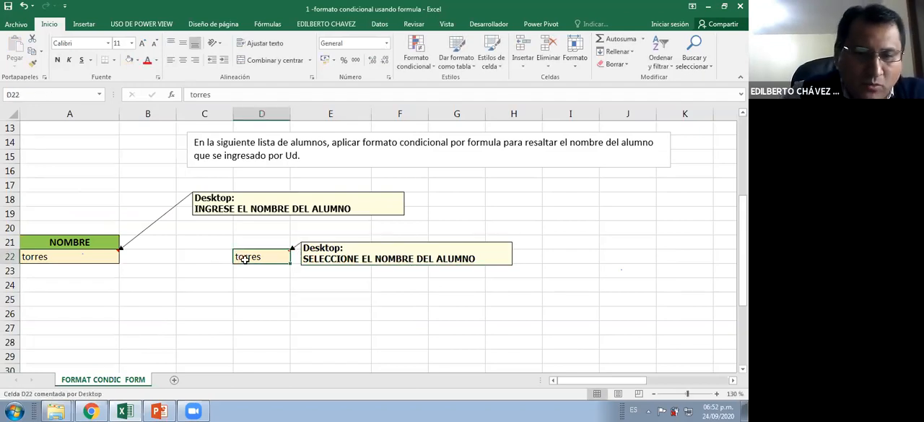
pyautogui.press('Delete')
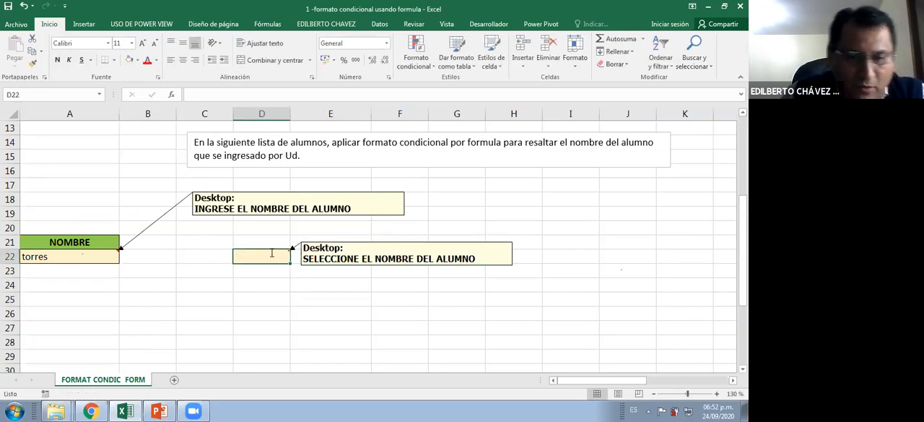
pyautogui.scroll(2, 271, 253)
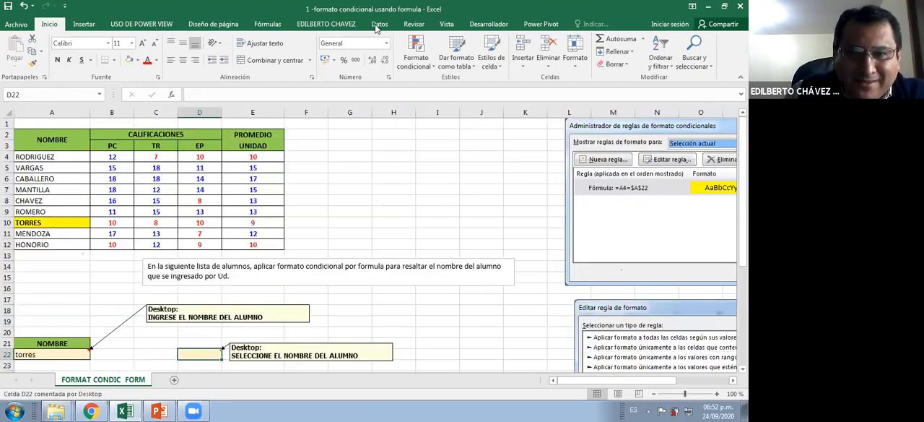
pyautogui.click(379, 25)
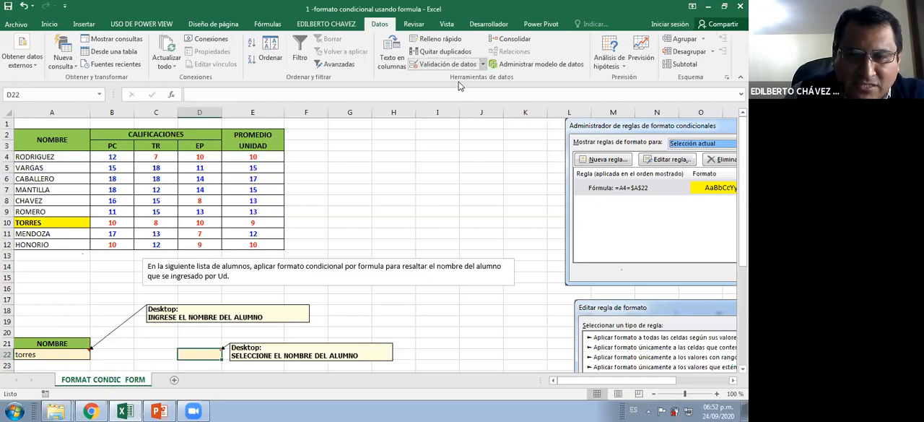
pyautogui.click(483, 64)
pyautogui.click(462, 83)
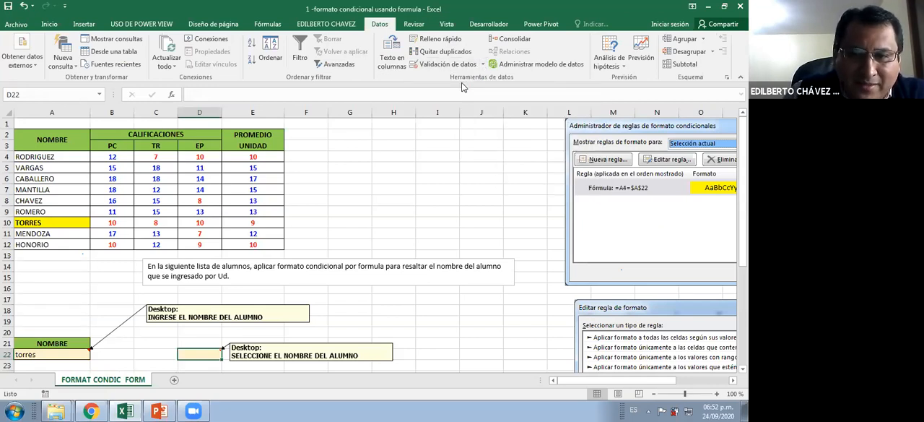
pyautogui.click(494, 121)
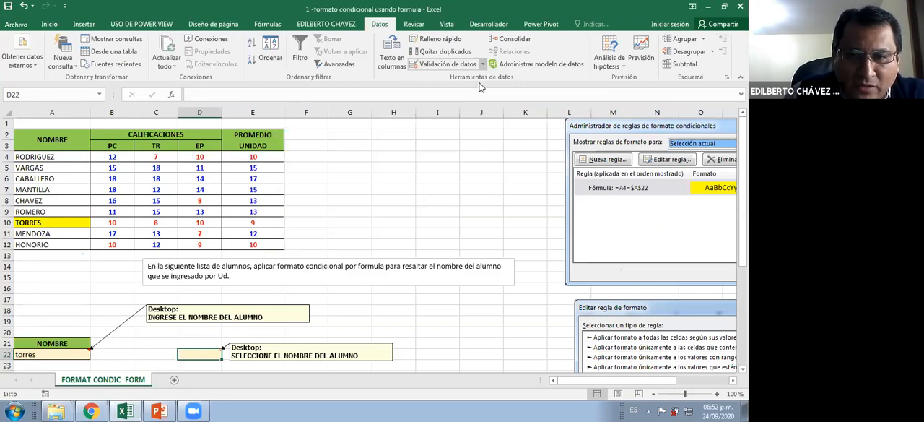
pyautogui.click(483, 64)
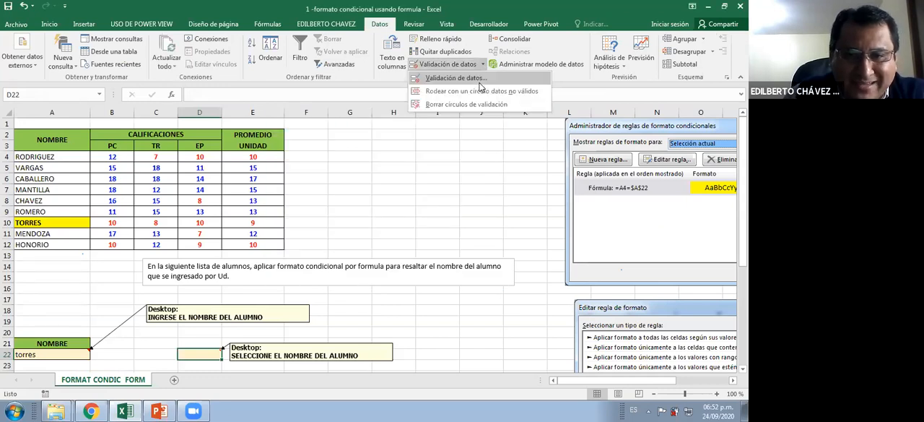
pyautogui.click(476, 12)
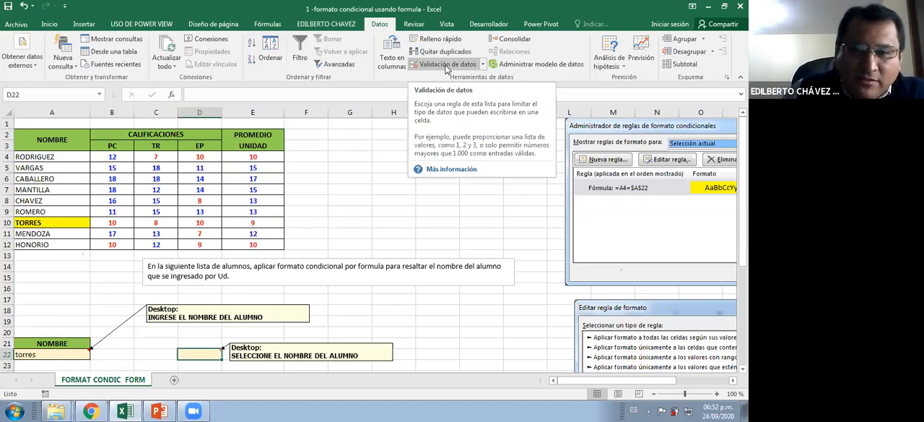
# Add data validation to D22 that allows a drop-down list (Lista) sourced from =$A$4:$A$12
pyautogui.click(447, 65)
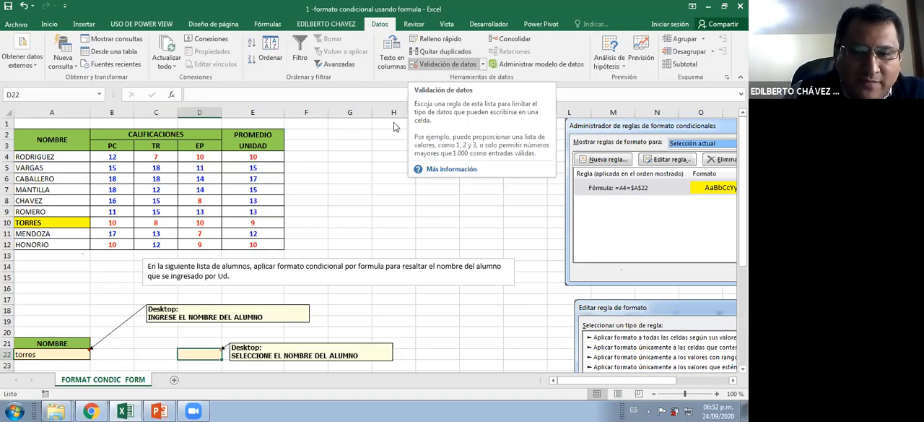
pyautogui.click(332, 173)
pyautogui.click(318, 210)
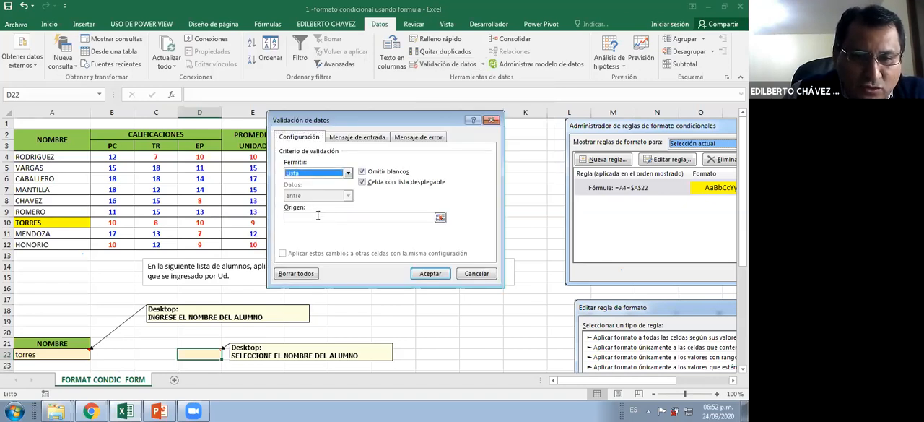
pyautogui.click(322, 217)
pyautogui.moveTo(66, 156); pyautogui.dragTo(136, 245)
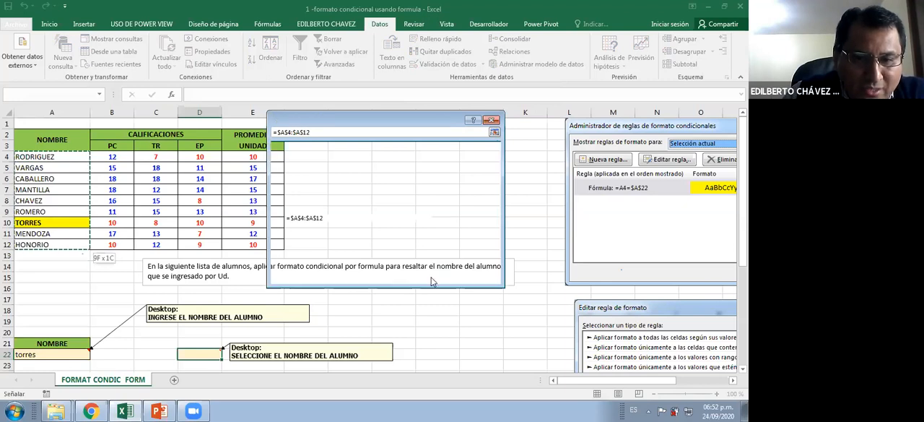
pyautogui.click(431, 279)
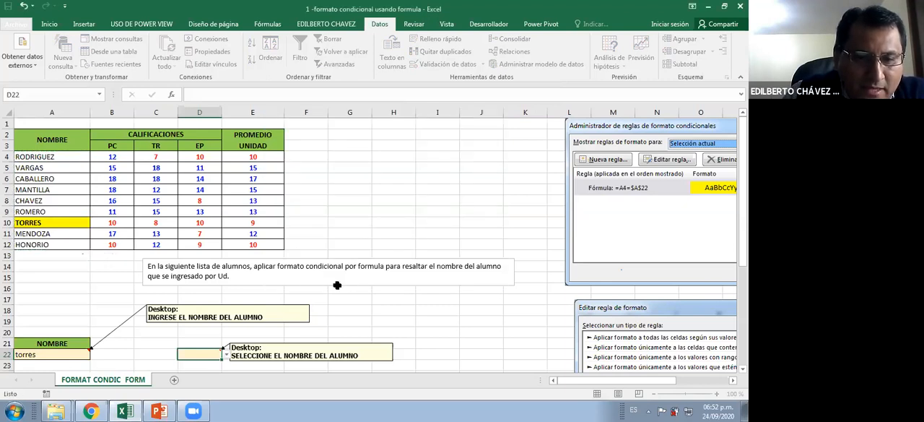
# Move the D22 comment box further right, over columns G and H, away from the cell's drop-down arrow
pyautogui.scroll(-1, 230, 327)
pyautogui.click(231, 323)
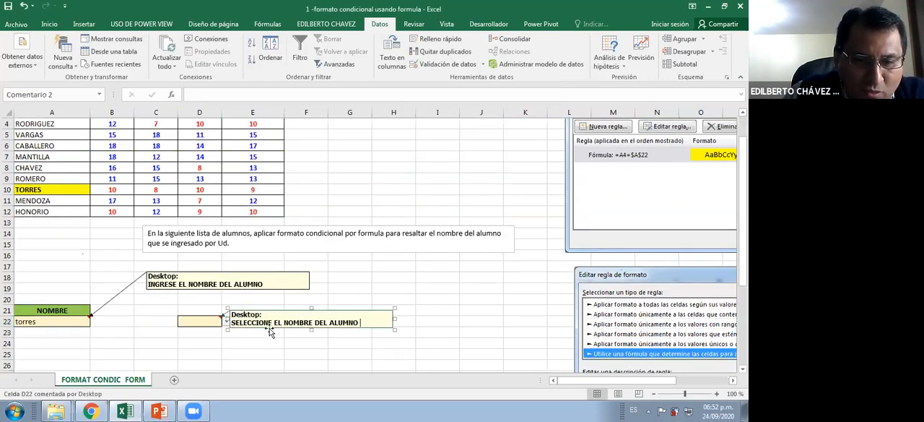
pyautogui.moveTo(243, 328); pyautogui.dragTo(361, 326)
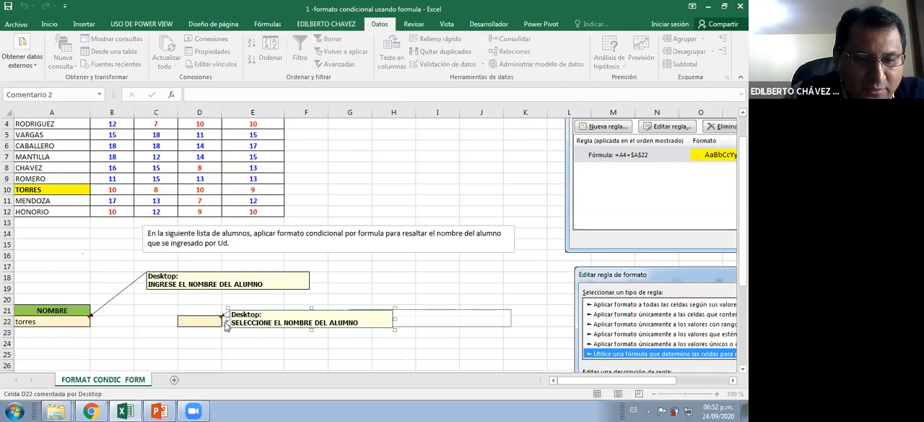
# Try out the drop-down list in D22 and choose the student surname from A9
pyautogui.click(226, 322)
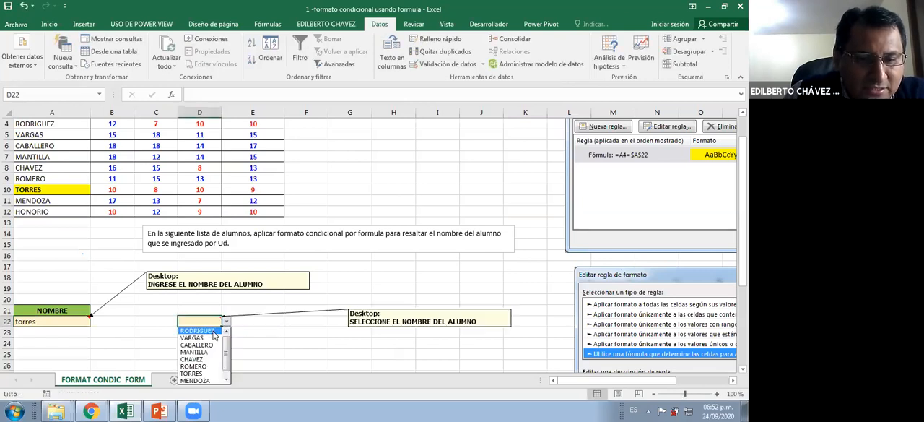
pyautogui.click(260, 339)
pyautogui.scroll(-2, 230, 288)
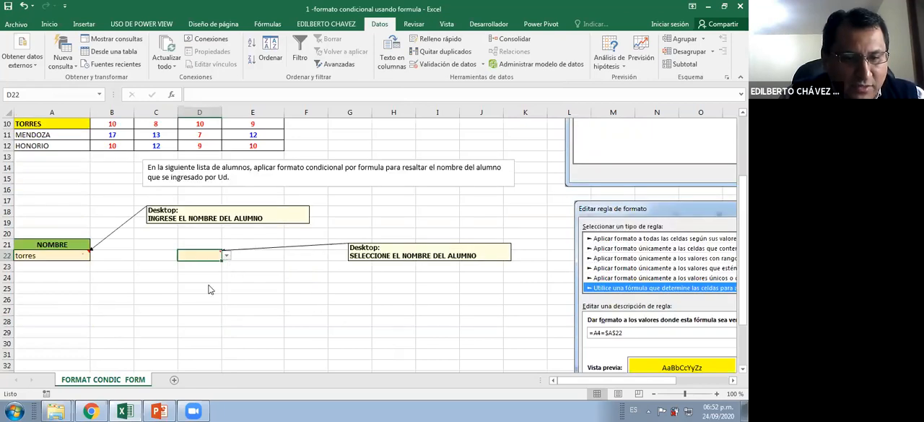
pyautogui.click(227, 255)
pyautogui.click(209, 287)
pyautogui.click(227, 256)
pyautogui.click(209, 299)
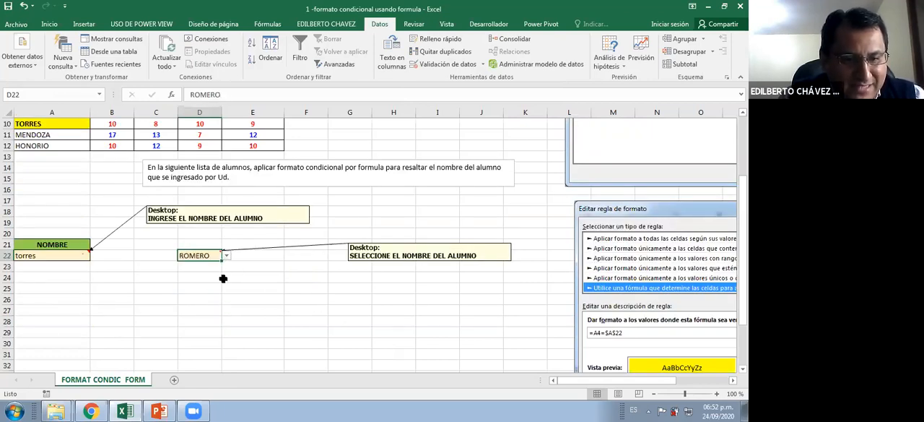
# Open the conditional formatting rules manager for the student names in A4:A12
pyautogui.scroll(1, 204, 285)
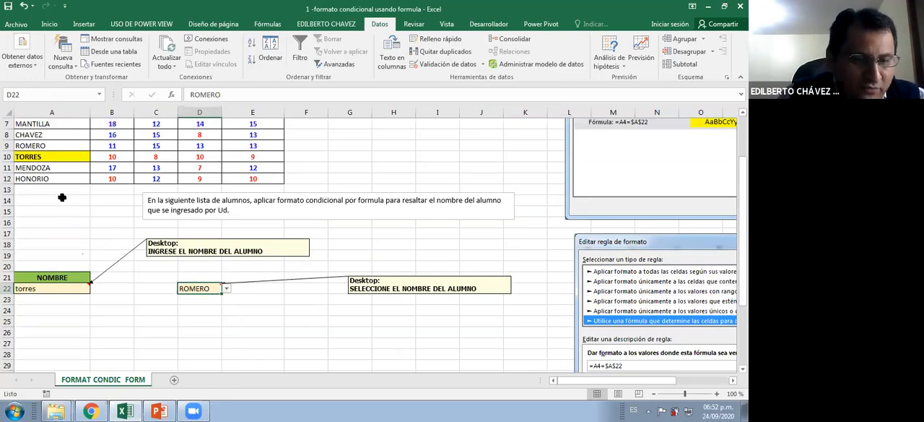
pyautogui.scroll(1, 61, 176)
pyautogui.click(64, 318)
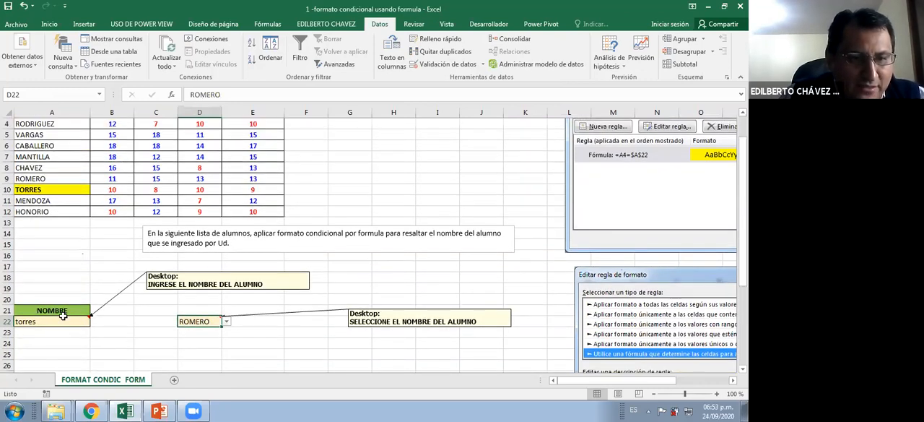
pyautogui.scroll(1, 91, 206)
pyautogui.scroll(1, 73, 163)
pyautogui.moveTo(73, 159); pyautogui.dragTo(74, 244)
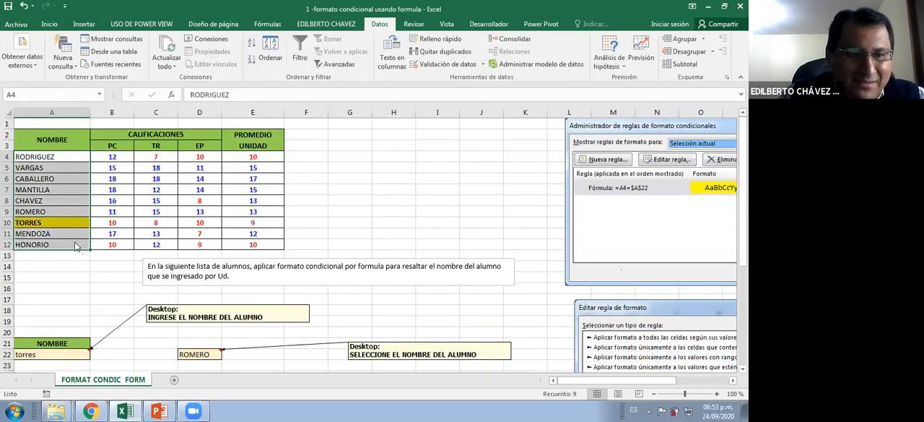
pyautogui.click(49, 24)
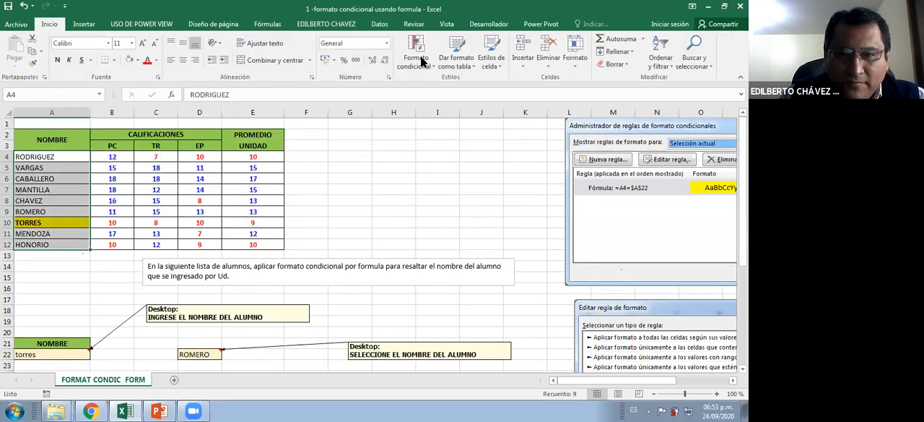
pyautogui.click(418, 60)
pyautogui.click(451, 229)
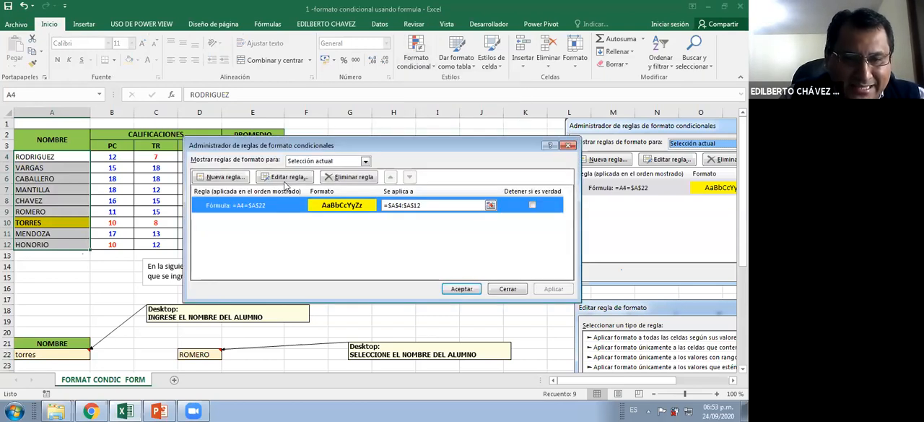
# Edit the highlight rule so its formula reads =A4=$D$22, and apply it to the student names
pyautogui.click(283, 181)
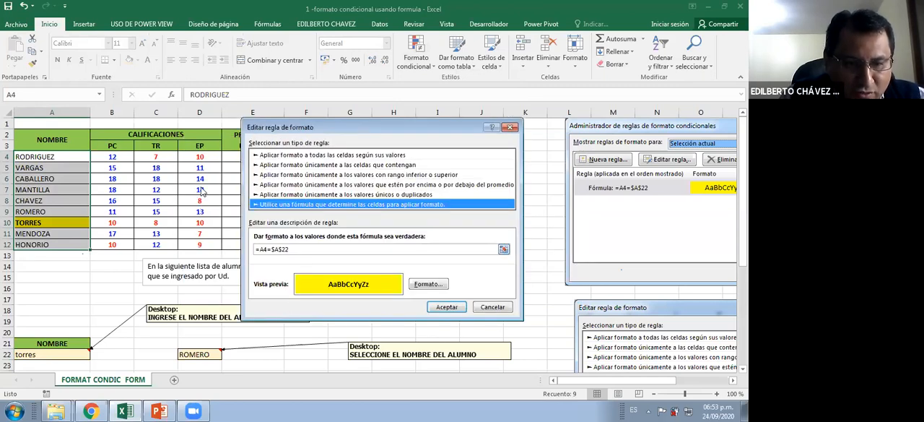
pyautogui.click(294, 251)
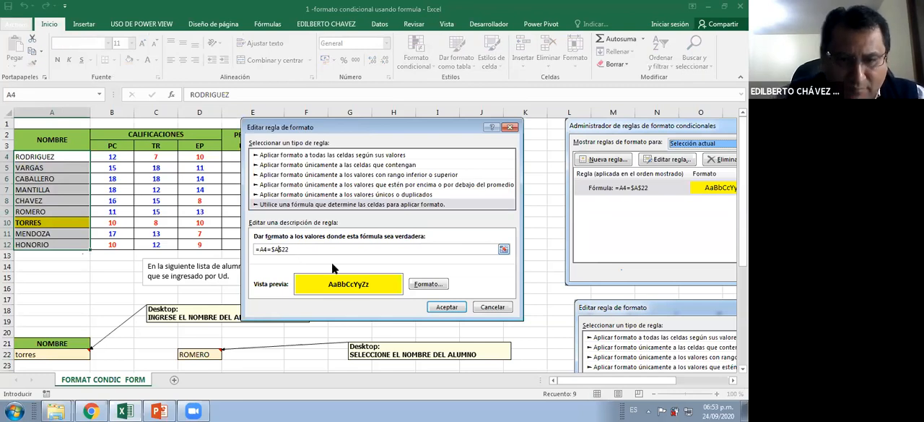
pyautogui.press('BackSpace')
pyautogui.write('D')
pyautogui.press('Return')
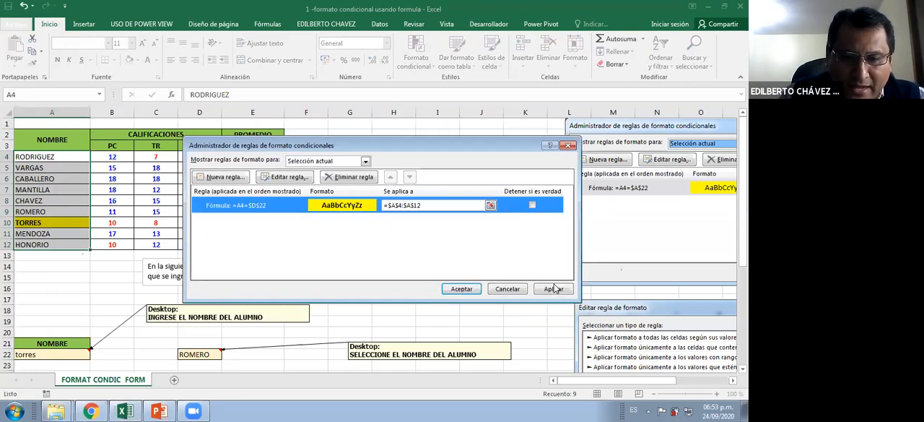
pyautogui.click(555, 287)
pyautogui.click(460, 286)
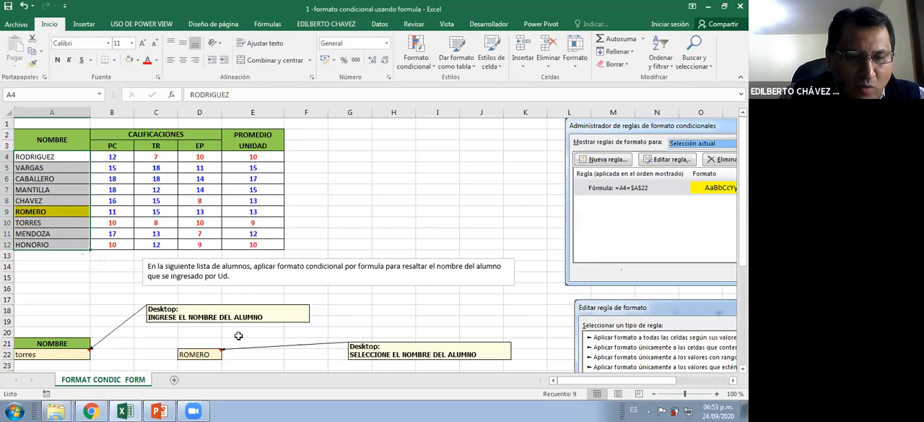
# Test the highlight rule by choosing the surnames from A6, A8, A11 and A12 in turn in D22's drop-down list
pyautogui.scroll(-1, 233, 334)
pyautogui.click(217, 322)
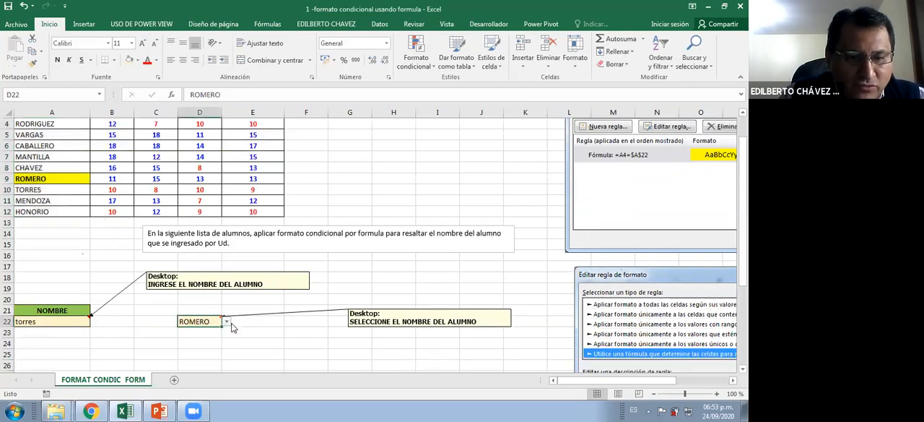
pyautogui.click(226, 321)
pyautogui.click(212, 337)
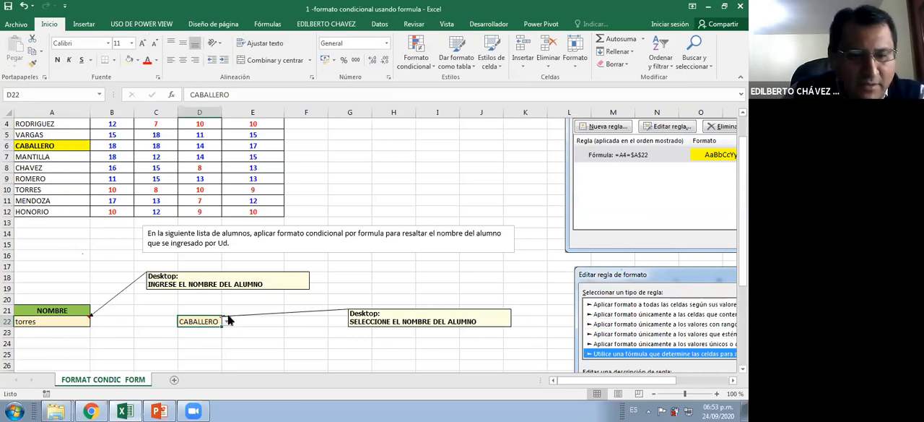
pyautogui.click(226, 322)
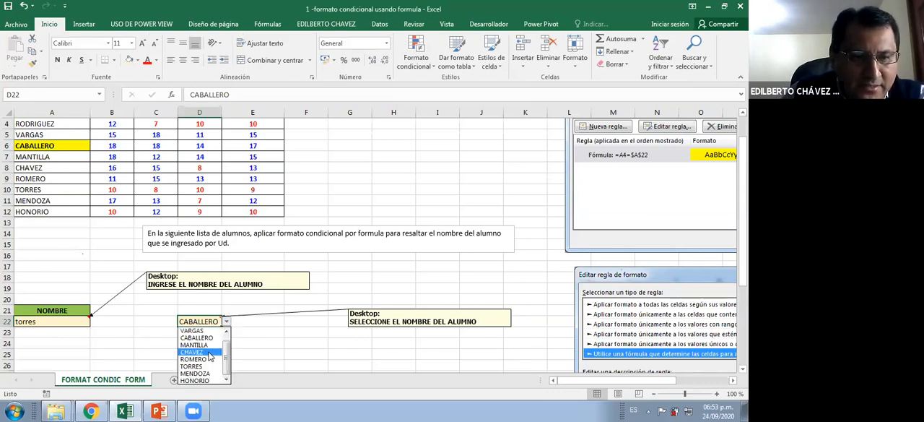
pyautogui.click(209, 352)
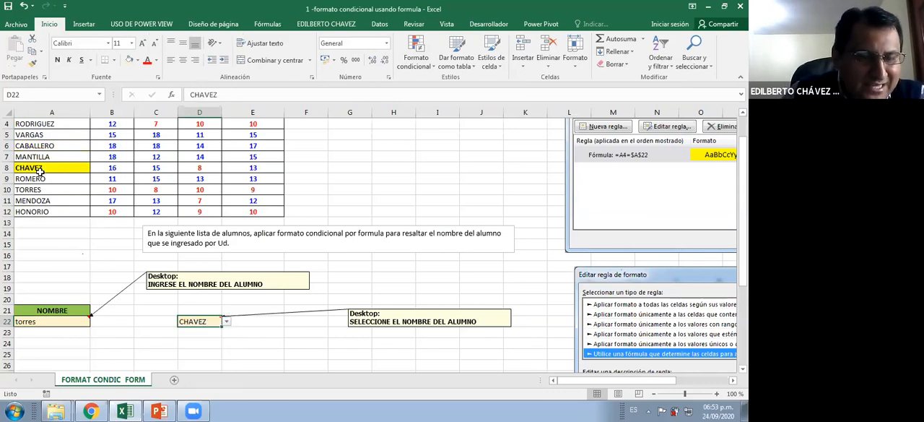
pyautogui.click(226, 321)
pyautogui.click(214, 374)
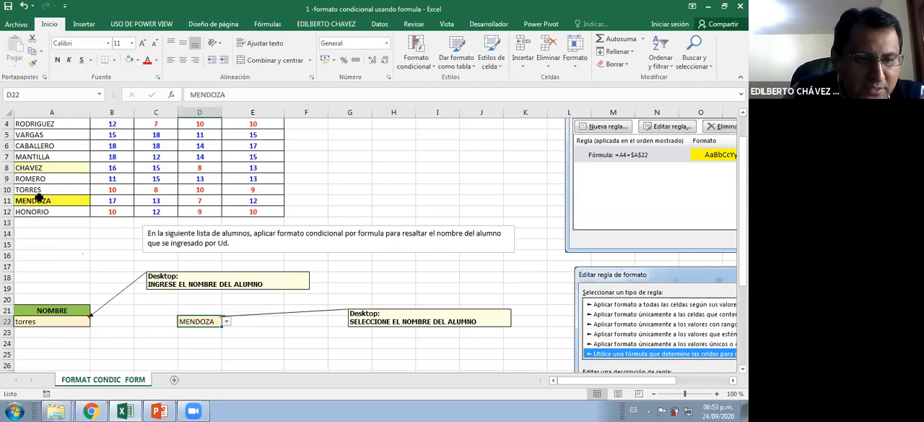
pyautogui.click(226, 323)
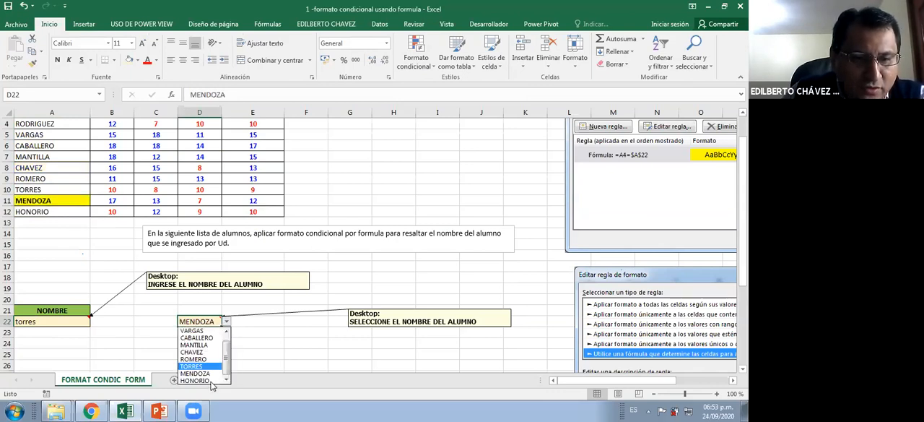
pyautogui.click(195, 380)
pyautogui.click(56, 177)
# Move the two pictures of the conditional formatting dialogs further right on the sheet, away from the student table
pyautogui.scroll(1, 101, 169)
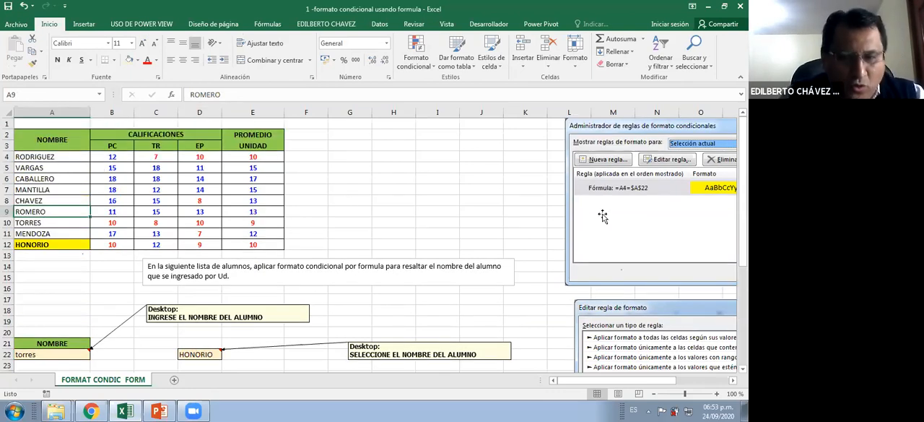
pyautogui.moveTo(603, 216); pyautogui.dragTo(682, 224)
pyautogui.moveTo(615, 333); pyautogui.dragTo(665, 329)
pyautogui.click(515, 302)
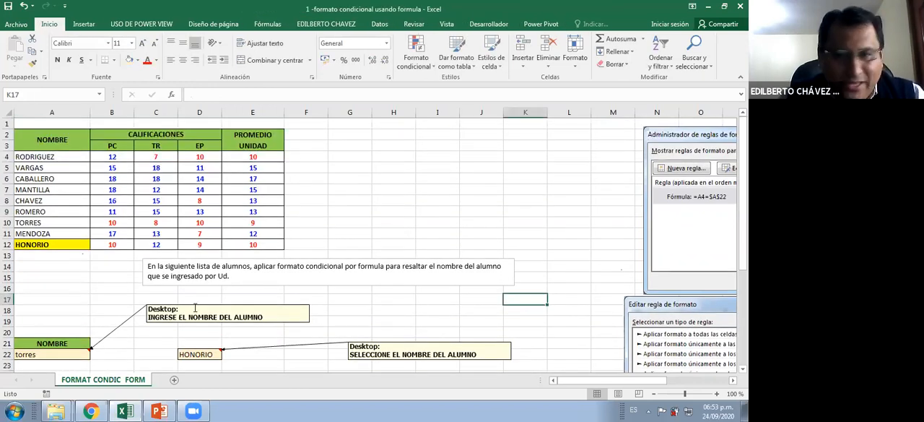
# Choose the surname from A5 in D22's drop-down list and check the highlighting in the student table
pyautogui.scroll(-1, 225, 316)
pyautogui.click(215, 321)
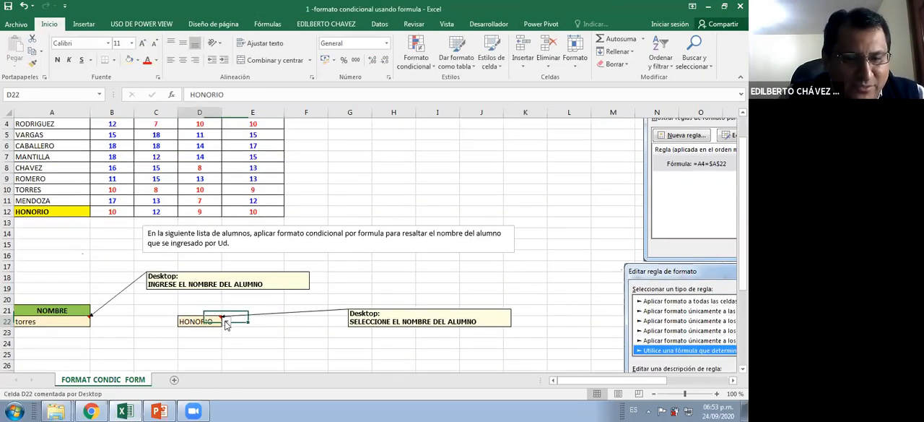
pyautogui.click(226, 322)
pyautogui.click(197, 334)
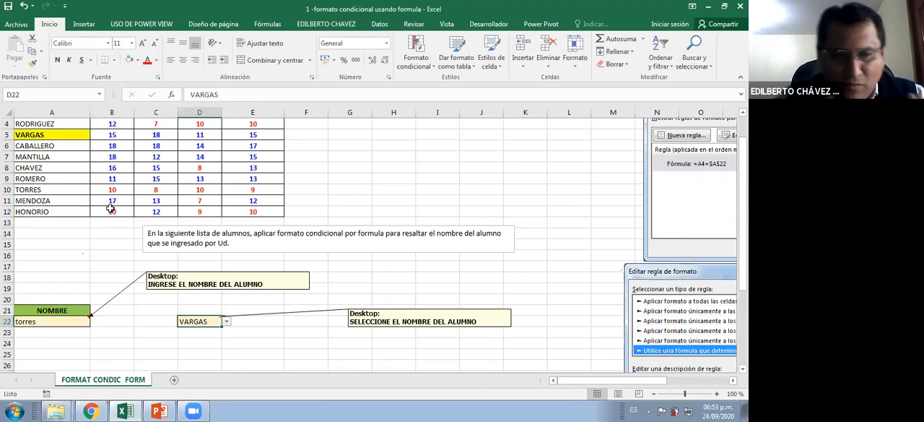
pyautogui.scroll(1, 108, 205)
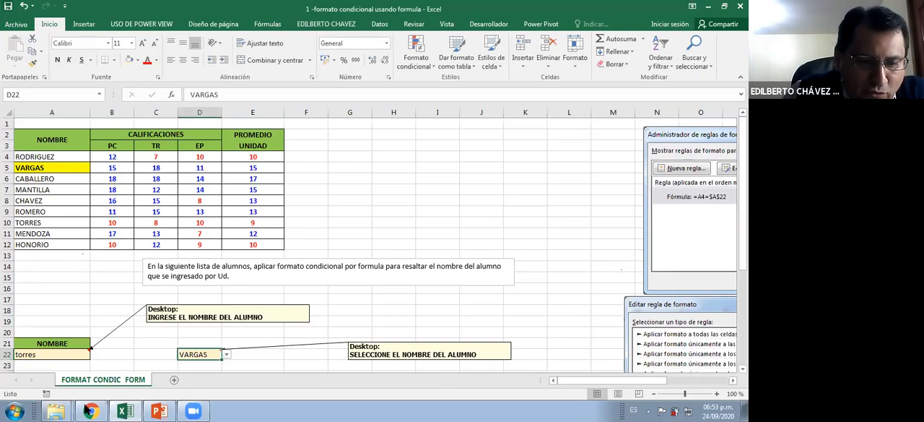
# Open the workbook 2 Funciones avanzadas from the GRUPO INSUR folder and go to the start of the employee table on Hoja1
pyautogui.click(60, 410)
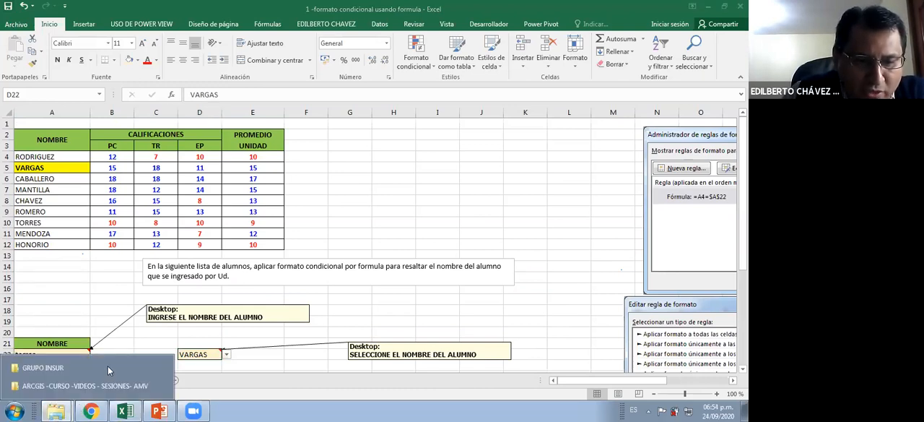
pyautogui.click(107, 369)
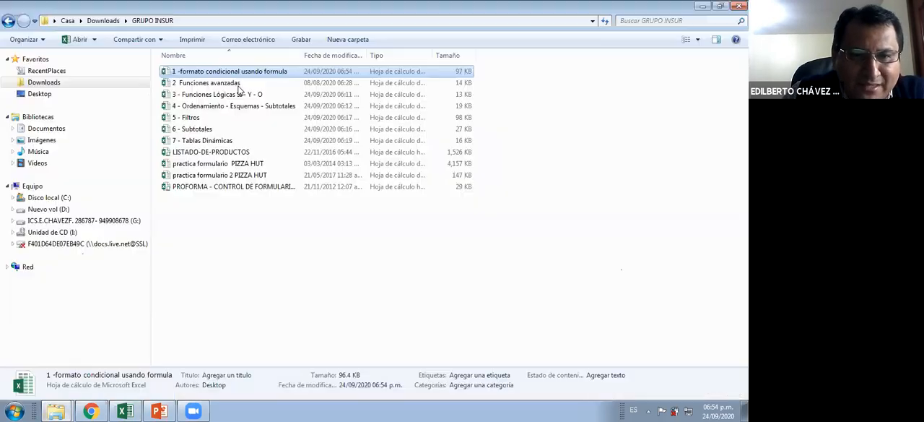
pyautogui.click(218, 84)
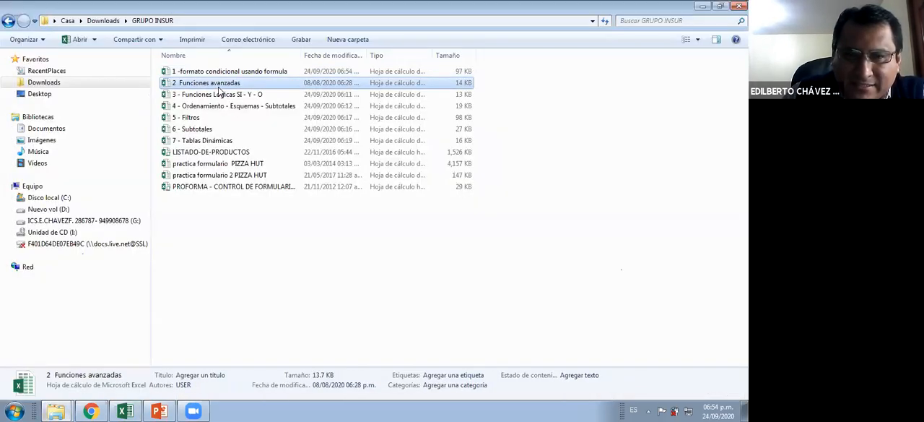
pyautogui.doubleClick(216, 83)
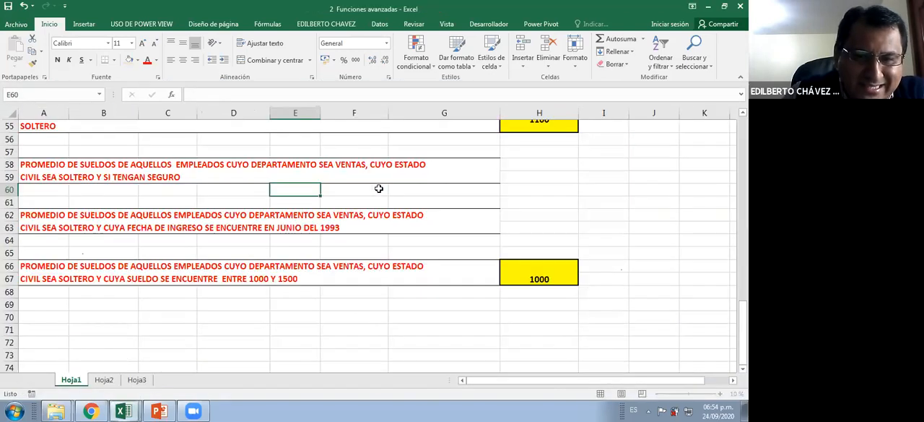
pyautogui.scroll(3, 379, 187)
pyautogui.scroll(4, 378, 187)
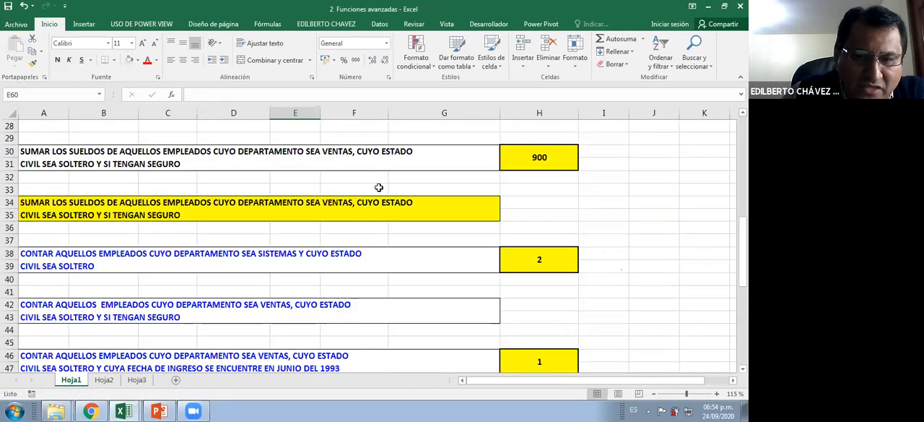
pyautogui.scroll(10, 377, 186)
pyautogui.click(351, 185)
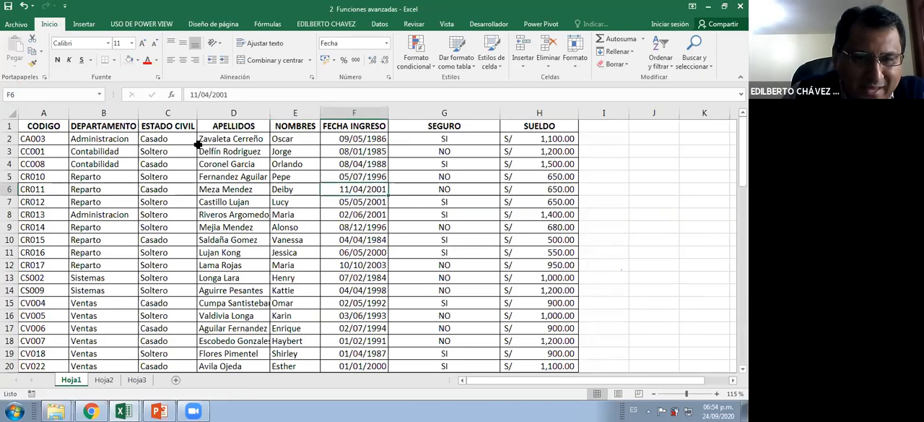
pyautogui.scroll(-2, 198, 144)
pyautogui.scroll(-1, 208, 274)
pyautogui.moveTo(208, 275); pyautogui.dragTo(567, 273)
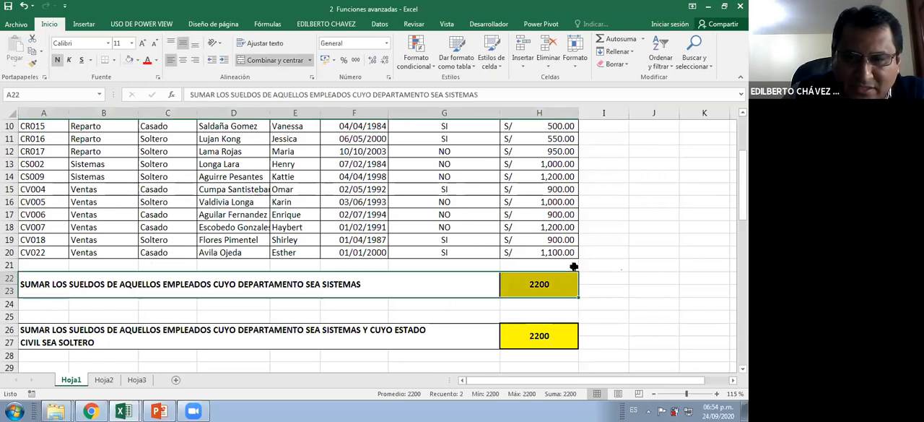
pyautogui.click(622, 68)
pyautogui.click(458, 195)
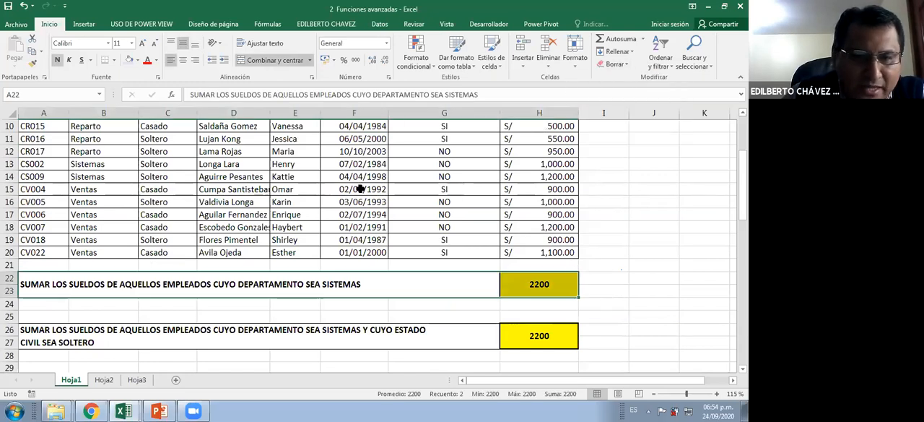
# Examine the employee table's columns from CODIGO to SUELDO, including surnames, first names, FECHA INGRESO and SEGURO
pyautogui.scroll(1, 300, 184)
pyautogui.click(300, 183)
pyautogui.scroll(2, 300, 180)
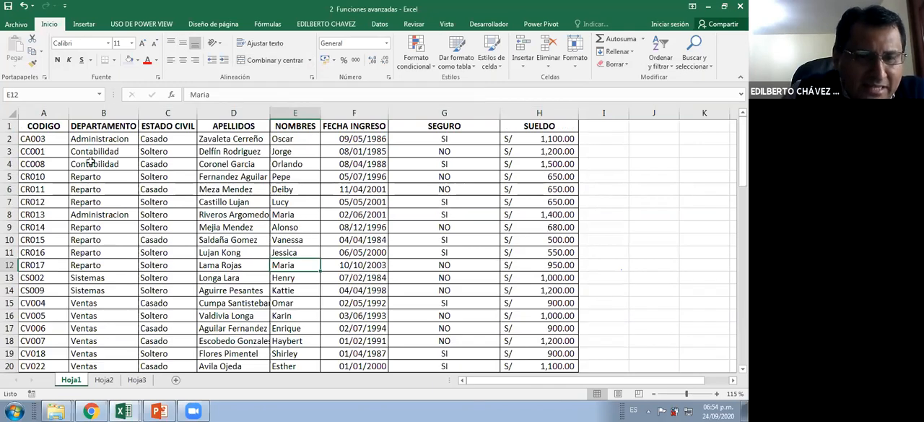
pyautogui.hotkey('ctrl', 'Home')
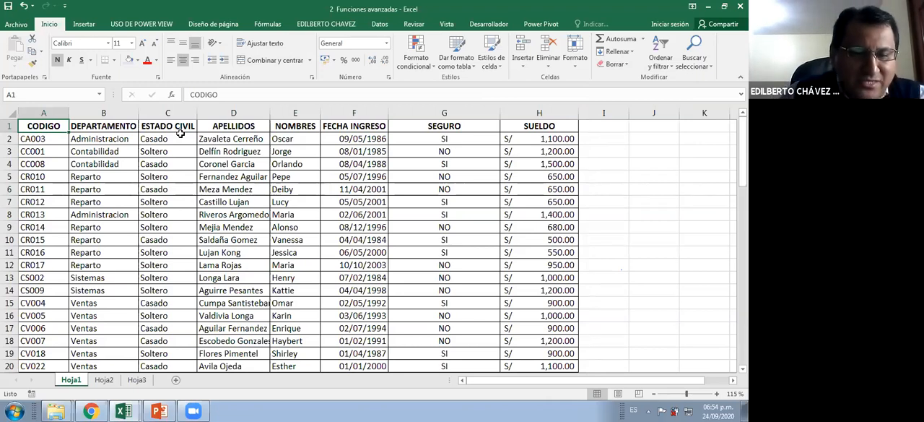
pyautogui.click(243, 138)
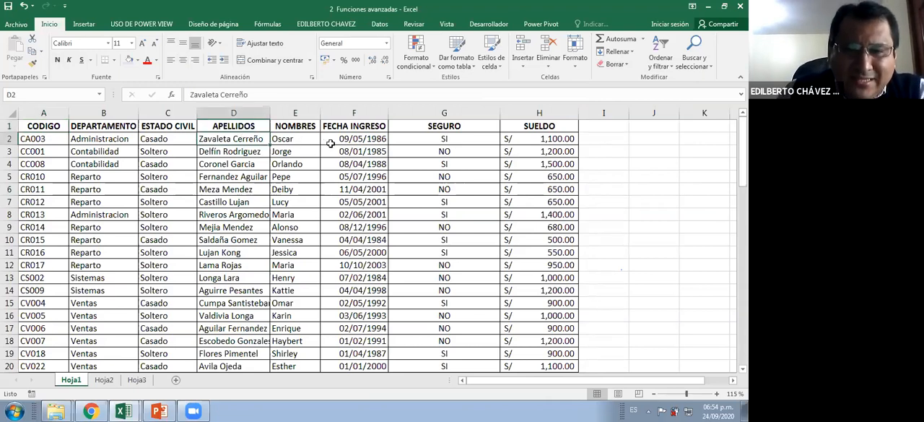
pyautogui.press('Right')
pyautogui.press('Right')
pyautogui.press('Right')
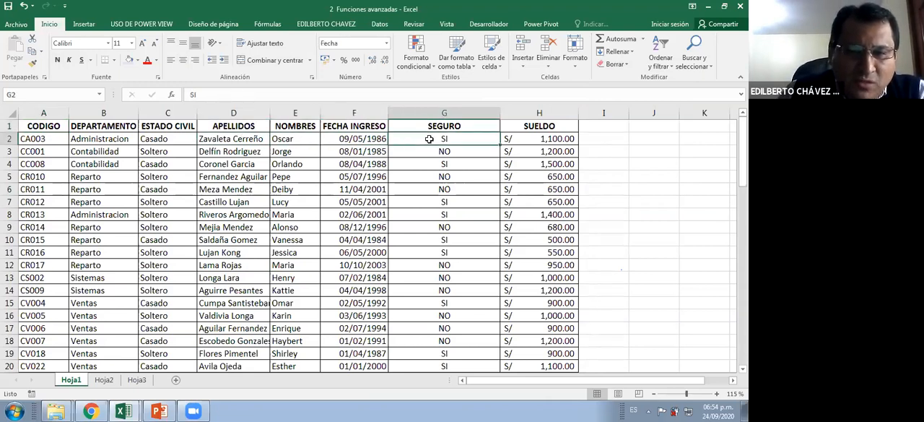
pyautogui.click(545, 138)
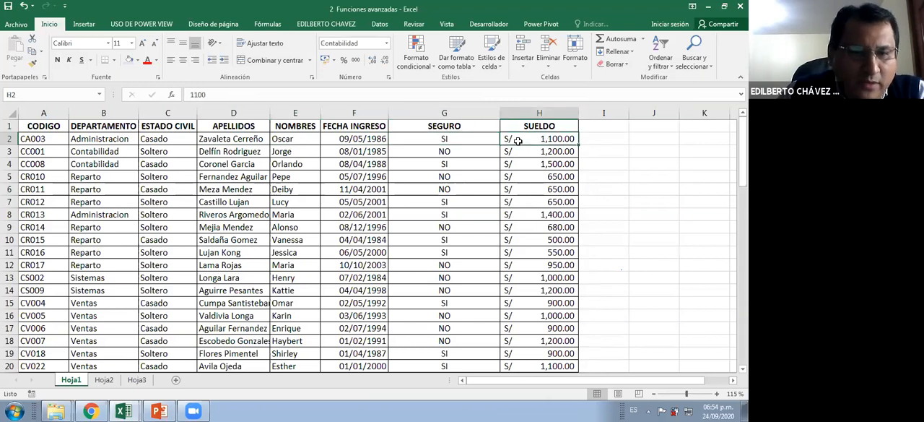
pyautogui.click(463, 135)
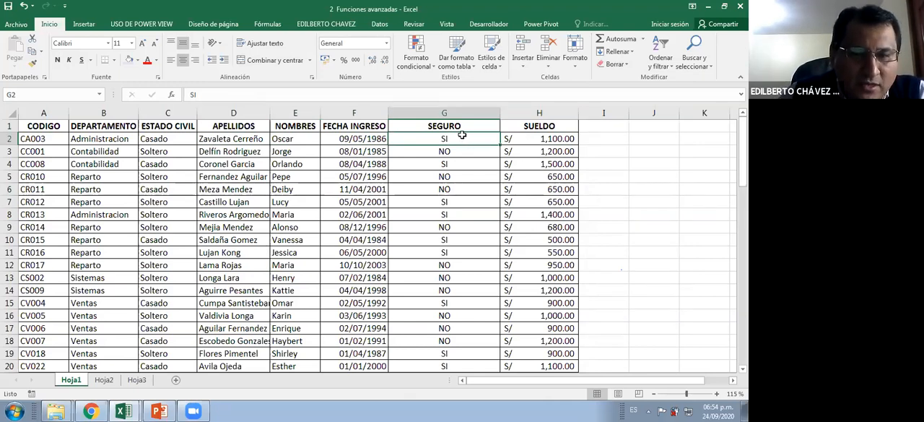
pyautogui.click(357, 136)
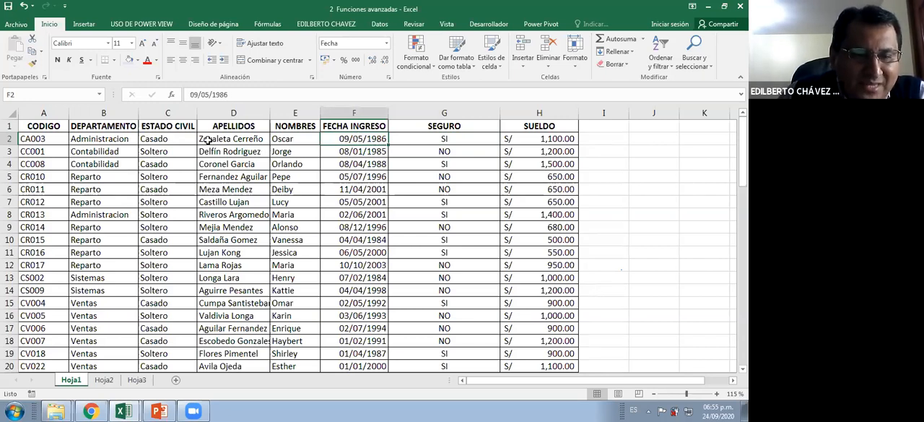
pyautogui.click(112, 142)
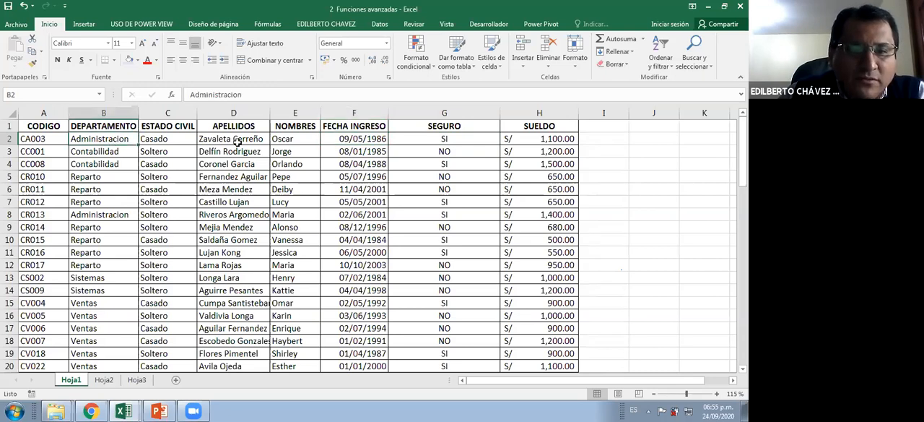
pyautogui.click(181, 141)
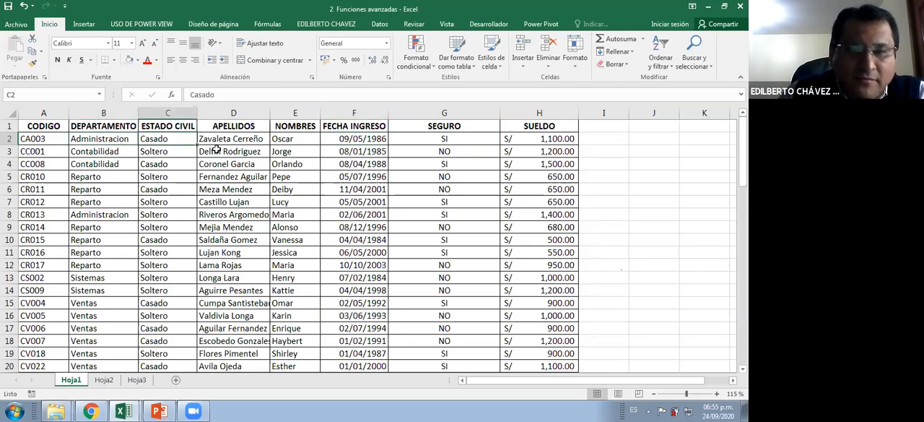
pyautogui.click(534, 139)
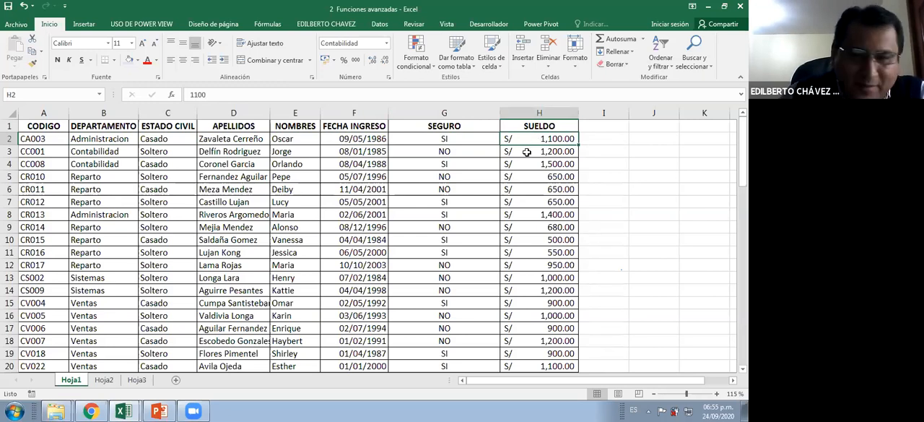
# Insert an entire new column between FECHA INGRESO and SEGURO in the employee table
pyautogui.click(463, 139)
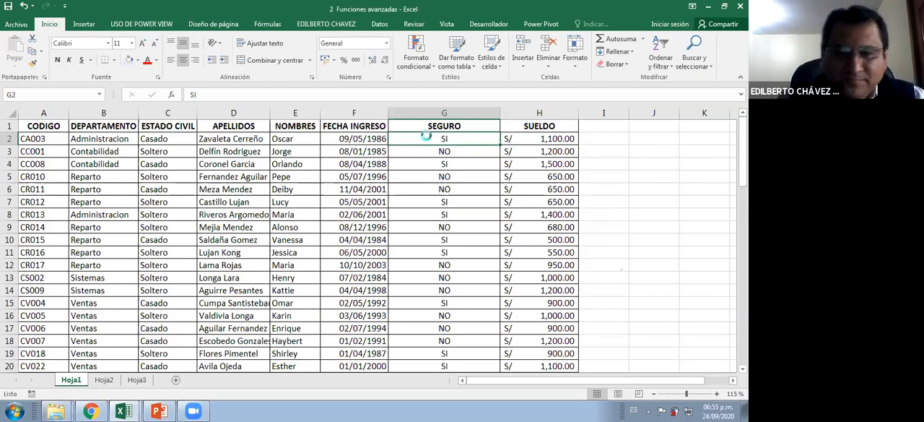
pyautogui.hotkey('ctrl', '+')
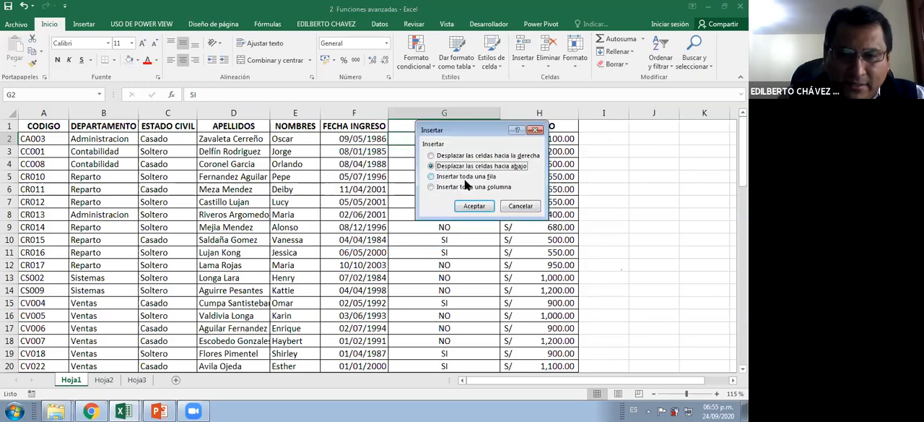
pyautogui.click(469, 187)
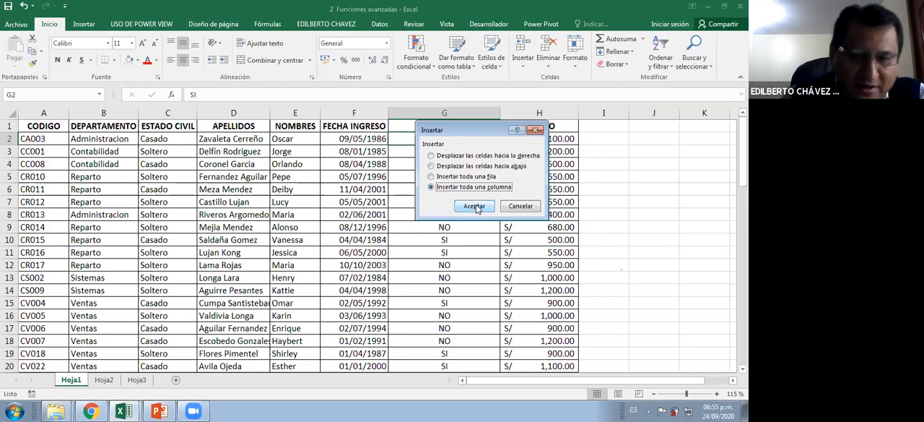
pyautogui.click(487, 205)
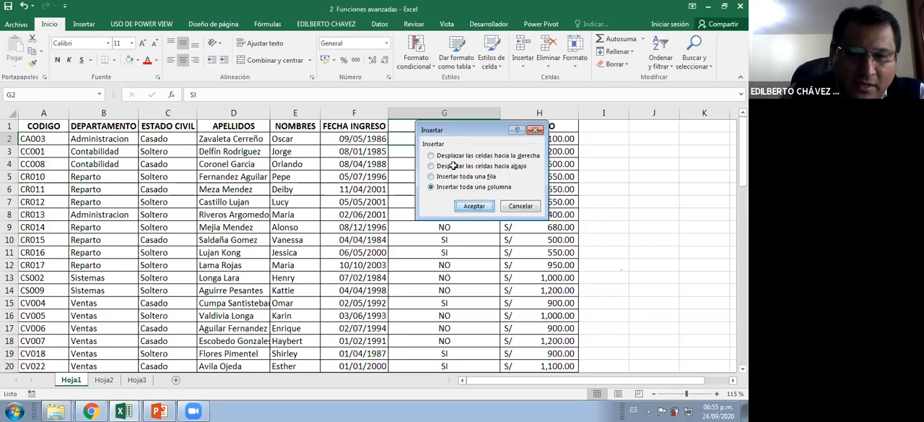
# Enter the two-line heading AÑOS / DE ANTIG in cell G1 of the new column
pyautogui.click(423, 126)
pyautogui.write('AÑOS')
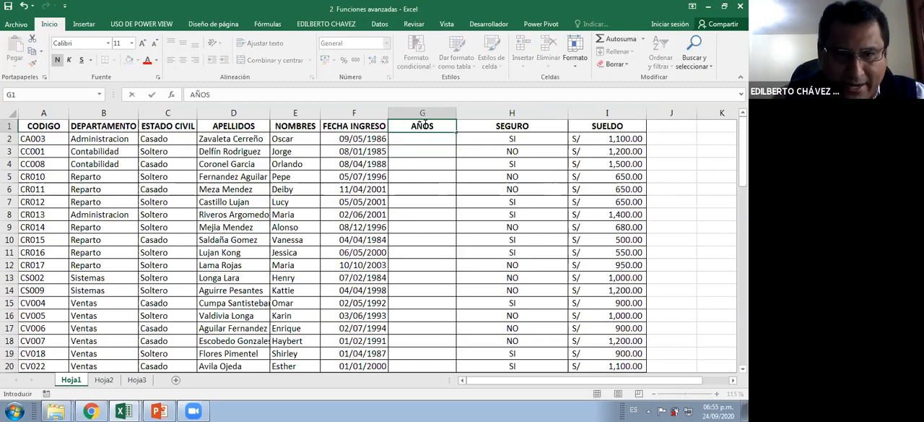
pyautogui.press('Return')
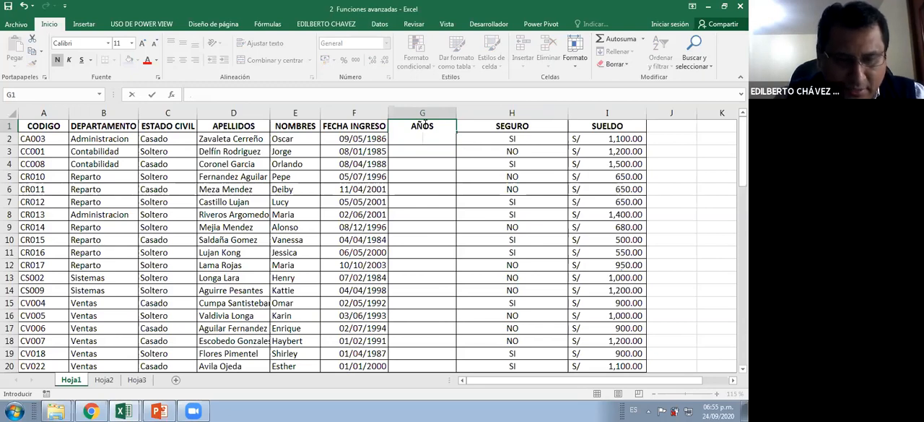
pyautogui.write('DE ANTI')
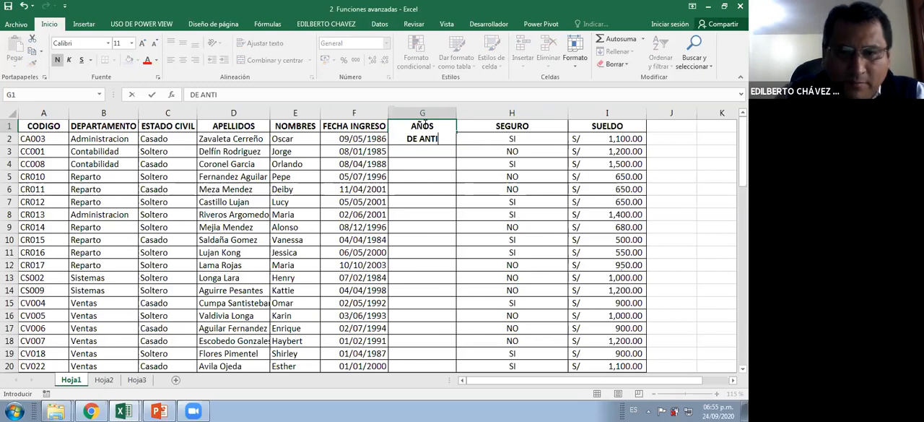
pyautogui.write('G')
pyautogui.press('Return')
# Center the headings in row 1 vertically within their cells
pyautogui.click(8, 134)
pyautogui.click(182, 47)
pyautogui.click(430, 163)
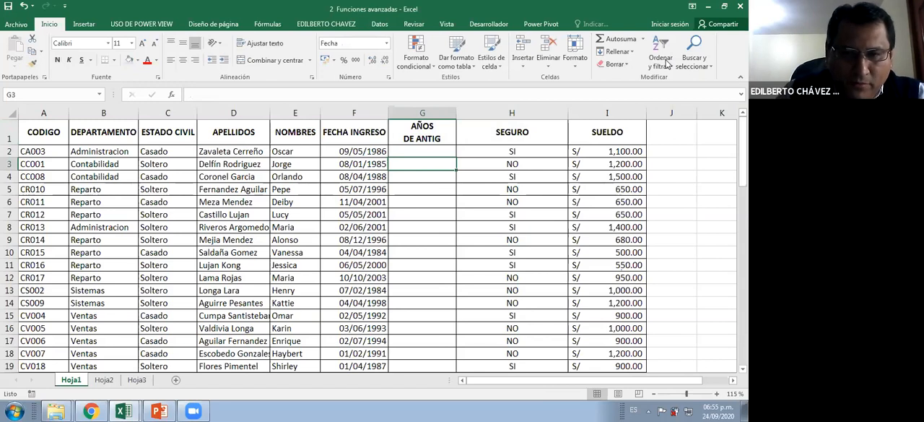
# Enter the formula =SIFECHA(F2,HOY(),"Y") in G2 to calculate the first employee's years of service
pyautogui.click(442, 148)
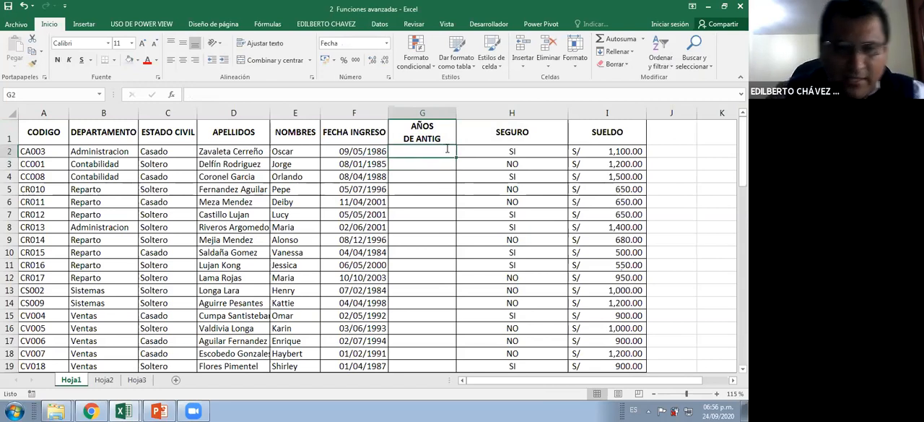
pyautogui.write('=')
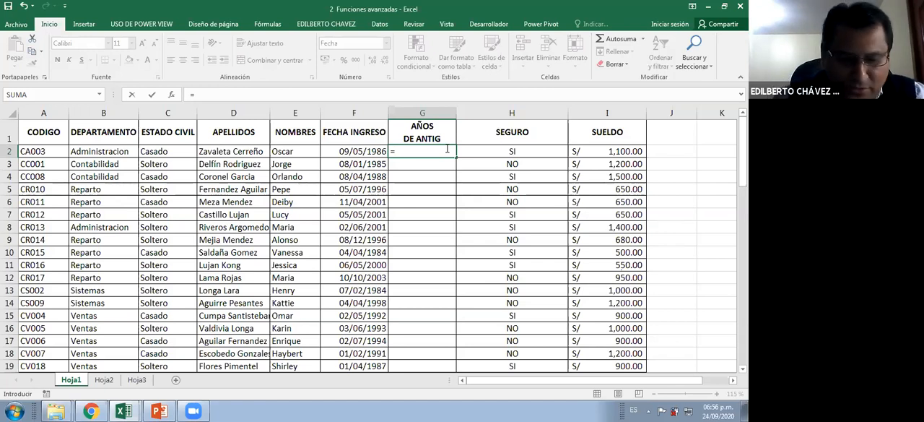
pyautogui.write('S')
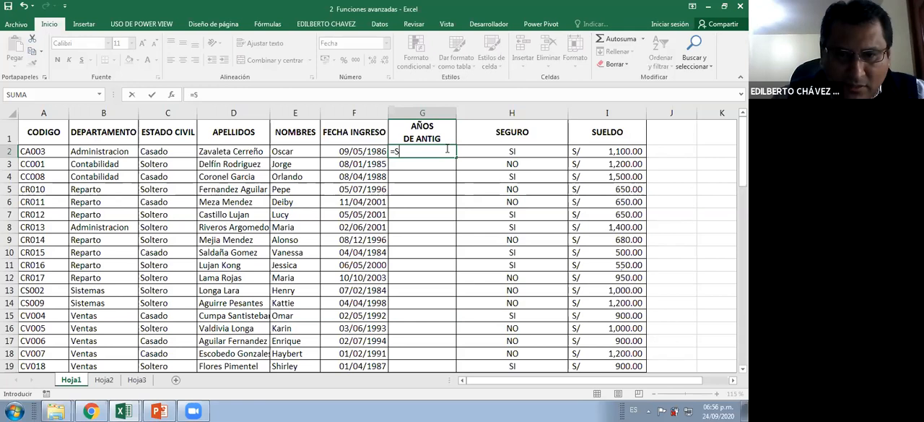
pyautogui.write('I')
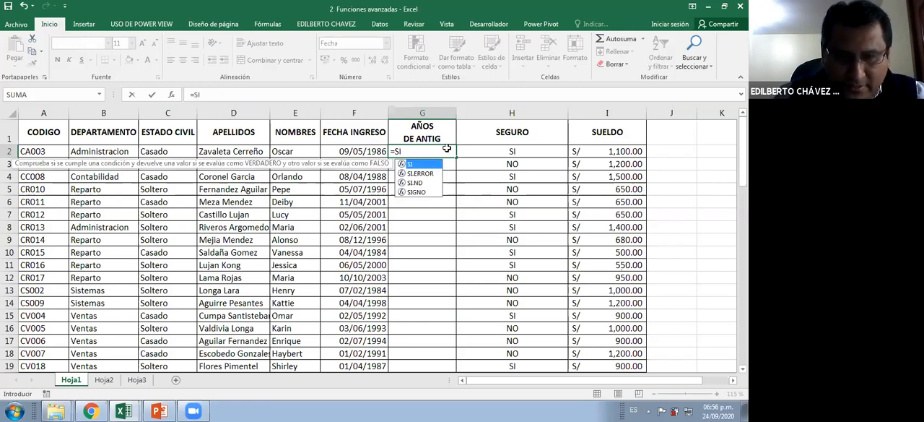
pyautogui.press('BackSpace')
pyautogui.press('BackSpace')
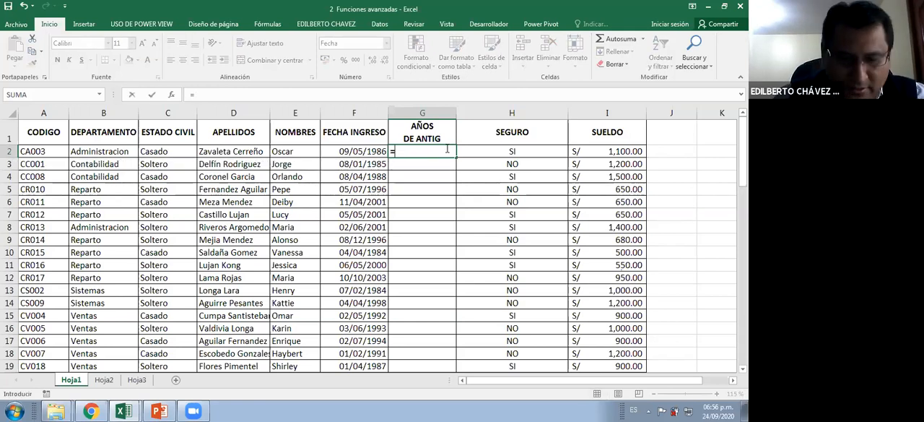
pyautogui.write('SI')
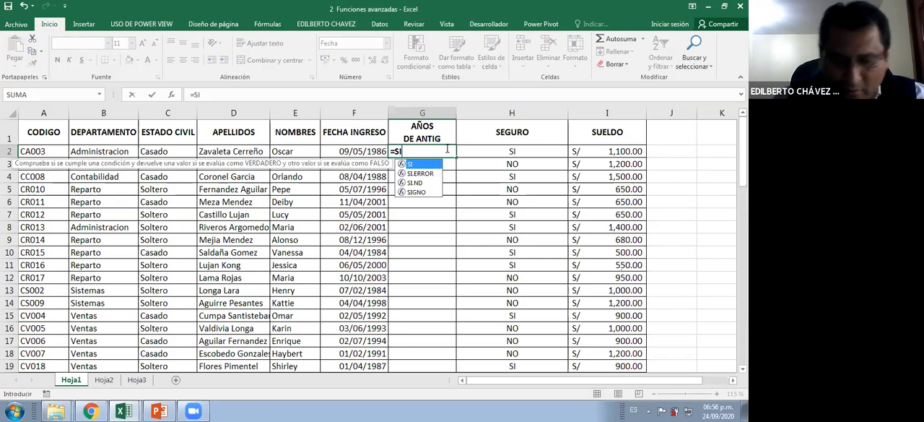
pyautogui.write('FECHA')
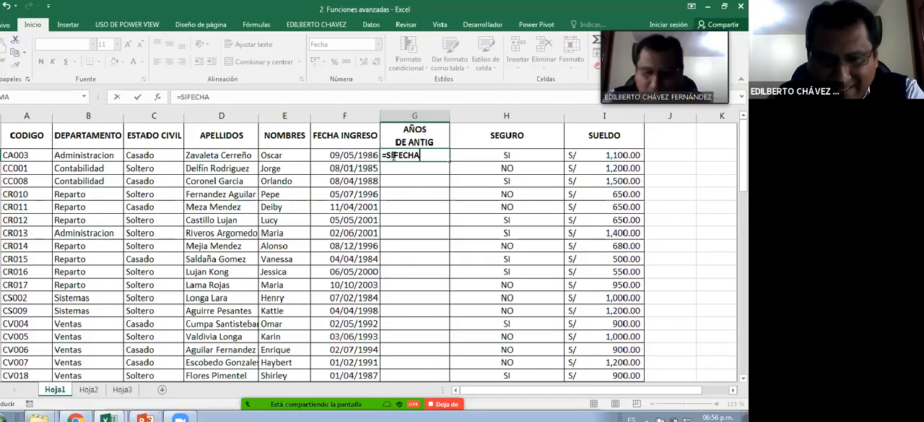
pyautogui.write('(')
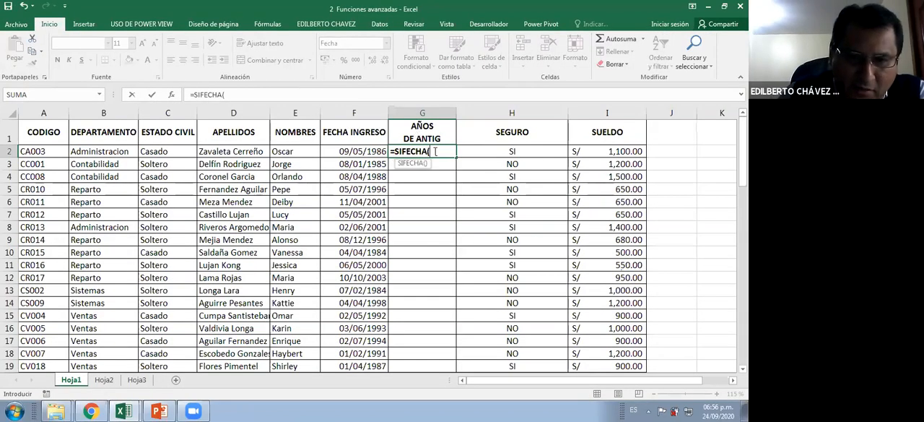
pyautogui.click(366, 150)
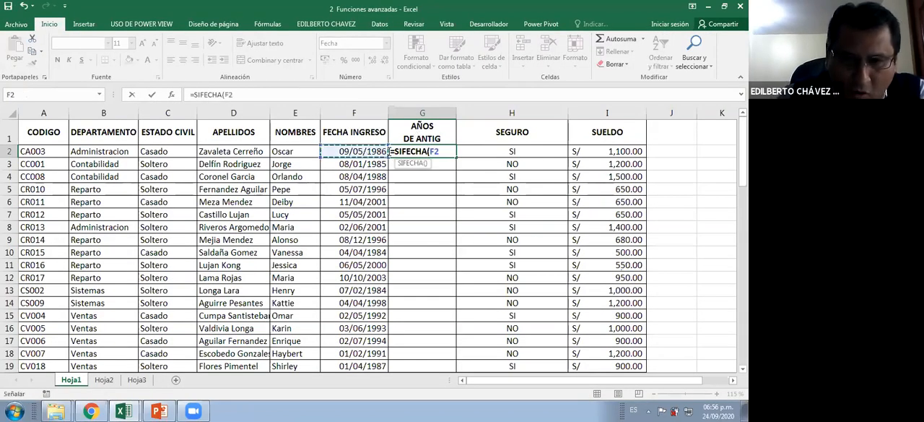
pyautogui.write(',')
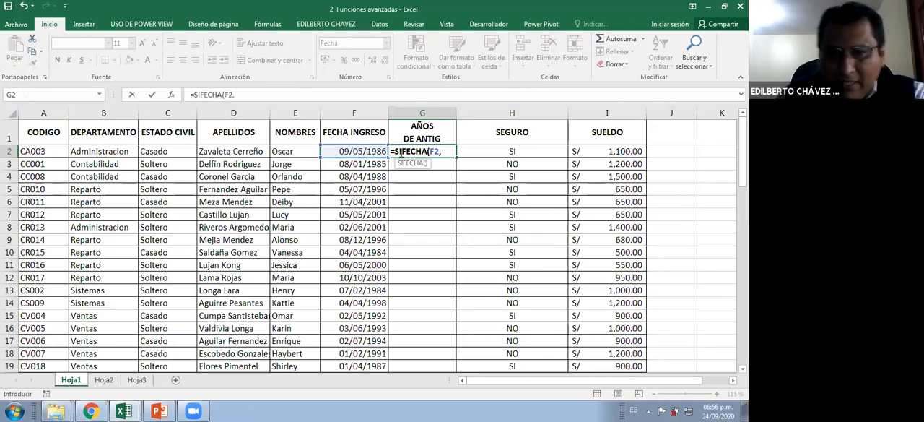
pyautogui.write('GO')
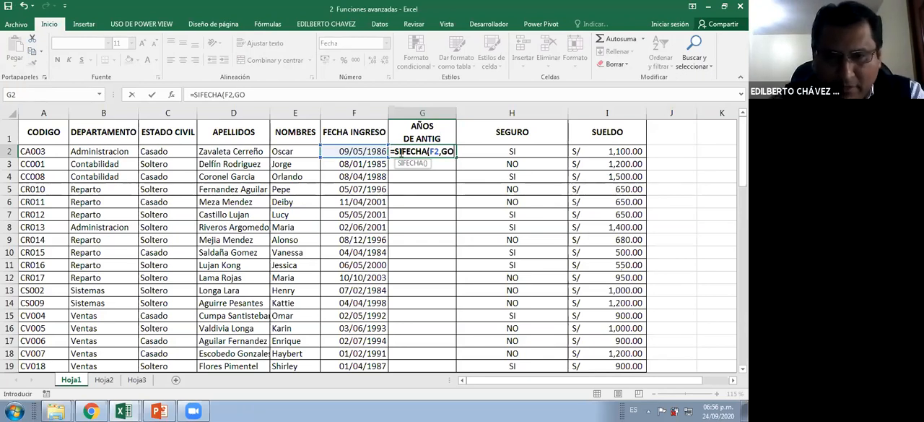
pyautogui.press('BackSpace')
pyautogui.press('BackSpace')
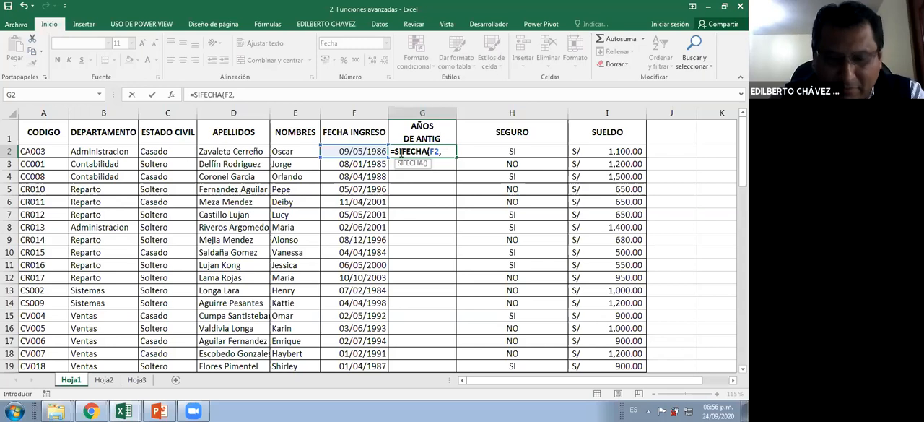
pyautogui.write('HOY()')
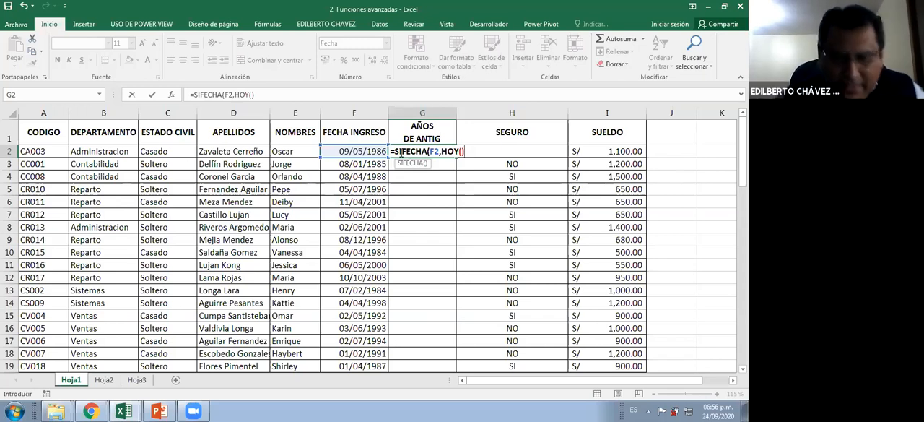
pyautogui.write(',')
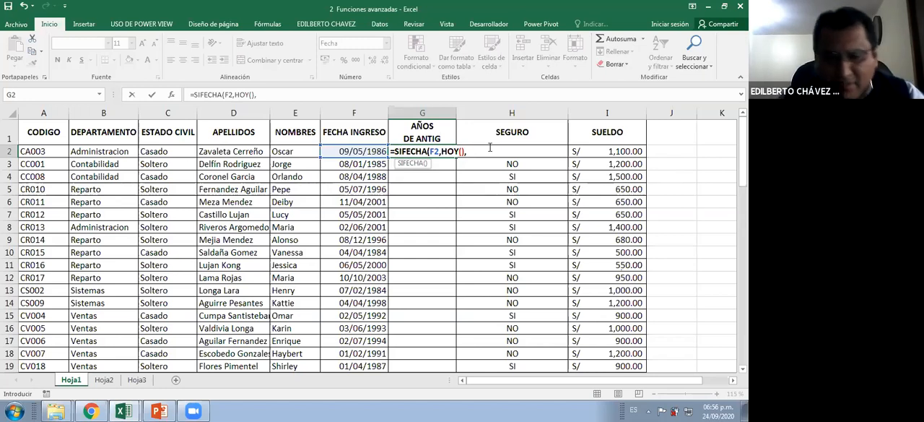
pyautogui.write('"')
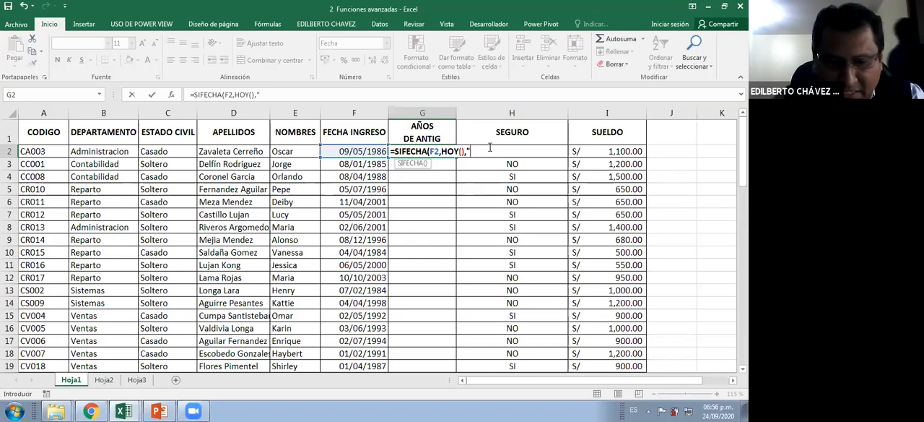
pyautogui.write('Y')
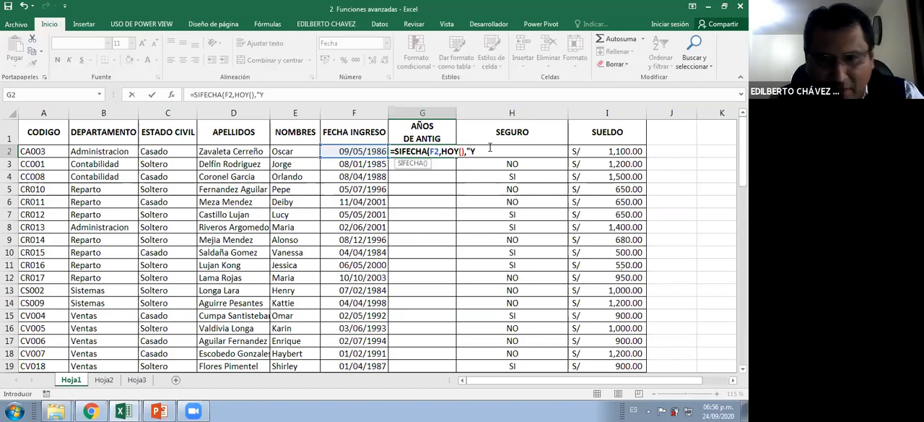
pyautogui.write('"')
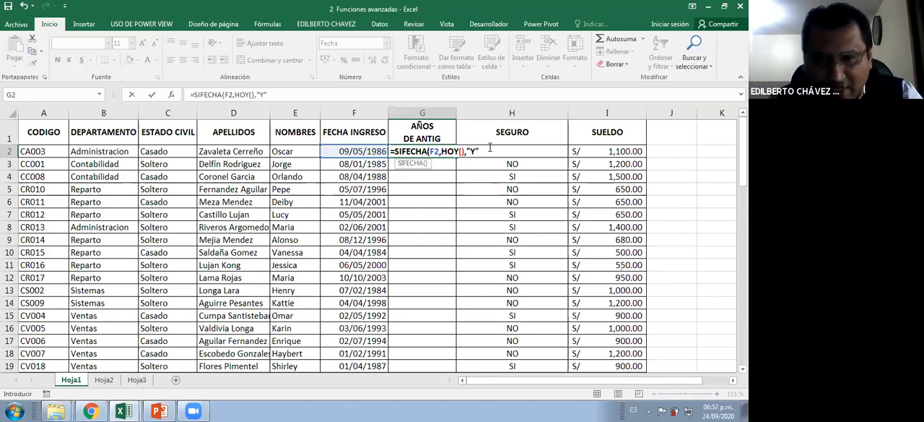
pyautogui.write(')')
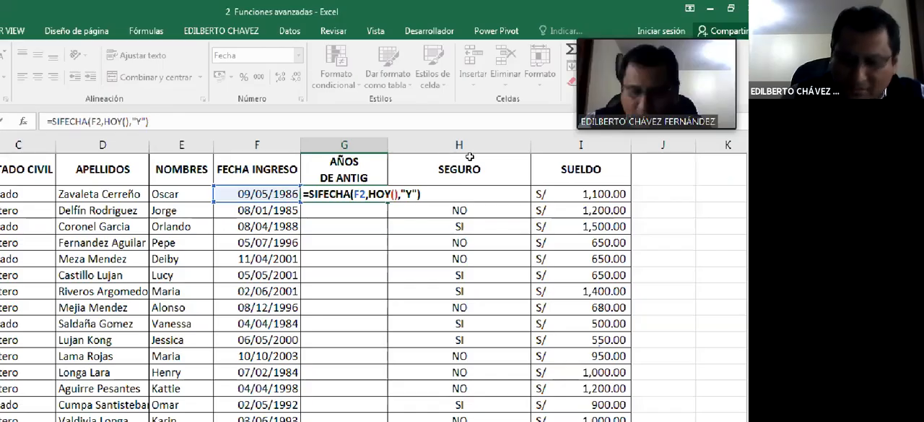
pyautogui.press('Return')
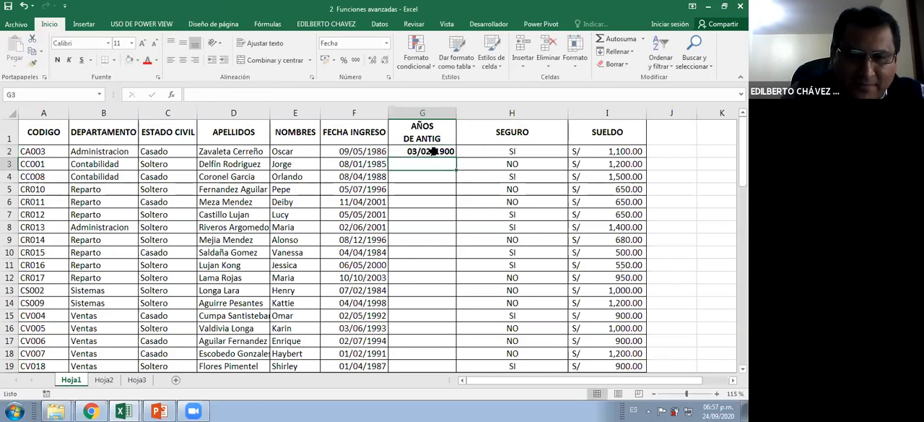
# Format the years-of-service cells G2:G20 with the Número category and 0 decimal places, and center them
pyautogui.click(435, 151)
pyautogui.hotkey('shift', 'Down')
pyautogui.hotkey('shift', 'Down')
pyautogui.hotkey('shift', 'Down')
pyautogui.hotkey('shift', 'Down')
pyautogui.hotkey('shift', 'Down')
pyautogui.hotkey('shift', 'Down')
pyautogui.hotkey('shift', 'Down')
pyautogui.hotkey('shift', 'Down')
pyautogui.hotkey('shift', 'Down')
pyautogui.hotkey('shift', 'Down')
pyautogui.hotkey('shift', 'Down')
pyautogui.hotkey('shift', 'Down')
pyautogui.hotkey('shift', 'Down')
pyautogui.hotkey('shift', 'Down')
pyautogui.hotkey('shift', 'Down')
pyautogui.hotkey('shift', 'Down')
pyautogui.hotkey('shift', 'Down')
pyautogui.hotkey('shift', 'Down')
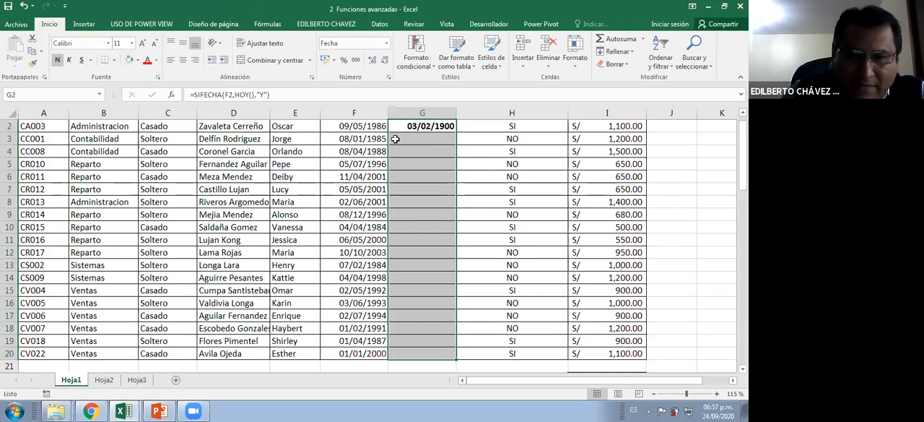
pyautogui.scroll(1, 399, 140)
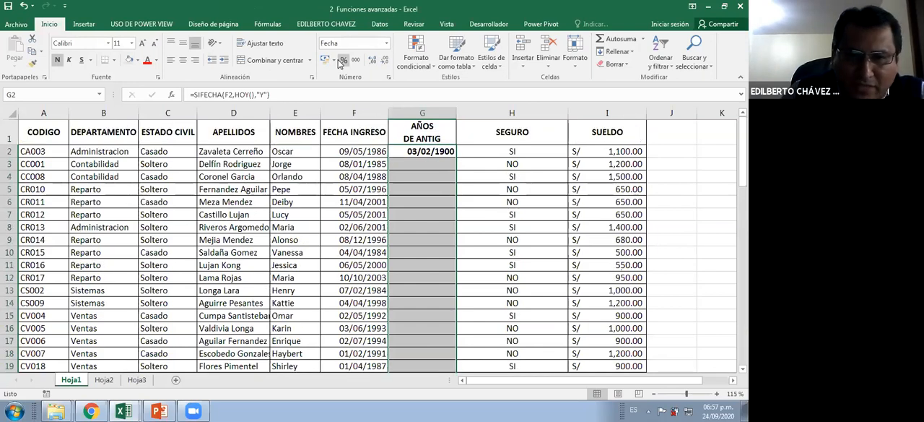
pyautogui.rightClick(426, 160)
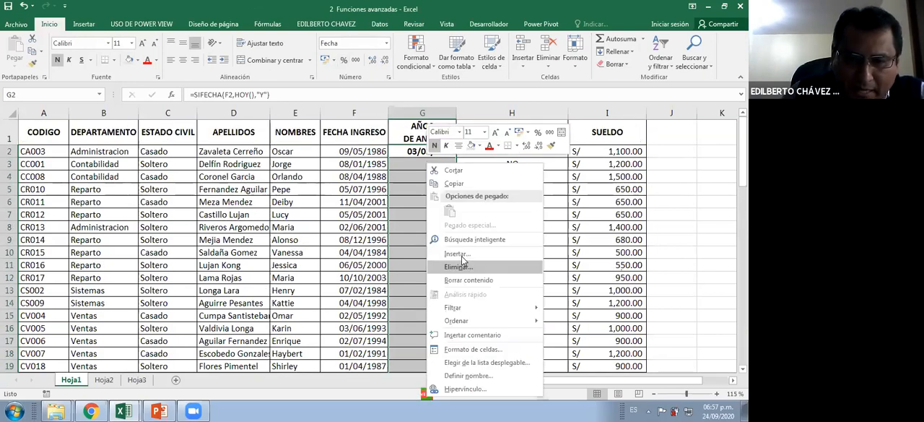
pyautogui.click(482, 350)
pyautogui.click(377, 197)
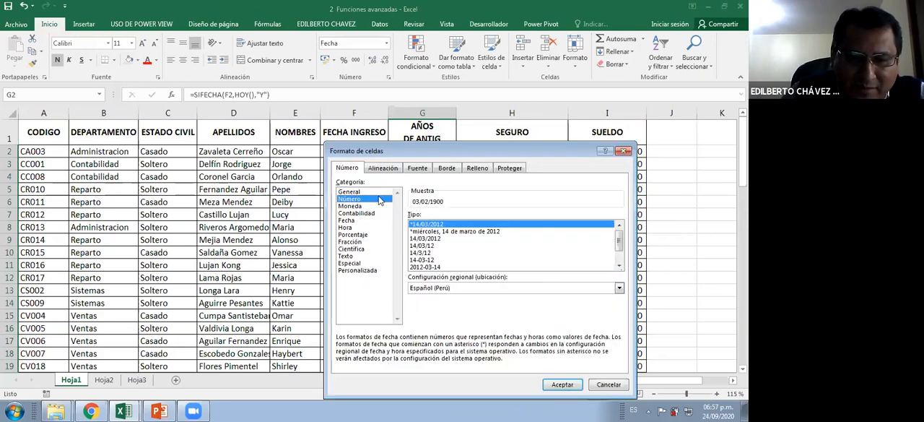
pyautogui.click(502, 214)
pyautogui.click(502, 215)
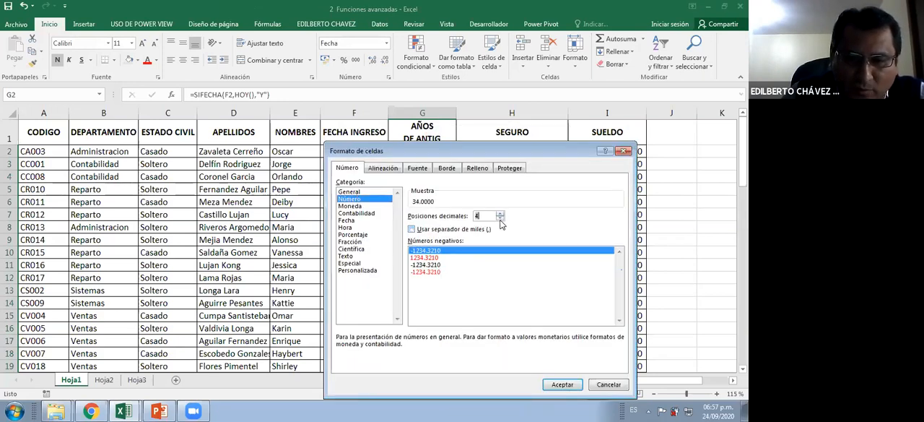
pyautogui.write('0')
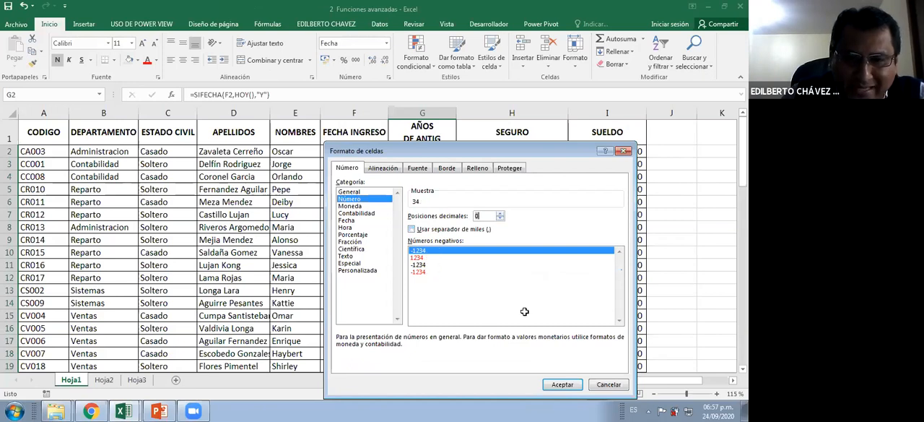
pyautogui.press('Return')
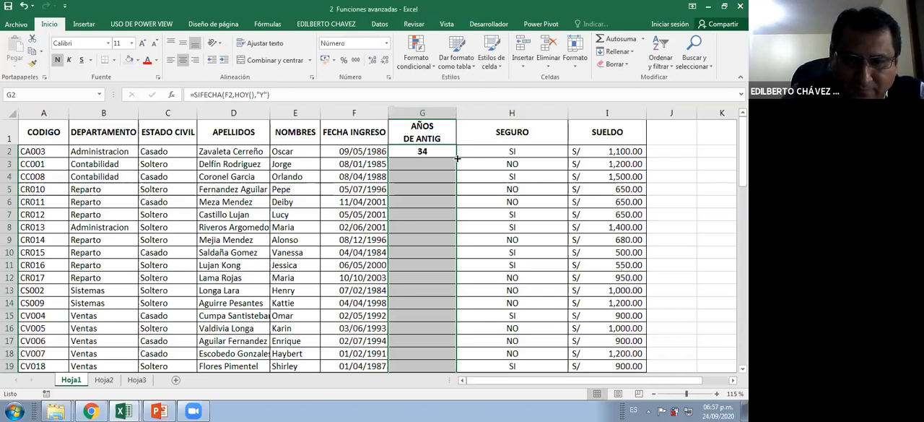
# Fill the years-of-service formula from G2 down to the last employee in row 20
pyautogui.doubleClick(457, 157)
pyautogui.click(445, 151)
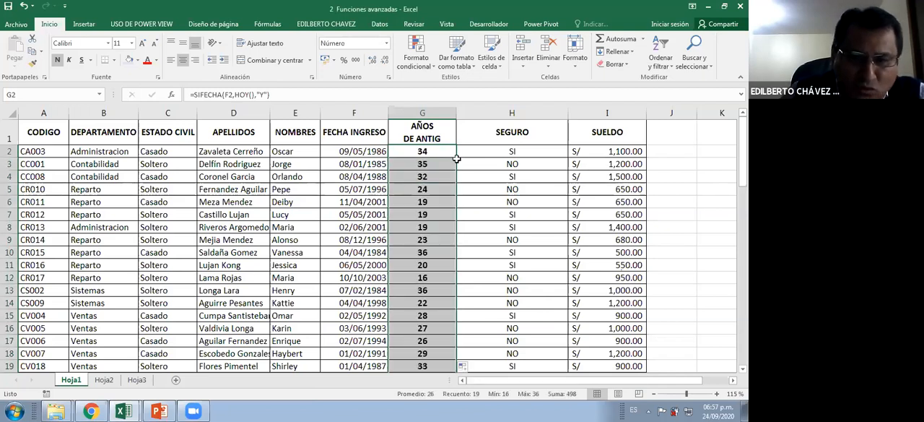
pyautogui.doubleClick(457, 157)
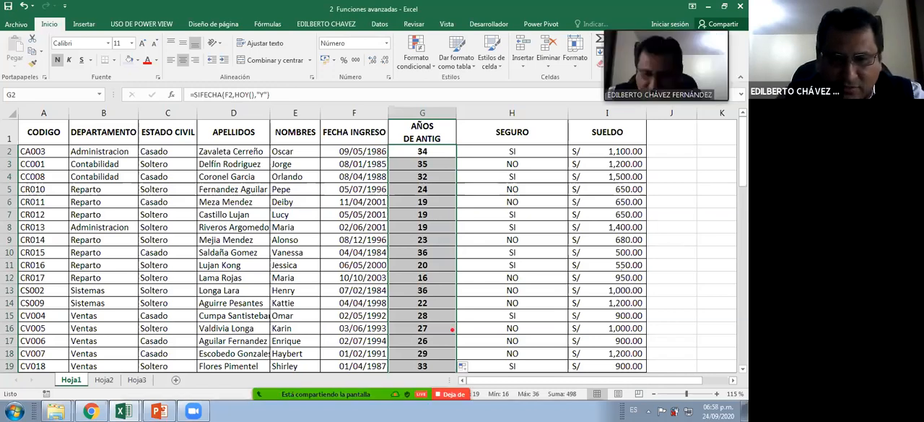
pyautogui.moveTo(449, 157); pyautogui.dragTo(448, 330)
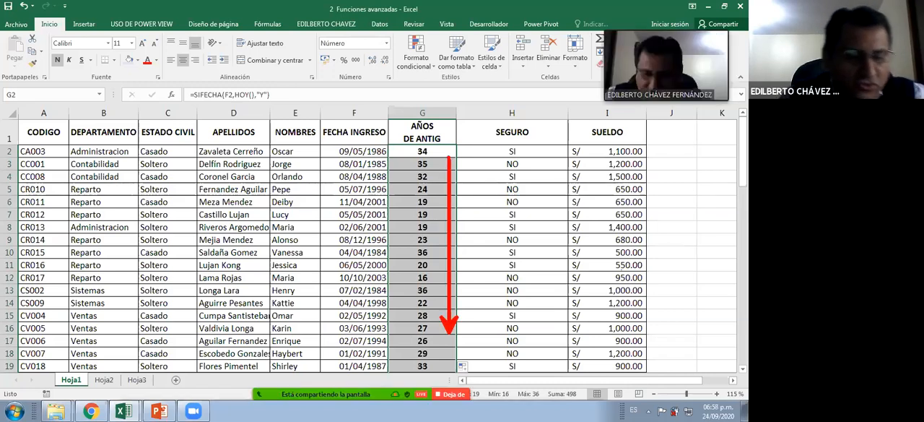
pyautogui.press('Escape')
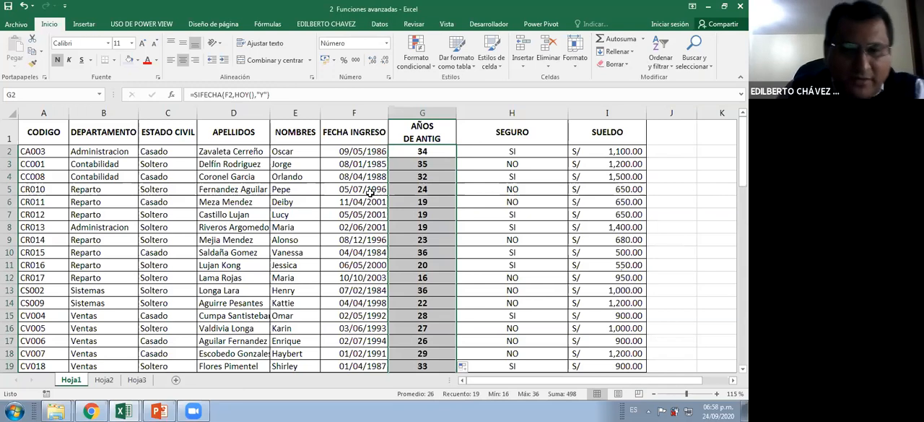
# Clear the existing answers in I22 and I26 of the two Sistemas salary-sum exercises
pyautogui.scroll(-2, 366, 185)
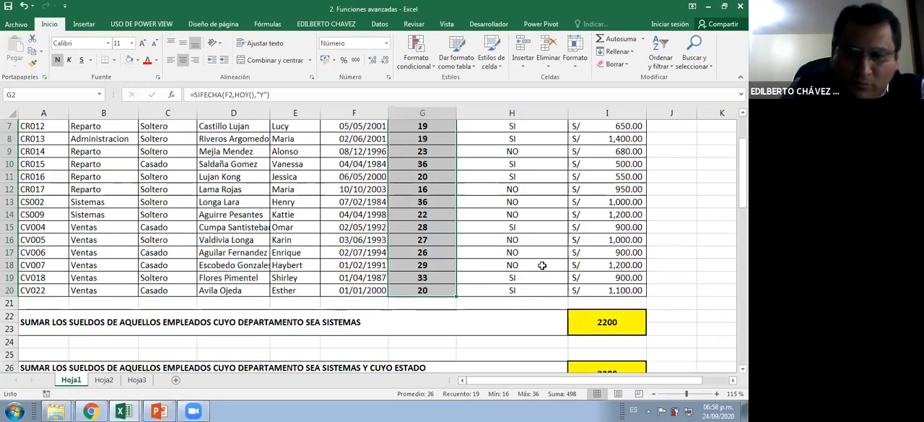
pyautogui.click(608, 320)
pyautogui.press('Delete')
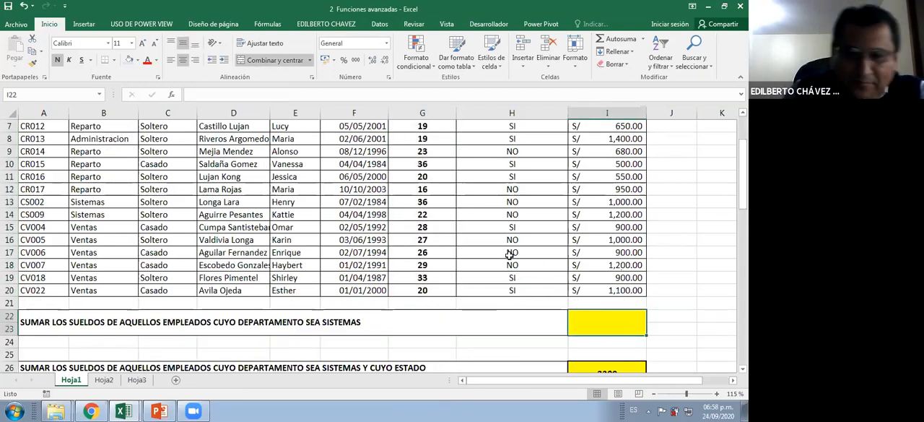
pyautogui.scroll(-1, 584, 334)
pyautogui.click(586, 335)
pyautogui.press('Delete')
pyautogui.scroll(3, 481, 239)
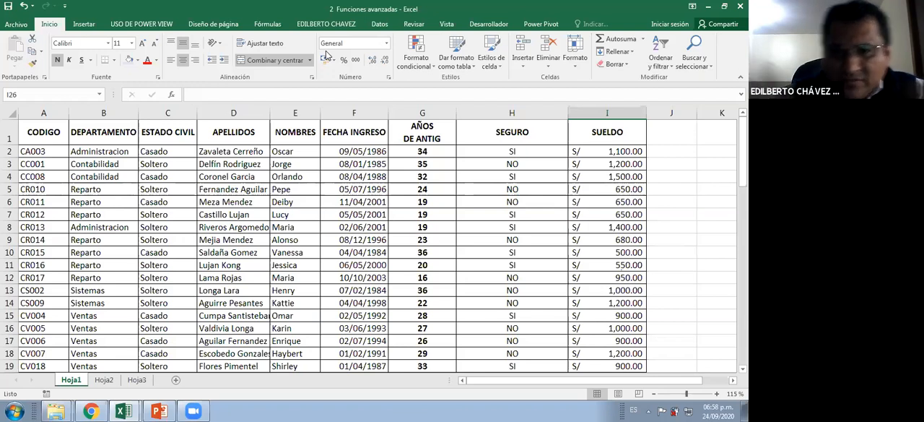
# Clear the existing answer in I30 of the salary-sum exercise for single Ventas employees with insurance
pyautogui.click(468, 174)
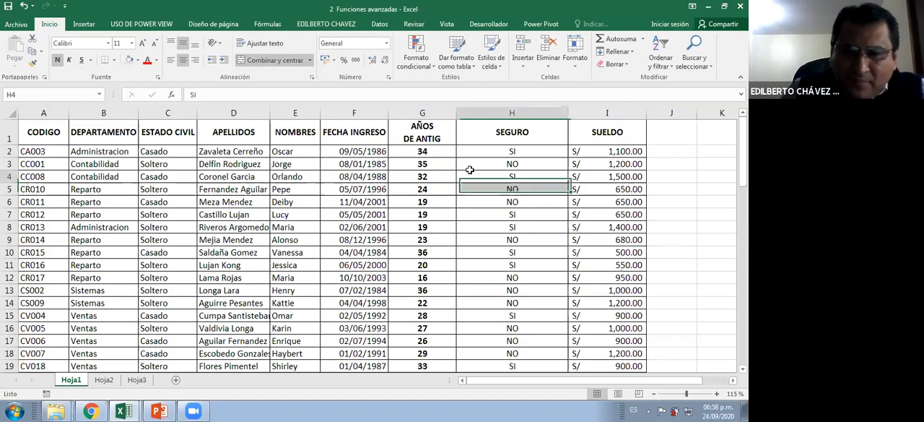
pyautogui.scroll(-3, 476, 217)
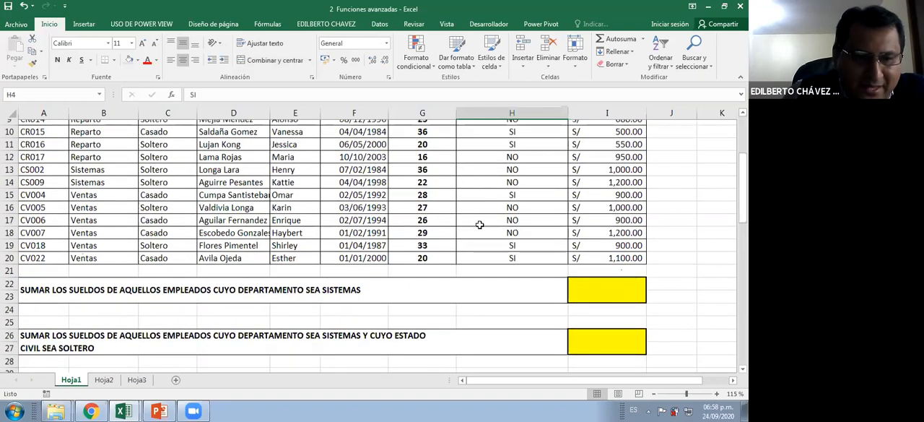
pyautogui.click(513, 320)
pyautogui.scroll(-2, 513, 320)
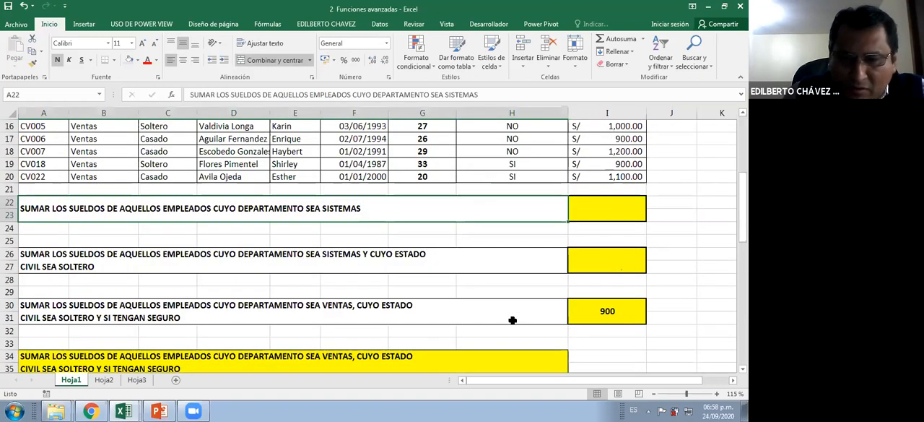
pyautogui.click(579, 317)
pyautogui.press('Delete')
pyautogui.scroll(1, 409, 263)
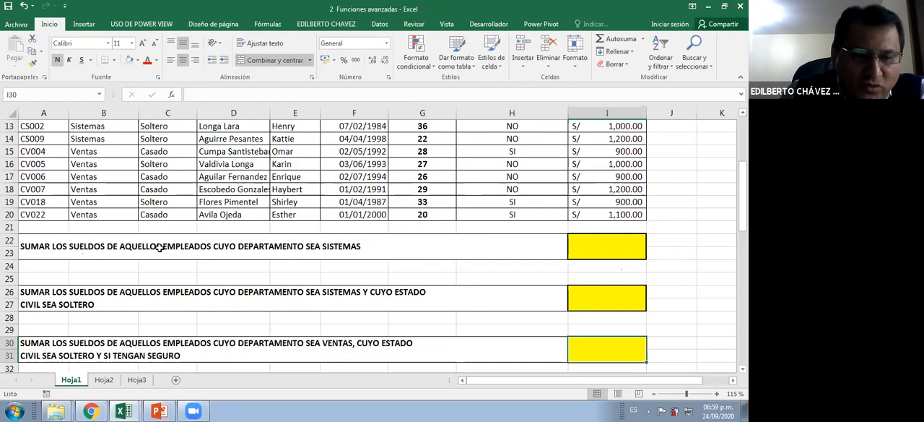
# Examine the first Sistemas salary-sum exercise against the DEPARTAMENTO and SUELDO columns of the employee table
pyautogui.click(290, 257)
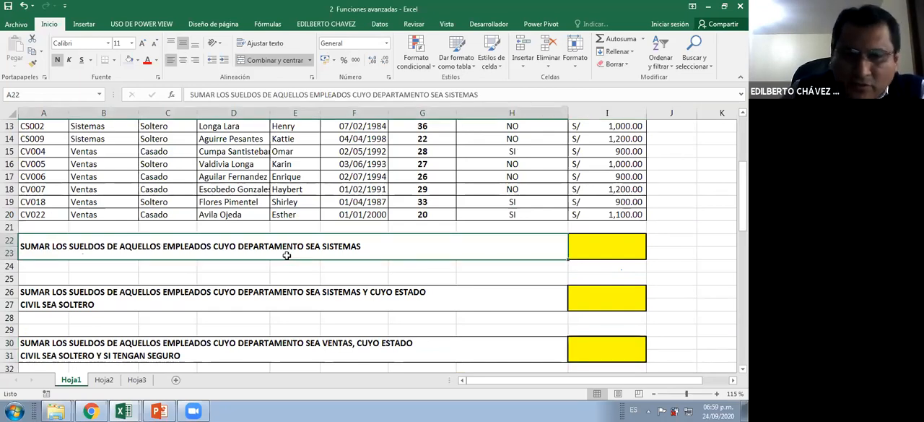
pyautogui.scroll(4, 287, 256)
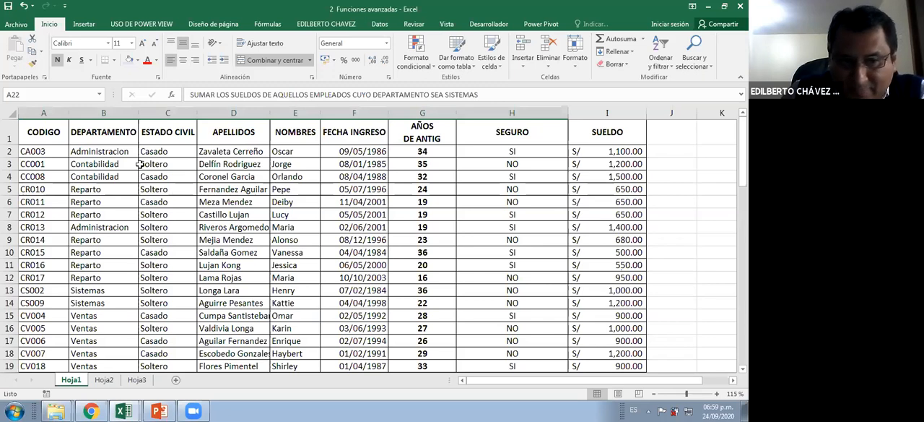
pyautogui.click(106, 265)
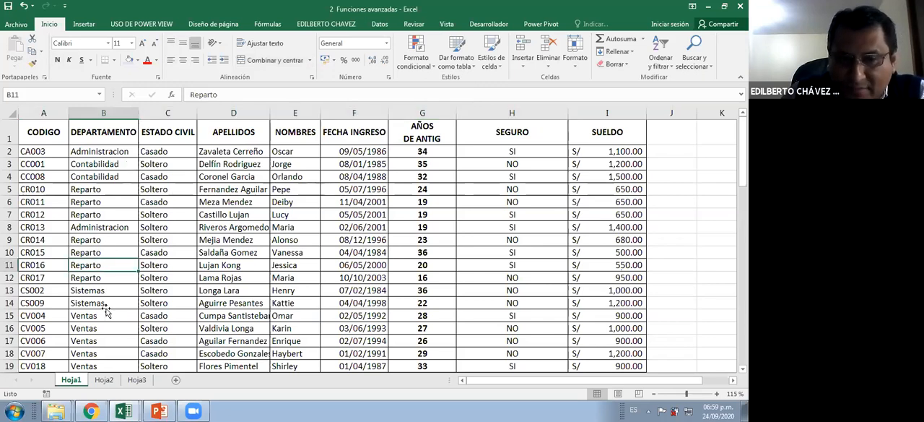
pyautogui.click(106, 308)
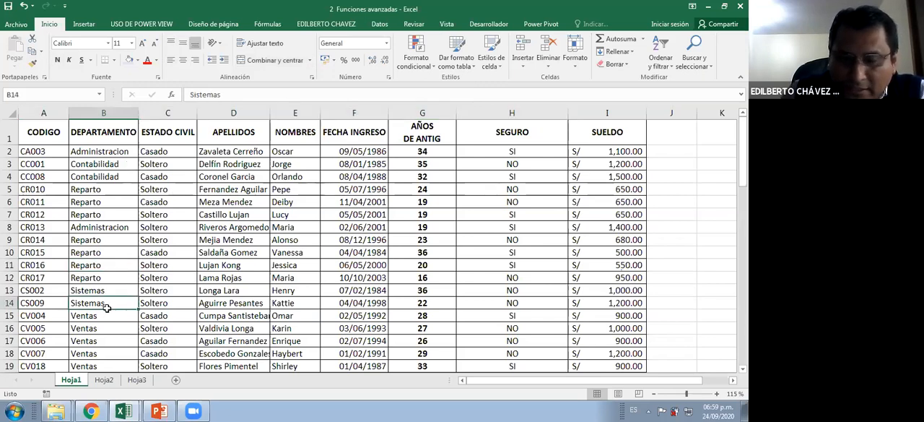
pyautogui.scroll(-2, 108, 309)
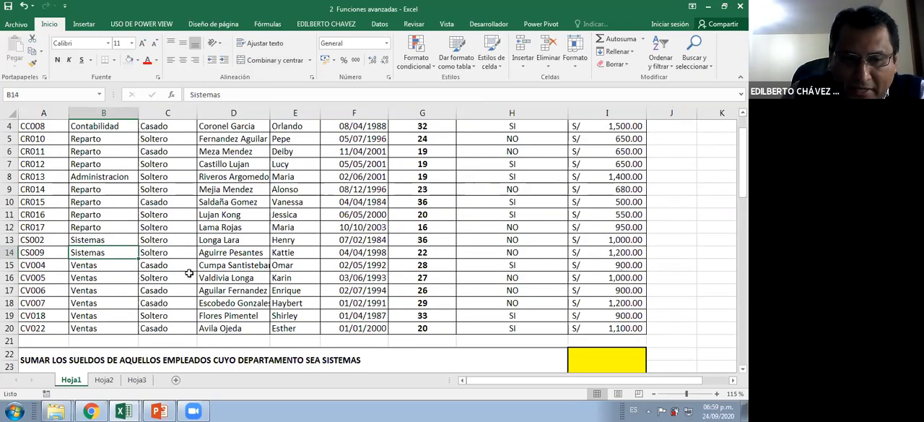
pyautogui.scroll(1, 187, 275)
pyautogui.scroll(-2, 506, 238)
pyautogui.scroll(2, 550, 212)
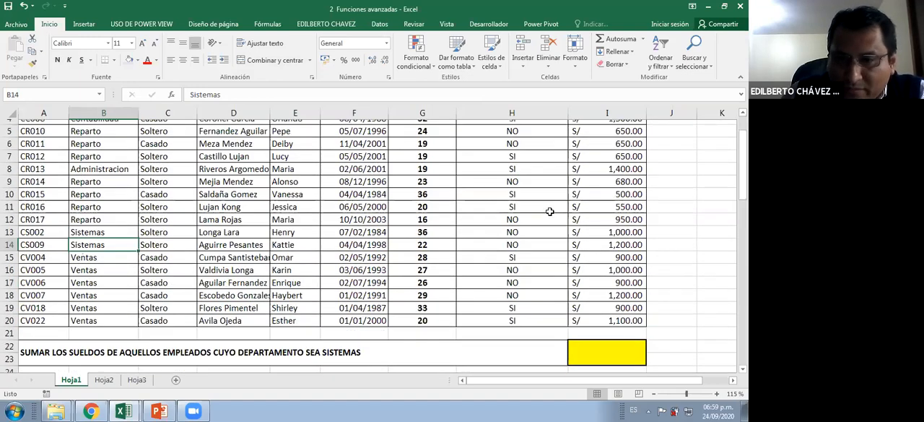
pyautogui.click(623, 150)
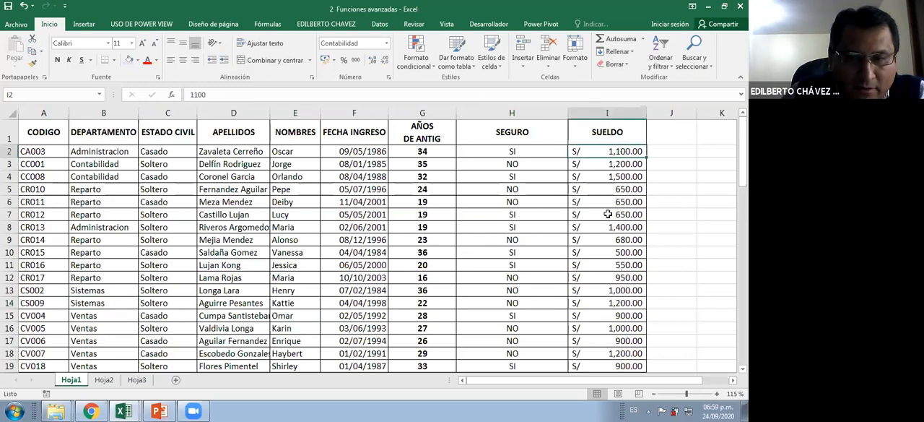
pyautogui.scroll(-2, 604, 214)
pyautogui.scroll(-2, 603, 242)
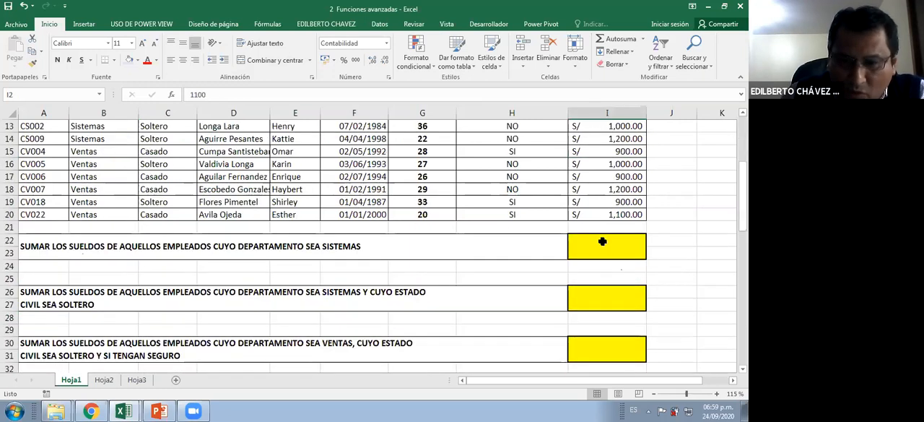
pyautogui.click(603, 244)
pyautogui.press('Up')
pyautogui.press('Up')
pyautogui.press('Up')
pyautogui.press('Up')
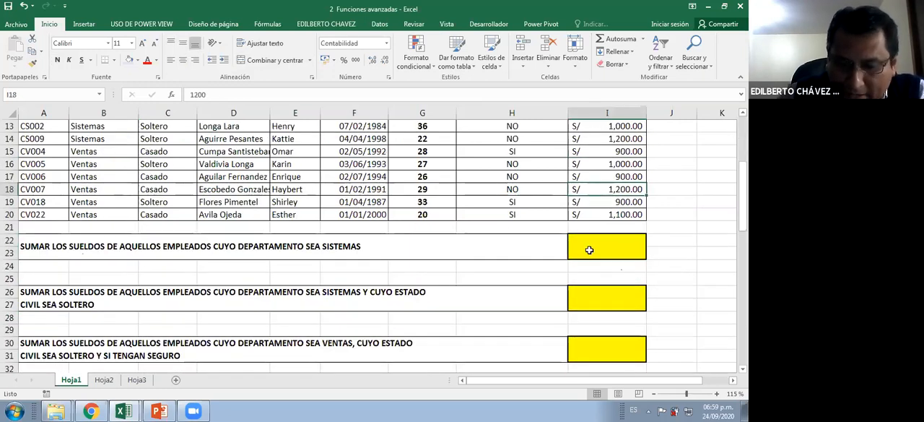
pyautogui.click(589, 250)
pyautogui.write('=')
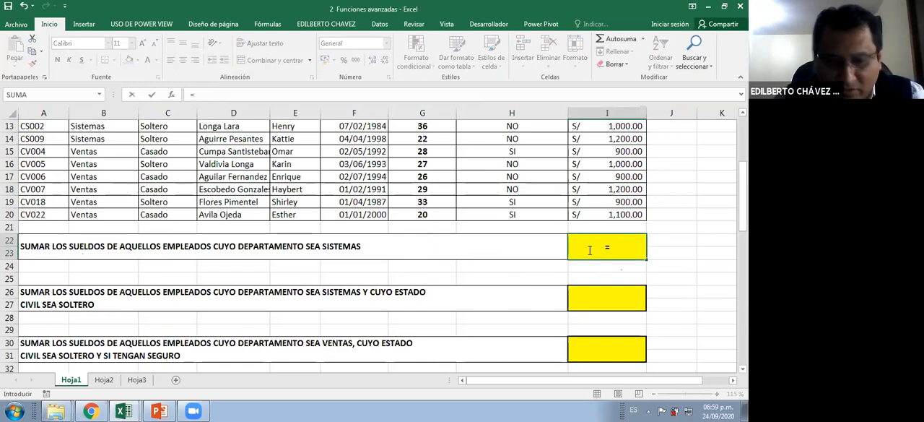
pyautogui.write('SUMAR.')
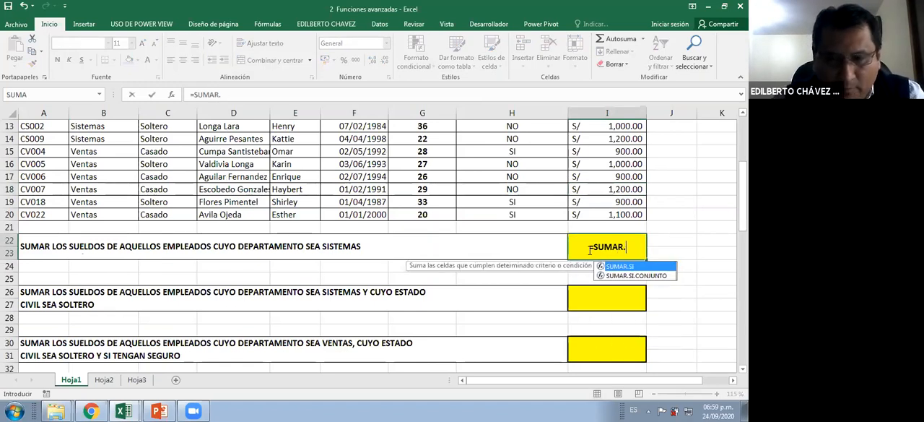
pyautogui.write('SI')
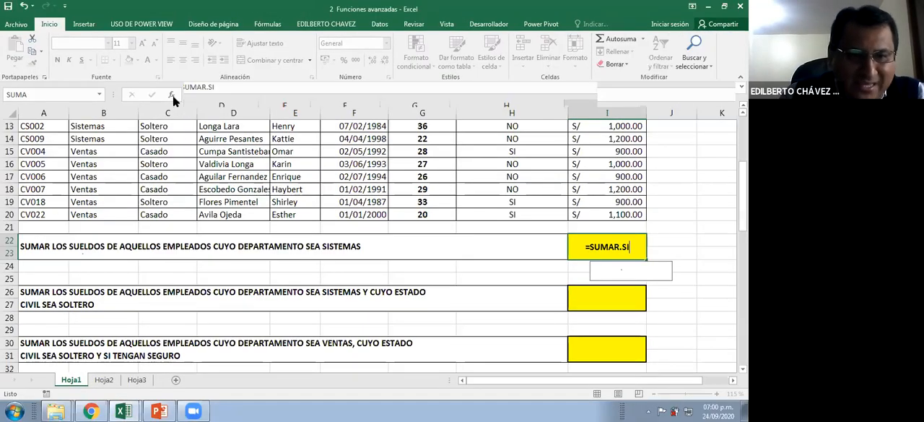
pyautogui.press('Escape')
# Open Insert Function for cell I22, review the available function categories and list the Cubo functions
pyautogui.click(171, 95)
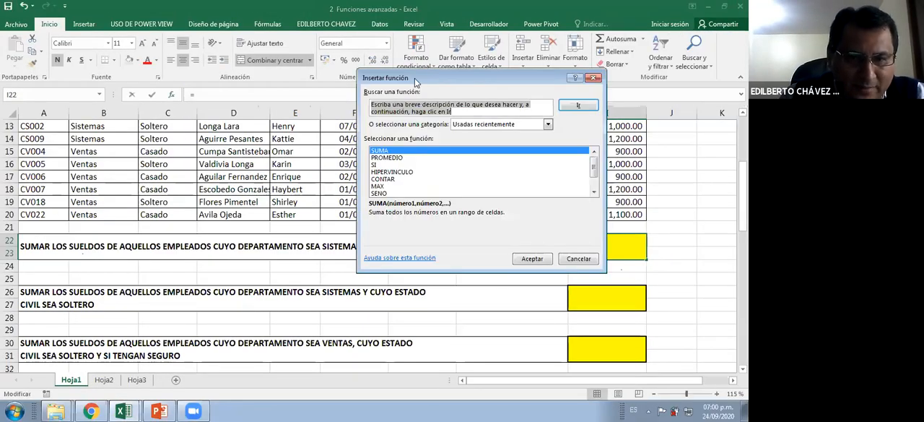
pyautogui.moveTo(418, 81); pyautogui.dragTo(253, 119)
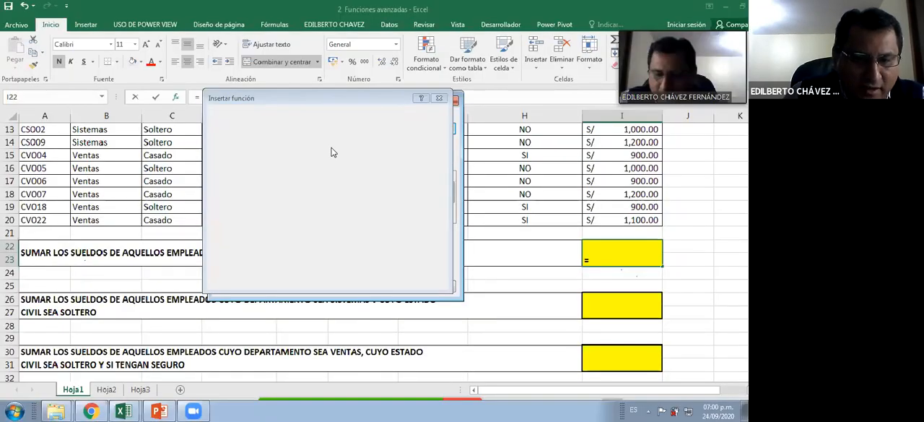
pyautogui.click(332, 147)
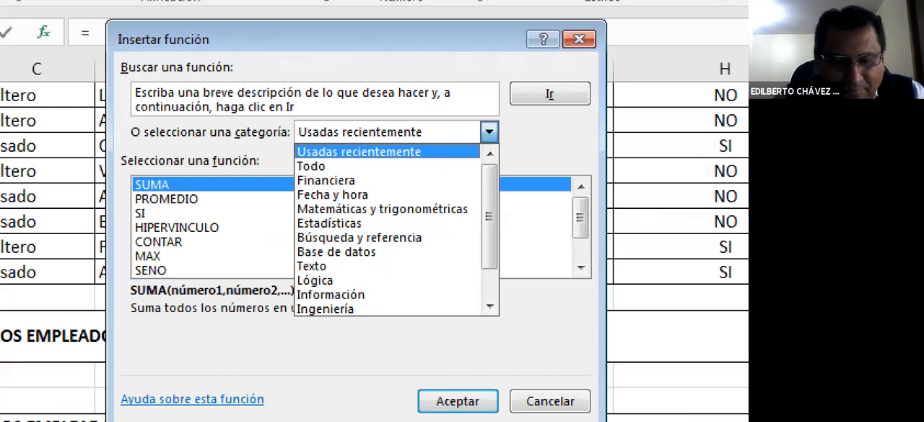
pyautogui.press('Escape')
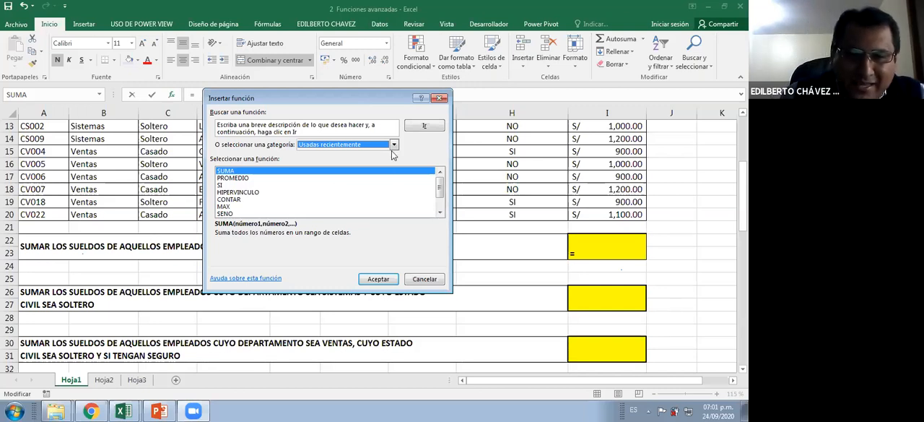
pyautogui.click(394, 144)
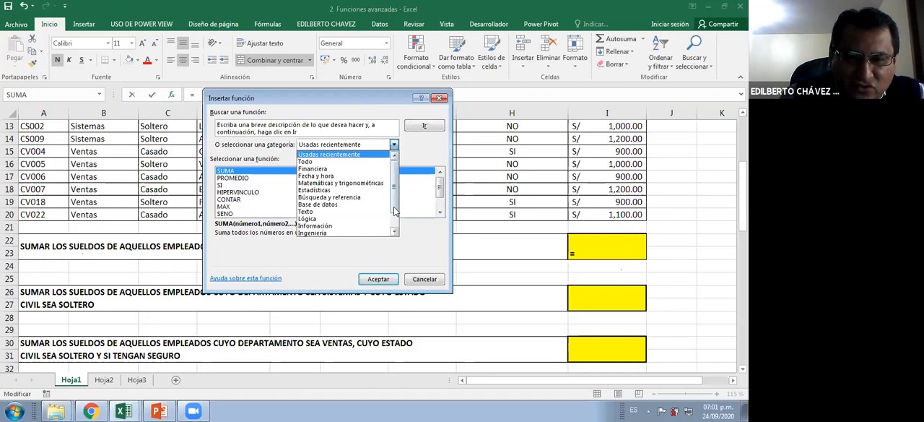
pyautogui.scroll(-1, 358, 216)
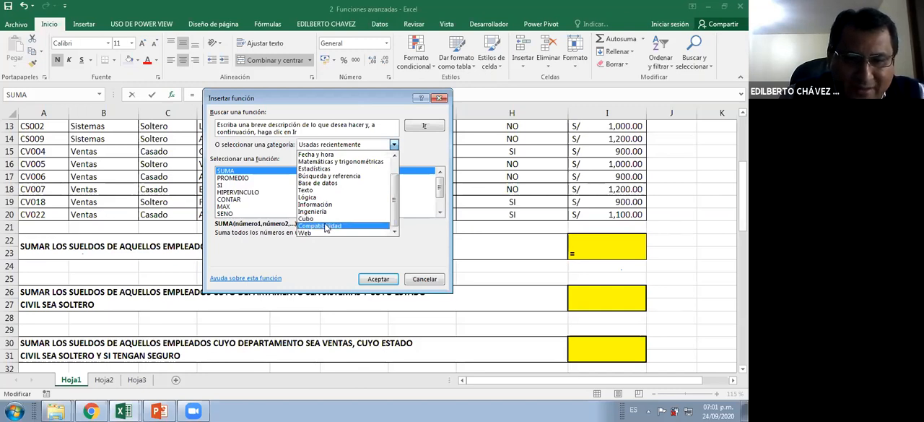
pyautogui.click(326, 219)
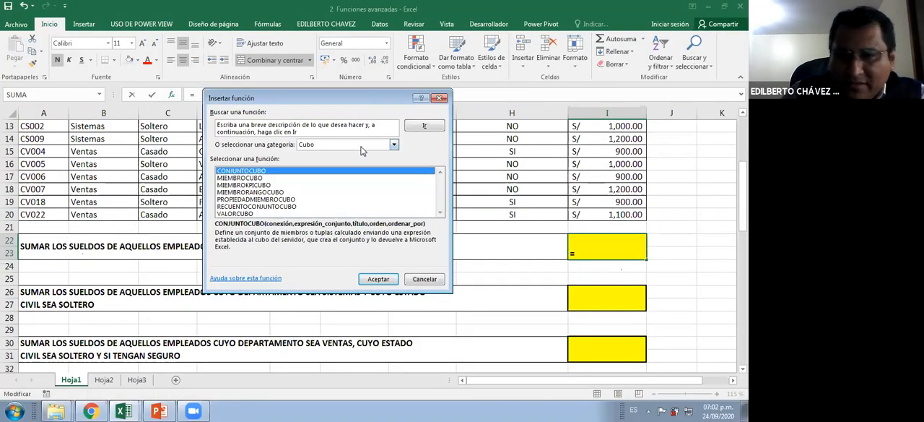
# Look through the functions in the Ingeniería category, from BESSELI to the IM functions
pyautogui.click(362, 147)
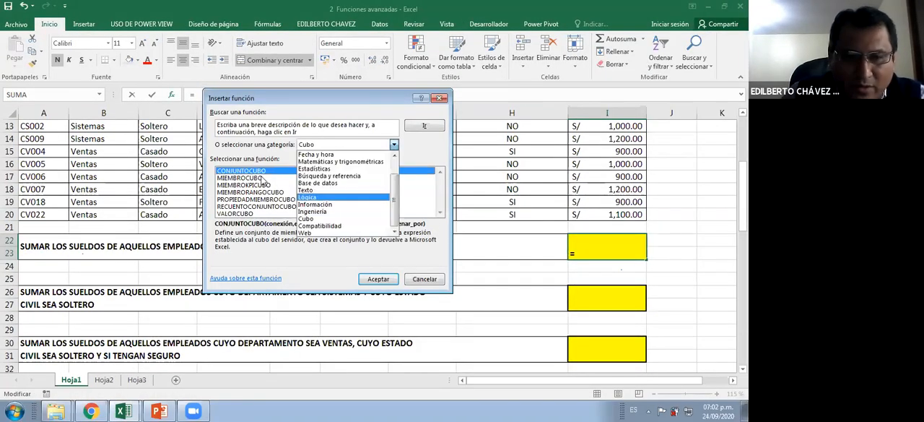
pyautogui.click(328, 211)
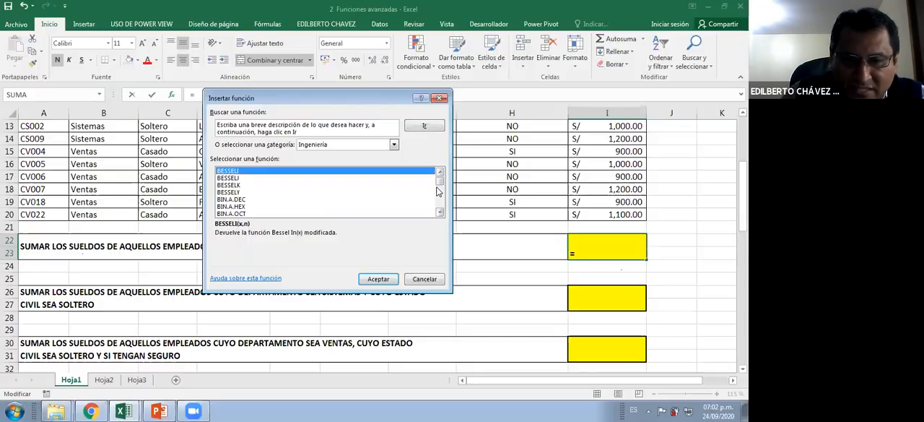
pyautogui.moveTo(706, 206); pyautogui.dragTo(706, 222)
pyautogui.moveTo(438, 190); pyautogui.dragTo(439, 196)
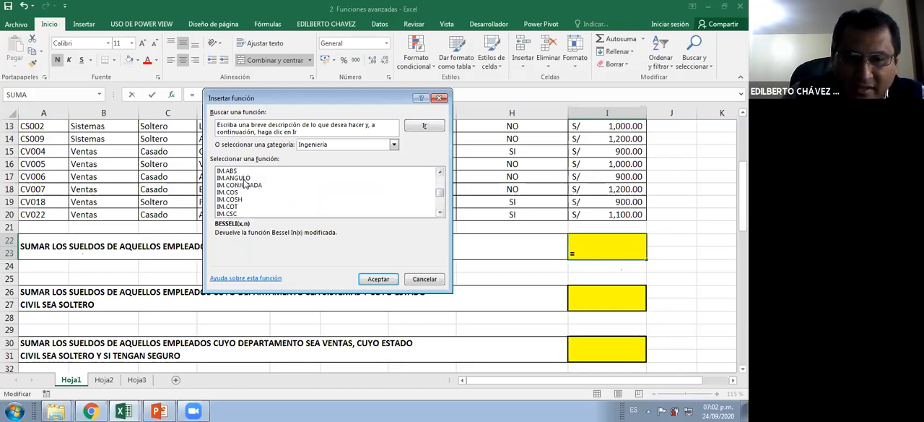
pyautogui.click(246, 173)
pyautogui.scroll(-4, 252, 215)
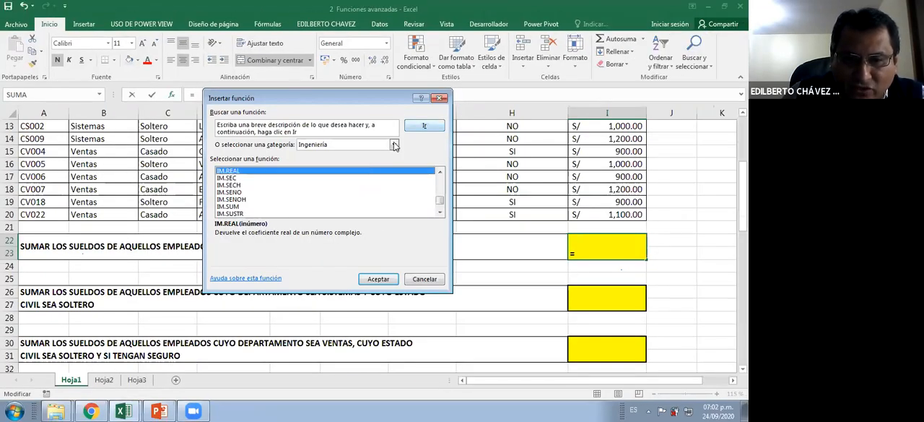
# Look through the Búsqueda y referencia functions and view the description of COINCIDIR
pyautogui.click(394, 144)
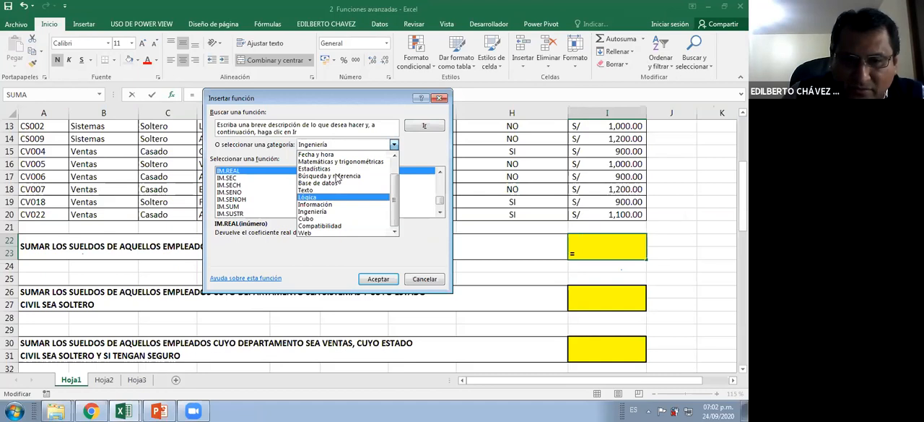
pyautogui.click(333, 177)
pyautogui.click(265, 185)
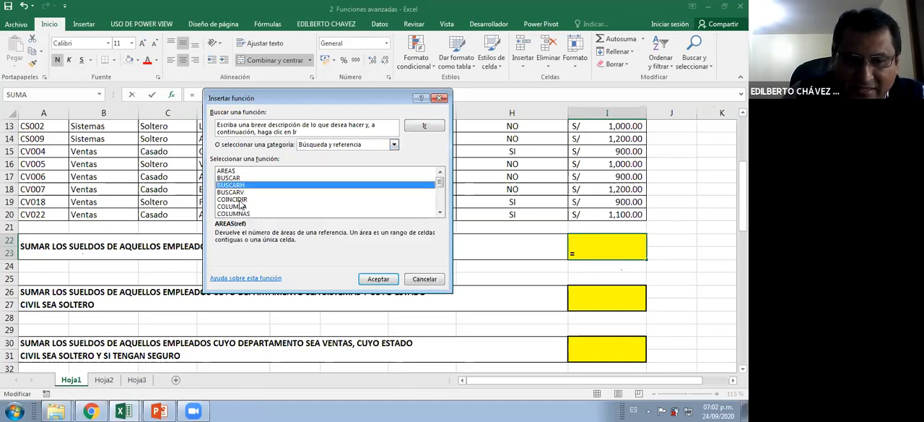
pyautogui.click(239, 200)
pyautogui.scroll(-4, 239, 200)
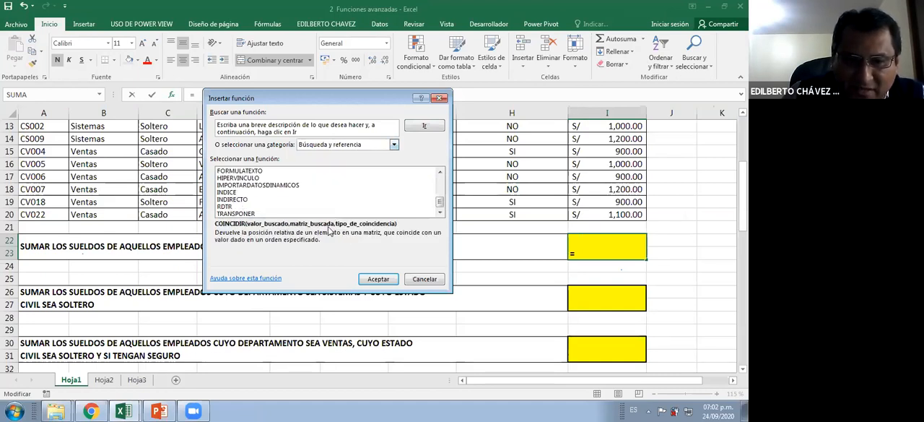
# View the functions in the Compatibilidad category, and close Insert Function without inserting anything
pyautogui.click(395, 144)
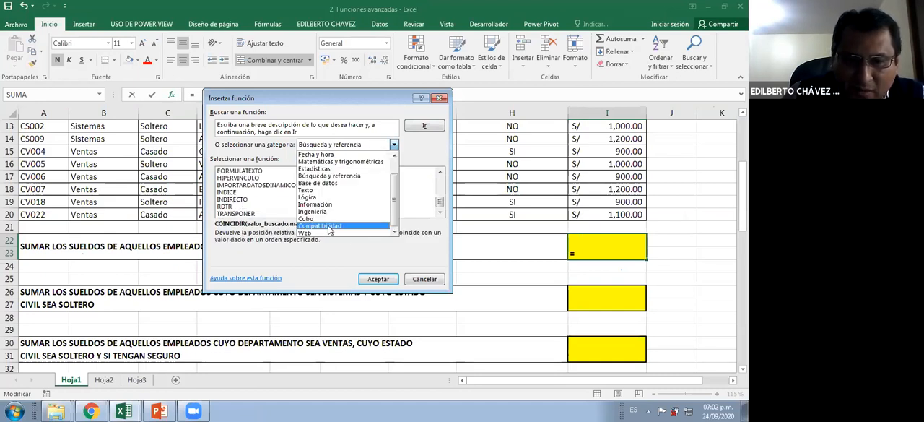
pyautogui.click(247, 202)
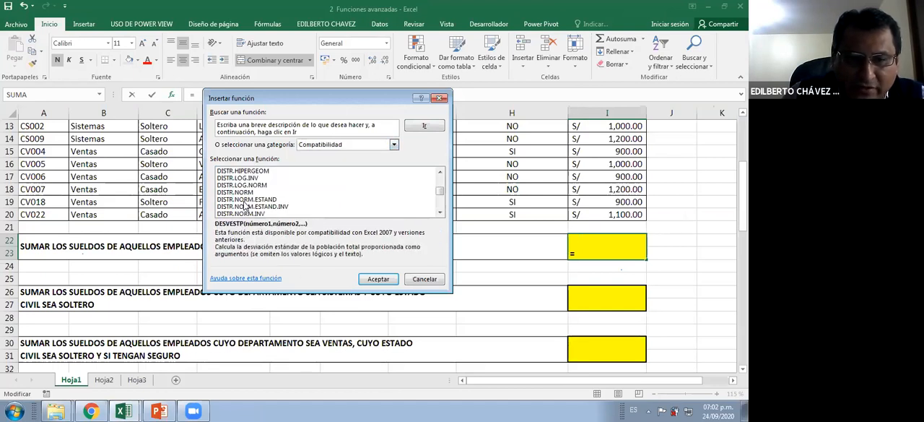
pyautogui.click(425, 280)
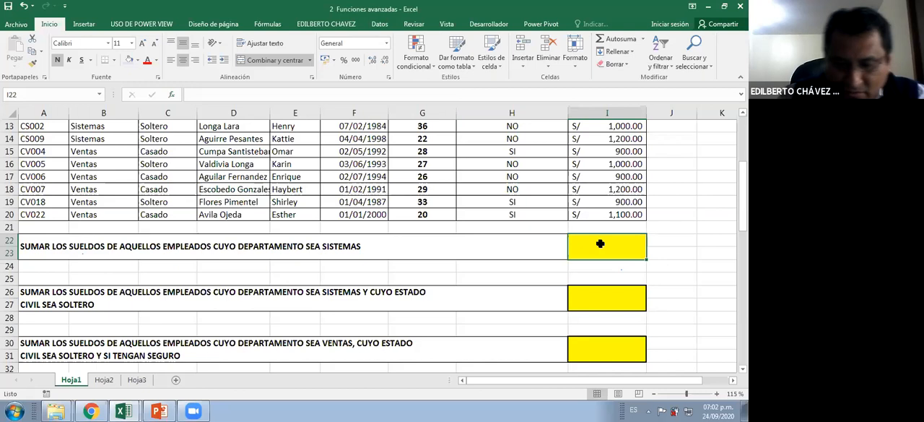
# Enter =SUMAR.SI in cell I22, the answer cell of the first Sistemas salary-sum exercise
pyautogui.write('=')
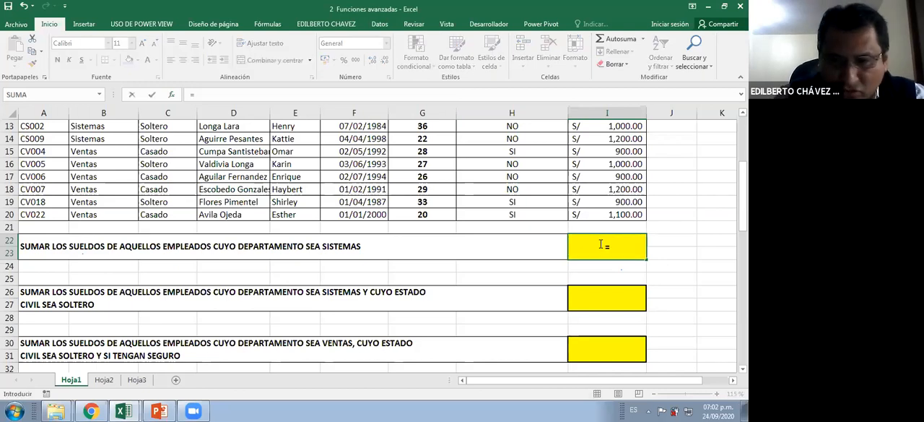
pyautogui.write('SUMAR.SI')
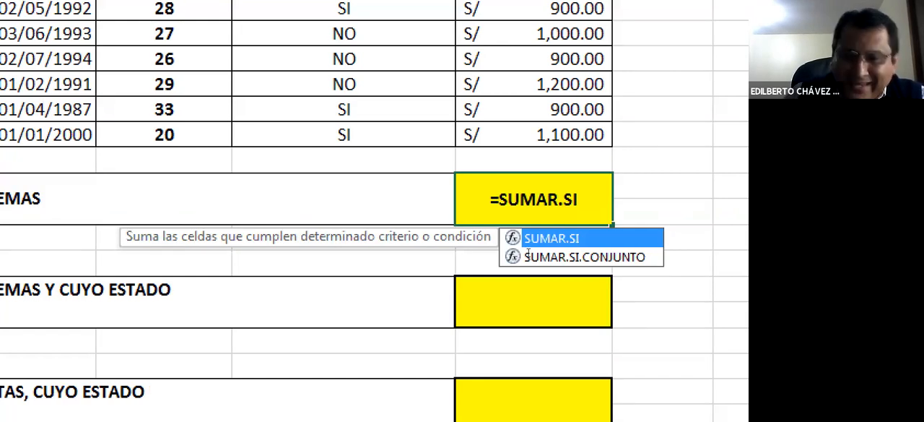
pyautogui.press('Escape')
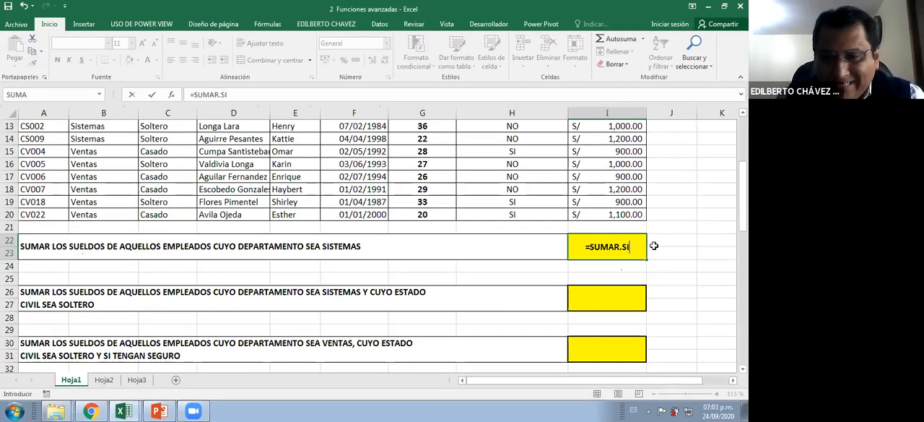
pyautogui.click(635, 247)
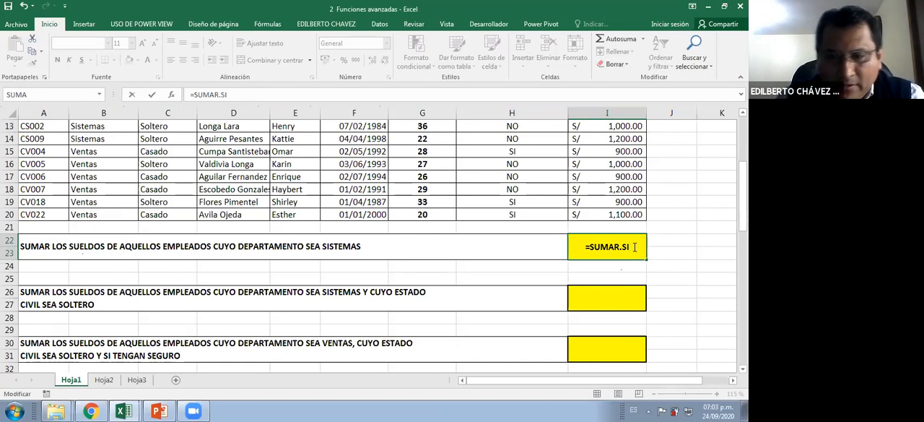
pyautogui.keyDown('ctrl'); pyautogui.click(669, 257); pyautogui.keyUp('ctrl')
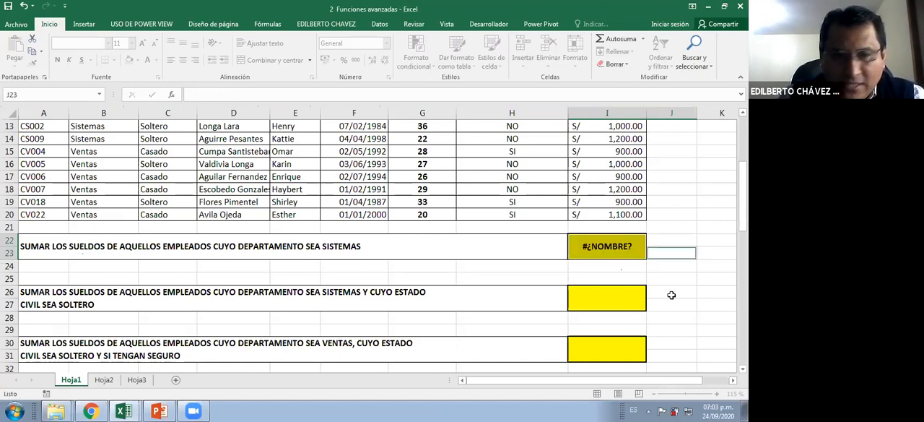
# Save and close the 2 Funciones avanzadas workbook, and reopen it
pyautogui.moveTo(671, 292); pyautogui.dragTo(666, 268)
pyautogui.click(7, 8)
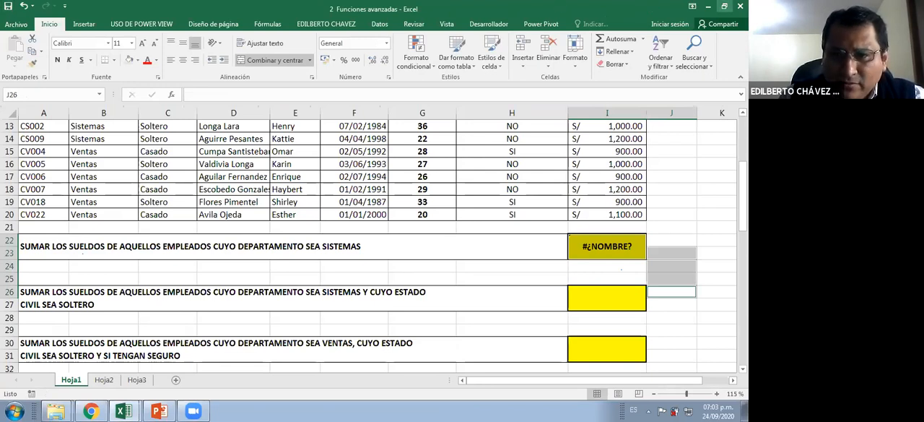
pyautogui.click(741, 6)
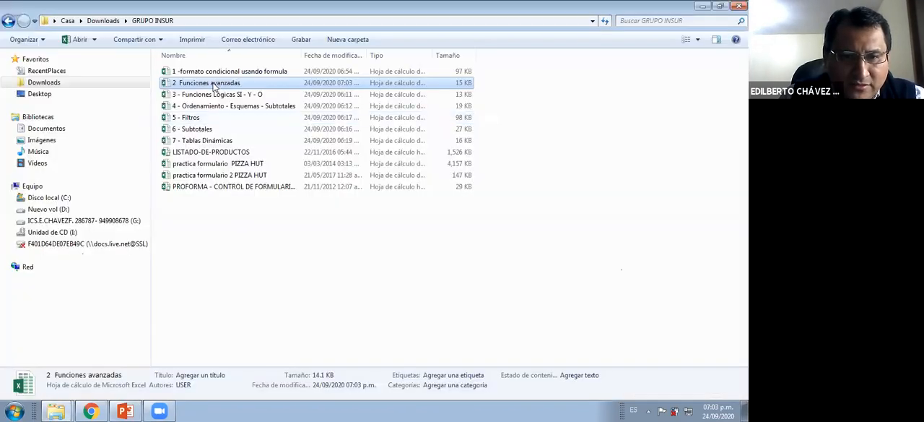
pyautogui.doubleClick(215, 85)
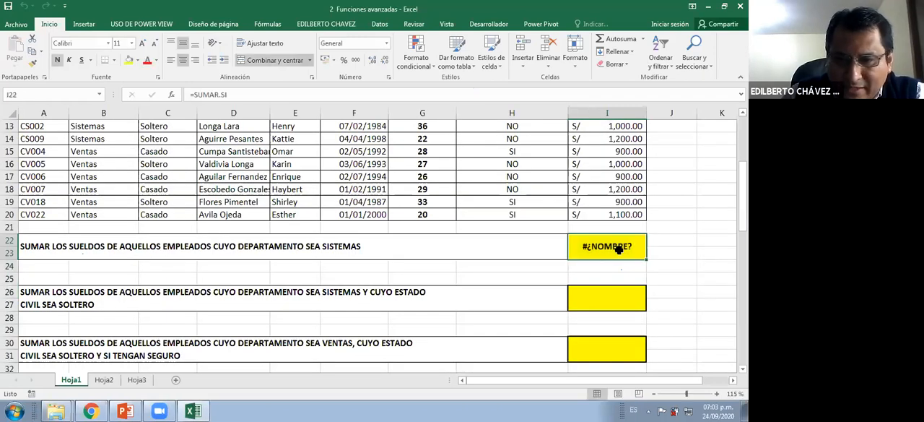
# Edit the formula in I22 to start the argument list of SUMAR.SI with an opening parenthesis
pyautogui.doubleClick(619, 249)
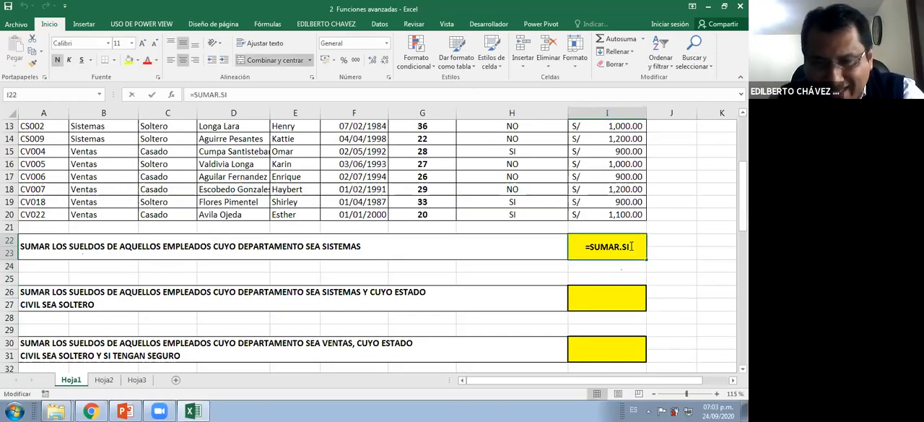
pyautogui.write('(')
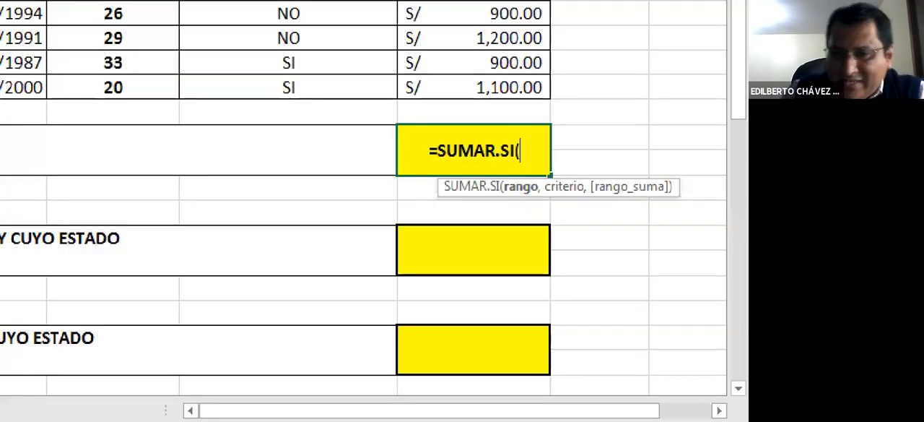
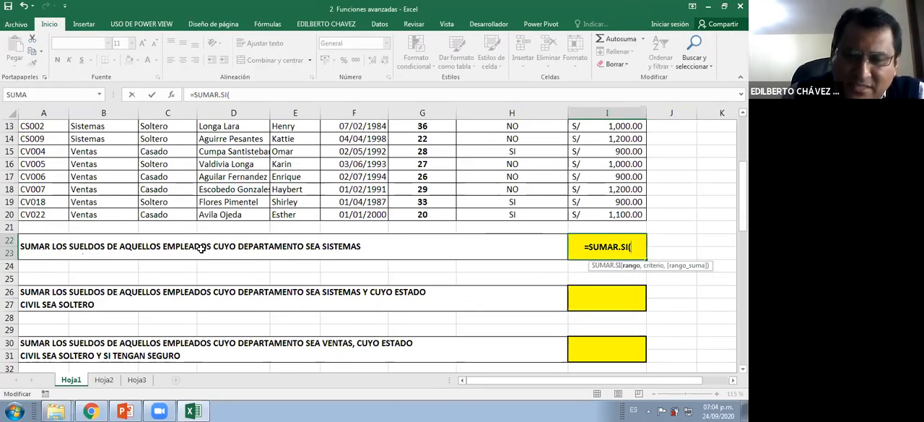
# Specify the department cells B2:B20 as the range argument of the SUMAR.SI formula in I22
pyautogui.scroll(2, 629, 340)
pyautogui.scroll(-1, 629, 340)
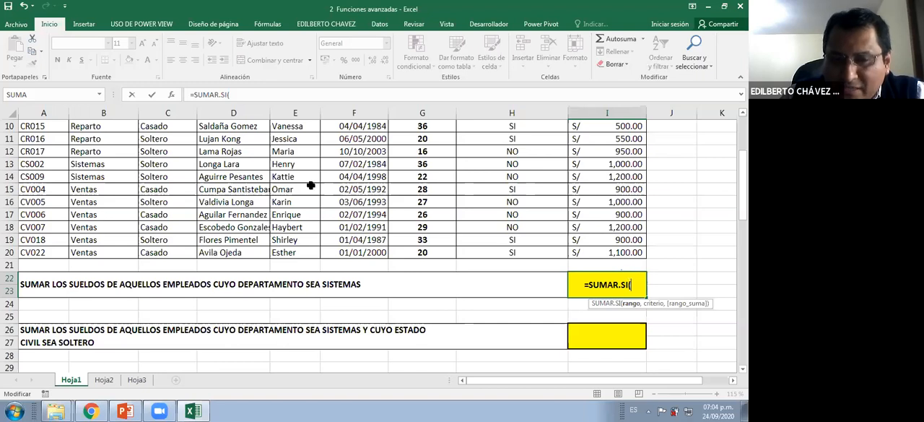
pyautogui.scroll(2, 144, 153)
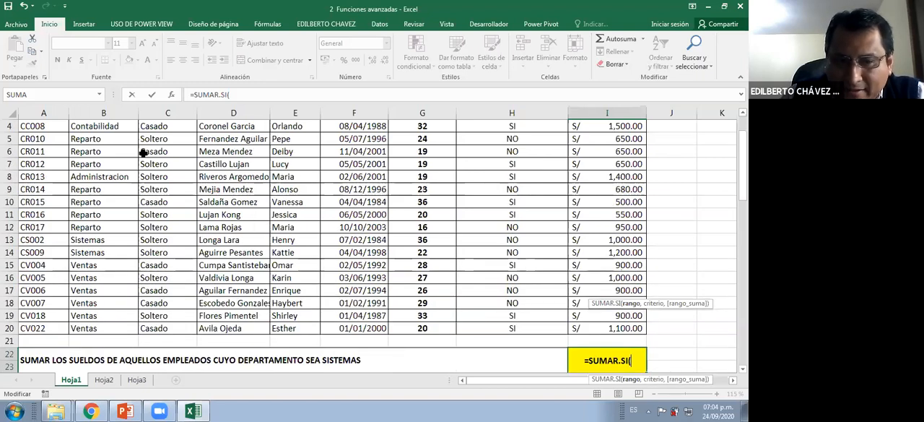
pyautogui.scroll(-1, 144, 153)
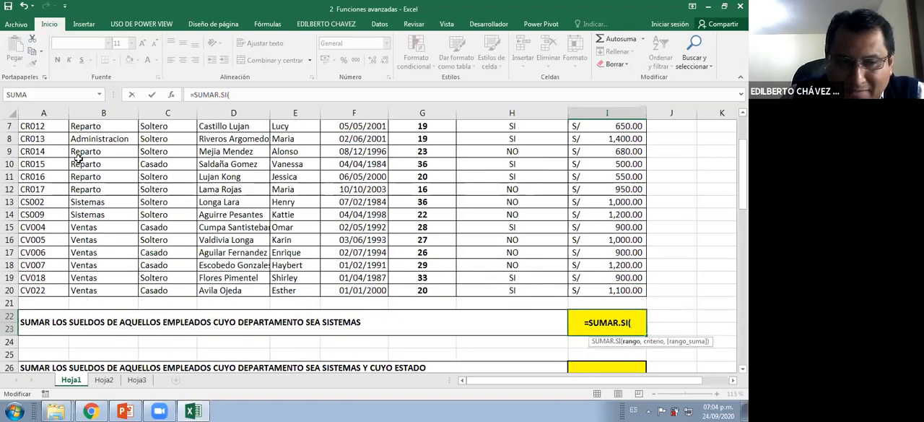
pyautogui.scroll(1, 78, 157)
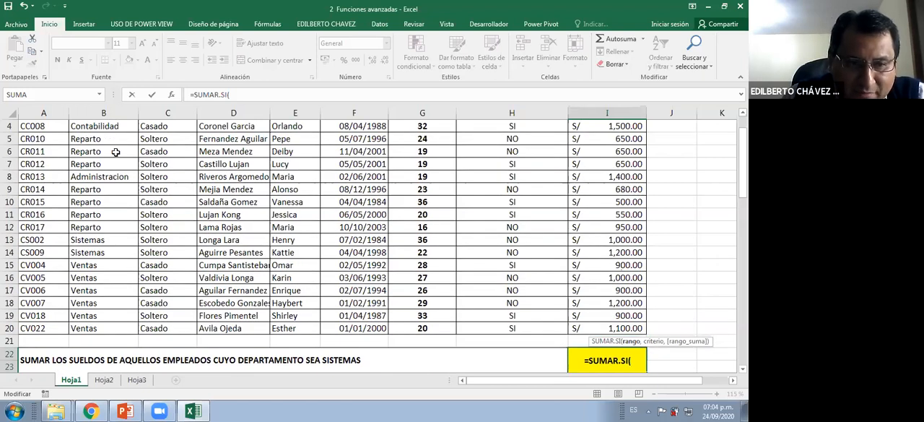
pyautogui.scroll(1, 115, 151)
pyautogui.moveTo(120, 151); pyautogui.dragTo(105, 353)
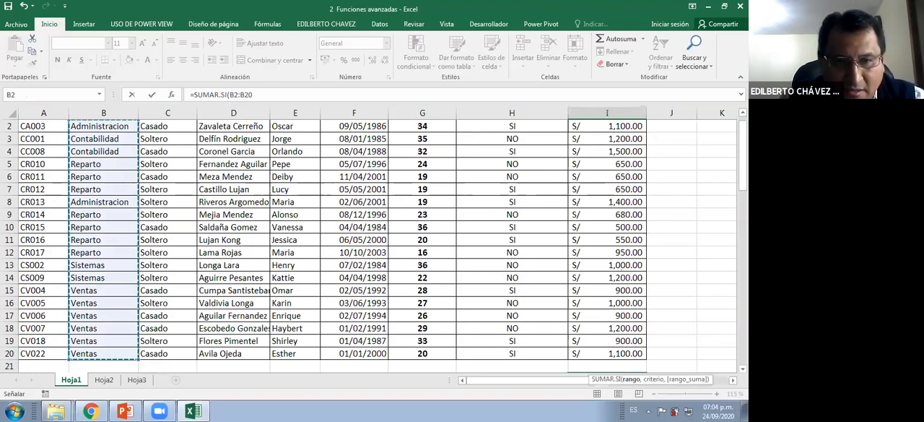
pyautogui.hotkey('ctrl', '2')
pyautogui.moveTo(273, 107); pyautogui.dragTo(294, 150)
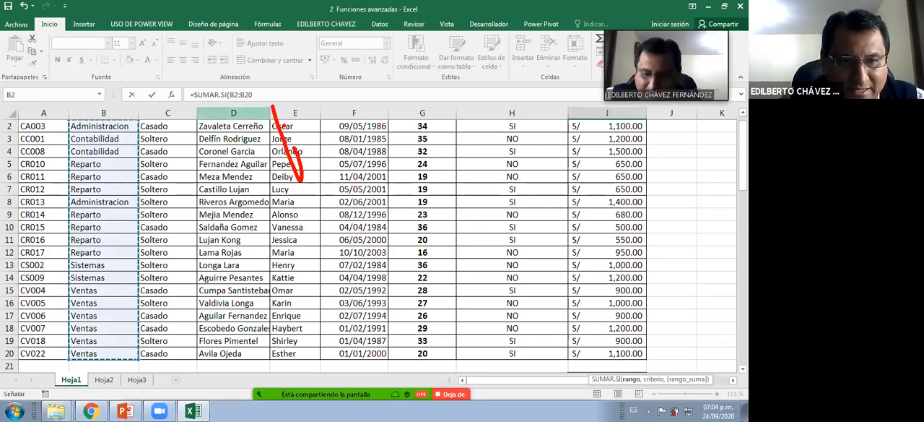
pyautogui.moveTo(264, 123); pyautogui.dragTo(302, 108)
pyautogui.moveTo(178, 101); pyautogui.dragTo(206, 104)
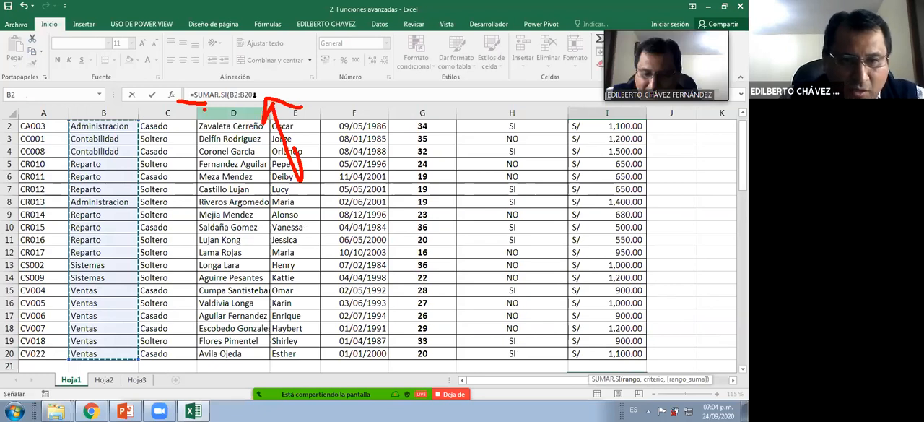
pyautogui.press('Escape')
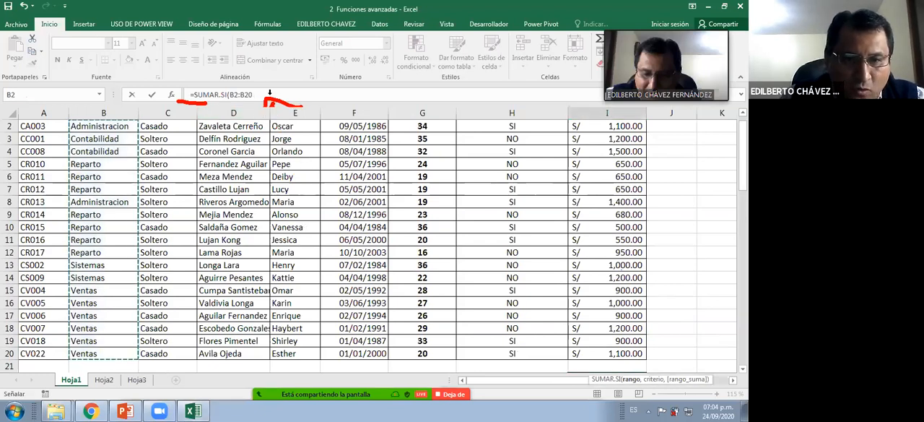
# Add the Sistemas cell B14 as the criterion argument, fixed as the absolute reference $B$14
pyautogui.click(259, 95)
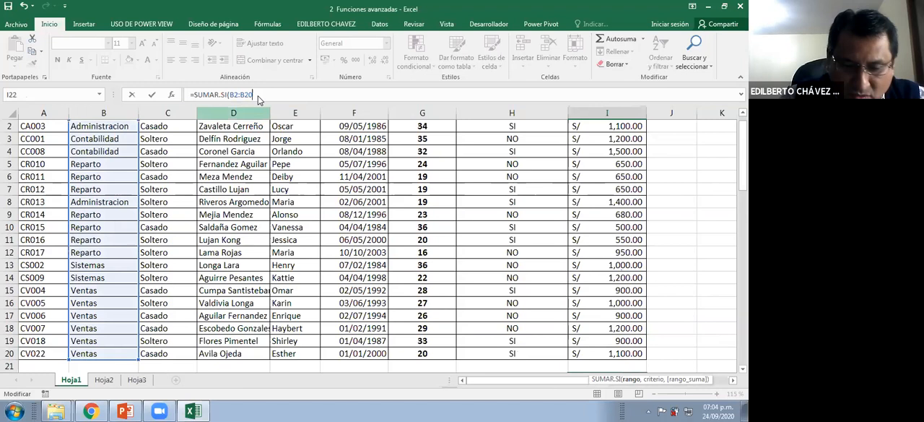
pyautogui.write(',')
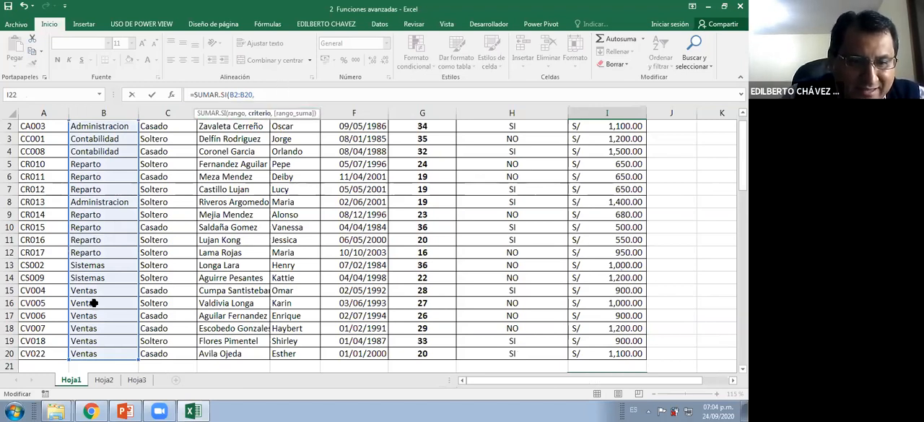
pyautogui.click(105, 278)
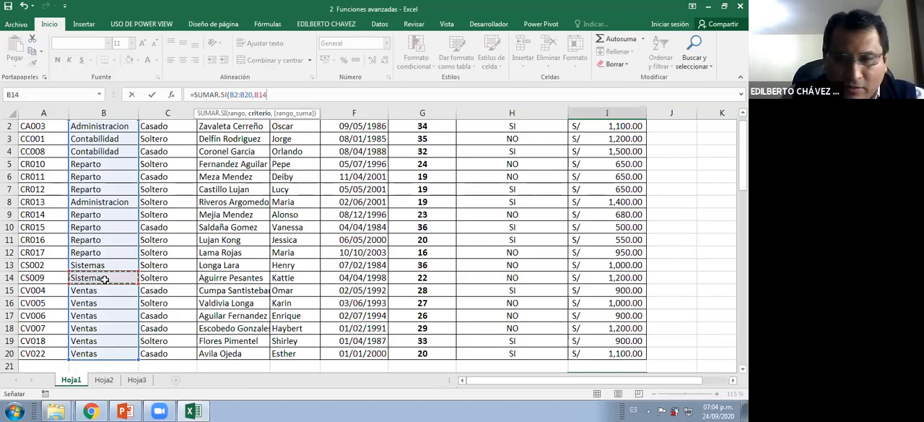
pyautogui.scroll(-4, 129, 215)
pyautogui.press('F4')
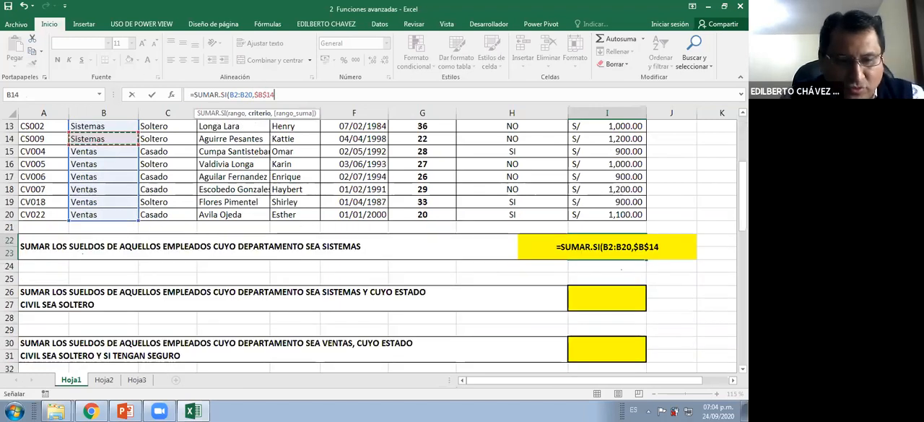
pyautogui.hotkey('ctrl', '2')
pyautogui.moveTo(133, 122)
pyautogui.mouseDown()
pyautogui.moveTo(113, 124)
pyautogui.moveTo(144, 160)
pyautogui.mouseUp()
pyautogui.moveTo(257, 75)
pyautogui.mouseDown()
pyautogui.moveTo(282, 93)
pyautogui.moveTo(251, 80)
pyautogui.mouseUp()
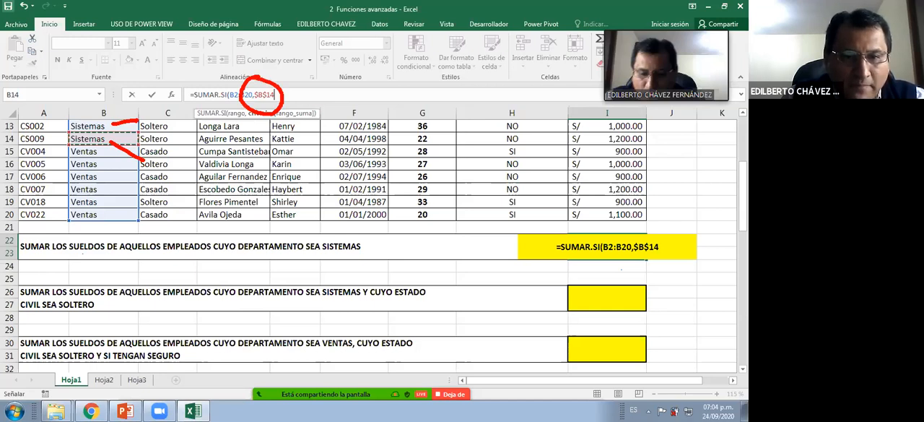
pyautogui.press('Escape')
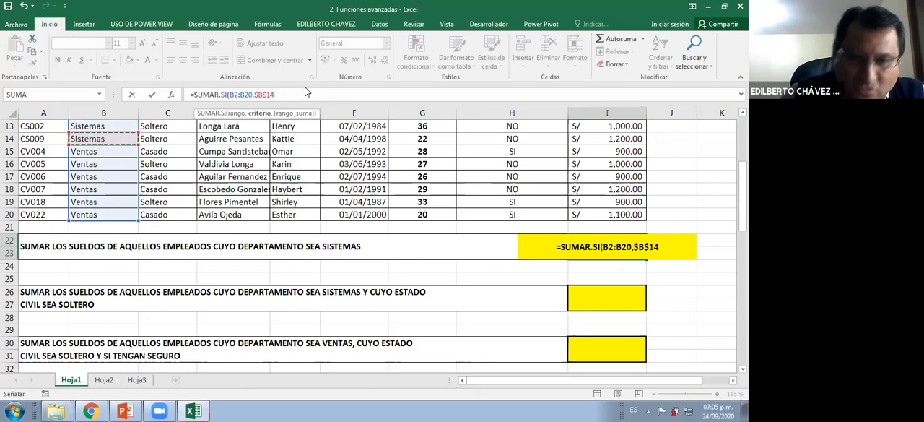
# Add the salary cells I2:I20 as the sum range, the third argument of the SUMAR.SI formula
pyautogui.write(',')
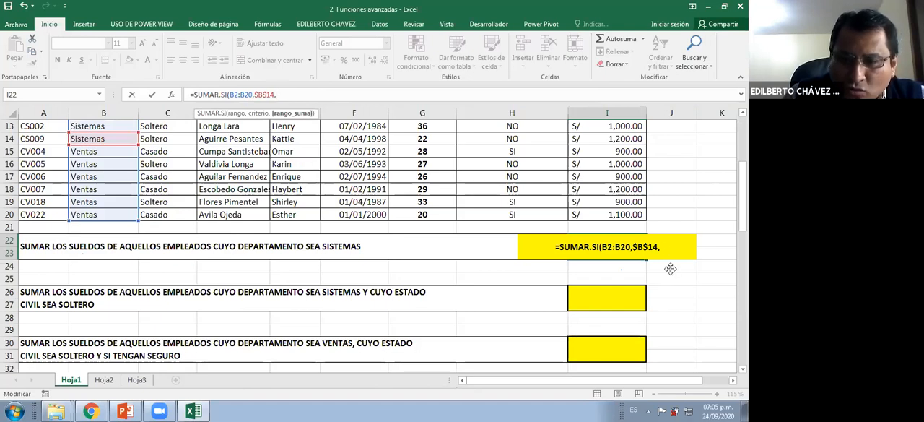
pyautogui.scroll(2, 388, 293)
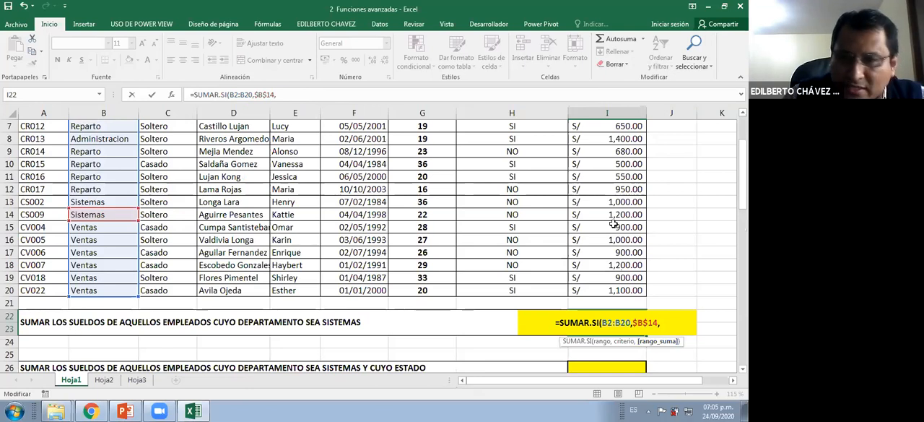
pyautogui.scroll(2, 613, 226)
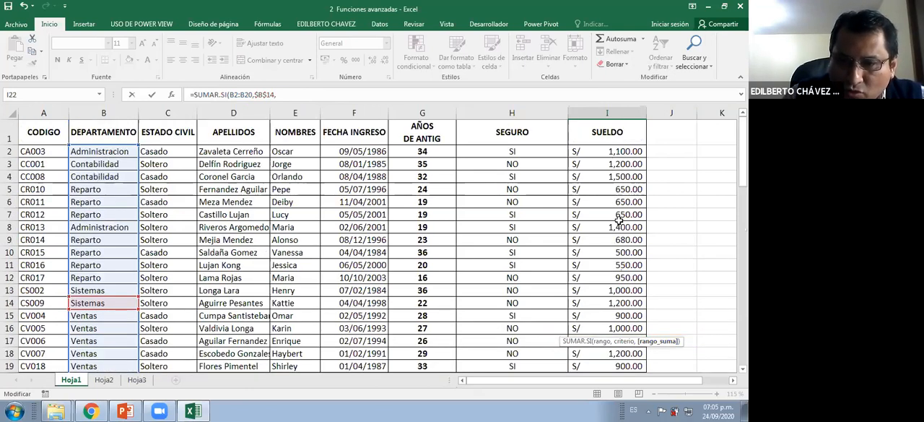
pyautogui.moveTo(619, 152); pyautogui.dragTo(619, 355)
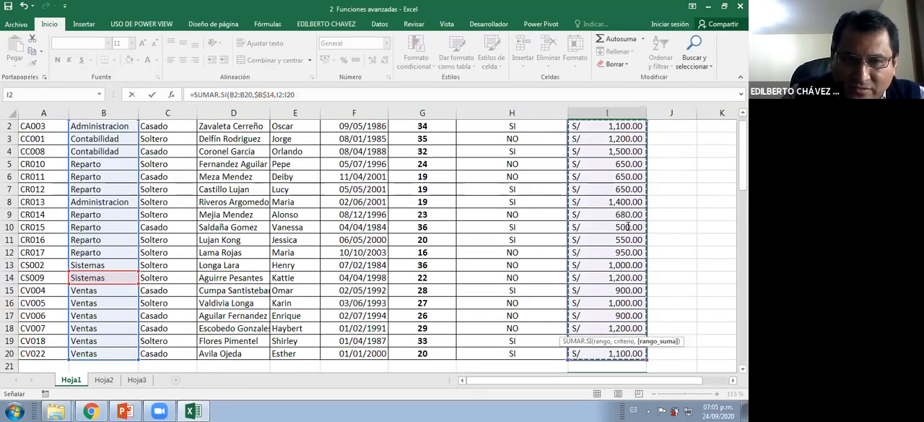
# Close the parenthesis and enter the formula in I22, and give its result the S/ accounting number format
pyautogui.click(350, 88)
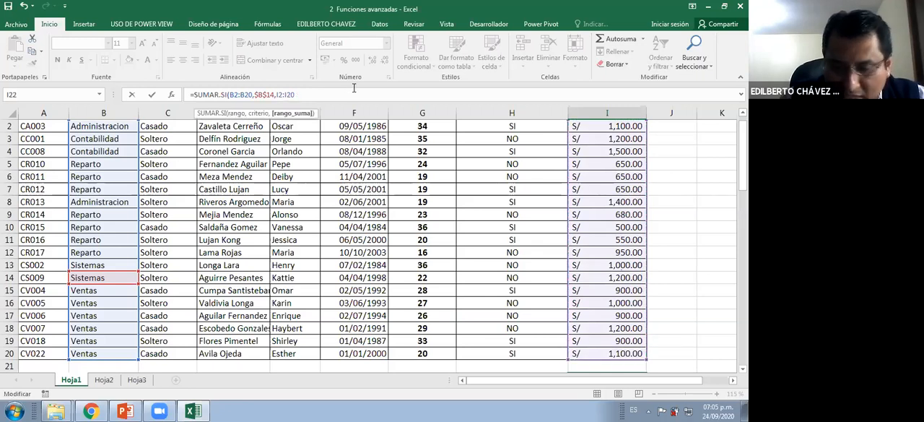
pyautogui.write(')')
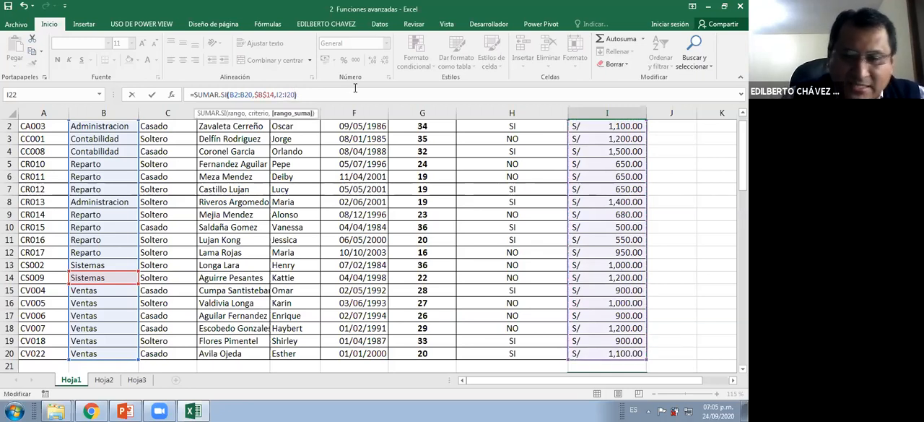
pyautogui.hotkey('ctrl', 'Return')
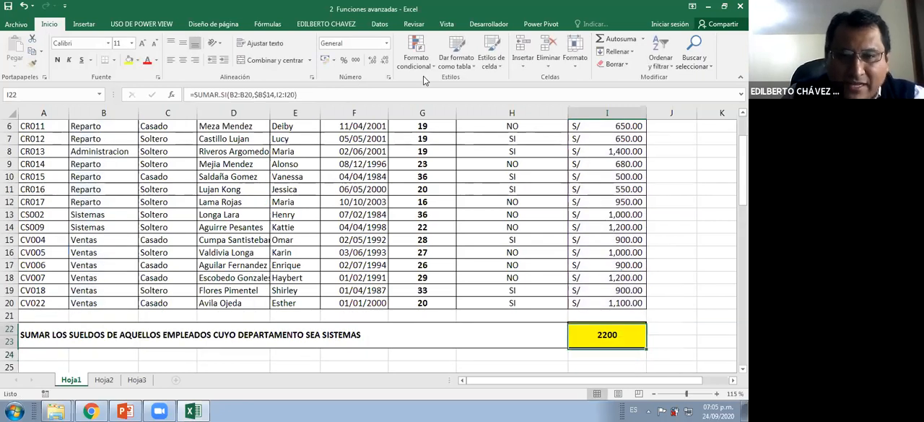
pyautogui.click(334, 60)
pyautogui.click(341, 76)
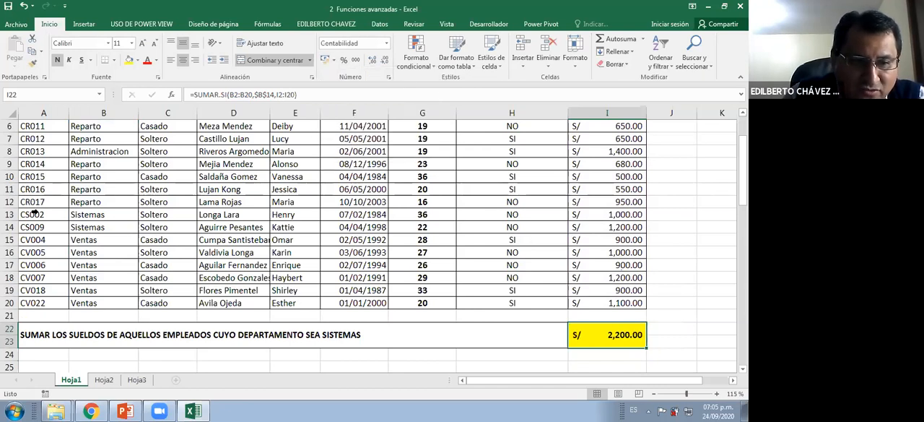
# Select the two Sistemas salaries in I13:I14 to check their sum against the answer in I22
pyautogui.moveTo(10, 214); pyautogui.dragTo(10, 226)
pyautogui.moveTo(601, 214); pyautogui.dragTo(603, 226)
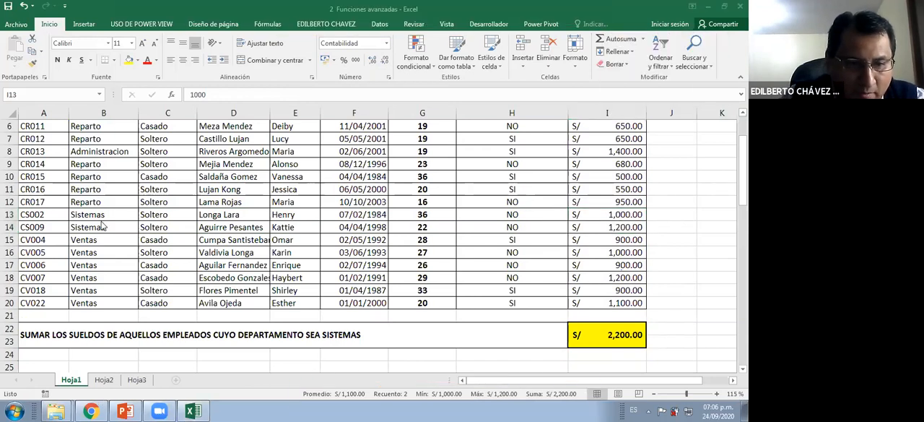
pyautogui.click(577, 228)
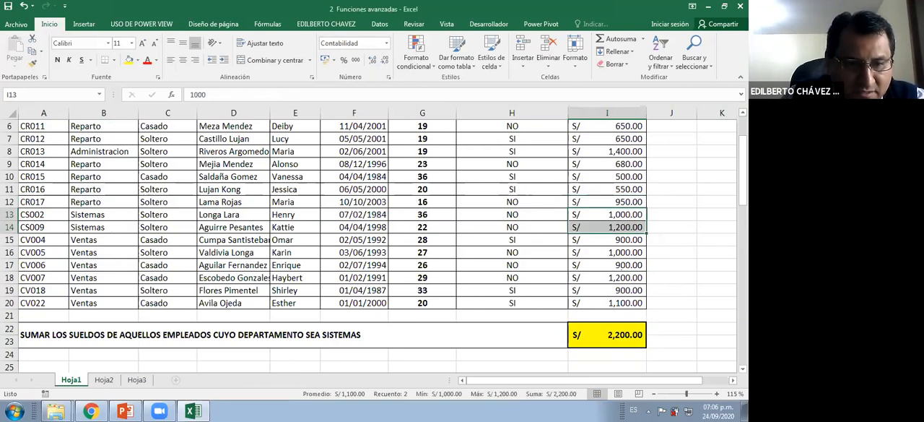
pyautogui.hotkey('ctrl', '2')
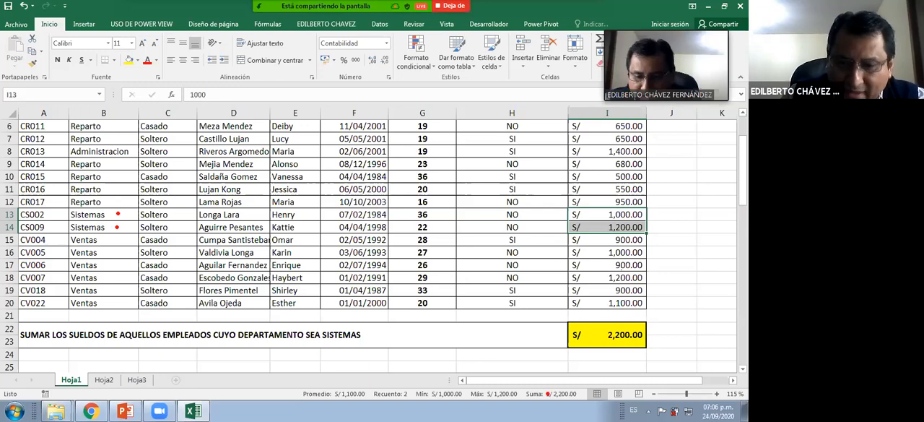
pyautogui.moveTo(551, 384); pyautogui.dragTo(550, 363)
pyautogui.moveTo(507, 390); pyautogui.dragTo(506, 359)
pyautogui.moveTo(451, 385); pyautogui.dragTo(450, 357)
pyautogui.moveTo(394, 389); pyautogui.dragTo(395, 354)
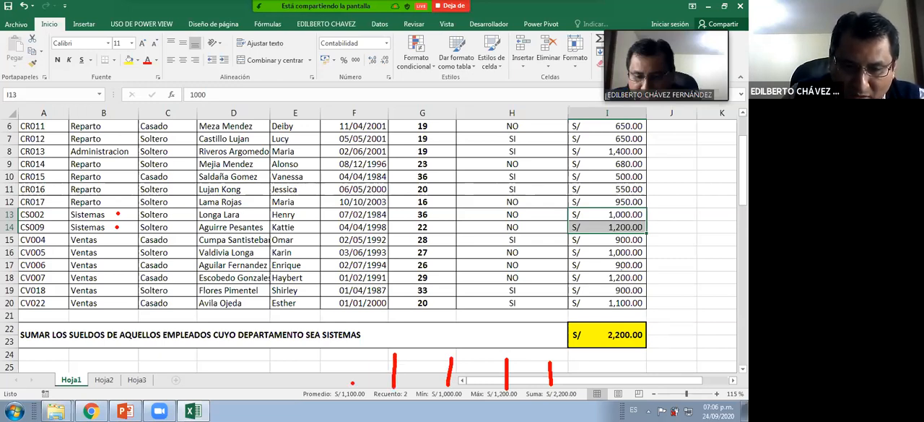
pyautogui.moveTo(352, 383); pyautogui.dragTo(348, 349)
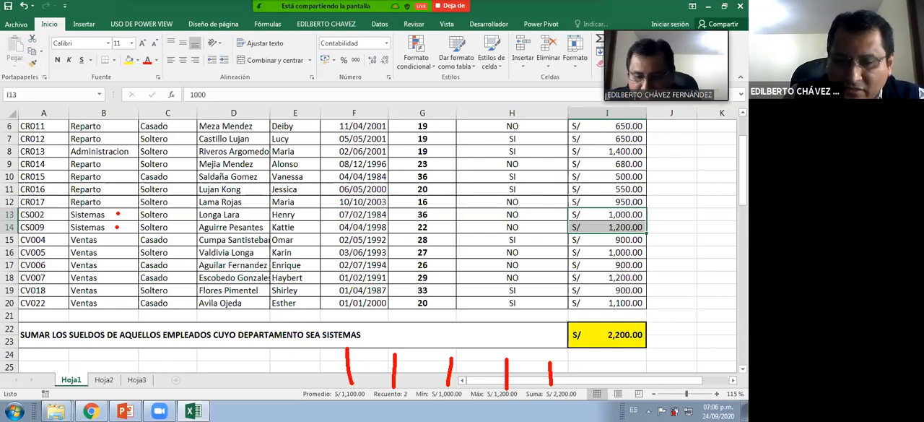
pyautogui.moveTo(293, 386)
pyautogui.mouseDown()
pyautogui.moveTo(569, 419)
pyautogui.moveTo(577, 386)
pyautogui.moveTo(315, 384)
pyautogui.mouseUp()
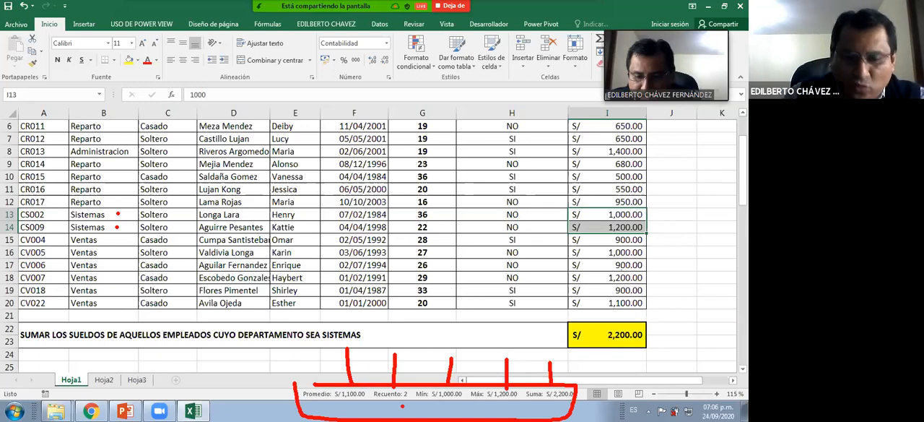
pyautogui.press('Escape')
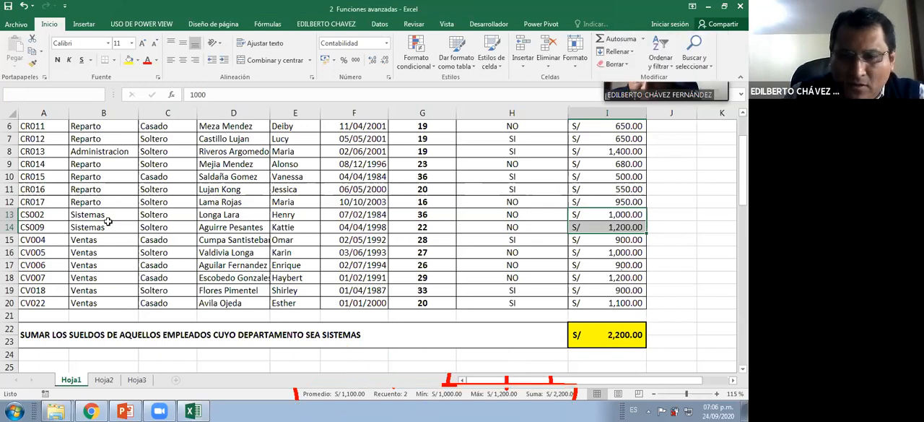
# View the status bar customization options for Promedio, Recuento, Mínima, Máxima and Suma, and close the list without changing anything
pyautogui.rightClick(386, 395)
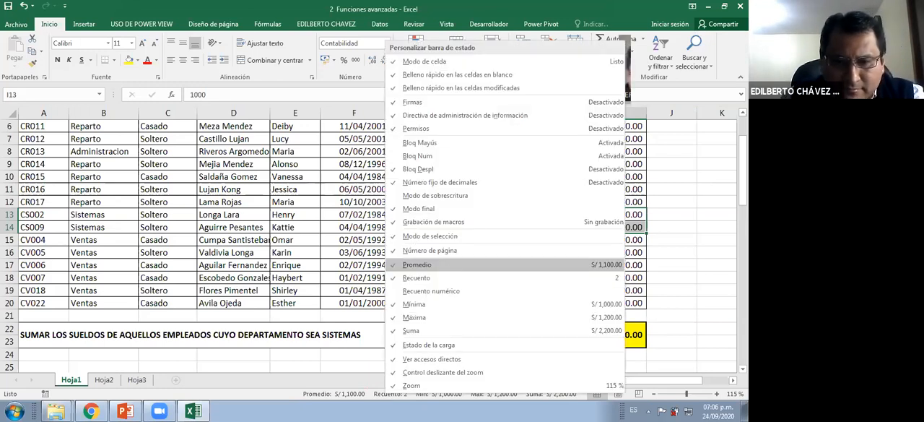
pyautogui.hotkey('ctrl', '2')
pyautogui.click(438, 278)
pyautogui.click(434, 306)
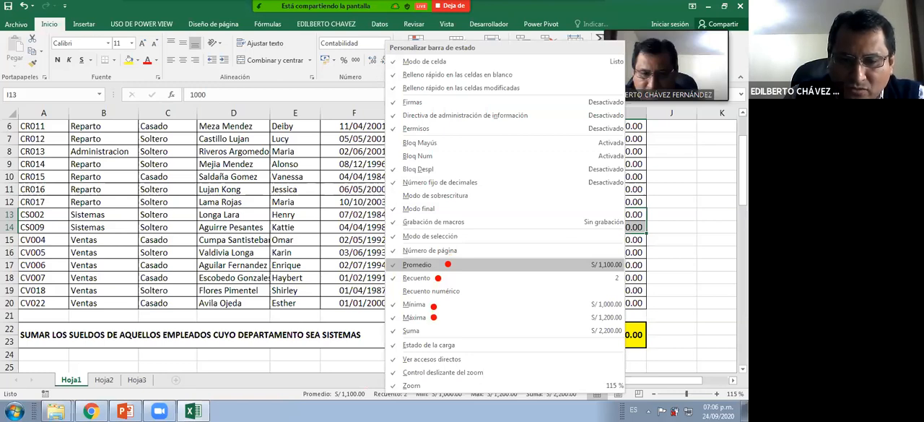
pyautogui.click(433, 317)
pyautogui.click(431, 330)
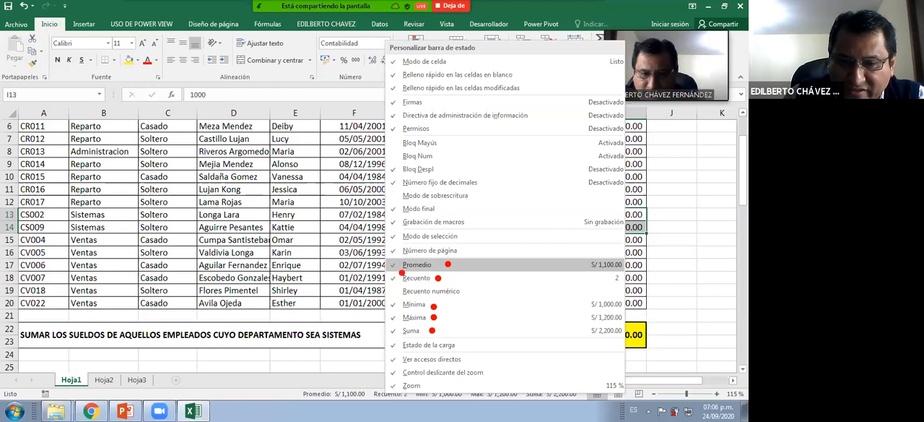
pyautogui.moveTo(388, 302); pyautogui.dragTo(387, 317)
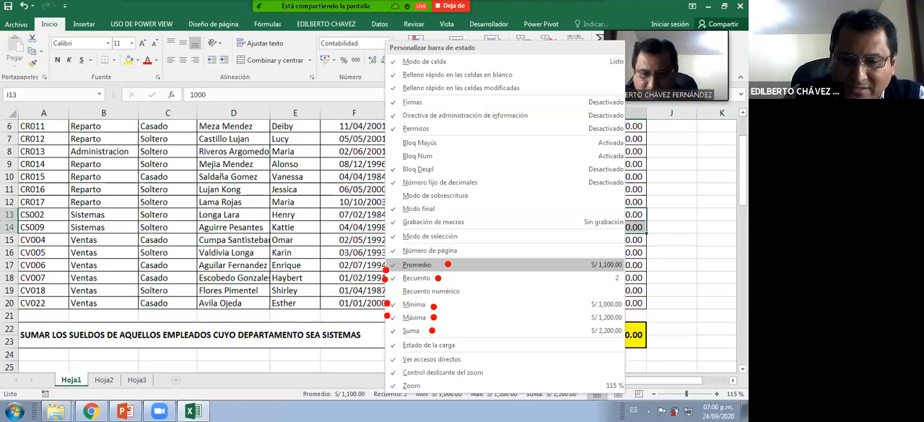
pyautogui.moveTo(228, 394); pyautogui.dragTo(282, 396)
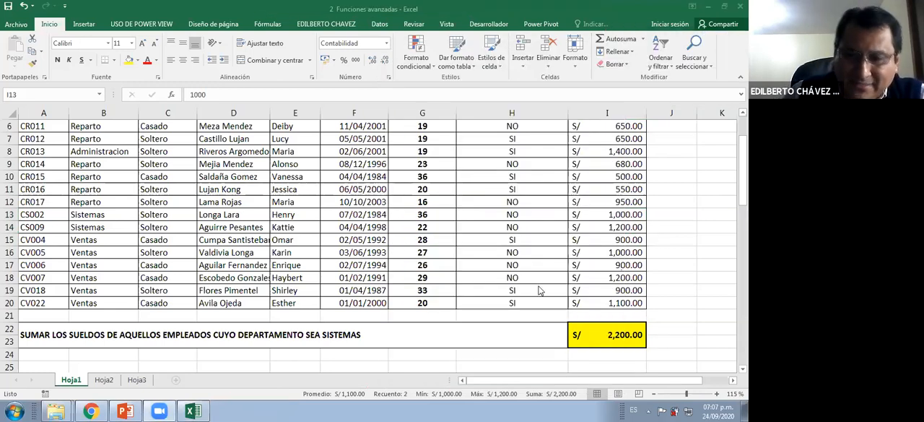
pyautogui.scroll(-1, 527, 288)
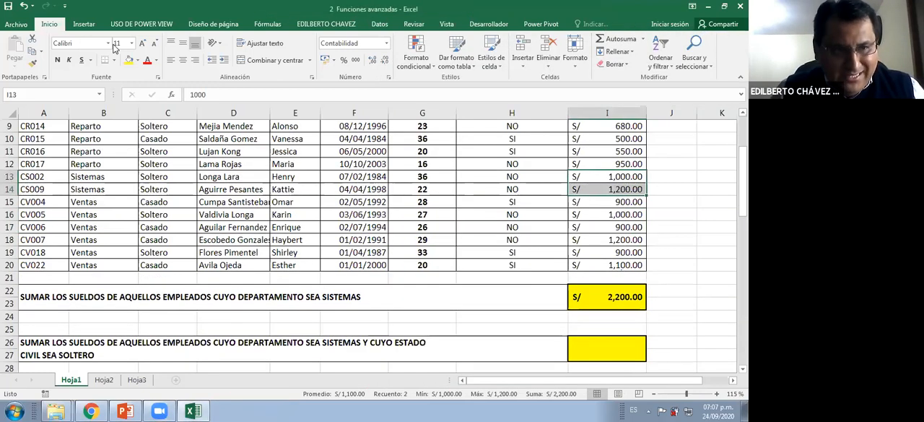
# Review the exercise statement in row 30 and the arguments of the SUMAR.SI formula in I22
pyautogui.click(655, 216)
pyautogui.scroll(-2, 633, 242)
pyautogui.scroll(-1, 604, 233)
pyautogui.click(604, 233)
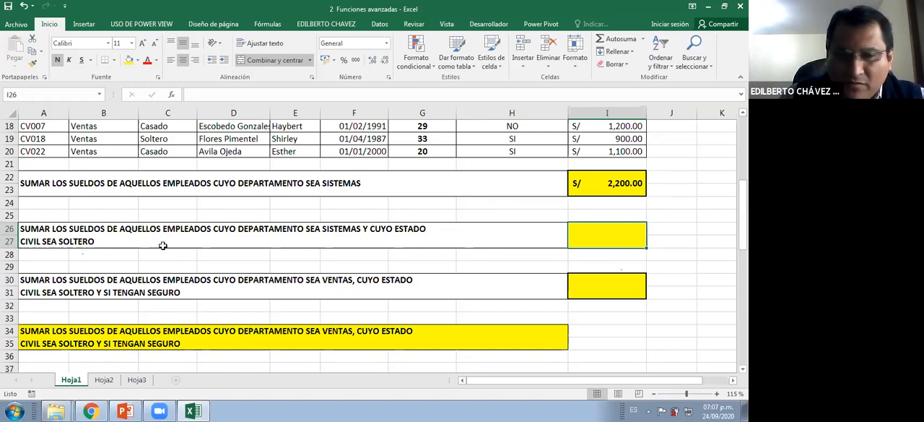
pyautogui.click(182, 279)
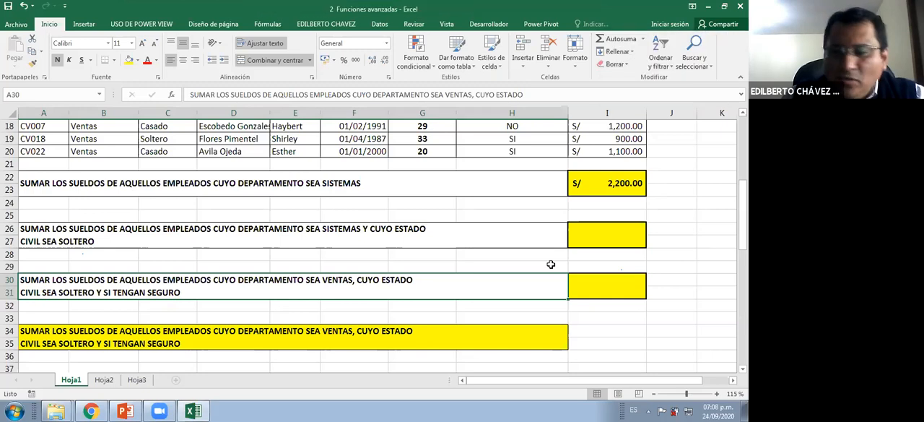
pyautogui.click(625, 182)
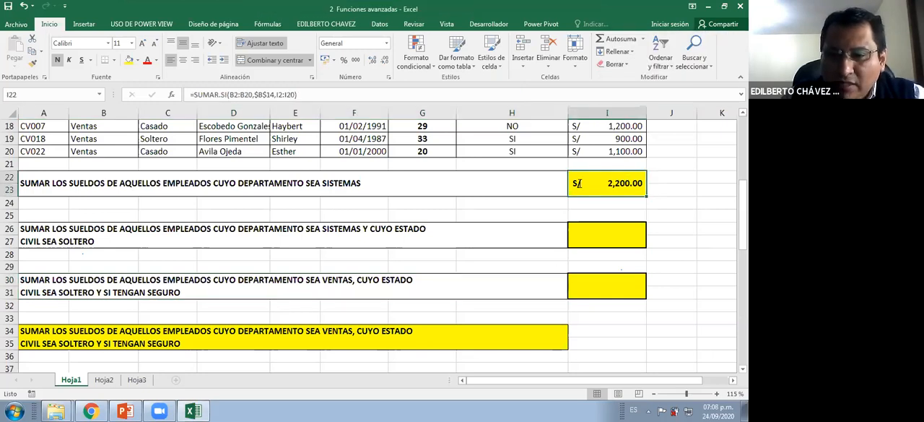
pyautogui.doubleClick(578, 184)
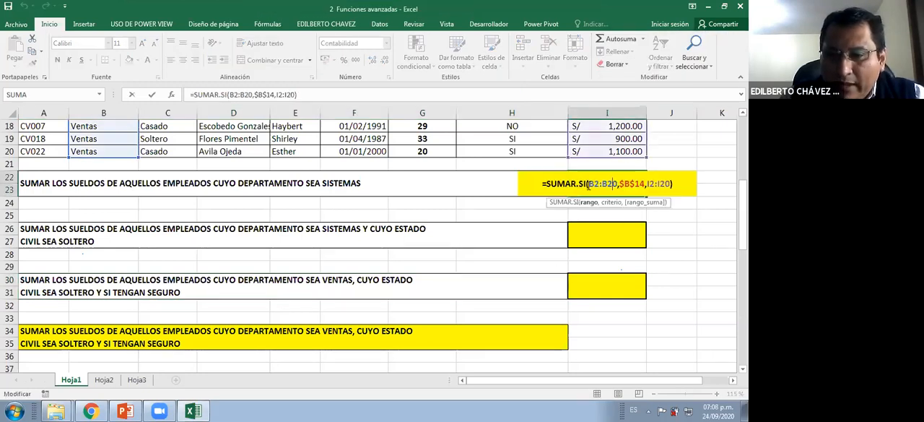
# Start a SUMAR.SI.CONJUNTO formula in I26, copy its opening text and cancel the entry
pyautogui.click(615, 227)
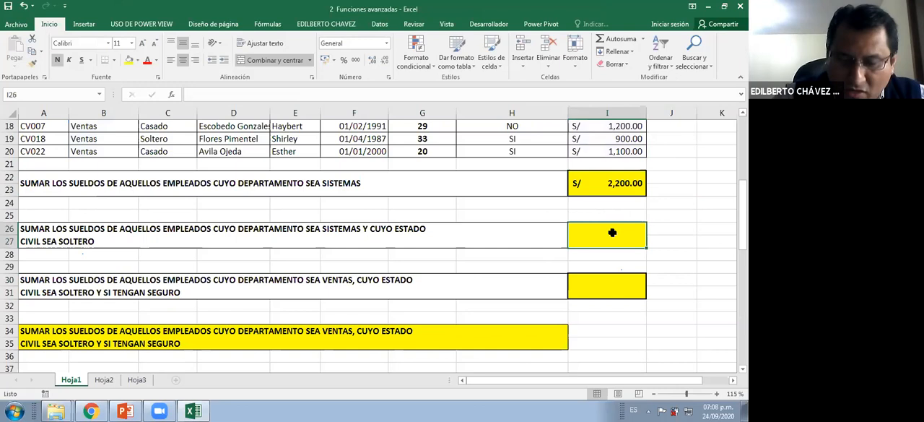
pyautogui.write('=')
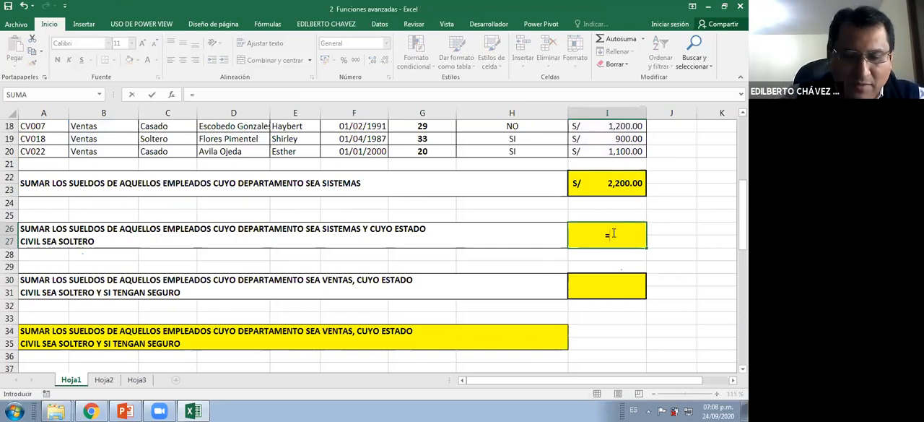
pyautogui.write('SUMA')
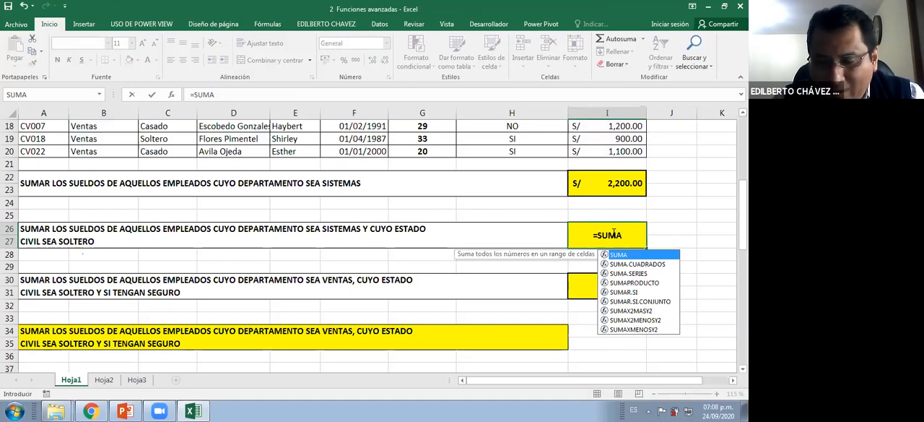
pyautogui.press('Down')
pyautogui.press('Down')
pyautogui.press('Down')
pyautogui.press('Down')
pyautogui.press('Down')
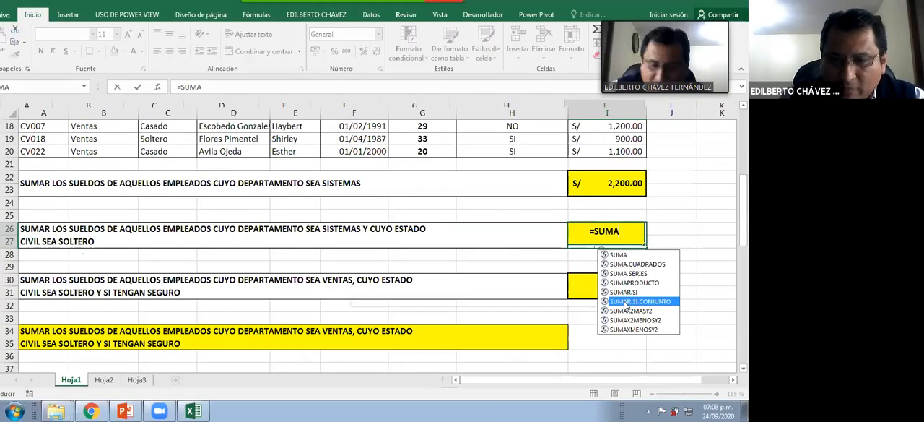
pyautogui.press('Tab')
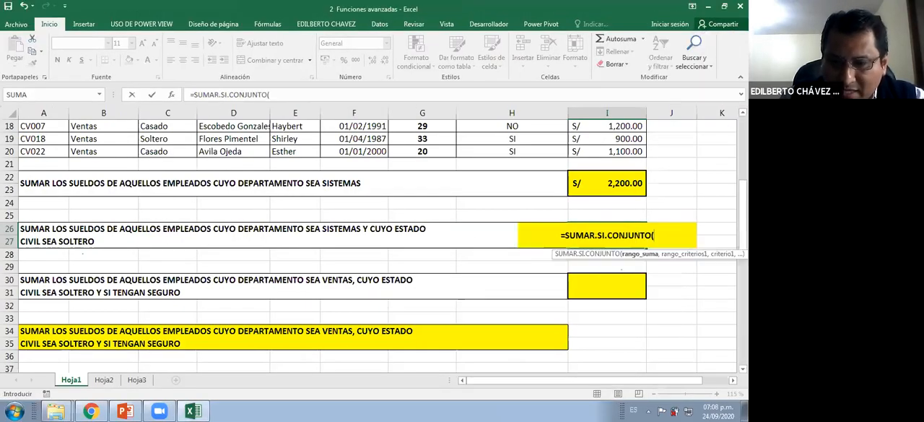
pyautogui.hscroll(2, 605, 220)
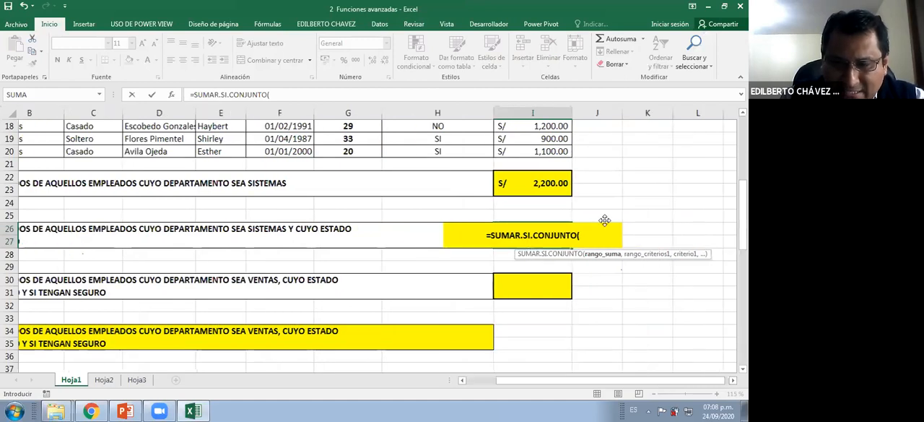
pyautogui.hscroll(2, 605, 220)
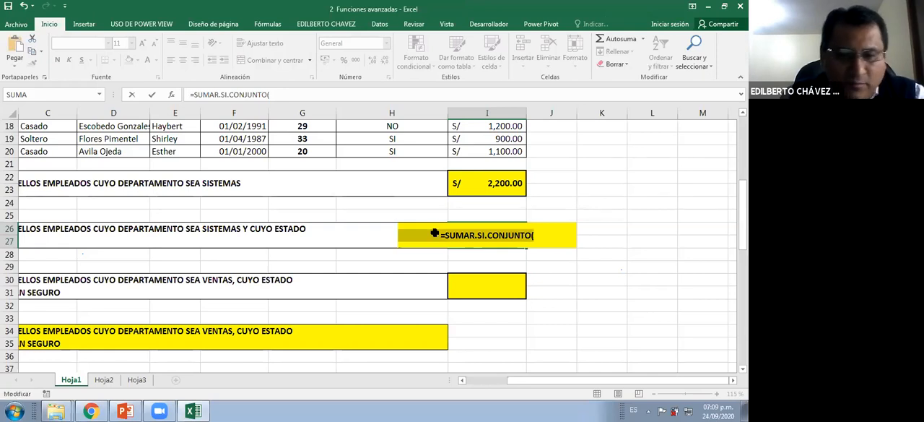
pyautogui.press('Escape')
# Look over the counting exercises below and inspect the CONTAR.SI.CONJUNTO formula in I38
pyautogui.scroll(-1, 279, 220)
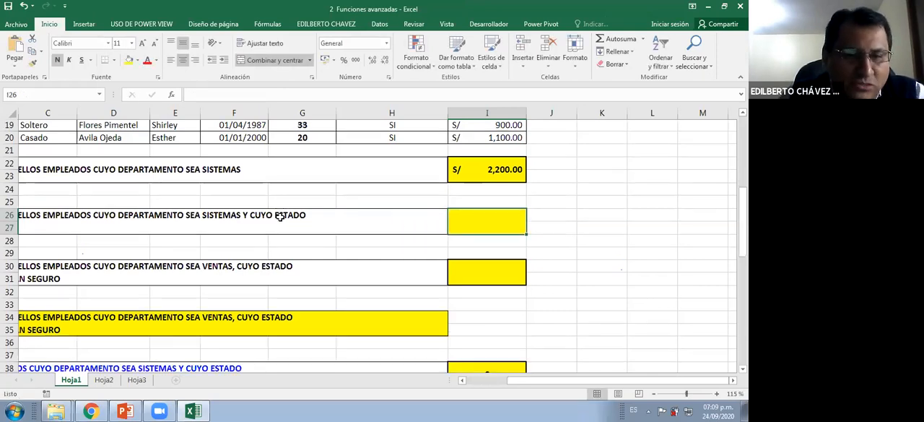
pyautogui.scroll(-6, 279, 217)
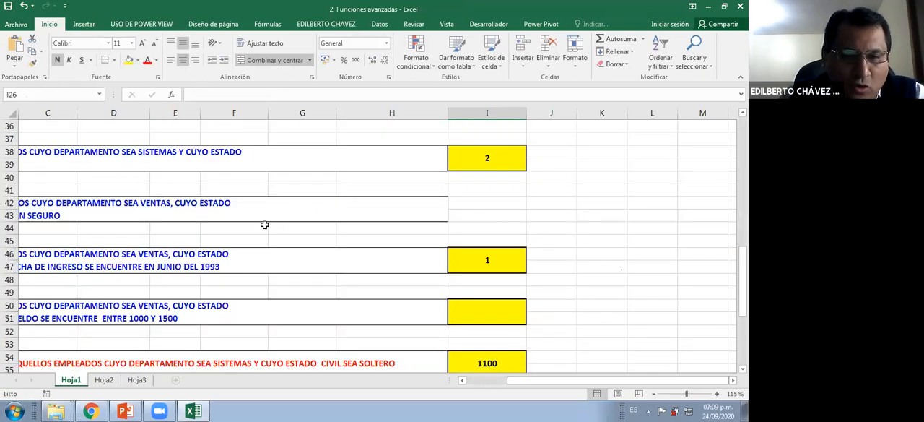
pyautogui.scroll(2, 267, 223)
pyautogui.click(487, 234)
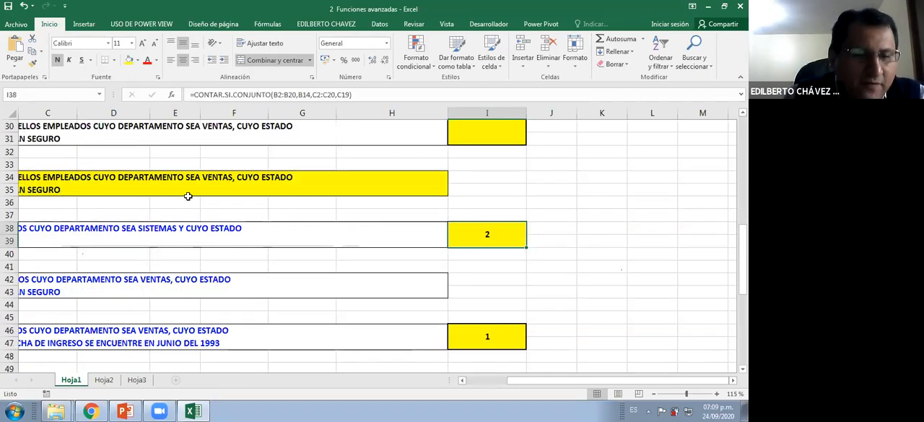
# Jump from C48 to the last row and last column of Hoja1, and return to the salary data
pyautogui.click(64, 357)
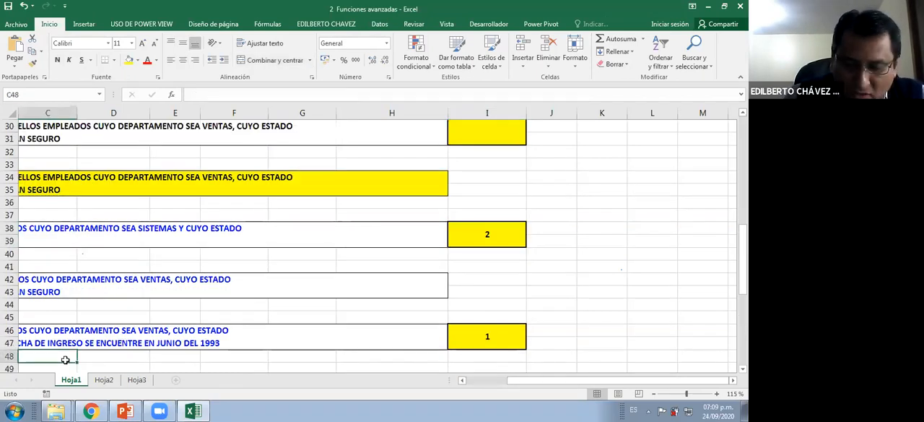
pyautogui.hotkey('ctrl', 'Down')
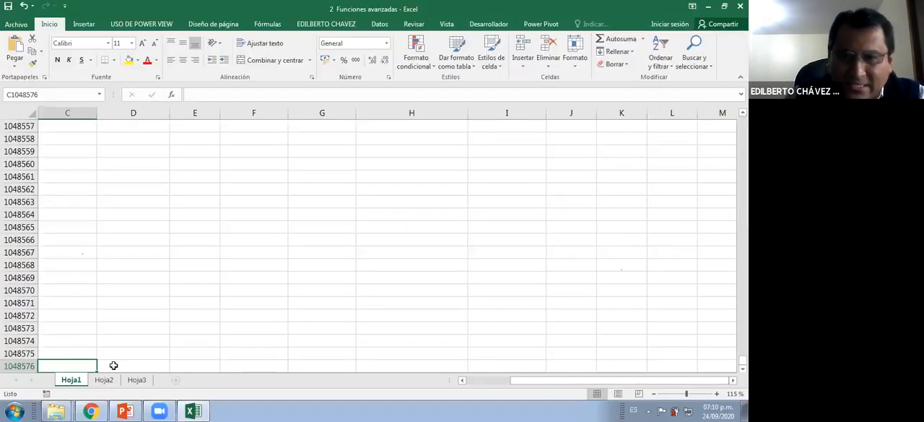
pyautogui.hotkey('ctrl', 'Right')
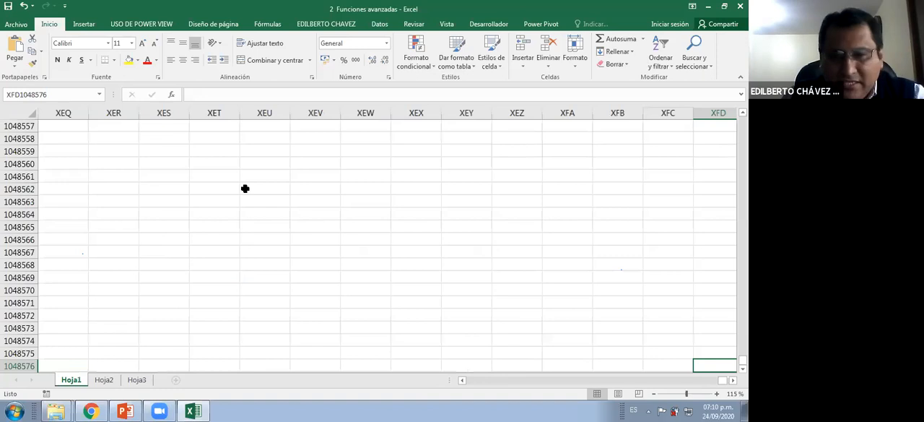
pyautogui.hotkey('ctrl', 'Right')
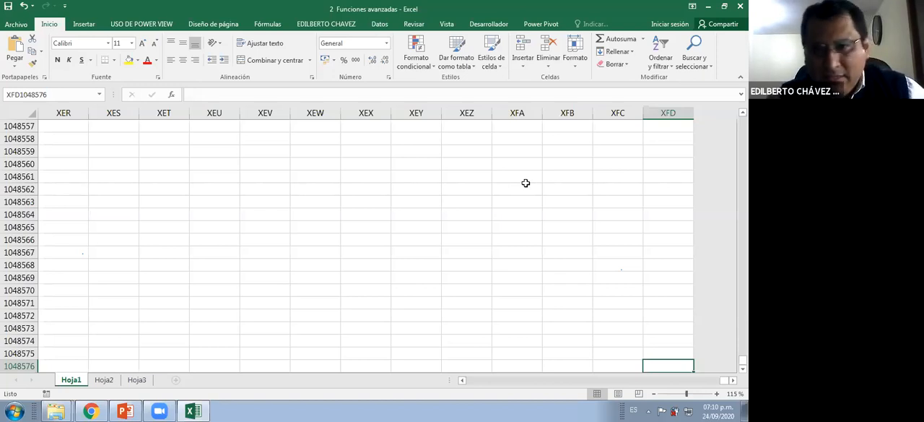
pyautogui.hotkey('ctrl', 'Up')
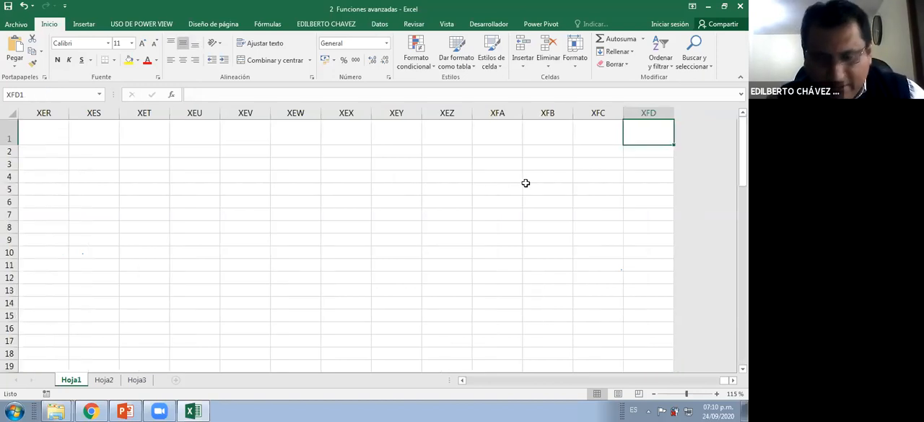
pyautogui.hotkey('ctrl', 'Left')
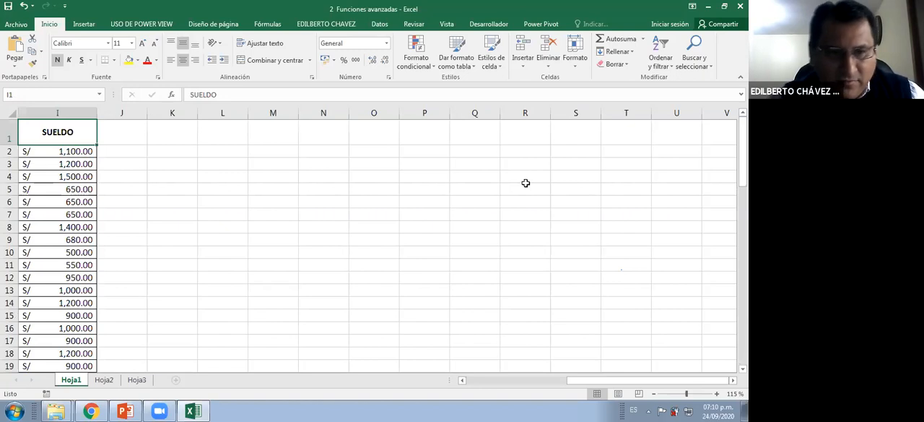
pyautogui.press('Left')
pyautogui.click(436, 201)
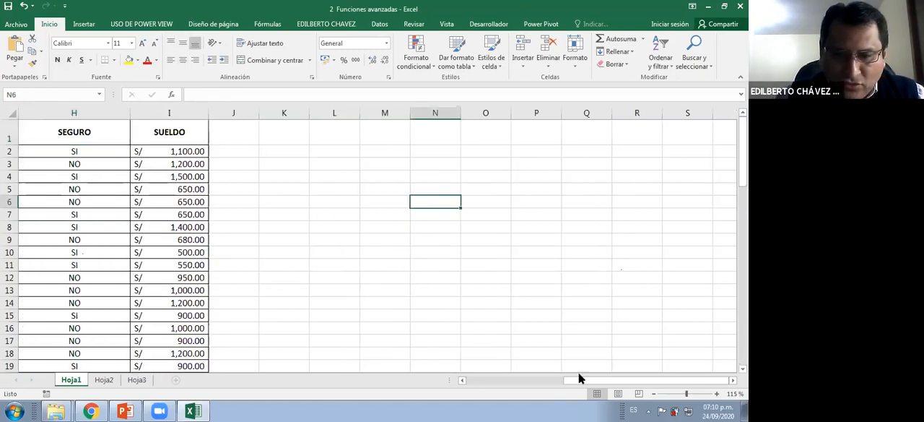
# Paste the opening text =SUMAR.SI.CONJUNTO( into I30, the sum for single Ventas employees with insurance
pyautogui.scroll(-7, 580, 378)
pyautogui.moveTo(580, 378); pyautogui.dragTo(502, 379)
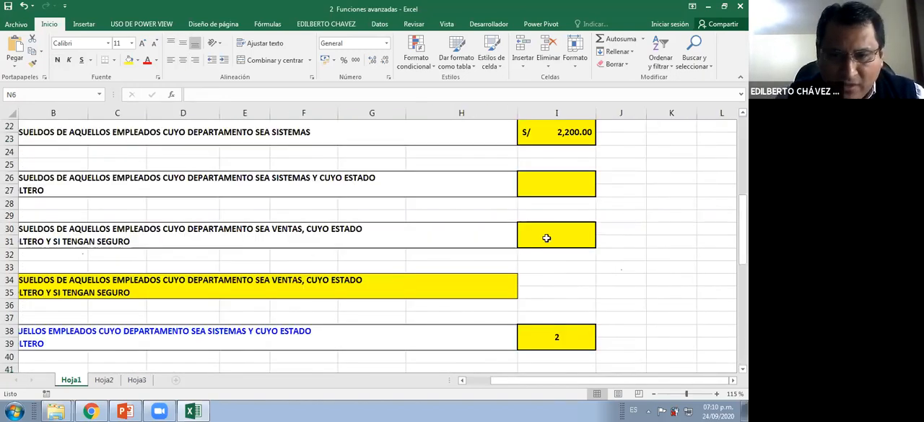
pyautogui.click(547, 238)
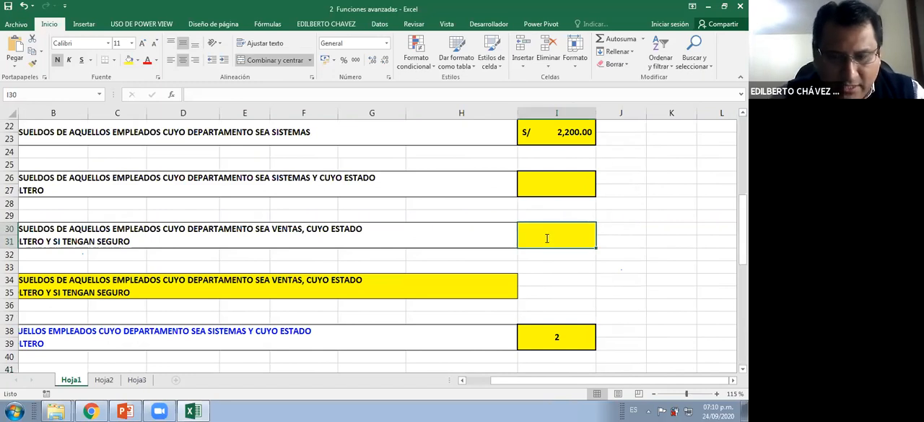
pyautogui.write('=SUMAR.SI.CONJUNTO(')
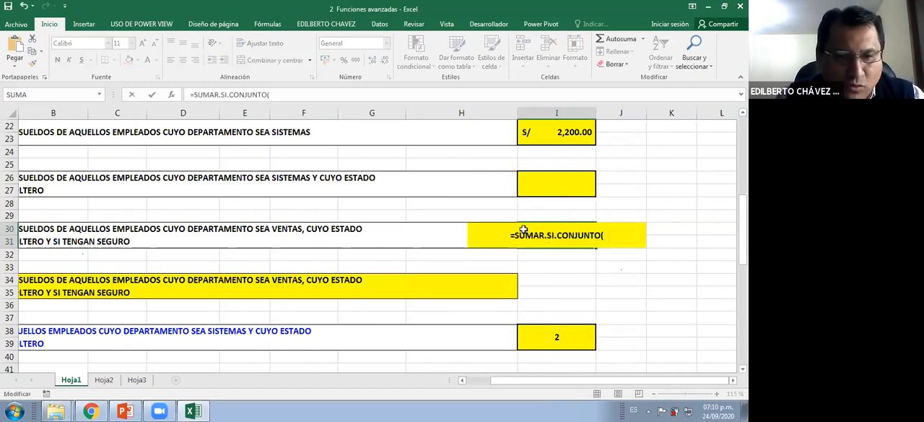
pyautogui.click(613, 236)
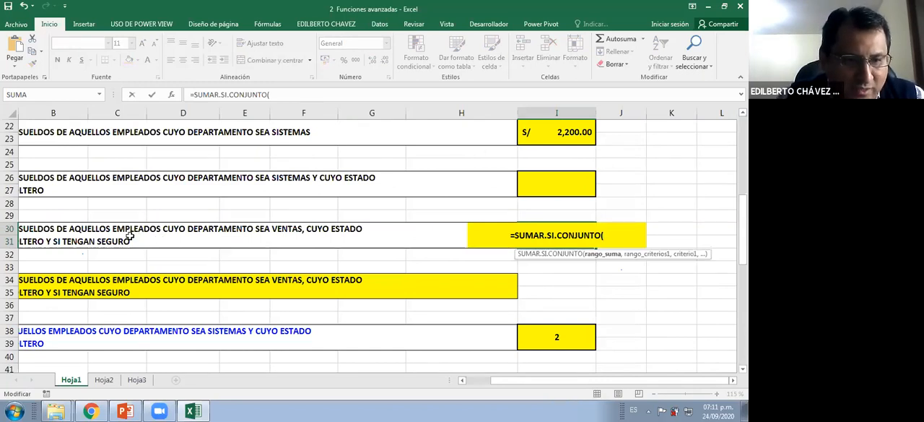
# Add the salary cells I2:I20 as the sum range of the SUMAR.SI.CONJUNTO formula, followed by a comma
pyautogui.moveTo(650, 386); pyautogui.dragTo(600, 380)
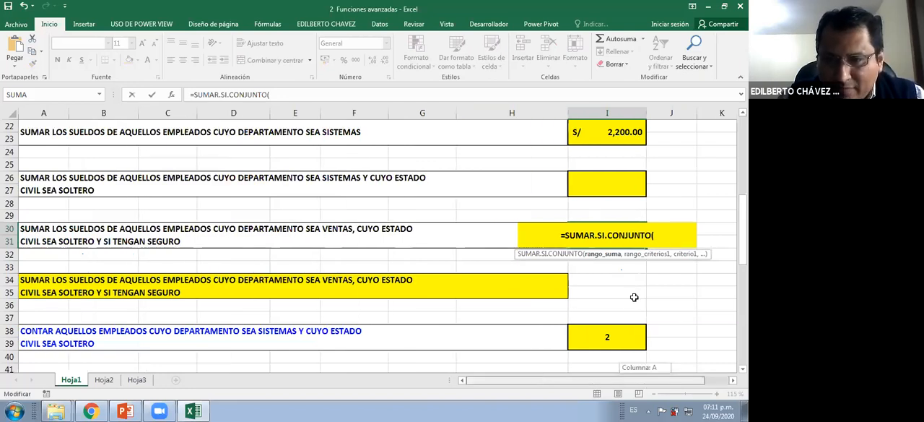
pyautogui.scroll(7, 643, 147)
pyautogui.click(644, 147)
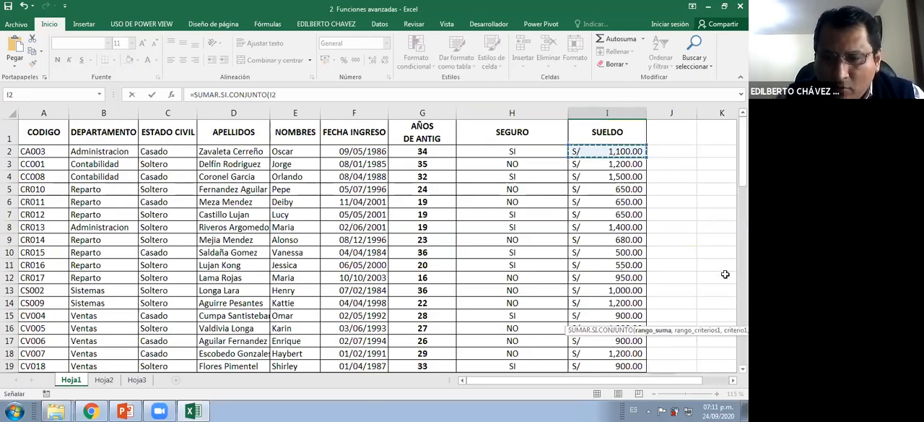
pyautogui.hotkey('ctrl', 'shift', 'Down')
pyautogui.scroll(-4, 695, 295)
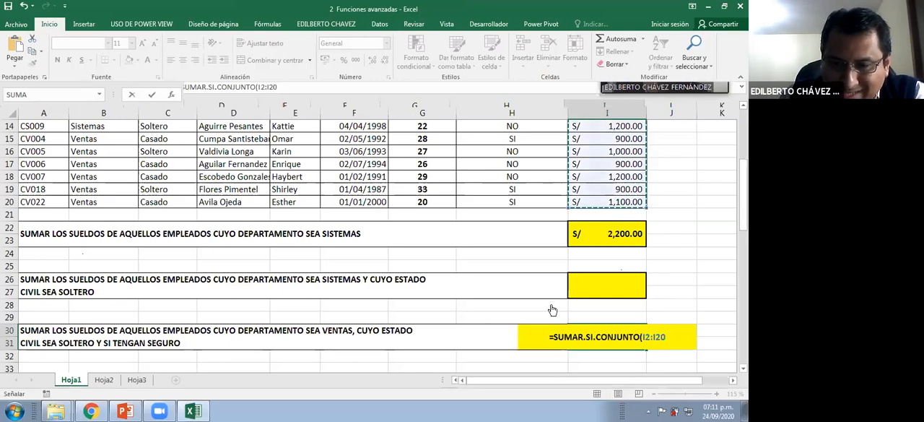
pyautogui.write(',')
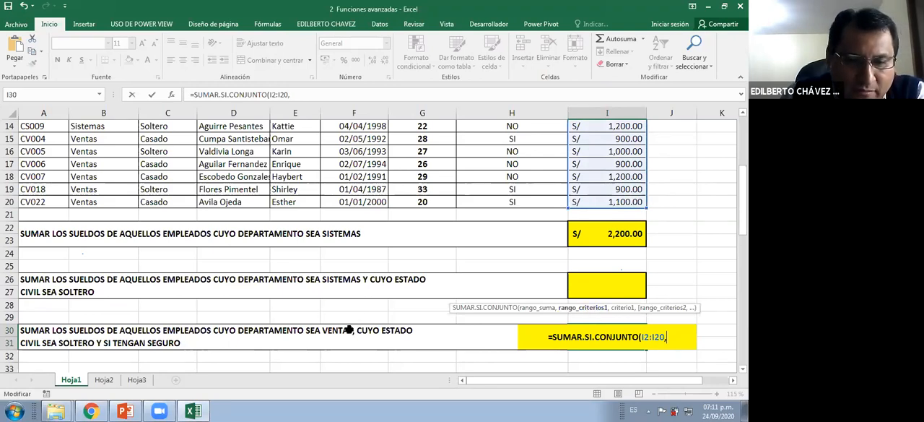
# Add the department cells B2:B20 as the first criteria range and the Ventas cell B19 as its criterion
pyautogui.scroll(-1, 319, 304)
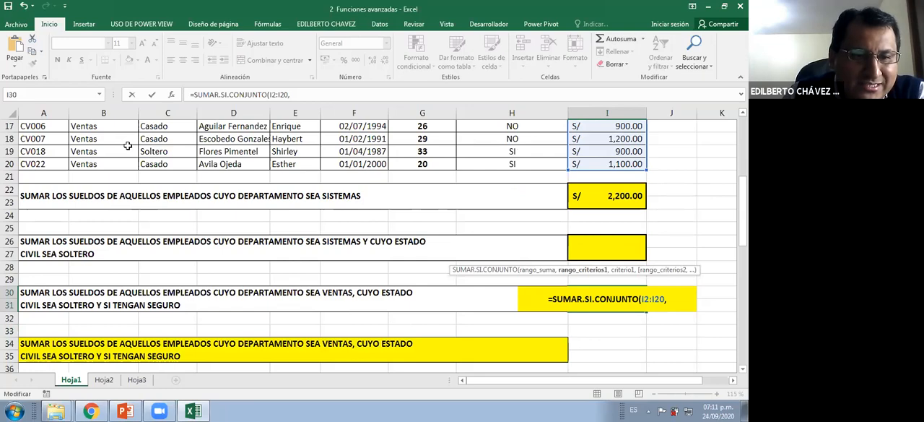
pyautogui.scroll(5, 124, 147)
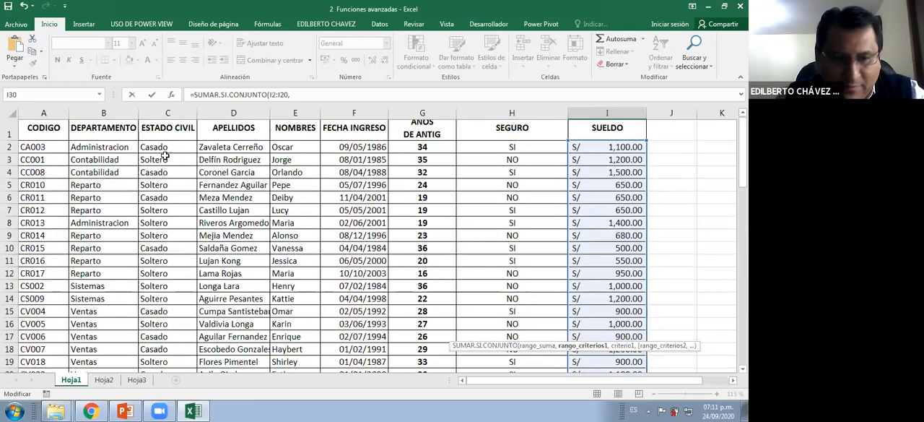
pyautogui.hotkey('ctrl', 'shift', 'Down')
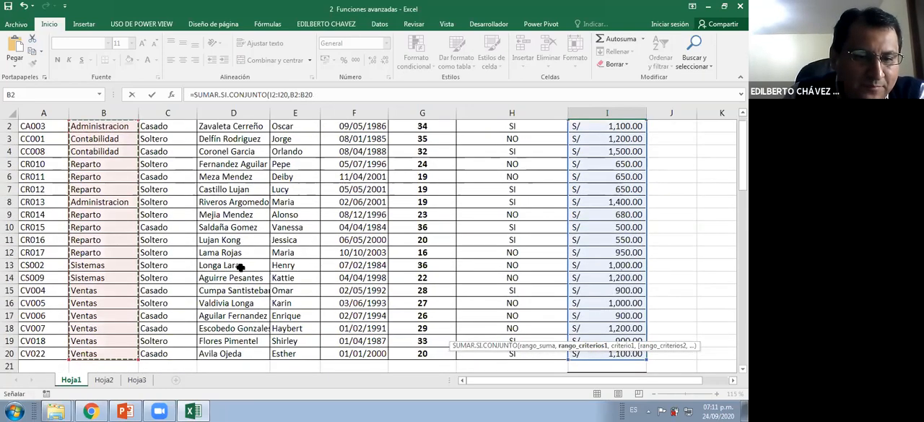
pyautogui.scroll(-3, 288, 126)
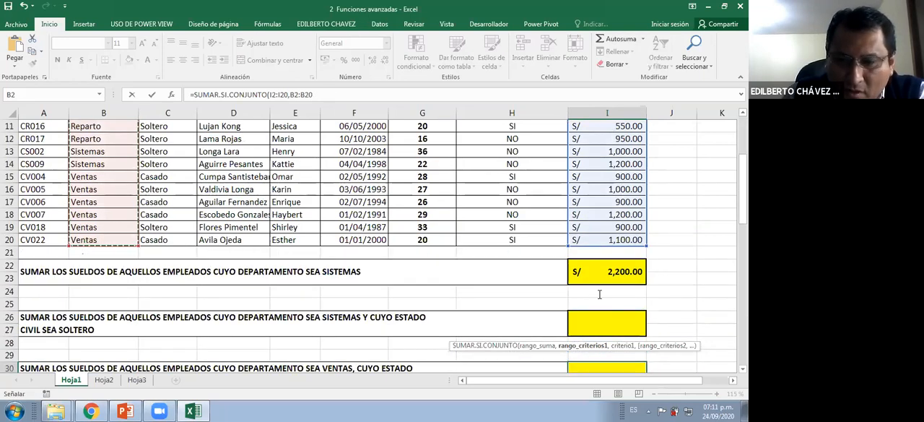
pyautogui.scroll(-2, 600, 294)
pyautogui.write(',')
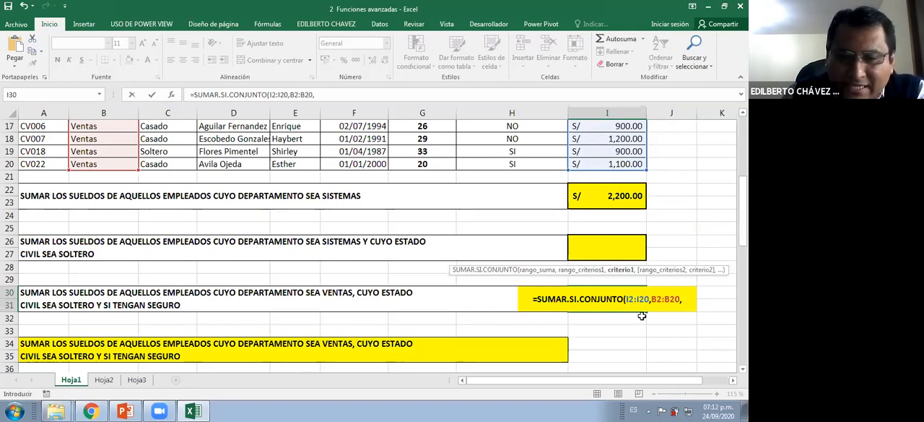
pyautogui.click(110, 151)
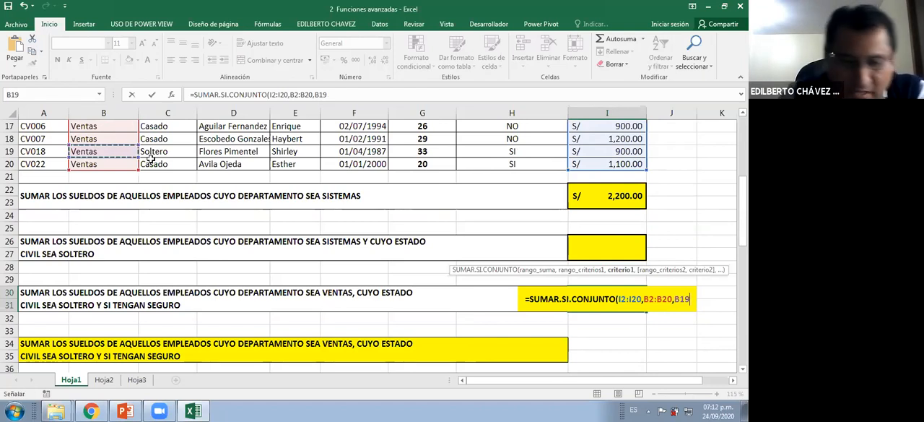
# Make the Ventas criterion absolute as $B$19 and add the marital status cells C2:C20 as the second criteria range, followed by a comma
pyautogui.press('F4')
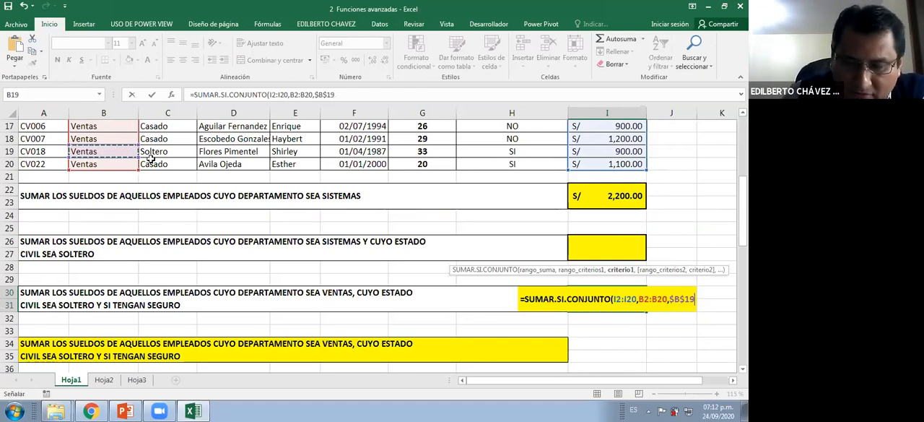
pyautogui.write(',')
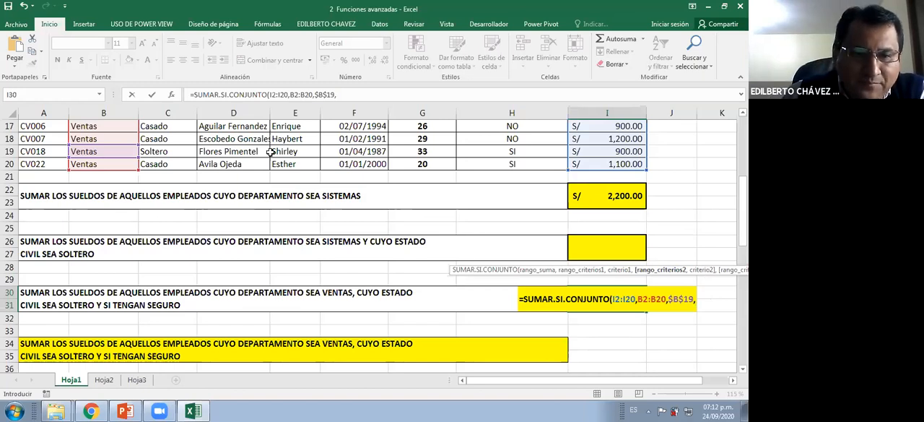
pyautogui.scroll(3, 270, 152)
pyautogui.scroll(3, 168, 149)
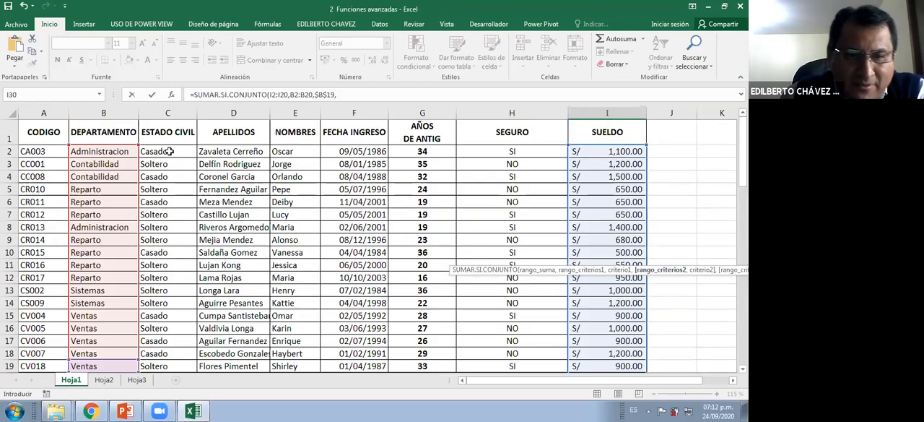
pyautogui.click(173, 152)
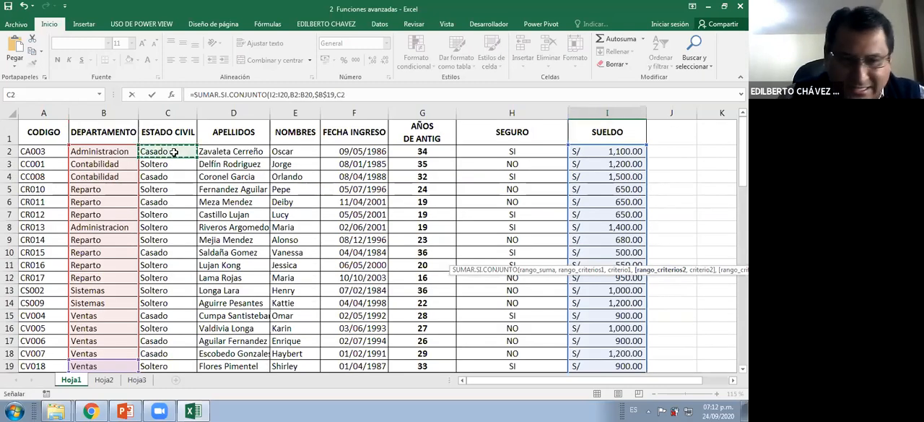
pyautogui.hotkey('ctrl', 'shift', 'Down')
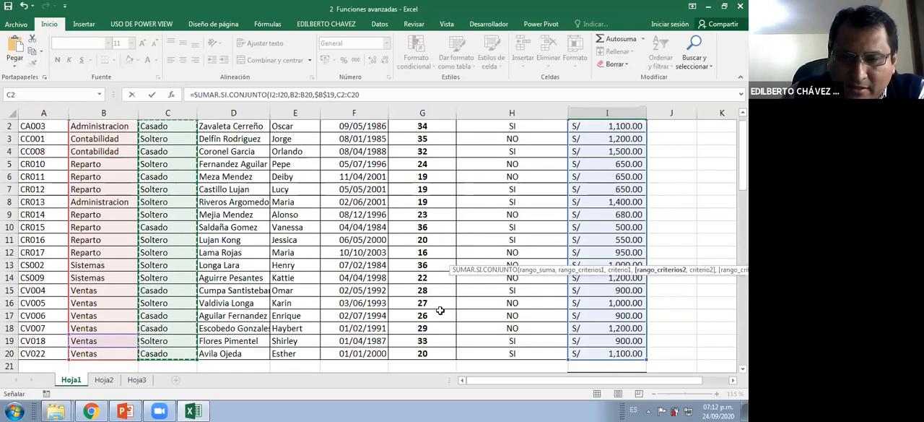
pyautogui.scroll(-5, 483, 329)
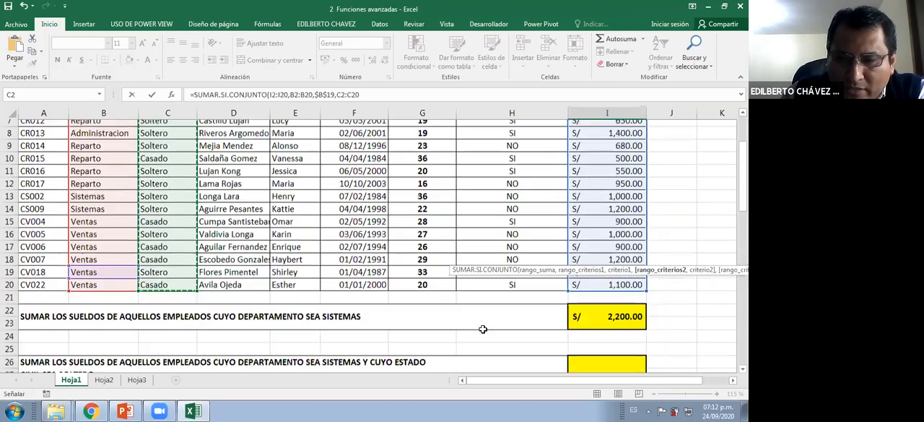
pyautogui.scroll(-1, 486, 329)
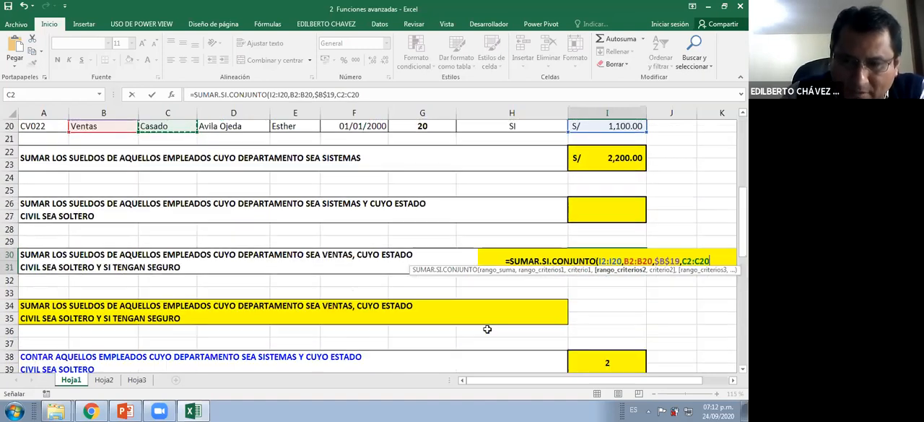
pyautogui.write(',')
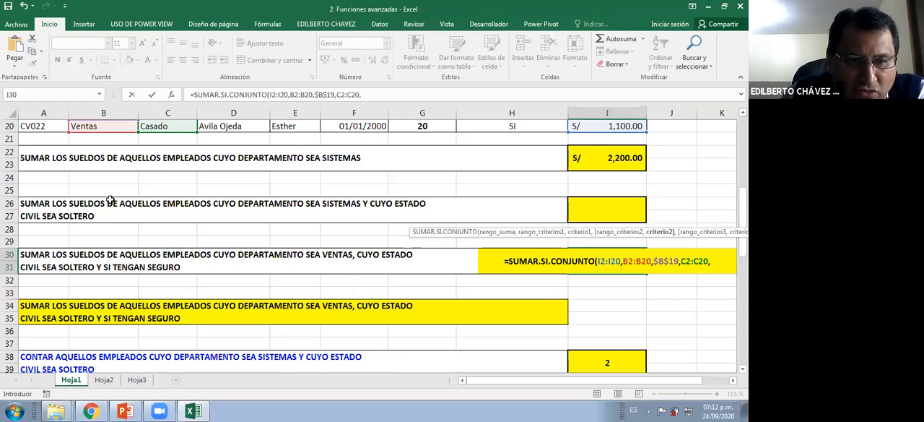
# Add the Soltero cell C19 as the second criterion with the absolute reference $C$19, followed by a comma
pyautogui.scroll(2, 175, 188)
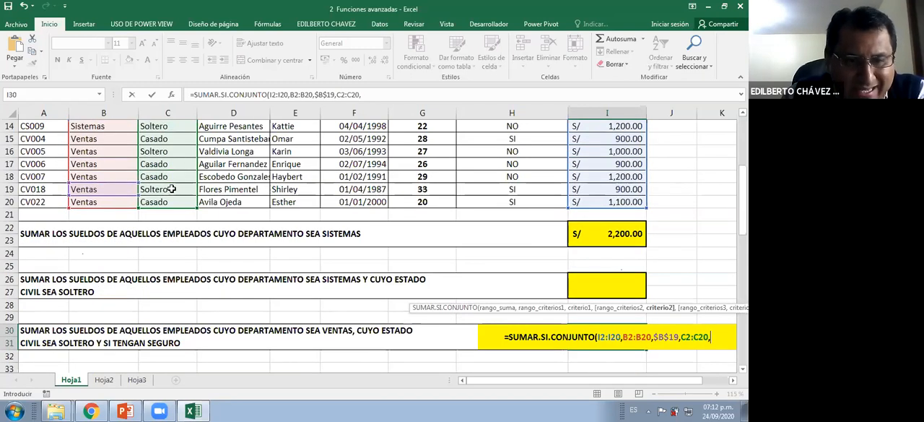
pyautogui.click(171, 188)
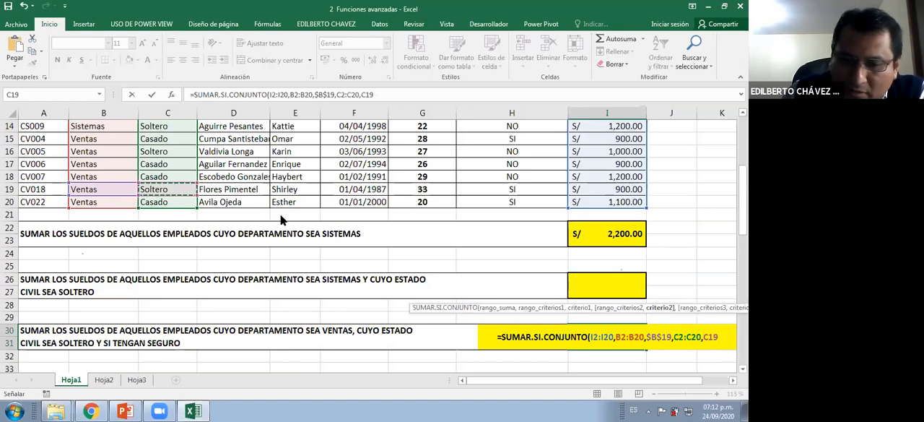
pyautogui.press('F4')
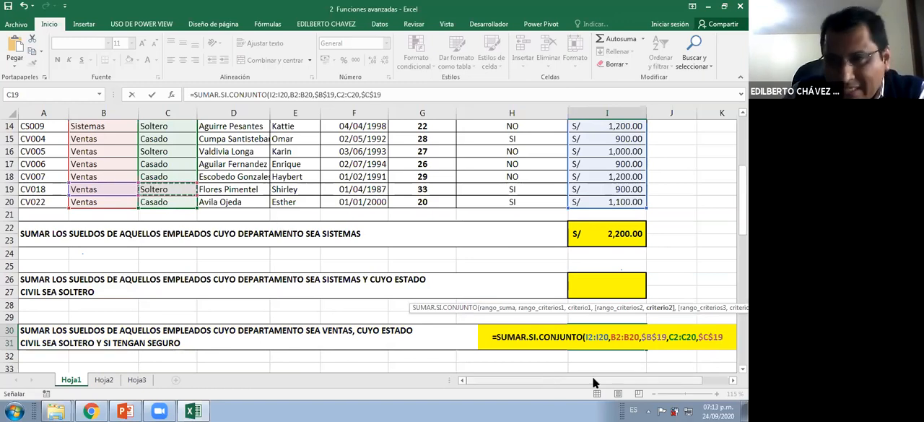
pyautogui.moveTo(592, 380); pyautogui.dragTo(595, 380)
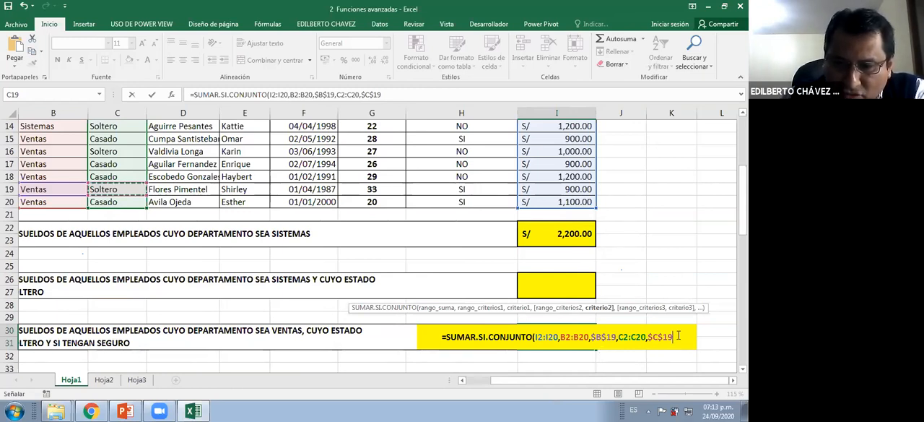
pyautogui.write(',')
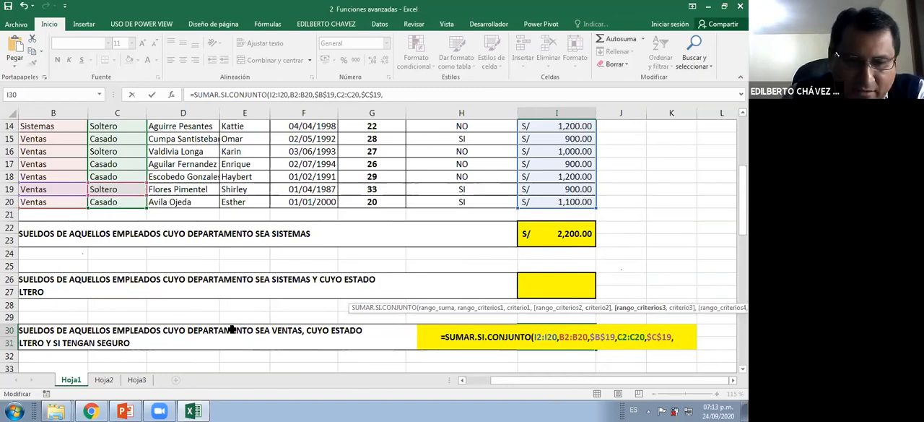
# Add the insurance cells H2:H20 as the third criteria range of the SUMAR.SI.CONJUNTO formula, followed by a comma
pyautogui.scroll(-1, 230, 329)
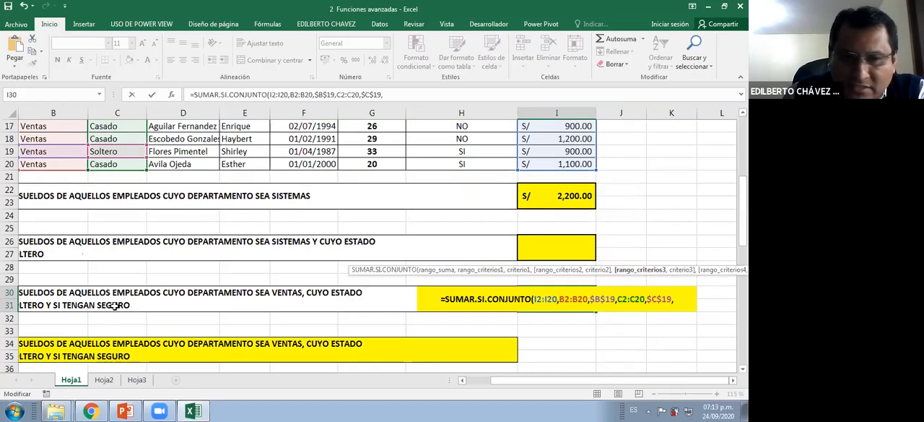
pyautogui.scroll(2, 111, 307)
pyautogui.scroll(3, 495, 256)
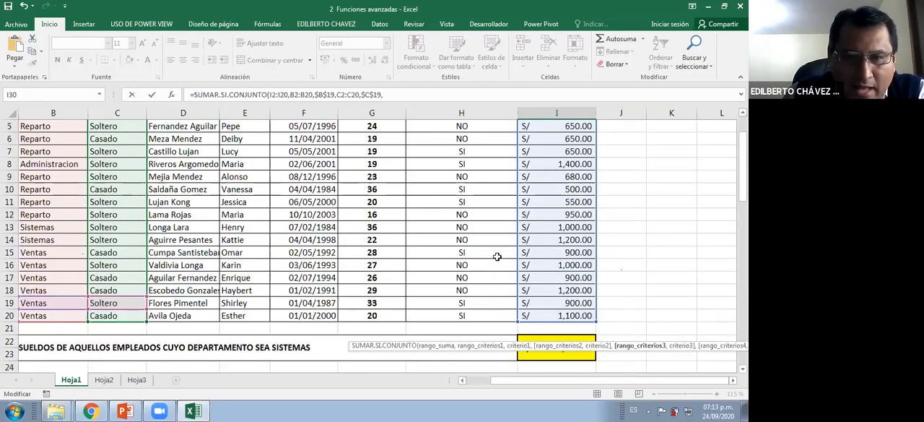
pyautogui.scroll(1, 476, 153)
pyautogui.click(494, 153)
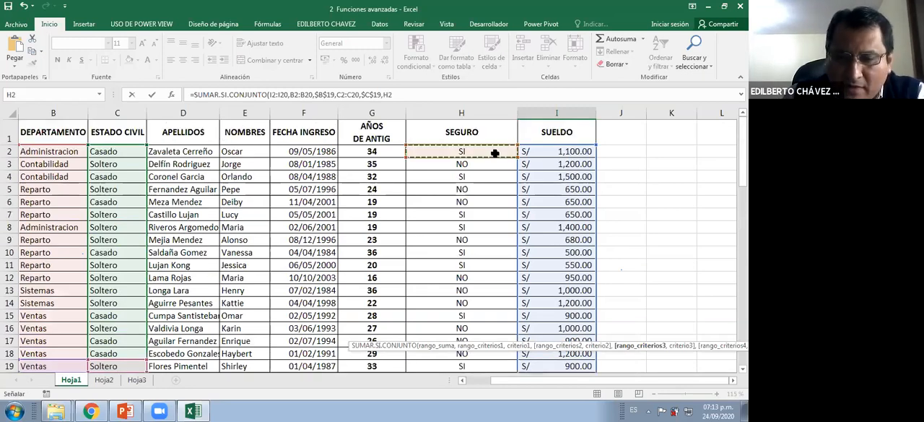
pyautogui.hotkey('ctrl', 'shift', 'Down')
pyautogui.scroll(-4, 593, 310)
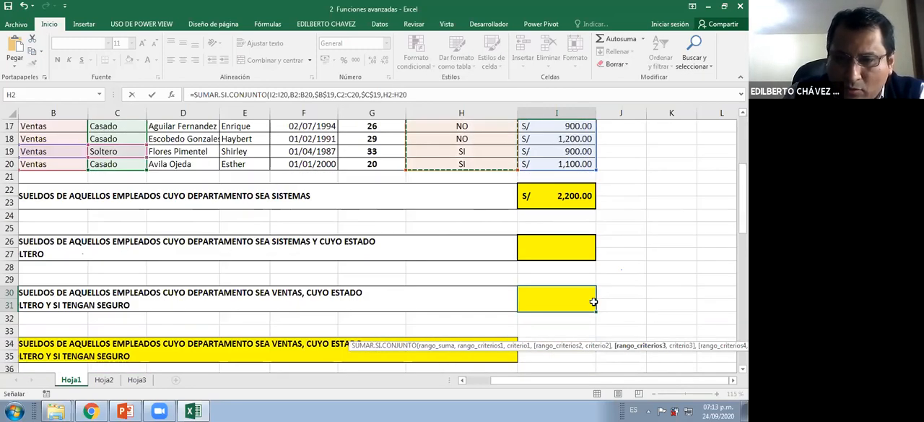
pyautogui.scroll(-4, 592, 300)
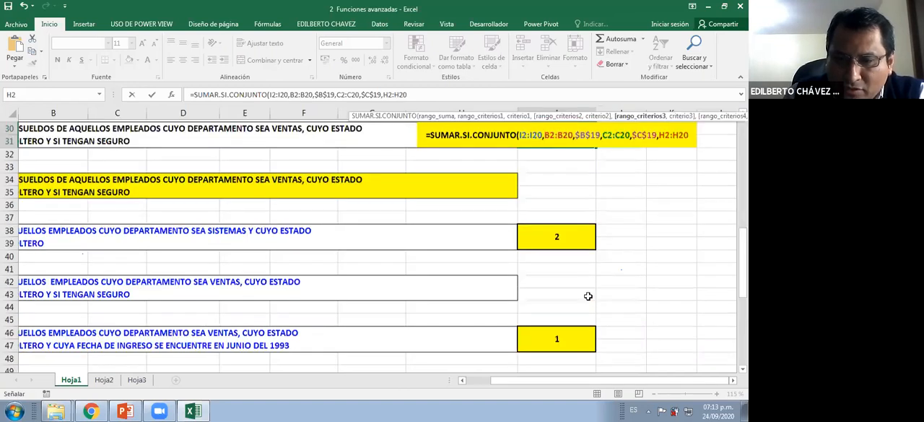
pyautogui.scroll(-5, 589, 296)
pyautogui.scroll(5, 587, 291)
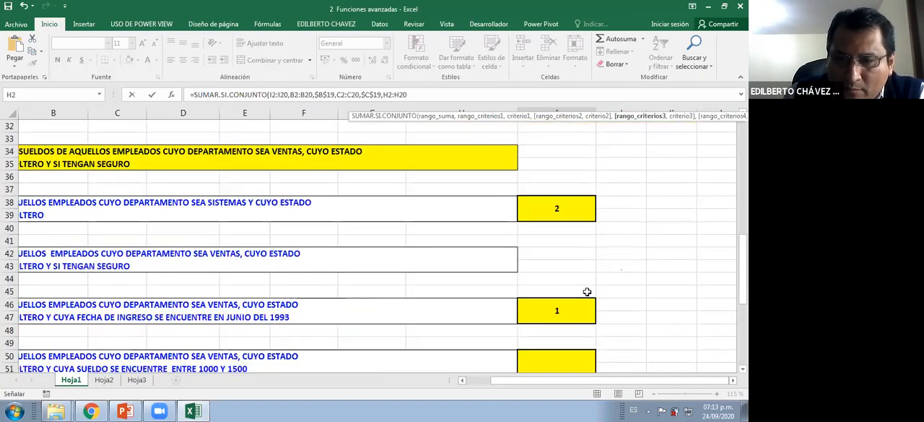
pyautogui.scroll(-3, 585, 292)
pyautogui.scroll(-5, 585, 291)
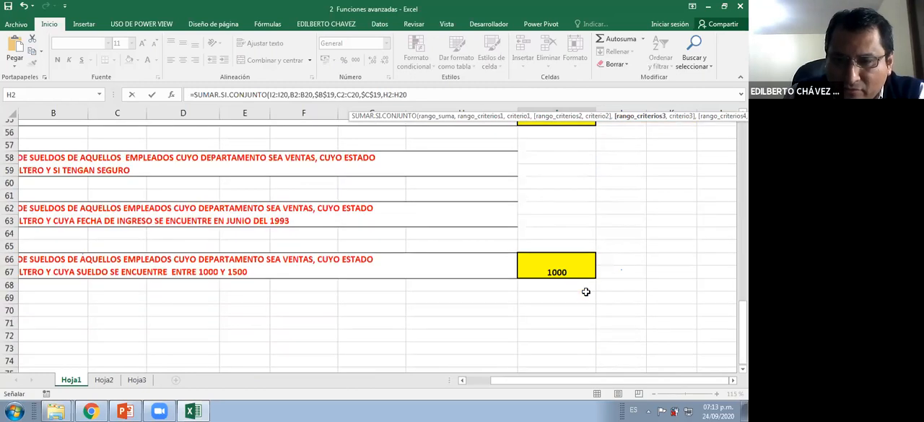
pyautogui.scroll(10, 586, 292)
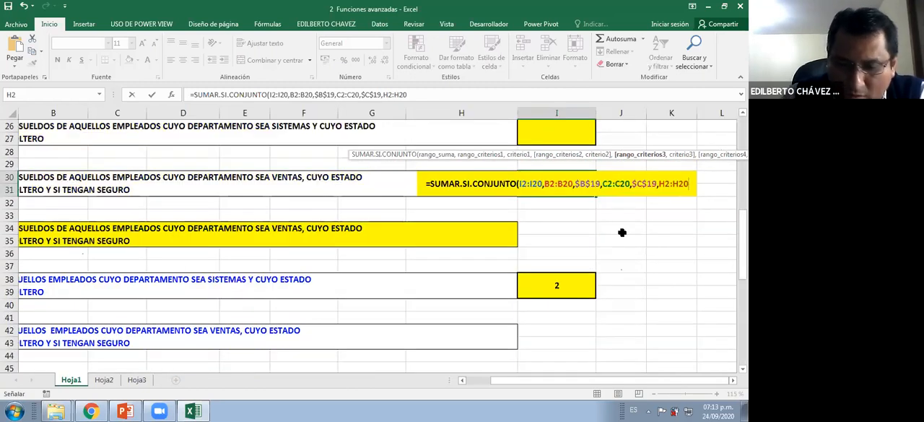
pyautogui.write(',')
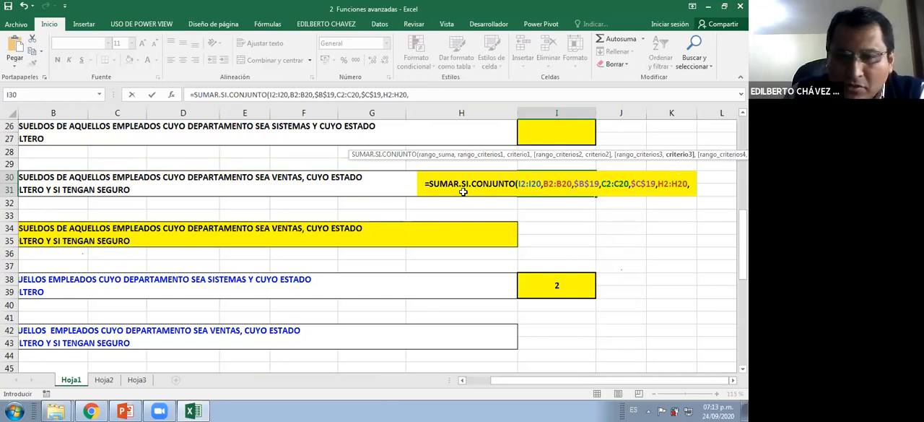
# Add the SI cell H11 as the third criterion with the absolute reference $H$11, then close and enter the formula
pyautogui.scroll(1, 463, 191)
pyautogui.scroll(5, 463, 164)
pyautogui.click(463, 164)
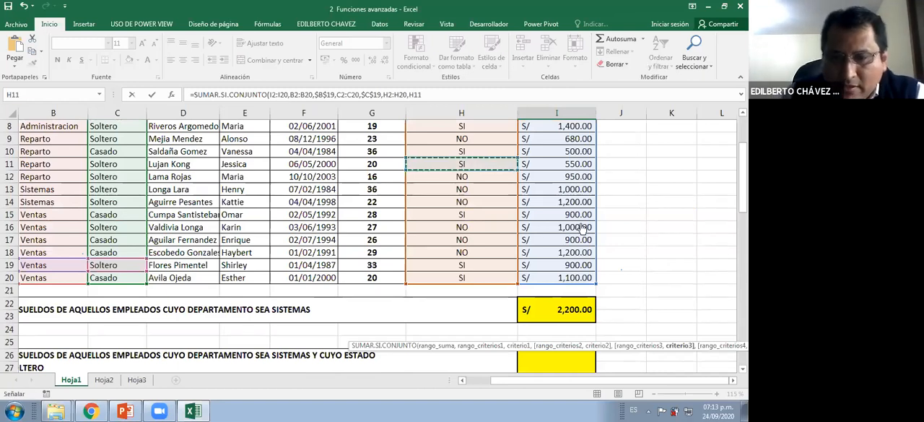
pyautogui.press('F4')
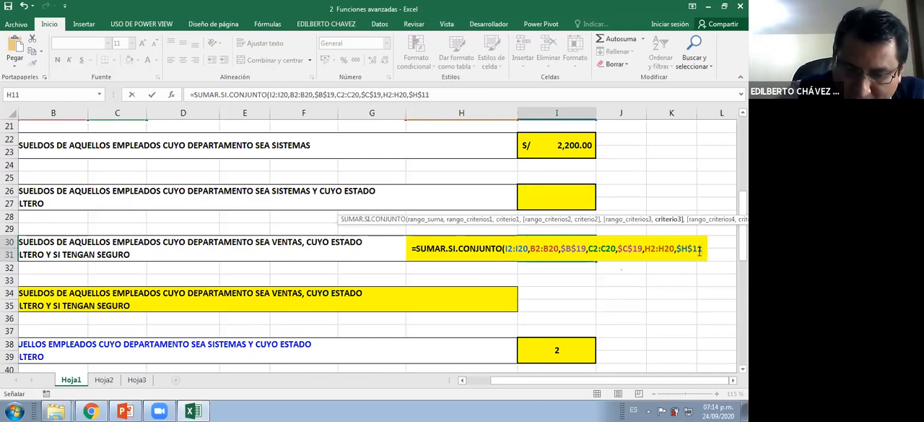
pyautogui.write(')')
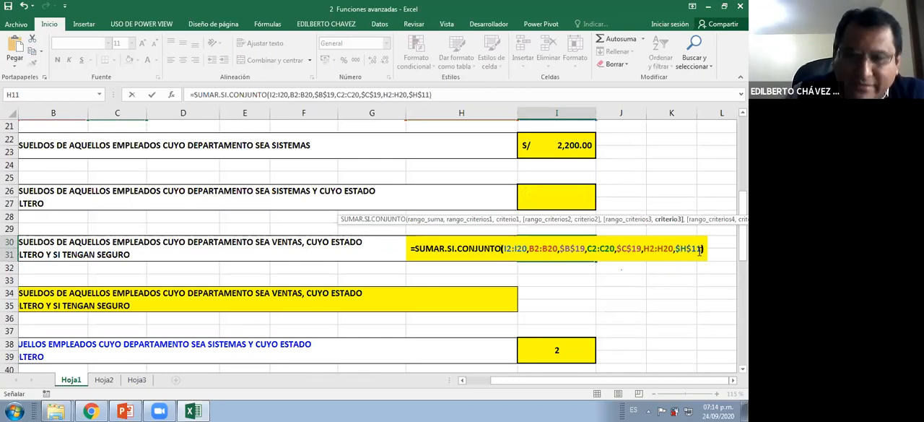
pyautogui.press('Return')
# Apply the accounting currency format to the salary sum in I30
pyautogui.click(573, 250)
pyautogui.click(326, 60)
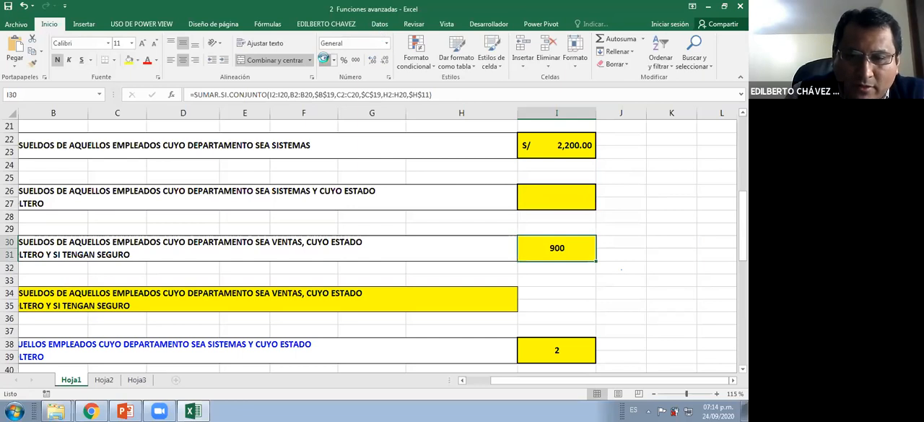
pyautogui.click(454, 299)
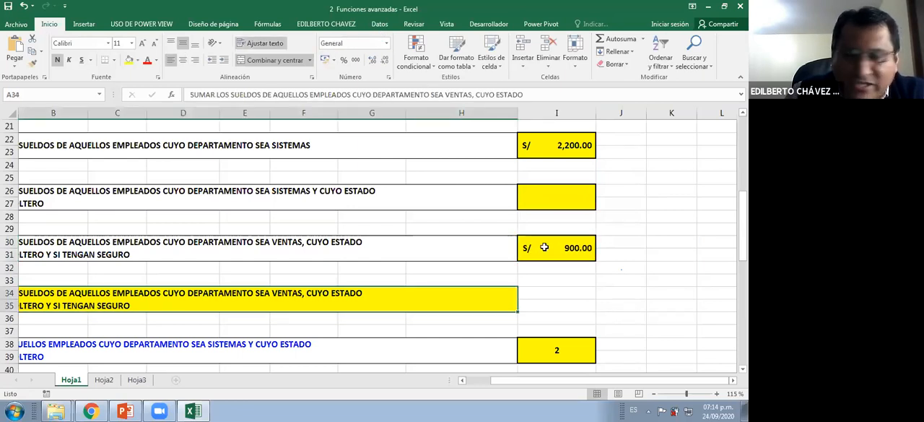
pyautogui.click(545, 247)
# Review the remaining counting and average salary exercises below the sums, down to row 67, and select the exercise in A50
pyautogui.scroll(-2, 543, 244)
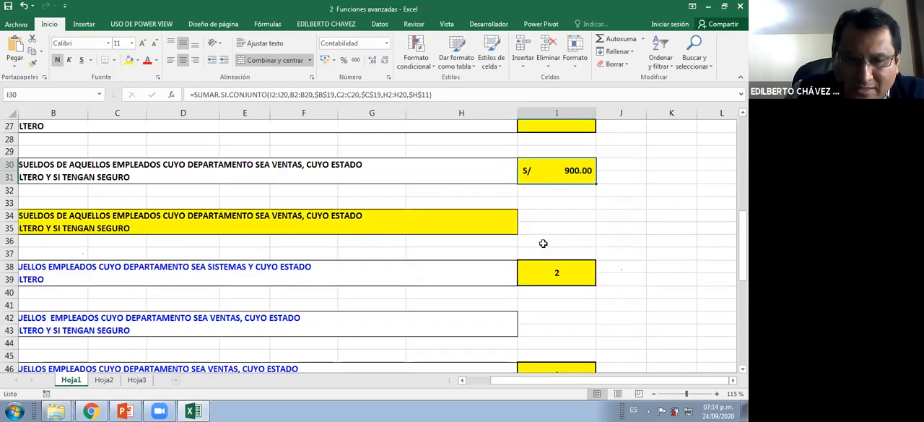
pyautogui.scroll(-2, 543, 244)
pyautogui.scroll(-3, 543, 243)
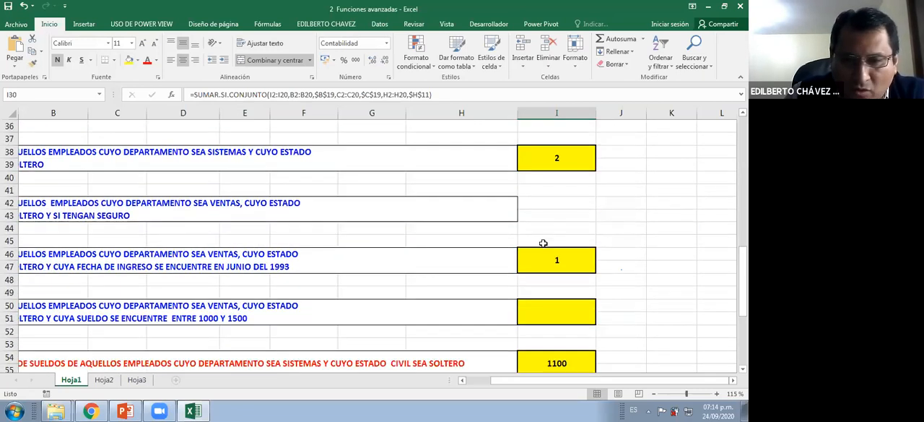
pyautogui.moveTo(552, 381); pyautogui.dragTo(406, 380)
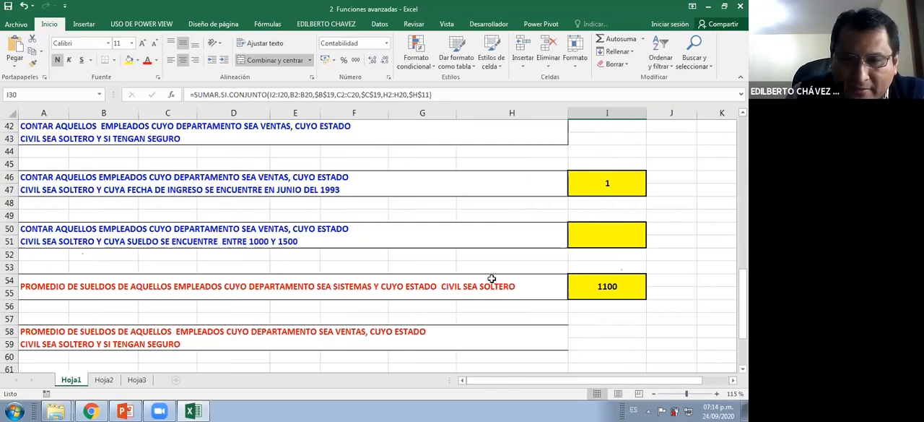
pyautogui.scroll(1, 492, 278)
pyautogui.scroll(-4, 492, 277)
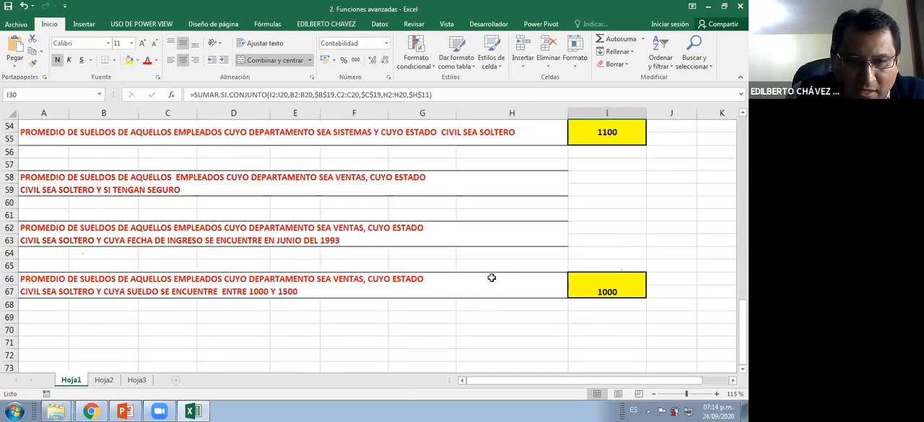
pyautogui.scroll(4, 491, 278)
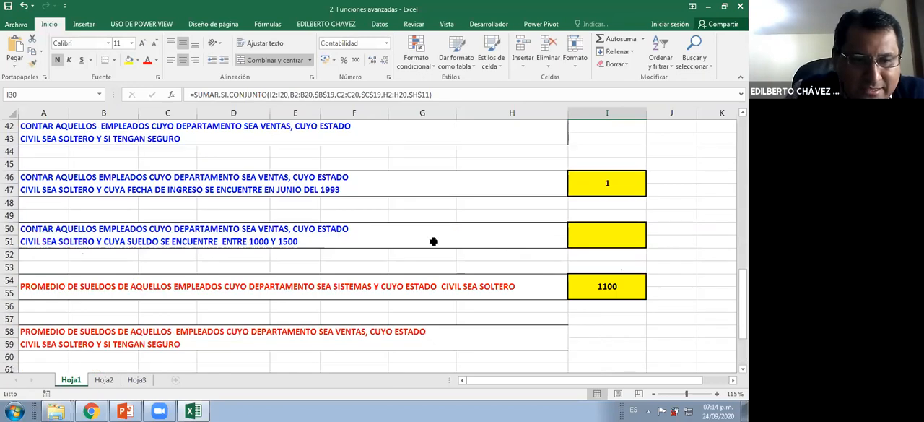
pyautogui.click(428, 238)
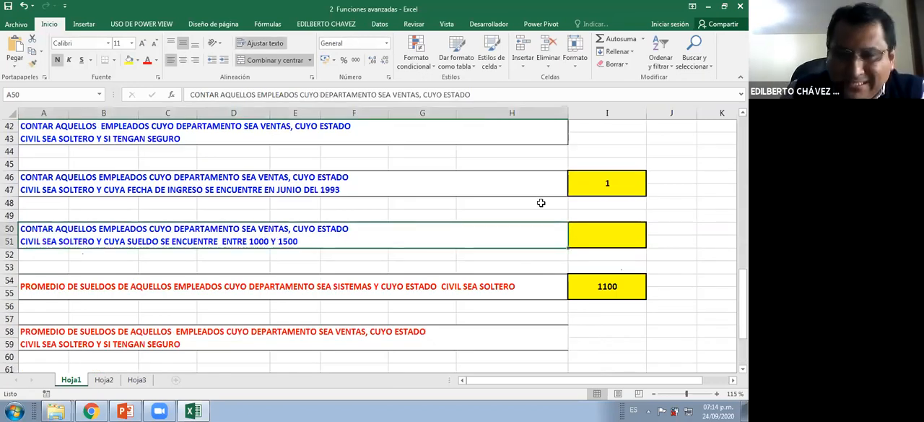
# Clear the answer cell I46 for single Ventas employees hired in June 1993, and select the exercise text in A50
pyautogui.click(609, 182)
pyautogui.press('Delete')
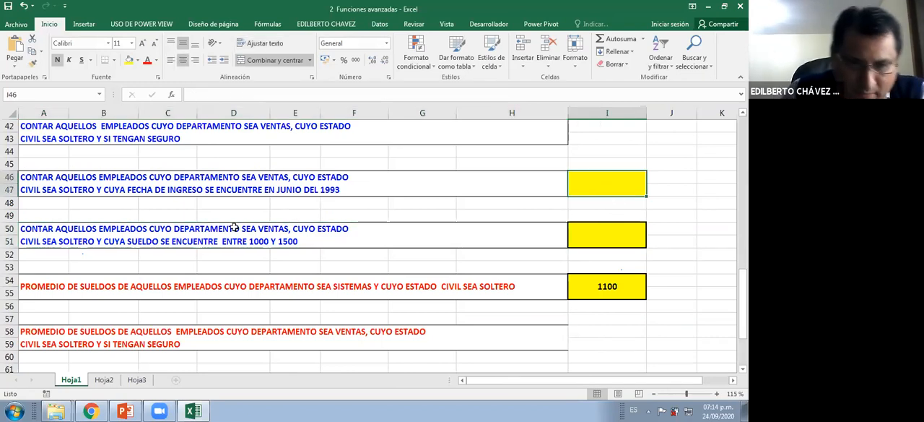
pyautogui.click(301, 242)
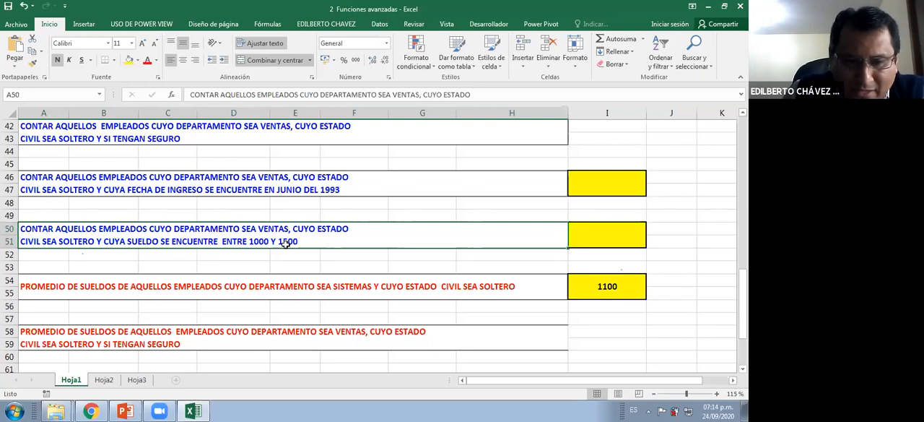
# Review the sum, count and average exercises on Hoja1, and select the exercise text in A46 about employees hired in June 1993
pyautogui.scroll(-7, 282, 242)
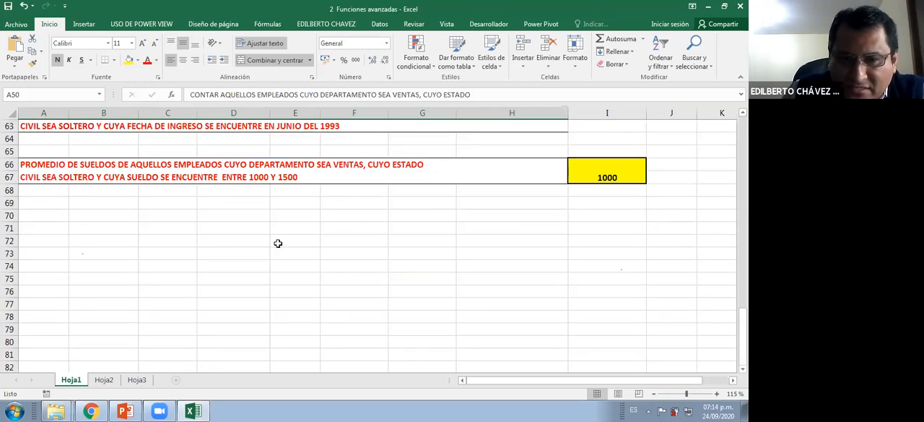
pyautogui.scroll(12, 278, 241)
pyautogui.scroll(1, 287, 280)
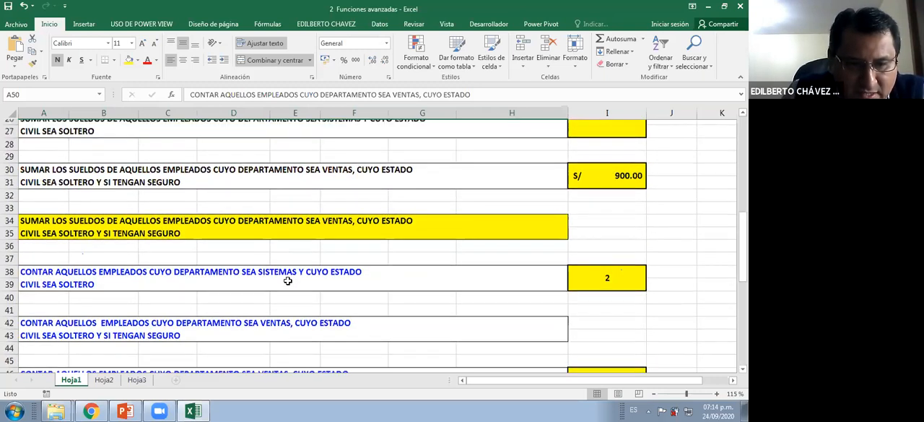
pyautogui.scroll(-2, 286, 278)
pyautogui.scroll(-1, 306, 219)
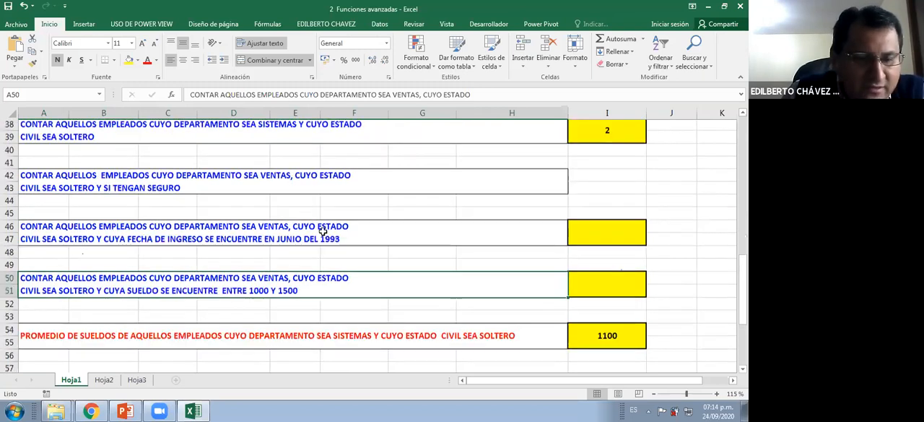
pyautogui.scroll(-1, 323, 230)
pyautogui.click(323, 230)
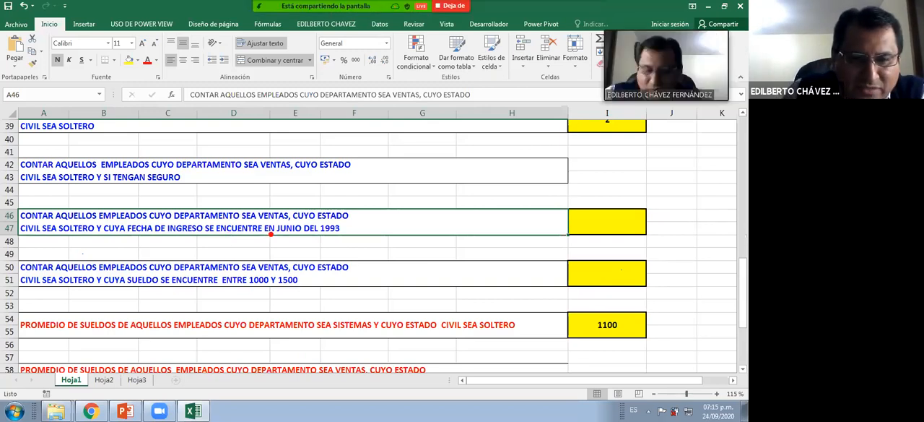
# Mark the June, SOLTERO and VENTAS criteria and the start of the A46 exercise in red on screen, and clear the annotations
pyautogui.moveTo(288, 236); pyautogui.dragTo(321, 236)
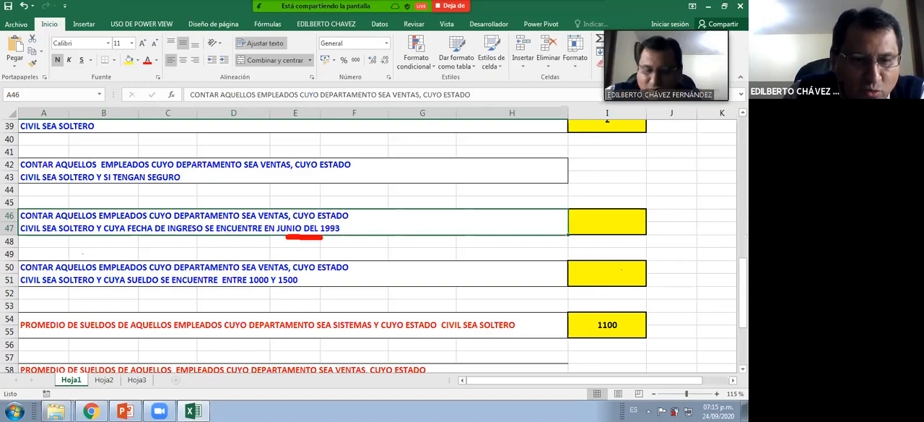
pyautogui.moveTo(66, 235); pyautogui.dragTo(97, 235)
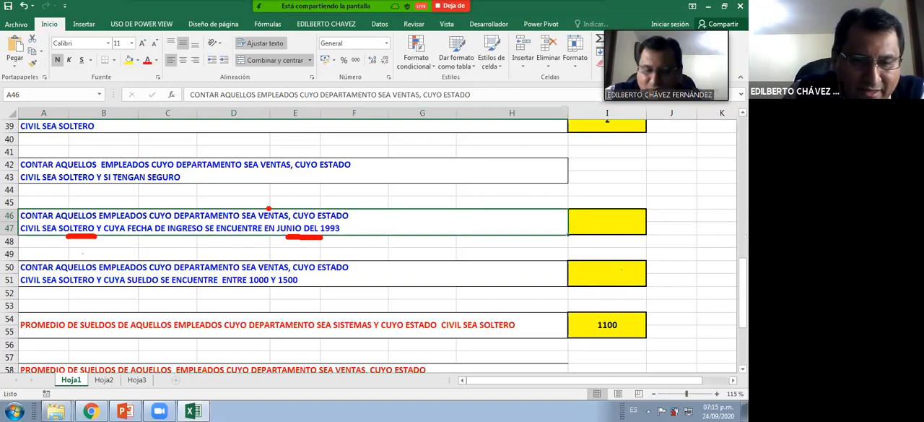
pyautogui.moveTo(258, 206); pyautogui.dragTo(281, 206)
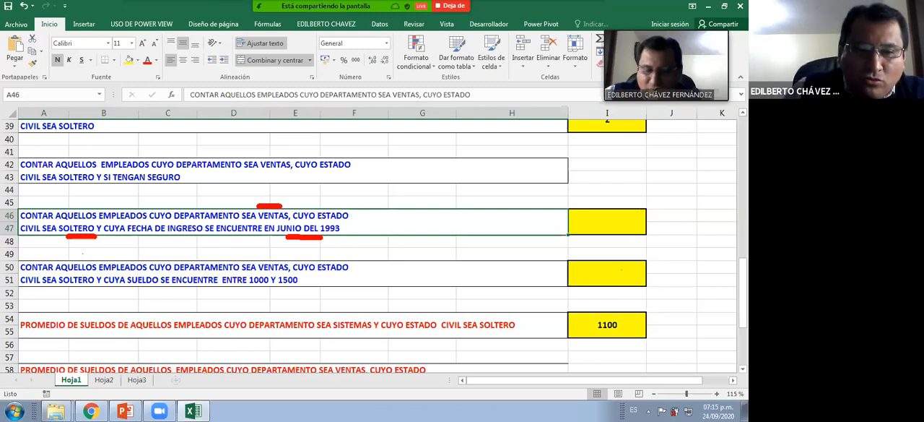
pyautogui.moveTo(41, 175); pyautogui.dragTo(36, 214)
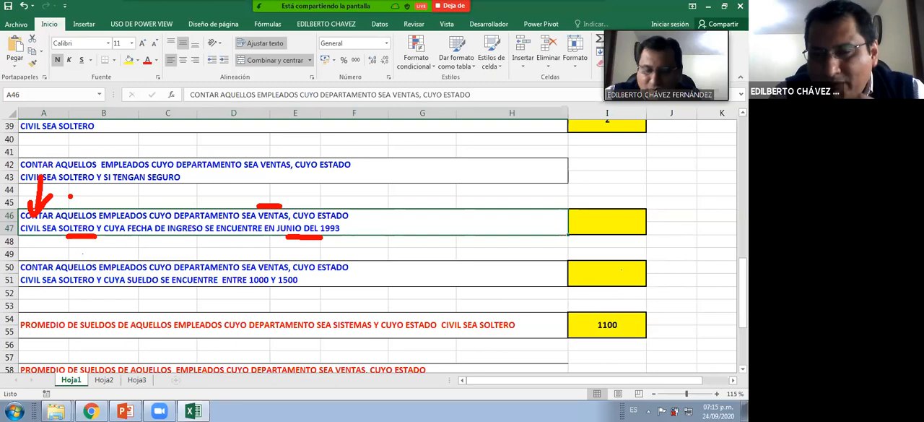
pyautogui.press('Escape')
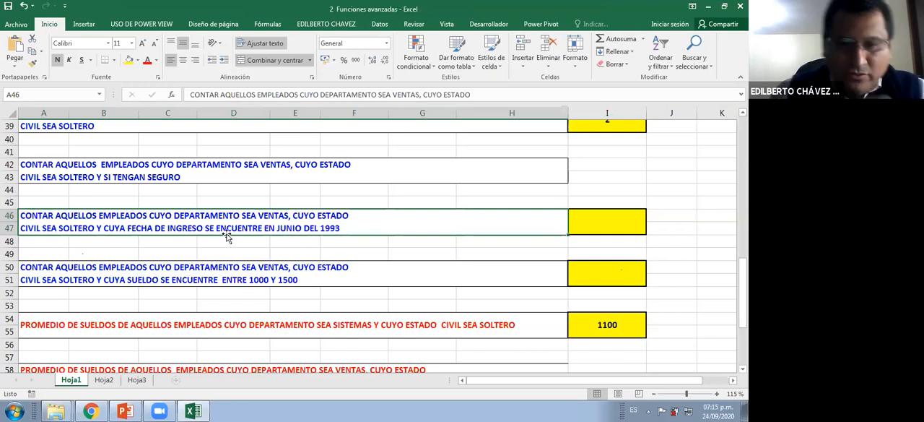
# Start a CONTAR.SI.CONJUNTO formula in the answer cell I46
pyautogui.click(611, 225)
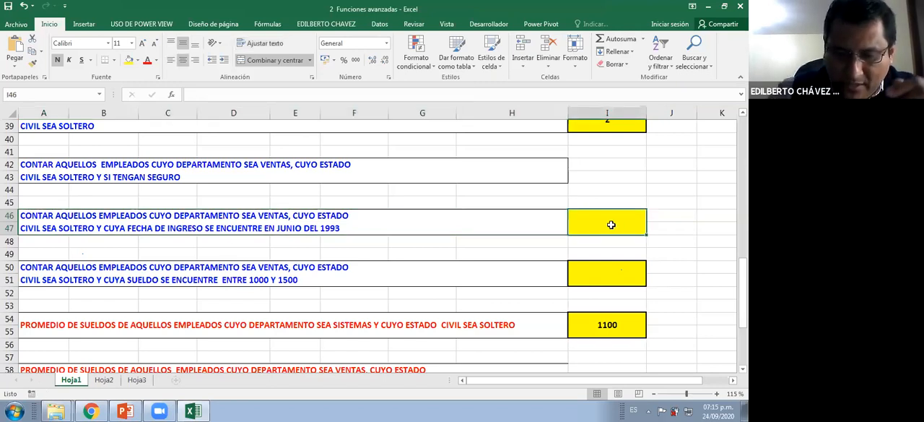
pyautogui.write('=CONTAR')
pyautogui.press('Down')
pyautogui.press('Down')
pyautogui.press('Down')
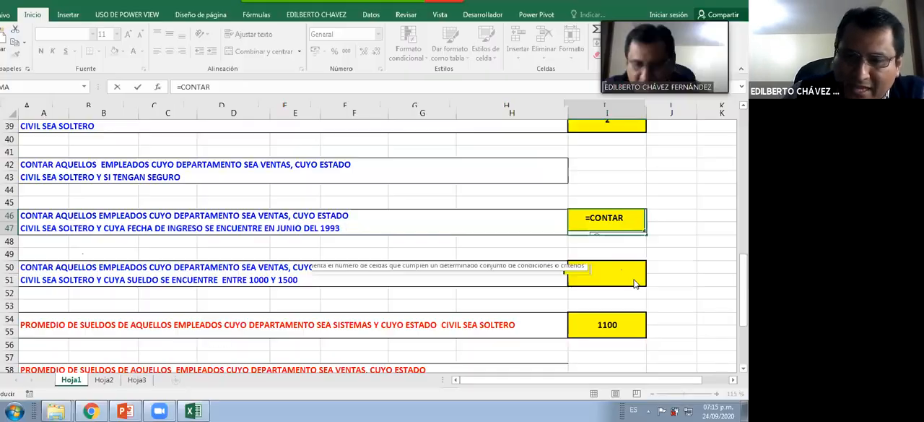
pyautogui.doubleClick(633, 268)
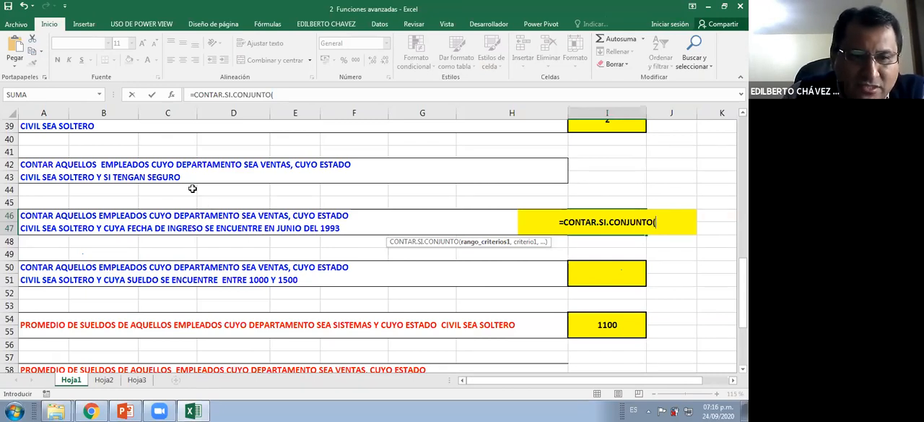
# Add the department column B2:B20 as the first criteria range of the count formula
pyautogui.scroll(7, 192, 188)
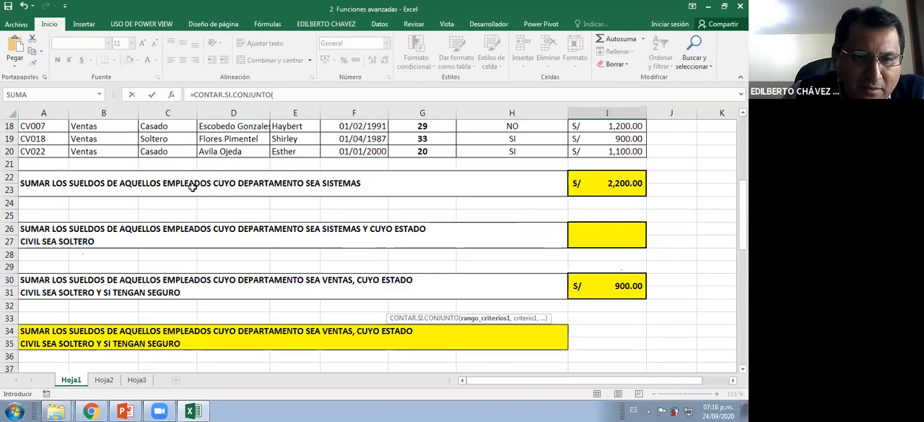
pyautogui.scroll(6, 115, 152)
pyautogui.click(115, 152)
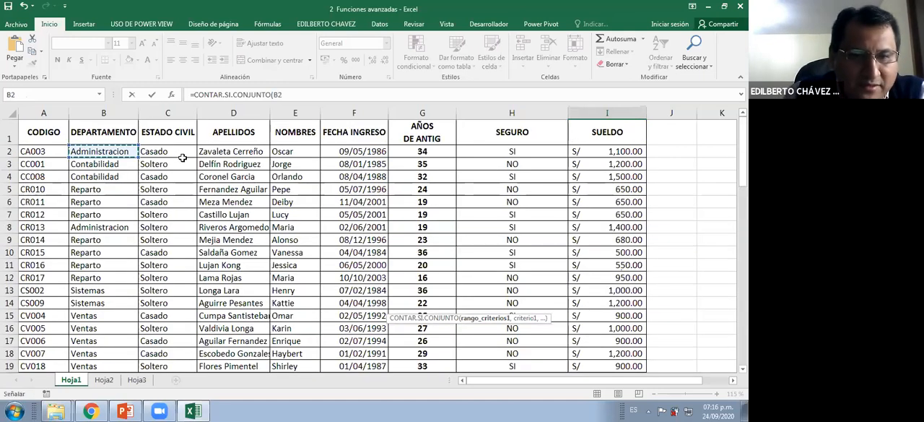
pyautogui.hotkey('ctrl', 'shift', 'Down')
pyautogui.scroll(-1, 604, 330)
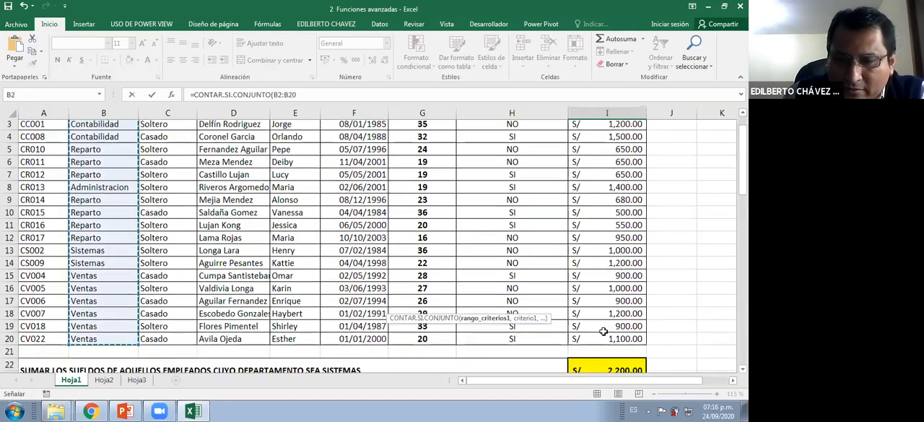
pyautogui.scroll(-6, 604, 331)
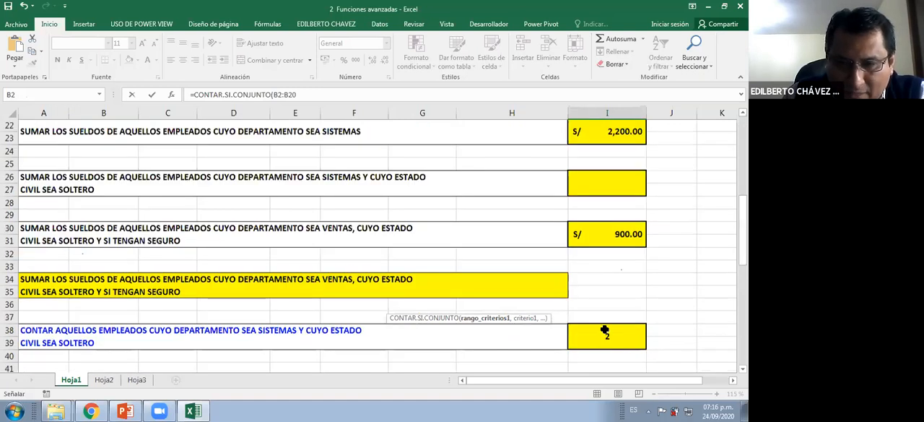
pyautogui.scroll(-4, 605, 331)
pyautogui.write(',')
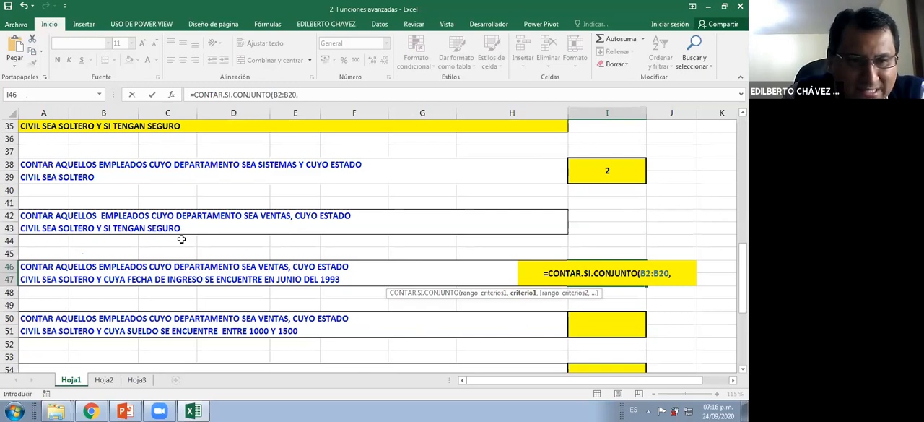
# Add the Ventas cell B18 as the first criterion with the absolute reference $B$18
pyautogui.scroll(6, 122, 195)
pyautogui.scroll(1, 95, 179)
pyautogui.click(101, 177)
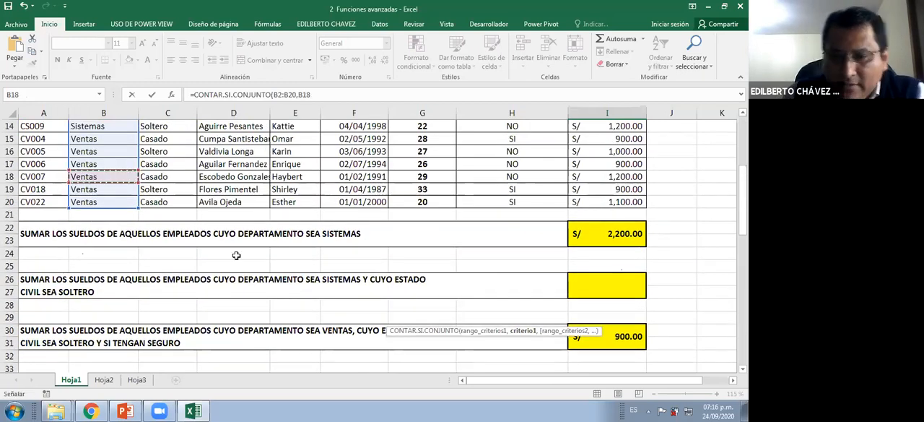
pyautogui.press('F4')
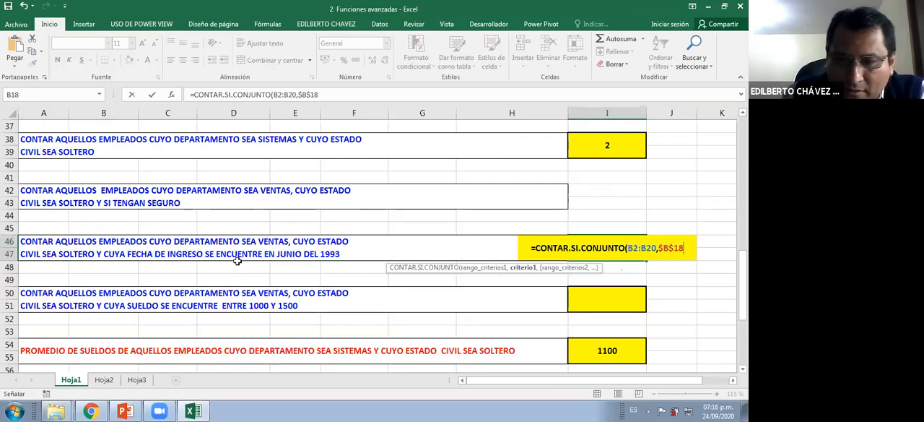
pyautogui.write(',')
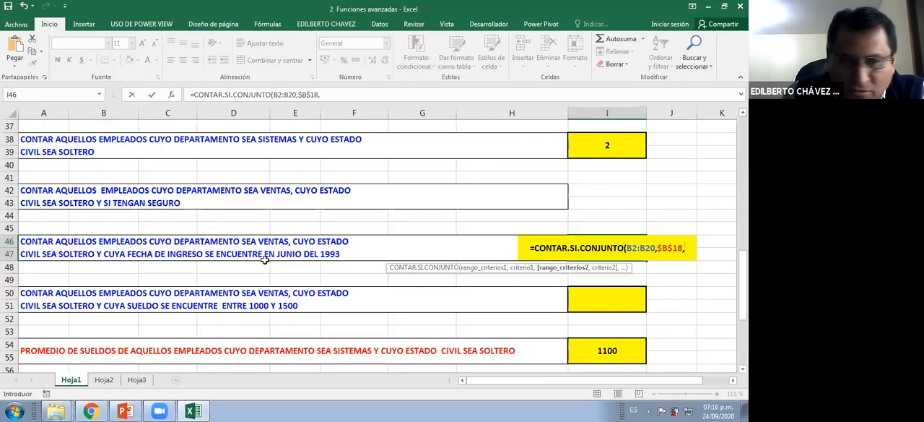
# Add the marital status column C2:C20 as the second criteria range
pyautogui.scroll(4, 248, 226)
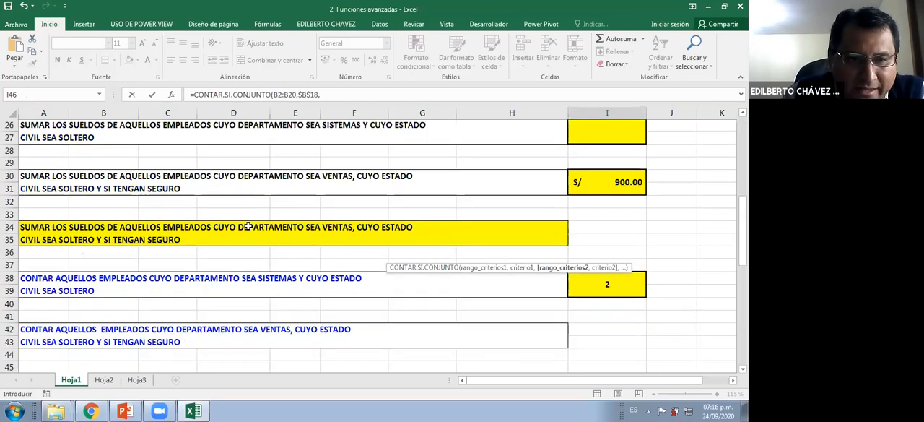
pyautogui.scroll(8, 177, 155)
pyautogui.click(174, 151)
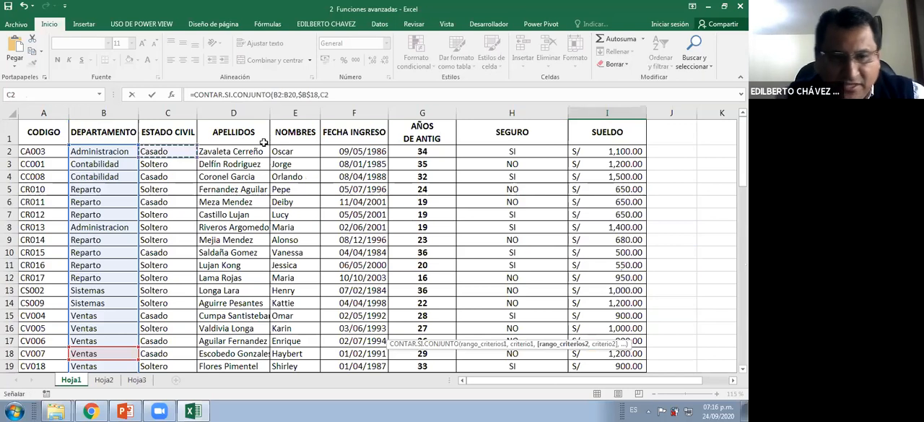
pyautogui.hotkey('ctrl', 'shift', 'Down')
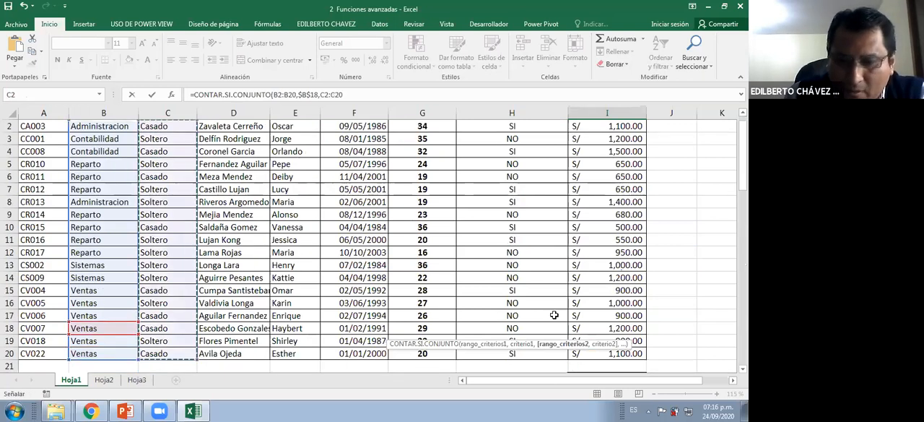
pyautogui.scroll(-4, 554, 315)
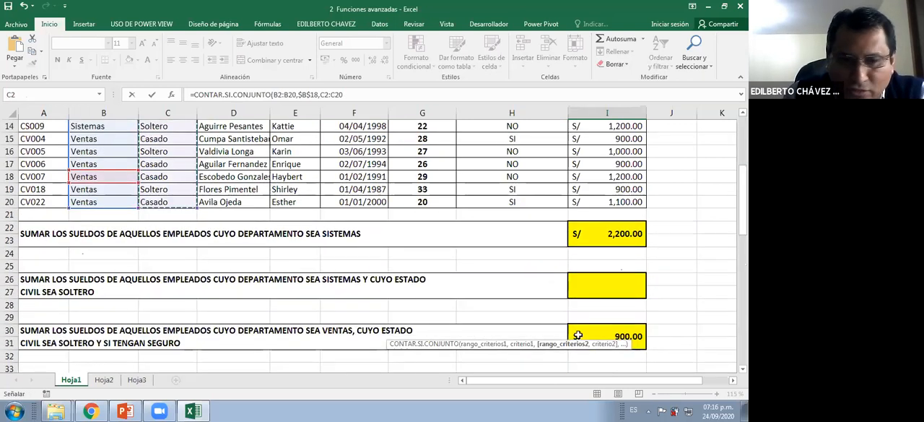
pyautogui.write(',')
# Add the Soltero cell C19 as the second criterion with the absolute reference $C$19, ready for a third criteria range
pyautogui.scroll(-4, 669, 333)
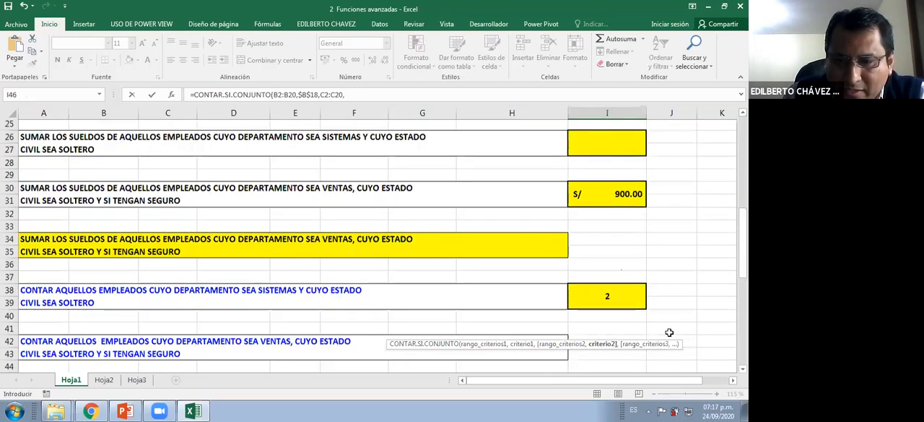
pyautogui.scroll(-1, 670, 333)
pyautogui.scroll(-3, 669, 330)
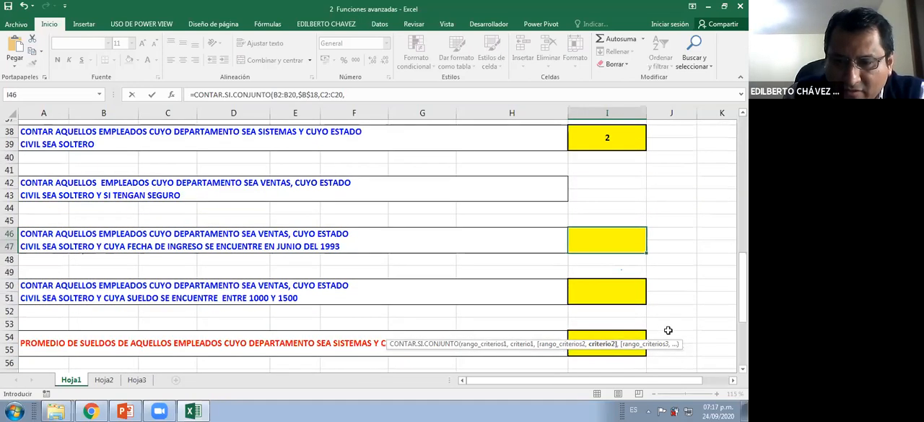
pyautogui.scroll(3, 669, 330)
pyautogui.scroll(-2, 669, 330)
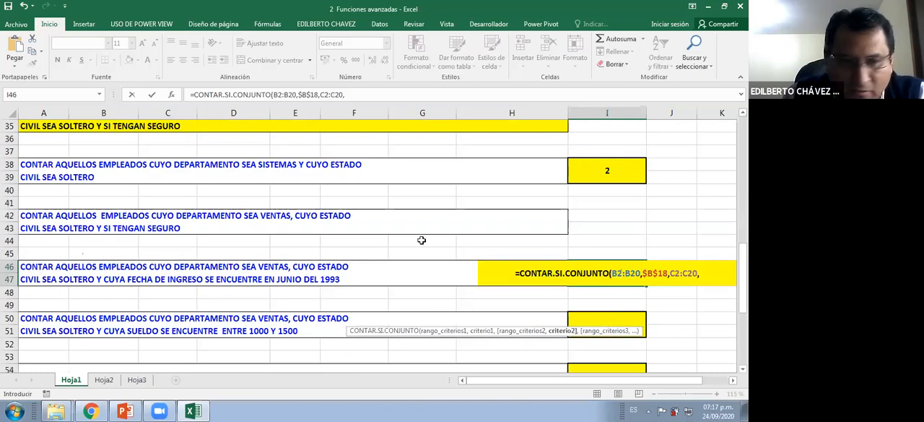
pyautogui.scroll(6, 171, 160)
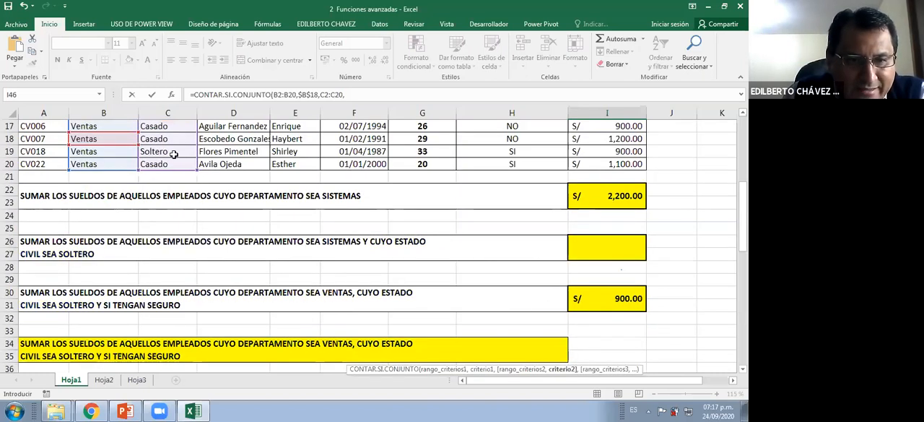
pyautogui.click(173, 151)
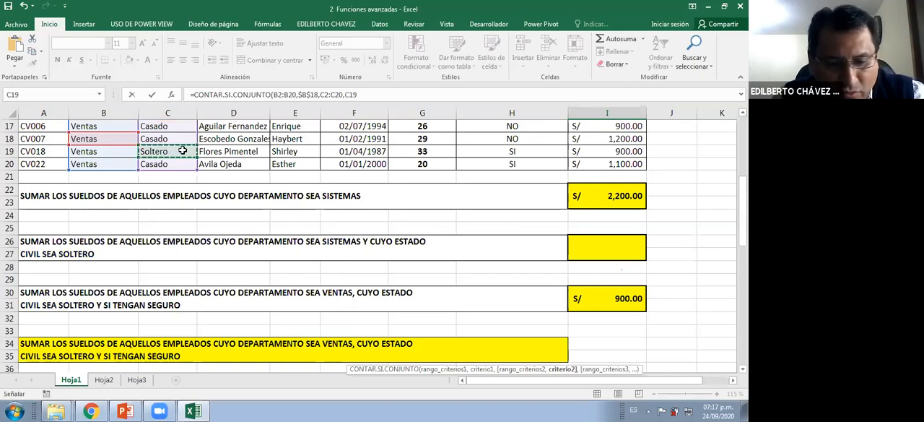
pyautogui.press('F4')
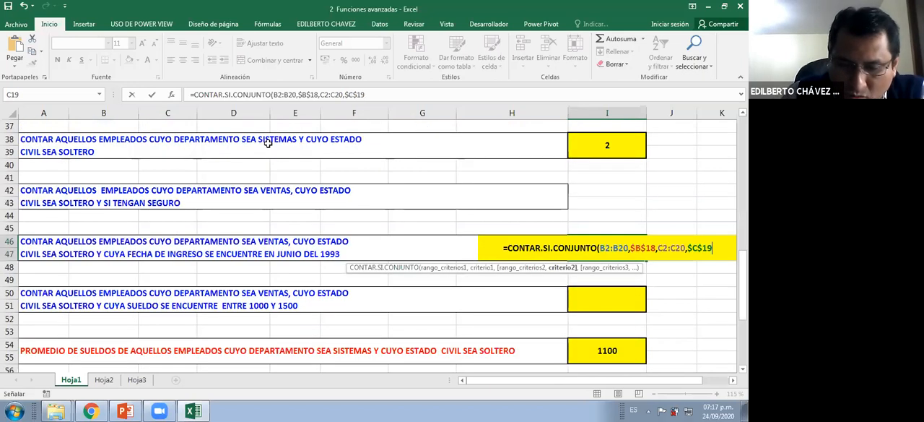
pyautogui.write(',')
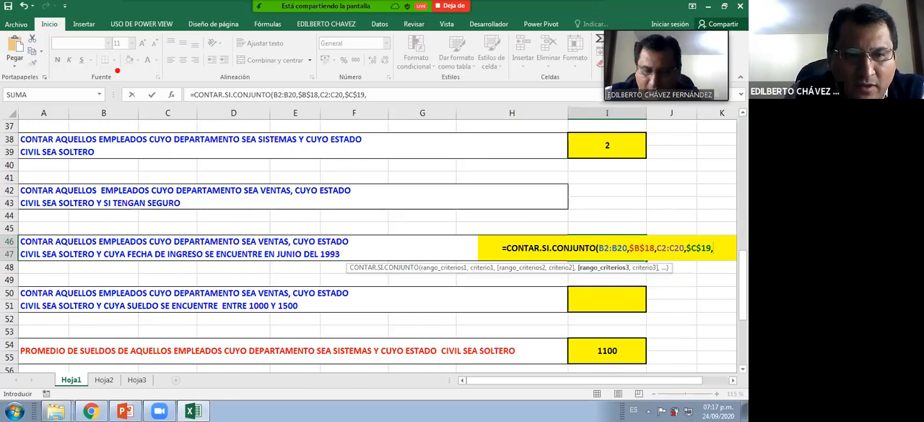
pyautogui.moveTo(94, 105); pyautogui.dragTo(100, 149)
pyautogui.moveTo(150, 112); pyautogui.dragTo(186, 131)
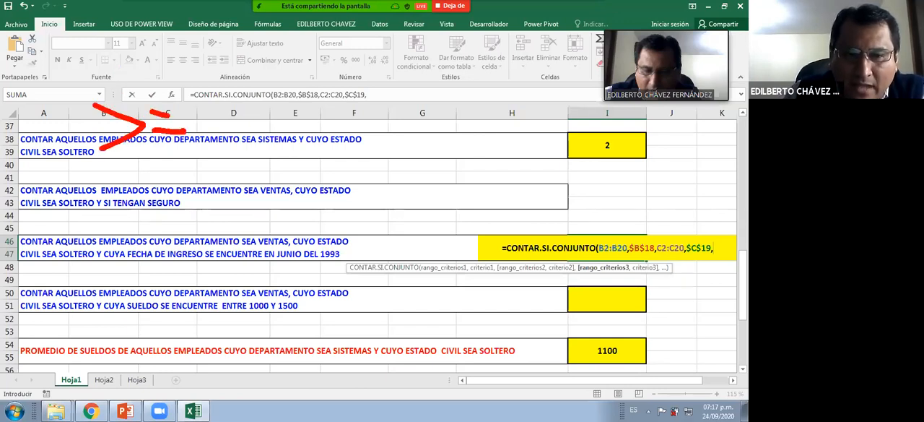
pyautogui.moveTo(214, 108); pyautogui.dragTo(205, 139)
pyautogui.moveTo(240, 91); pyautogui.dragTo(228, 150)
pyautogui.moveTo(258, 110); pyautogui.dragTo(247, 143)
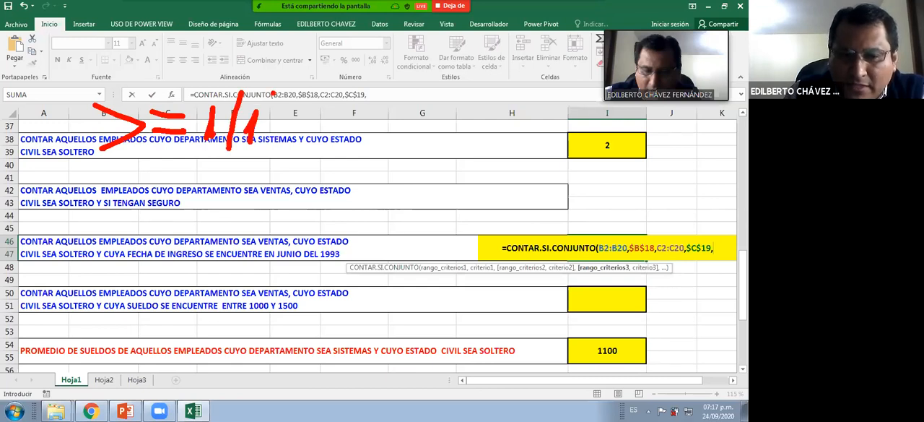
pyautogui.moveTo(273, 94); pyautogui.dragTo(260, 152)
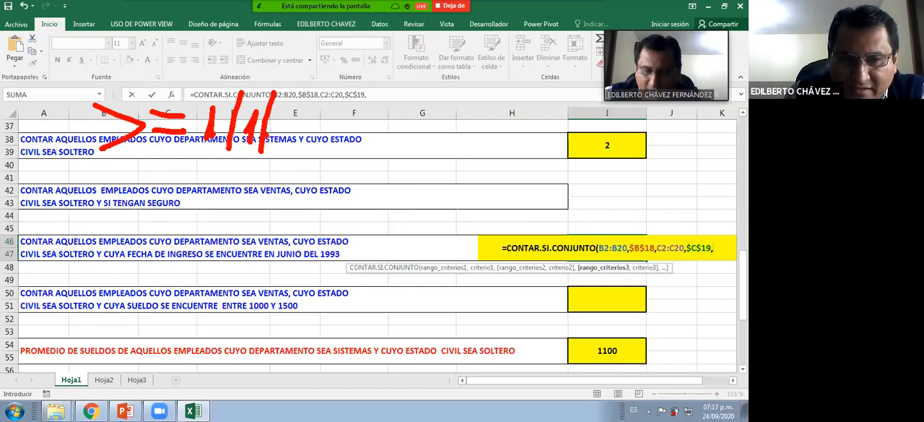
pyautogui.press('Escape')
# Clear the earlier ink and handwrite the start condition >=01/06/93 followed by "y" in red over the sheet
pyautogui.hotkey('ctrl', '2')
pyautogui.moveTo(73, 117); pyautogui.dragTo(83, 160)
pyautogui.moveTo(124, 141)
pyautogui.mouseDown()
pyautogui.moveTo(208, 129)
pyautogui.moveTo(190, 110)
pyautogui.mouseUp()
pyautogui.moveTo(250, 86); pyautogui.dragTo(237, 149)
pyautogui.moveTo(264, 110); pyautogui.dragTo(280, 143)
pyautogui.moveTo(325, 89); pyautogui.dragTo(314, 159)
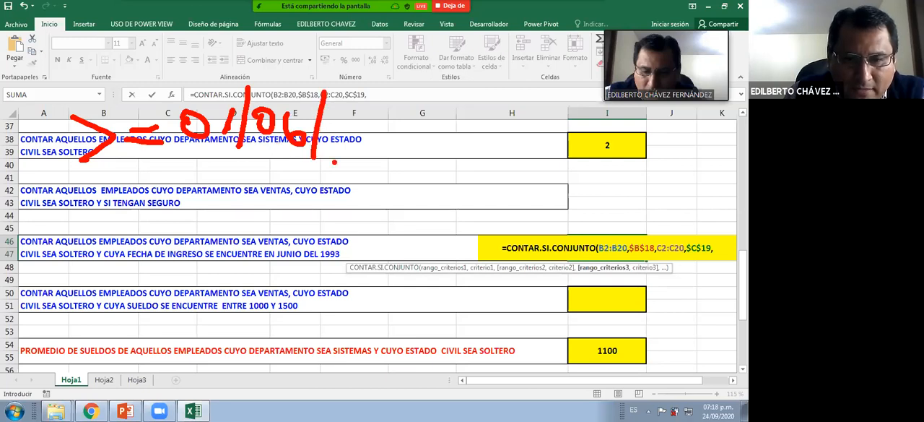
pyautogui.moveTo(322, 127)
pyautogui.mouseDown()
pyautogui.moveTo(350, 125)
pyautogui.moveTo(344, 152)
pyautogui.mouseUp()
pyautogui.moveTo(357, 114)
pyautogui.mouseDown()
pyautogui.moveTo(373, 111)
pyautogui.moveTo(359, 135)
pyautogui.mouseUp()
pyautogui.moveTo(434, 111); pyautogui.dragTo(439, 170)
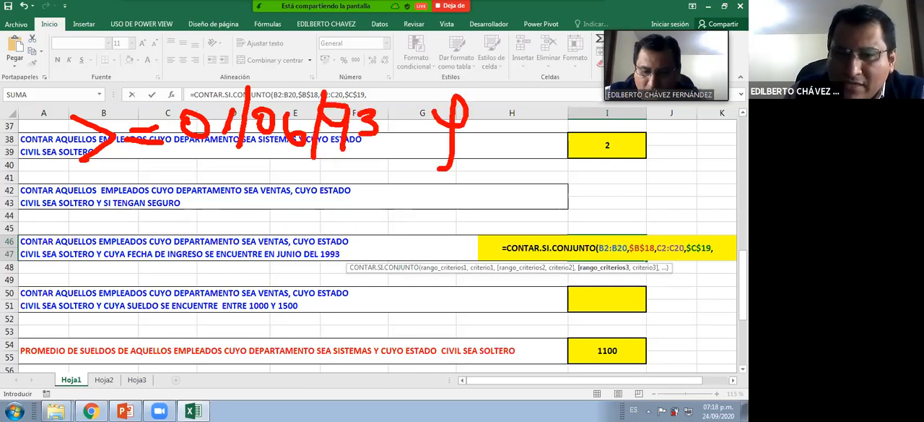
# Handwrite the end condition <=30/06/93 in red below the start condition
pyautogui.moveTo(107, 202)
pyautogui.mouseDown()
pyautogui.moveTo(109, 237)
pyautogui.moveTo(173, 232)
pyautogui.moveTo(178, 221)
pyautogui.moveTo(211, 231)
pyautogui.mouseUp()
pyautogui.moveTo(268, 207); pyautogui.dragTo(258, 249)
pyautogui.moveTo(287, 221); pyautogui.dragTo(303, 226)
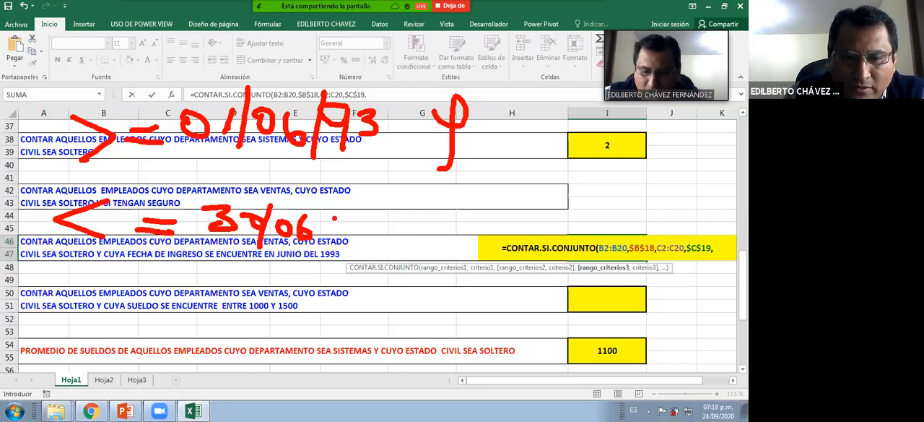
pyautogui.moveTo(352, 208); pyautogui.dragTo(324, 244)
pyautogui.moveTo(351, 215)
pyautogui.mouseDown()
pyautogui.moveTo(344, 249)
pyautogui.moveTo(358, 236)
pyautogui.mouseUp()
# Bracket the two handwritten date conditions together and label the bracket "Entre" in red
pyautogui.click(410, 122)
pyautogui.moveTo(457, 77)
pyautogui.mouseDown()
pyautogui.moveTo(498, 210)
pyautogui.moveTo(433, 271)
pyautogui.mouseUp()
pyautogui.moveTo(528, 190); pyautogui.dragTo(556, 204)
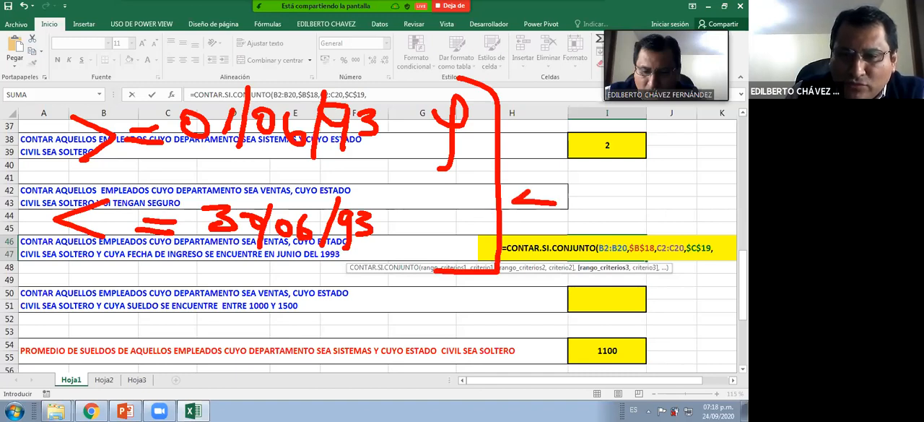
pyautogui.moveTo(525, 179); pyautogui.dragTo(553, 180)
pyautogui.moveTo(533, 188)
pyautogui.mouseDown()
pyautogui.moveTo(573, 189)
pyautogui.moveTo(575, 211)
pyautogui.mouseUp()
pyautogui.moveTo(586, 164); pyautogui.dragTo(592, 217)
pyautogui.moveTo(577, 187); pyautogui.dragTo(618, 189)
pyautogui.moveTo(616, 201); pyautogui.dragTo(661, 221)
pyautogui.moveTo(599, 203); pyautogui.dragTo(615, 199)
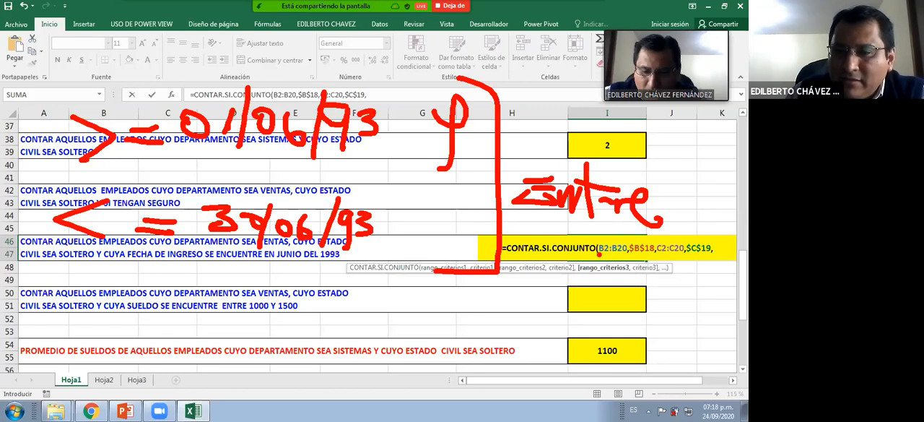
# Draw a red interval line from 01 to 30 with comparison signs beside its ends, and leave the annotation mode
pyautogui.moveTo(110, 299); pyautogui.dragTo(349, 304)
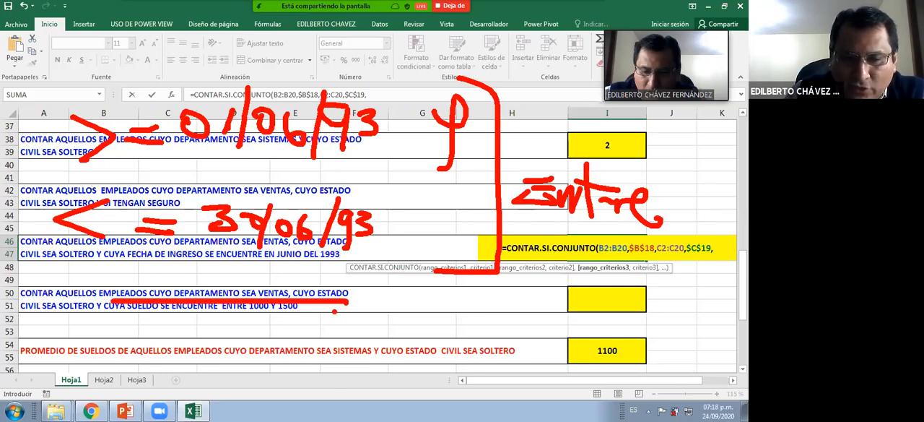
pyautogui.moveTo(110, 280)
pyautogui.mouseDown()
pyautogui.moveTo(116, 334)
pyautogui.moveTo(134, 361)
pyautogui.mouseUp()
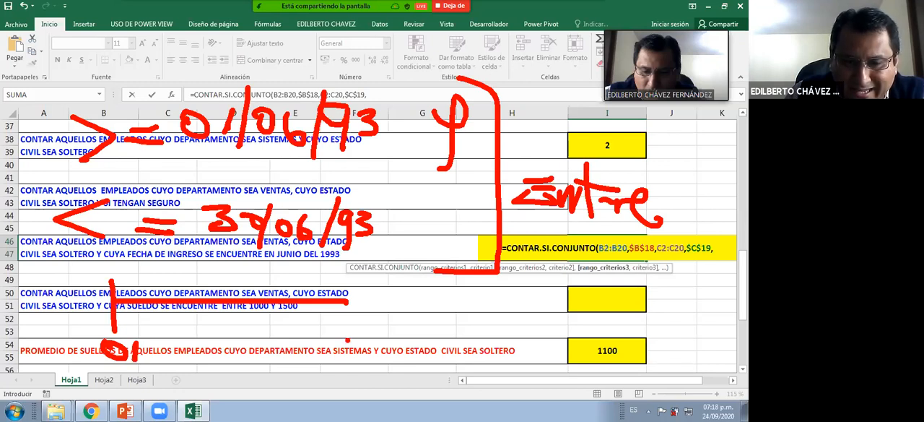
pyautogui.moveTo(342, 337); pyautogui.dragTo(346, 360)
pyautogui.moveTo(379, 344); pyautogui.dragTo(381, 345)
pyautogui.moveTo(345, 284); pyautogui.dragTo(345, 327)
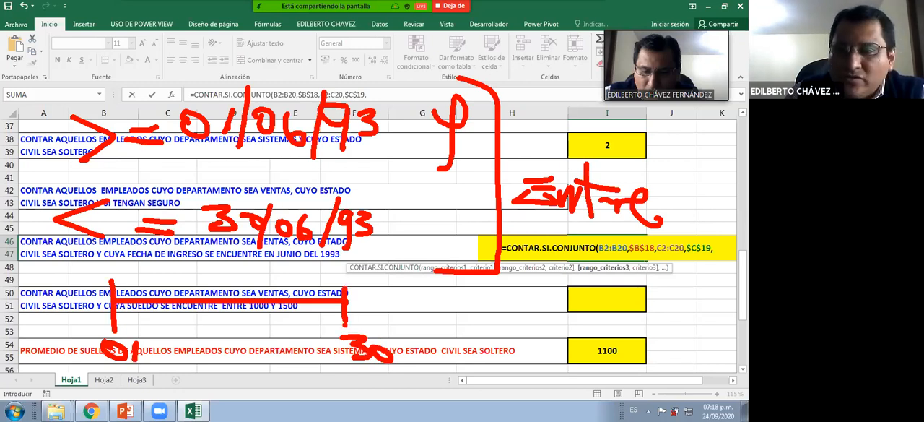
pyautogui.moveTo(25, 293)
pyautogui.mouseDown()
pyautogui.moveTo(40, 317)
pyautogui.moveTo(91, 308)
pyautogui.mouseUp()
pyautogui.moveTo(65, 317); pyautogui.dragTo(92, 317)
pyautogui.moveTo(355, 299)
pyautogui.mouseDown()
pyautogui.moveTo(384, 293)
pyautogui.moveTo(394, 312)
pyautogui.mouseUp()
pyautogui.moveTo(405, 304); pyautogui.dragTo(432, 304)
pyautogui.moveTo(404, 310); pyautogui.dragTo(432, 310)
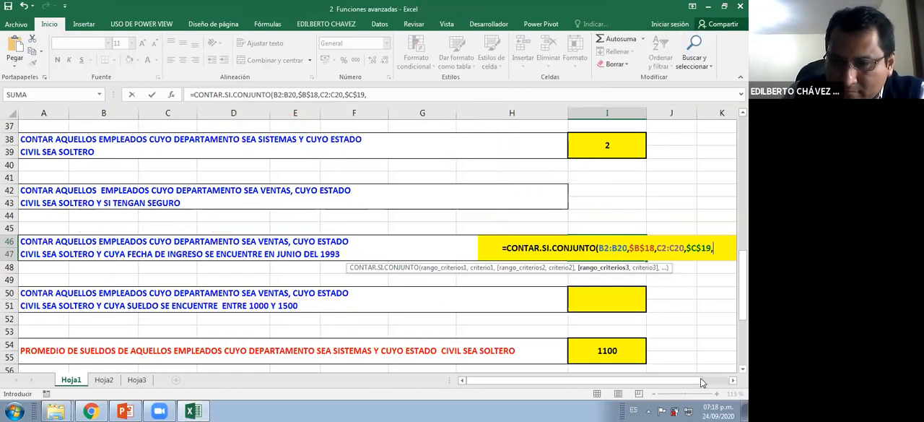
# Add the hire date column F2:F20 as the third criteria range of the count formula
pyautogui.moveTo(700, 378); pyautogui.dragTo(706, 378)
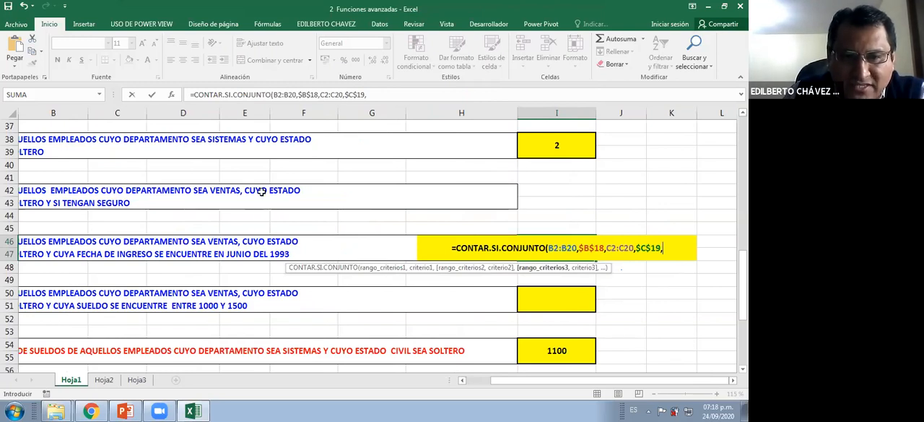
pyautogui.scroll(8, 262, 215)
pyautogui.scroll(4, 316, 151)
pyautogui.click(351, 151)
pyautogui.hotkey('ctrl', 'shift', 'Down')
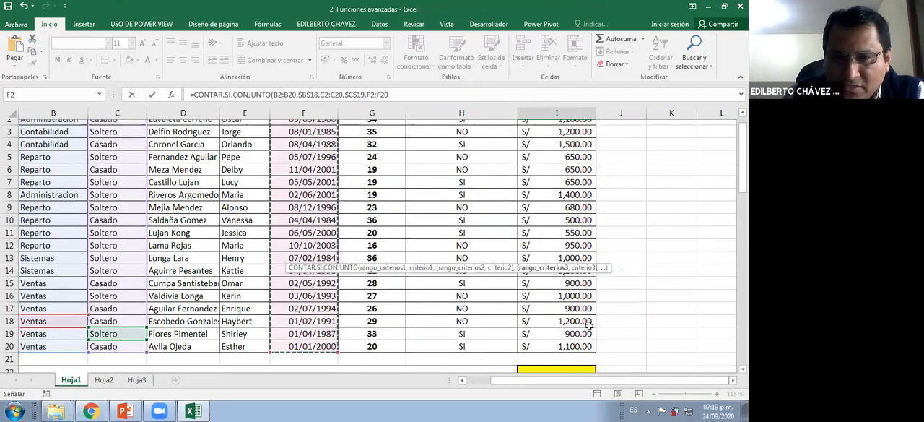
pyautogui.scroll(-2, 570, 315)
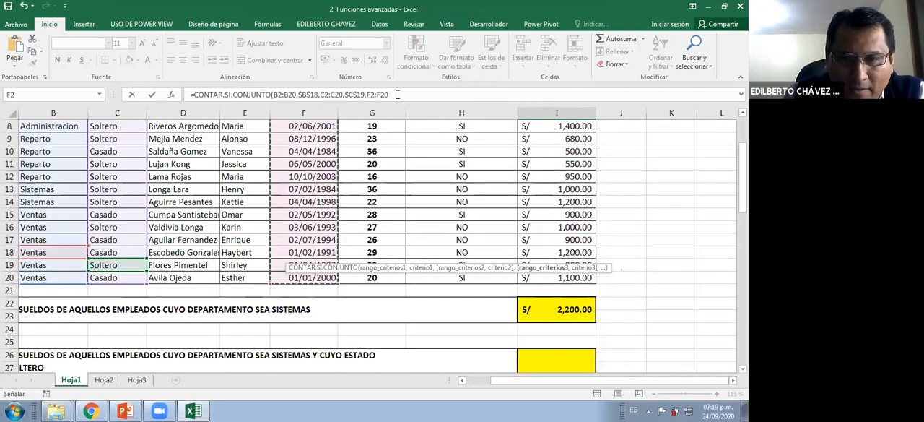
pyautogui.write(',')
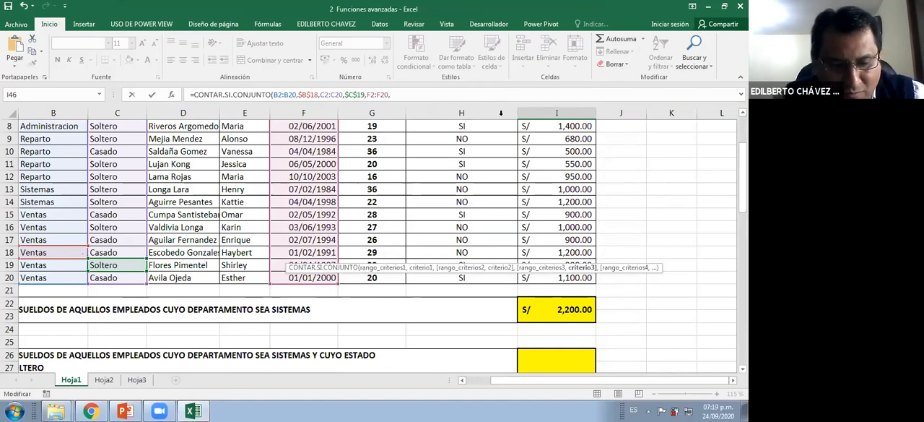
pyautogui.write('"')
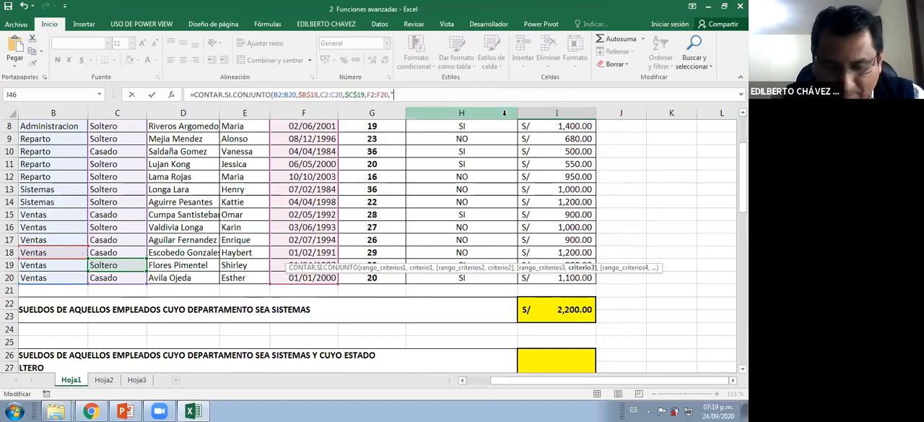
pyautogui.write('>')
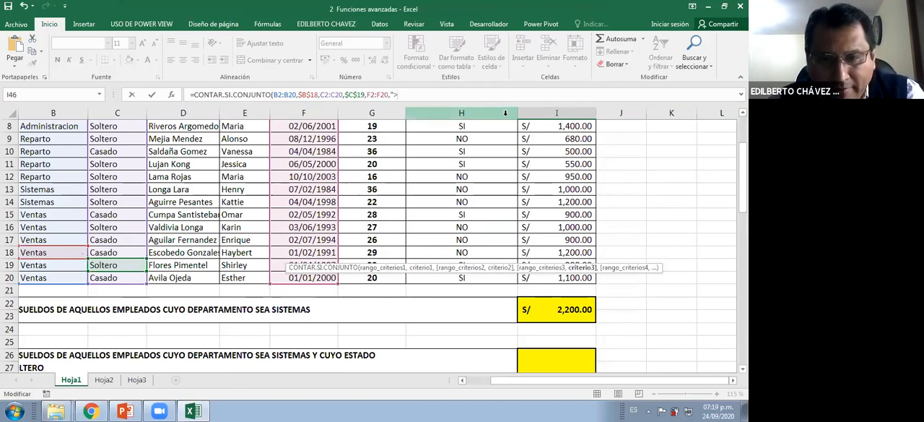
pyautogui.write('=')
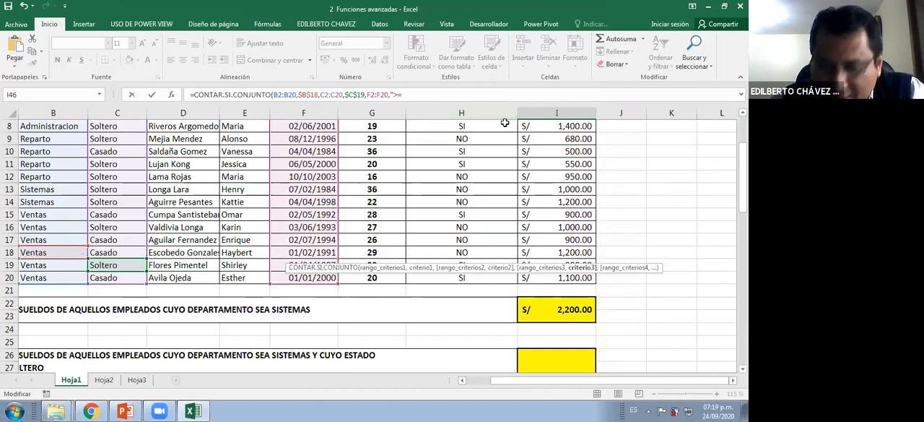
pyautogui.write('01/06/1993"')
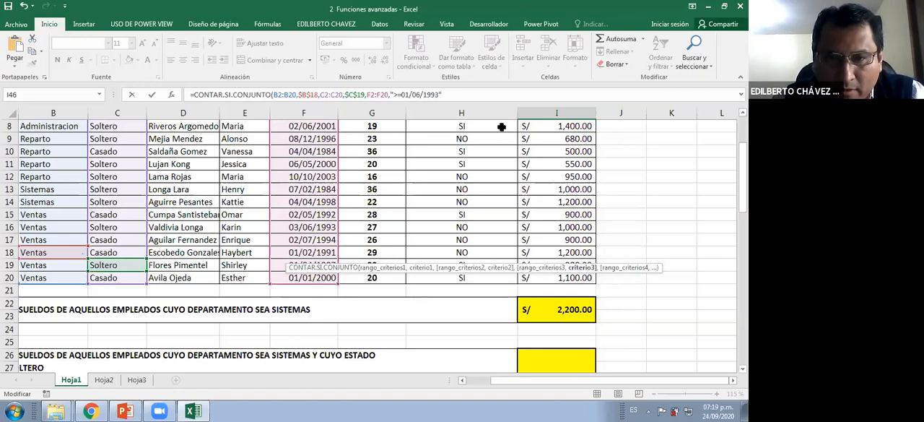
# Add the hire date range F2:F20 again as the fourth criteria range of the count formula
pyautogui.write(',')
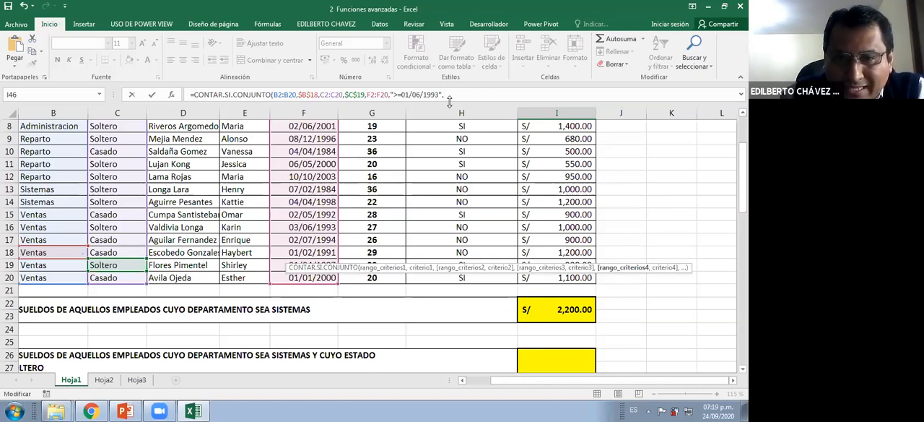
pyautogui.write('F2:')
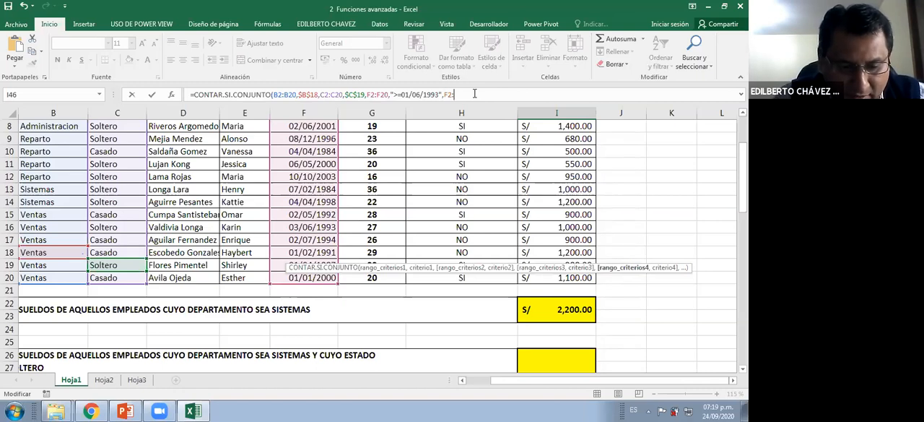
pyautogui.write('F20')
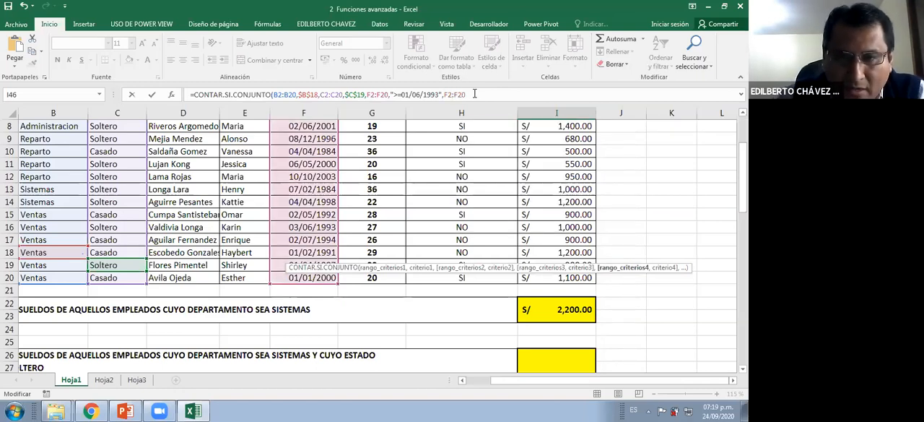
pyautogui.write(',')
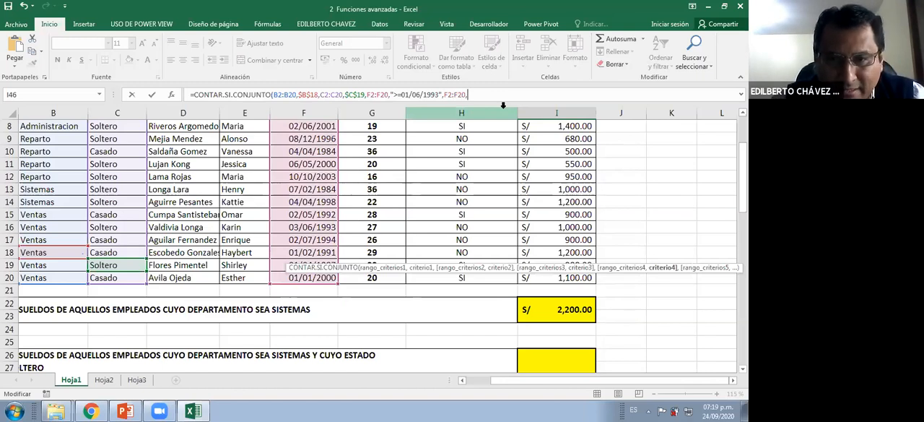
pyautogui.write('"')
# Enter "<=30/06/1993" as the fourth criterion, close the parenthesis and commit the formula in I46
pyautogui.write('<')
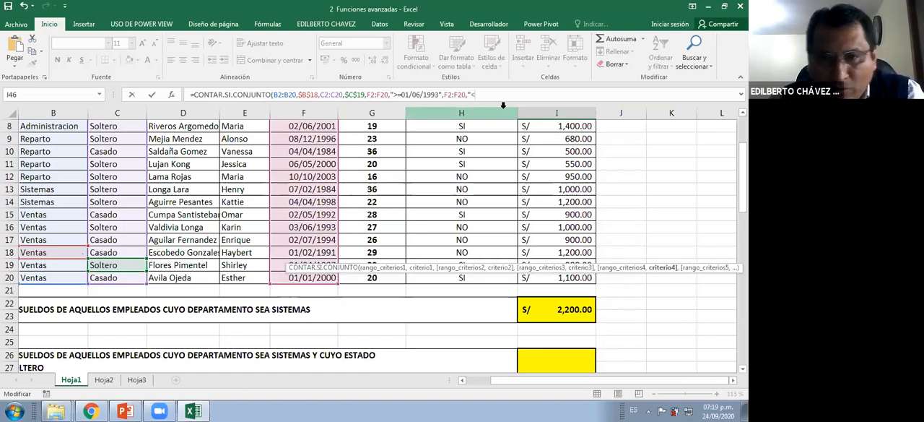
pyautogui.write('=30/06')
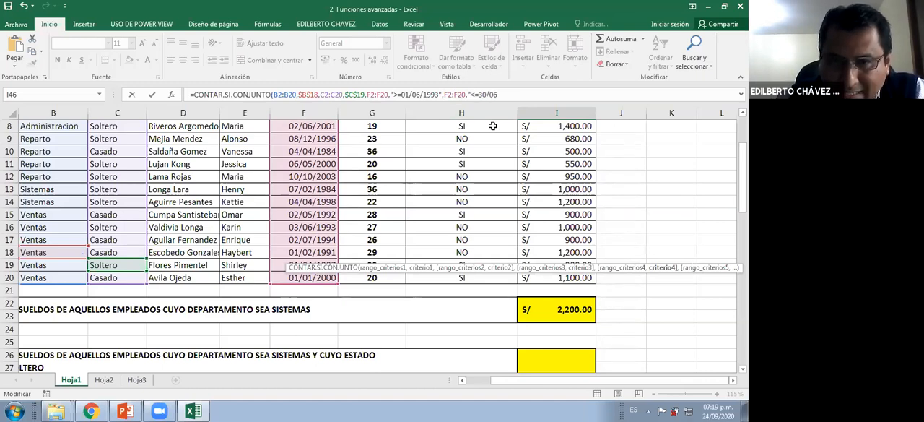
pyautogui.write('/199')
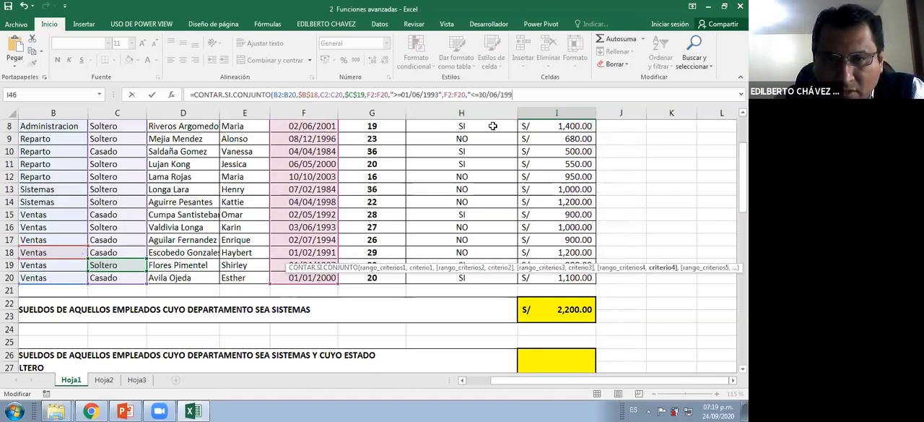
pyautogui.write('3')
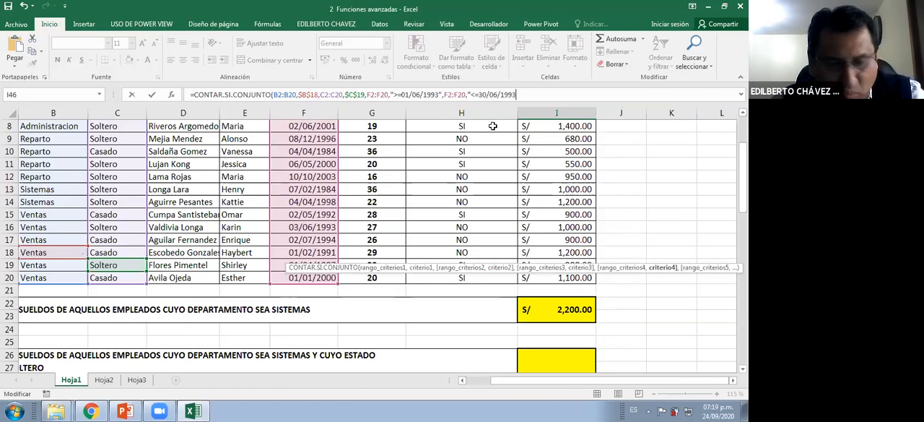
pyautogui.write('")')
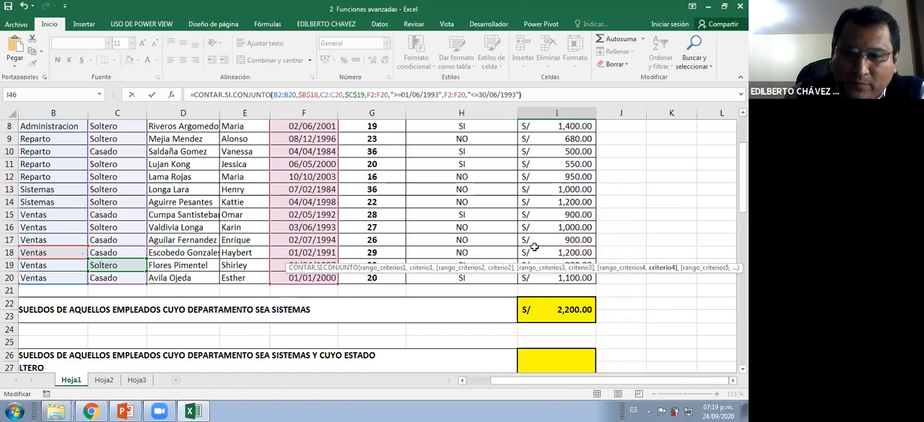
pyautogui.press('Return')
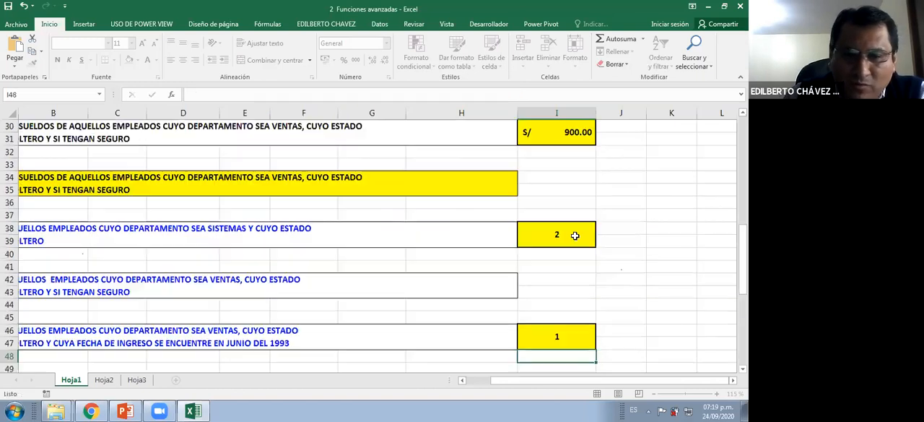
# Review the count formulas in I38 and I46 against their exercise statements
pyautogui.click(557, 234)
pyautogui.moveTo(593, 380); pyautogui.dragTo(476, 378)
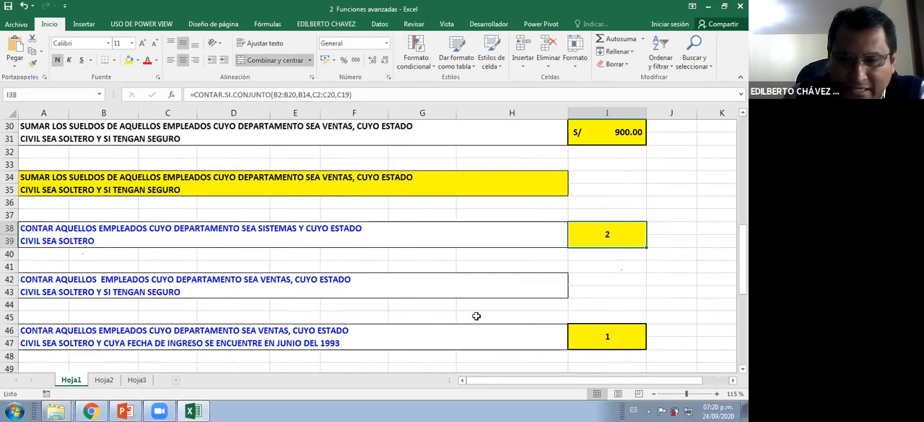
pyautogui.scroll(-1, 289, 288)
pyautogui.click(604, 297)
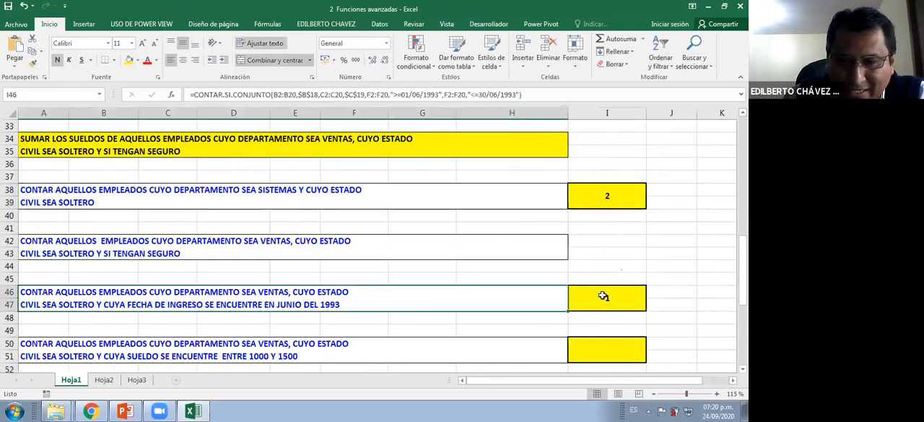
# Open the formula in I46, mark the Ventas, Soltero and junio del 1993 conditions in red, and close it without changes
pyautogui.doubleClick(603, 296)
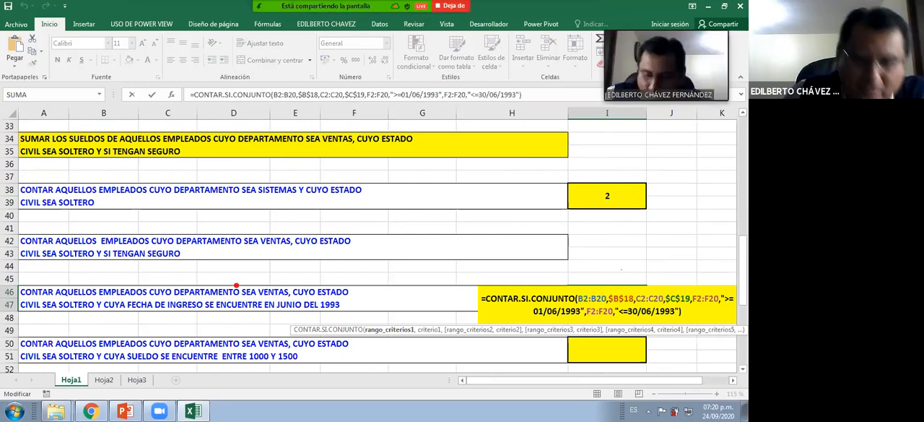
pyautogui.moveTo(260, 283); pyautogui.dragTo(281, 265)
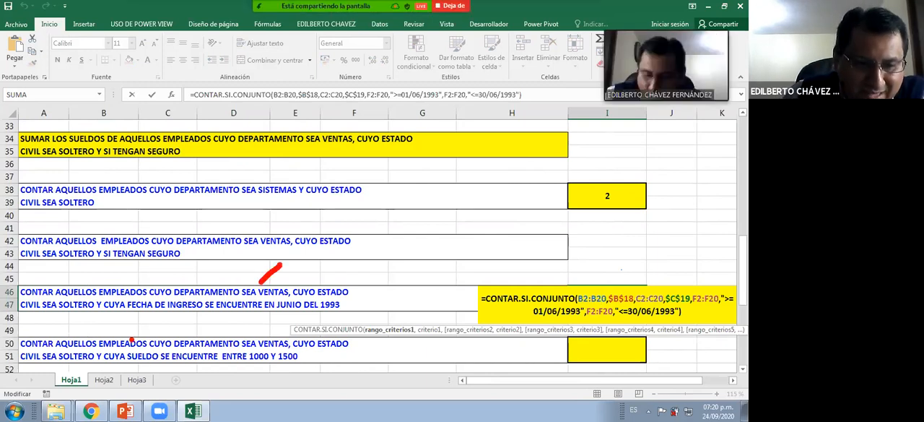
pyautogui.moveTo(70, 317); pyautogui.dragTo(88, 317)
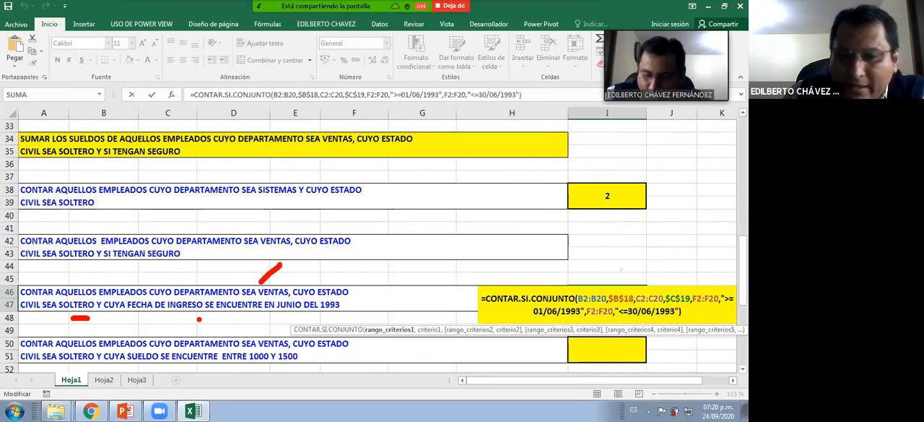
pyautogui.moveTo(291, 315); pyautogui.dragTo(333, 316)
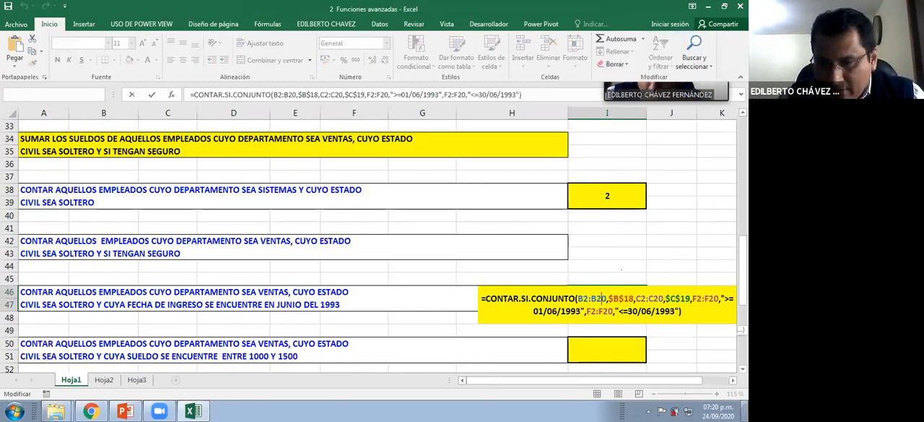
pyautogui.press('Escape')
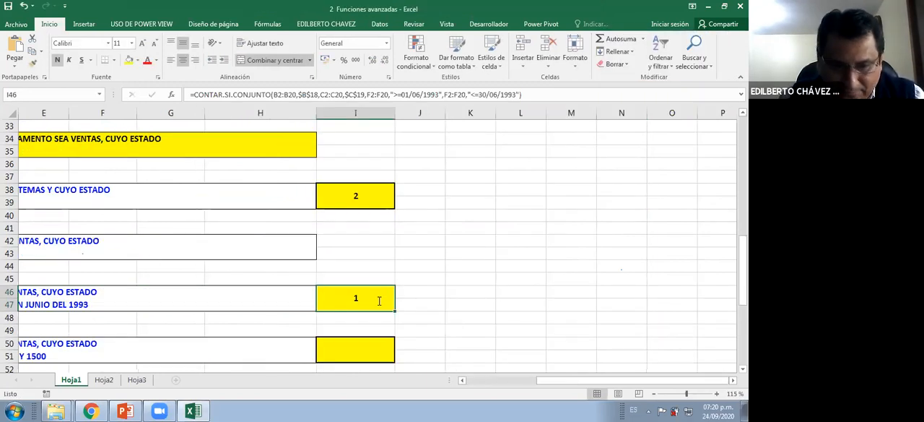
# Review the criteria ranges and date conditions of the count formula in I46 and close it without changes
pyautogui.doubleClick(378, 300)
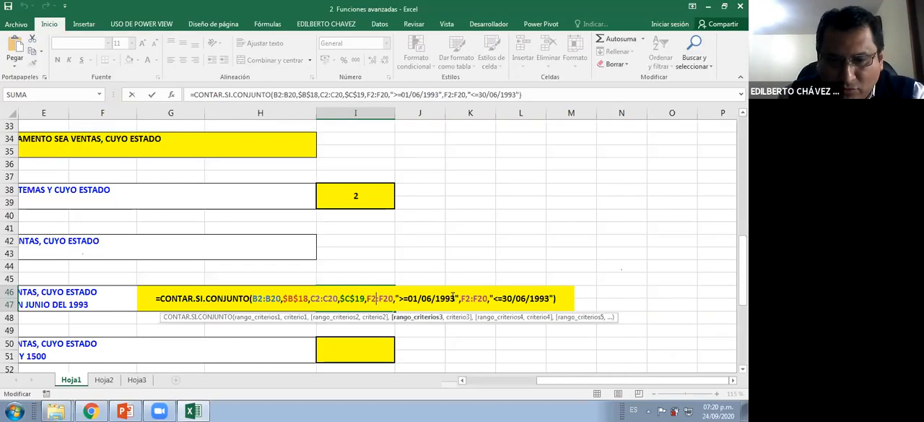
pyautogui.click(513, 237)
pyautogui.click(544, 295)
pyautogui.click(562, 297)
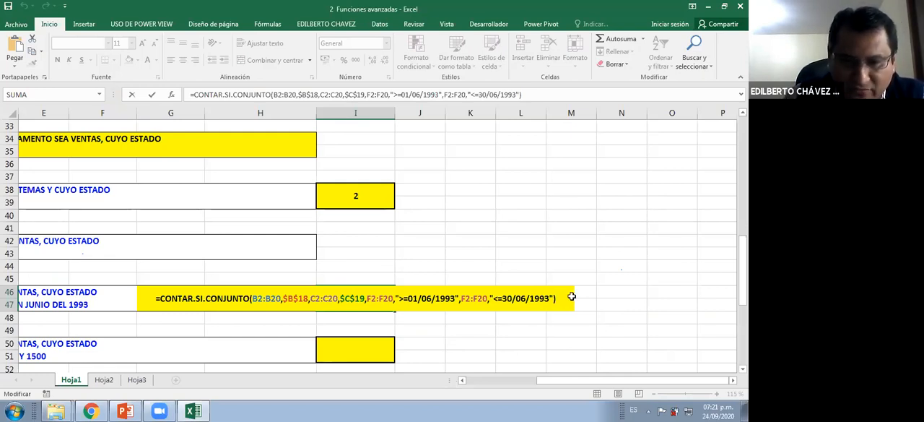
pyautogui.press('Return')
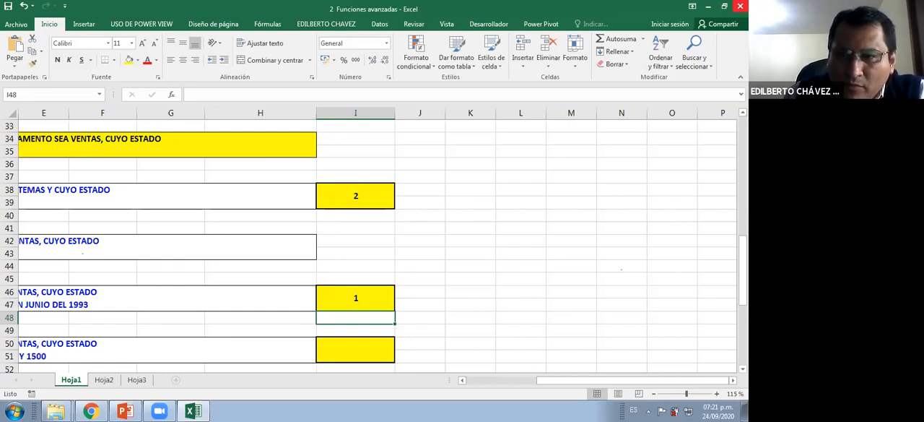
# Close the 2 Funciones avanzadas workbook and open 3 - Funciones Lógicas SI - Y - O from the GRUPO INSUR folder
pyautogui.hotkey('alt', 'F4')
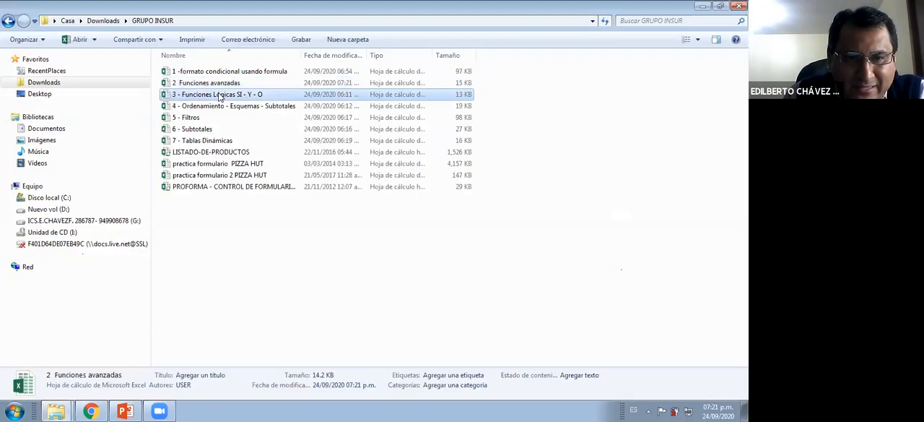
pyautogui.click(220, 96)
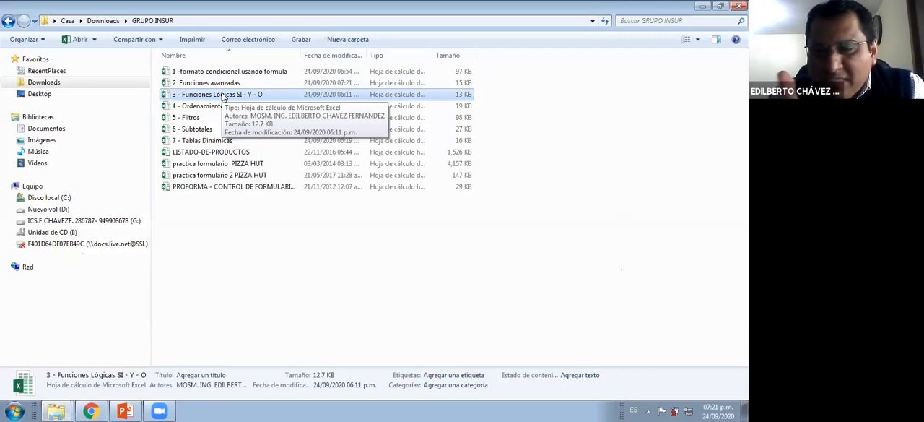
pyautogui.doubleClick(225, 95)
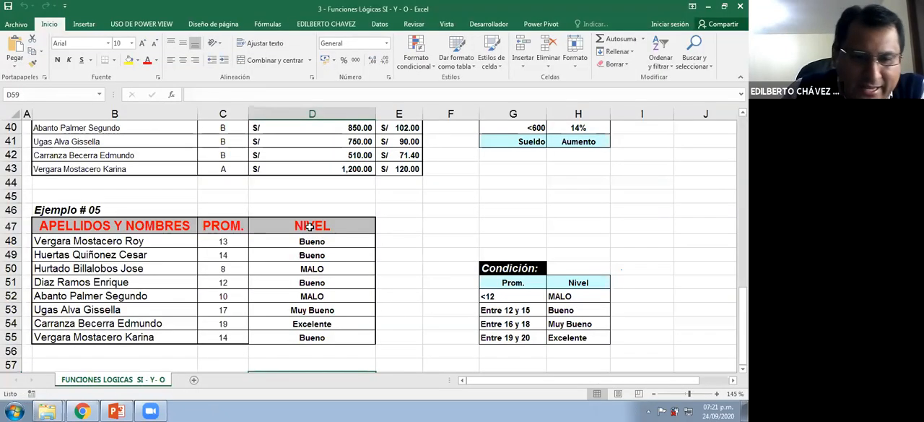
pyautogui.click(310, 226)
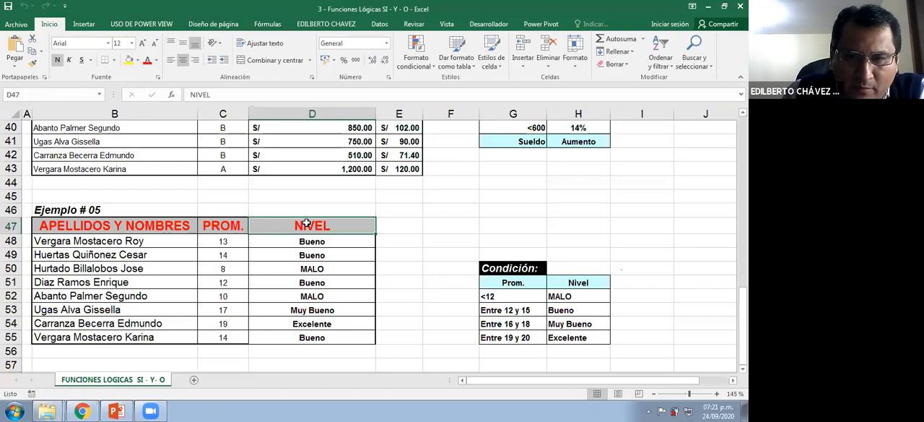
# Clear the existing CONDICIÓN formulas in D3:D10 of Ejemplo # 01 and return to D3
pyautogui.scroll(1, 309, 224)
pyautogui.scroll(12, 303, 204)
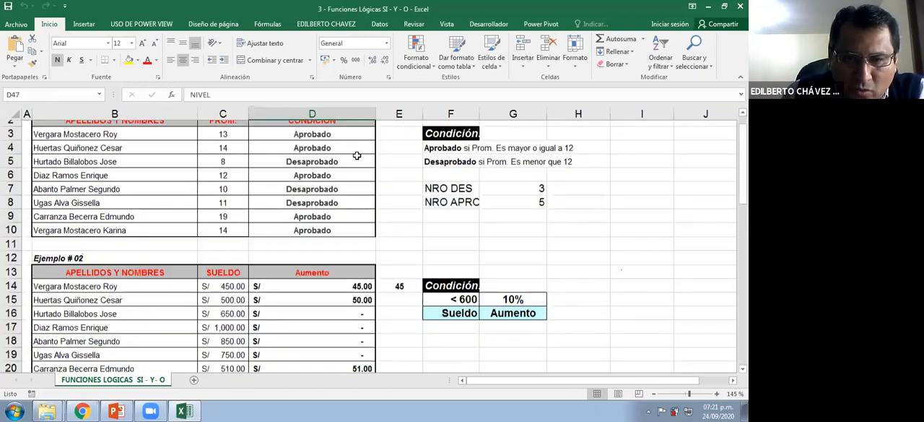
pyautogui.scroll(1, 355, 154)
pyautogui.moveTo(355, 155); pyautogui.dragTo(340, 257)
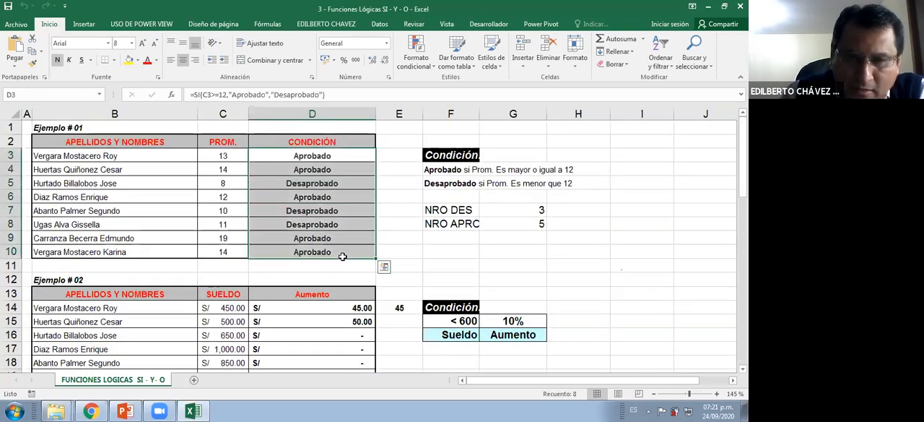
pyautogui.press('Delete')
pyautogui.click(329, 210)
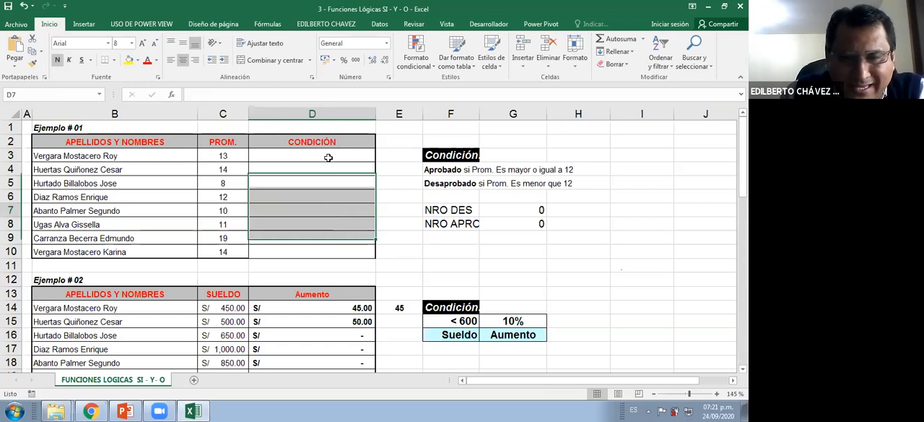
pyautogui.press('Up')
pyautogui.press('Up')
pyautogui.press('Up')
pyautogui.press('Up')
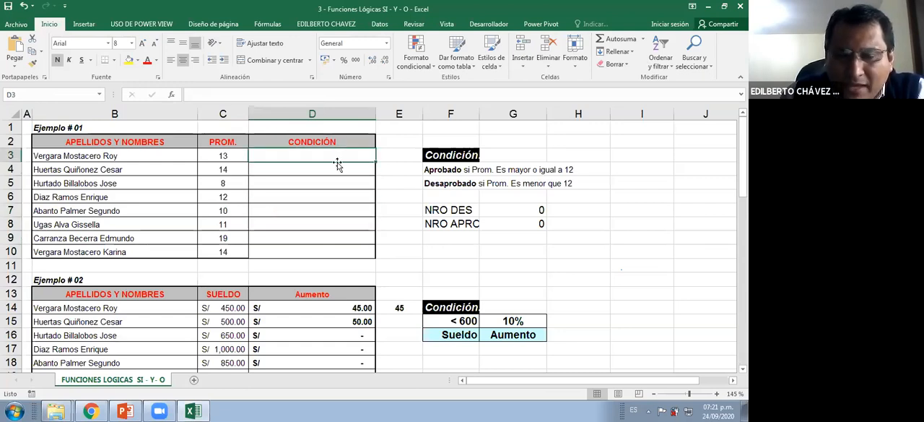
# Check the Aprobado/Desaprobado rule in F4 and start an SI formula in D3, leaving its arguments empty
pyautogui.click(442, 173)
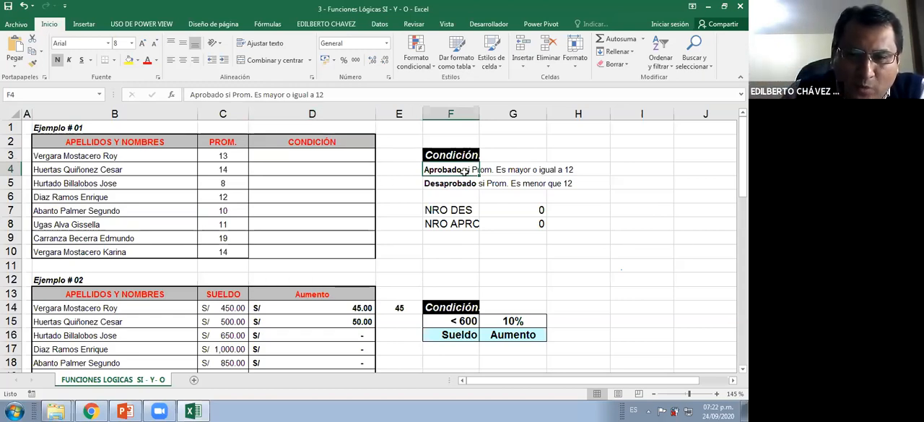
pyautogui.click(620, 198)
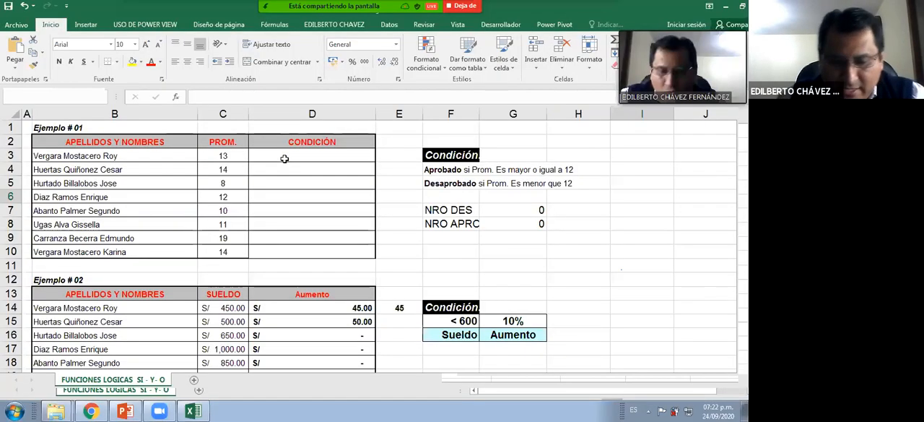
pyautogui.click(329, 185)
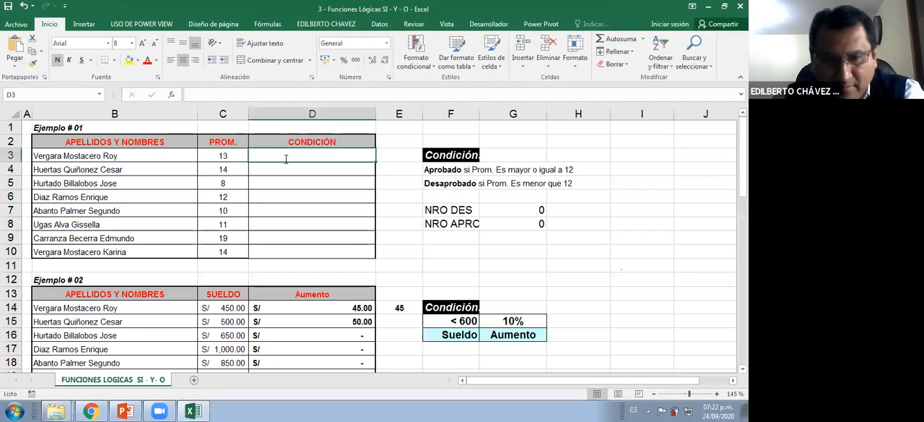
pyautogui.write('=')
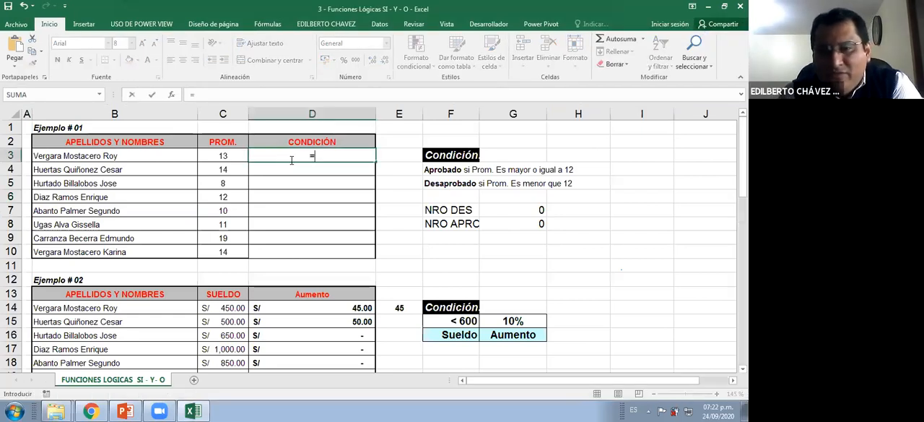
pyautogui.write('S')
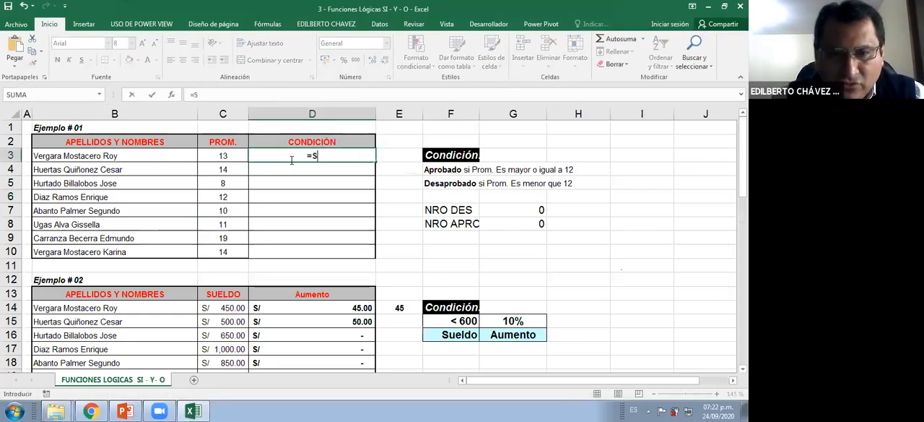
pyautogui.write('I(')
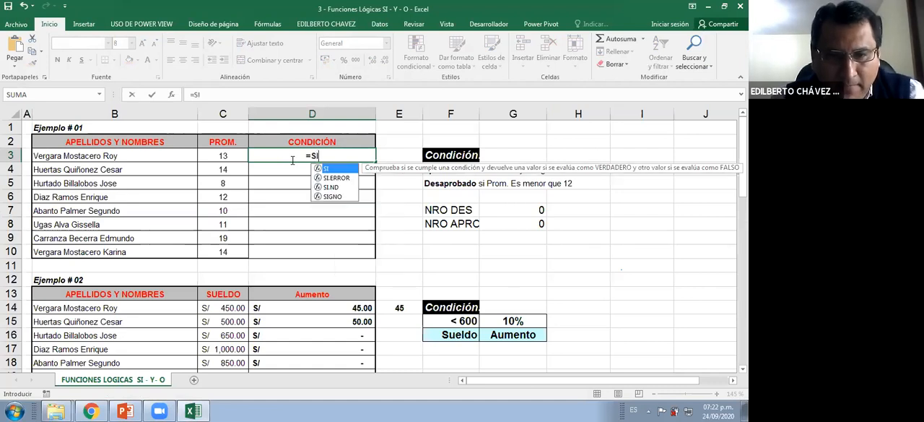
pyautogui.click(222, 156)
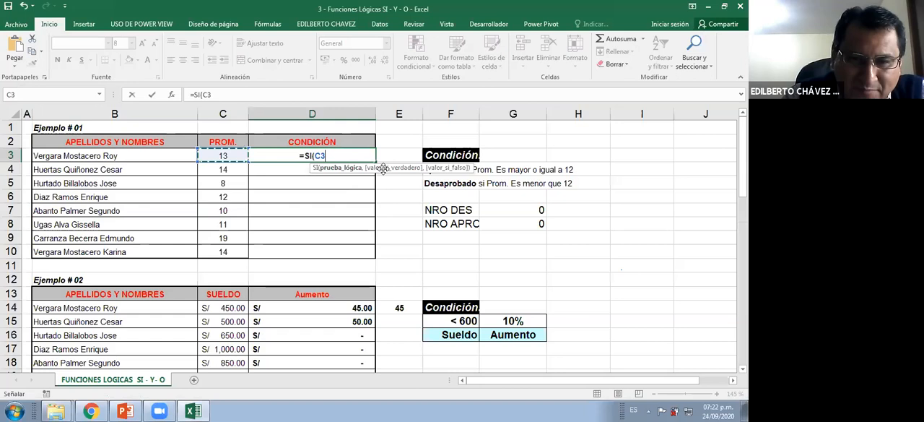
pyautogui.press('BackSpace')
pyautogui.press('BackSpace')
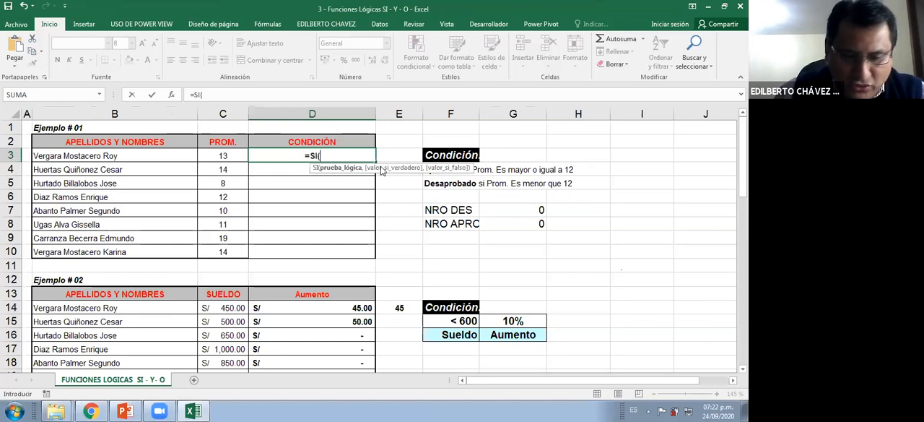
# Launch notepad from the Run dialog and maximize the blank Bloc de notas window
pyautogui.press('super+r')
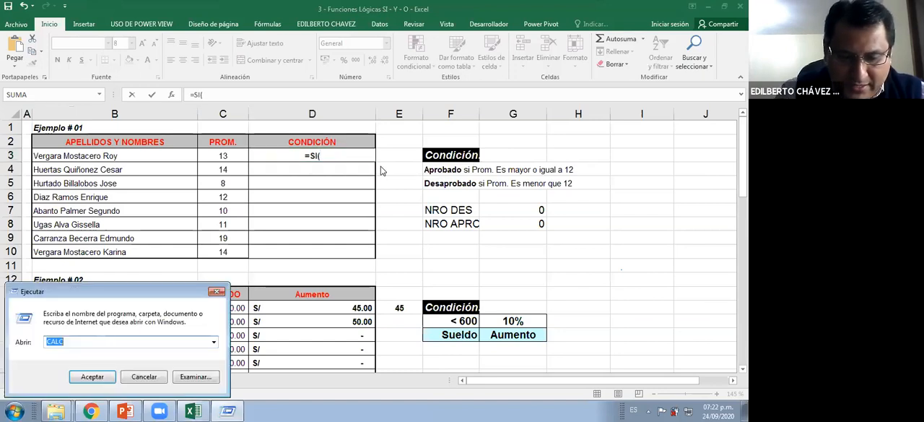
pyautogui.write('NOTEPAD')
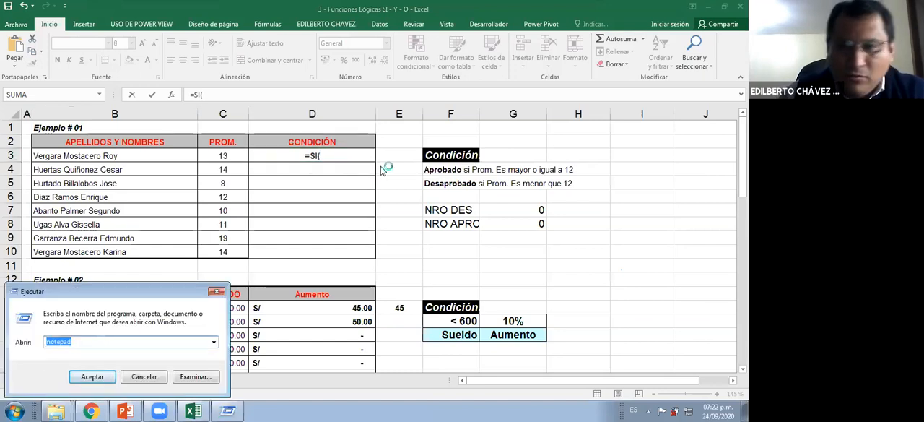
pyautogui.press('Return')
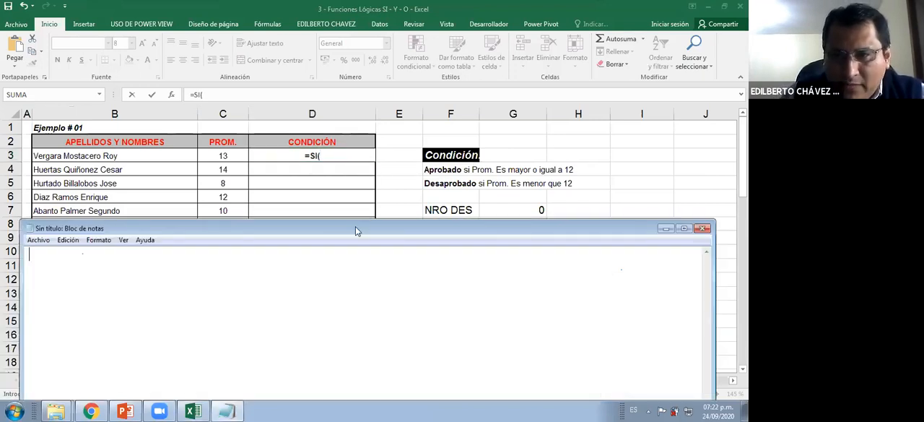
pyautogui.doubleClick(355, 229)
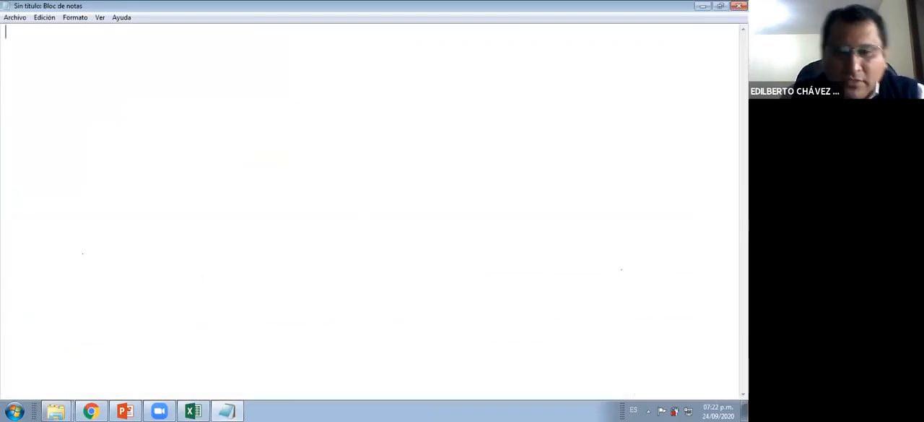
# Draw a red decision diamond with a branch extending and turning down on each side over the blank note
pyautogui.moveTo(295, 172)
pyautogui.mouseDown()
pyautogui.moveTo(395, 153)
pyautogui.moveTo(423, 167)
pyautogui.mouseUp()
pyautogui.moveTo(295, 171); pyautogui.dragTo(368, 188)
pyautogui.moveTo(363, 179)
pyautogui.mouseDown()
pyautogui.moveTo(423, 167)
pyautogui.moveTo(503, 167)
pyautogui.mouseUp()
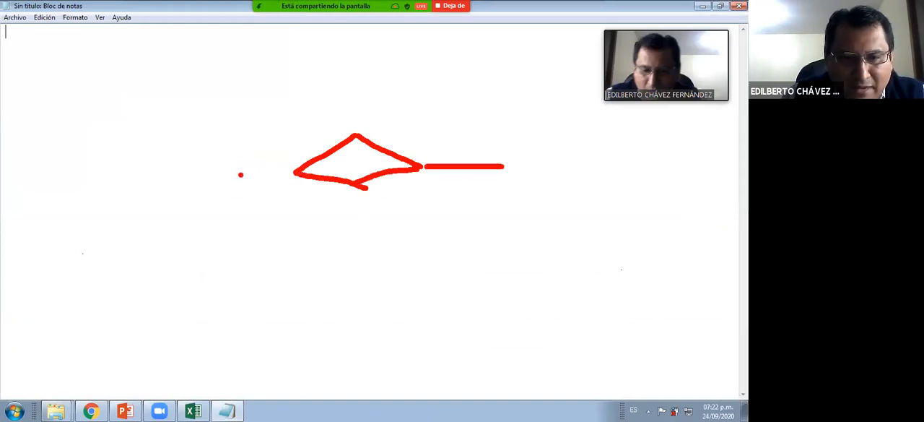
pyautogui.moveTo(217, 175); pyautogui.dragTo(296, 174)
pyautogui.moveTo(220, 181); pyautogui.dragTo(224, 240)
pyautogui.moveTo(504, 167); pyautogui.dragTo(515, 213)
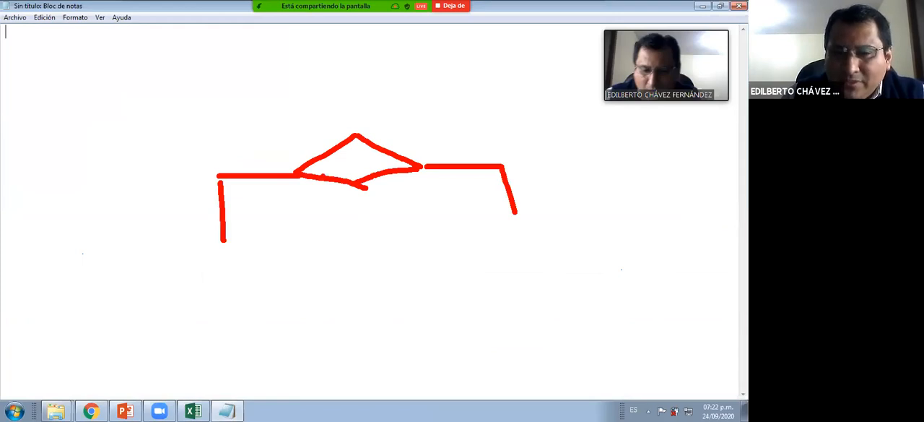
# Label the diamond's left branch S, V and F and its right branch N, F and V in red
pyautogui.click(244, 153)
pyautogui.moveTo(243, 153); pyautogui.dragTo(267, 160)
pyautogui.click(436, 151)
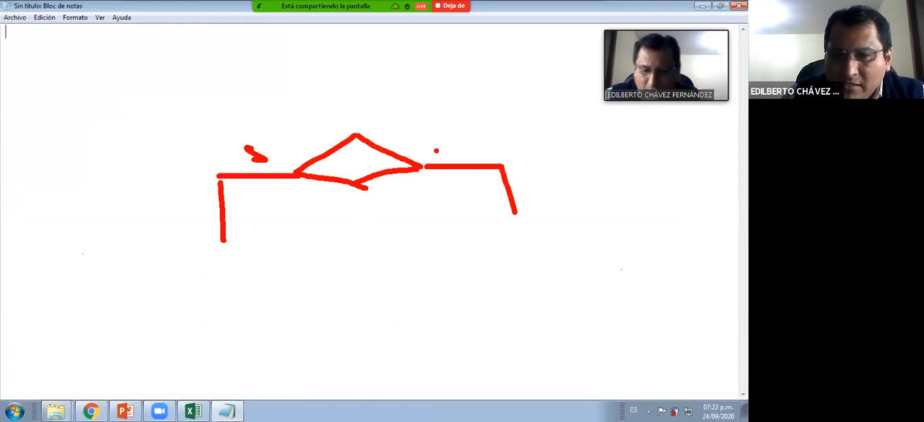
pyautogui.moveTo(444, 153); pyautogui.dragTo(465, 139)
pyautogui.click(242, 120)
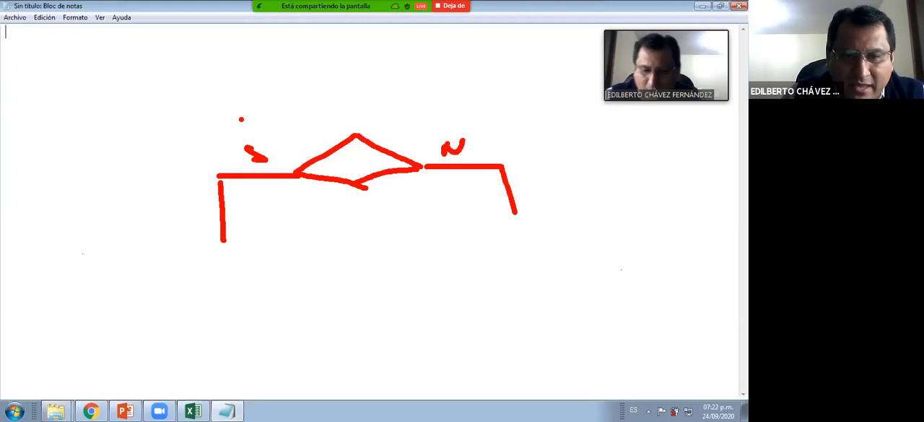
pyautogui.moveTo(239, 113); pyautogui.dragTo(266, 110)
pyautogui.moveTo(444, 103); pyautogui.dragTo(445, 121)
pyautogui.moveTo(444, 102); pyautogui.dragTo(462, 100)
pyautogui.moveTo(444, 110); pyautogui.dragTo(460, 109)
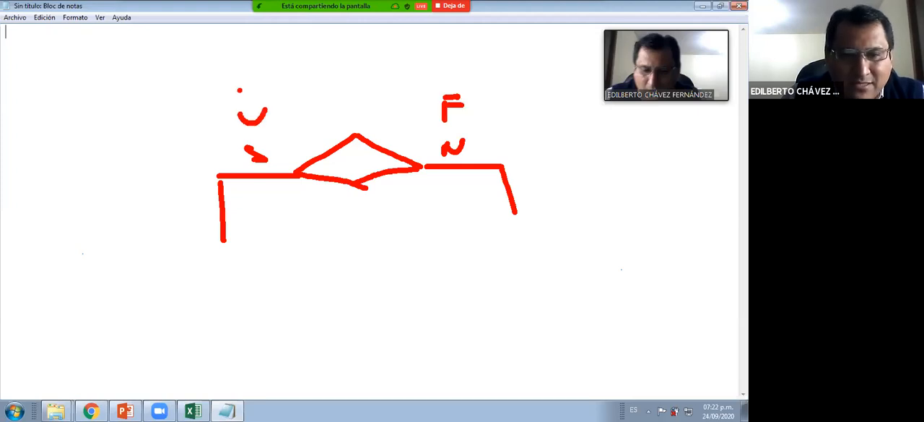
pyautogui.moveTo(243, 94); pyautogui.dragTo(274, 68)
pyautogui.moveTo(252, 79); pyautogui.dragTo(281, 79)
pyautogui.moveTo(442, 69); pyautogui.dragTo(460, 65)
# Draw an incoming arrow above the diamond, a C inside it, and arrowheads at the ends of both branches
pyautogui.moveTo(351, 90); pyautogui.dragTo(363, 164)
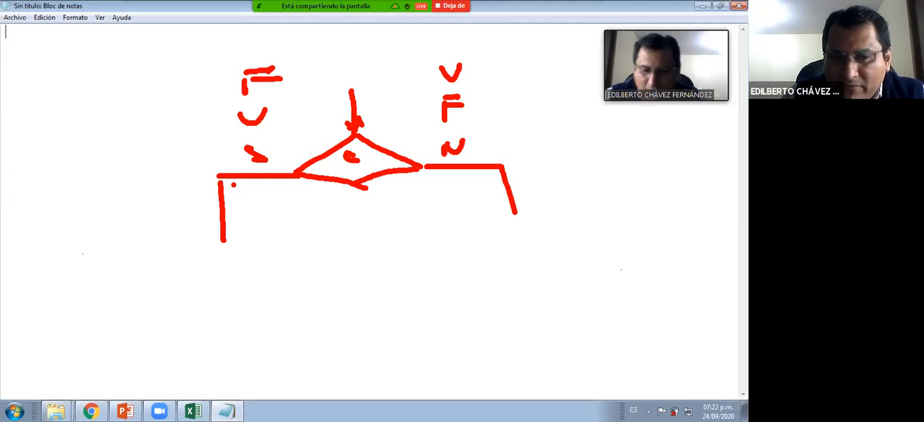
pyautogui.moveTo(215, 229); pyautogui.dragTo(231, 231)
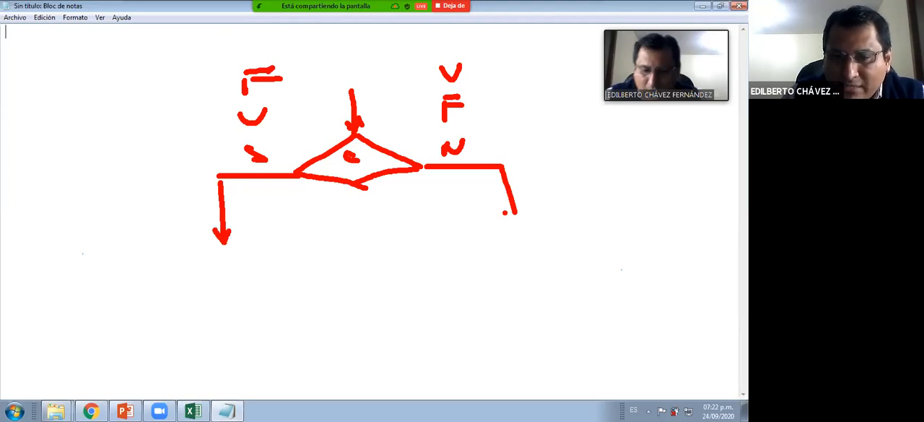
pyautogui.moveTo(505, 212); pyautogui.dragTo(522, 204)
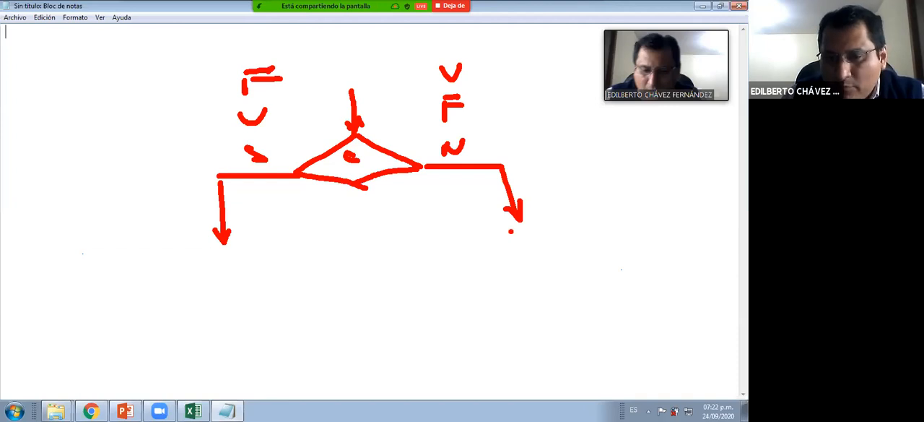
# Draw a second decision diamond below the right branch, with its own two branches turning down
pyautogui.moveTo(518, 225); pyautogui.dragTo(460, 253)
pyautogui.moveTo(518, 225); pyautogui.dragTo(576, 247)
pyautogui.moveTo(466, 258)
pyautogui.mouseDown()
pyautogui.moveTo(520, 298)
pyautogui.moveTo(588, 246)
pyautogui.mouseUp()
pyautogui.moveTo(449, 257); pyautogui.dragTo(410, 257)
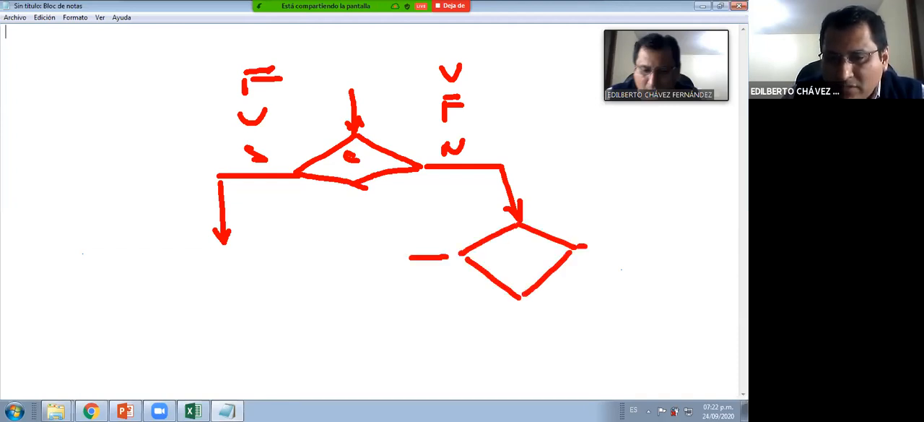
pyautogui.moveTo(587, 246); pyautogui.dragTo(640, 245)
pyautogui.moveTo(410, 257); pyautogui.dragTo(411, 293)
pyautogui.moveTo(640, 246); pyautogui.dragTo(643, 280)
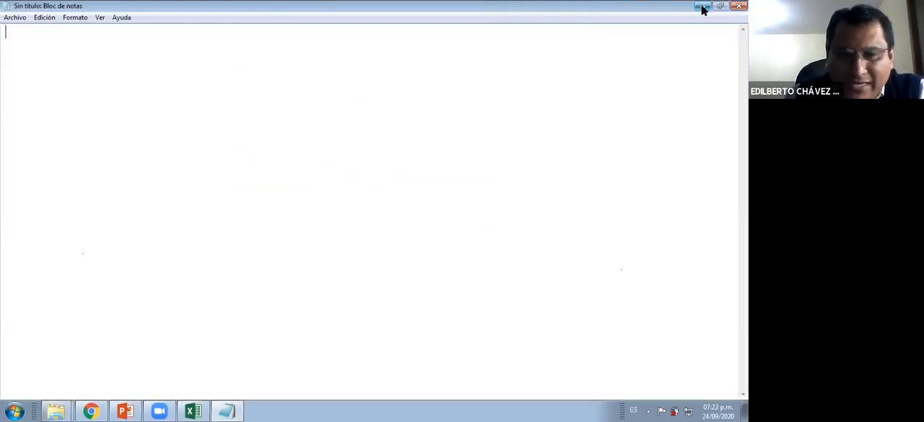
# Switch back to the Excel workbook and enter C3>=12 as the logical test of the SI formula in D3
pyautogui.click(702, 7)
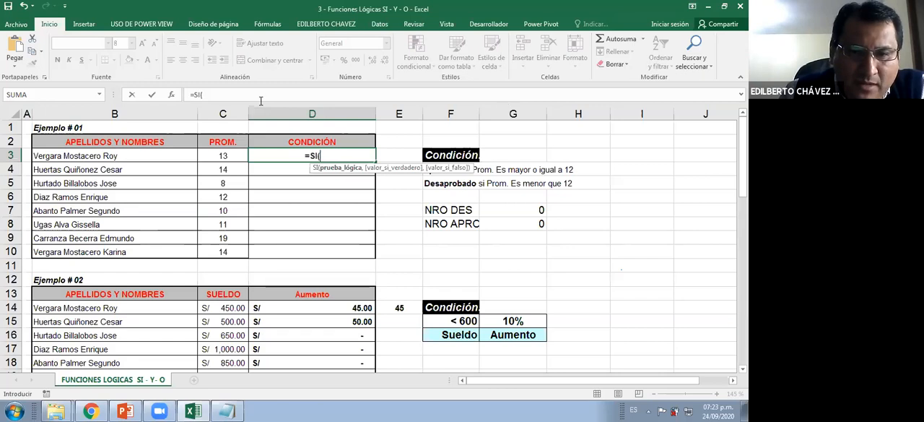
pyautogui.click(215, 156)
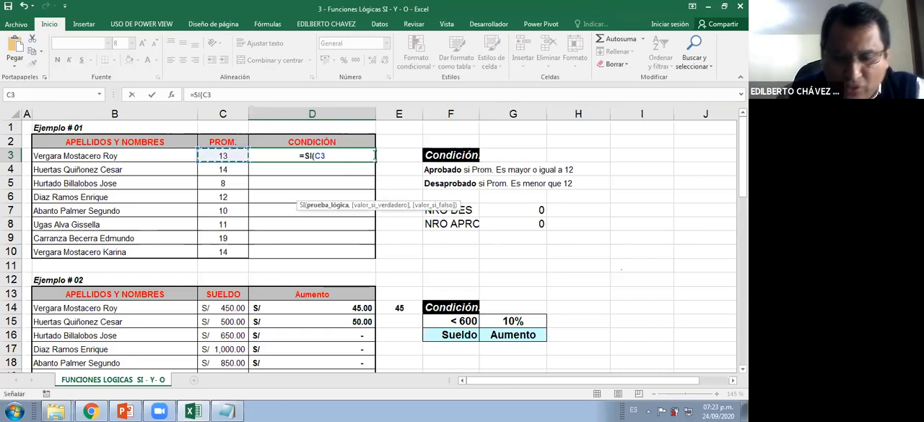
pyautogui.write('>')
pyautogui.press('Up')
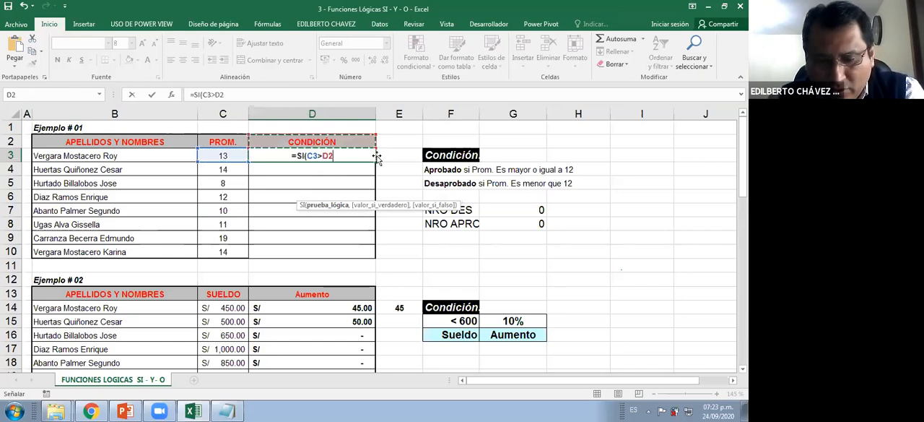
pyautogui.press('BackSpace')
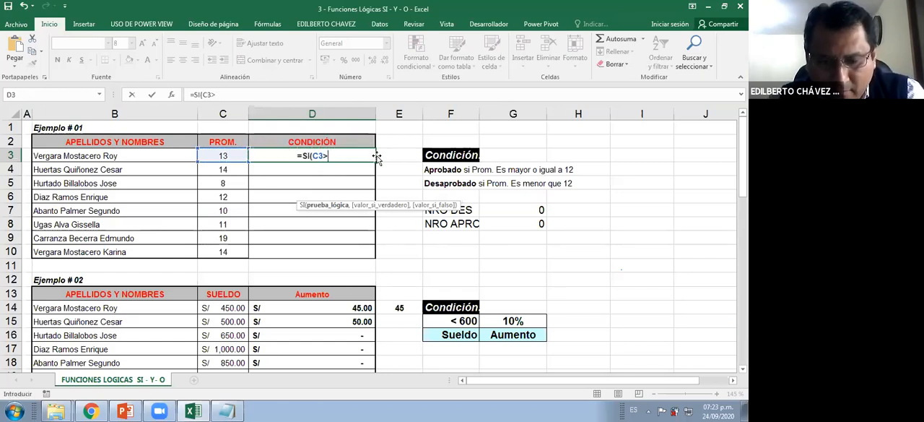
pyautogui.write('=12,')
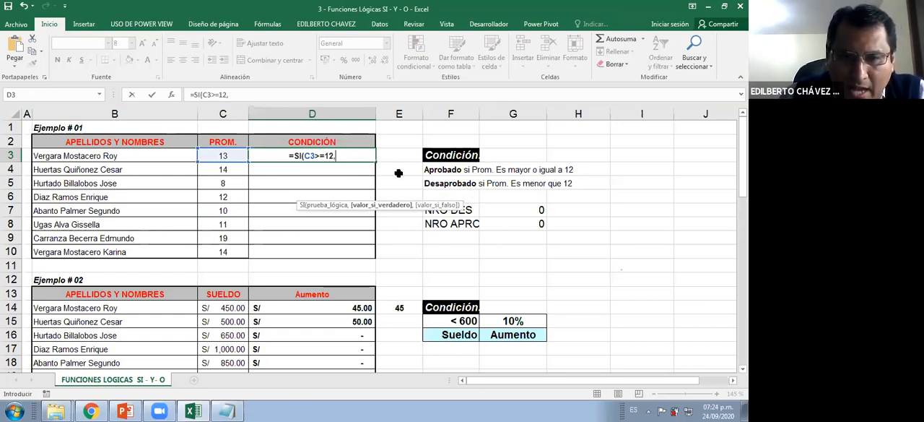
pyautogui.write('"')
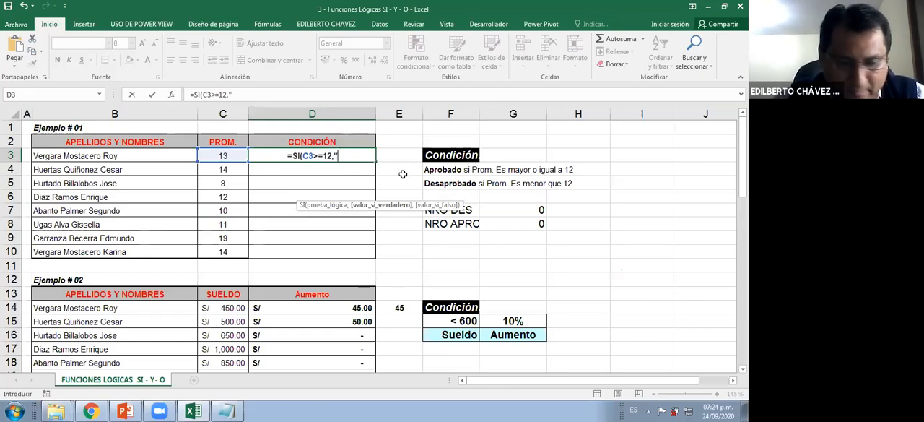
pyautogui.write('APRONA')
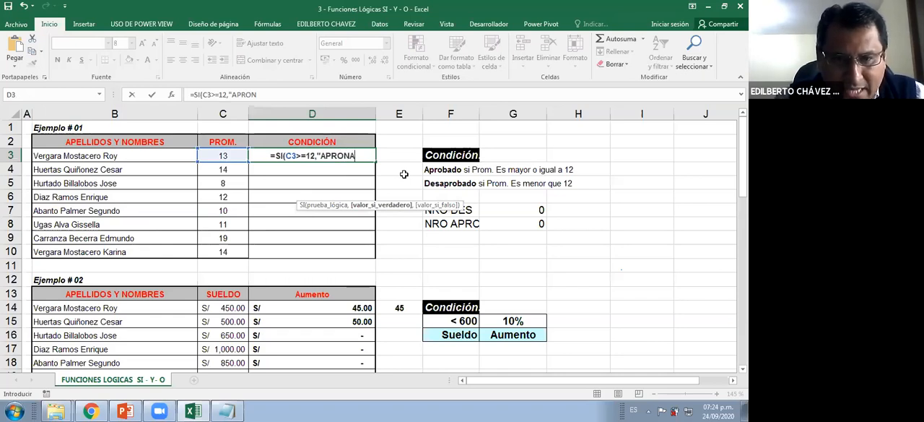
# Add "APROBADO" as the value if true in the D3 SI formula
pyautogui.press('BackSpace')
pyautogui.press('BackSpace')
pyautogui.write('BADO')
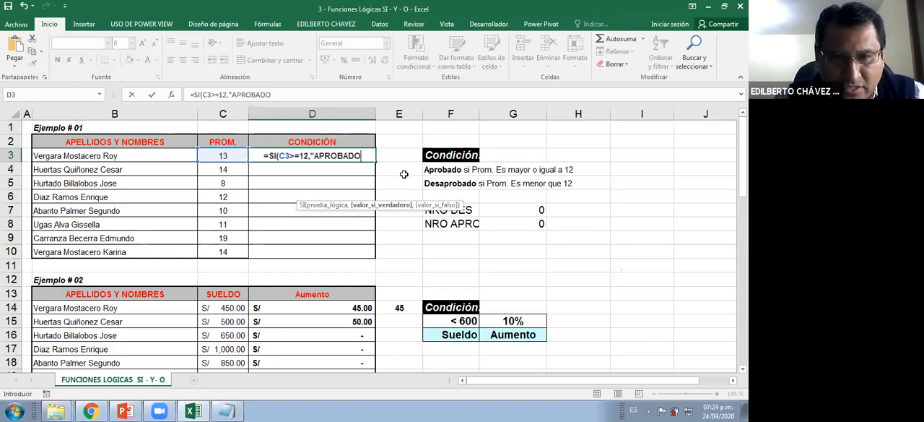
pyautogui.write('",')
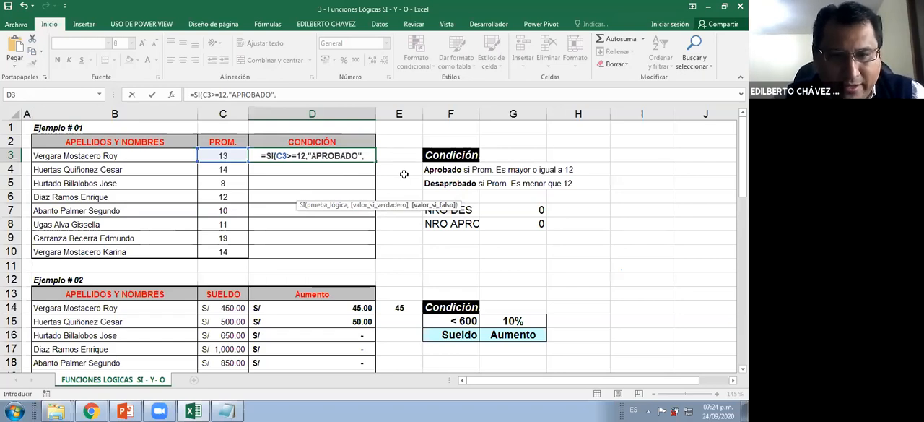
pyautogui.write('"DES')
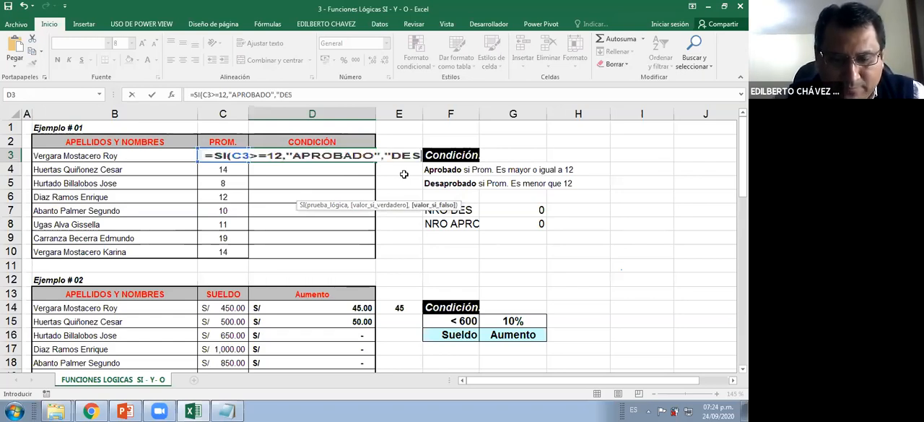
pyautogui.write('APROADO')
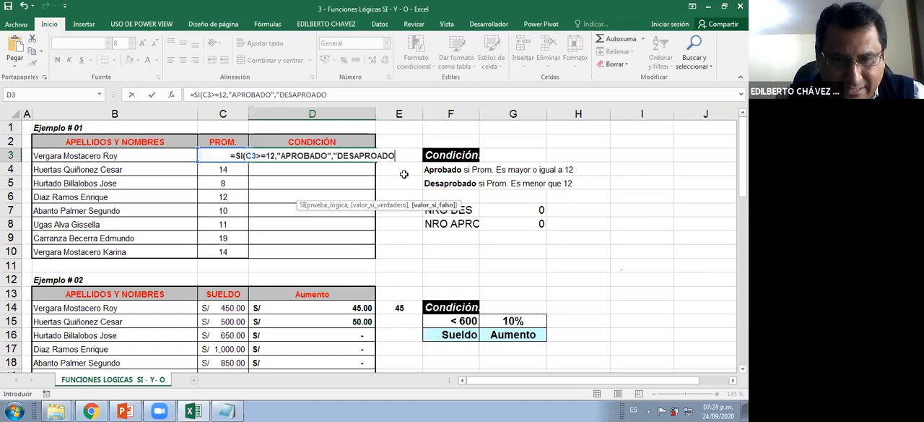
# Add "DESAPROBADO" as the value if false and complete the SI formula in D3
pyautogui.press('BackSpace')
pyautogui.press('BackSpace')
pyautogui.press('BackSpace')
pyautogui.write('BADO"')
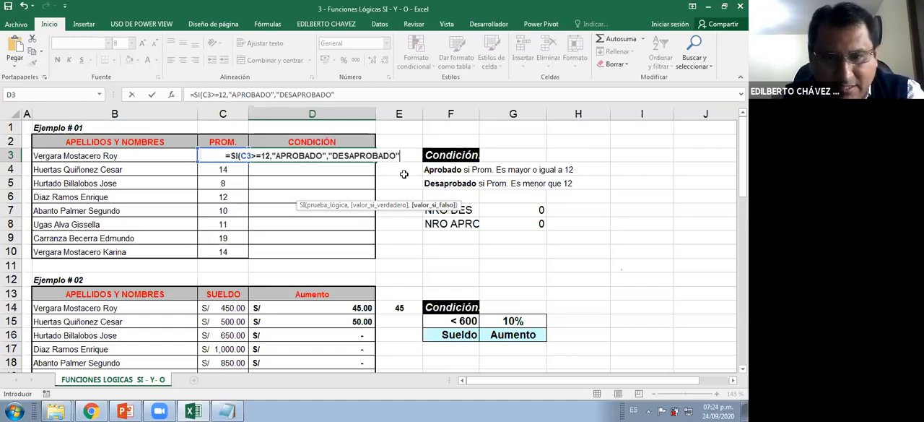
pyautogui.write(')')
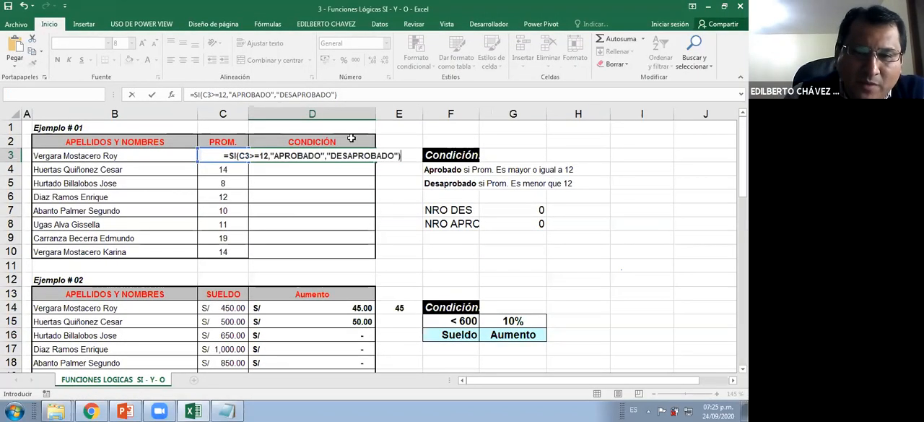
pyautogui.press('Return')
# Fill the D3 formula down through D10 and check the CONDICIÓN results against the averages
pyautogui.click(373, 155)
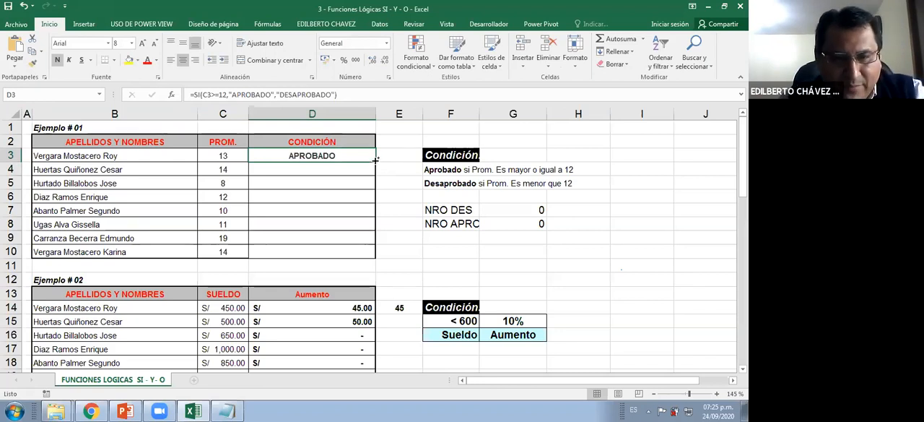
pyautogui.hotkey('ctrl', '2')
pyautogui.moveTo(379, 160)
pyautogui.mouseDown()
pyautogui.moveTo(405, 212)
pyautogui.moveTo(396, 242)
pyautogui.moveTo(437, 253)
pyautogui.mouseUp()
pyautogui.press('Escape')
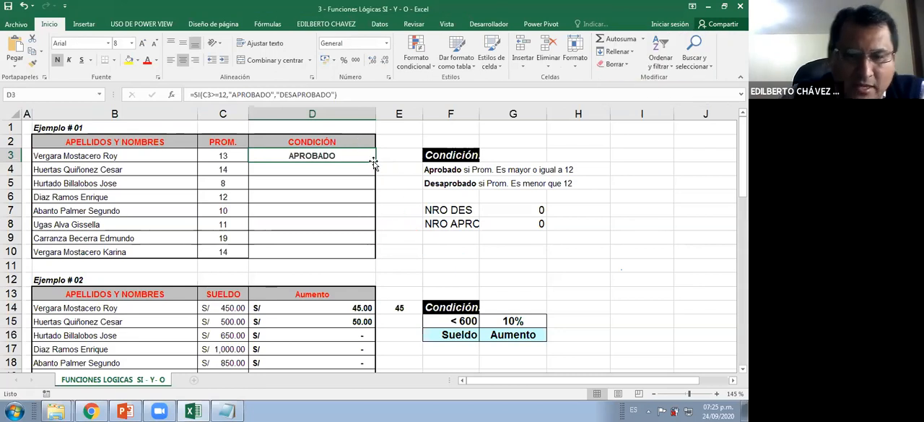
pyautogui.doubleClick(375, 161)
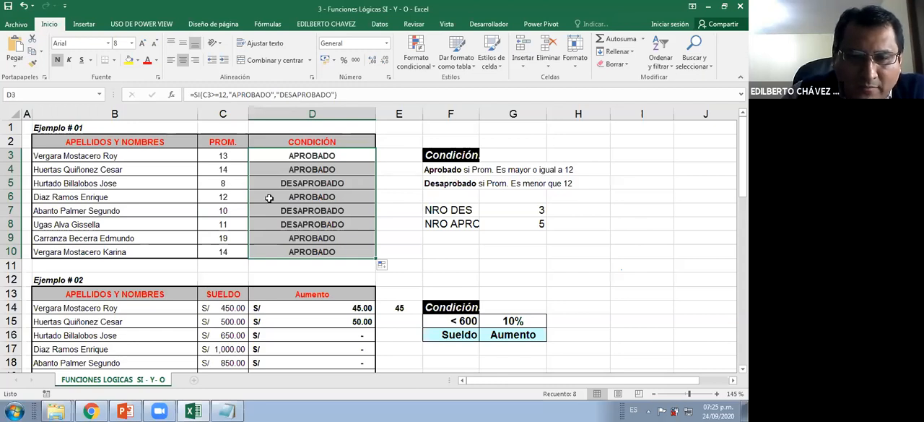
pyautogui.click(270, 200)
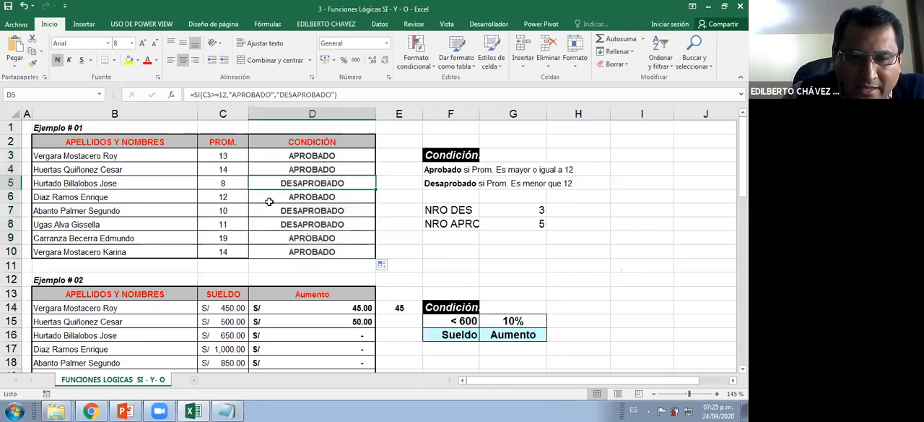
pyautogui.click(233, 237)
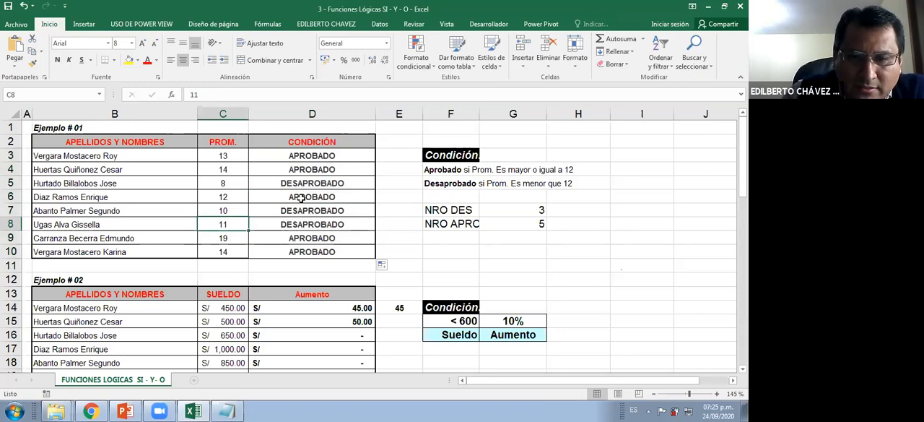
pyautogui.click(242, 200)
pyautogui.click(299, 200)
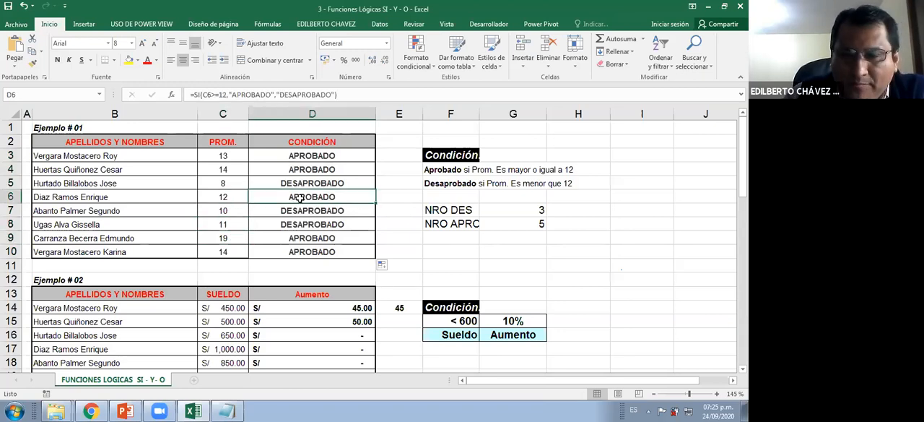
# Clear the existing NIVEL formulas from D48:D55 in Ejemplo # 05
pyautogui.scroll(-7, 299, 199)
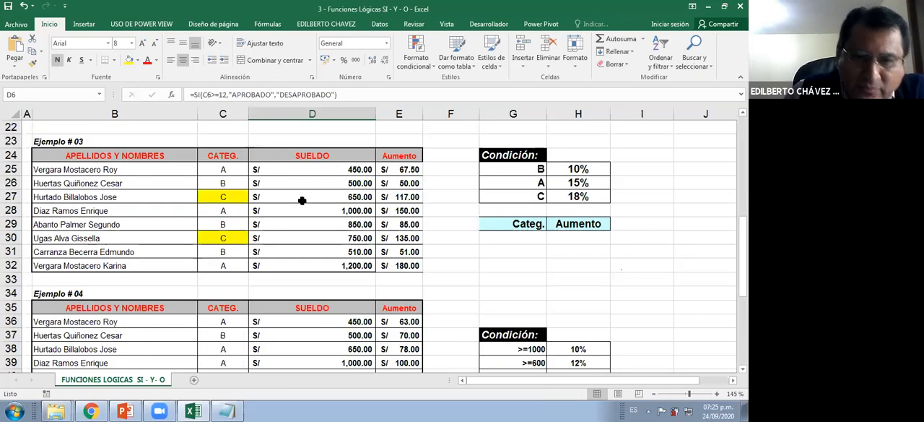
pyautogui.scroll(1, 304, 205)
pyautogui.scroll(-6, 311, 214)
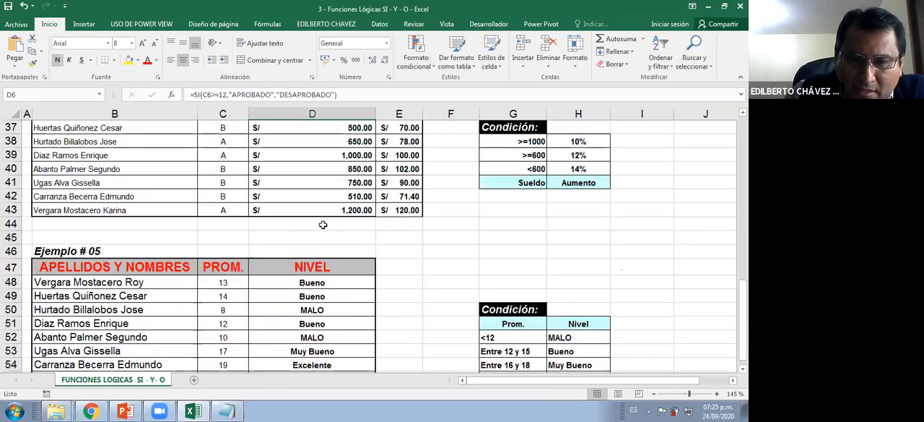
pyautogui.scroll(-7, 323, 222)
pyautogui.scroll(7, 323, 223)
pyautogui.scroll(-1, 336, 243)
pyautogui.moveTo(336, 244); pyautogui.dragTo(338, 332)
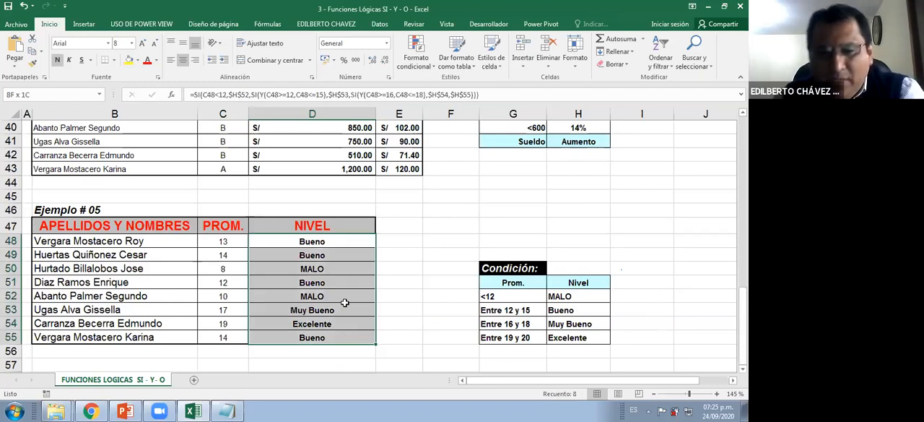
pyautogui.press('Delete')
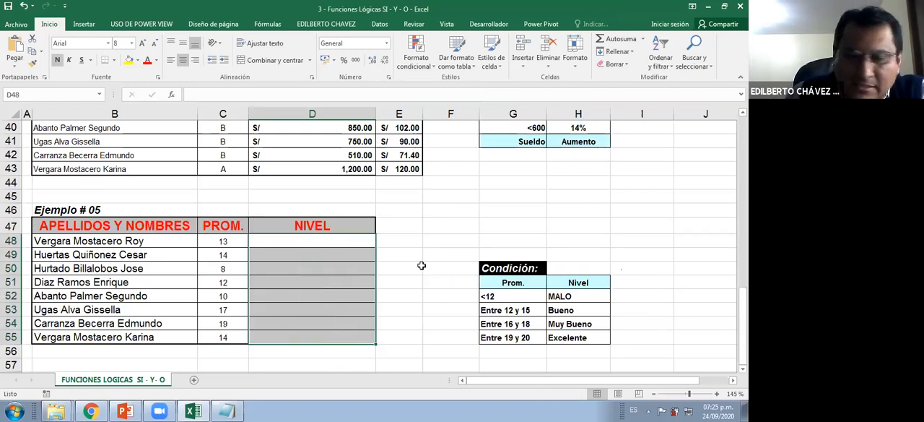
# Review the Ejemplo # 05 conditions and draw a curved red arrow from the Nivel list to the NIVEL column
pyautogui.scroll(-1, 422, 264)
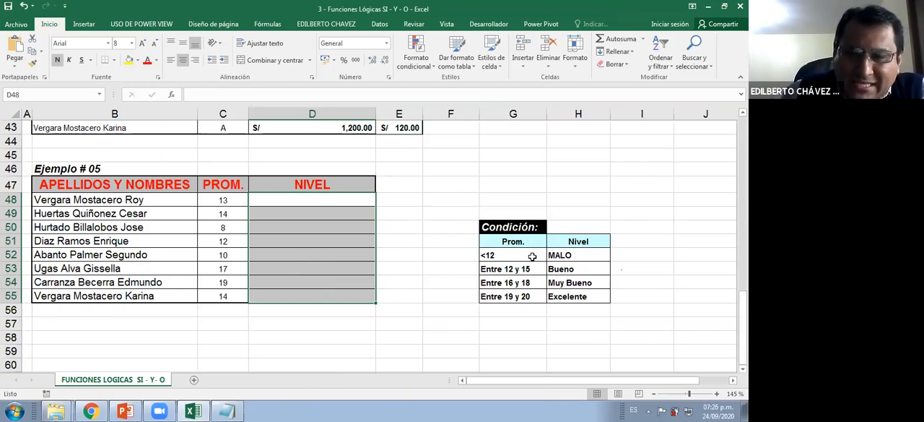
pyautogui.scroll(-1, 527, 256)
pyautogui.click(516, 215)
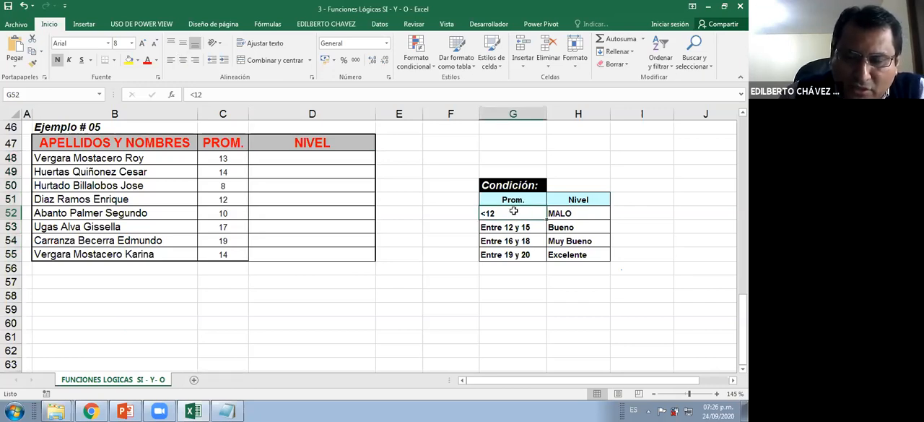
pyautogui.click(569, 213)
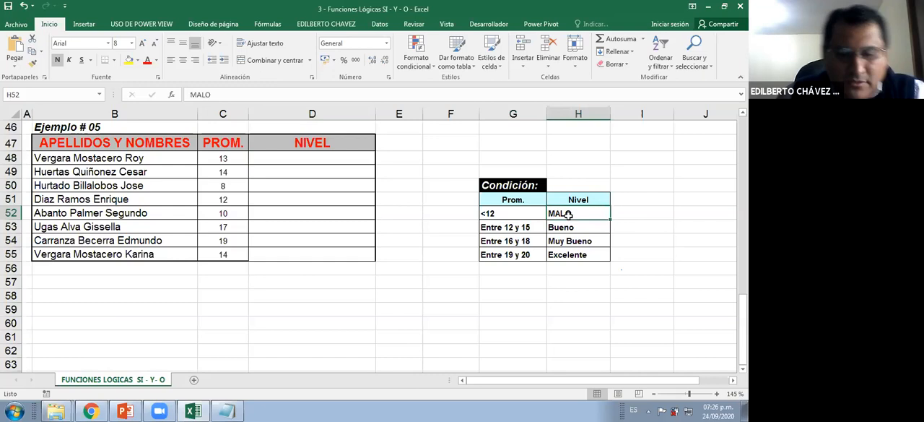
pyautogui.hotkey('ctrl', '2')
pyautogui.moveTo(572, 263)
pyautogui.mouseDown()
pyautogui.moveTo(280, 210)
pyautogui.moveTo(298, 225)
pyautogui.mouseUp()
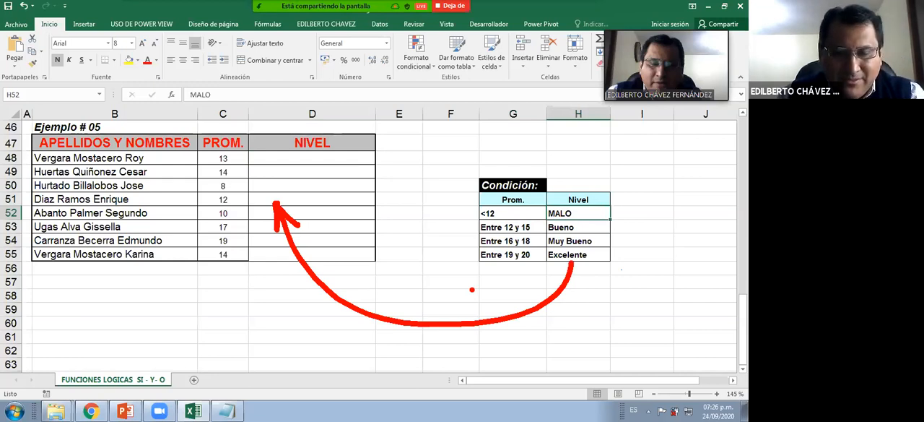
# Start an SI formula in D48 with the logical test C48<12
pyautogui.click(305, 153)
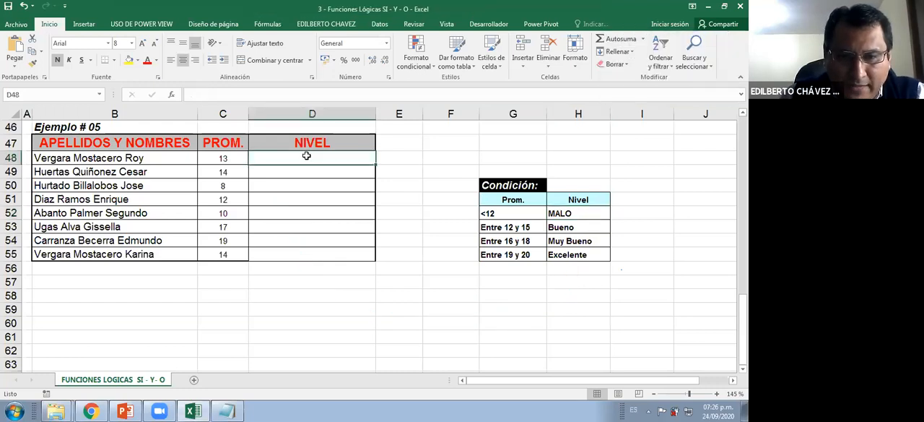
pyautogui.write('=')
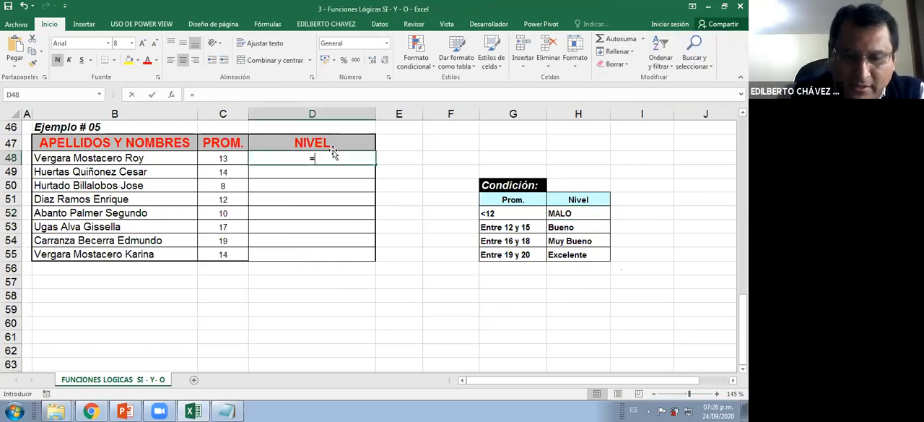
pyautogui.write('SI')
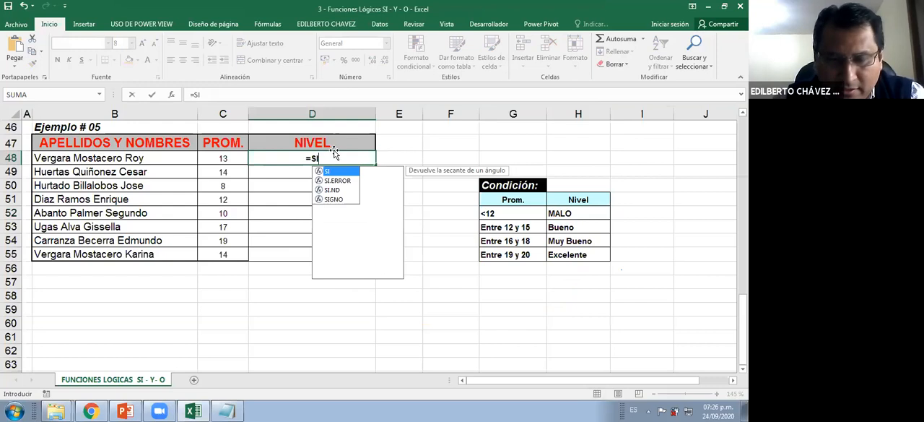
pyautogui.write('(')
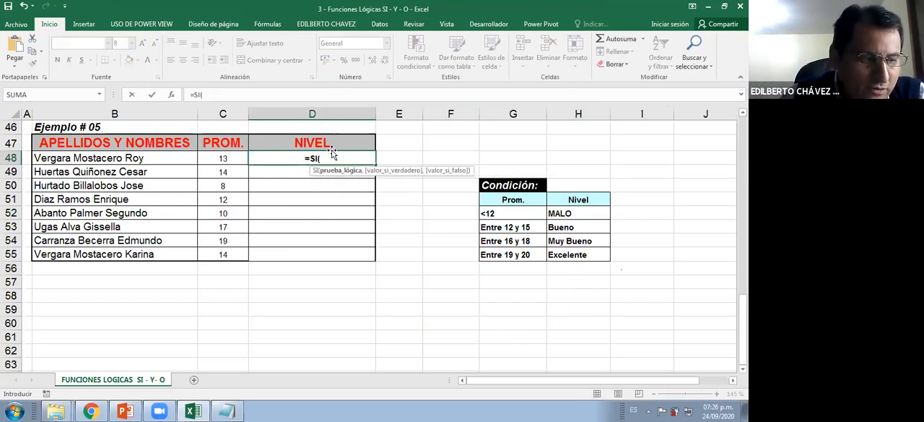
pyautogui.click(336, 159)
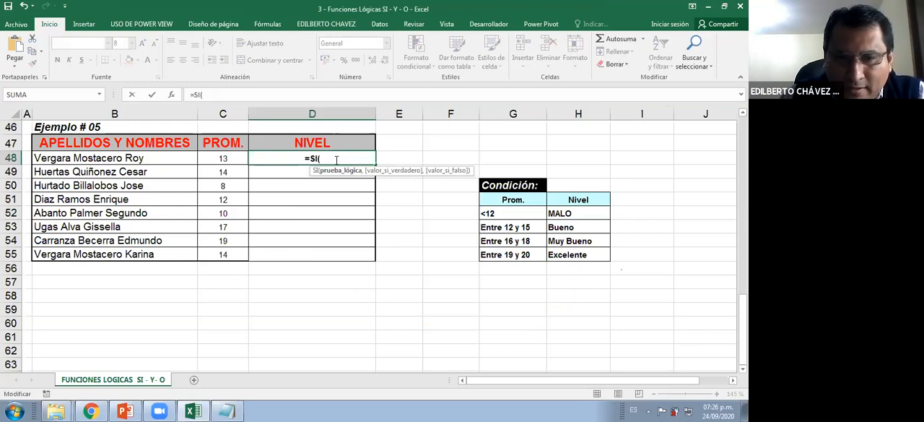
pyautogui.click(229, 157)
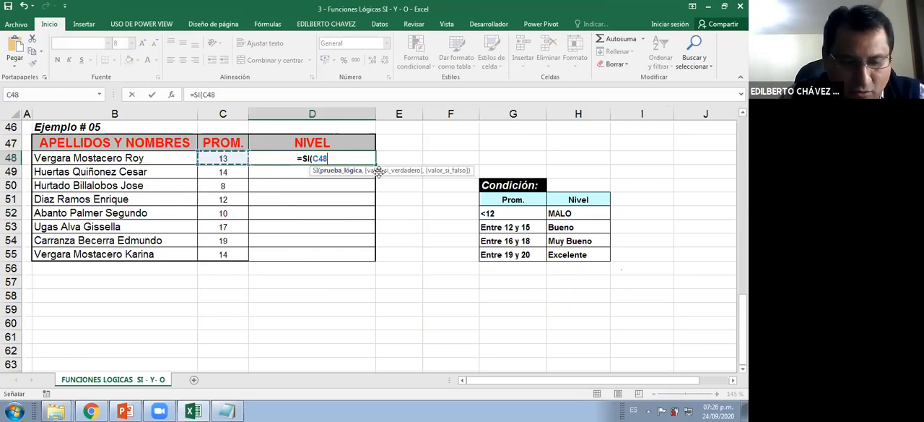
pyautogui.write('<12')
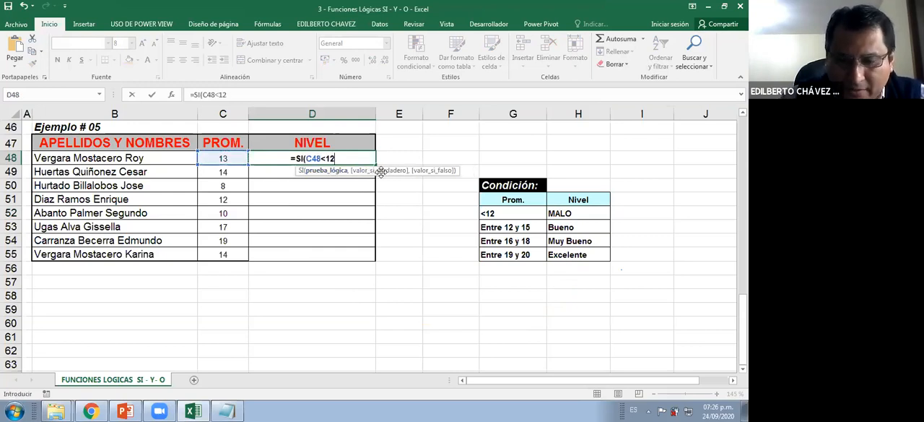
pyautogui.write(',')
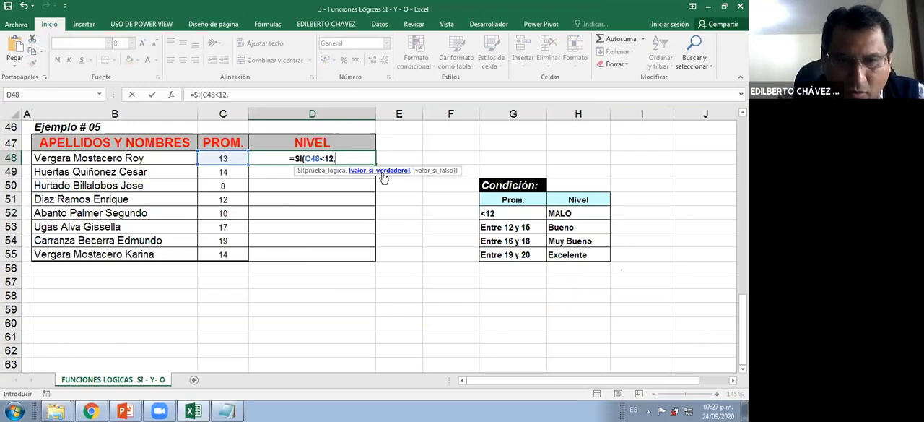
# Try the absolute reference $H$52 as the SI formula's value-if-true argument in D48, and remove it
pyautogui.click(579, 214)
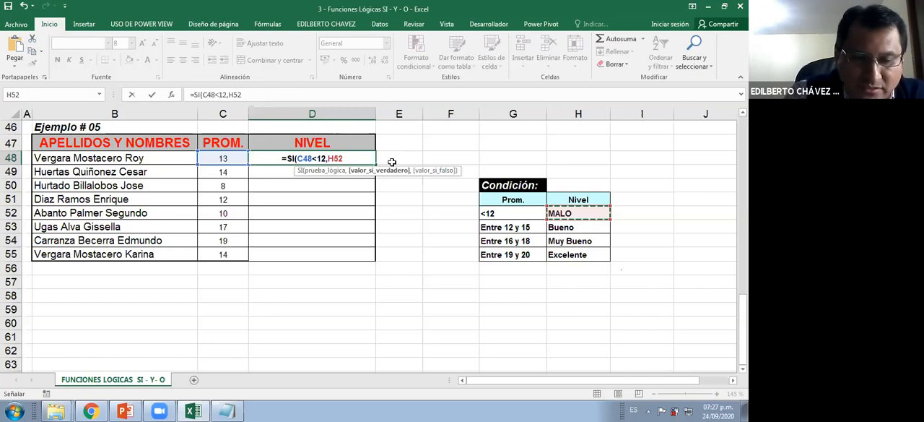
pyautogui.press('F4')
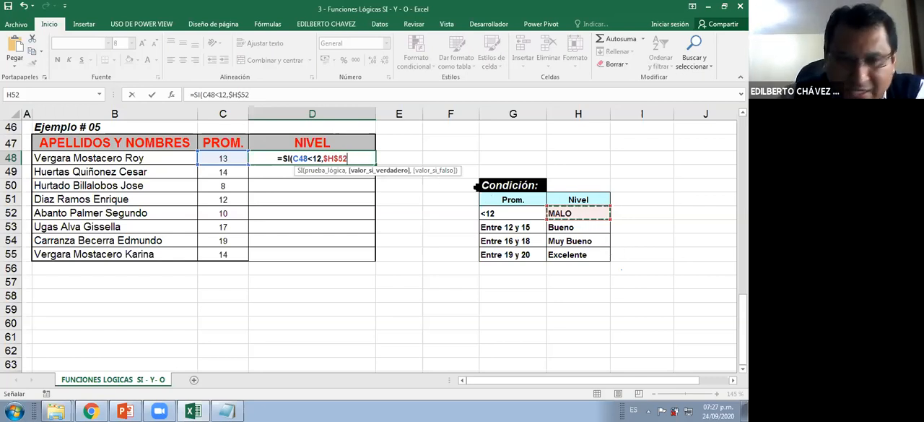
pyautogui.press('BackSpace')
pyautogui.press('BackSpace')
pyautogui.press('BackSpace')
pyautogui.press('BackSpace')
pyautogui.press('BackSpace')
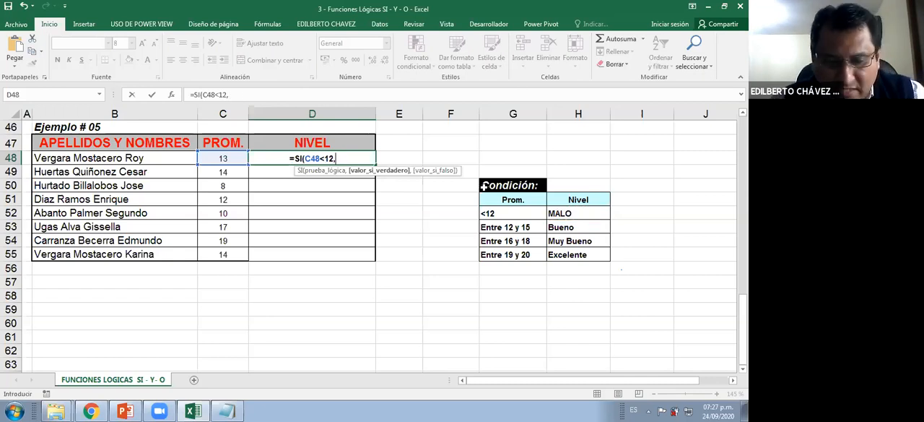
# Try the literal text "MALO" in quotation marks as the value-if-true argument, and delete it back to the comma
pyautogui.write('"')
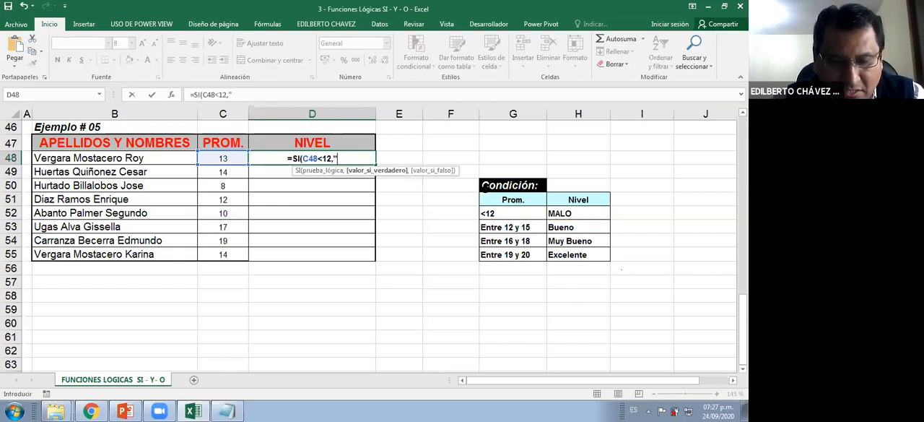
pyautogui.write('MALO')
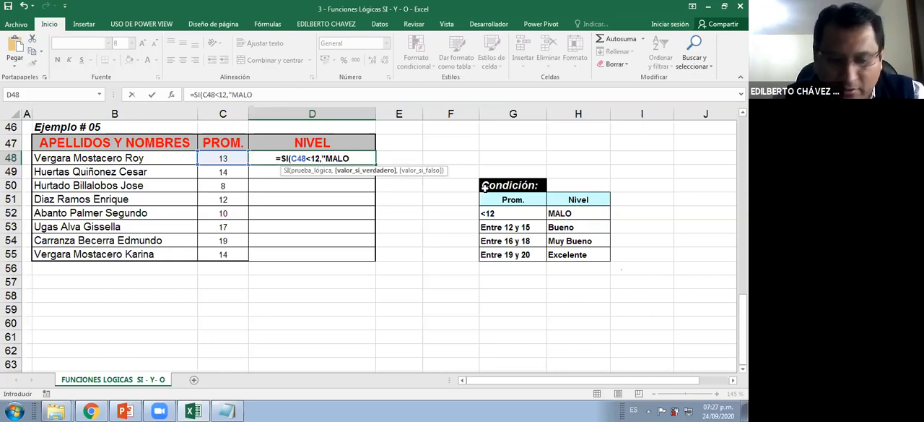
pyautogui.write('"')
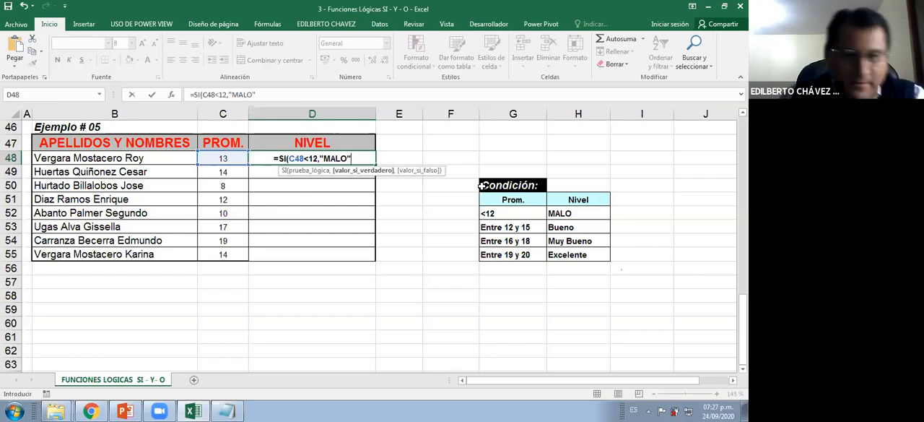
pyautogui.click(366, 159)
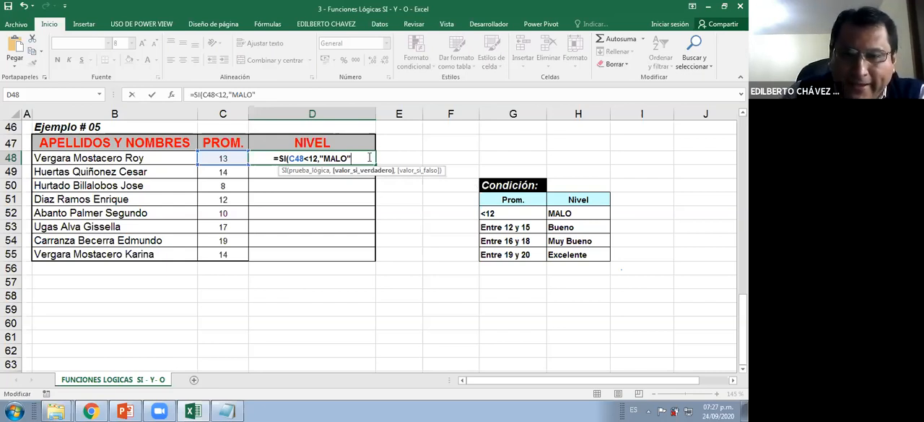
pyautogui.press('BackSpace')
pyautogui.press('BackSpace')
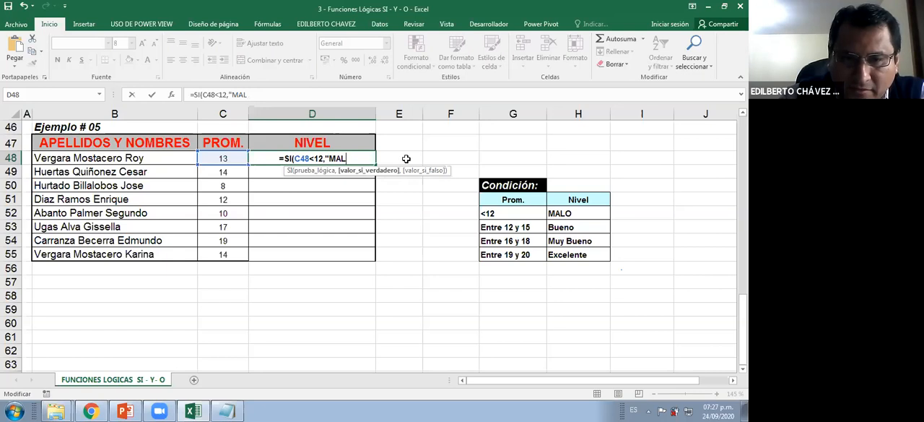
pyautogui.press('BackSpace')
pyautogui.press('BackSpace')
pyautogui.press('BackSpace')
pyautogui.press('BackSpace')
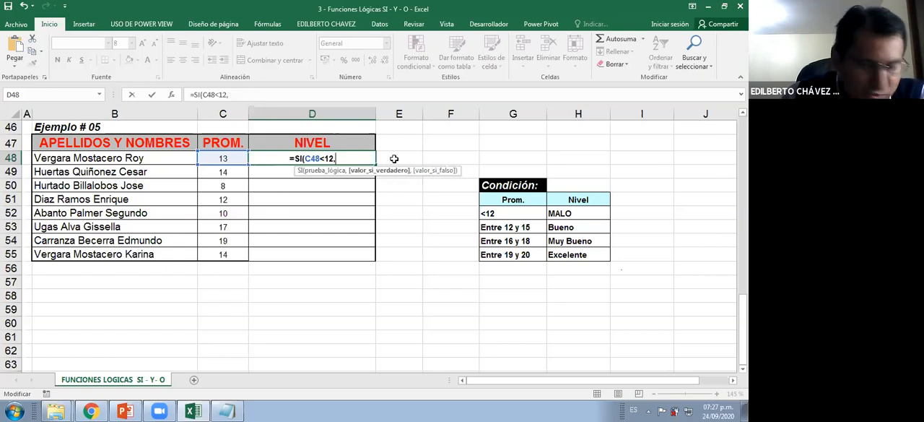
# Enter the absolute reference $H$52 as the value-if-true argument, followed by a comma separator
pyautogui.click(578, 214)
pyautogui.press('F4')
pyautogui.write(',')
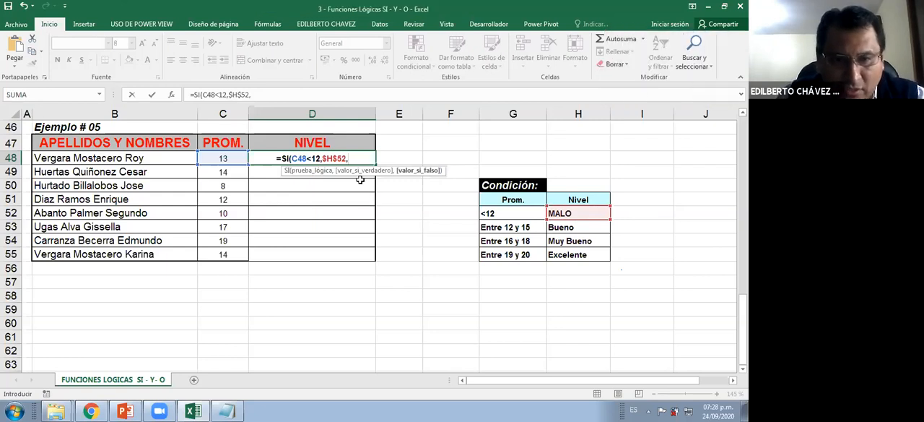
# Mark the three SI arguments with red arrows, write a circled 3 under valor_si_falso, and clear the drawings
pyautogui.moveTo(375, 186); pyautogui.dragTo(376, 234)
pyautogui.moveTo(420, 178); pyautogui.dragTo(412, 388)
pyautogui.moveTo(407, 312); pyautogui.dragTo(402, 351)
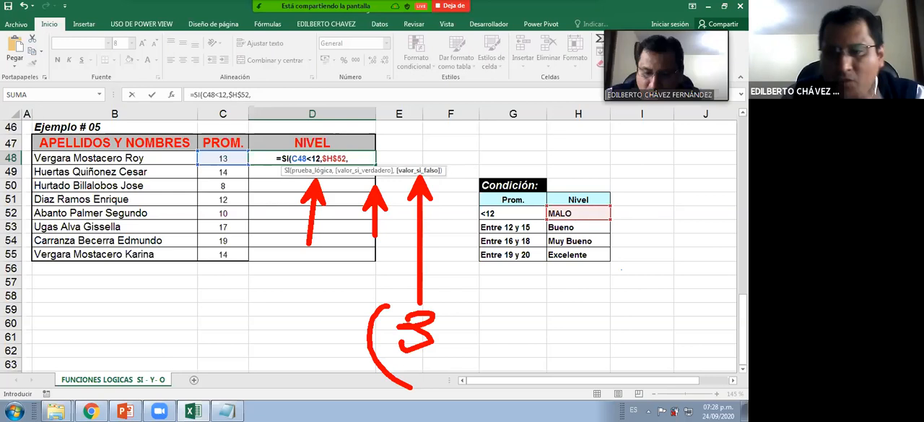
pyautogui.moveTo(412, 388); pyautogui.dragTo(383, 307)
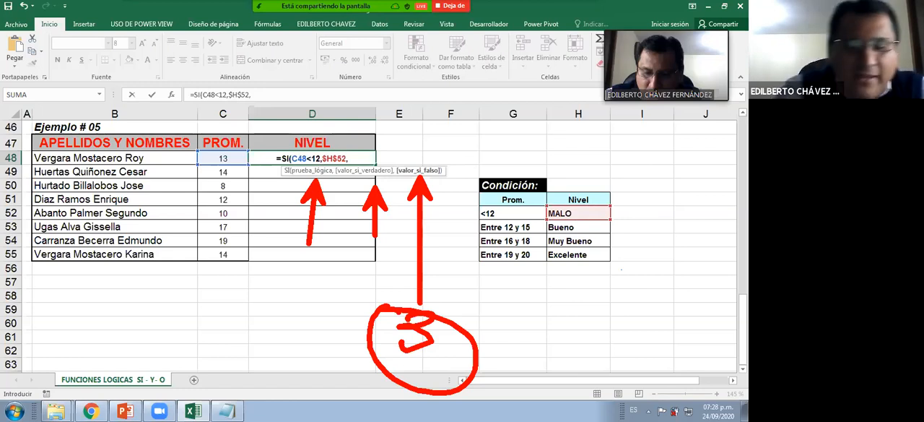
pyautogui.press('Escape')
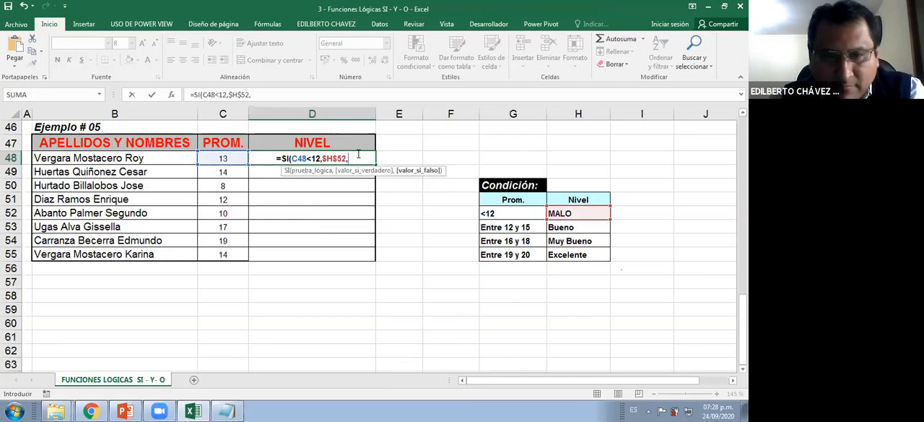
# Start a nested SI function as the value-if-false argument in D48 and handwrite a red Y below the formula
pyautogui.write('SI(')
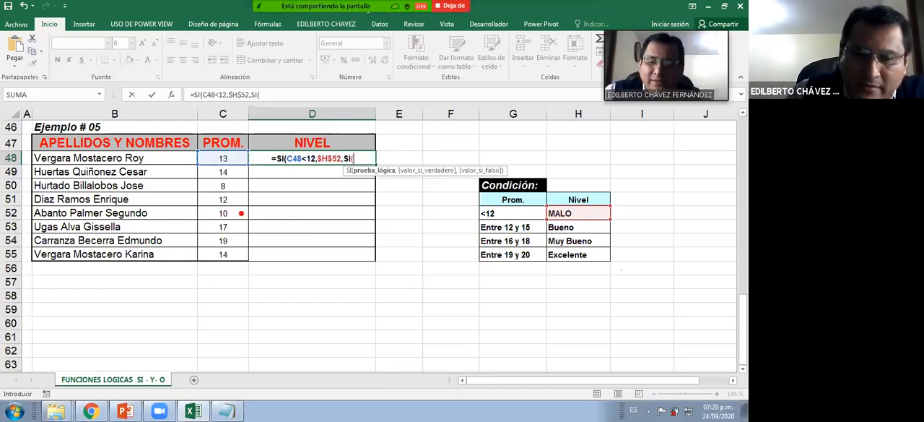
pyautogui.moveTo(282, 219); pyautogui.dragTo(280, 261)
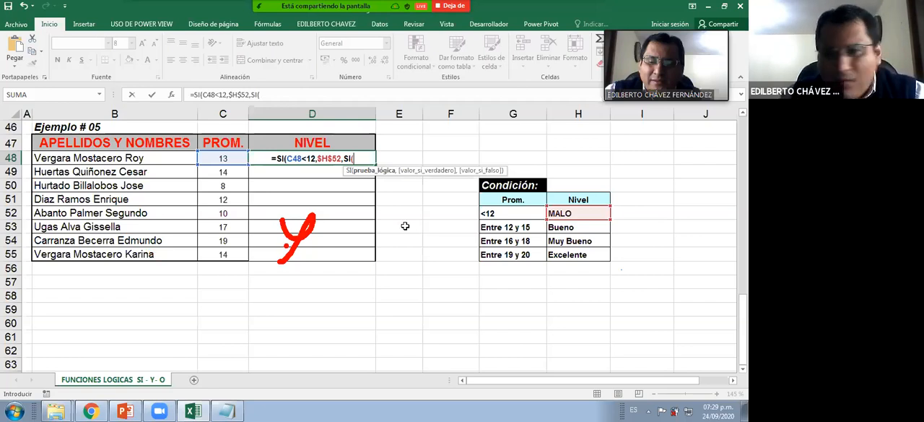
# Handwrite the two red input columns of a truth table over the sheet: V V, V F, F V, F F
pyautogui.moveTo(180, 224); pyautogui.dragTo(289, 224)
pyautogui.moveTo(193, 280); pyautogui.dragTo(222, 273)
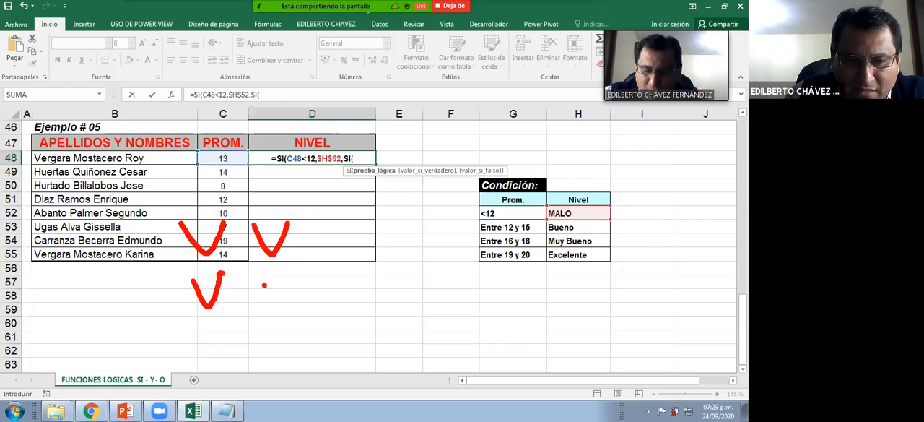
pyautogui.moveTo(282, 268); pyautogui.dragTo(265, 312)
pyautogui.moveTo(265, 290); pyautogui.dragTo(287, 287)
pyautogui.moveTo(199, 318)
pyautogui.mouseDown()
pyautogui.moveTo(197, 345)
pyautogui.moveTo(229, 315)
pyautogui.mouseUp()
pyautogui.moveTo(201, 330); pyautogui.dragTo(274, 324)
pyautogui.moveTo(189, 367)
pyautogui.mouseDown()
pyautogui.moveTo(189, 398)
pyautogui.moveTo(213, 361)
pyautogui.moveTo(227, 377)
pyautogui.mouseUp()
pyautogui.moveTo(246, 366)
pyautogui.mouseDown()
pyautogui.moveTo(246, 400)
pyautogui.moveTo(266, 361)
pyautogui.mouseUp()
pyautogui.moveTo(249, 379); pyautogui.dragTo(288, 377)
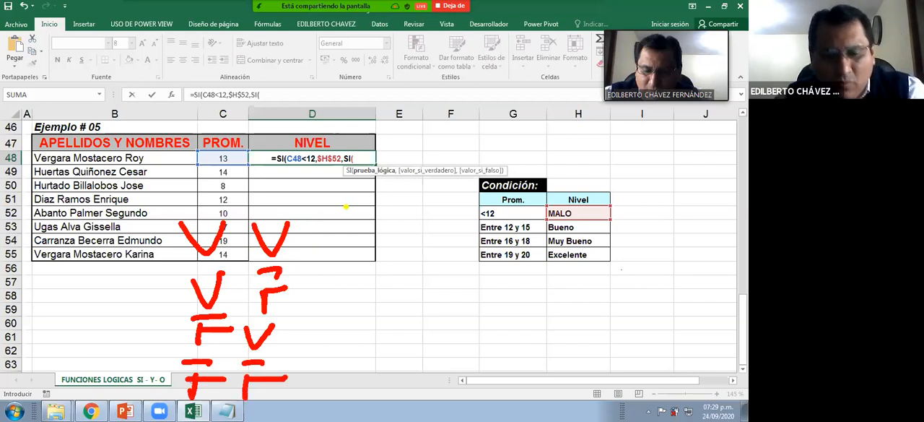
# Add a blue result column for the O operator beside the truth table, with the values V, V, V, F
pyautogui.moveTo(341, 195)
pyautogui.mouseDown()
pyautogui.moveTo(370, 213)
pyautogui.moveTo(374, 179)
pyautogui.mouseUp()
pyautogui.moveTo(337, 226); pyautogui.dragTo(364, 225)
pyautogui.moveTo(337, 273); pyautogui.dragTo(356, 273)
pyautogui.moveTo(332, 322)
pyautogui.mouseDown()
pyautogui.moveTo(338, 331)
pyautogui.moveTo(354, 322)
pyautogui.mouseUp()
pyautogui.moveTo(331, 375); pyautogui.dragTo(328, 398)
pyautogui.moveTo(323, 368); pyautogui.dragTo(353, 364)
pyautogui.moveTo(332, 381); pyautogui.dragTo(352, 377)
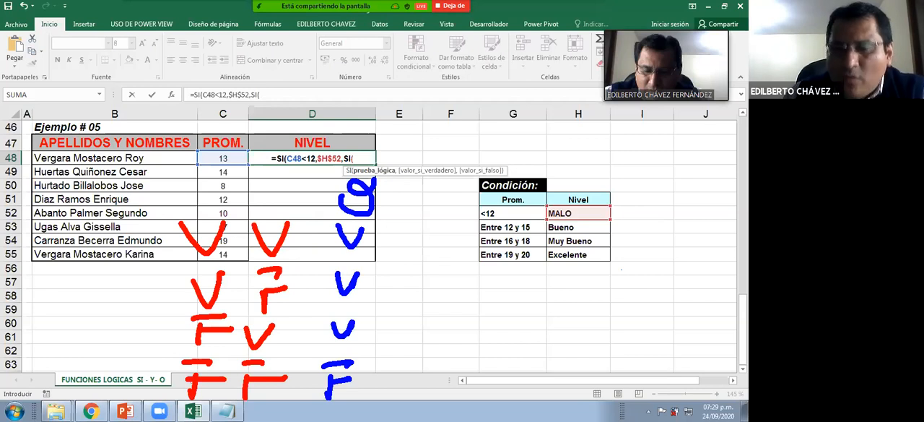
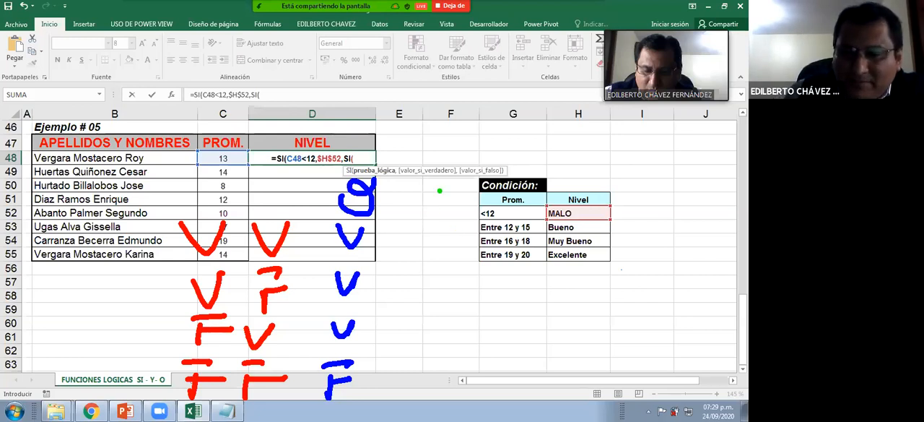
# Handwrite a green result column for the Y operator beside the truth table, with the values V, F, F, F, and clear the drawings
pyautogui.moveTo(440, 187); pyautogui.dragTo(440, 229)
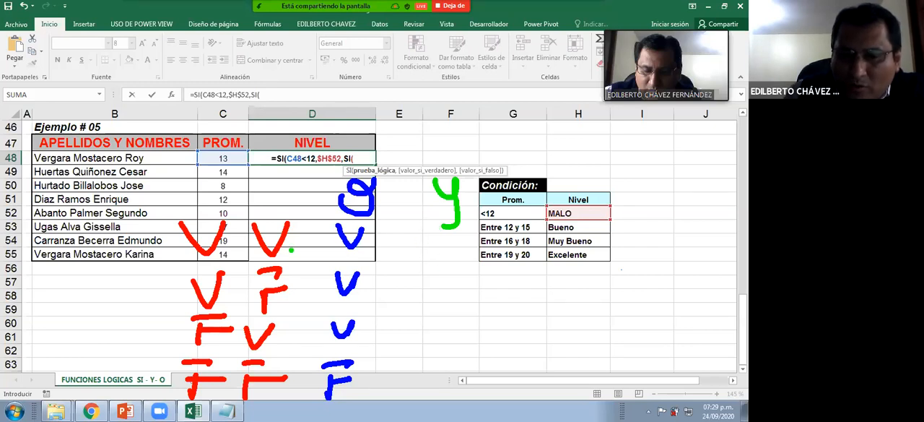
pyautogui.moveTo(418, 229); pyautogui.dragTo(452, 229)
pyautogui.moveTo(422, 275)
pyautogui.mouseDown()
pyautogui.moveTo(422, 305)
pyautogui.moveTo(444, 270)
pyautogui.moveTo(442, 286)
pyautogui.mouseUp()
pyautogui.moveTo(415, 324); pyautogui.dragTo(415, 337)
pyautogui.moveTo(409, 311); pyautogui.dragTo(437, 311)
pyautogui.moveTo(416, 325); pyautogui.dragTo(432, 323)
pyautogui.moveTo(414, 358); pyautogui.dragTo(414, 385)
pyautogui.moveTo(408, 362); pyautogui.dragTo(433, 352)
pyautogui.moveTo(415, 369); pyautogui.dragTo(433, 366)
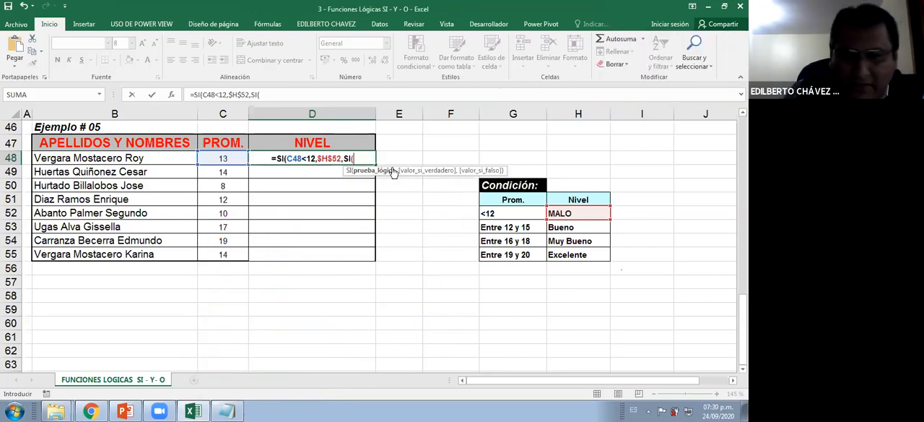
# Start a Y function as the nested SI's logical test in D48, with C48>=12 as its first condition
pyautogui.click(373, 158)
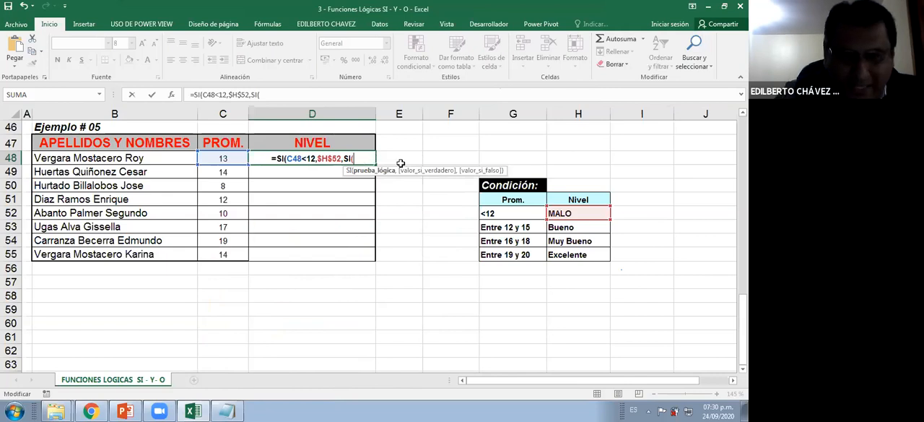
pyautogui.write('Y')
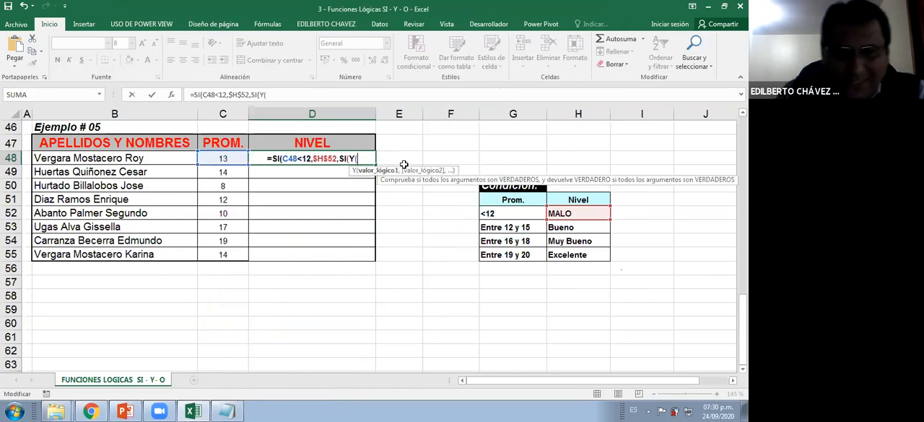
pyautogui.write('(')
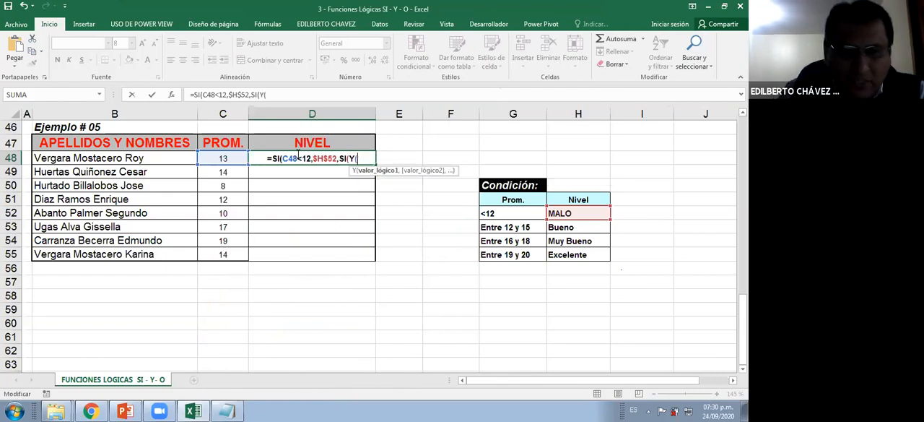
pyautogui.click(233, 158)
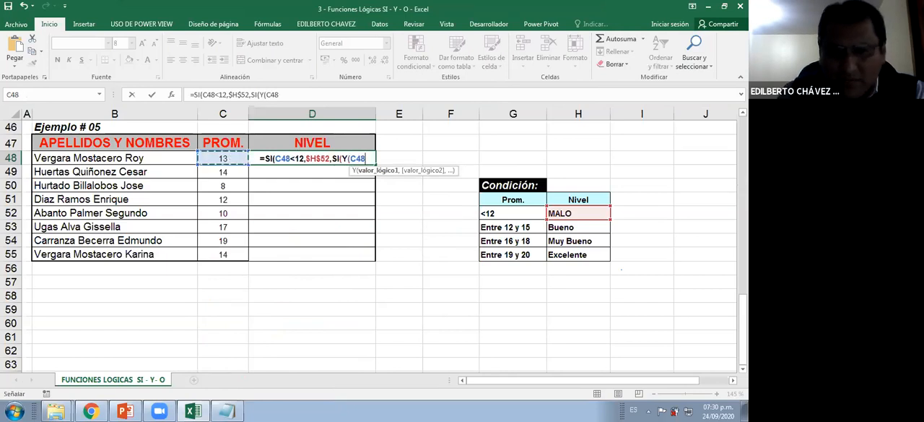
pyautogui.write('>')
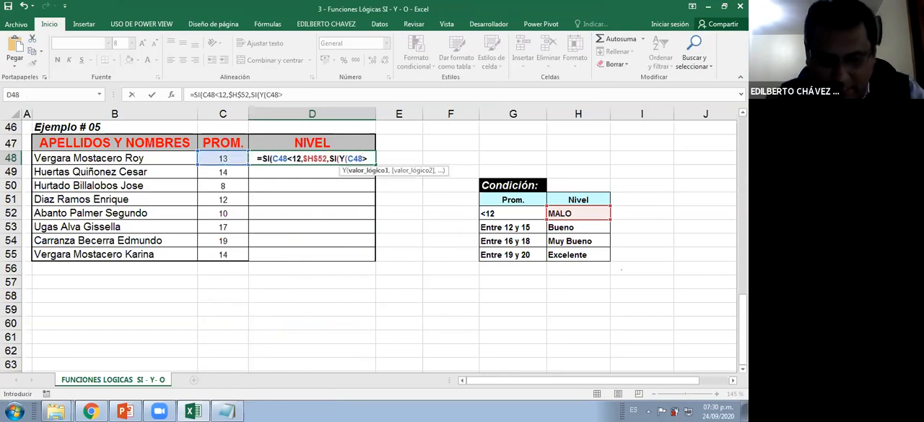
pyautogui.write('=')
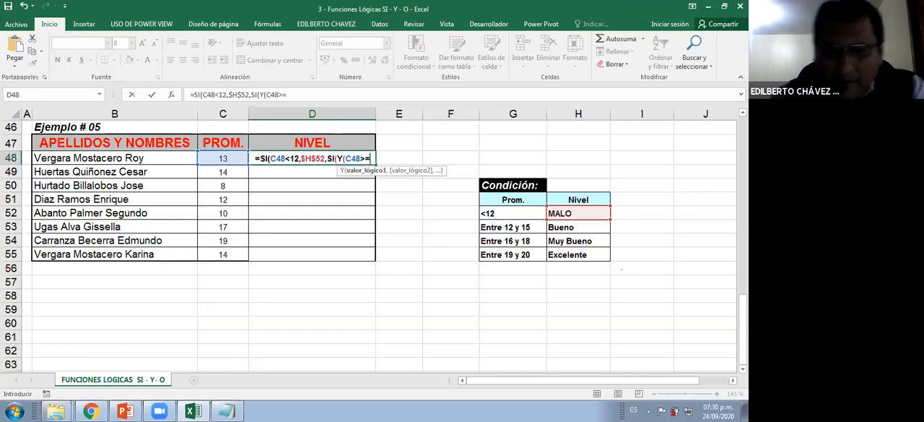
pyautogui.write('12')
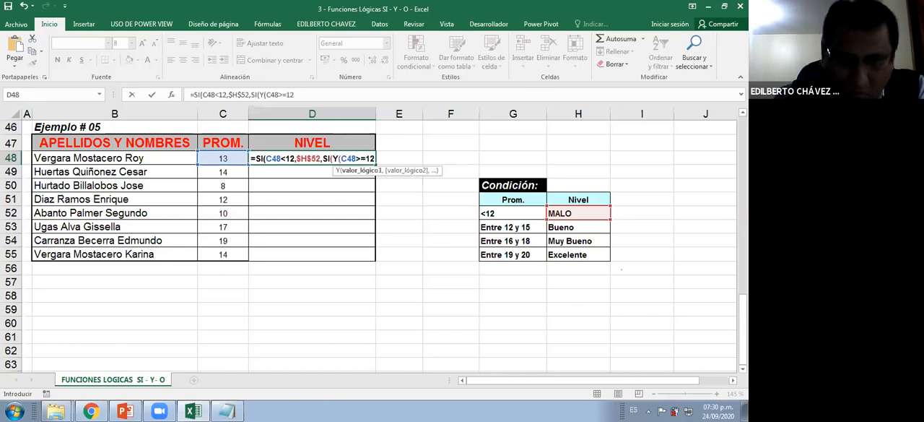
pyautogui.write(',')
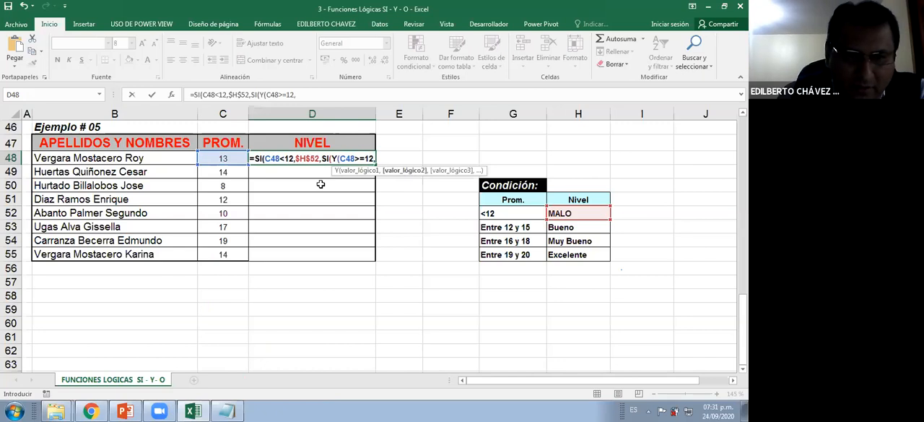
# Add C48<=15 as the second condition and close the Y function
pyautogui.click(221, 158)
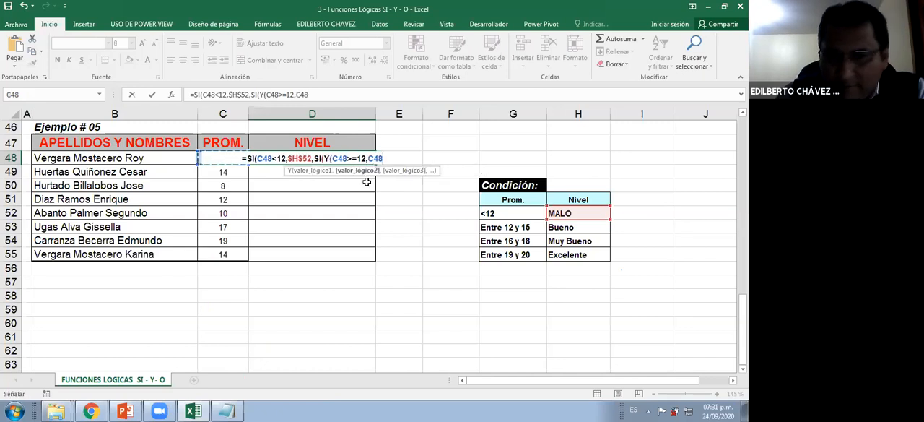
pyautogui.write('<')
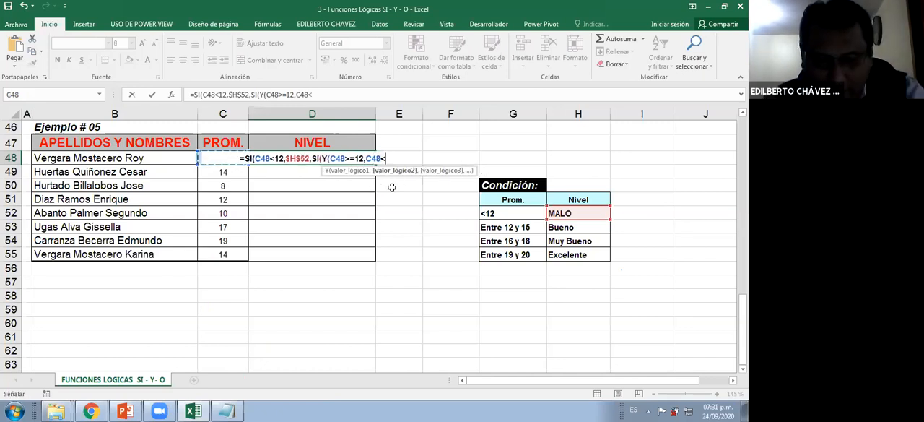
pyautogui.write('=15')
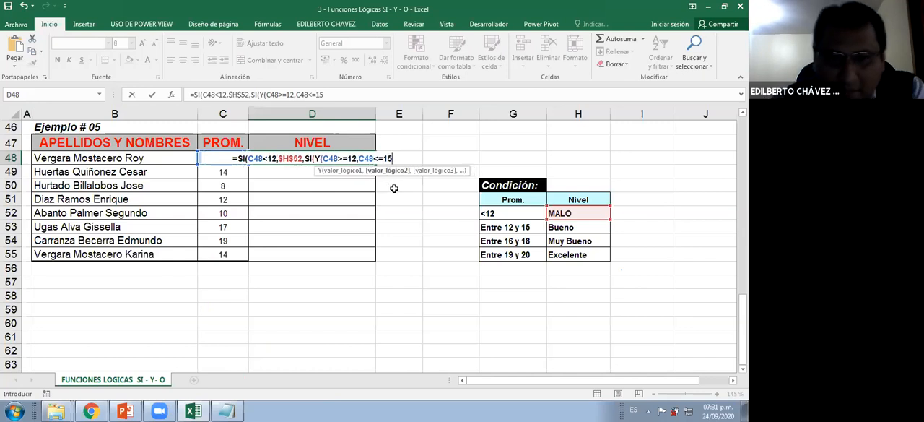
pyautogui.write(')')
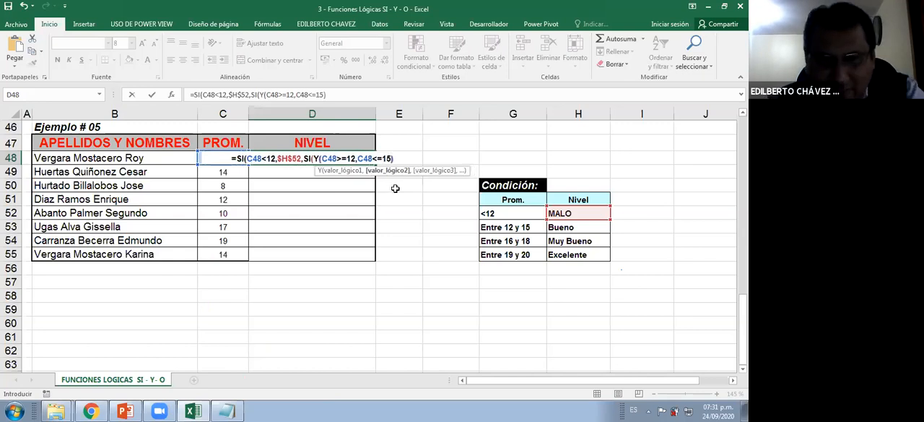
pyautogui.write(',')
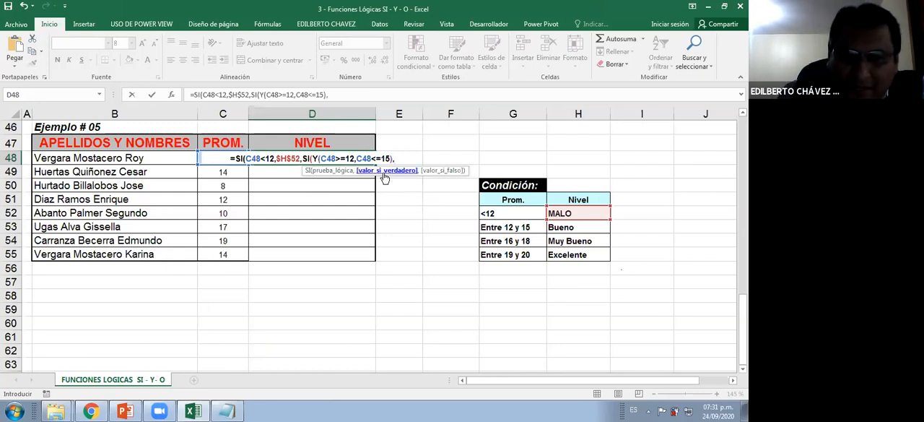
# Use the absolute reference $H$53 (Bueno) as the value if true and open a third SI as the value if false
pyautogui.click(570, 226)
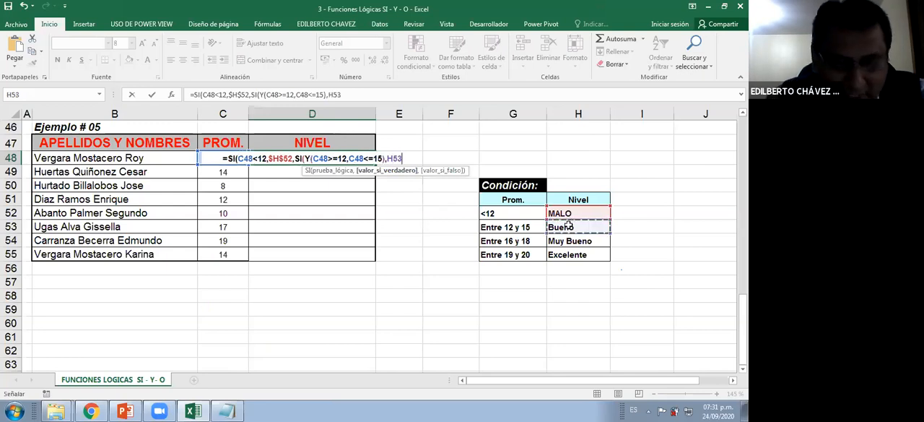
pyautogui.press('F4')
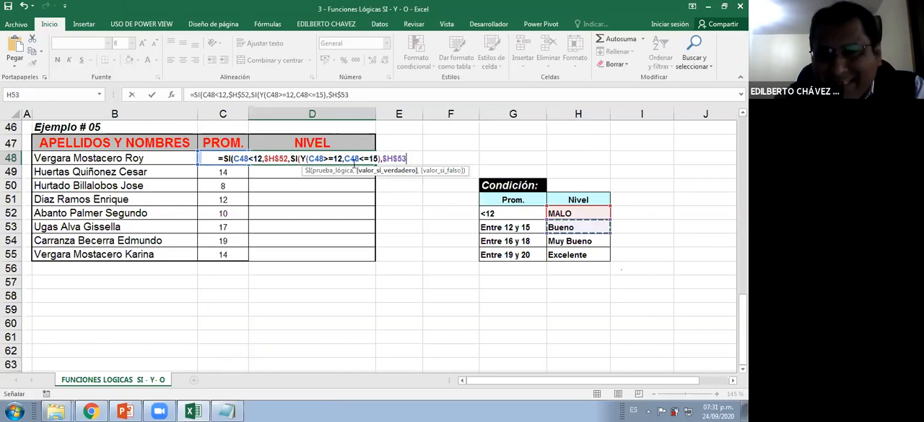
pyautogui.write(',')
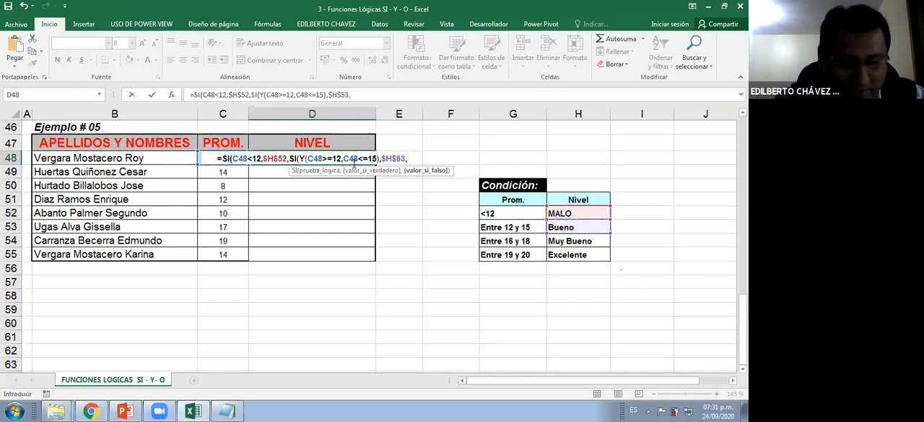
pyautogui.write('SI')
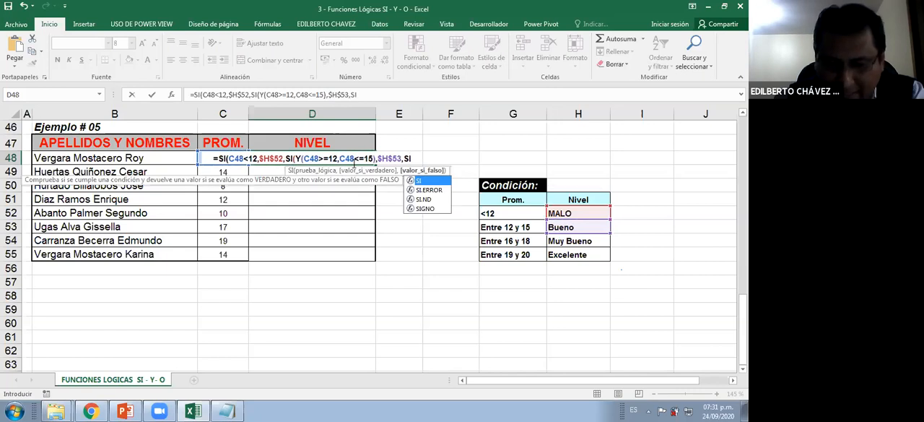
pyautogui.write('(')
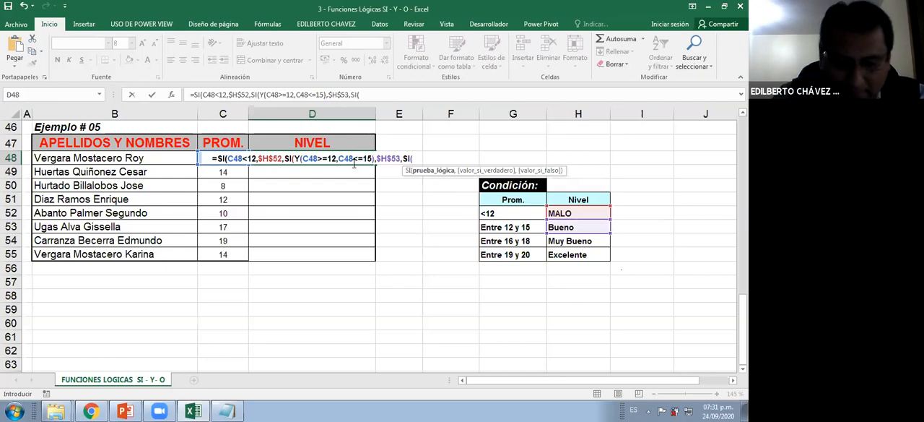
# Enter Y(C48>=16,C48<=18) as the logical test of the third SI
pyautogui.write('Y(')
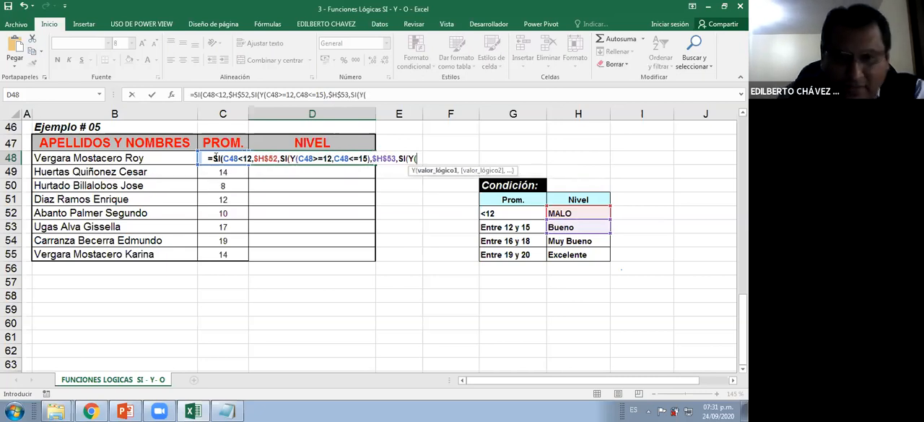
pyautogui.write('C48')
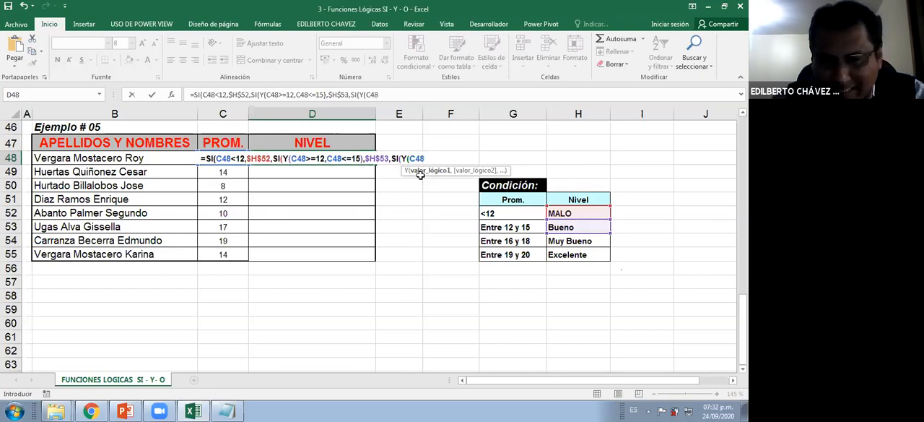
pyautogui.write('>=')
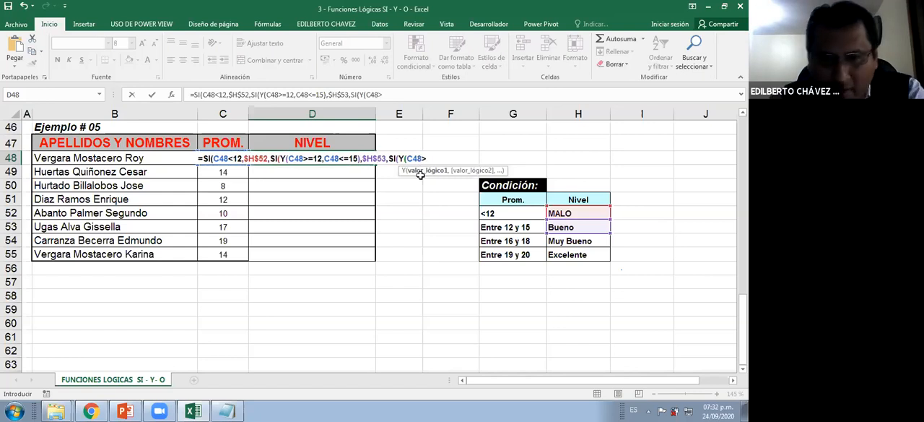
pyautogui.write('16,C')
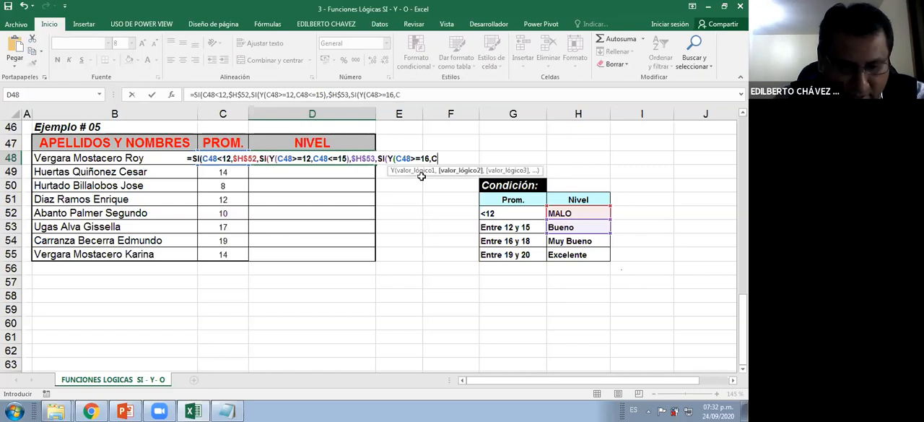
pyautogui.write('48<')
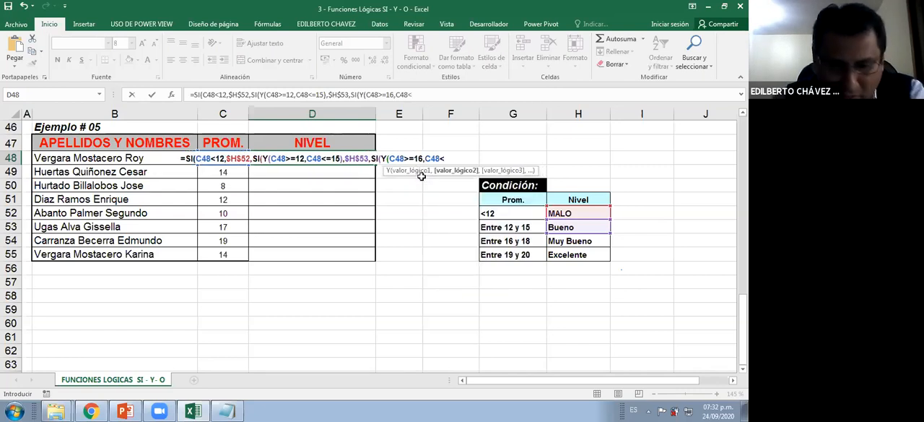
pyautogui.write('=')
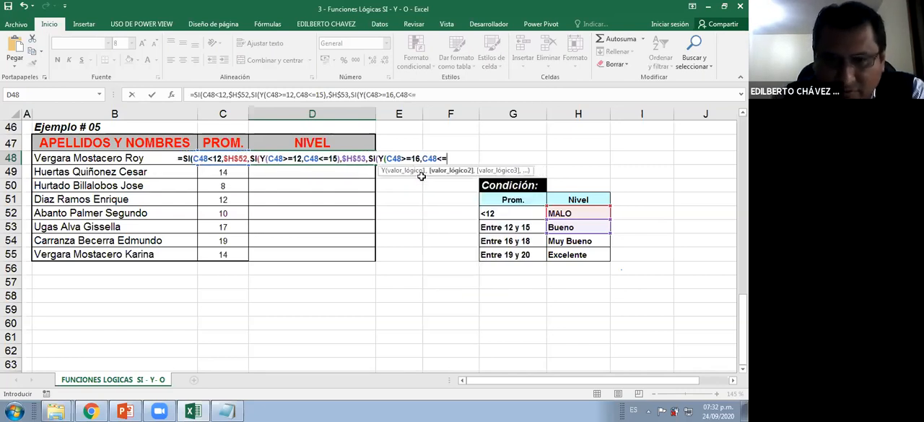
pyautogui.write('18')
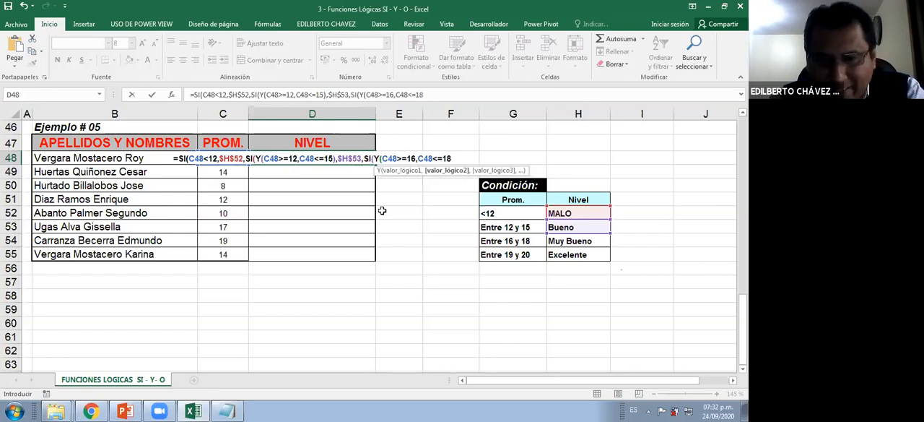
pyautogui.write('),')
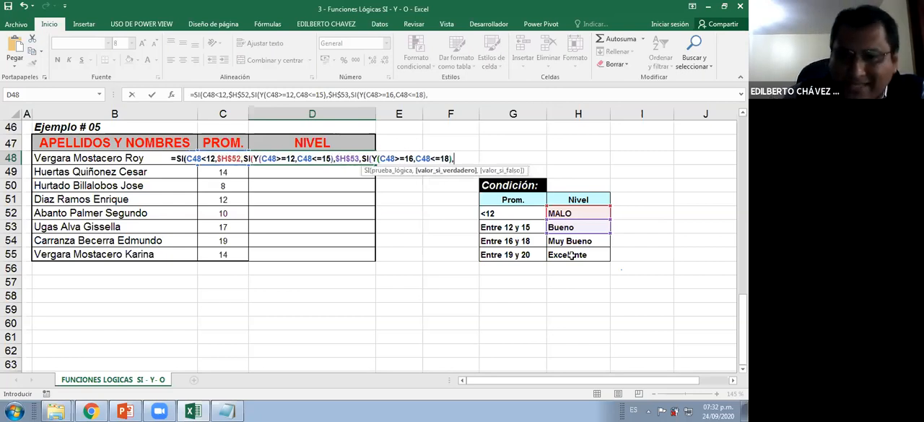
# Set the third SI's value if true to the absolute reference $H$54 (Muy Bueno) and go on to its value-if-false argument
pyautogui.click(564, 240)
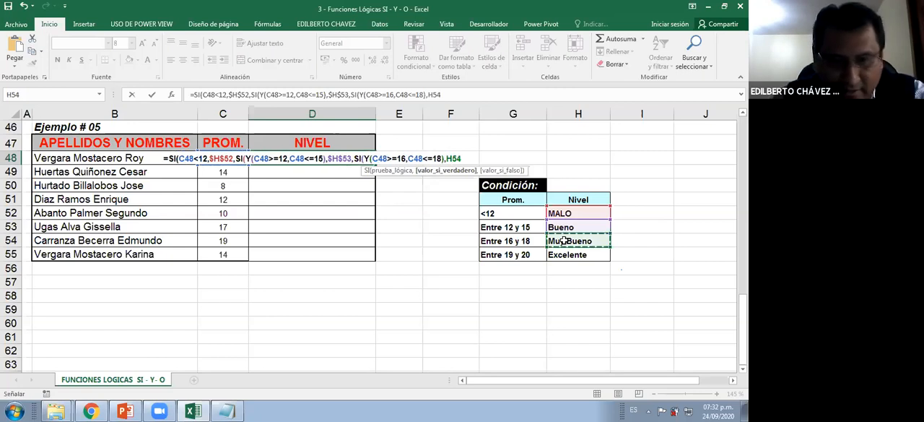
pyautogui.press('F4')
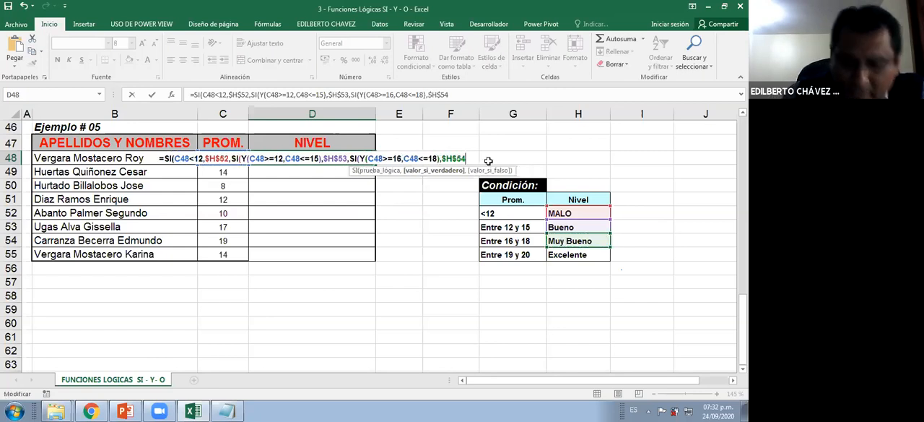
pyautogui.write(',')
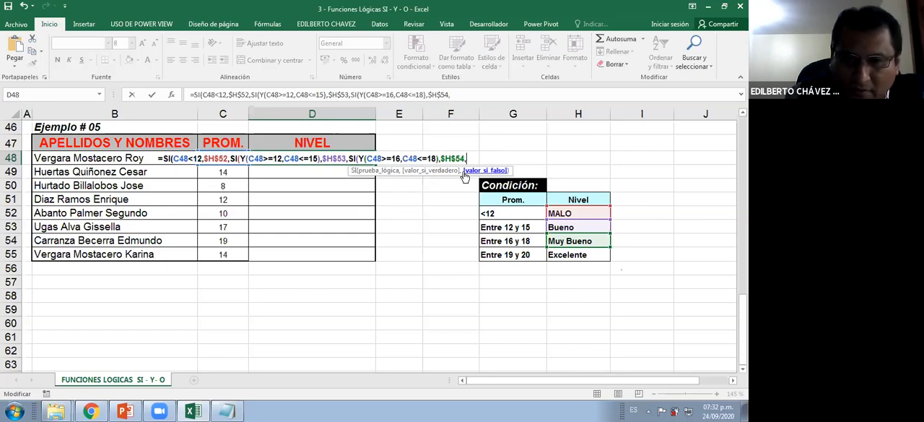
# Move the function hint lower, mark the used levels and the remaining one in green, and bracket valor_si_falso
pyautogui.moveTo(458, 182); pyautogui.dragTo(412, 228)
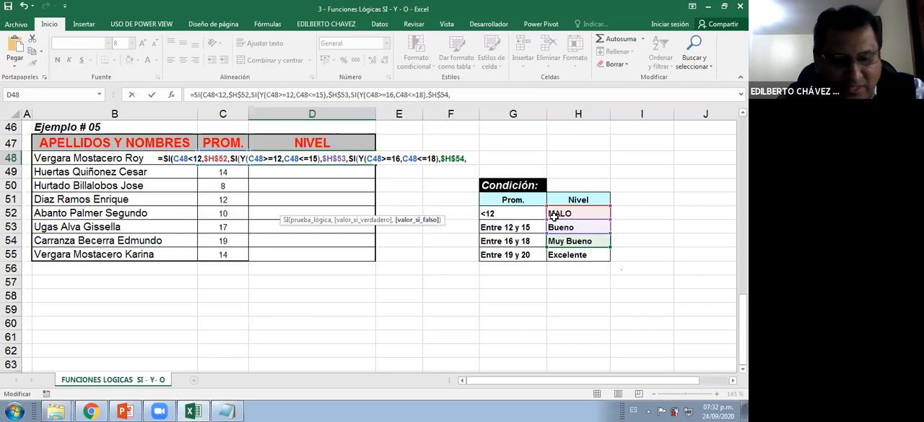
pyautogui.moveTo(617, 212)
pyautogui.mouseDown()
pyautogui.moveTo(636, 212)
pyautogui.moveTo(641, 241)
pyautogui.moveTo(626, 299)
pyautogui.mouseUp()
pyautogui.click(623, 261)
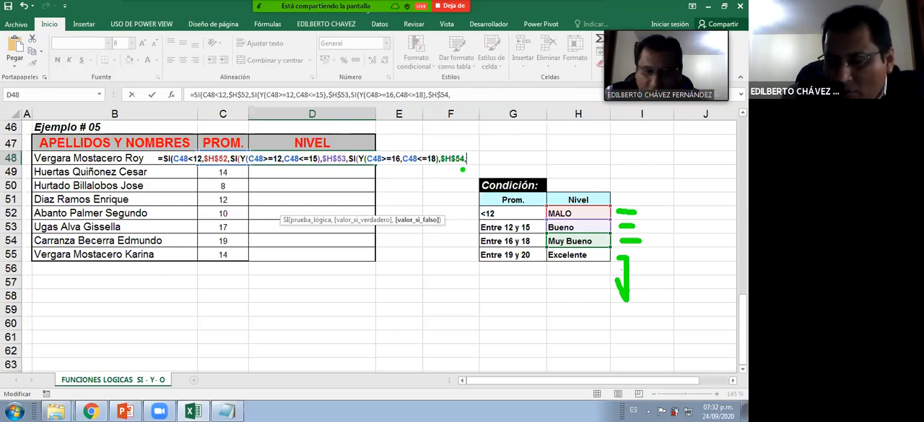
pyautogui.moveTo(386, 222)
pyautogui.mouseDown()
pyautogui.moveTo(457, 235)
pyautogui.moveTo(456, 214)
pyautogui.mouseUp()
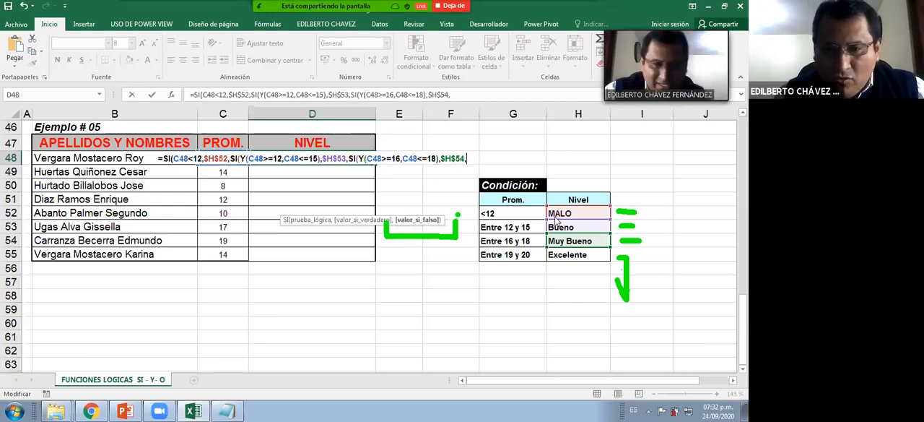
# Set the third SI's value if false to the absolute reference $H$55 (Excelente)
pyautogui.click(574, 255)
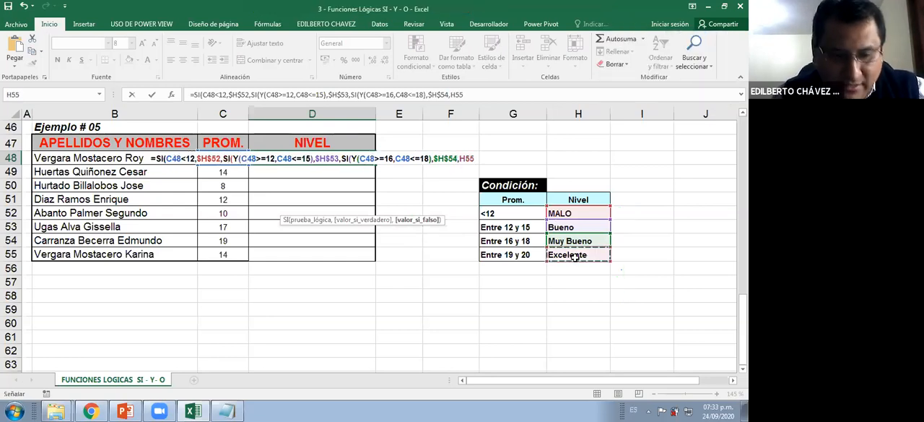
pyautogui.press('F4')
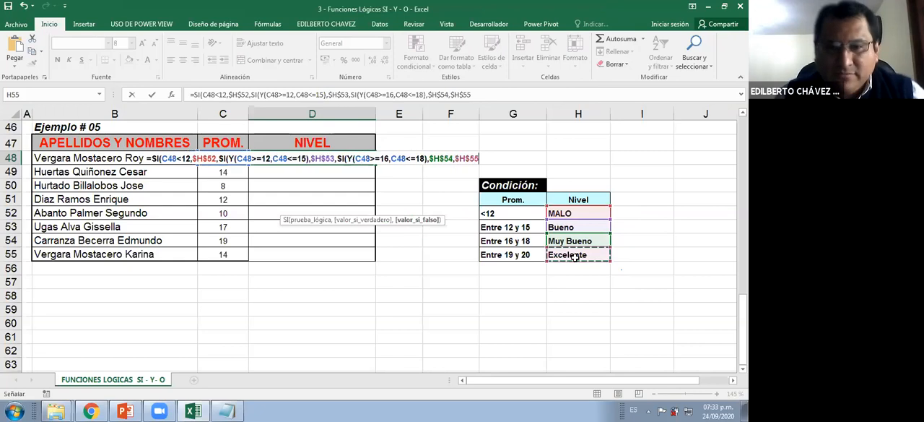
pyautogui.click(415, 158)
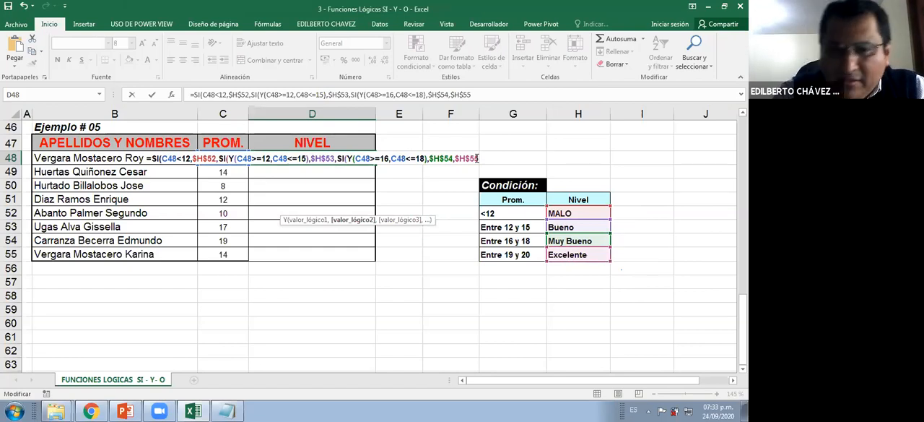
pyautogui.write(')')
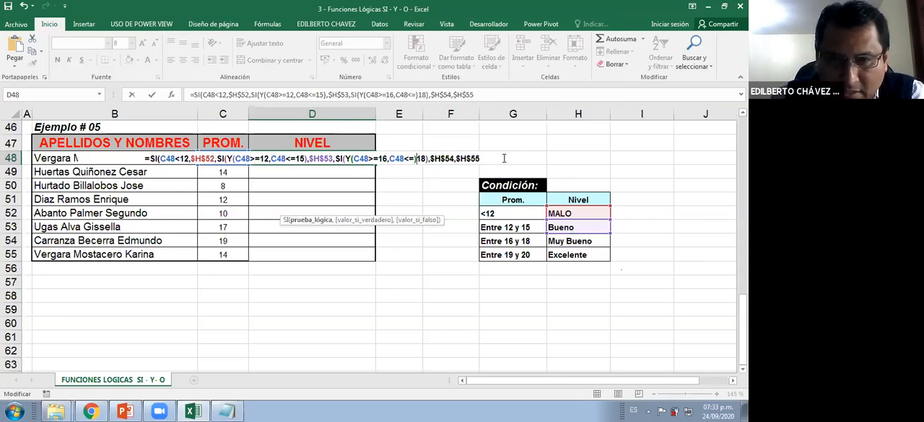
pyautogui.click(494, 158)
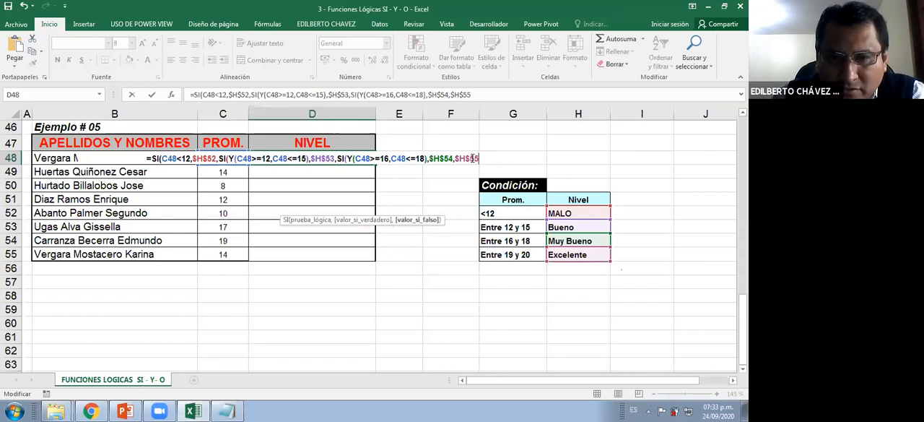
pyautogui.click(442, 157)
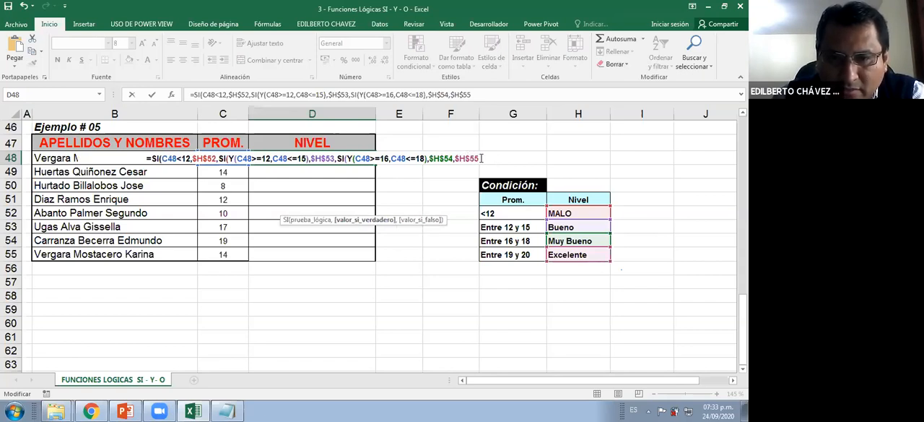
pyautogui.click(482, 158)
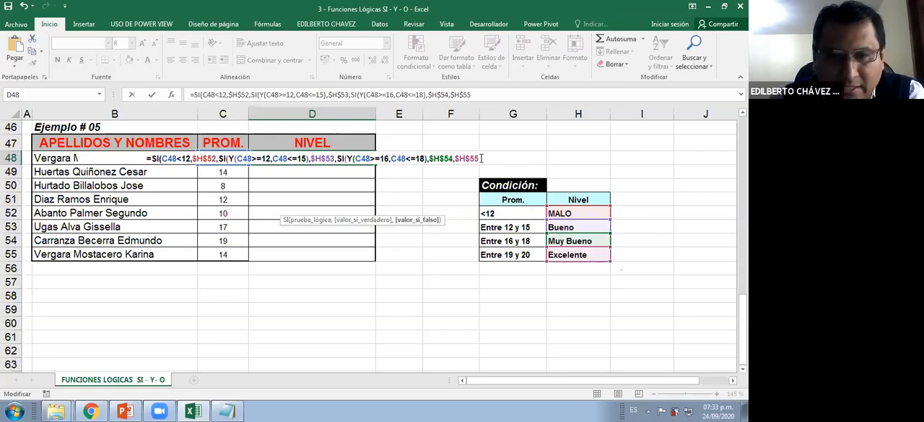
pyautogui.write(')')
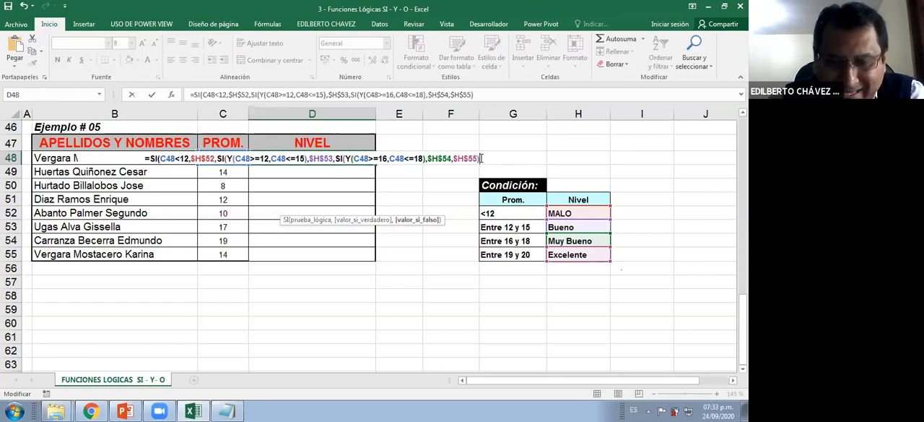
pyautogui.press('BackSpace')
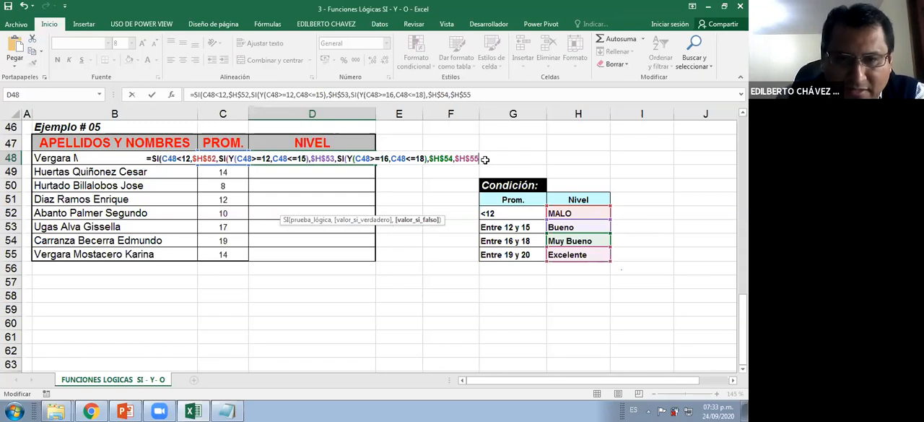
# Close the three nested SI functions with three closing parentheses at the end of the formula
pyautogui.scroll(1, 390, 206)
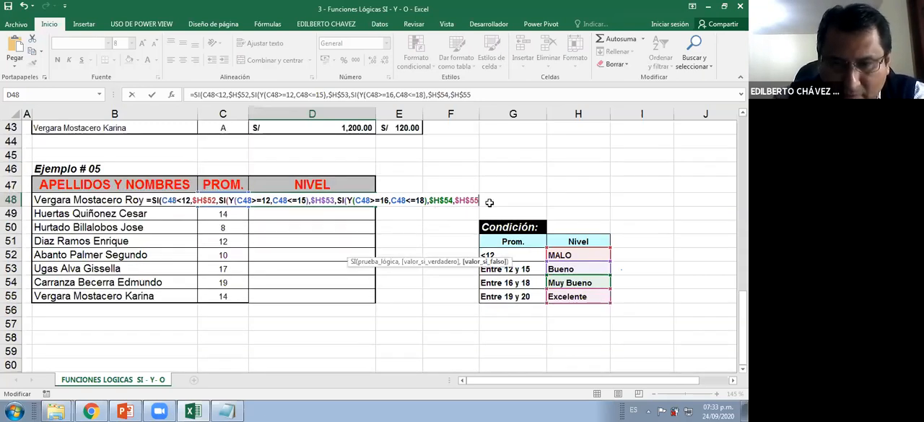
pyautogui.write(')')
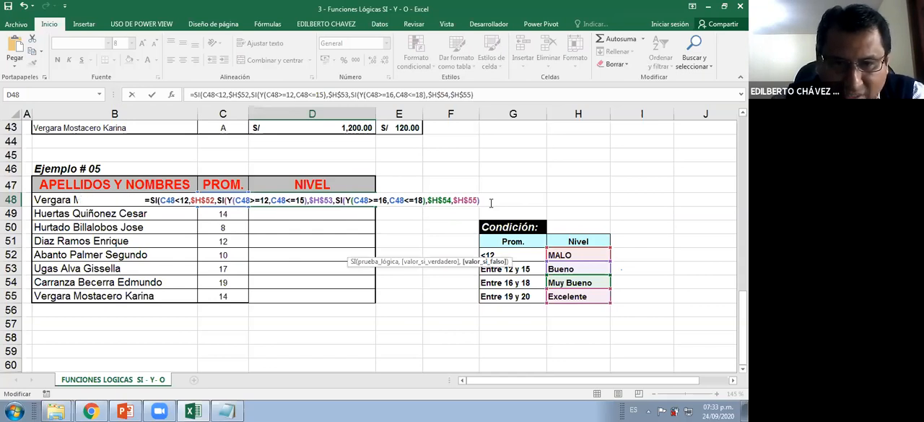
pyautogui.write(')')
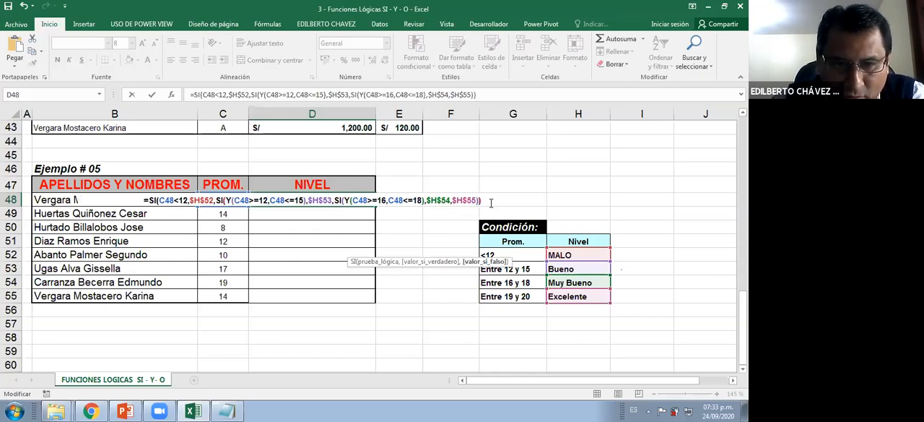
pyautogui.write(')')
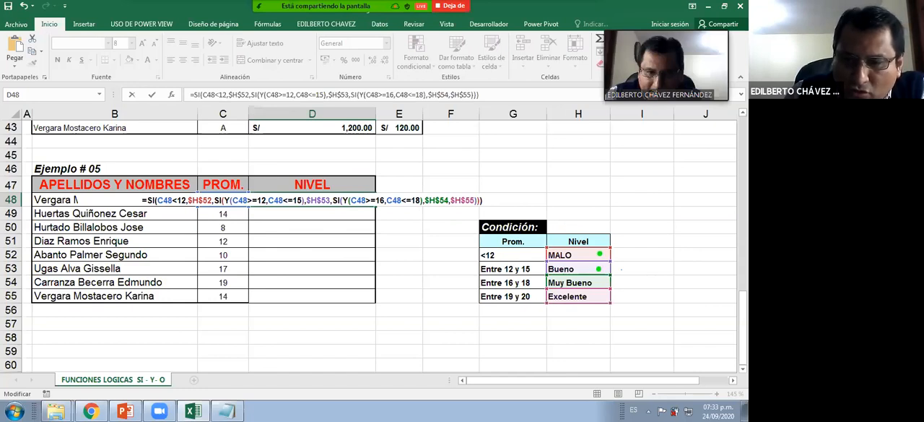
# Finish marking the four levels with green dots and write "3 Si" in green beside the condition table
pyautogui.click(600, 282)
pyautogui.click(600, 296)
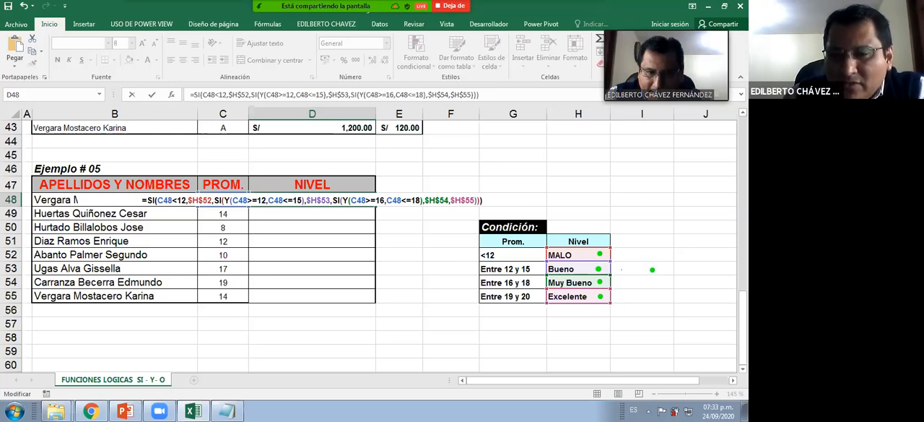
pyautogui.moveTo(648, 267); pyautogui.dragTo(652, 287)
pyautogui.moveTo(685, 279)
pyautogui.mouseDown()
pyautogui.moveTo(702, 280)
pyautogui.moveTo(684, 289)
pyautogui.mouseUp()
pyautogui.moveTo(714, 263); pyautogui.dragTo(714, 296)
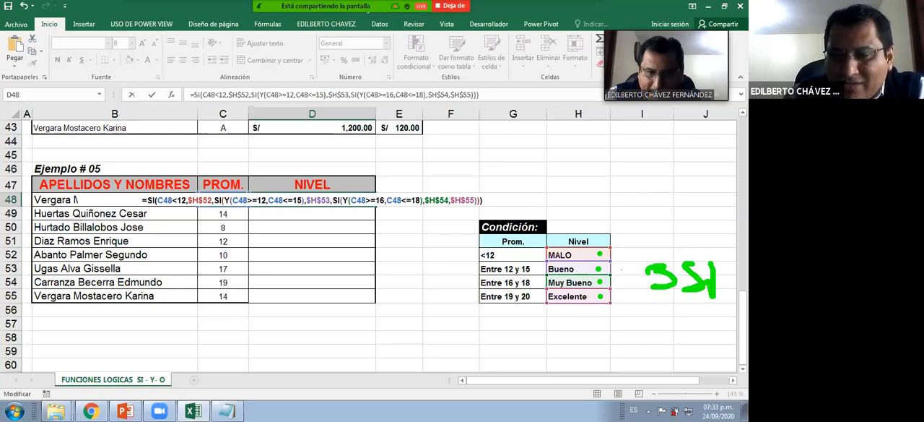
pyautogui.click(714, 252)
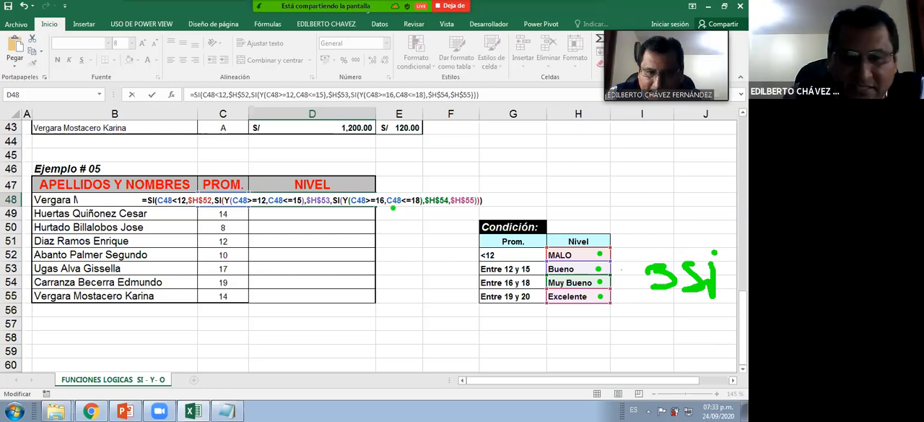
# Draw a green stroke under each of the three SI functions in the formula, and clear the screen annotations
pyautogui.moveTo(339, 213); pyautogui.dragTo(359, 244)
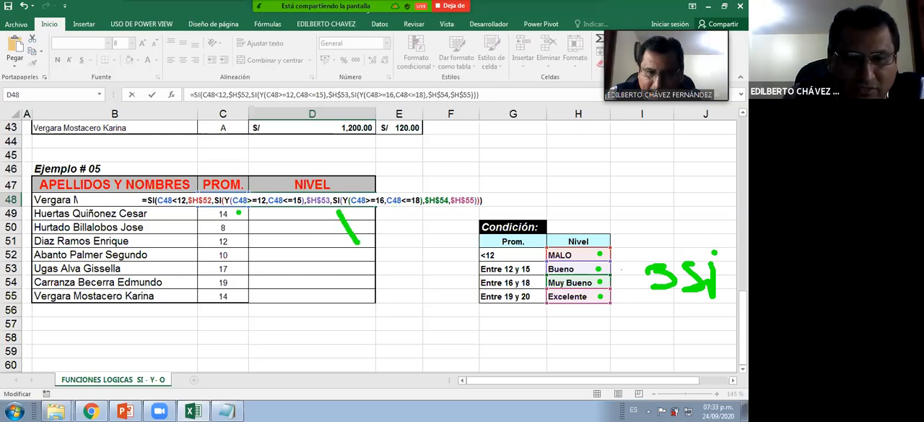
pyautogui.moveTo(224, 210); pyautogui.dragTo(236, 227)
pyautogui.moveTo(160, 218); pyautogui.dragTo(184, 233)
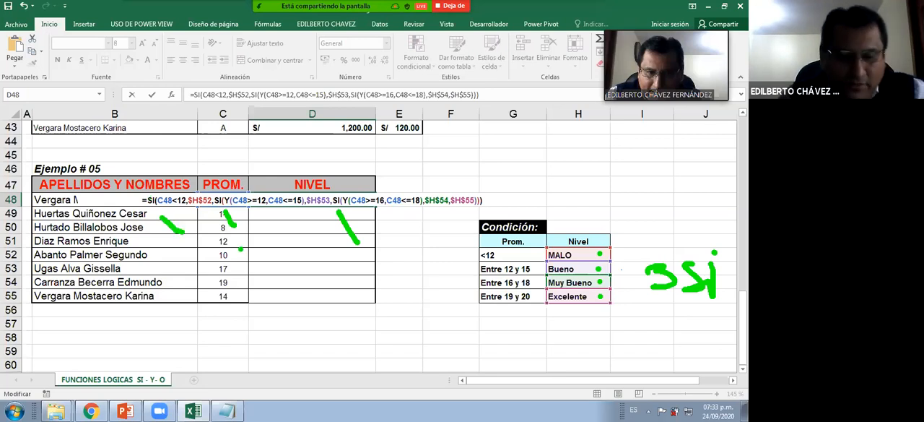
pyautogui.press('Escape')
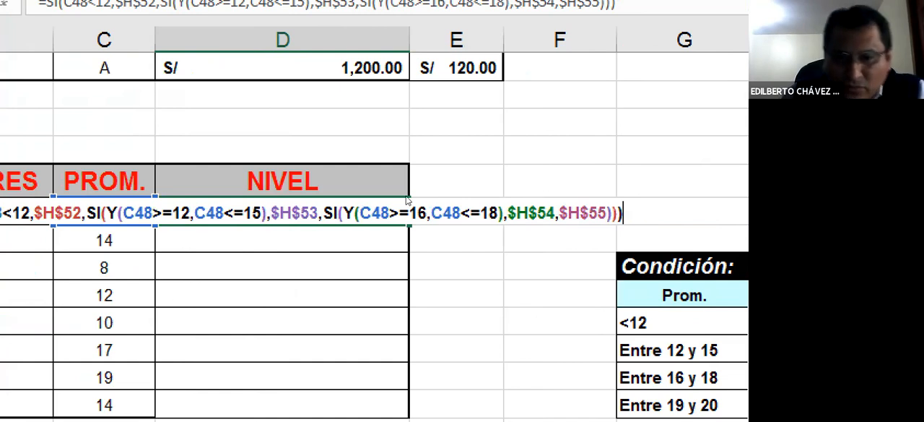
# Confirm the nested SI formula in D48 and fill it down the NIVEL column to D55
pyautogui.press('Return')
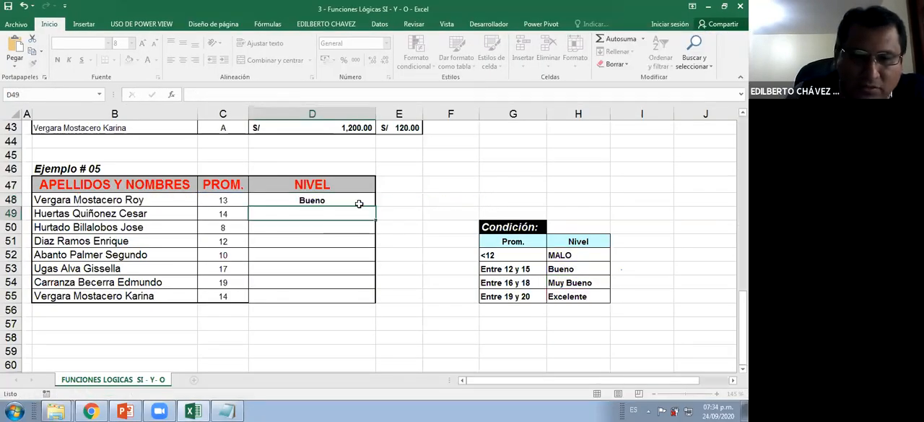
pyautogui.click(227, 199)
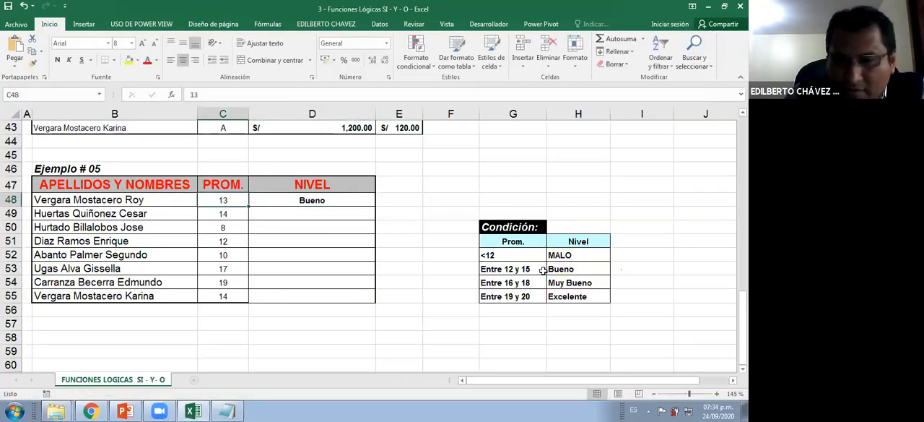
pyautogui.click(530, 269)
pyautogui.click(378, 201)
pyautogui.click(373, 204)
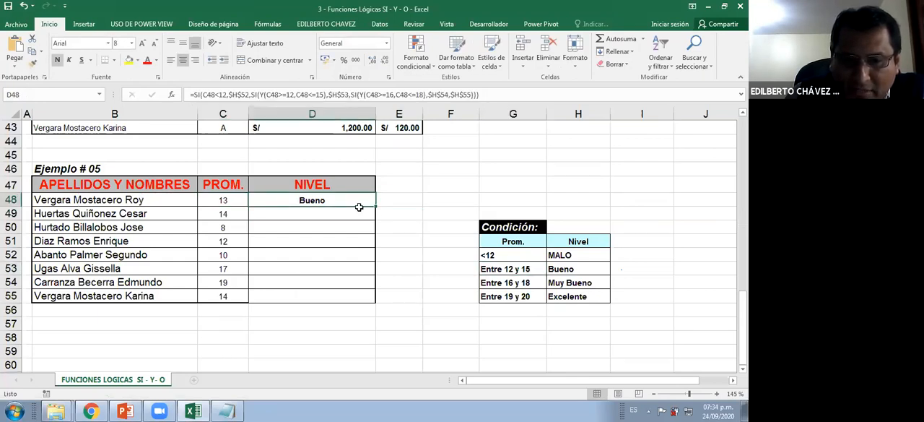
pyautogui.doubleClick(375, 207)
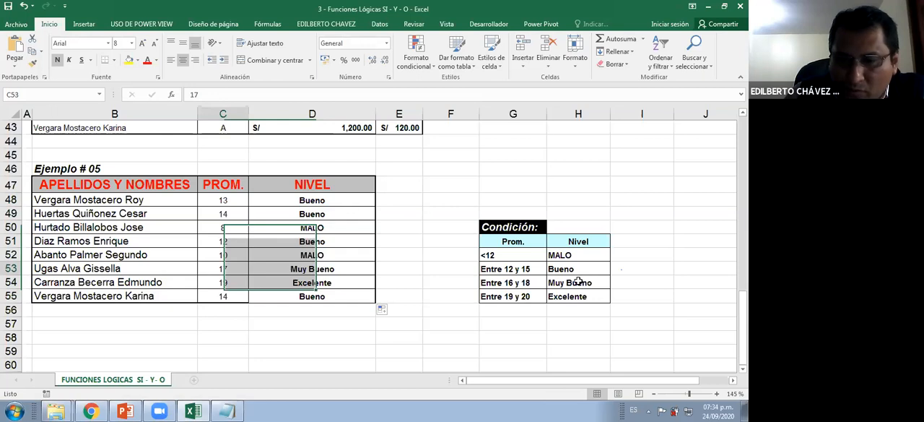
# Compare C54's average with the Excelente row of the condition table, and set the average in C54 to 20
pyautogui.click(516, 282)
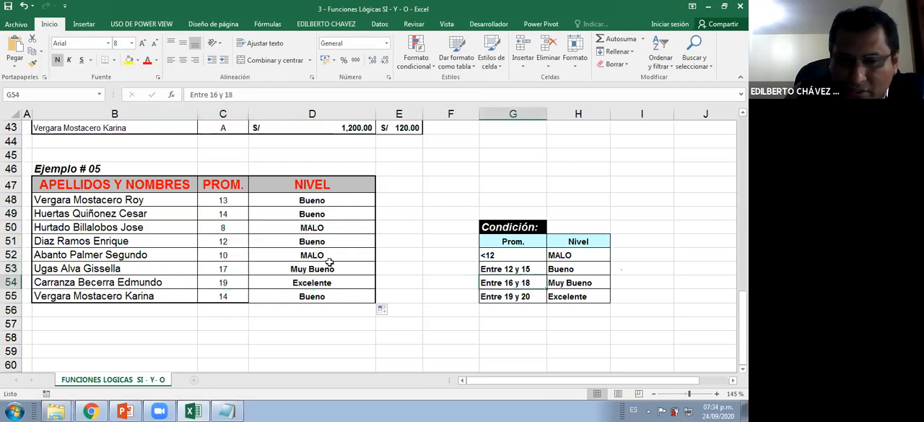
pyautogui.click(235, 282)
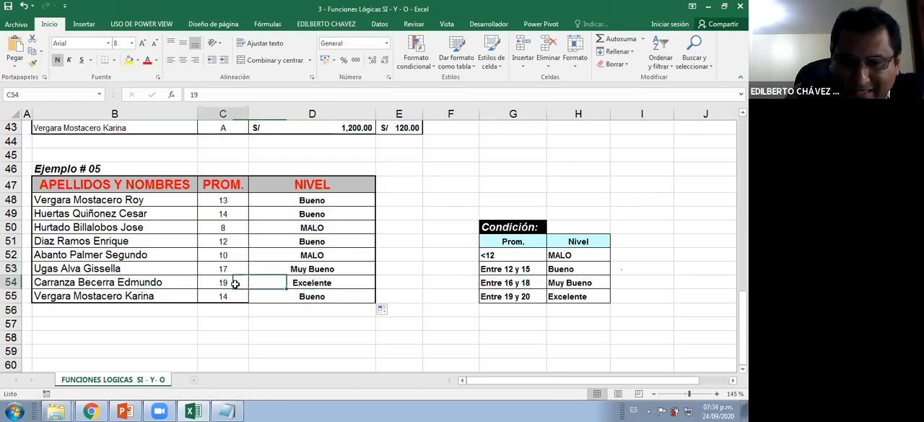
pyautogui.click(560, 296)
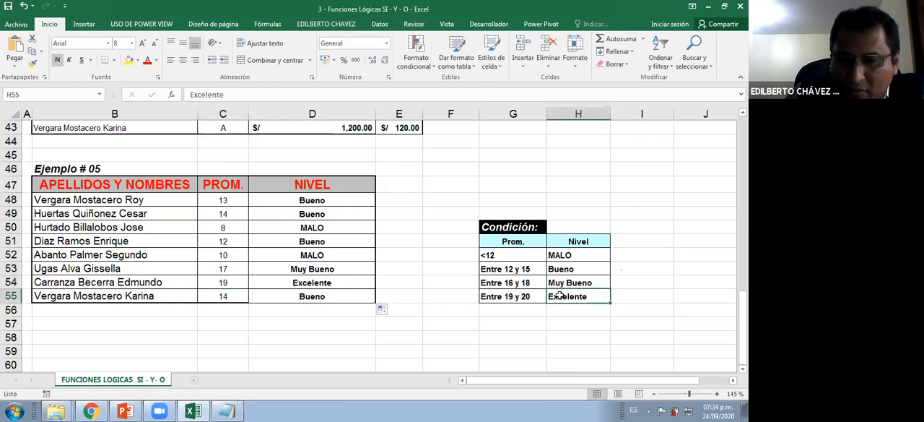
pyautogui.click(232, 283)
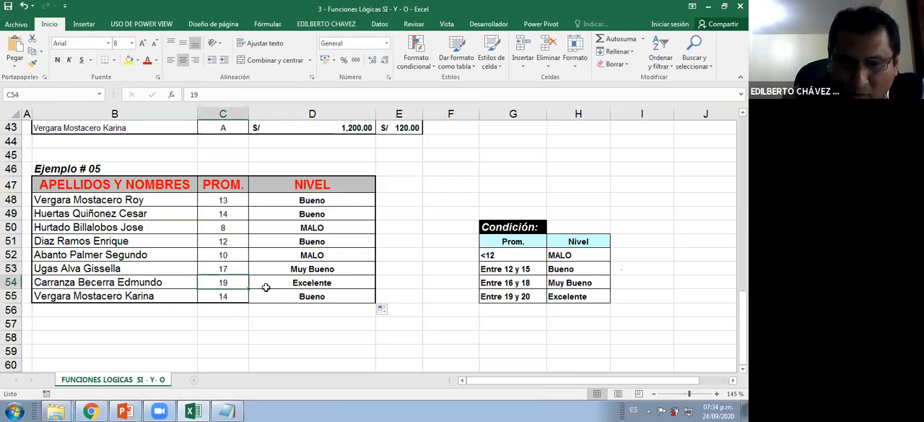
pyautogui.write('20')
pyautogui.press('Return')
pyautogui.click(235, 282)
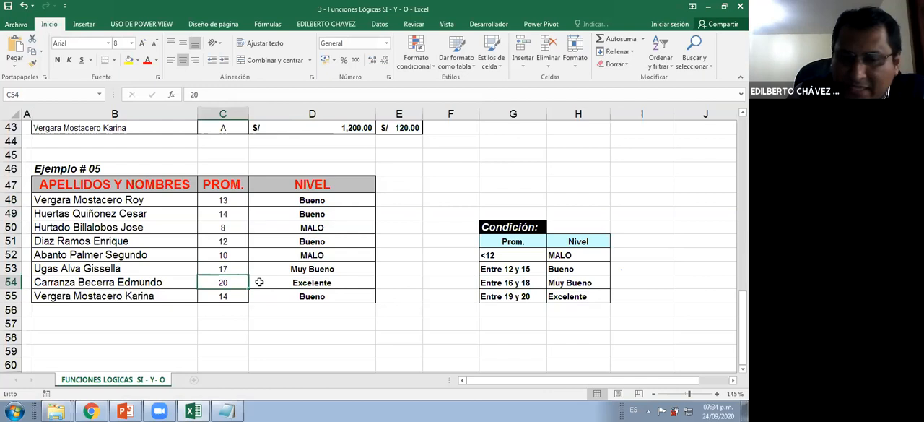
# Check the averages in C50 and C51 against the Entre 12 y 15 (Bueno) row of the condition table
pyautogui.click(573, 271)
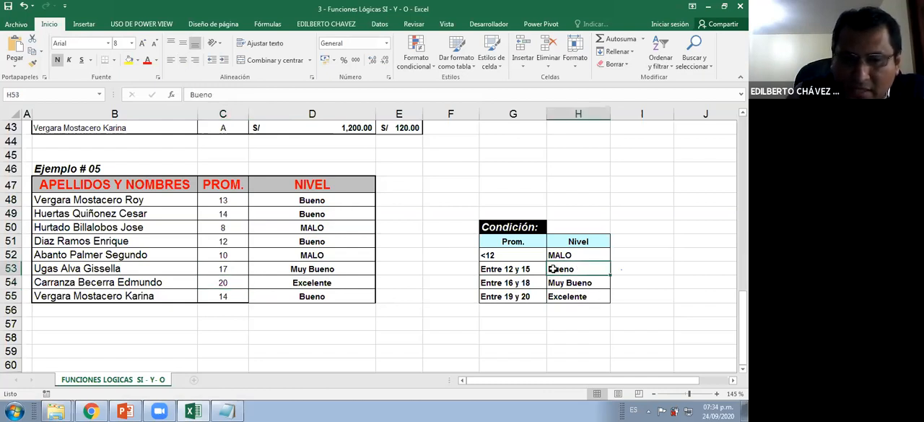
pyautogui.click(235, 227)
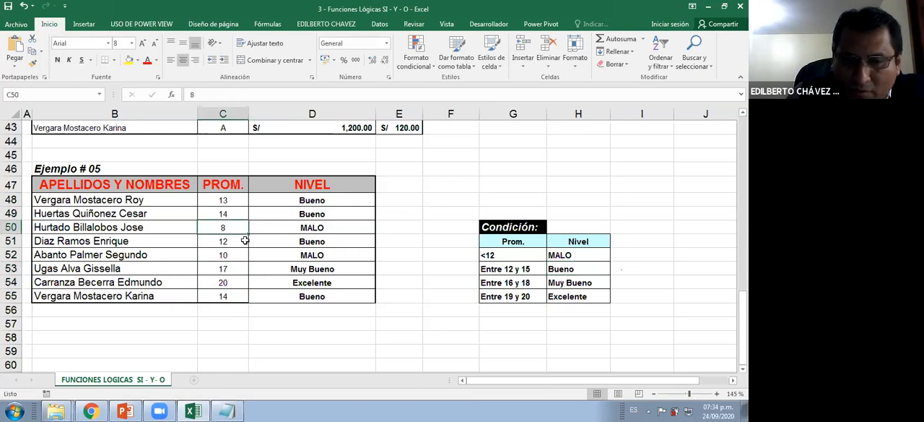
pyautogui.click(228, 243)
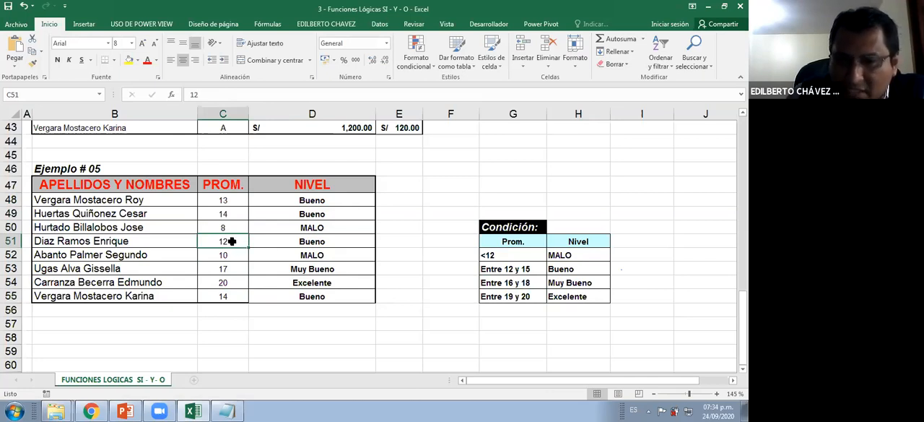
pyautogui.click(531, 269)
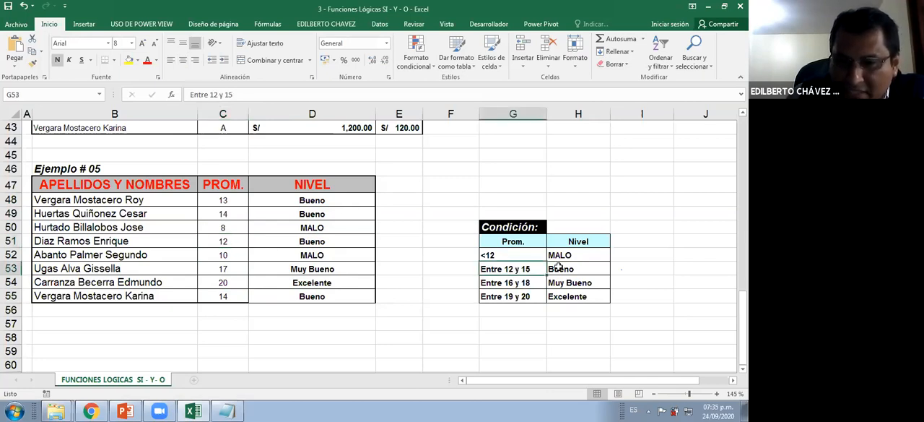
pyautogui.click(567, 269)
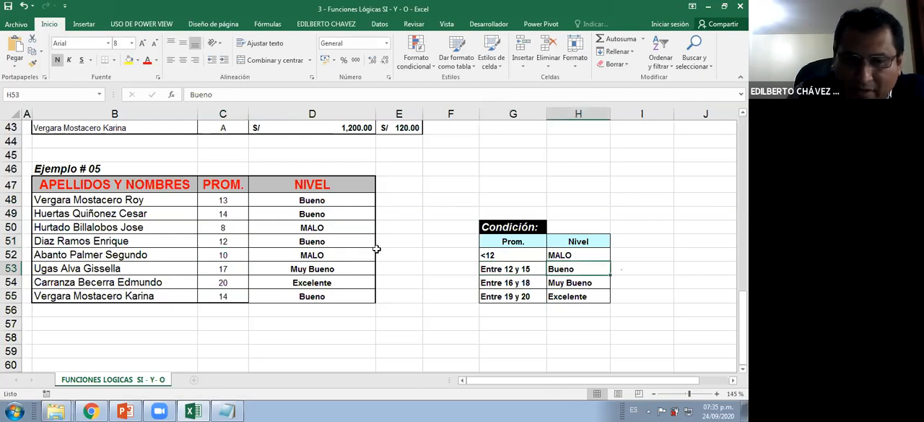
# Open the nested SI formula in D48 for review
pyautogui.doubleClick(297, 201)
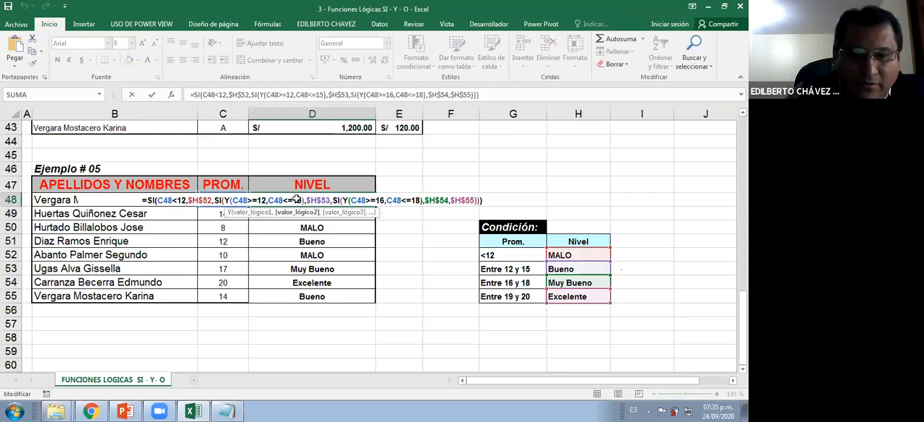
pyautogui.press('Return')
pyautogui.doubleClick(299, 199)
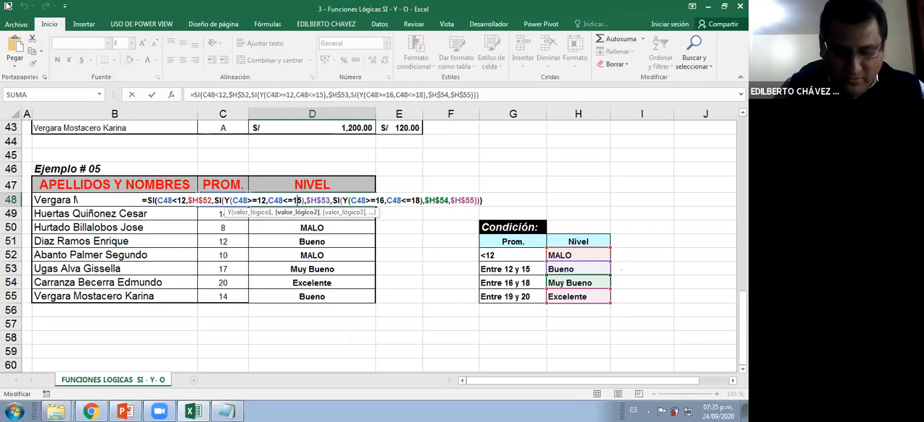
# Close the 3 - Funciones Lógicas SI - Y - O workbook and open 4 - Ordenamiento - Esquemas - Subtotales from the GRUPO INSUR folder
pyautogui.press('Return')
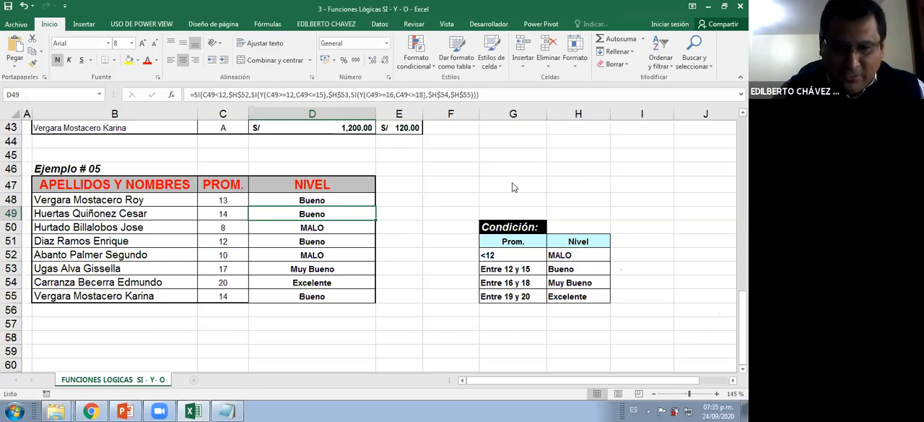
pyautogui.hotkey('ctrl', 'u')
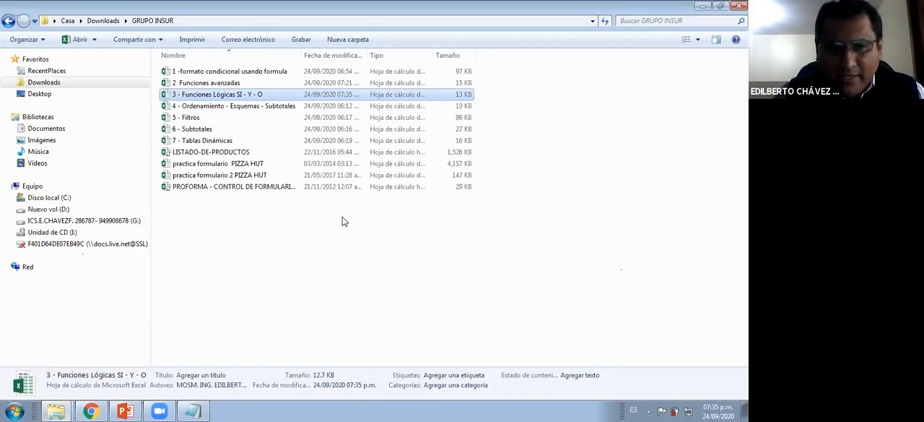
pyautogui.moveTo(302, 54); pyautogui.dragTo(323, 54)
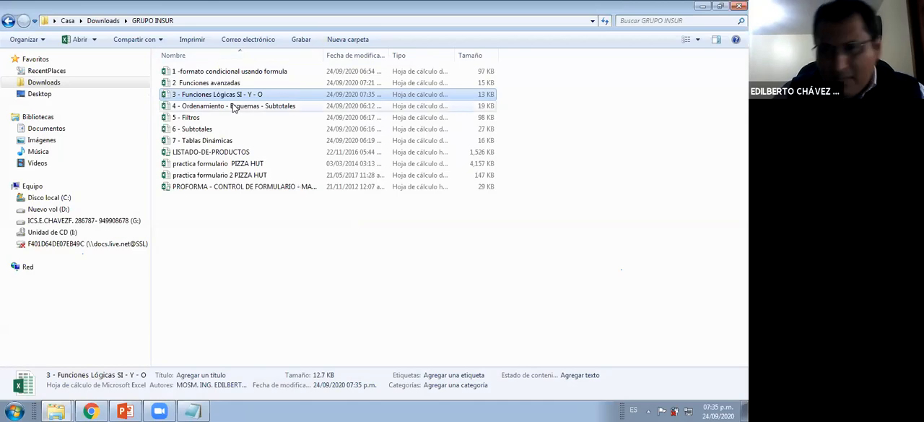
pyautogui.click(217, 108)
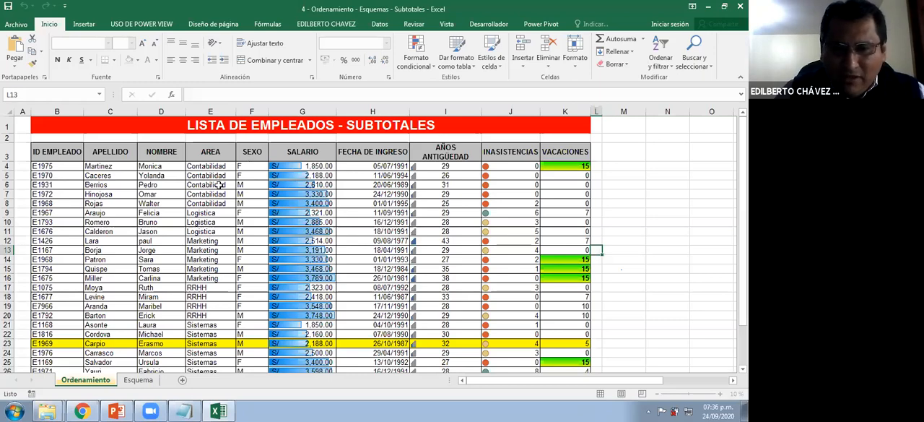
# Look over the employee list on the Ordenamiento sheet, including its AREA and SALARIO columns
pyautogui.click(220, 185)
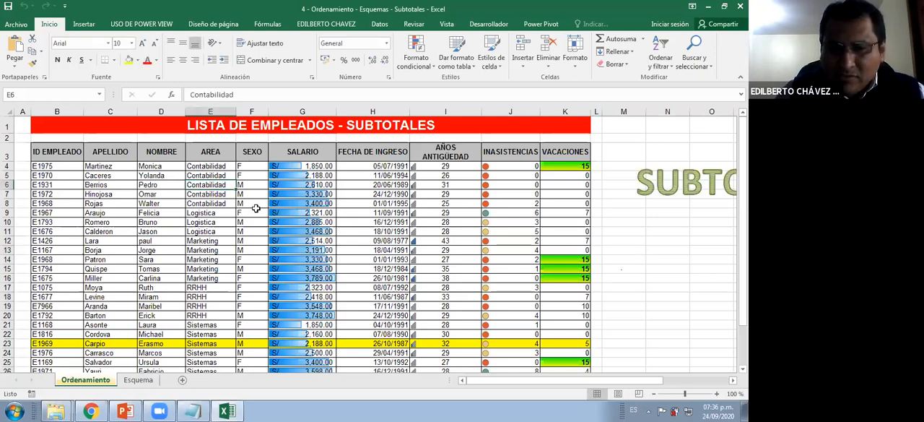
pyautogui.scroll(-1, 257, 206)
pyautogui.scroll(1, 257, 206)
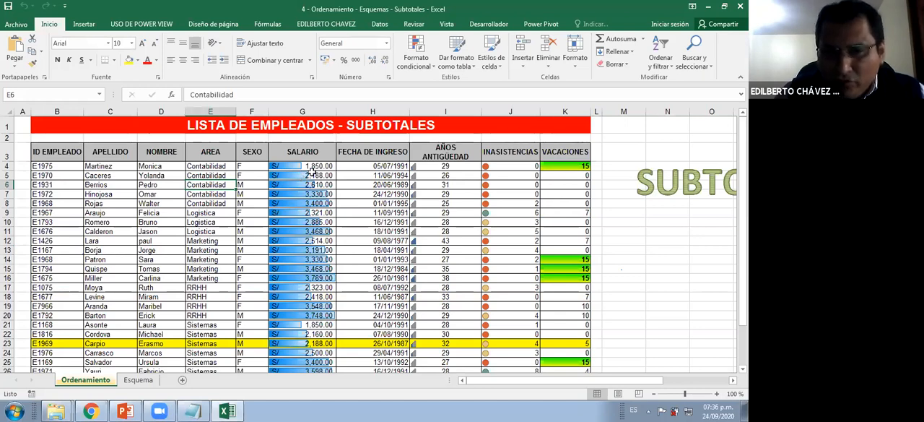
pyautogui.click(331, 176)
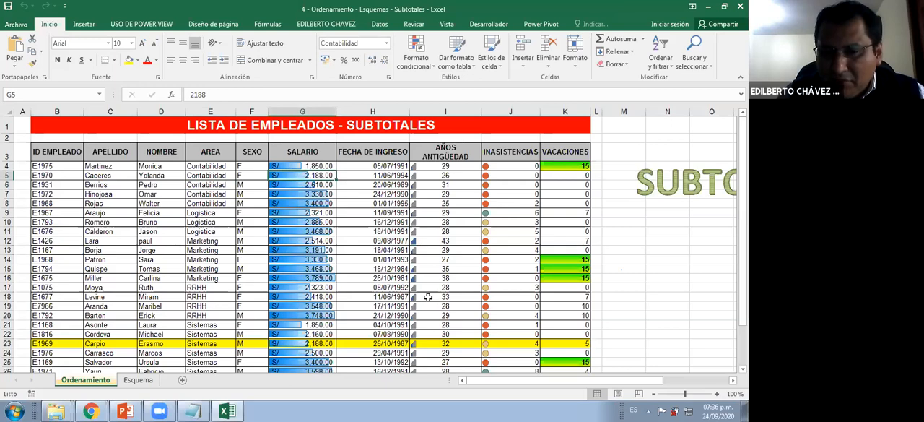
pyautogui.scroll(-1, 333, 187)
pyautogui.scroll(1, 337, 187)
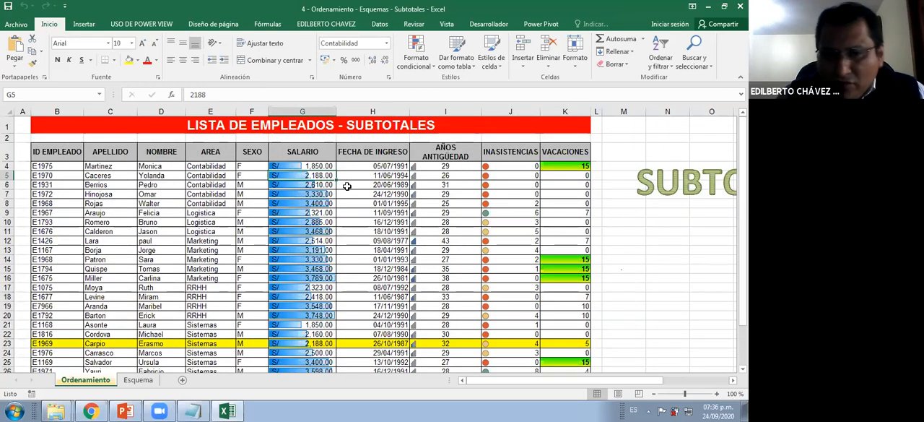
# Try to manage the conditional formatting rules for G4:K28, and dismiss the program's error dialog
pyautogui.moveTo(303, 167); pyautogui.dragTo(549, 344)
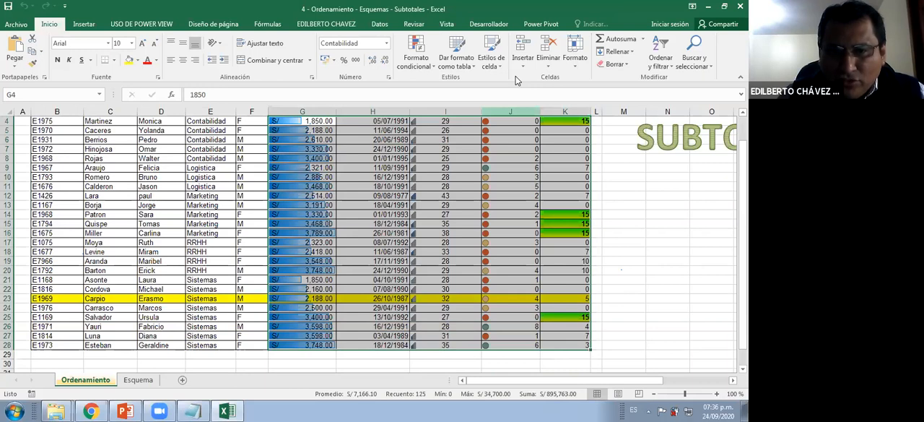
pyautogui.click(417, 61)
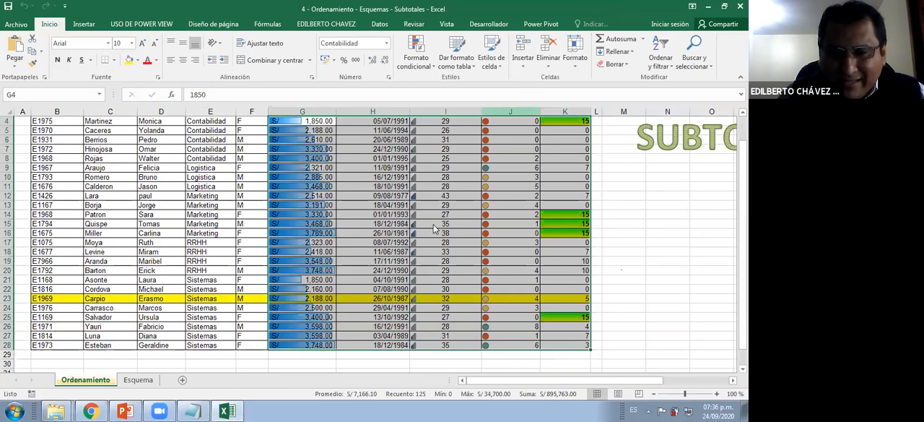
pyautogui.click(435, 228)
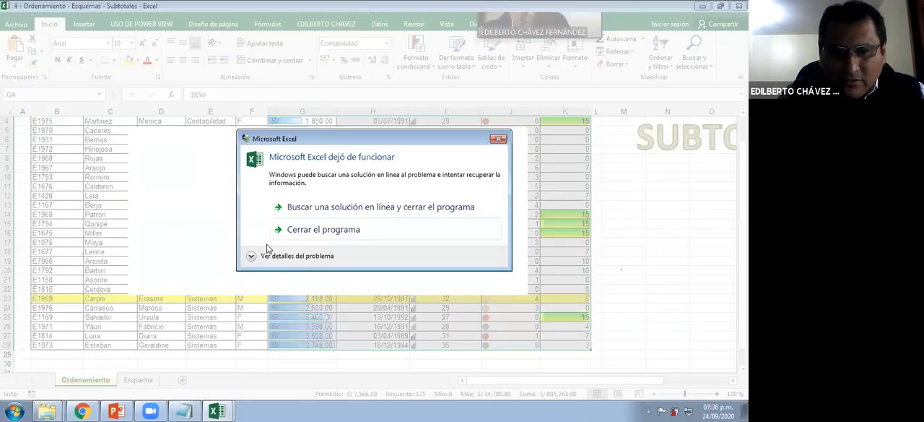
pyautogui.click(499, 140)
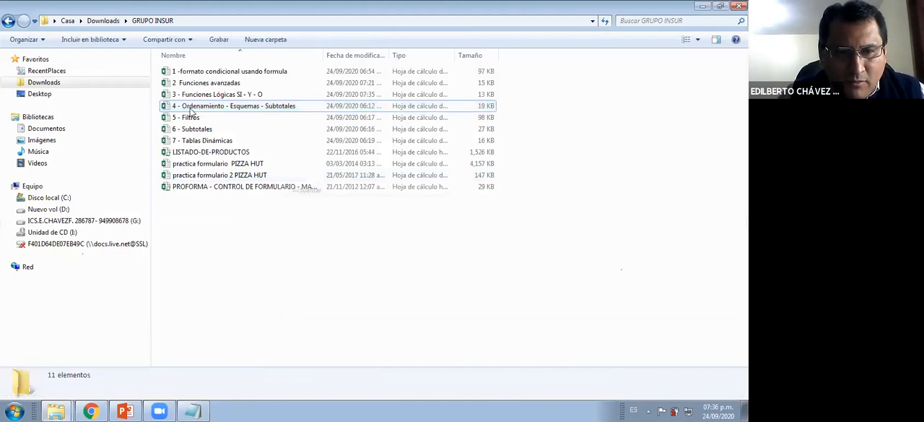
# Reopen 4 - Ordenamiento - Esquemas - Subtotales and delete the data bar rule from the SALARIO values in G4:G28
pyautogui.doubleClick(191, 110)
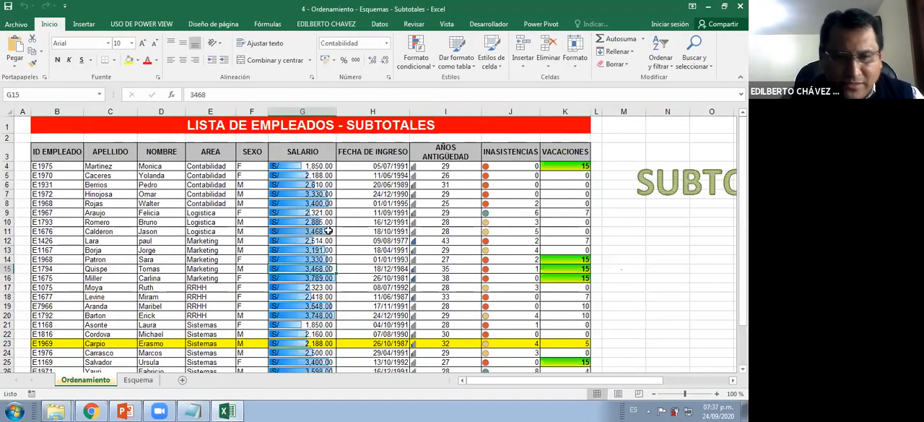
pyautogui.scroll(-1, 265, 157)
pyautogui.moveTo(265, 156); pyautogui.dragTo(268, 343)
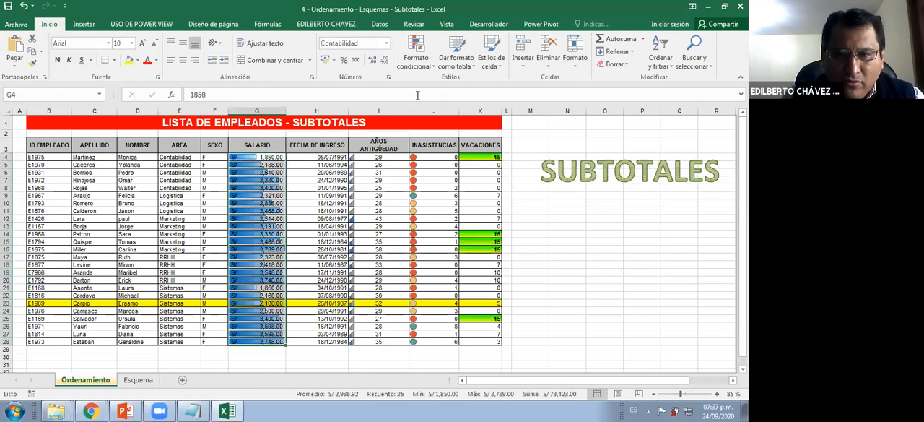
pyautogui.click(416, 52)
pyautogui.click(455, 231)
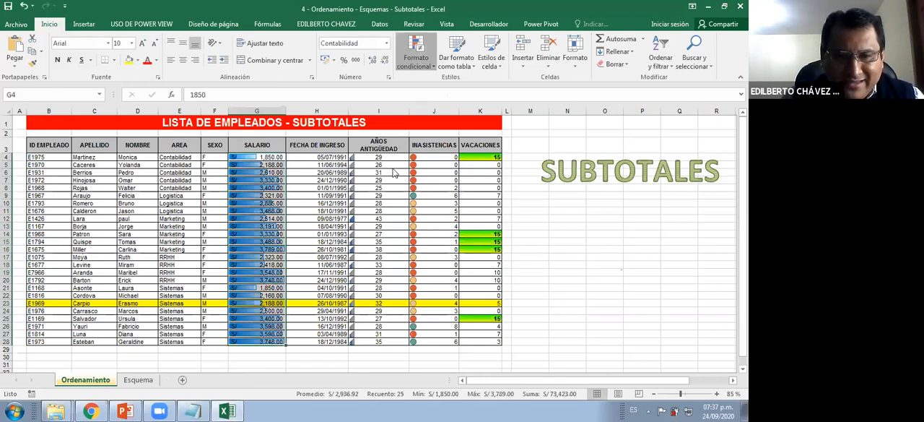
pyautogui.click(224, 197)
pyautogui.click(310, 169)
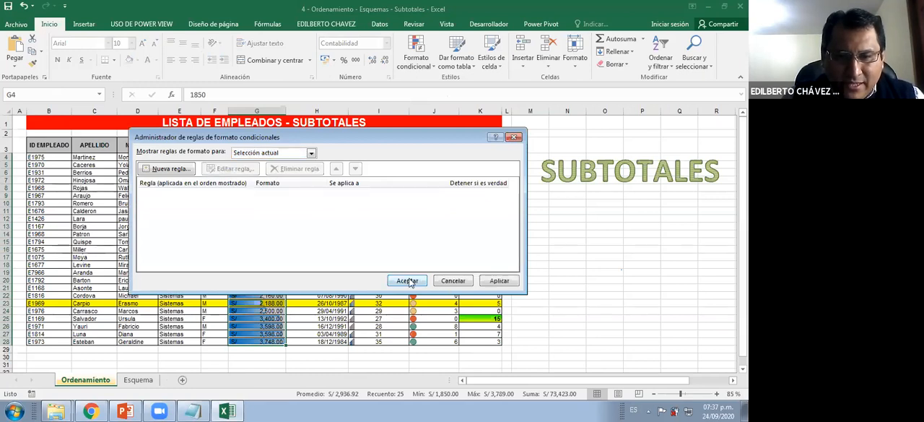
pyautogui.click(407, 280)
# Delete both icon set rules from the AÑOS ANTIGÜEDAD and INASISTENCIAS values in I4:J28
pyautogui.moveTo(379, 157); pyautogui.dragTo(448, 340)
pyautogui.click(416, 56)
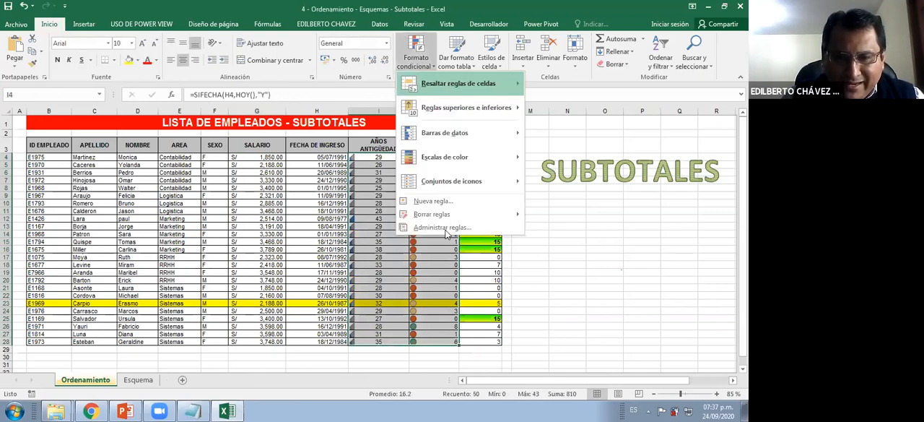
pyautogui.click(442, 227)
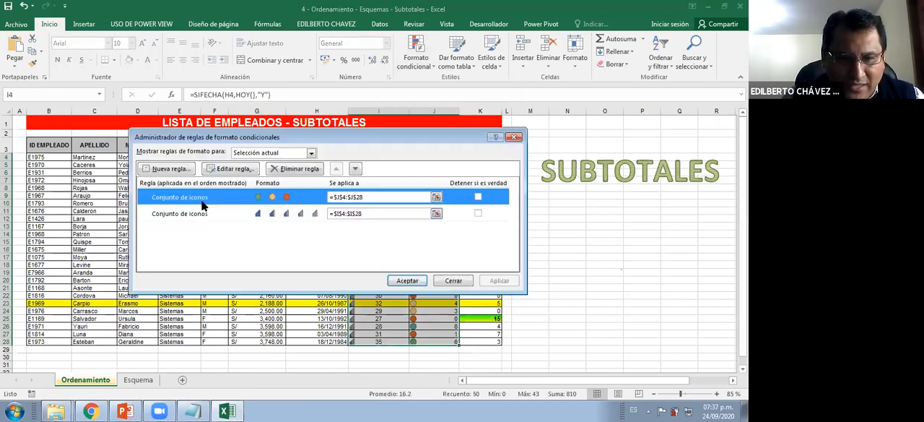
pyautogui.click(205, 214)
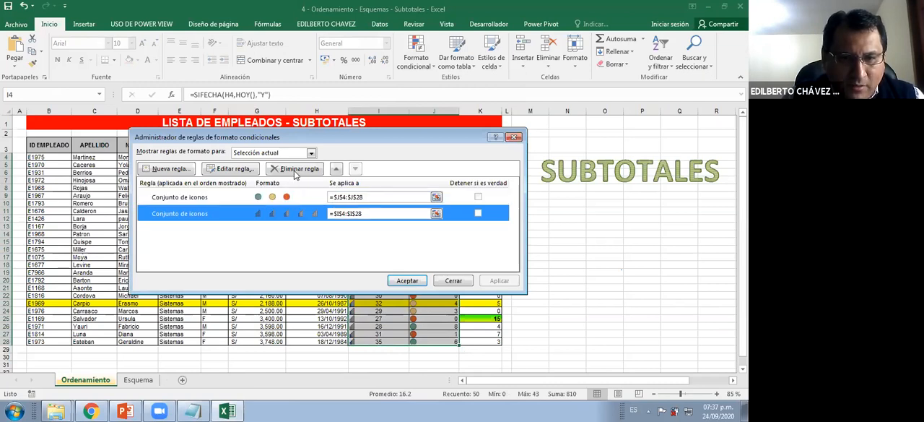
pyautogui.click(295, 175)
pyautogui.click(294, 175)
pyautogui.click(414, 283)
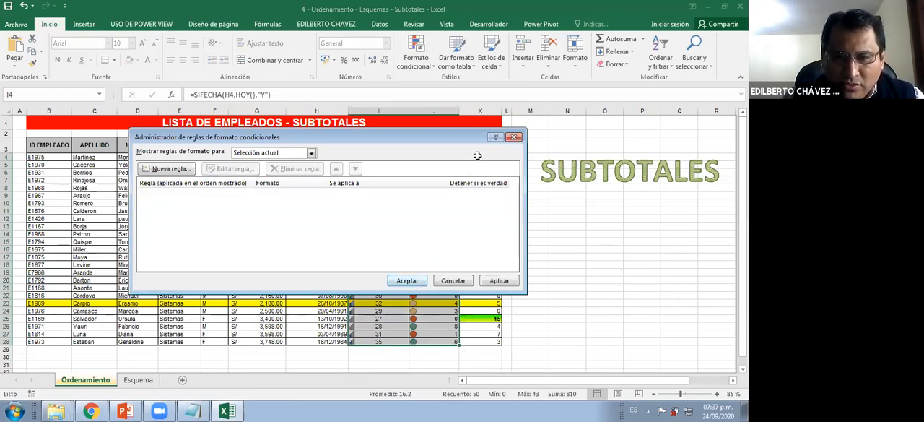
# Try to manage the conditional formatting rules for the VACACIONES values in K4:K28, and close the program from its error dialog
pyautogui.moveTo(477, 156); pyautogui.dragTo(487, 340)
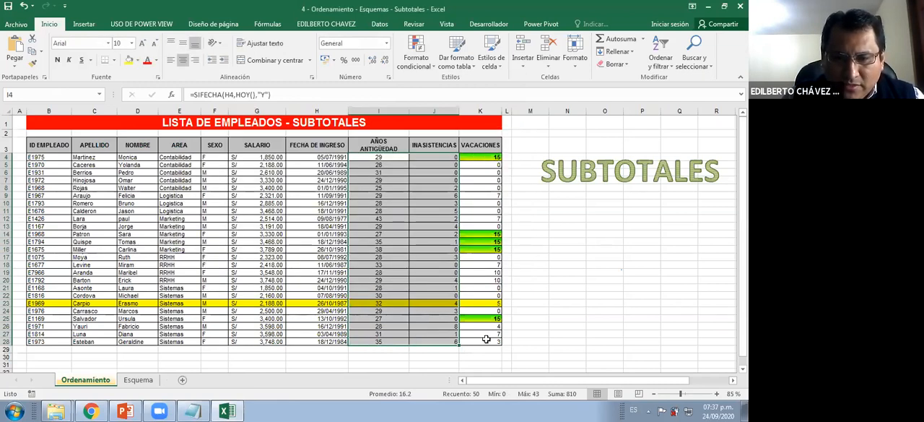
pyautogui.click(417, 58)
pyautogui.click(441, 227)
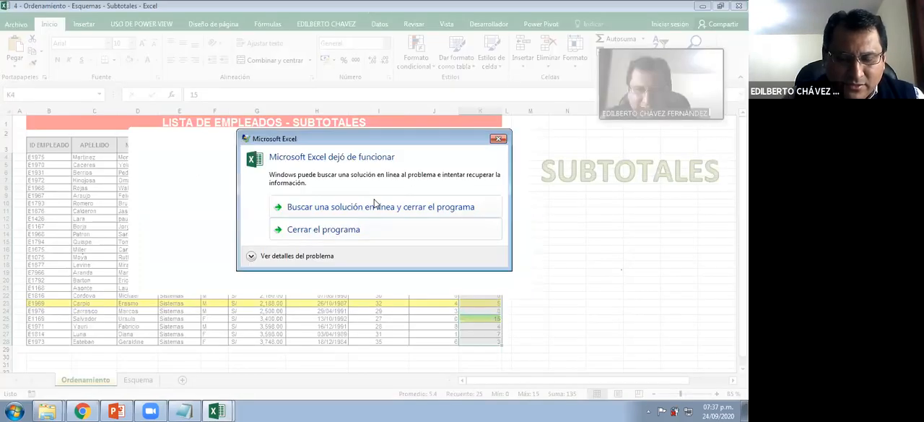
pyautogui.click(376, 206)
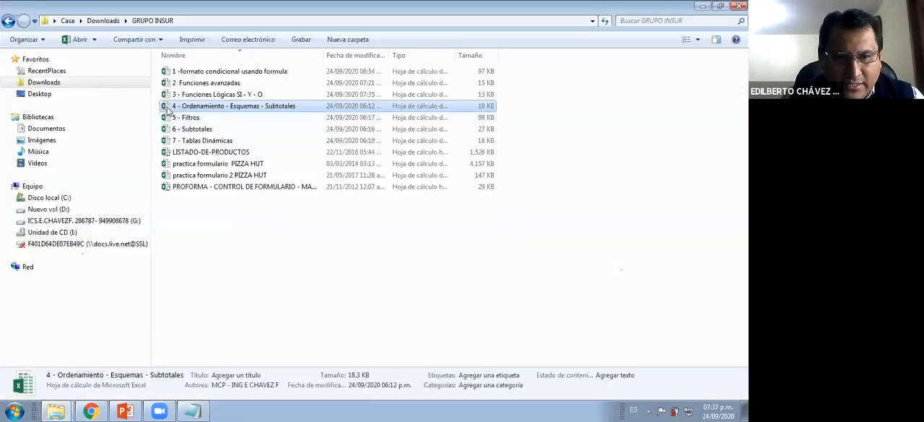
# Reopen the 4 - Ordenamiento - Esquemas - Subtotales workbook and remove the data bar rule from SALARIO cells G4:G28
pyautogui.doubleClick(168, 108)
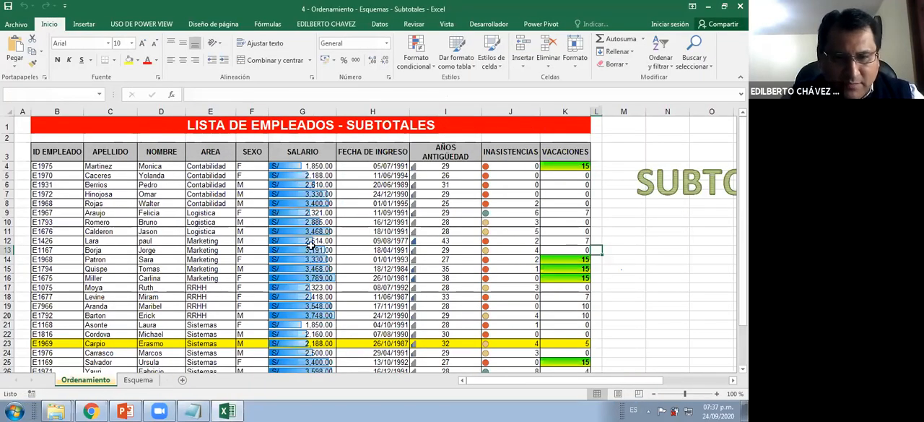
pyautogui.scroll(-2, 311, 245)
pyautogui.click(212, 149)
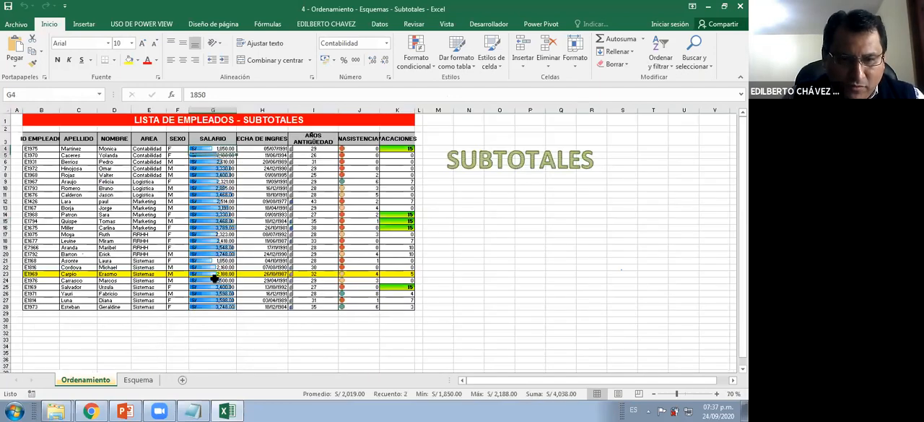
pyautogui.keyDown('shift'); pyautogui.click(215, 307); pyautogui.keyUp('shift')
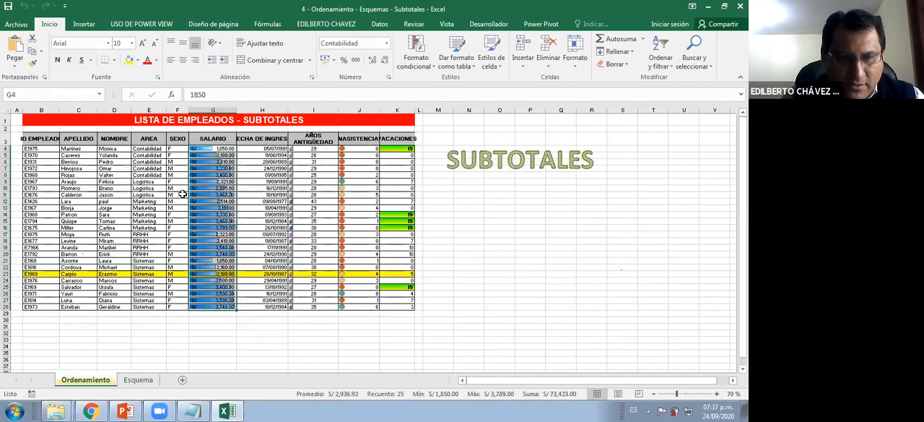
pyautogui.click(425, 46)
pyautogui.click(453, 223)
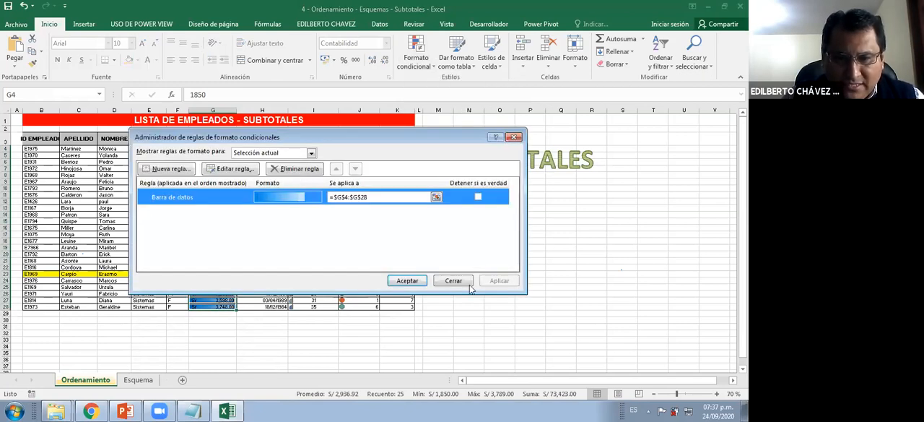
pyautogui.click(415, 281)
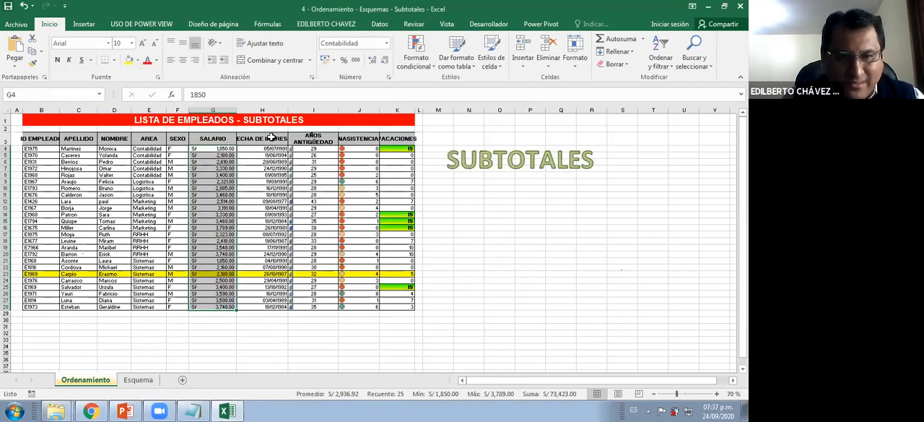
# Delete the icon set rule from the AÑOS ANTIGÜEDAD values in I4:I28
pyautogui.moveTo(321, 149); pyautogui.dragTo(312, 309)
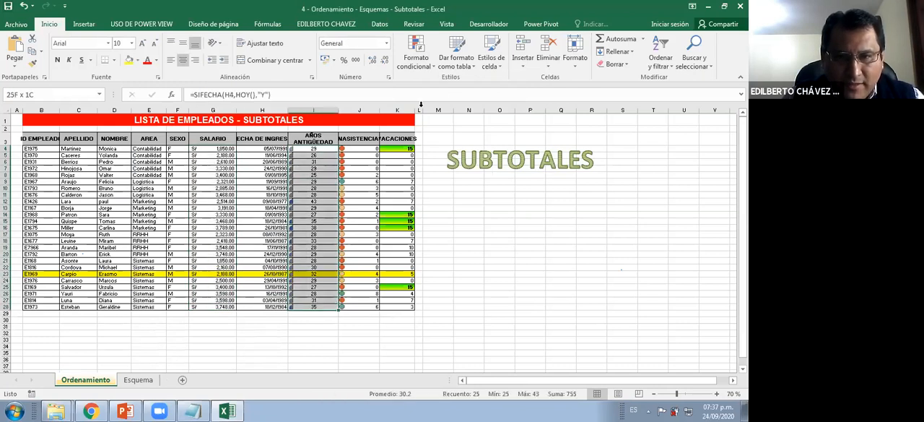
pyautogui.click(417, 55)
pyautogui.click(424, 204)
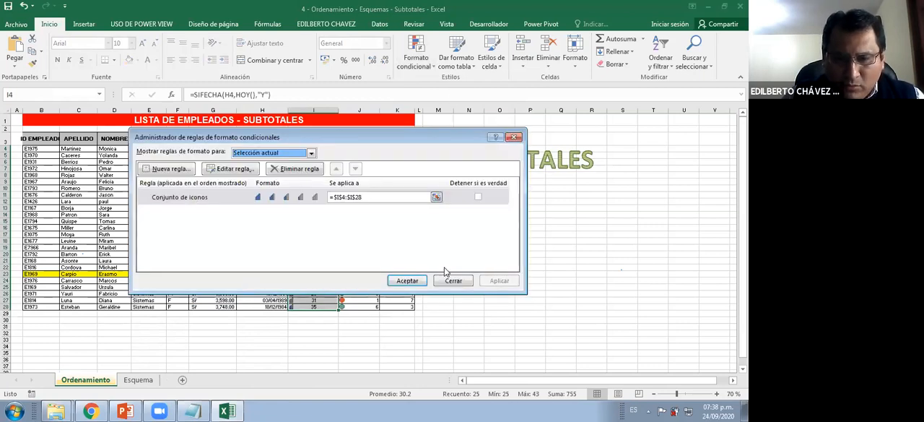
pyautogui.click(513, 137)
# Delete the three-colour circle icon set rule from the INASISTENCIAS values in J4:J28
pyautogui.moveTo(360, 148); pyautogui.dragTo(366, 306)
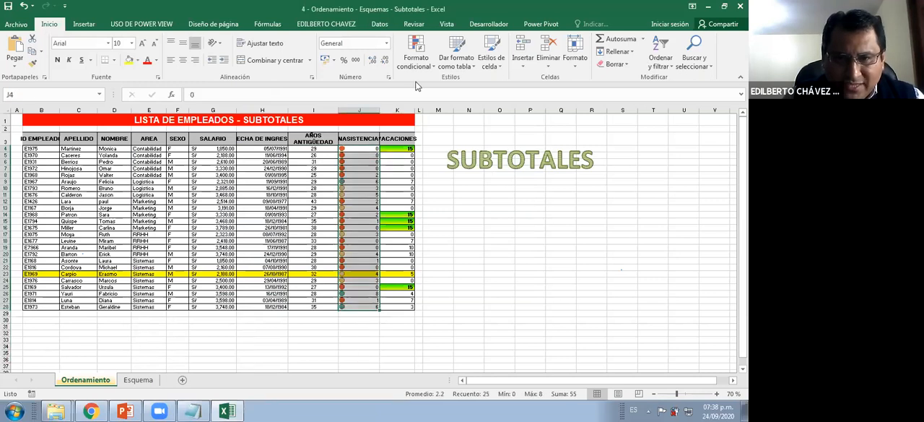
pyautogui.click(417, 61)
pyautogui.click(435, 225)
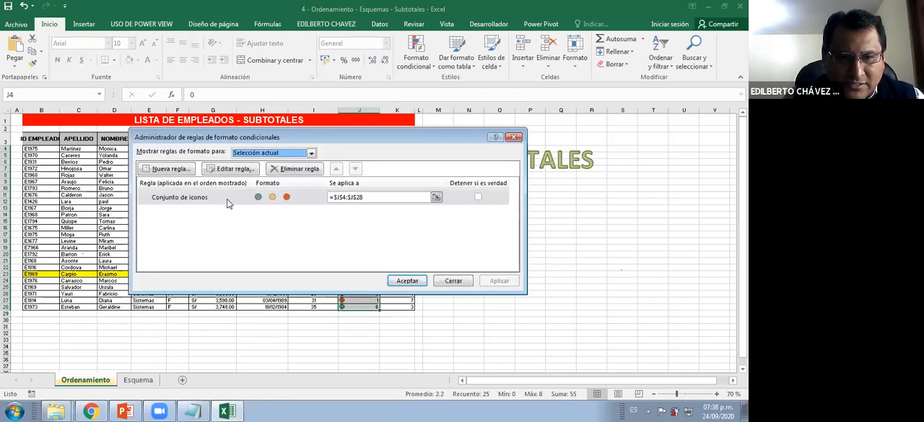
pyautogui.click(287, 169)
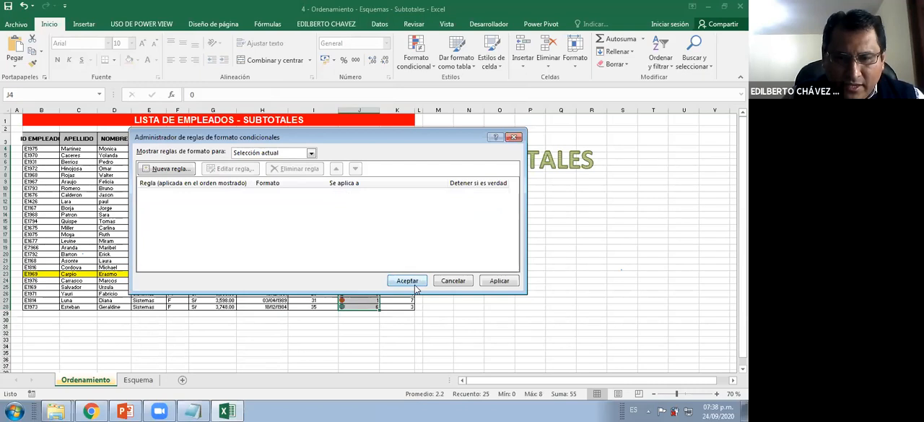
pyautogui.click(407, 280)
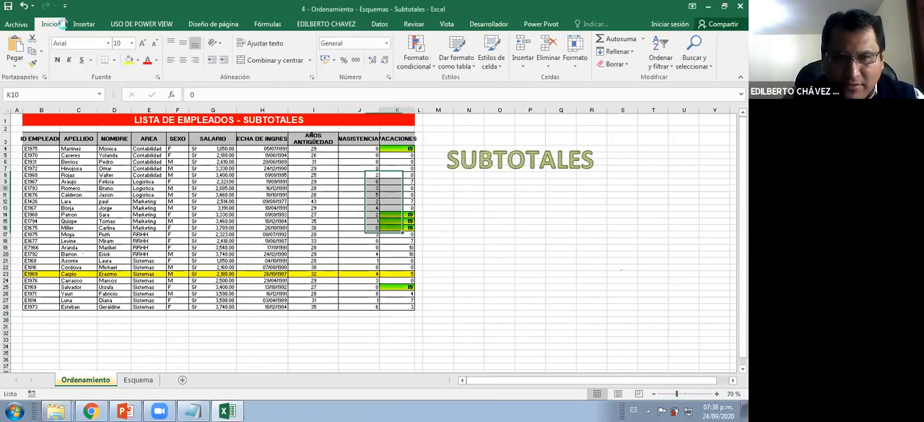
pyautogui.click(403, 188)
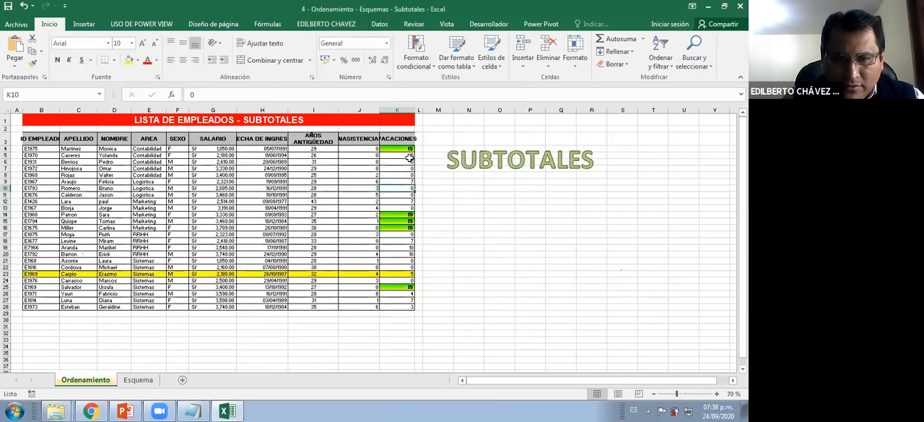
# Try to manage the conditional formatting rules for the VACACIONES values in K4:K28, and cancel the information recovery after the crash
pyautogui.moveTo(405, 149); pyautogui.dragTo(417, 296)
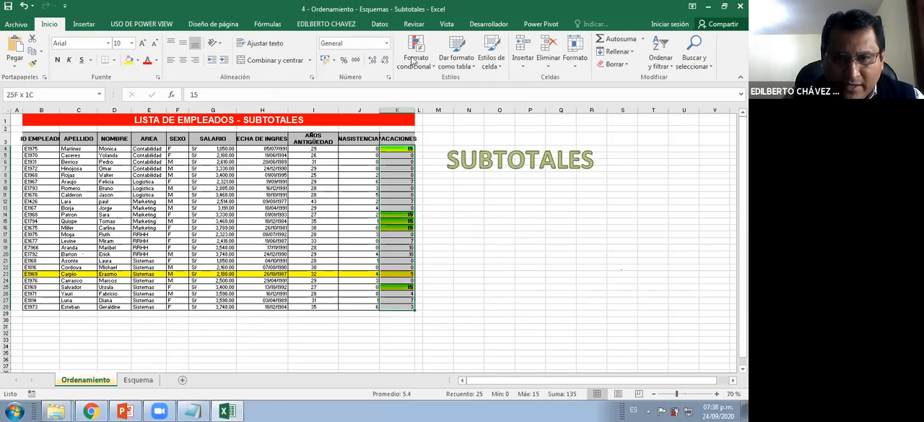
pyautogui.click(416, 57)
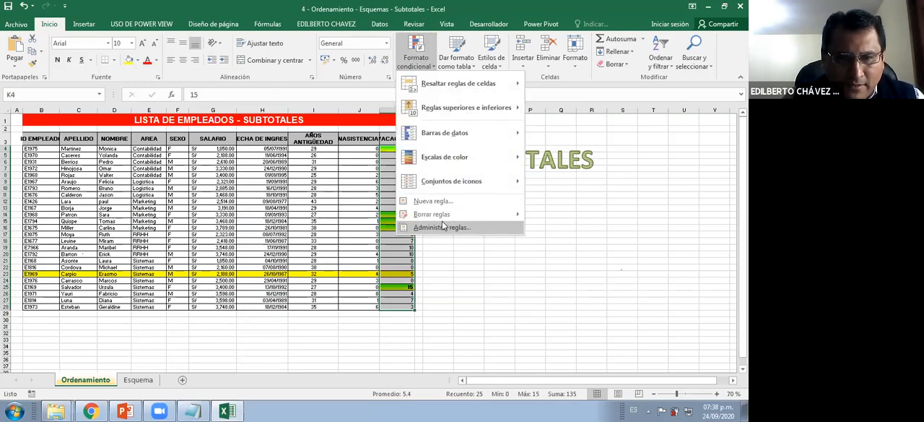
pyautogui.click(442, 223)
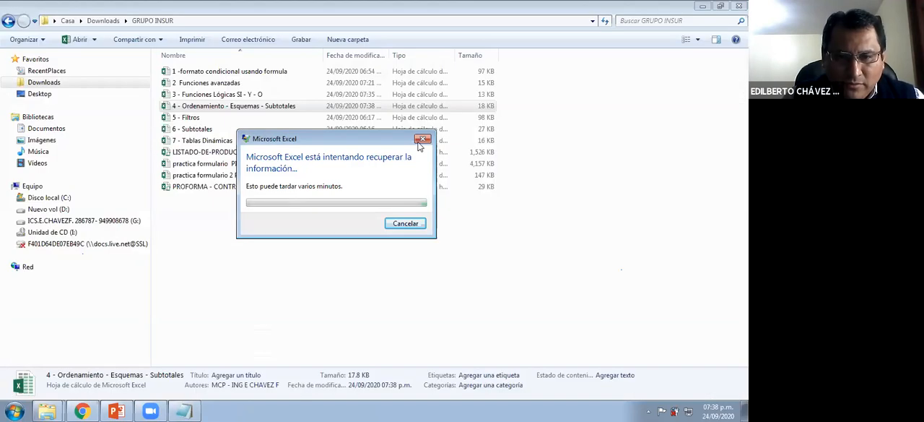
pyautogui.click(410, 224)
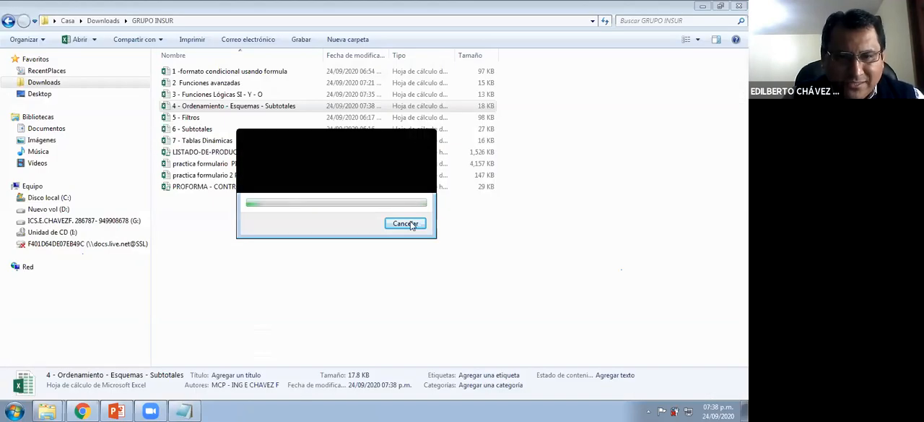
# Reopen the 4 - Ordenamiento - Esquemas - Subtotales workbook and dismiss the document recovery list
pyautogui.click(207, 108)
pyautogui.doubleClick(208, 108)
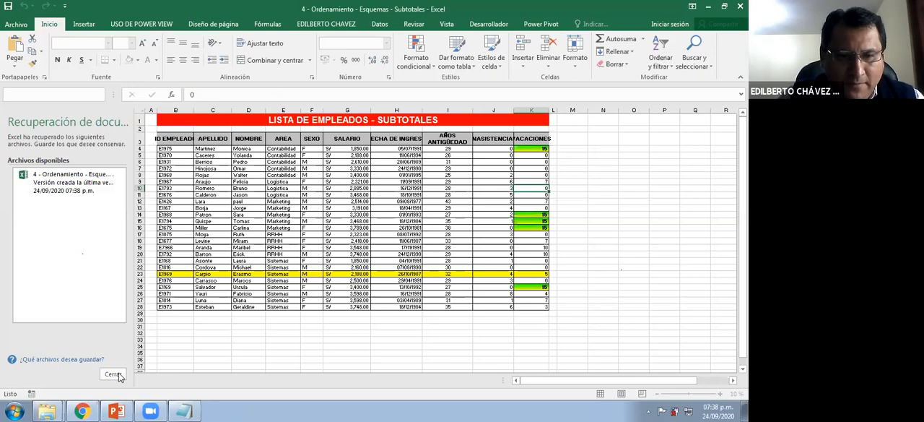
pyautogui.click(114, 374)
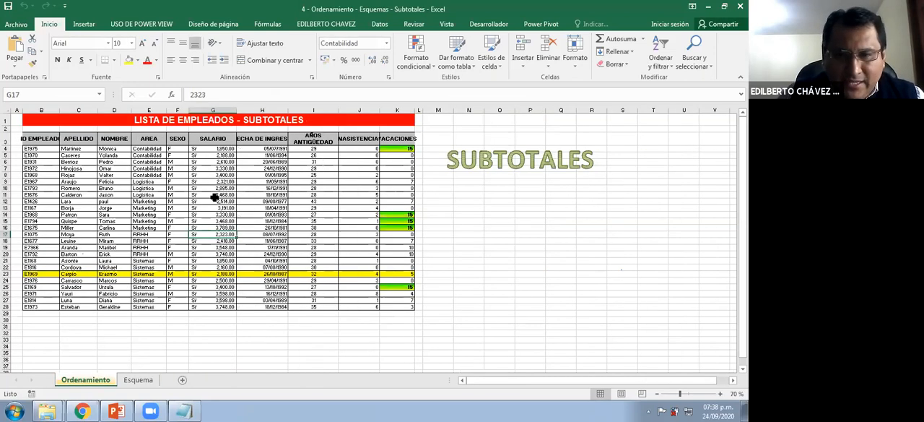
# Delete the SUBTOTALES WordArt beside the employee list on the Ordenamiento sheet
pyautogui.scroll(1, 551, 185)
pyautogui.click(552, 189)
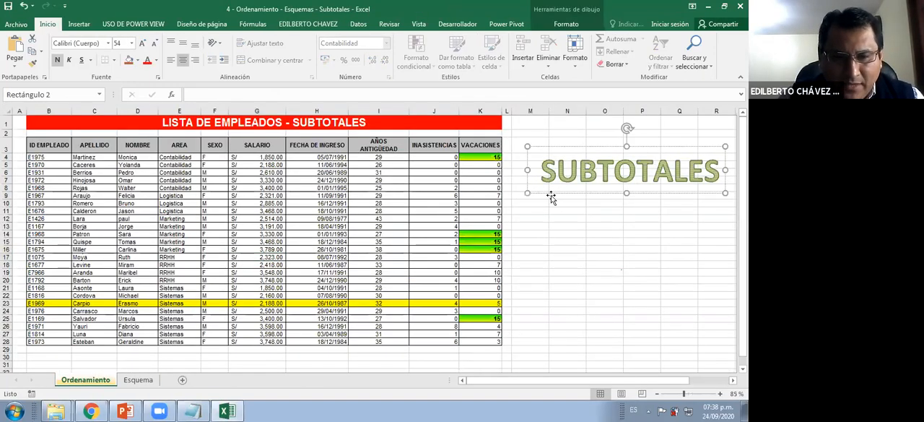
pyautogui.scroll(-1, 354, 260)
pyautogui.scroll(1, 563, 198)
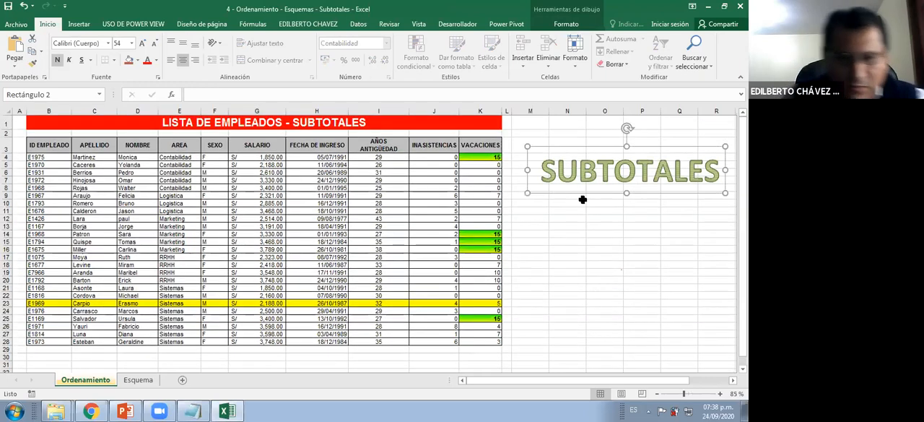
pyautogui.press('Delete')
pyautogui.click(391, 291)
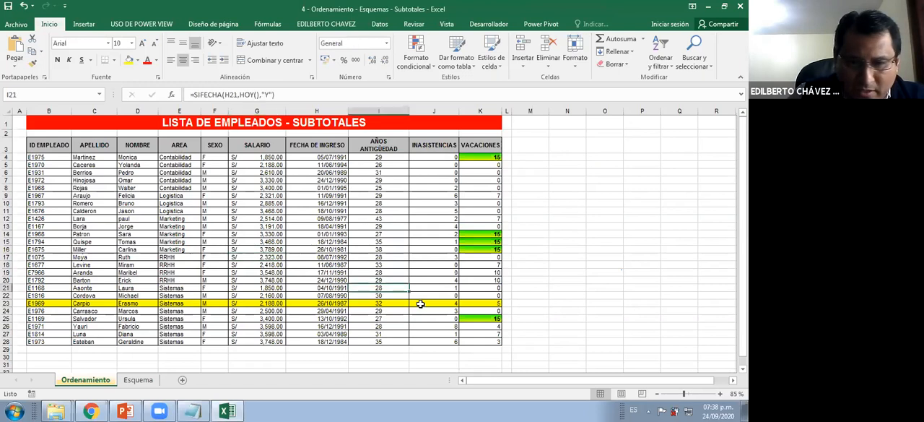
# Examine the employee list and the current order of its APELLIDO column down to the last row
pyautogui.click(235, 241)
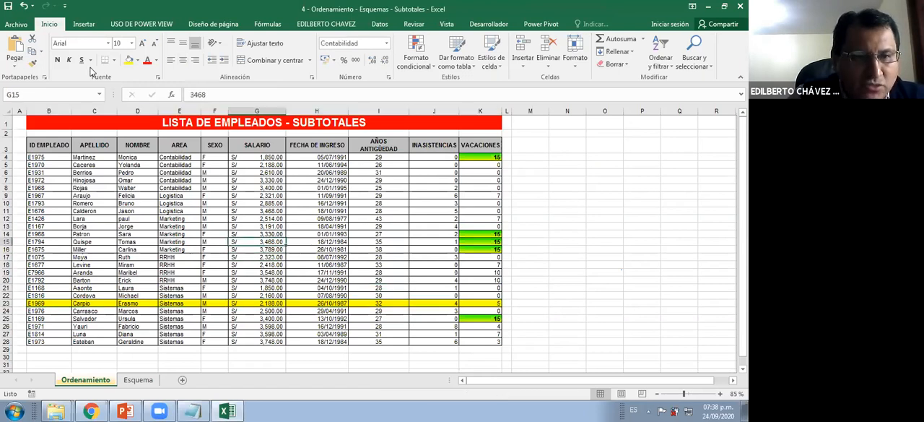
pyautogui.click(221, 195)
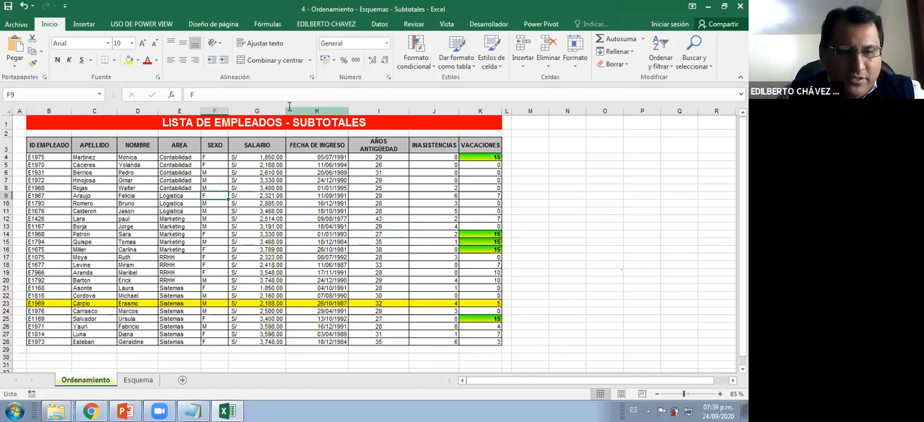
pyautogui.keyDown('ctrl'); pyautogui.scroll(2, 293, 176); pyautogui.keyUp('ctrl')
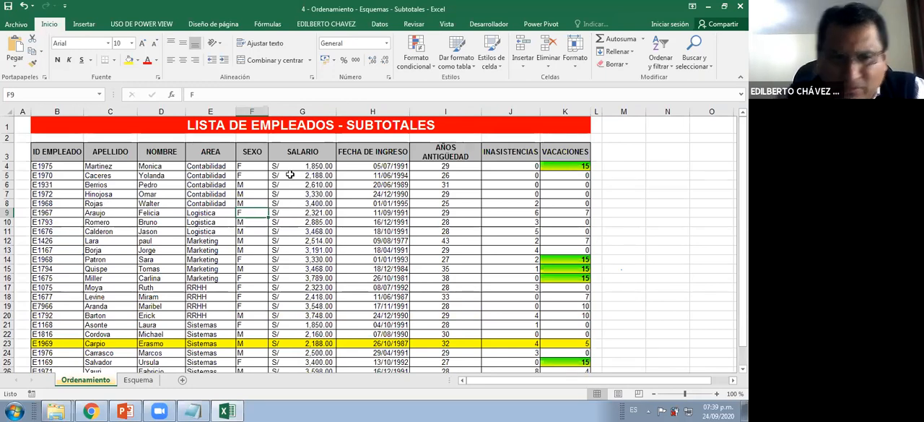
pyautogui.click(105, 198)
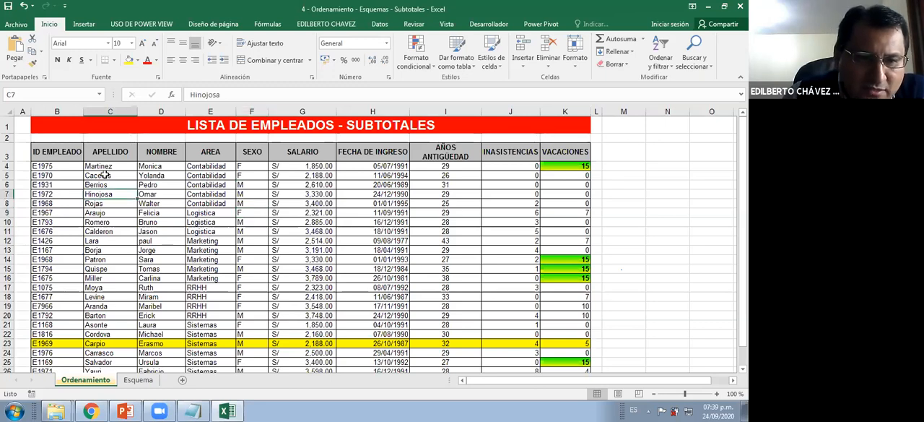
pyautogui.scroll(-1, 113, 230)
pyautogui.scroll(-1, 113, 234)
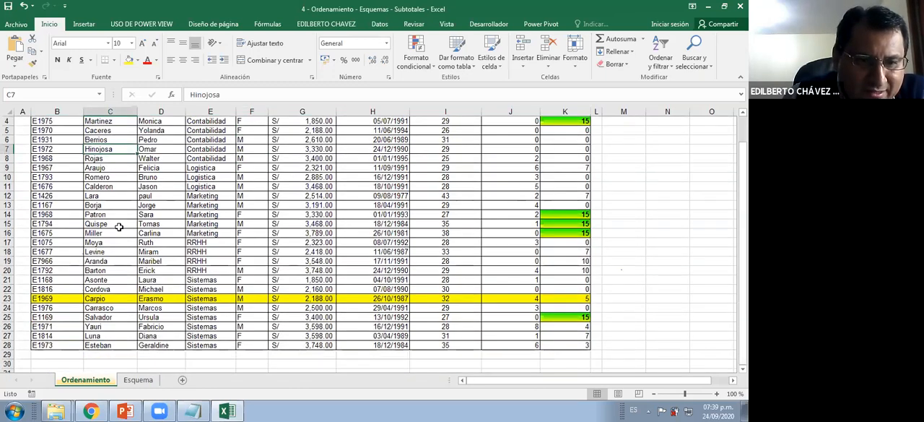
pyautogui.click(110, 215)
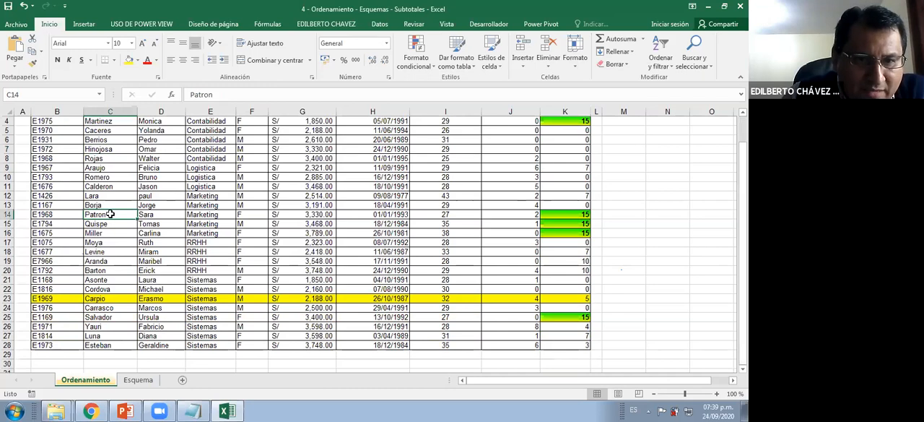
pyautogui.click(113, 345)
pyautogui.scroll(1, 162, 208)
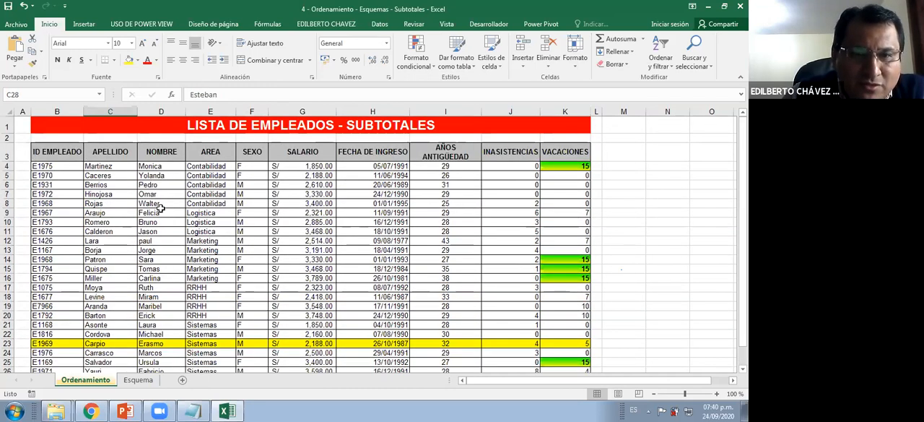
# Start a custom sort of the employee list and remove its existing AREA and SALARIO sort levels
pyautogui.click(379, 26)
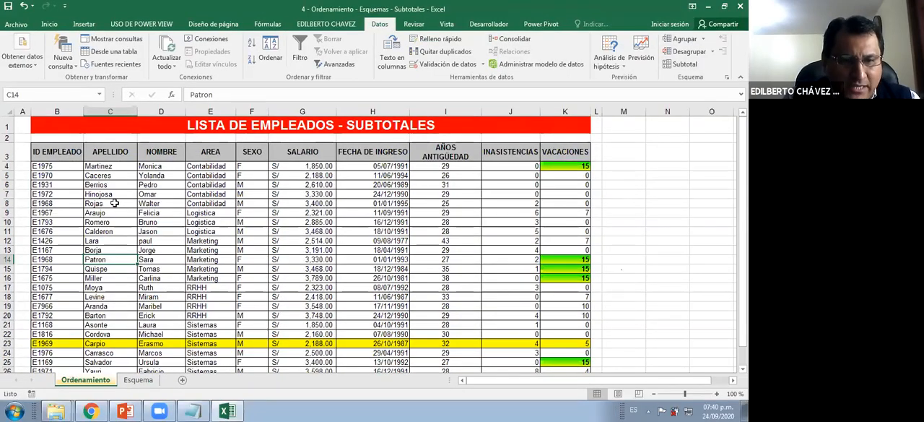
pyautogui.click(112, 203)
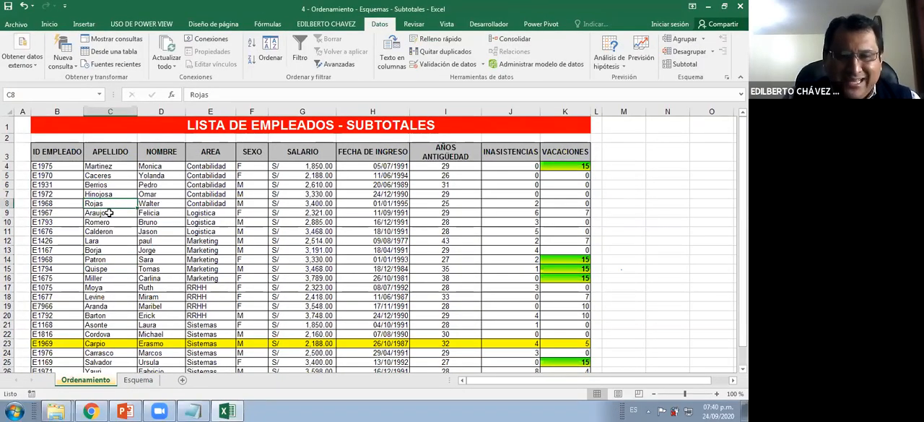
pyautogui.click(270, 56)
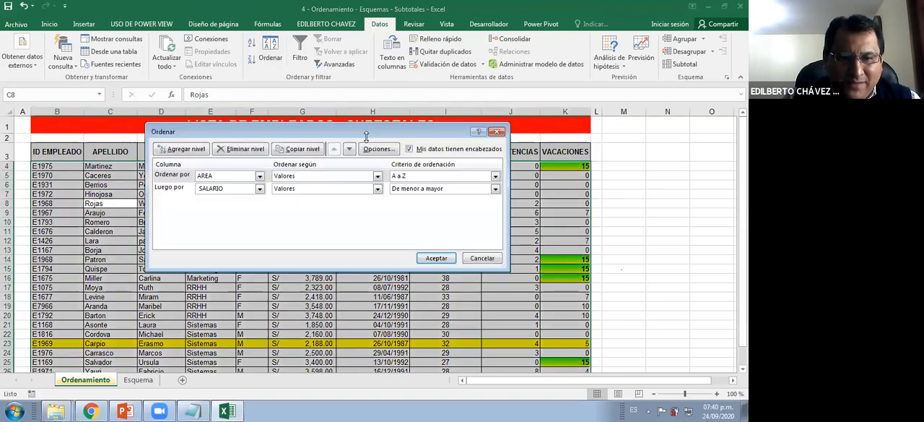
pyautogui.moveTo(347, 129); pyautogui.dragTo(487, 150)
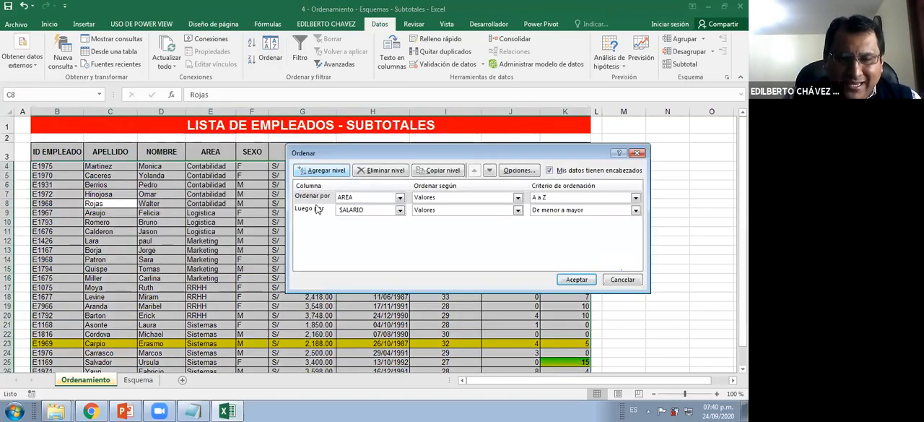
pyautogui.click(314, 207)
pyautogui.click(315, 197)
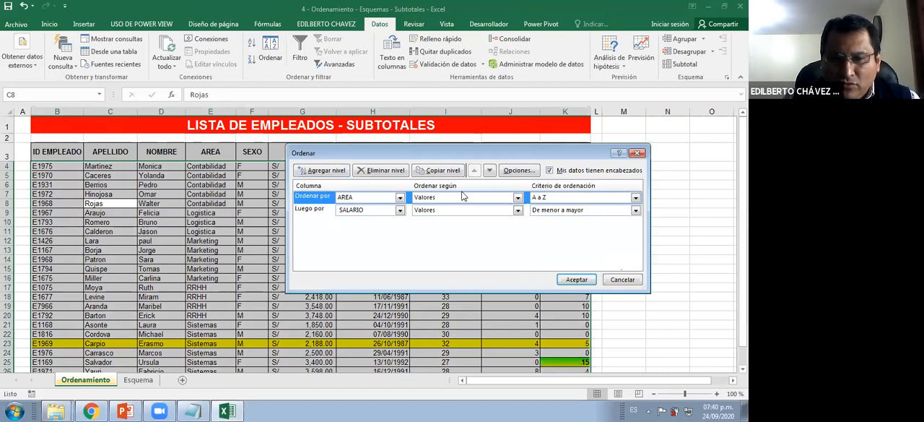
pyautogui.click(315, 209)
pyautogui.click(377, 172)
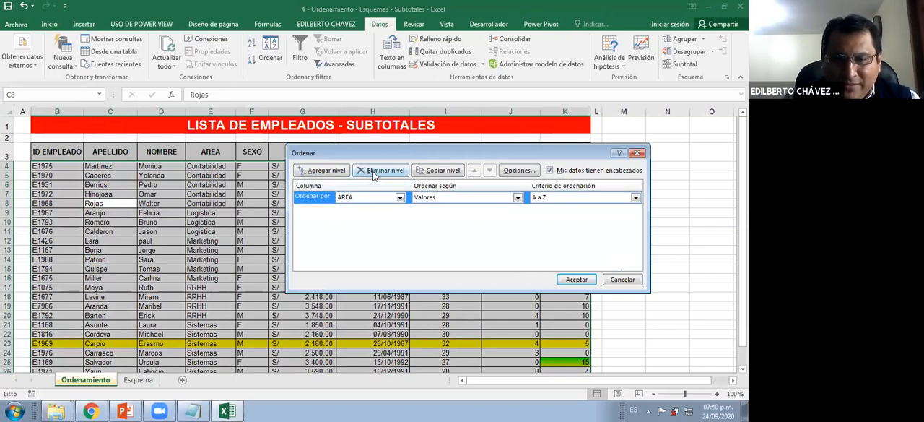
pyautogui.click(375, 171)
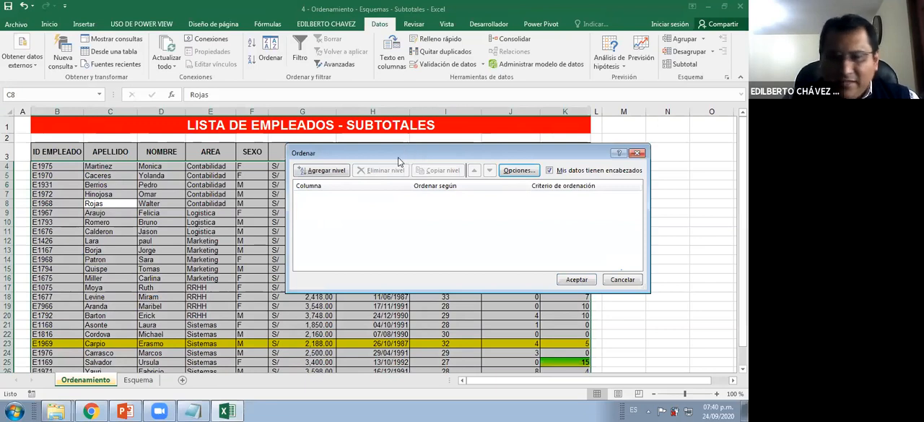
# Add a new sort level that orders the employee list by the APELLIDO column
pyautogui.moveTo(398, 157); pyautogui.dragTo(389, 146)
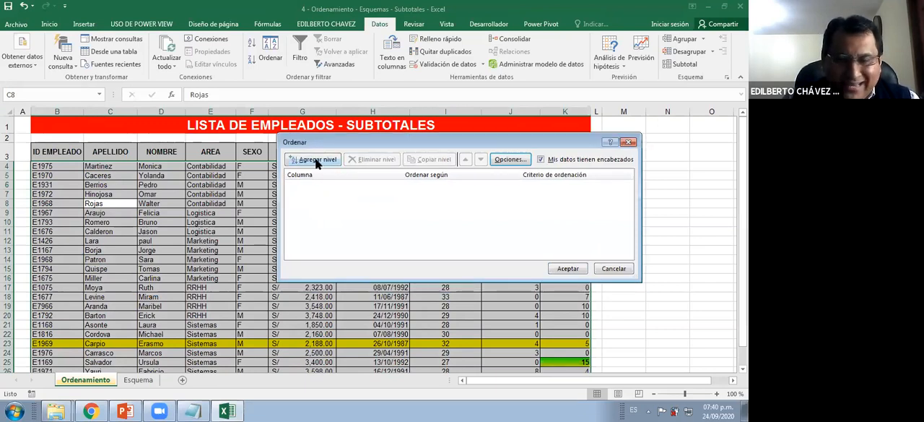
pyautogui.click(316, 162)
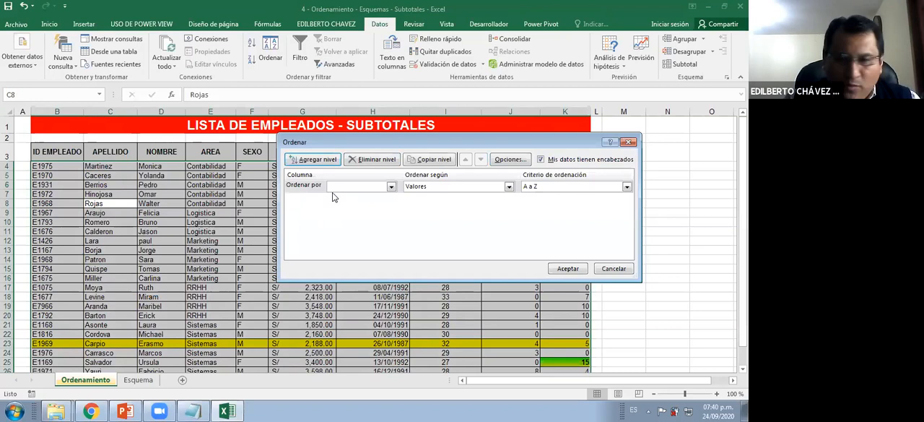
pyautogui.click(362, 187)
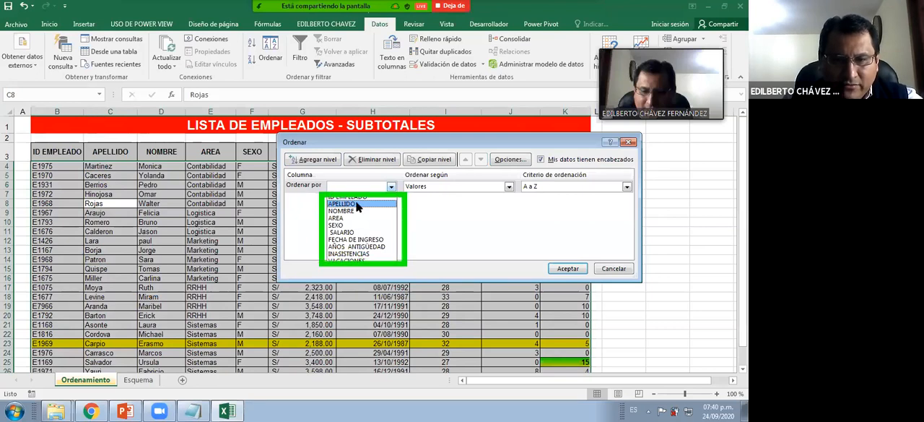
pyautogui.click(327, 206)
pyautogui.moveTo(388, 147); pyautogui.dragTo(293, 246)
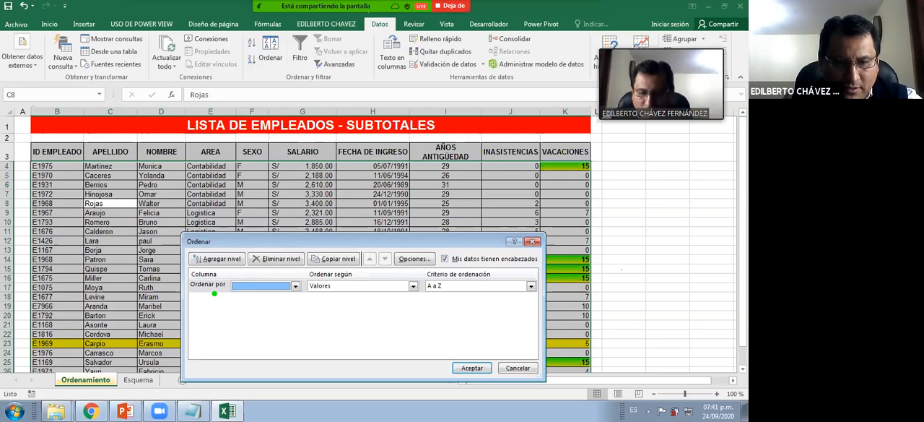
pyautogui.click(282, 288)
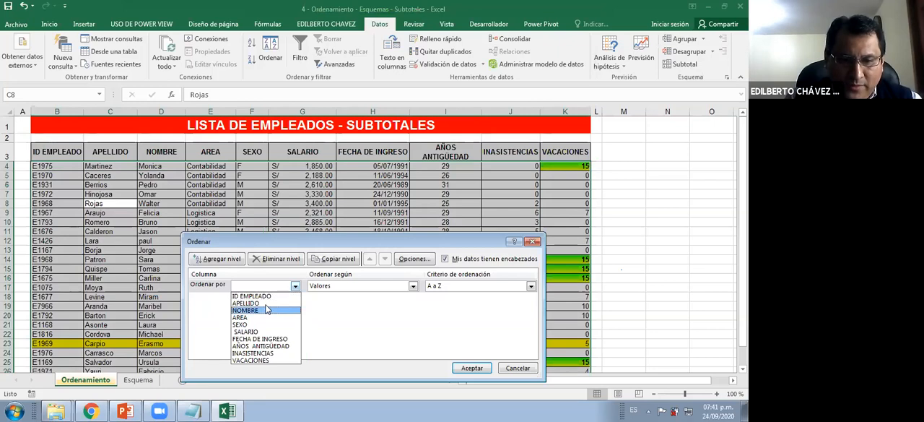
pyautogui.click(260, 304)
pyautogui.moveTo(325, 242); pyautogui.dragTo(277, 212)
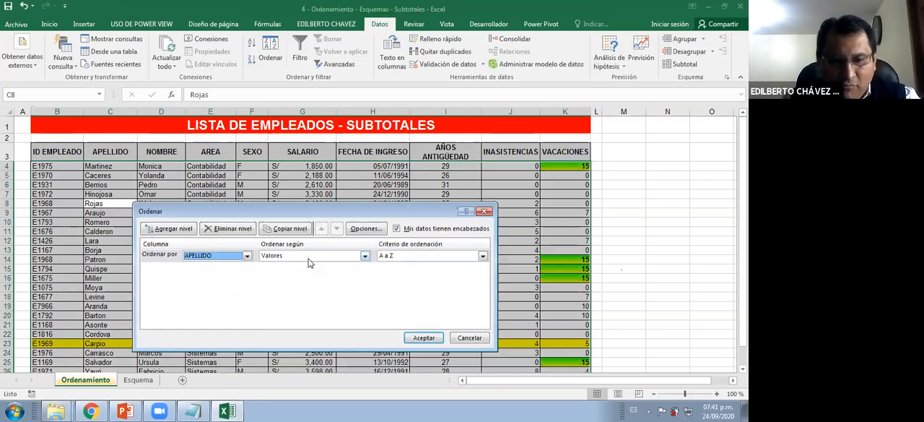
# Apply the APELLIDO sort based on Valores in A a Z order, and check the surnames down to the last row
pyautogui.click(308, 255)
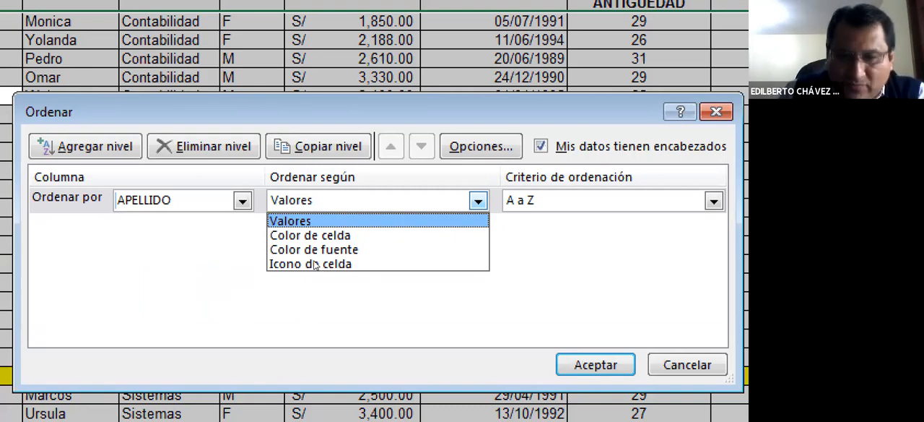
pyautogui.click(424, 220)
pyautogui.click(603, 204)
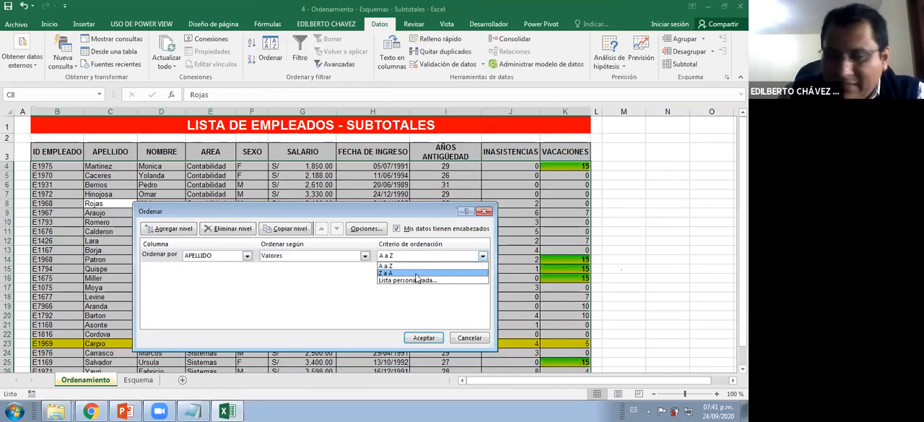
pyautogui.click(401, 207)
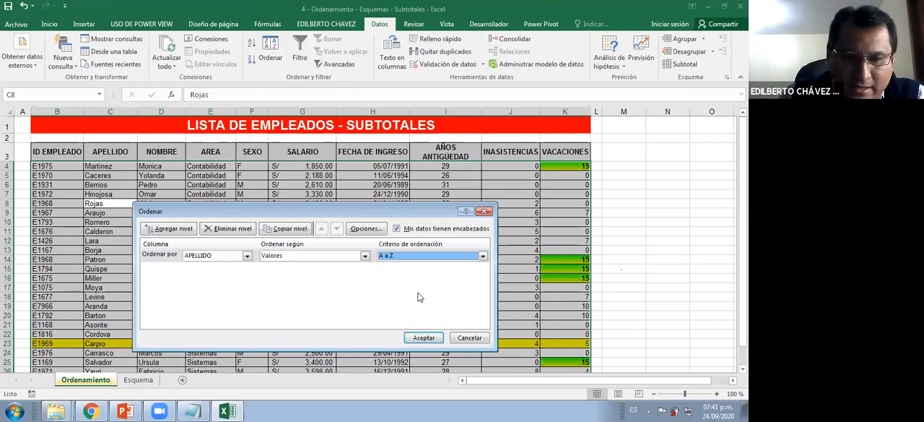
pyautogui.click(419, 336)
pyautogui.click(96, 173)
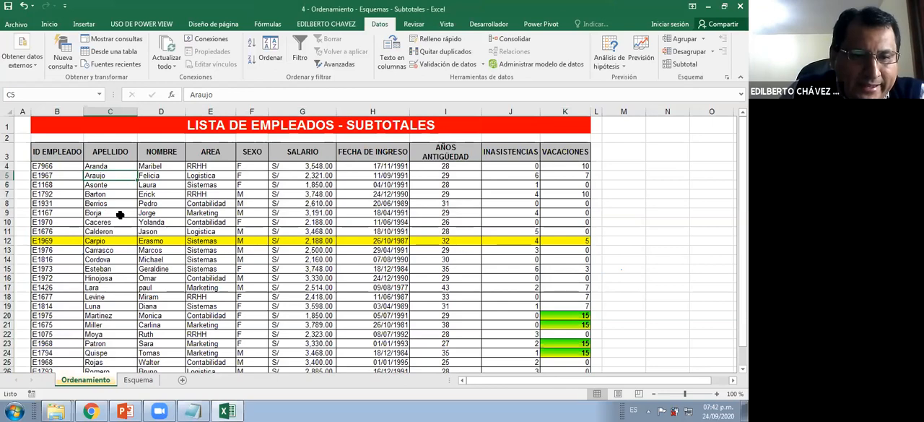
pyautogui.scroll(-1, 120, 215)
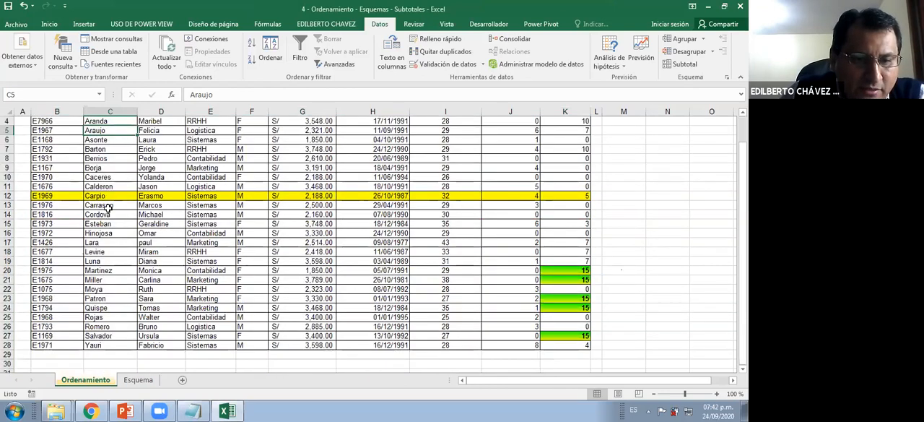
pyautogui.hotkey('ctrl', 'Down')
pyautogui.scroll(1, 248, 103)
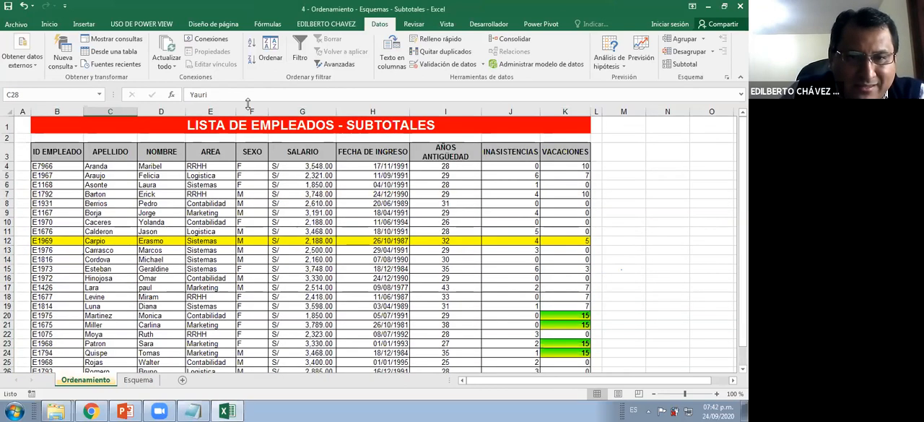
# Reopen the custom sort of the employee list and change its sort level to the SALARIO column
pyautogui.click(271, 56)
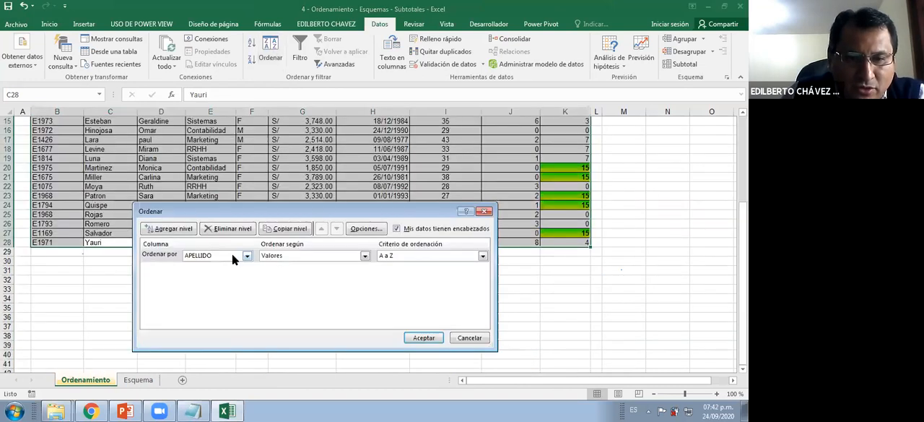
pyautogui.click(232, 255)
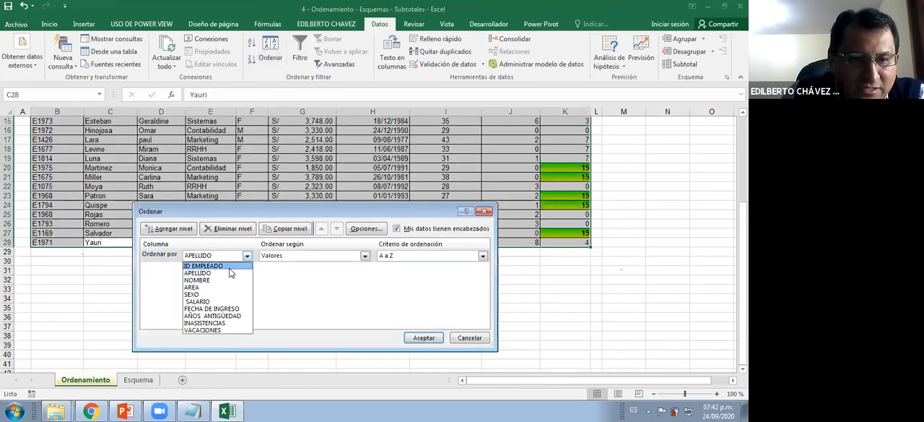
pyautogui.click(217, 301)
# Apply the SALARIO sort based on Valores in De menor a mayor order, and check the salaries down to the last row
pyautogui.click(387, 256)
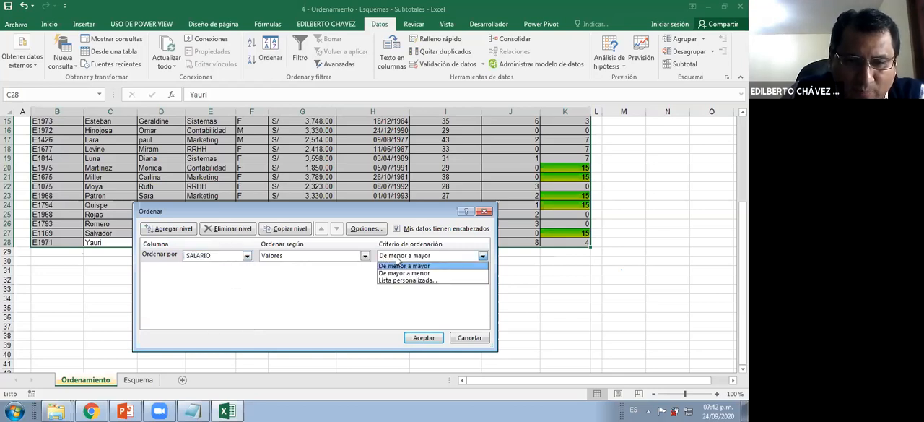
pyautogui.click(300, 261)
pyautogui.click(301, 259)
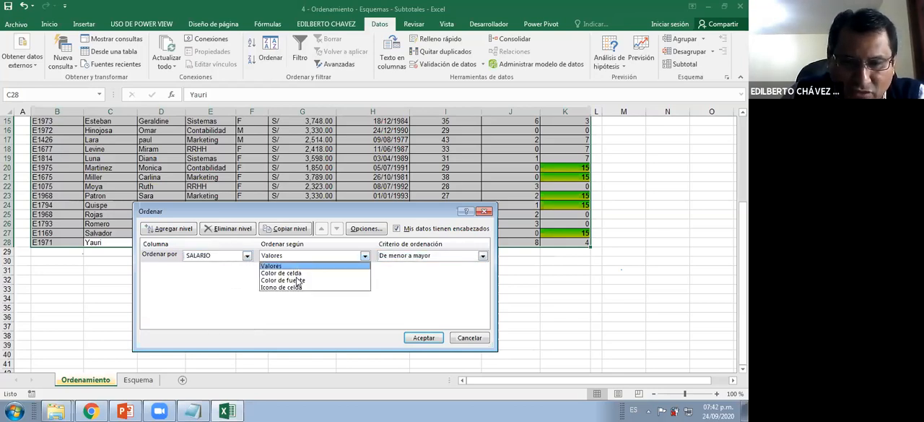
pyautogui.click(421, 258)
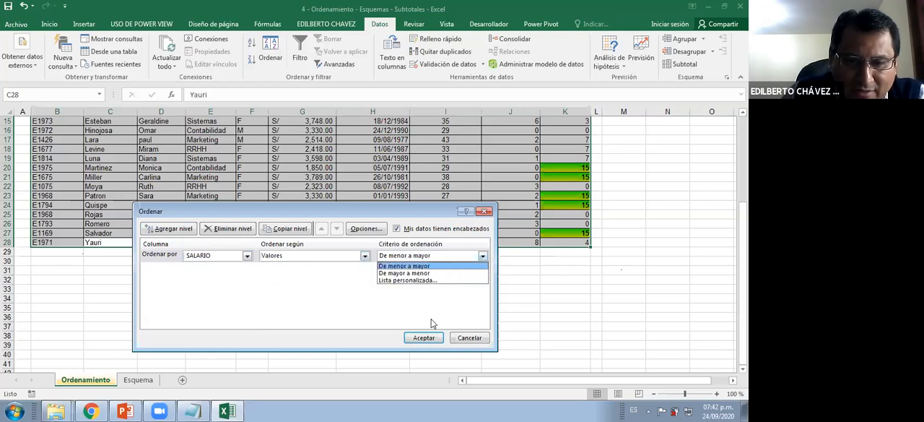
pyautogui.click(427, 339)
pyautogui.press('Return')
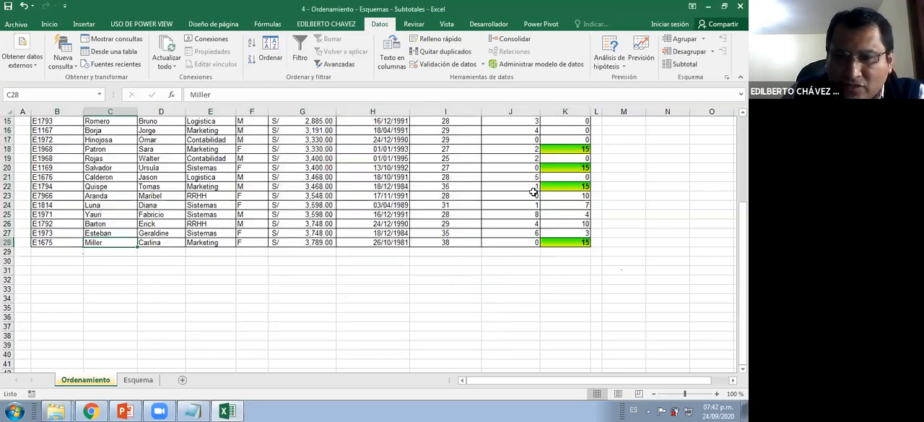
pyautogui.scroll(4, 533, 186)
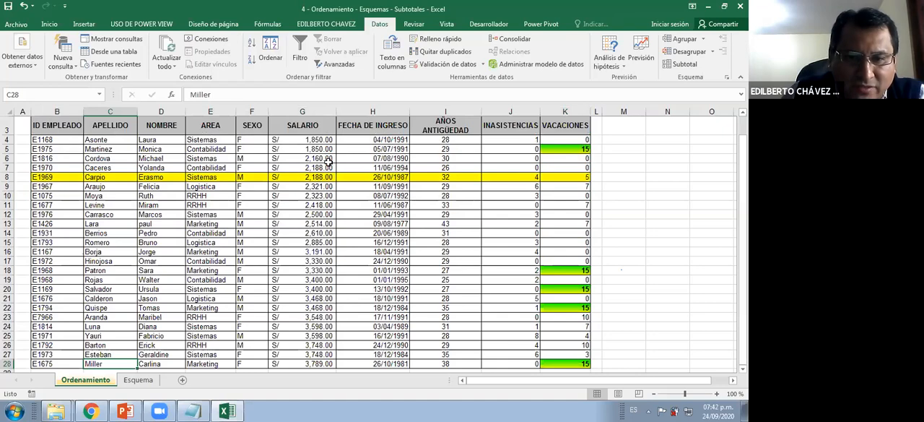
pyautogui.scroll(1, 327, 283)
pyautogui.scroll(-3, 327, 283)
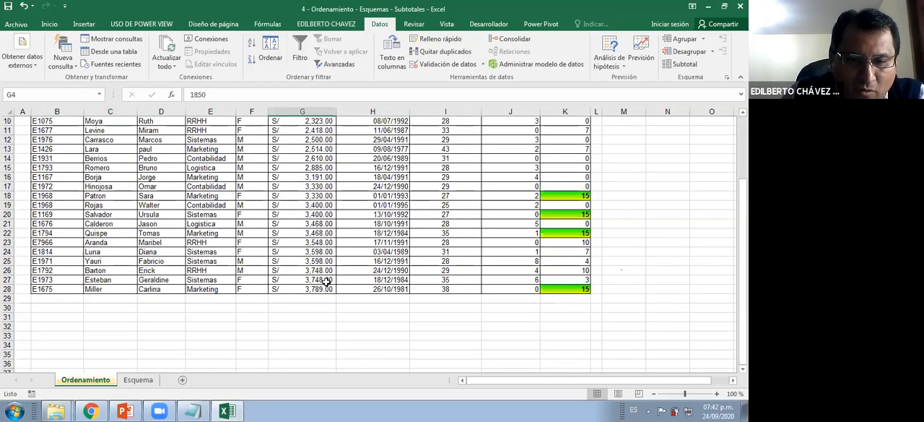
pyautogui.click(330, 278)
pyautogui.scroll(3, 330, 262)
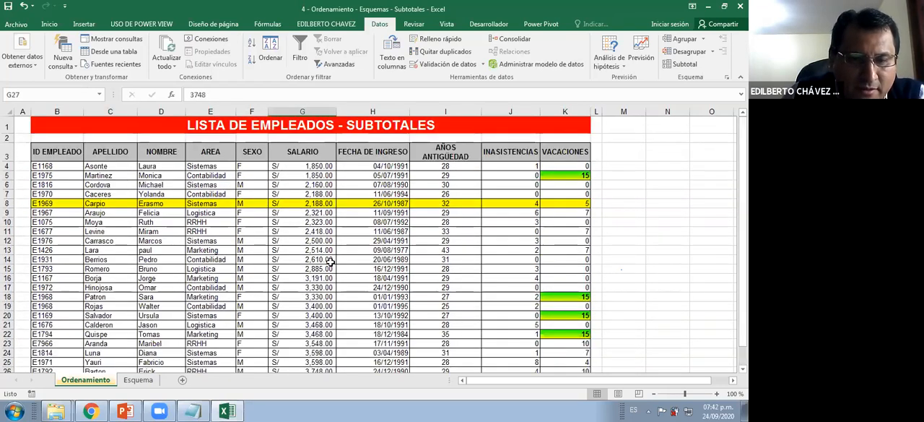
# Reopen the custom sort and switch its sort level to the FECHA DE INGRESO column
pyautogui.click(273, 58)
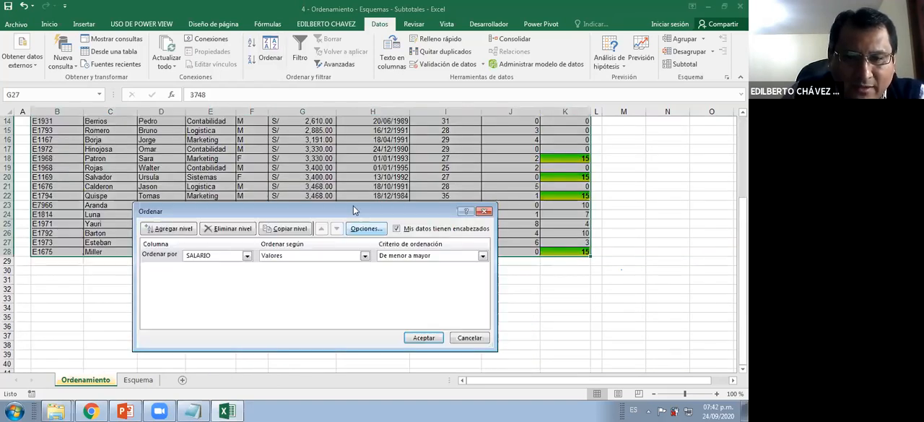
pyautogui.click(247, 256)
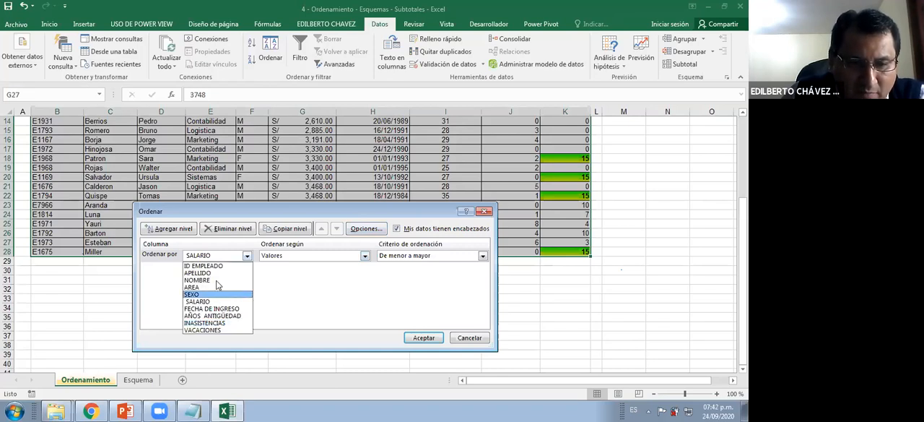
pyautogui.click(214, 309)
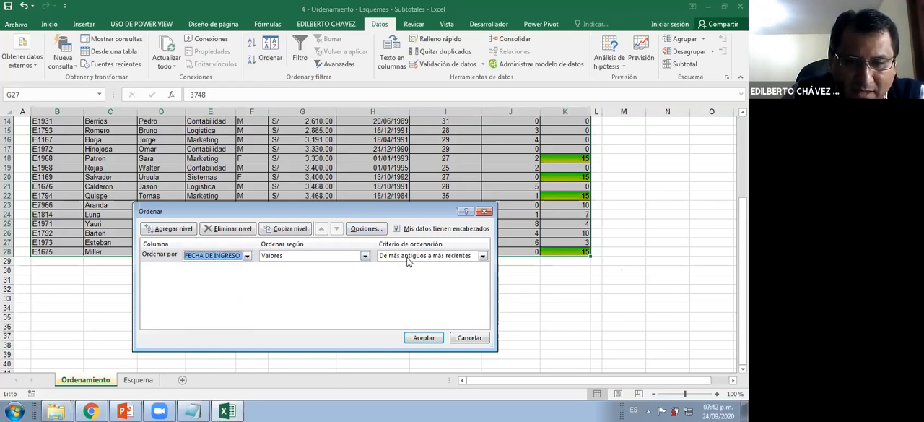
# Apply the FECHA DE INGRESO sort in De más antiguos a más recientes order, and check the dates down to the last row
pyautogui.click(414, 257)
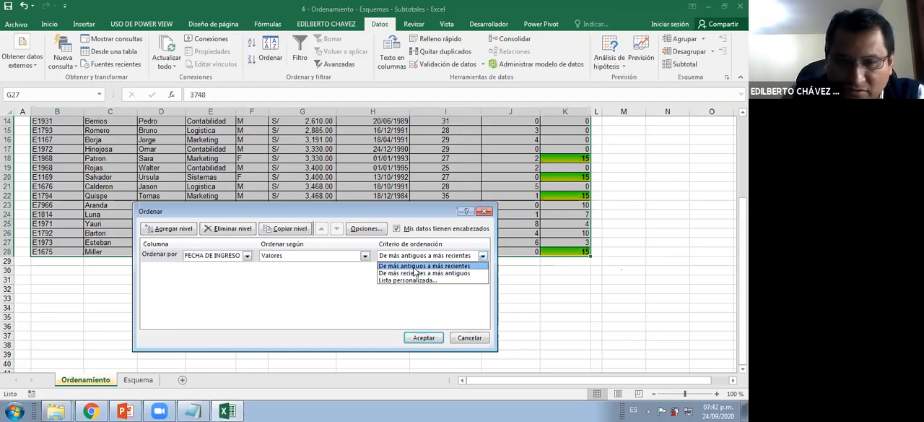
pyautogui.click(416, 267)
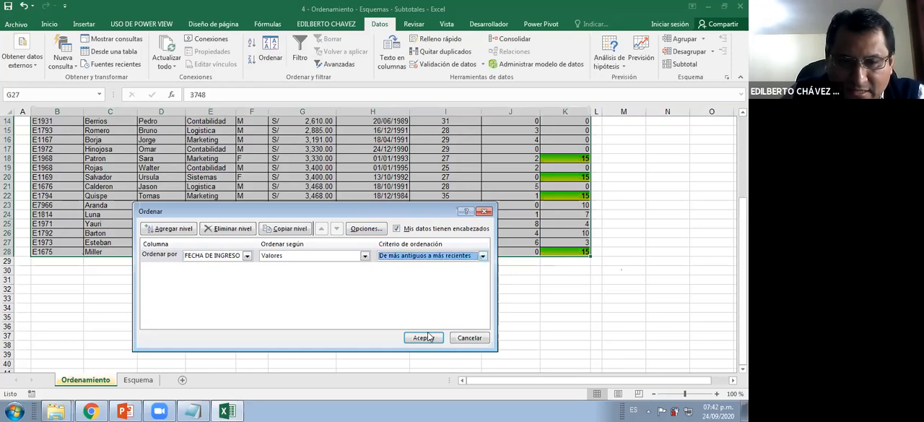
pyautogui.click(333, 260)
pyautogui.click(424, 337)
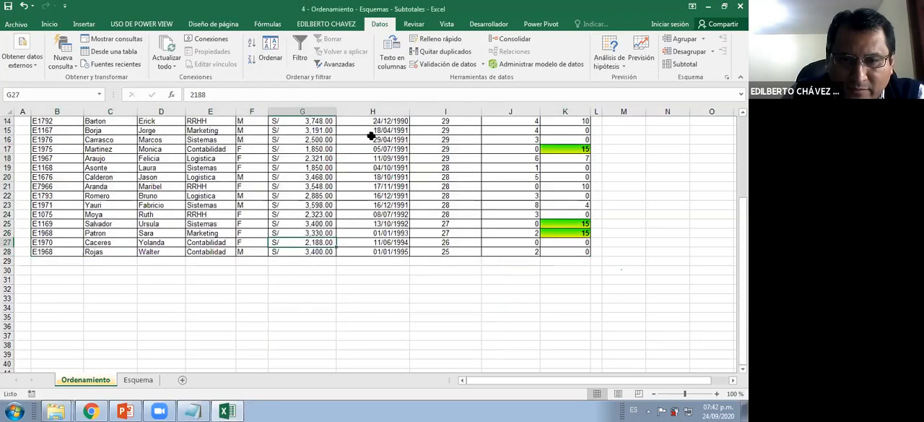
pyautogui.scroll(5, 393, 166)
pyautogui.click(390, 157)
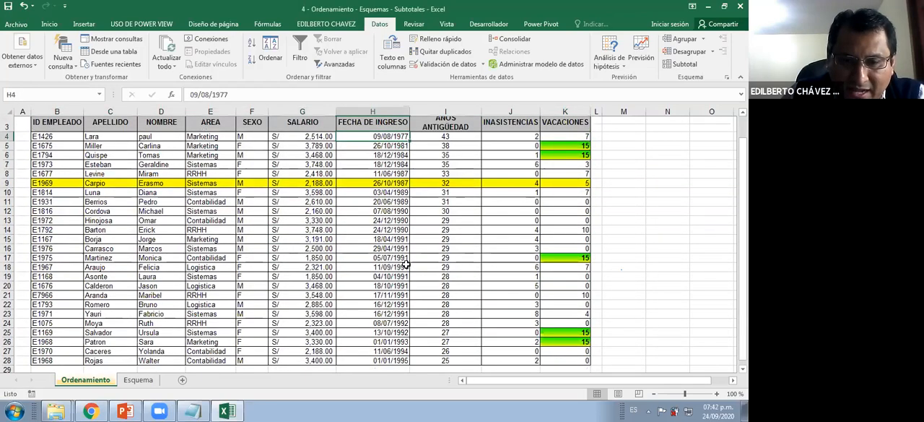
pyautogui.scroll(-3, 399, 289)
pyautogui.hotkey('ctrl', 'Down')
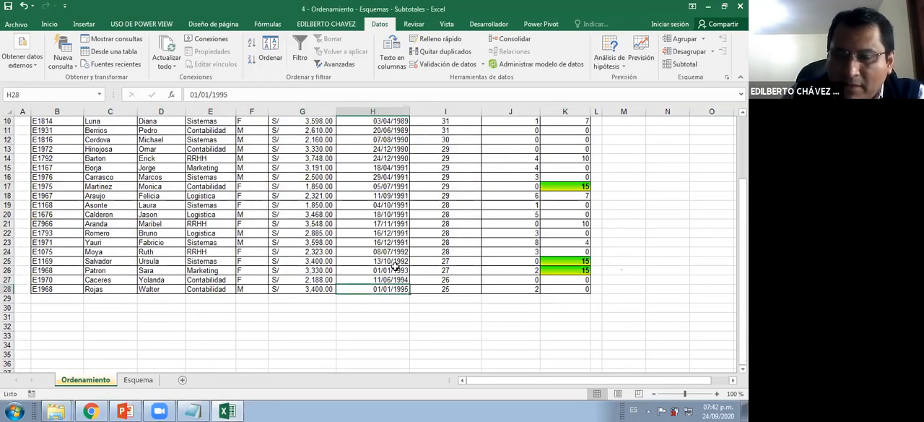
pyautogui.scroll(3, 396, 267)
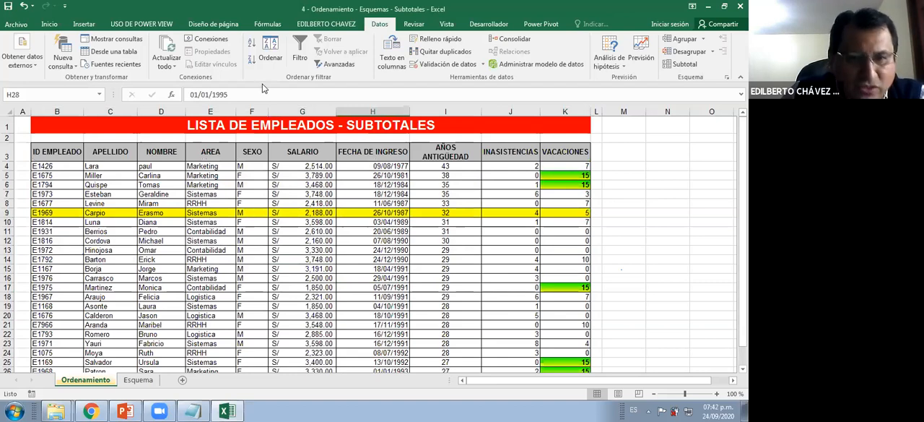
# Sort the employee list by the AREA column, based on Valores in A a Z order
pyautogui.click(266, 56)
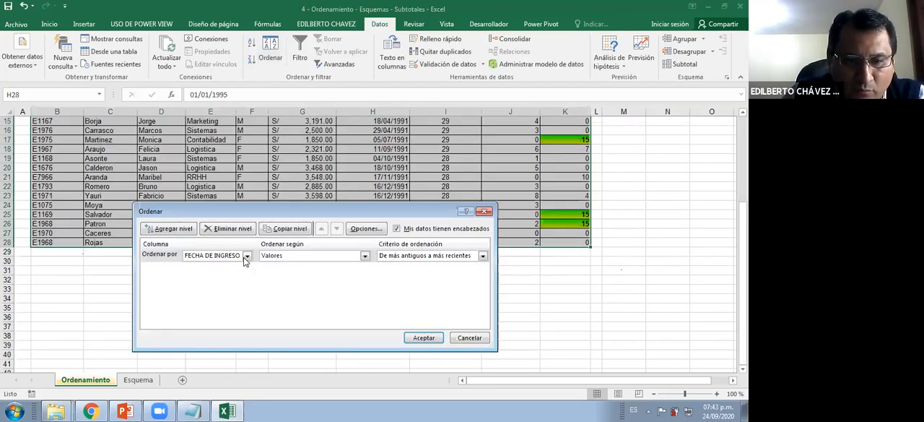
pyautogui.click(247, 255)
pyautogui.click(215, 287)
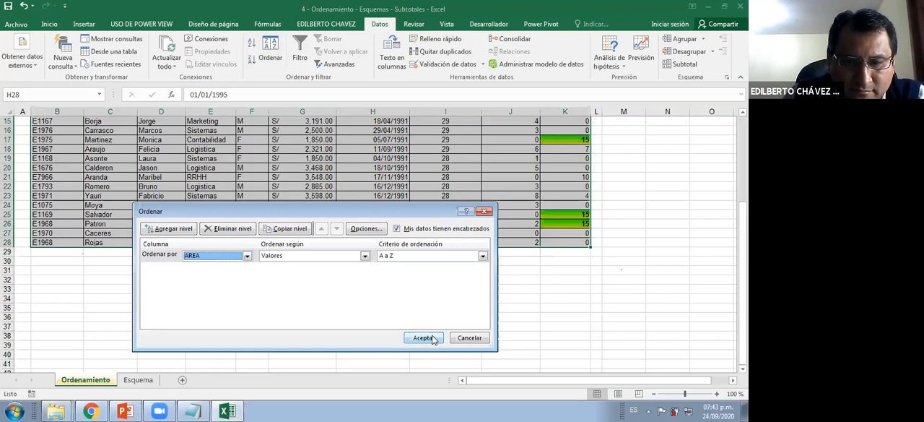
pyautogui.click(425, 337)
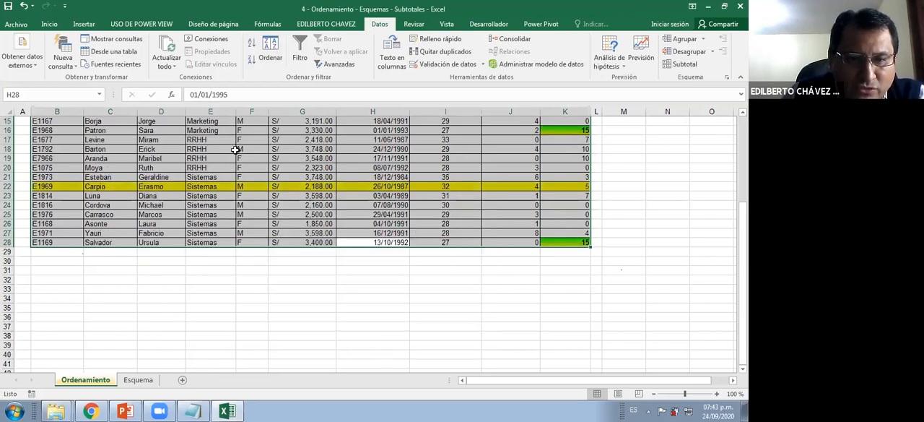
# Examine how the AREA column groups the employees, and the order of the rows within the Contabilidad group
pyautogui.scroll(5, 241, 146)
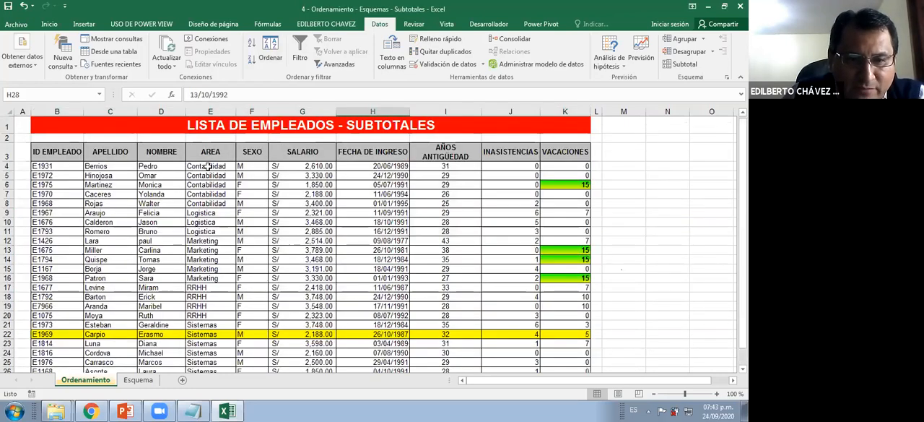
pyautogui.click(215, 231)
pyautogui.scroll(-1, 210, 244)
pyautogui.moveTo(211, 244); pyautogui.dragTo(212, 252)
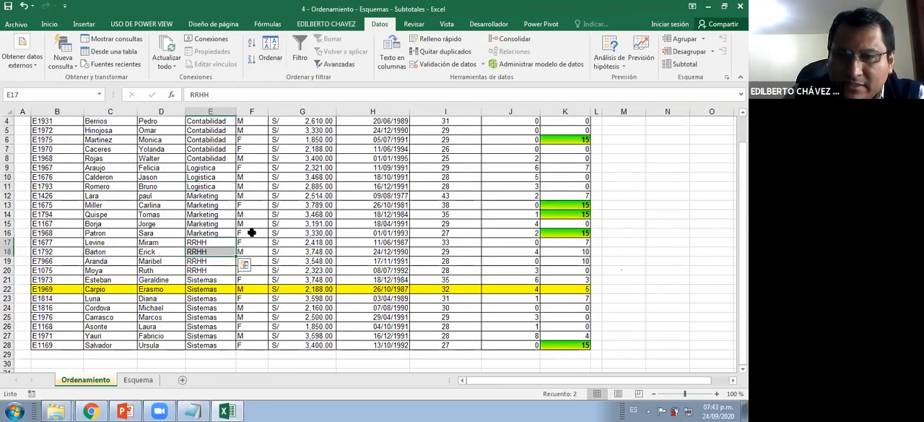
pyautogui.scroll(1, 246, 231)
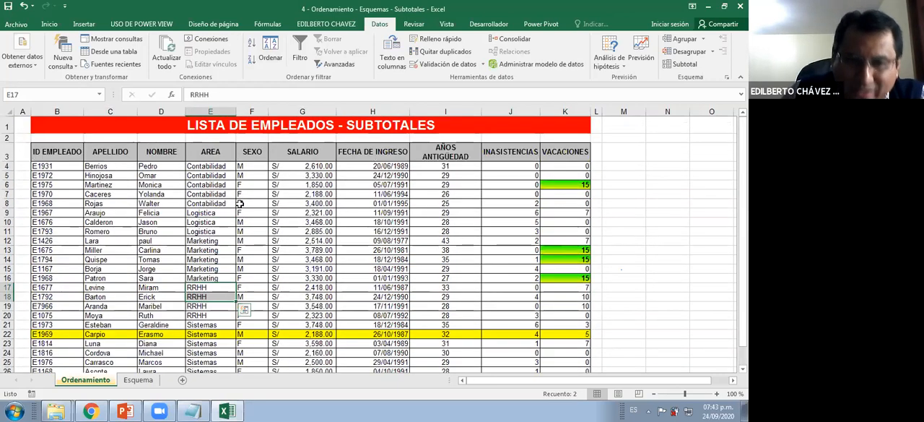
pyautogui.click(214, 184)
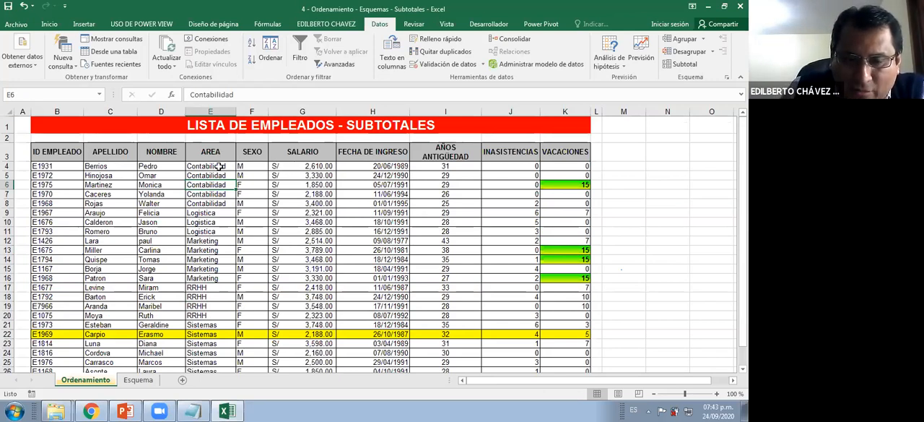
pyautogui.moveTo(218, 166); pyautogui.dragTo(214, 206)
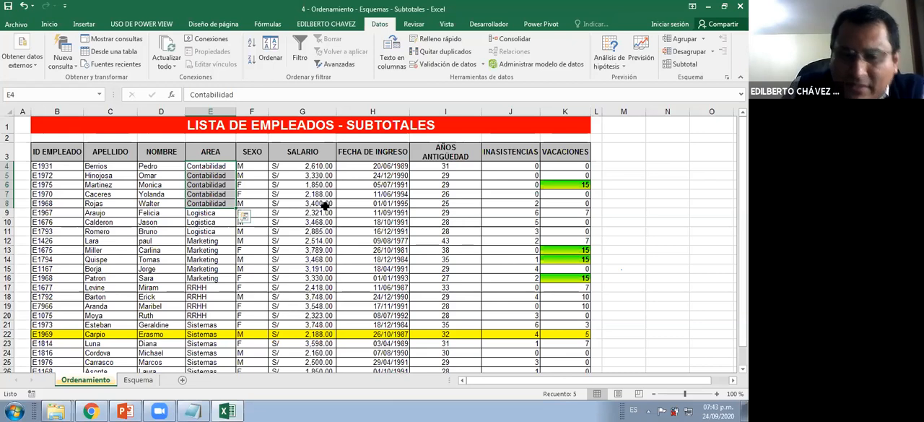
pyautogui.click(262, 184)
pyautogui.click(303, 211)
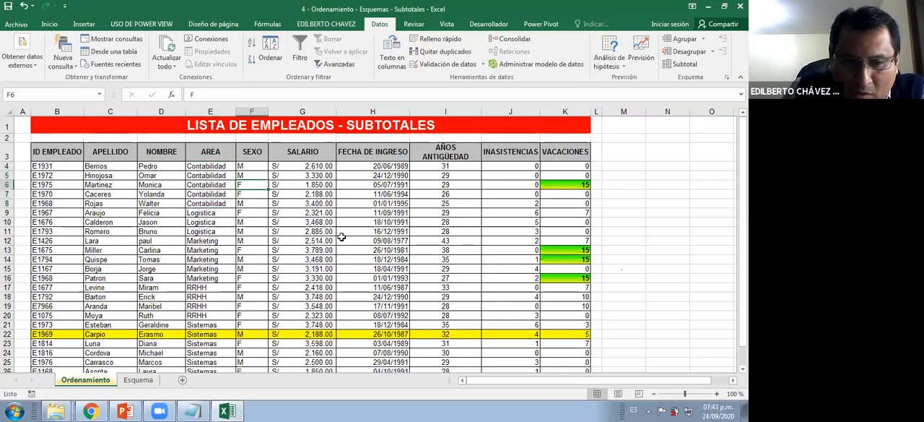
# Reopen the custom sort, keep AREA as its first level and add a second level for the SALARIO column
pyautogui.click(274, 49)
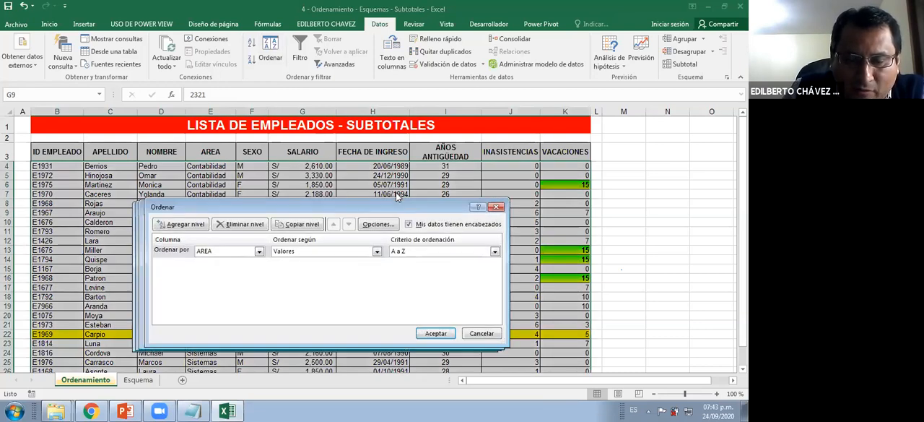
pyautogui.moveTo(204, 212); pyautogui.dragTo(237, 195)
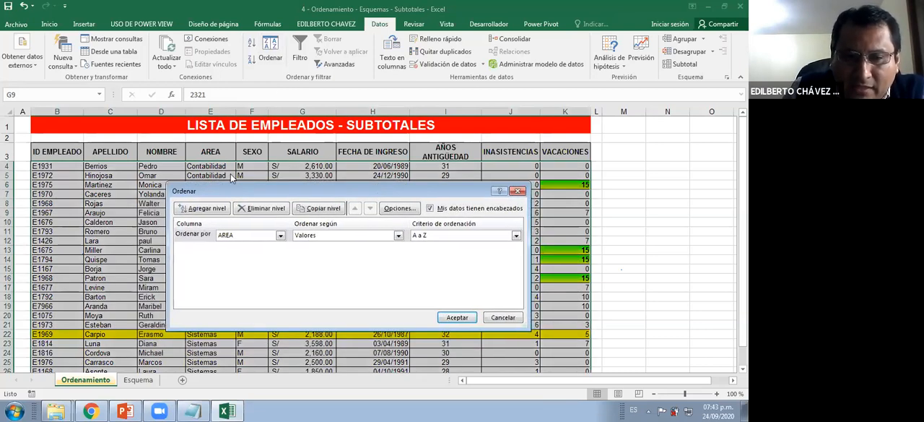
pyautogui.click(207, 210)
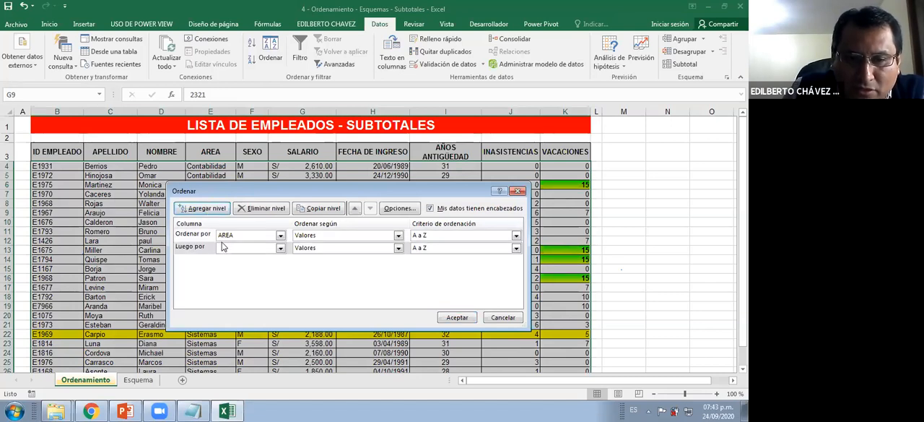
pyautogui.click(249, 248)
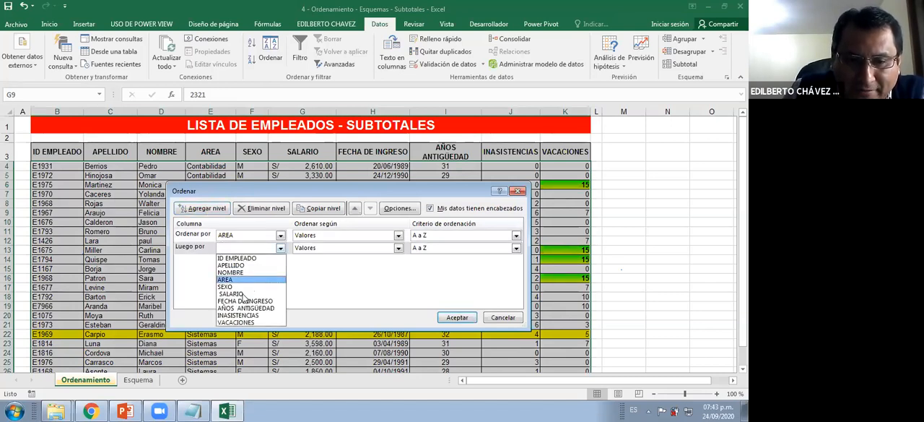
pyautogui.click(232, 294)
pyautogui.moveTo(339, 189); pyautogui.dragTo(310, 206)
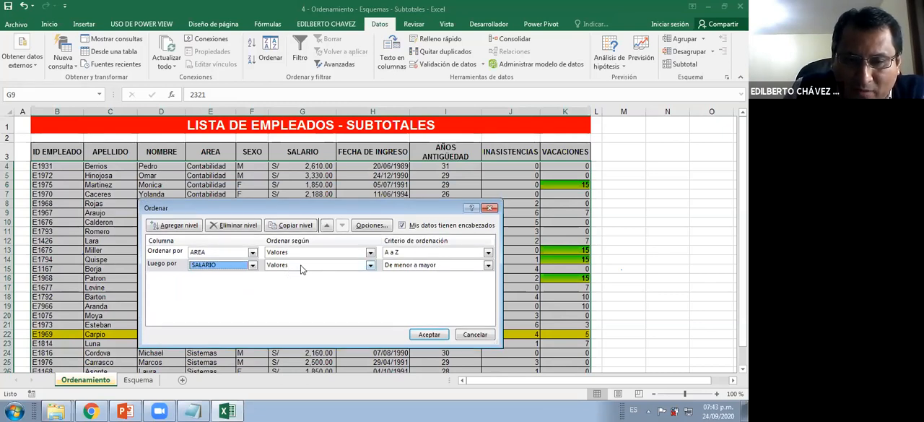
# Apply the two-level sort with the SALARIO level based on Valores in De menor a mayor order
pyautogui.click(304, 267)
pyautogui.click(415, 279)
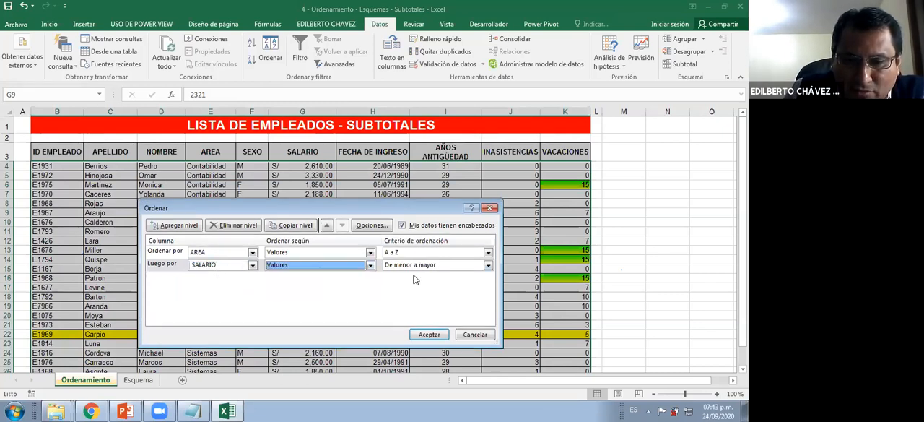
pyautogui.press('Tab')
pyautogui.moveTo(384, 212); pyautogui.dragTo(363, 213)
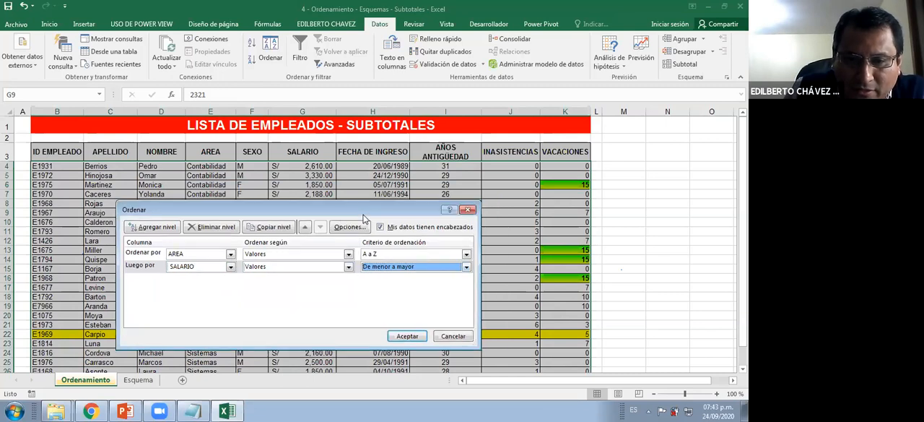
pyautogui.click(409, 336)
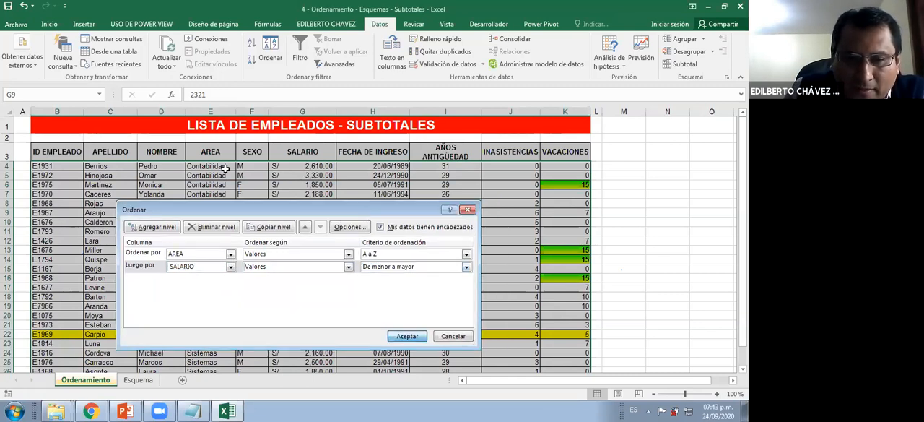
# Add a third custom sort level below SALARIO for FECHA DE INGRESO, based on Valores in De más antiguos a más recientes order, and apply it
pyautogui.moveTo(224, 166); pyautogui.dragTo(315, 203)
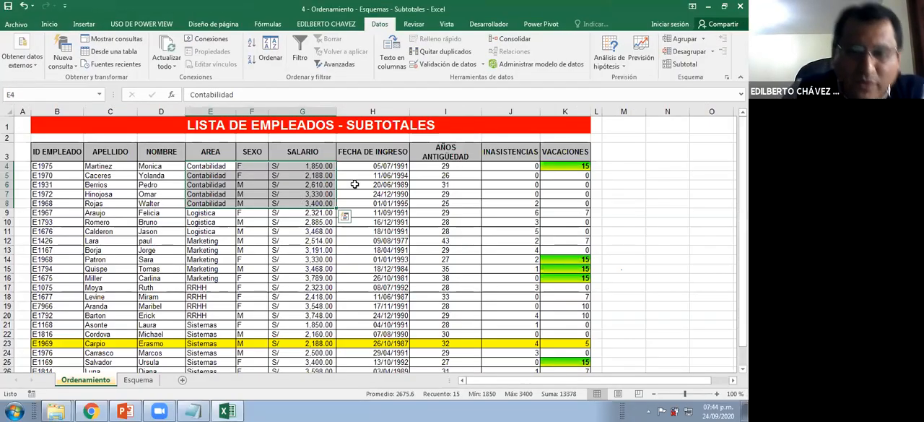
pyautogui.click(354, 185)
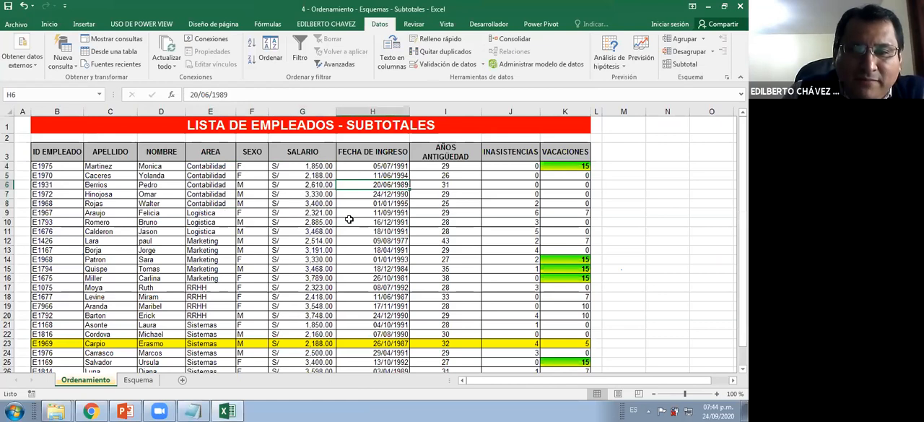
pyautogui.click(272, 51)
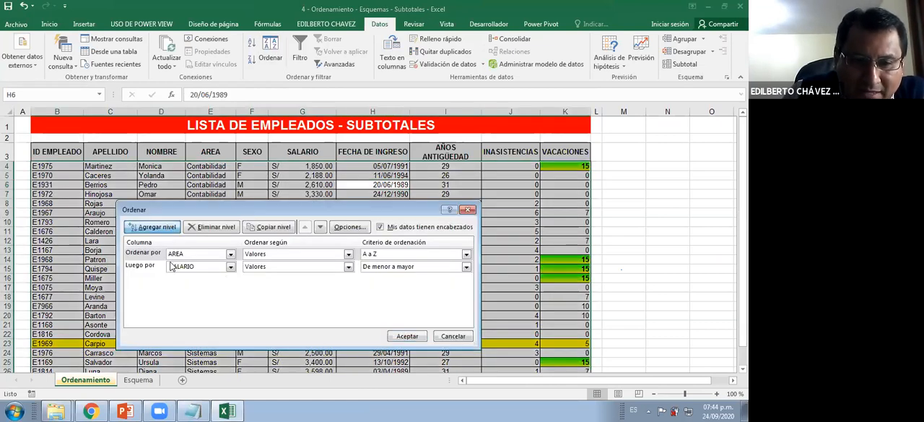
pyautogui.click(153, 227)
pyautogui.click(151, 266)
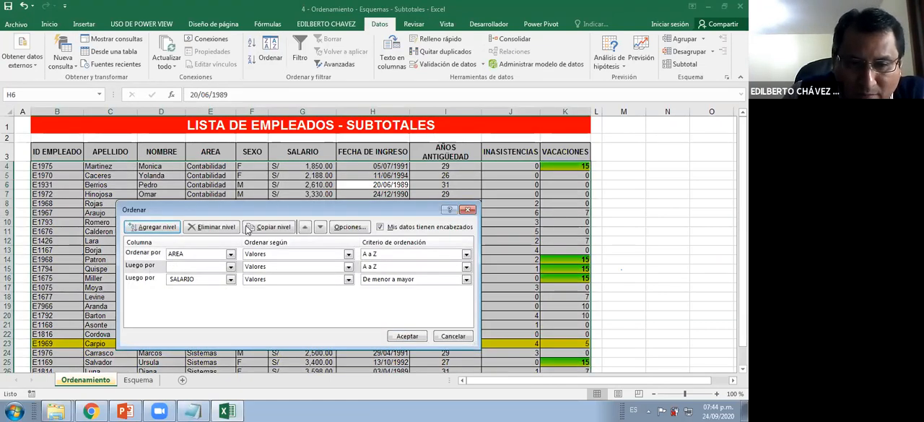
pyautogui.click(320, 228)
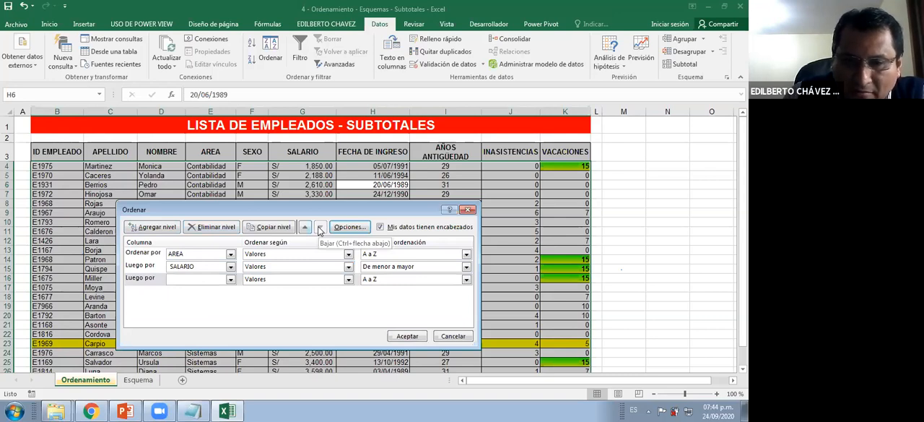
pyautogui.click(230, 279)
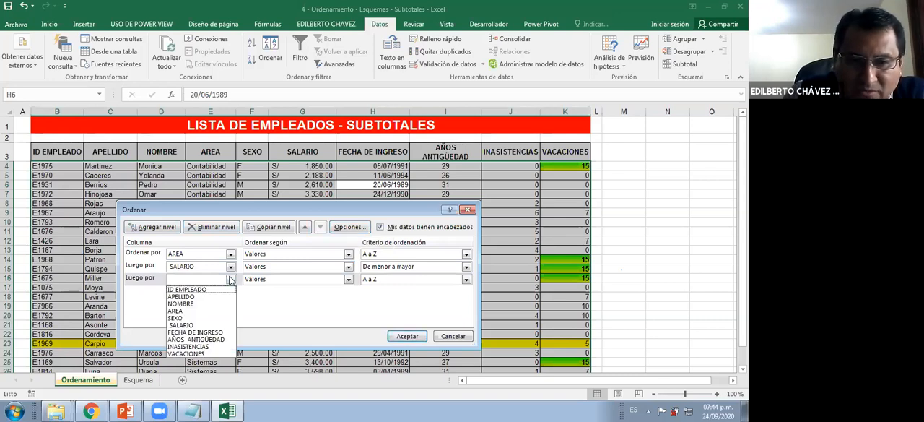
pyautogui.click(203, 333)
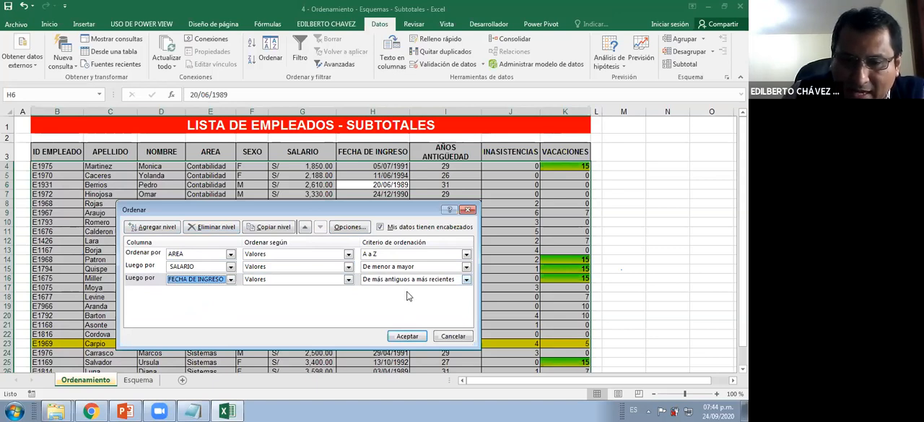
pyautogui.click(406, 334)
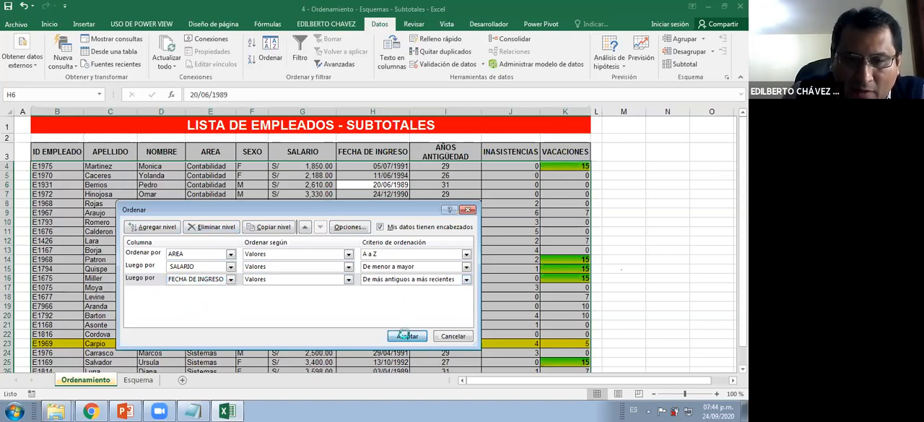
# Outline the Contabilidad rows from AREA to FECHA DE INGRESO in red and draw strokes at the three sorted column headers
pyautogui.click(299, 165)
pyautogui.keyDown('ctrl'); pyautogui.scroll(1, 336, 188); pyautogui.keyUp('ctrl')
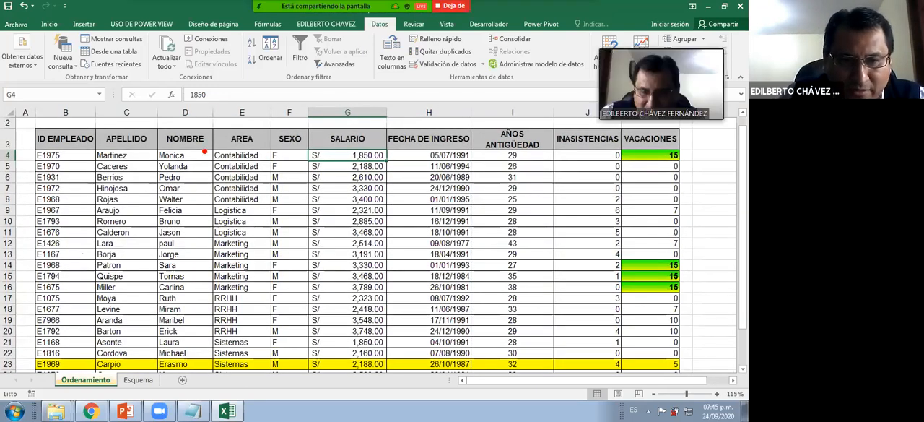
pyautogui.moveTo(212, 132); pyautogui.dragTo(474, 206)
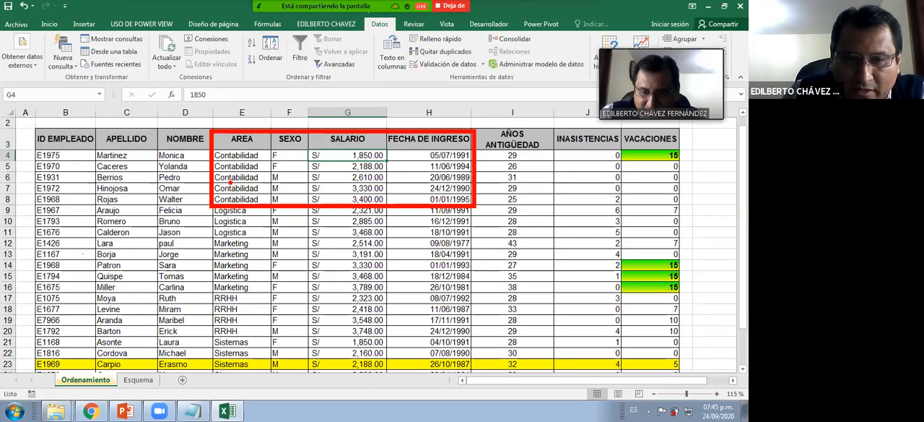
pyautogui.moveTo(280, 89); pyautogui.dragTo(244, 138)
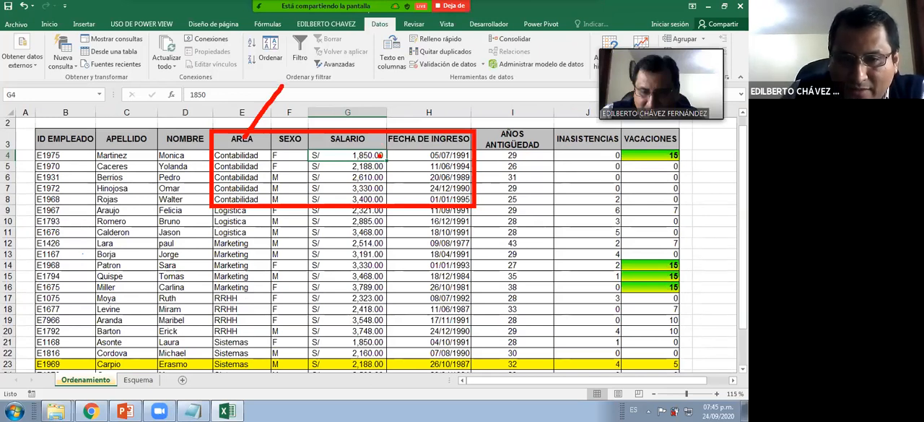
pyautogui.moveTo(394, 85); pyautogui.dragTo(369, 149)
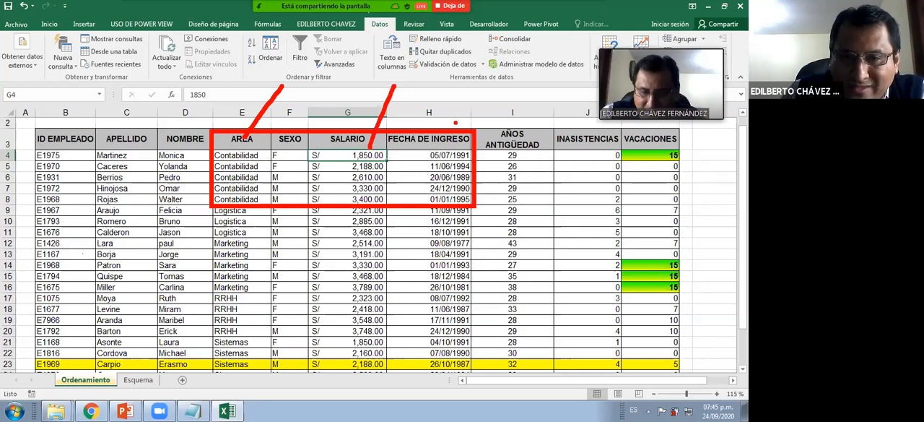
pyautogui.moveTo(499, 80); pyautogui.dragTo(463, 141)
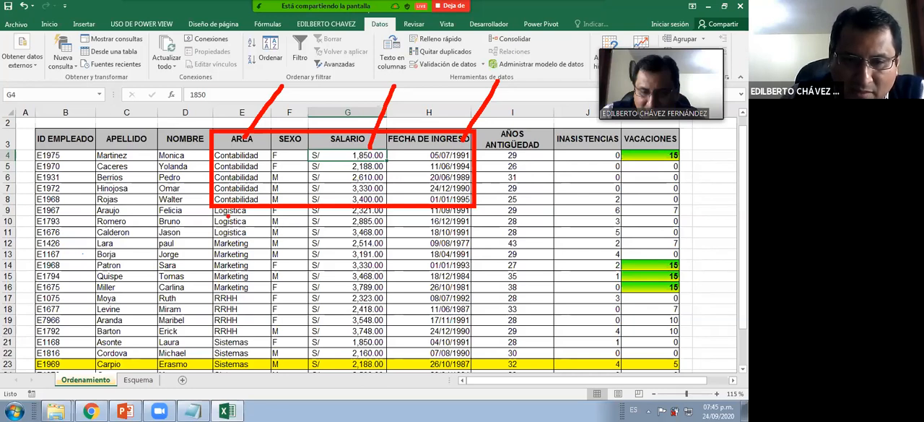
# Draw red strokes beside the other AREA groups and an arrow at the lower FECHA DE INGRESO dates, and clear all annotations
pyautogui.moveTo(209, 208); pyautogui.dragTo(206, 338)
pyautogui.moveTo(206, 348); pyautogui.dragTo(205, 368)
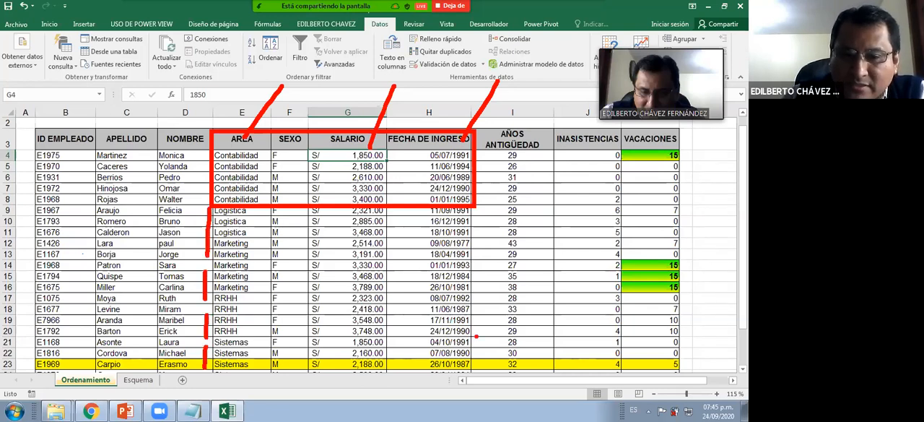
pyautogui.moveTo(506, 325); pyautogui.dragTo(462, 355)
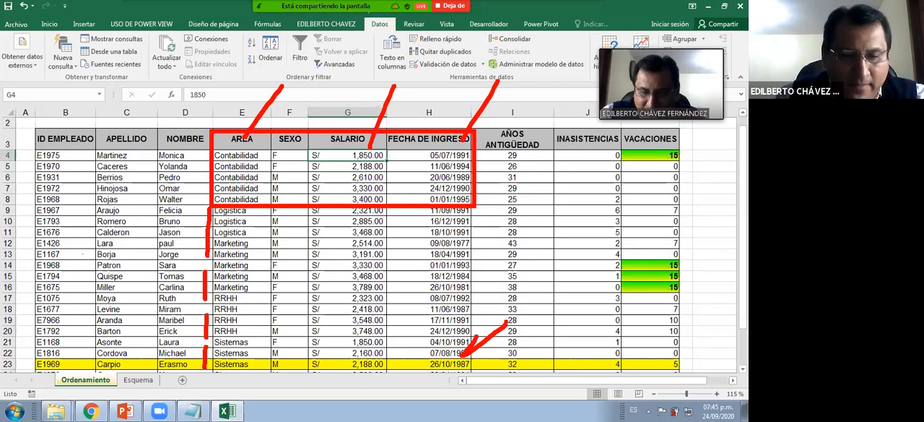
pyautogui.press('Escape')
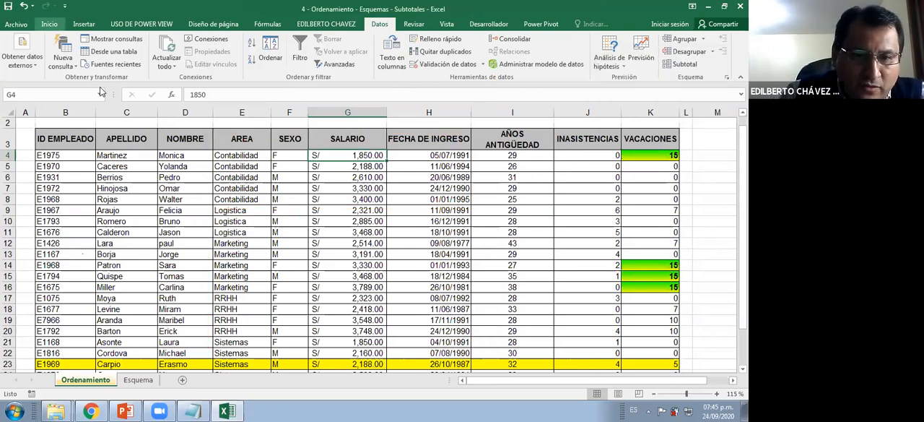
# Leave the sorted employee list for the Esquema sheet and clear the existing outline from its whole product table
pyautogui.click(307, 230)
pyautogui.scroll(-2, 306, 230)
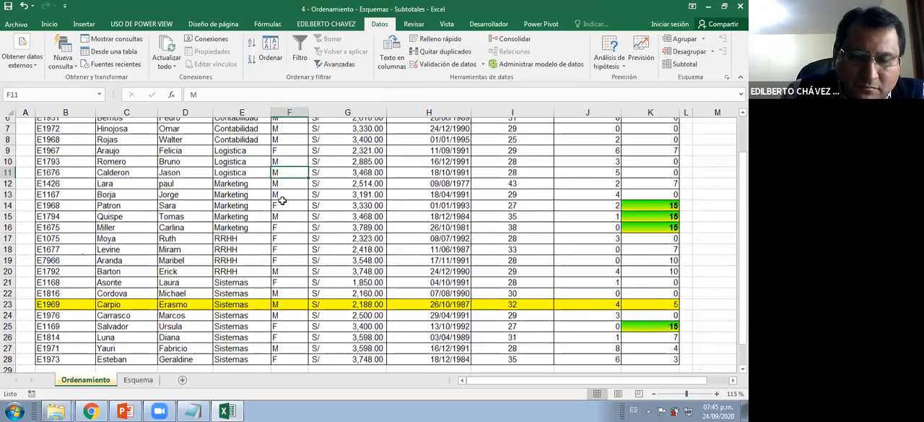
pyautogui.scroll(-1, 281, 201)
pyautogui.scroll(-3, 280, 181)
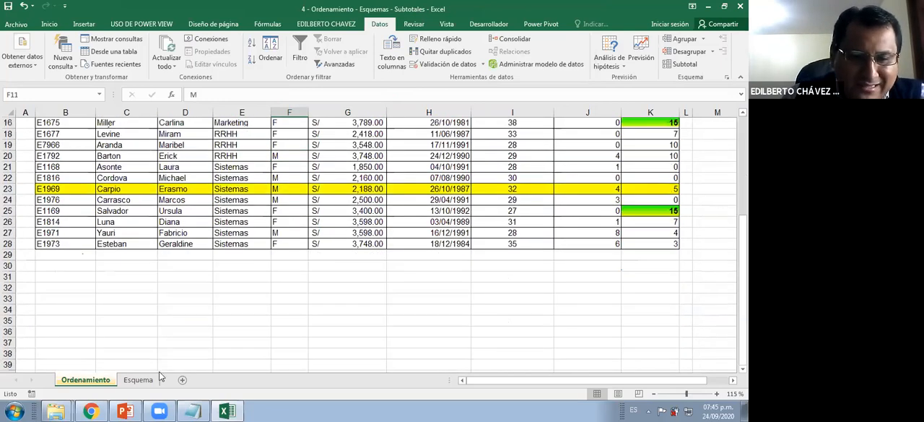
pyautogui.scroll(4, 159, 372)
pyautogui.hotkey('ctrl', 'pagedown')
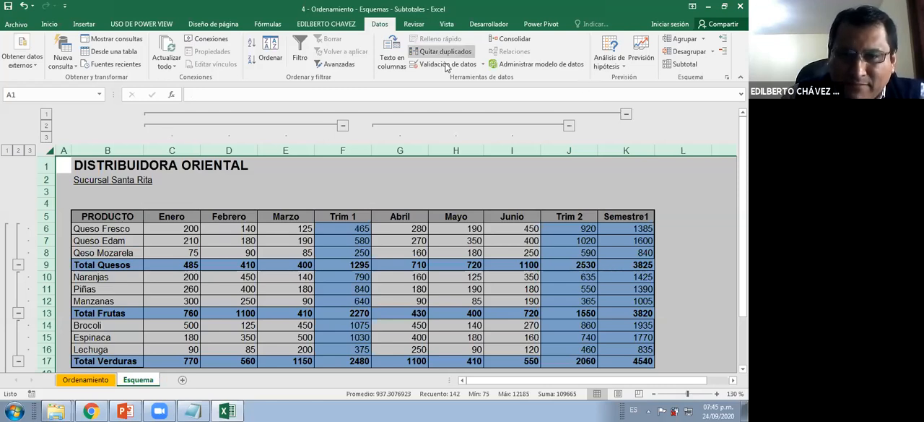
pyautogui.click(712, 52)
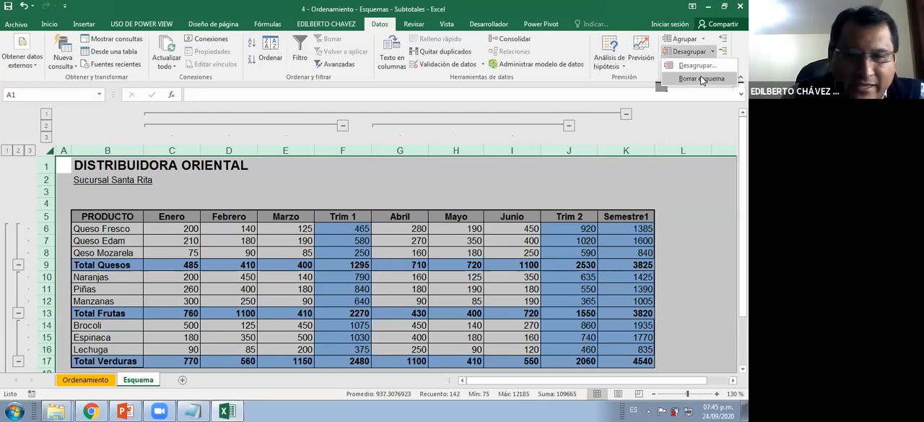
pyautogui.click(249, 215)
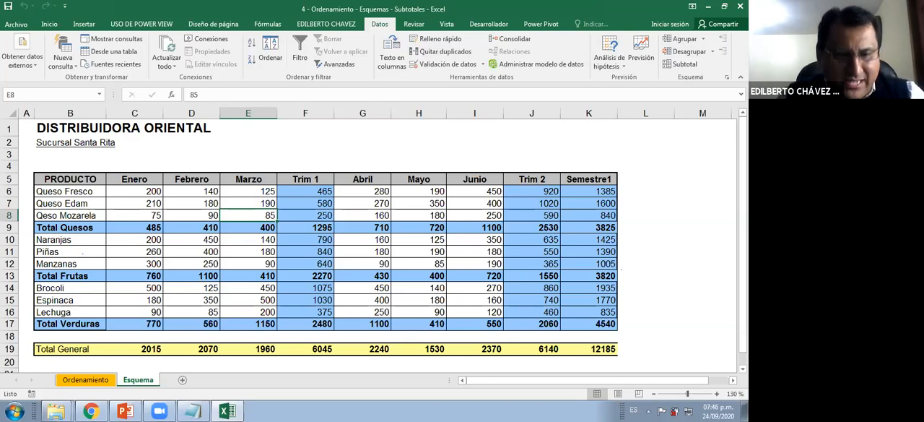
# Draw red arrows pointing at the Trim 1, Trim 2 and Semestre1 column headers
pyautogui.hotkey('ctrl', '2')
pyautogui.moveTo(307, 167); pyautogui.dragTo(308, 105)
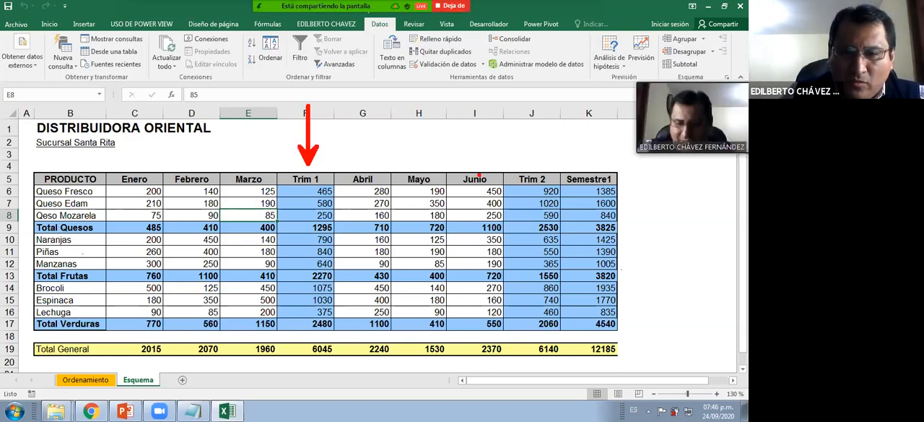
pyautogui.moveTo(531, 164); pyautogui.dragTo(530, 97)
pyautogui.moveTo(587, 161); pyautogui.dragTo(626, 45)
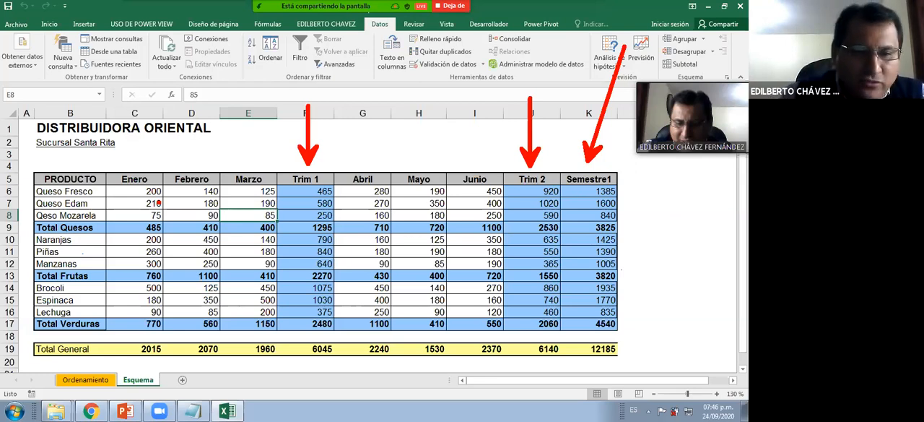
# Draw red strokes at the PRODUCTO header and the Total Quesos, Total Frutas and Total Verduras rows, and clear the annotations
pyautogui.moveTo(135, 144); pyautogui.dragTo(109, 172)
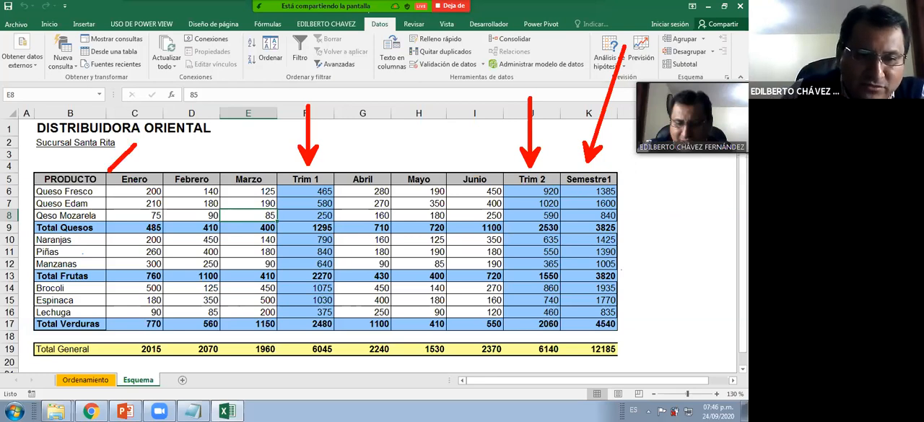
pyautogui.moveTo(149, 203); pyautogui.dragTo(107, 229)
pyautogui.moveTo(135, 259); pyautogui.dragTo(98, 277)
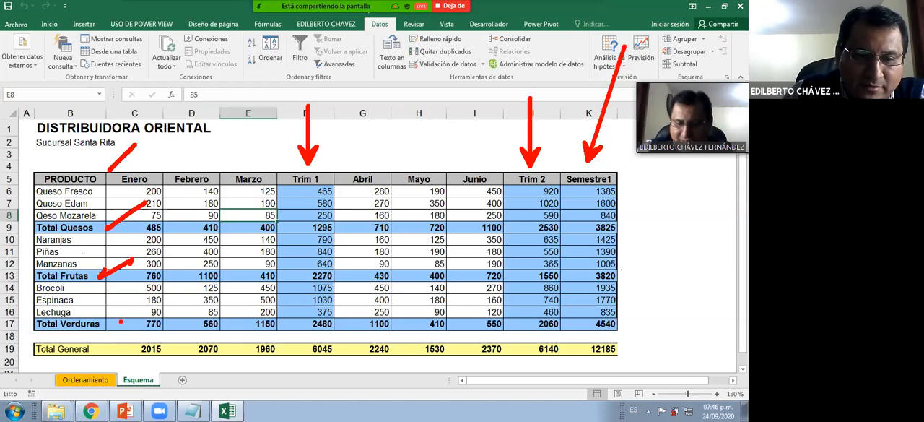
pyautogui.moveTo(144, 299); pyautogui.dragTo(108, 329)
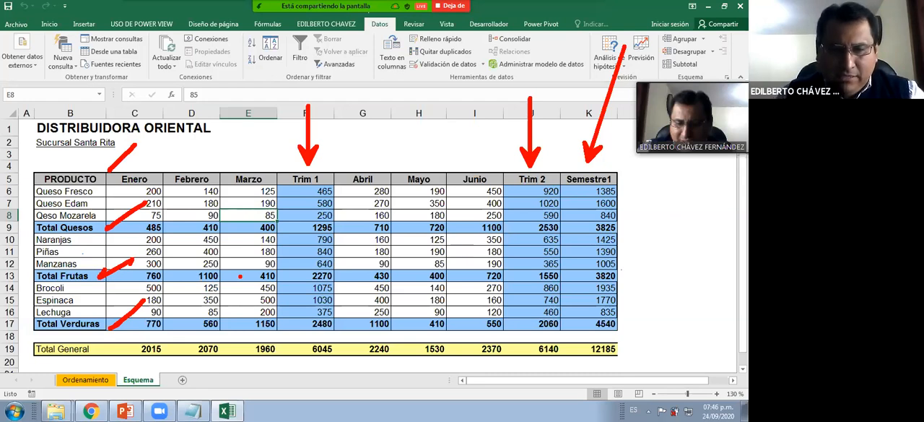
pyautogui.press('Escape')
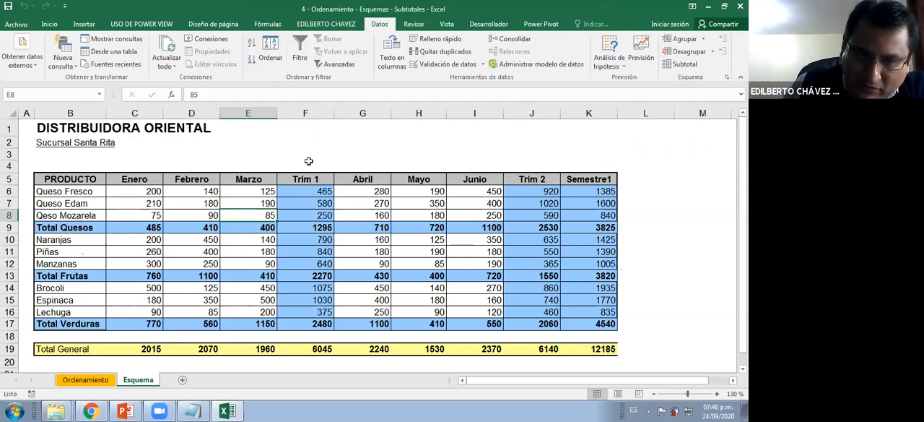
# Examine the Trim 1 and Trim 2 columns and check which Queso Fresco cells hold formulas and which hold typed monthly values
pyautogui.click(306, 113)
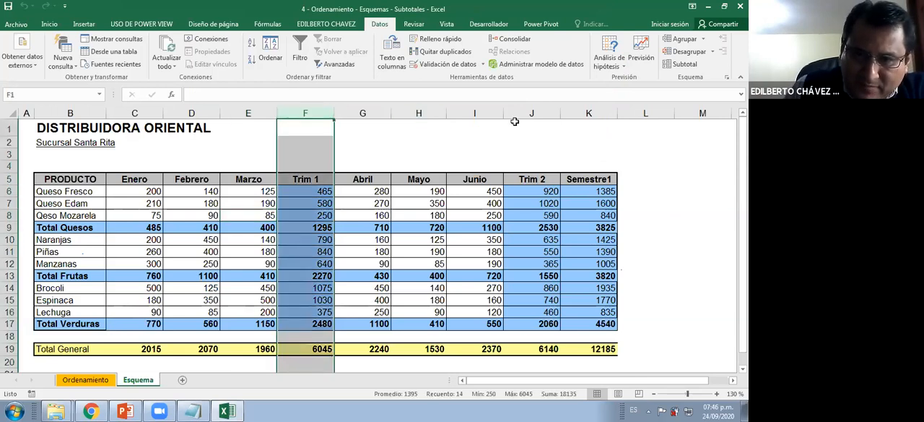
pyautogui.click(536, 110)
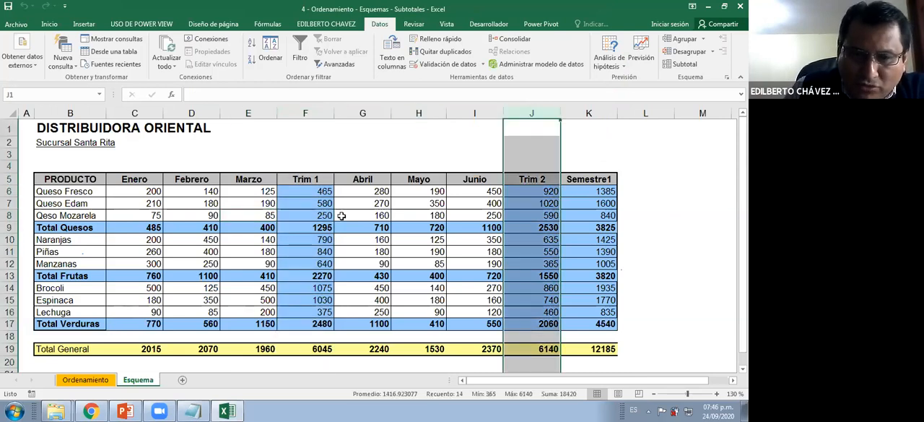
pyautogui.click(315, 189)
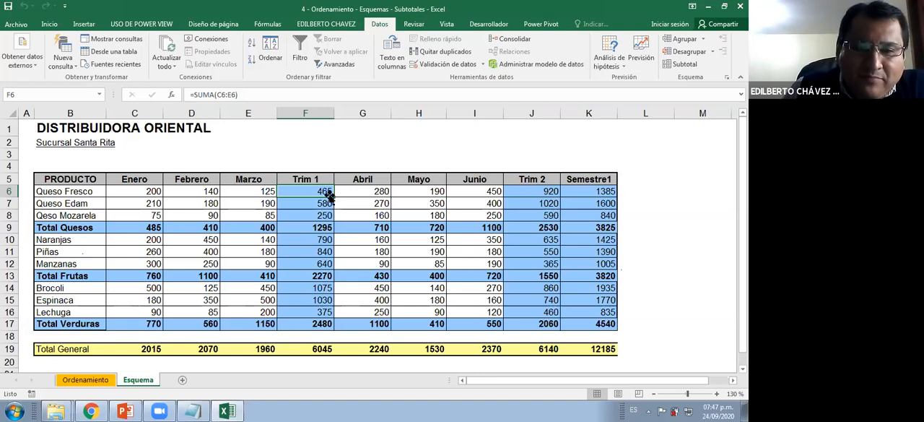
pyautogui.press('Right')
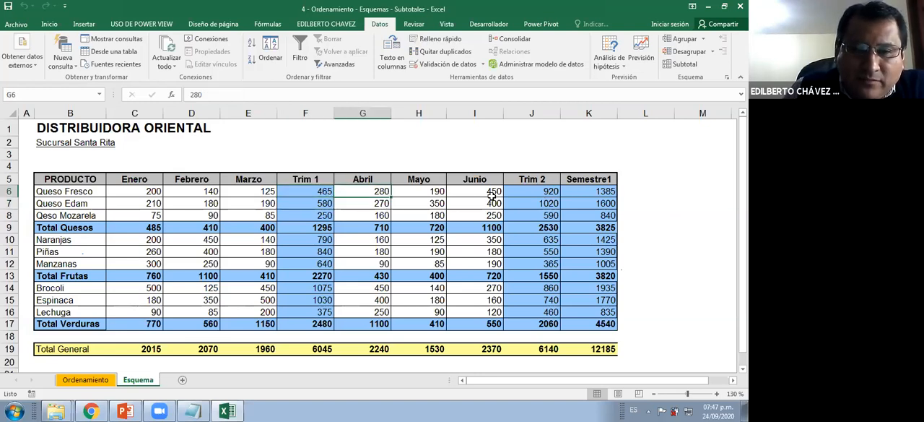
pyautogui.click(577, 193)
pyautogui.click(238, 193)
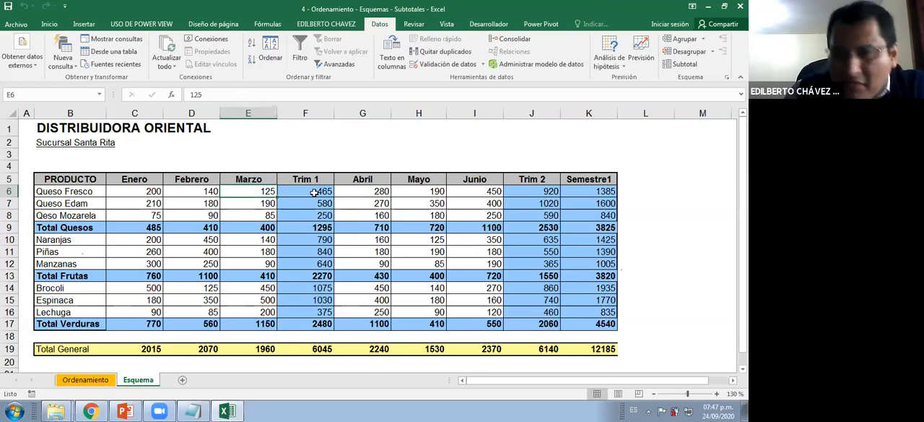
pyautogui.click(315, 192)
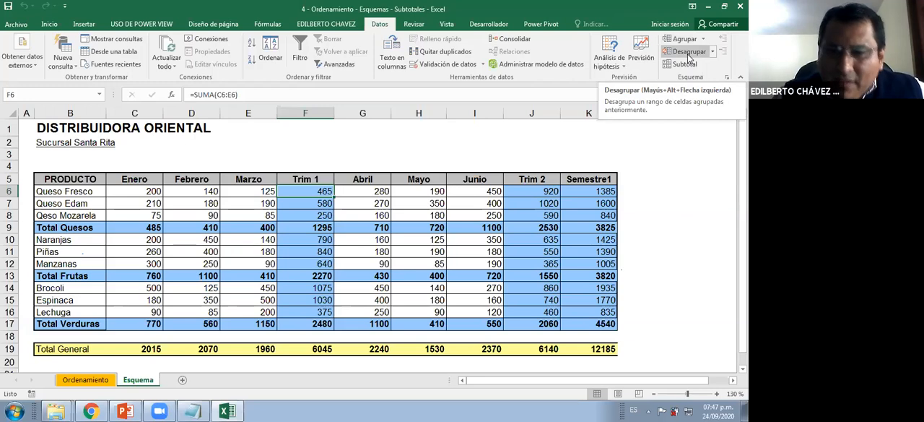
# Group the Enero, Febrero and Marzo columns (C to E) of the product table manually
pyautogui.click(428, 202)
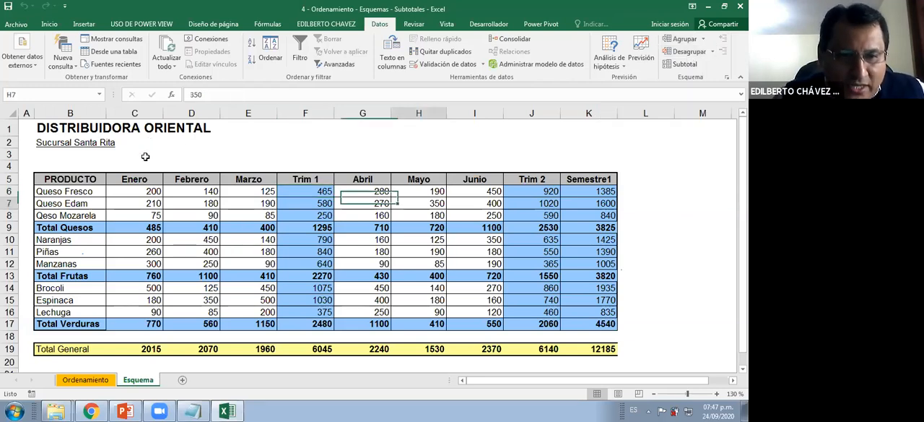
pyautogui.moveTo(144, 113); pyautogui.dragTo(259, 115)
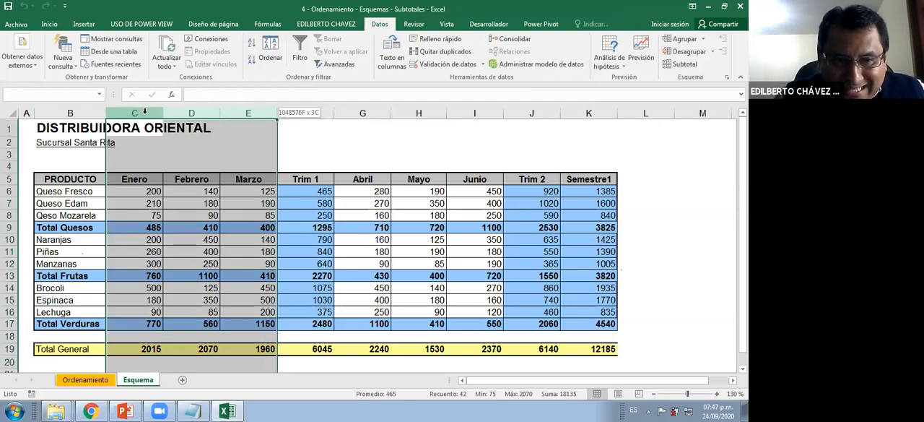
pyautogui.click(255, 166)
pyautogui.moveTo(135, 113); pyautogui.dragTo(271, 113)
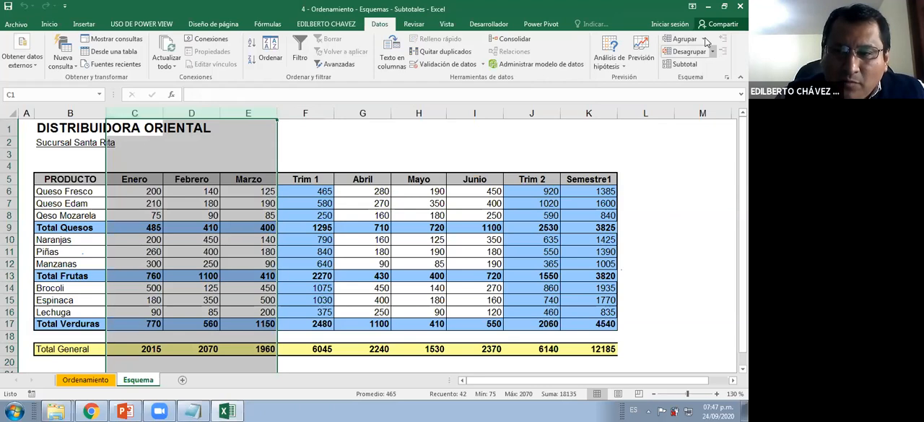
pyautogui.click(704, 39)
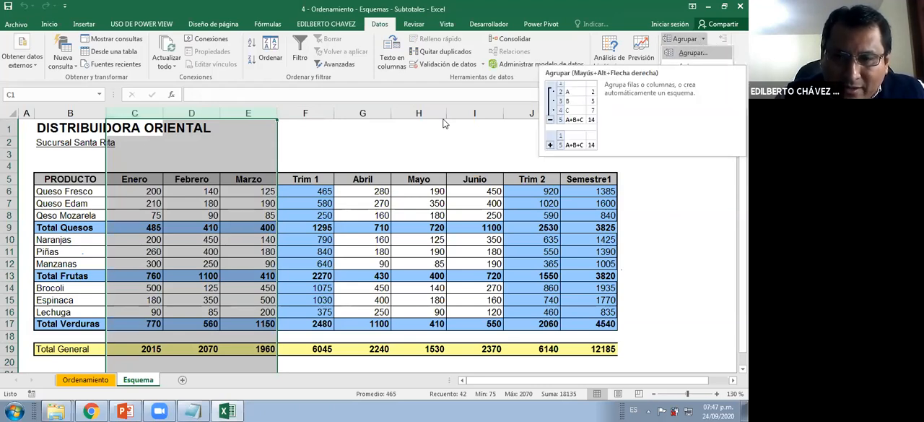
pyautogui.click(693, 54)
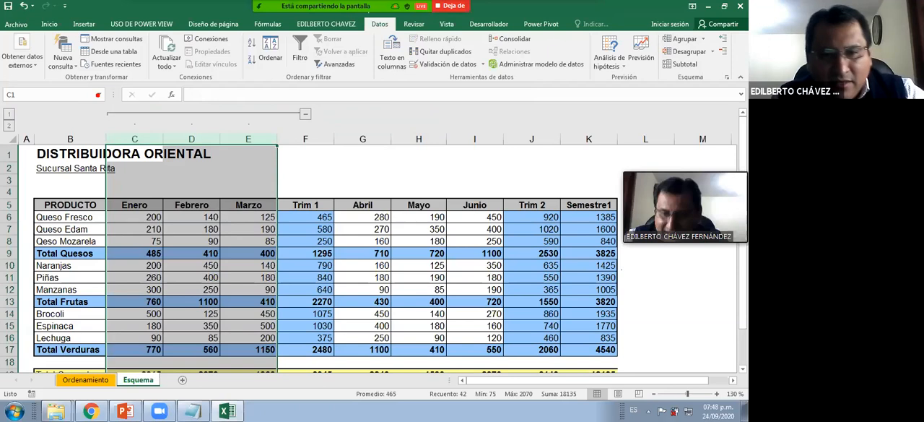
# Collapse and re-expand the Enero–Marzo group, and check the Queso Fresco Trim 1 formula against its three month cells
pyautogui.click(305, 115)
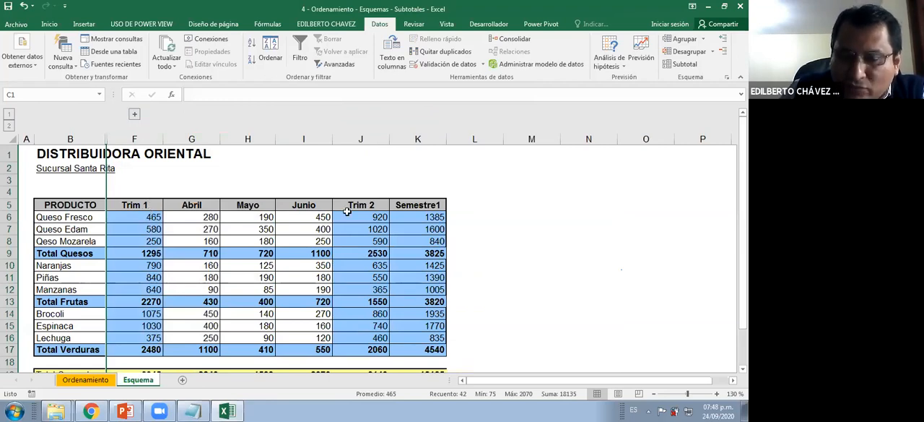
pyautogui.click(133, 114)
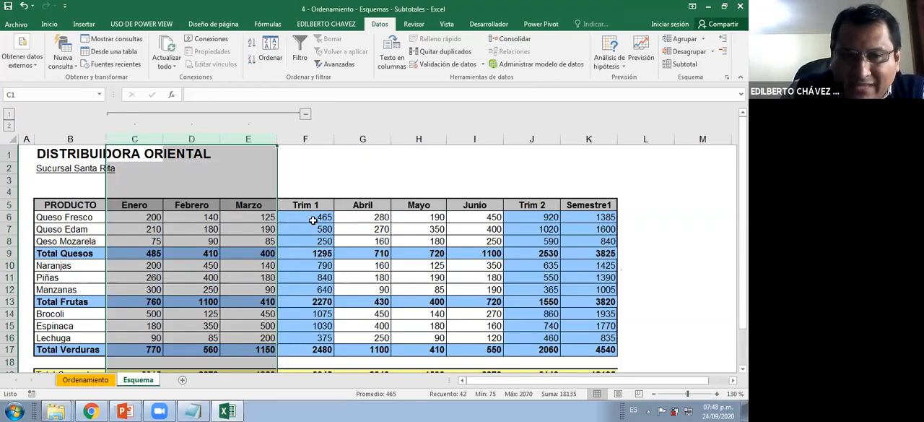
pyautogui.click(315, 218)
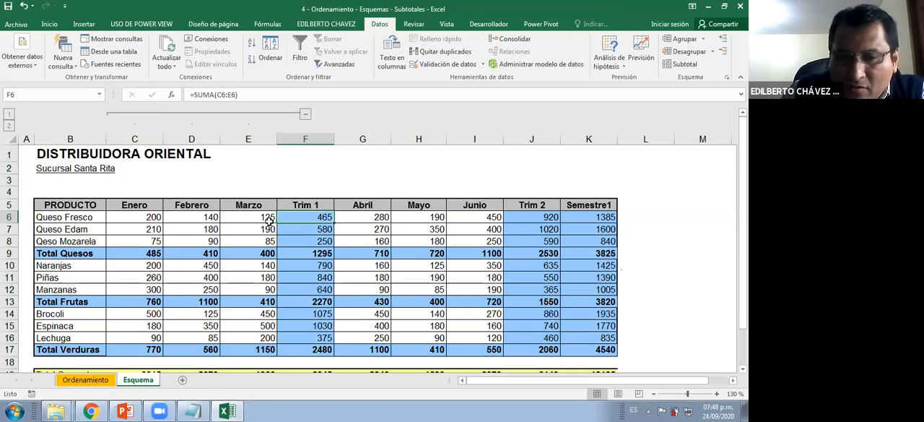
pyautogui.press('Left')
pyautogui.press('Left')
pyautogui.press('Left')
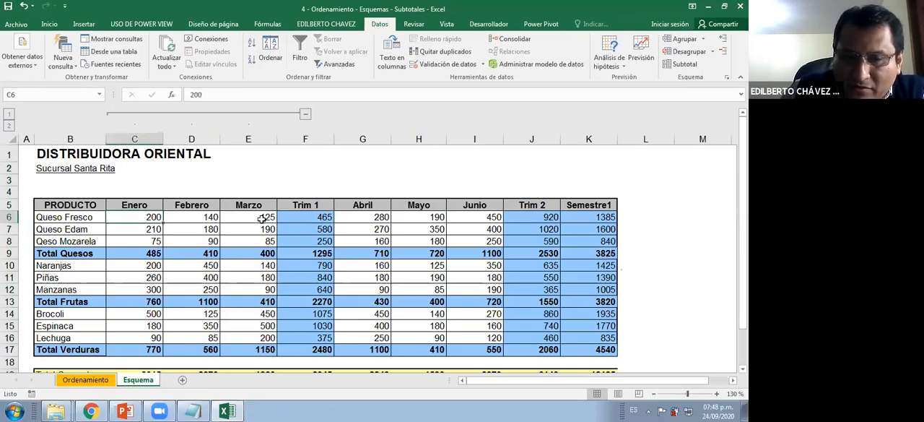
pyautogui.keyDown('shift'); pyautogui.click(264, 217); pyautogui.keyUp('shift')
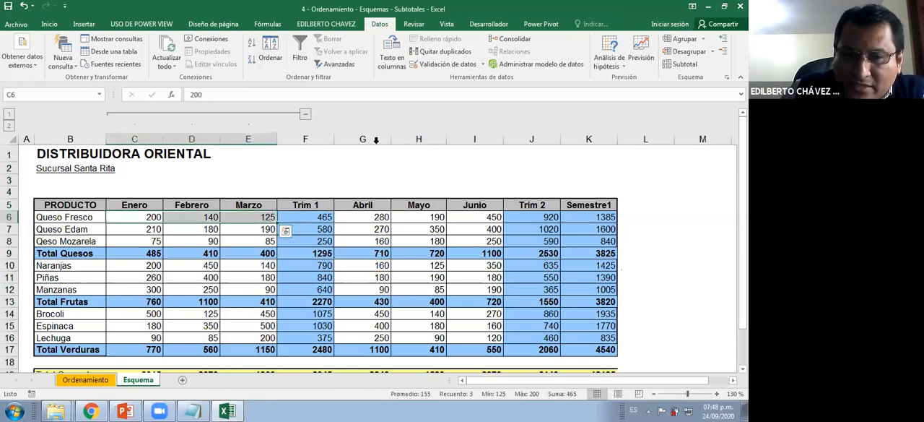
# Group the Abril, Mayo and Junio columns (G to I) of the product table
pyautogui.click(373, 193)
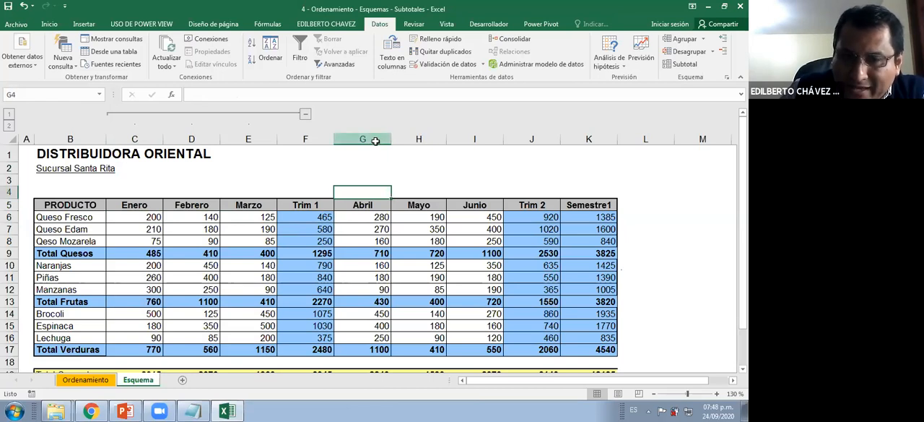
pyautogui.click(376, 140)
pyautogui.keyDown('shift'); pyautogui.click(475, 140); pyautogui.keyUp('shift')
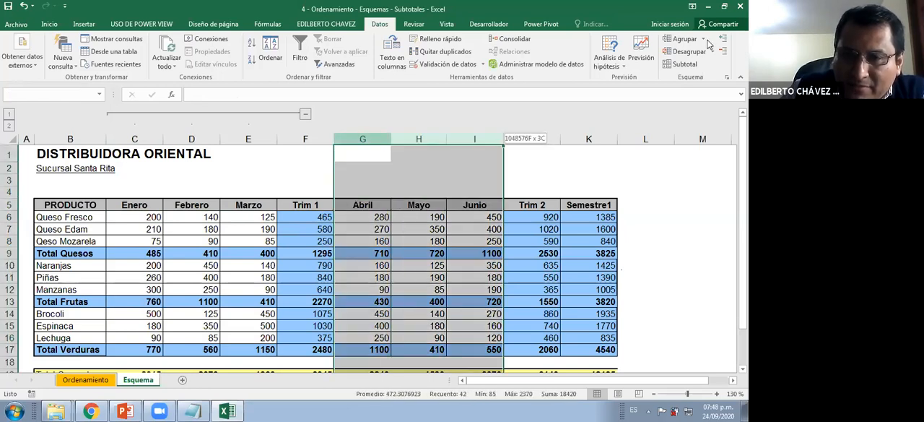
pyautogui.click(704, 39)
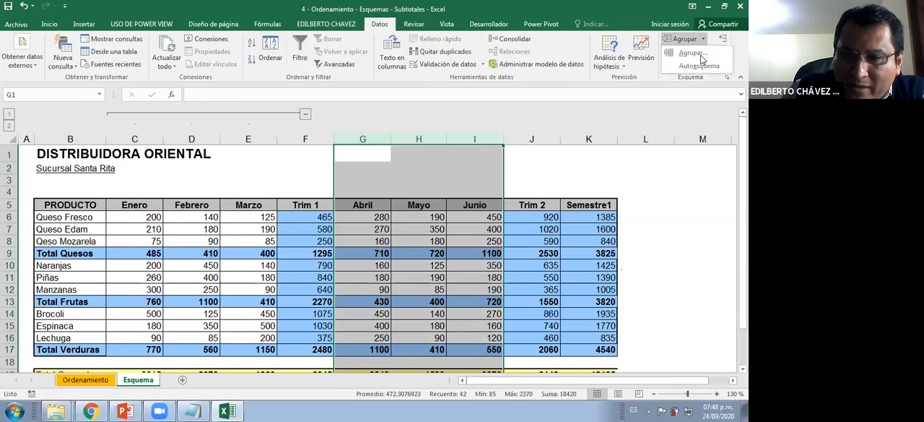
pyautogui.click(695, 54)
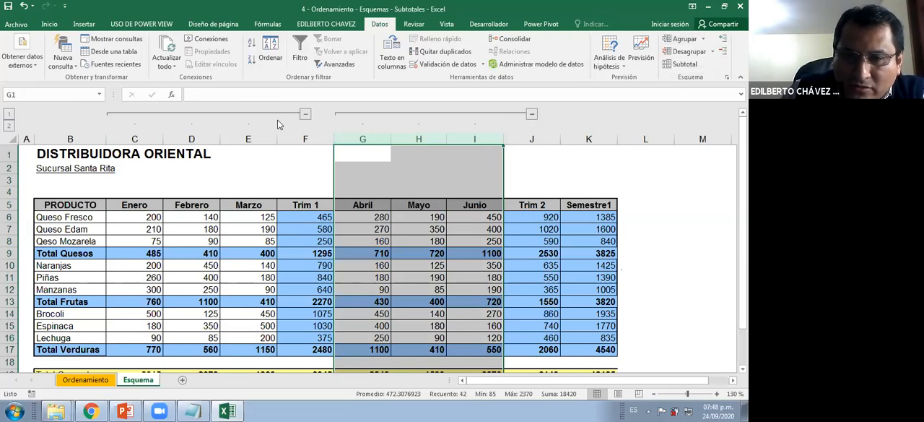
# Collapse both month groups to view only Trim 1, Trim 2 and Semestre1, and expand both groups again
pyautogui.click(307, 115)
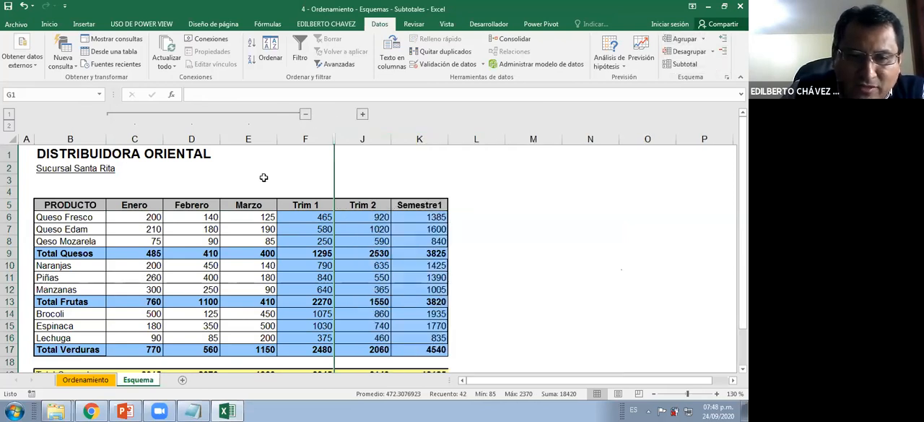
pyautogui.click(305, 114)
pyautogui.click(315, 185)
pyautogui.scroll(-1, 315, 185)
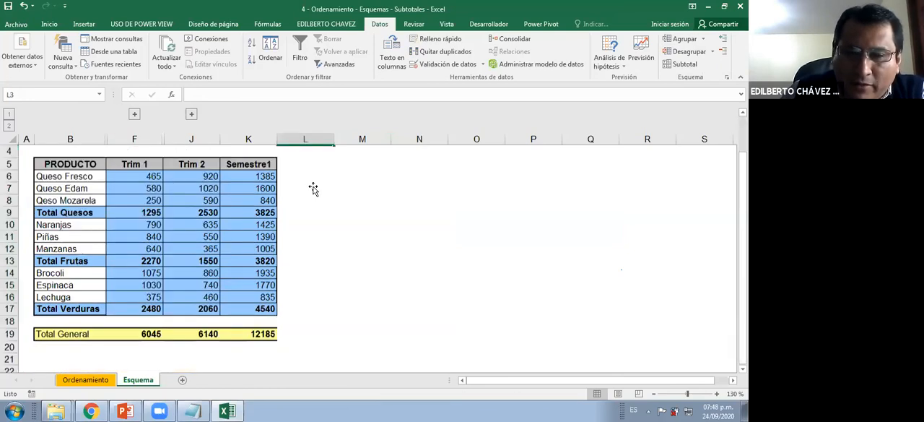
pyautogui.scroll(1, 313, 188)
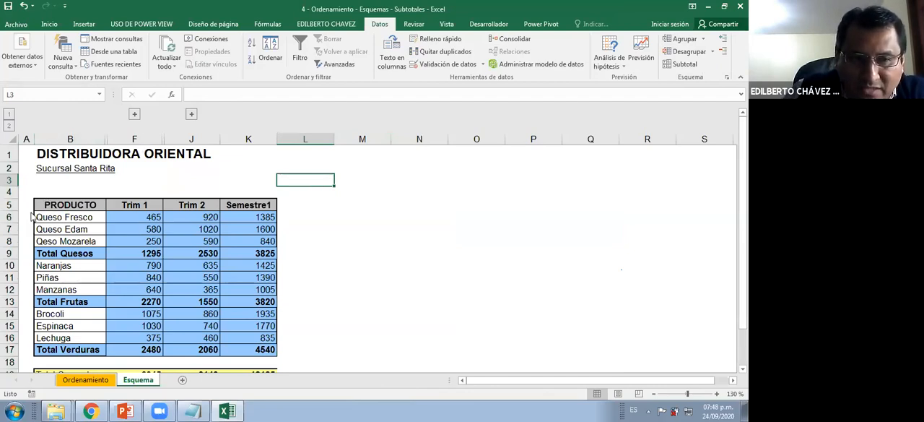
pyautogui.click(134, 113)
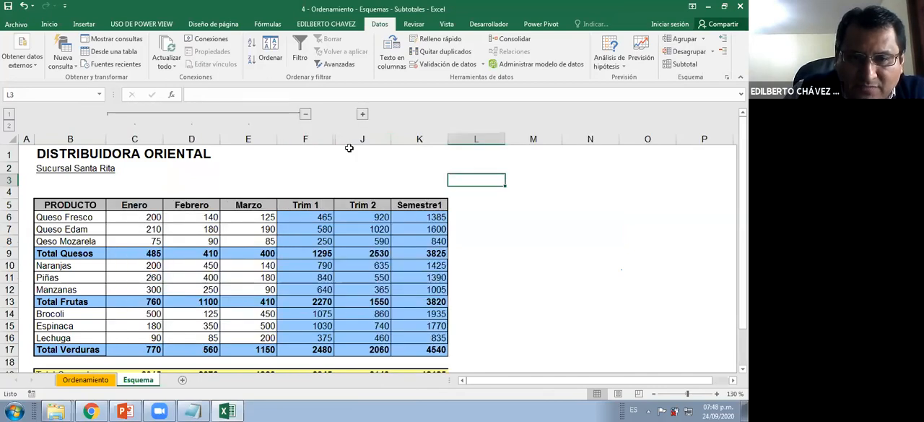
pyautogui.click(362, 114)
# Group the three cheese rows 6 to 8 above Total Quesos
pyautogui.scroll(-1, 194, 198)
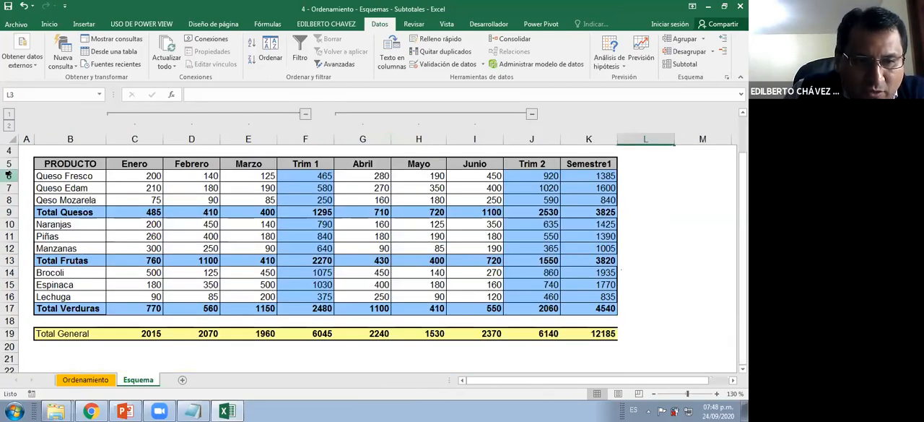
pyautogui.moveTo(11, 175); pyautogui.dragTo(11, 200)
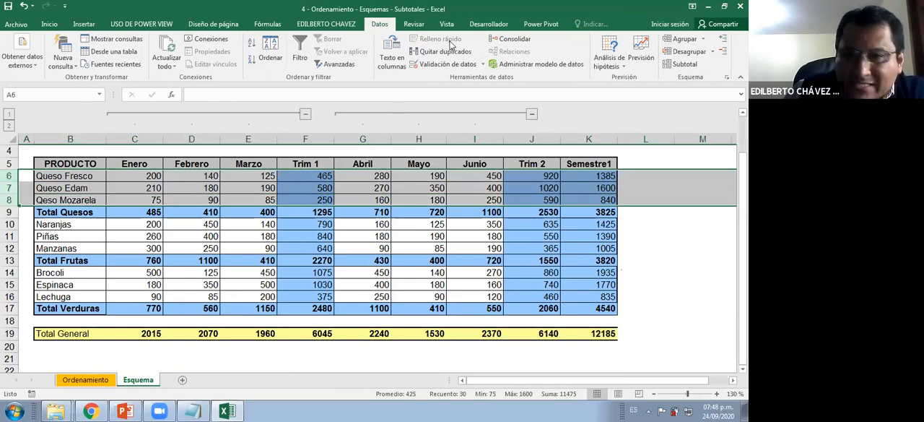
pyautogui.click(705, 40)
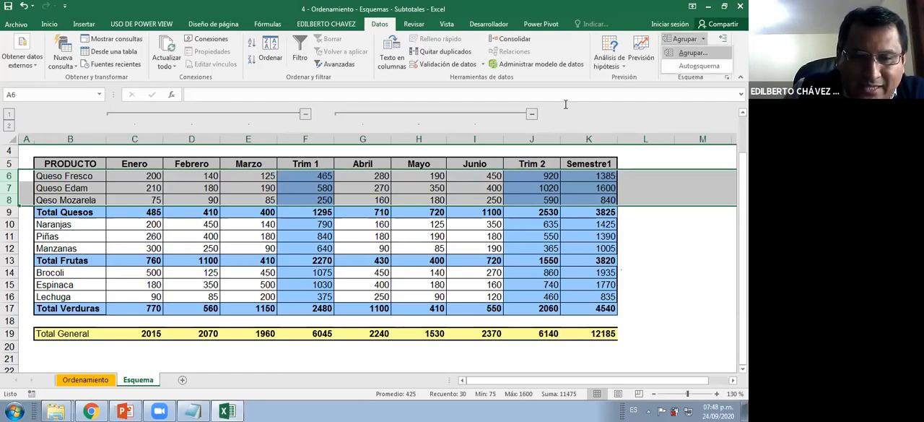
pyautogui.click(693, 52)
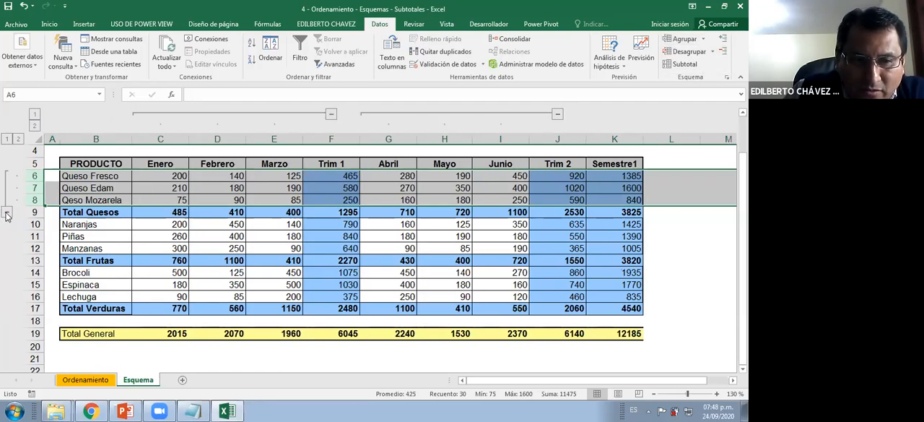
pyautogui.click(9, 181)
pyautogui.click(8, 177)
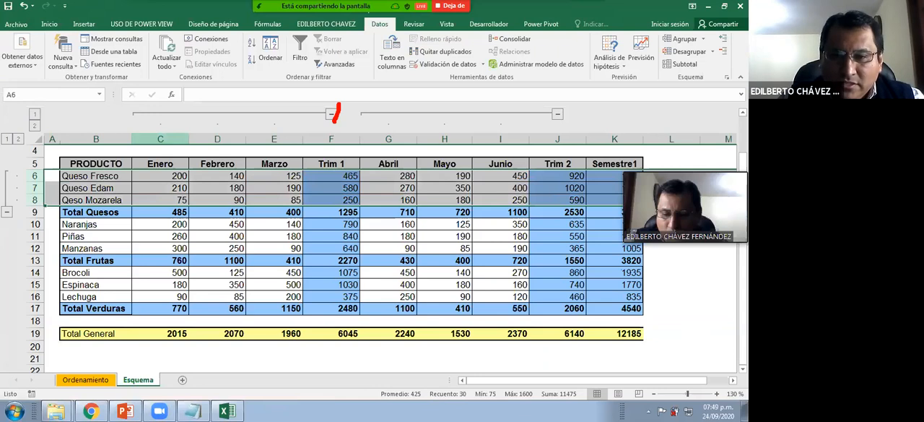
# Draw a red 1 and 2 beside the two column groups, circle the column outline level numbers, and clear the annotations
pyautogui.moveTo(335, 121); pyautogui.dragTo(333, 129)
pyautogui.moveTo(567, 115); pyautogui.dragTo(597, 136)
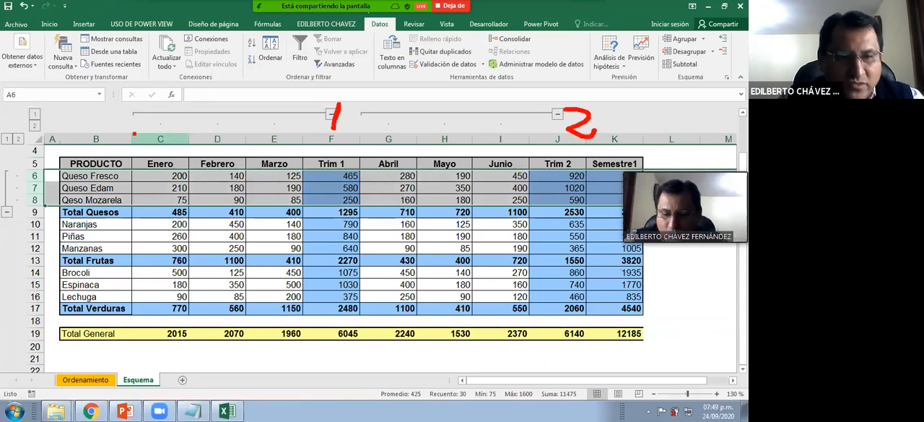
pyautogui.moveTo(68, 98); pyautogui.dragTo(29, 93)
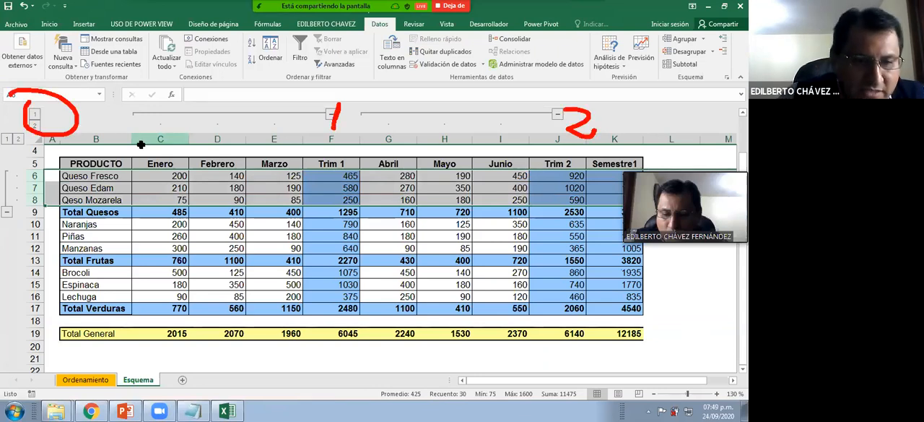
pyautogui.press('Escape')
# Group the Naranjas, Piñas and Manzanas cells by rows (Filas) under Total Frutas
pyautogui.moveTo(93, 226); pyautogui.dragTo(97, 248)
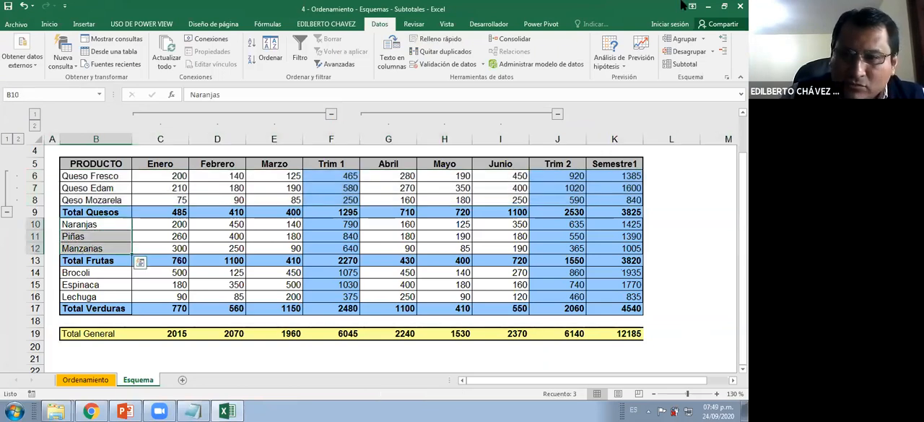
pyautogui.click(705, 41)
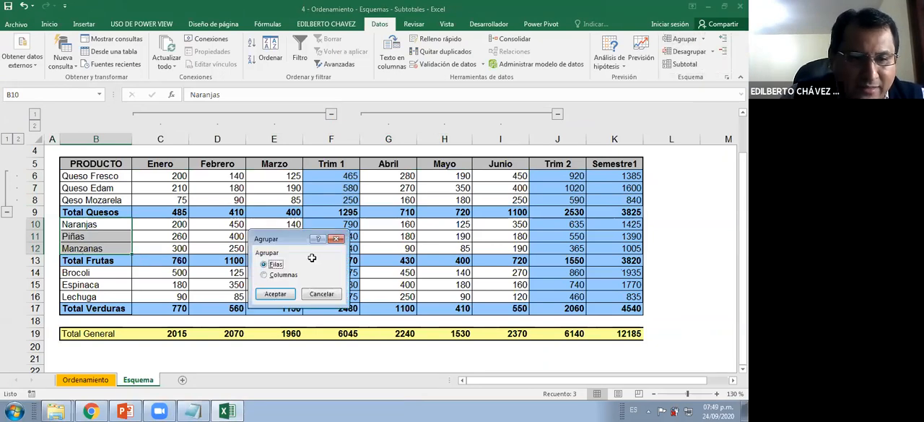
pyautogui.press('Return')
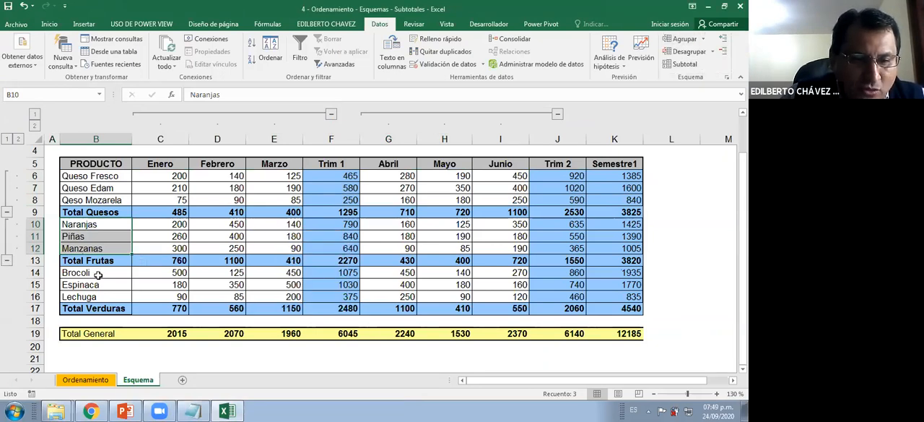
# Group the Brocoli, Espinaca and Lechuga cells by rows (Filas) under Total Verduras
pyautogui.moveTo(97, 275); pyautogui.dragTo(97, 289)
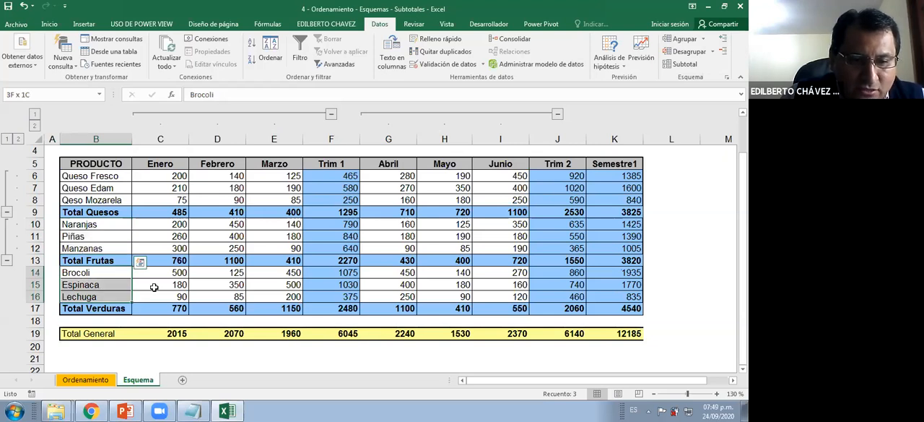
pyautogui.click(704, 41)
pyautogui.click(694, 53)
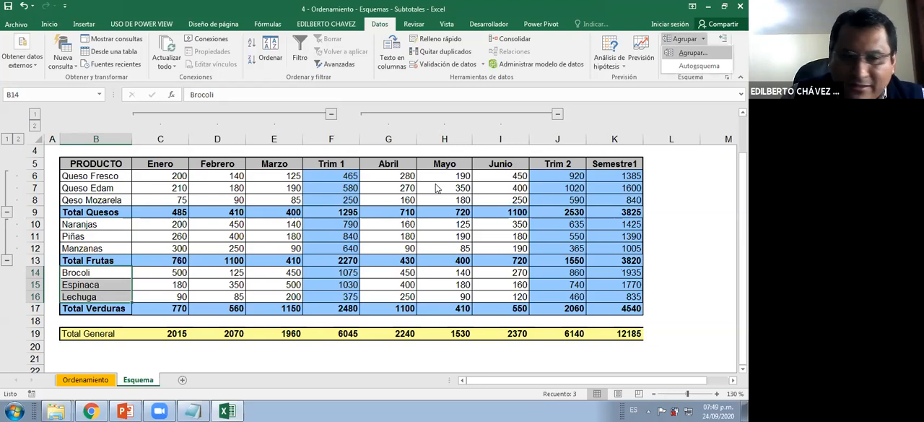
pyautogui.moveTo(291, 239); pyautogui.dragTo(332, 225)
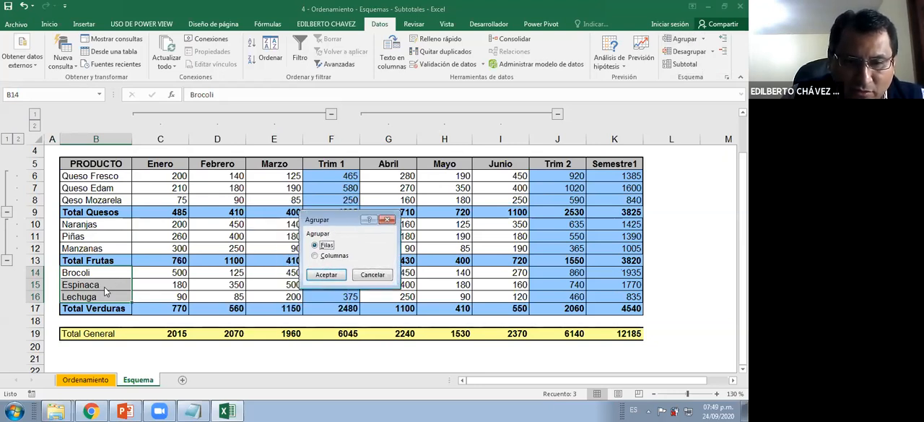
pyautogui.click(317, 275)
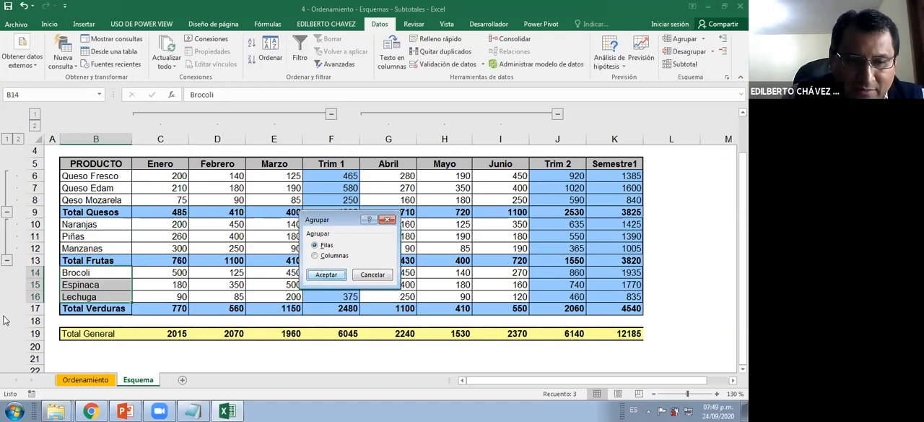
# Collapse the vegetable, fruit and cheese row groups and both month column groups, leaving only the totals, with cell J23 selected
pyautogui.click(6, 308)
pyautogui.click(7, 261)
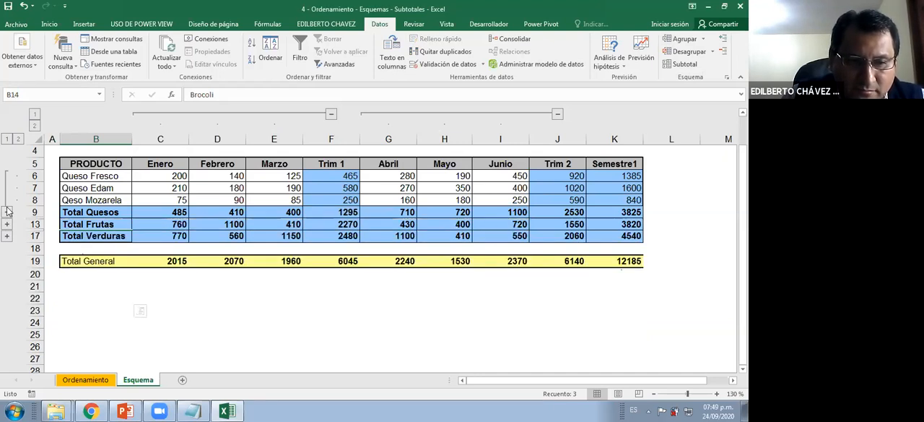
pyautogui.click(331, 113)
pyautogui.click(387, 114)
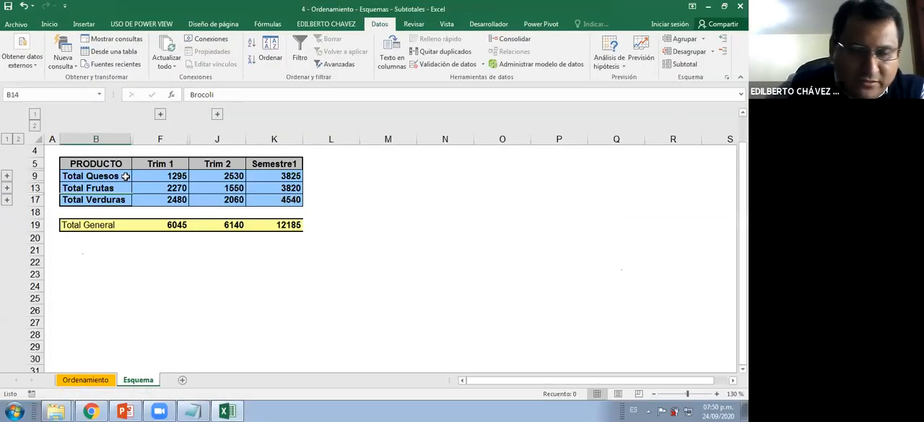
pyautogui.click(37, 141)
pyautogui.click(217, 274)
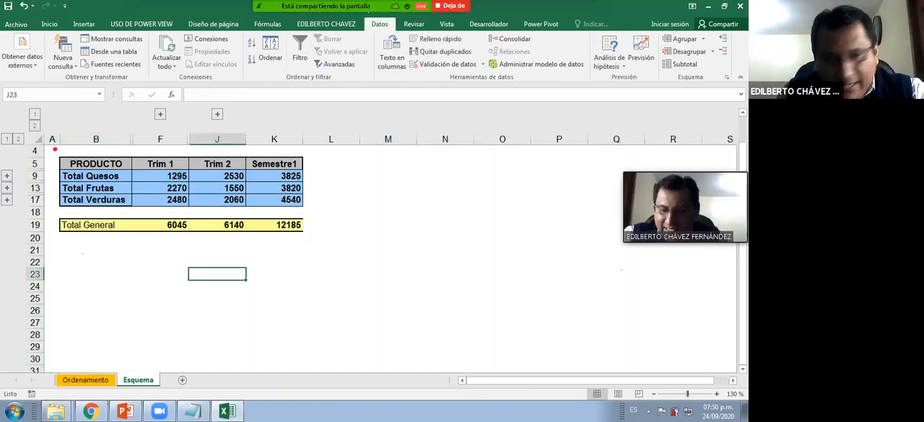
# Select the whole sheet, show the Desagrupar options, mark Borrar esquema with a red rectangle and arrow, and clear the annotations
pyautogui.click(36, 141)
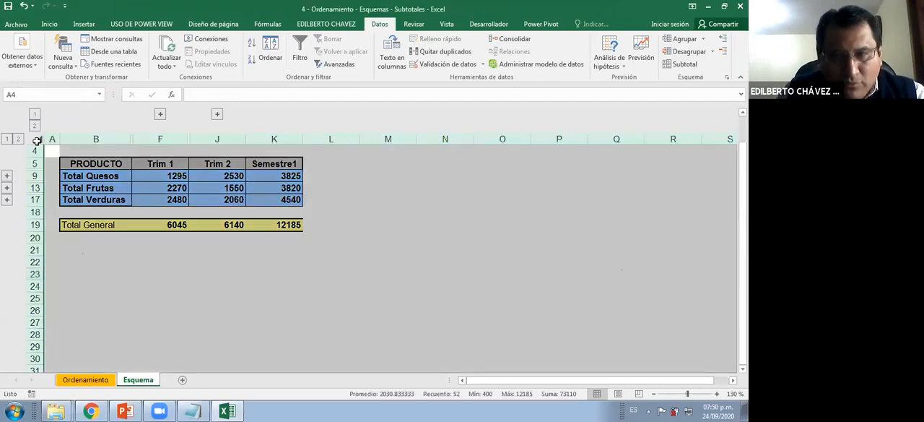
pyautogui.click(712, 51)
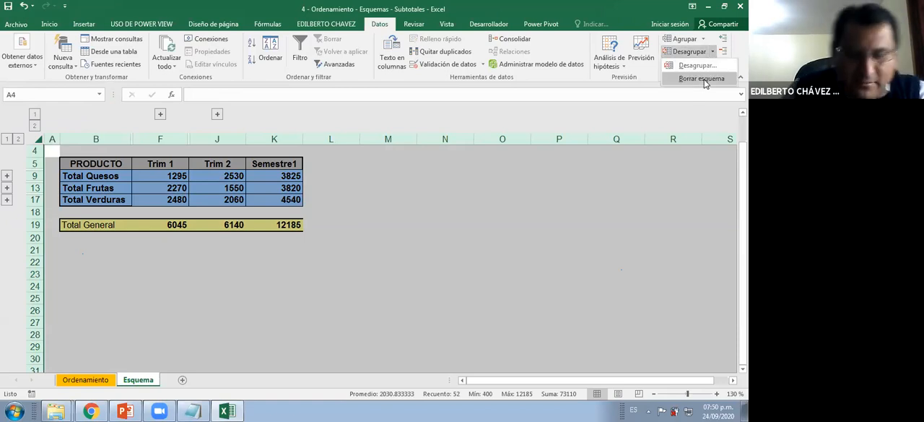
pyautogui.hotkey('ctrl', '2')
pyautogui.moveTo(659, 68); pyautogui.dragTo(741, 92)
pyautogui.moveTo(533, 133); pyautogui.dragTo(663, 84)
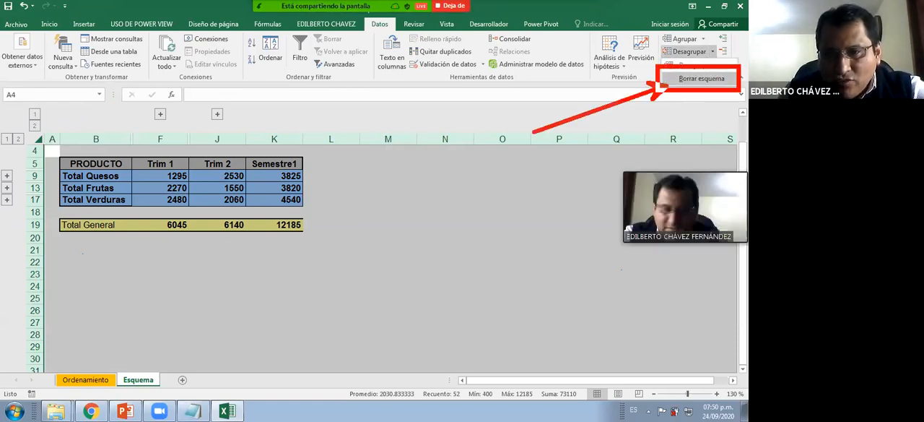
pyautogui.moveTo(482, 142); pyautogui.dragTo(498, 160)
pyautogui.click(490, 131)
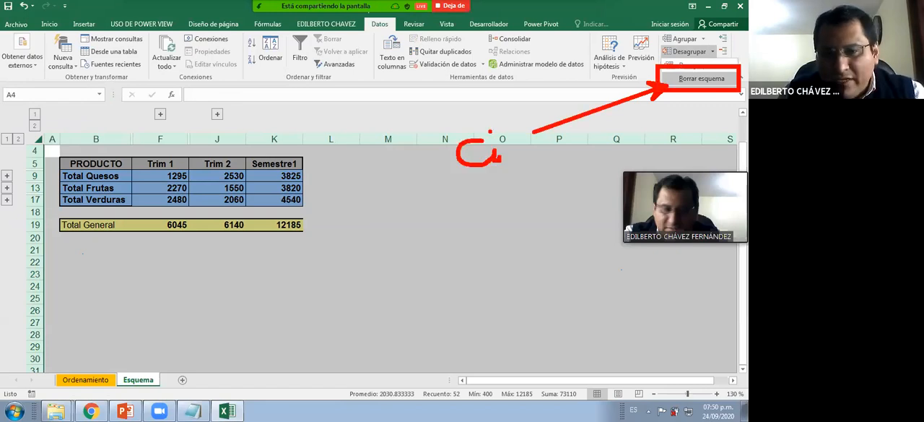
pyautogui.moveTo(491, 132); pyautogui.dragTo(500, 177)
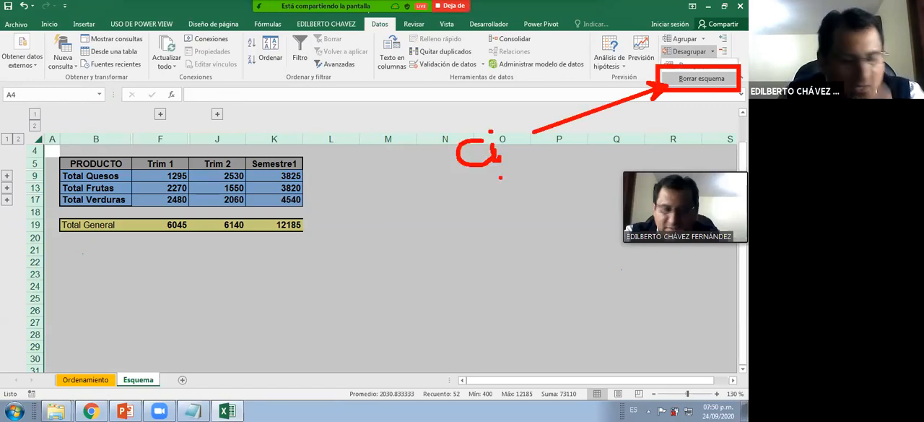
pyautogui.press('Escape')
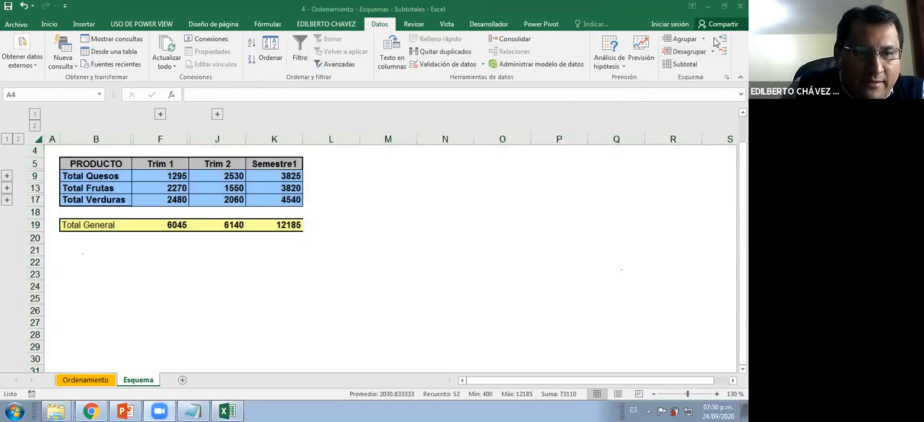
# Remove the outline from the whole Esquema sheet with Borrar esquema, restoring all month columns and product rows
pyautogui.click(49, 24)
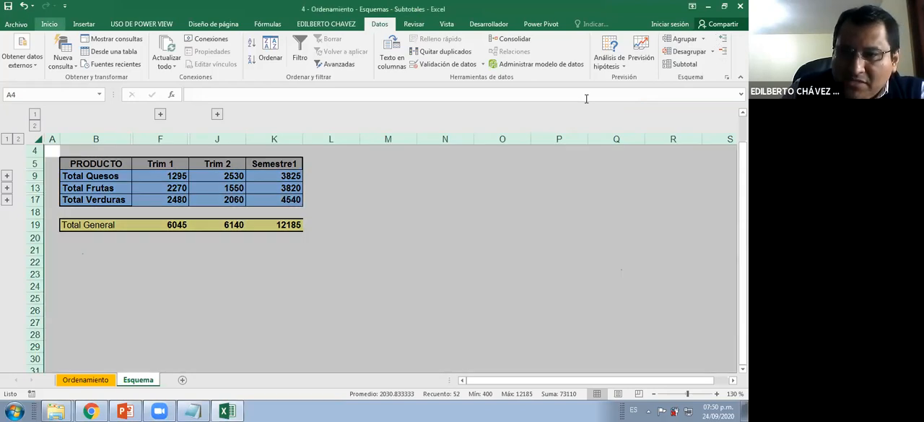
pyautogui.click(712, 51)
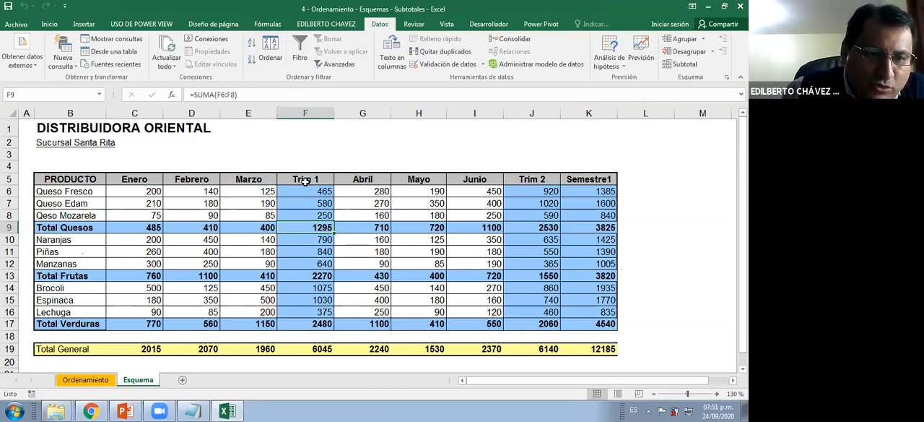
# Select the whole sheet, point red arrows at the select-all corner, Agrupar and the boxed Autoesquema option, and clear the annotations
pyautogui.click(11, 114)
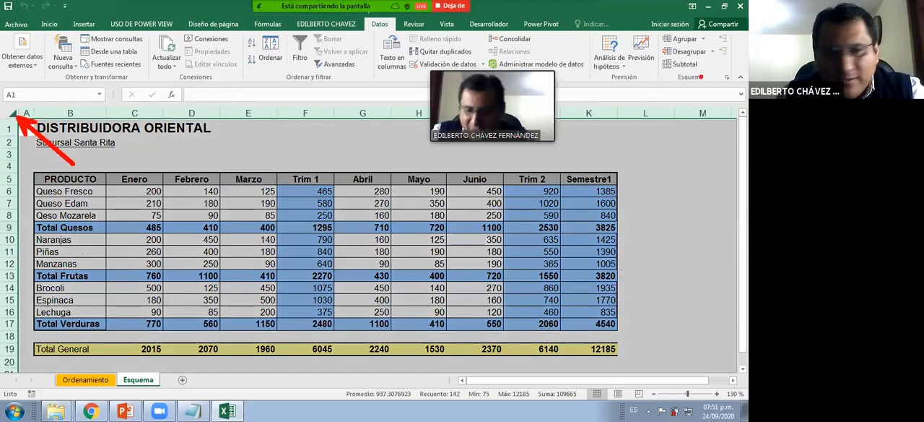
pyautogui.moveTo(659, 31); pyautogui.dragTo(702, 49)
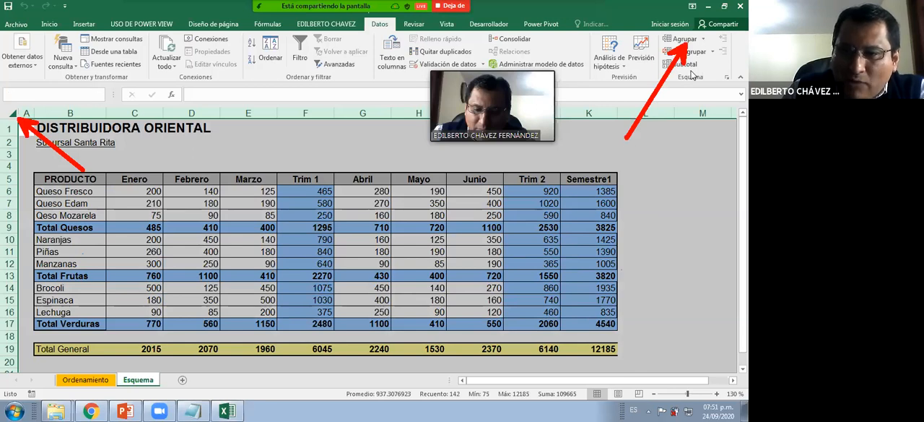
pyautogui.click(685, 39)
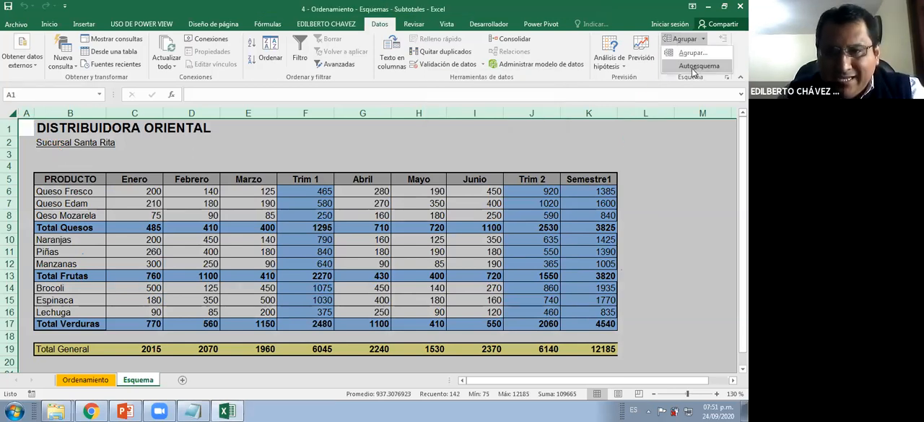
pyautogui.moveTo(662, 59); pyautogui.dragTo(732, 75)
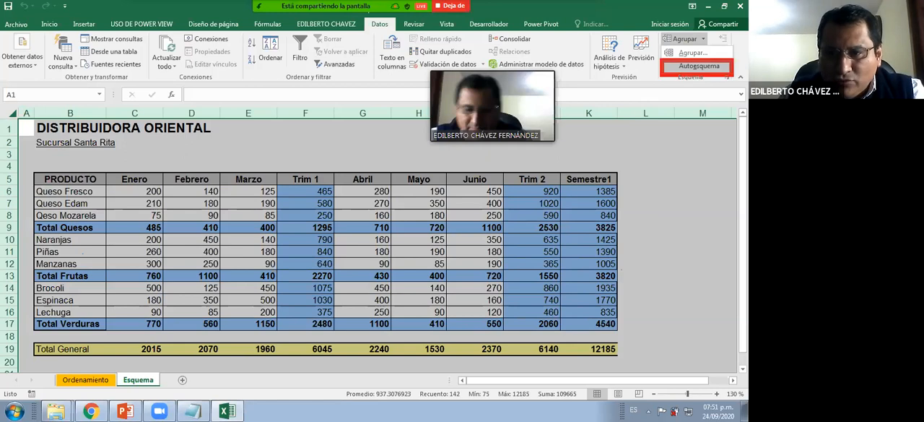
pyautogui.moveTo(641, 208); pyautogui.dragTo(672, 74)
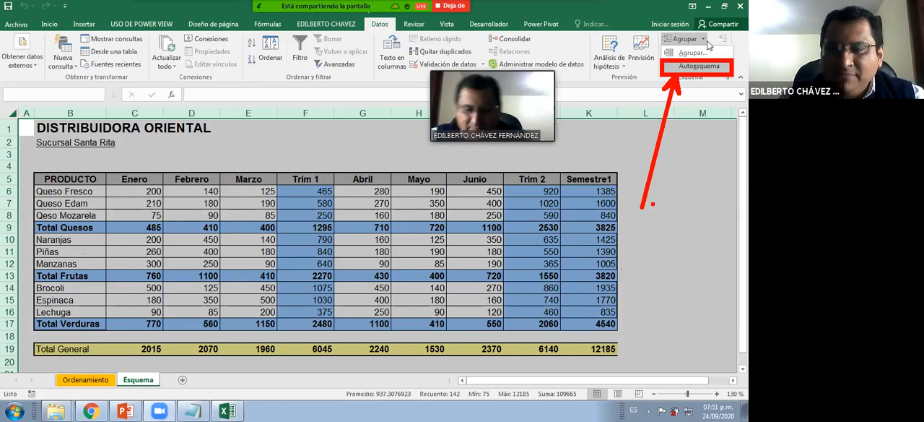
pyautogui.press('Escape')
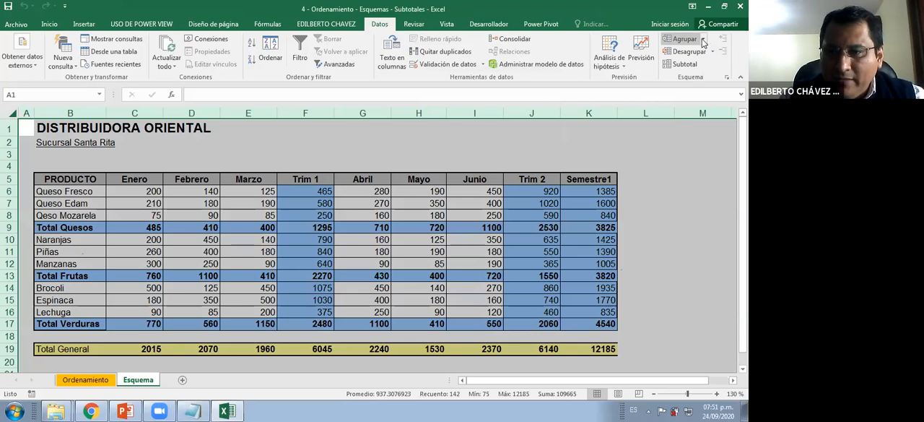
# Apply Autoesquema to the whole Esquema sheet to outline its rows and columns automatically
pyautogui.click(703, 41)
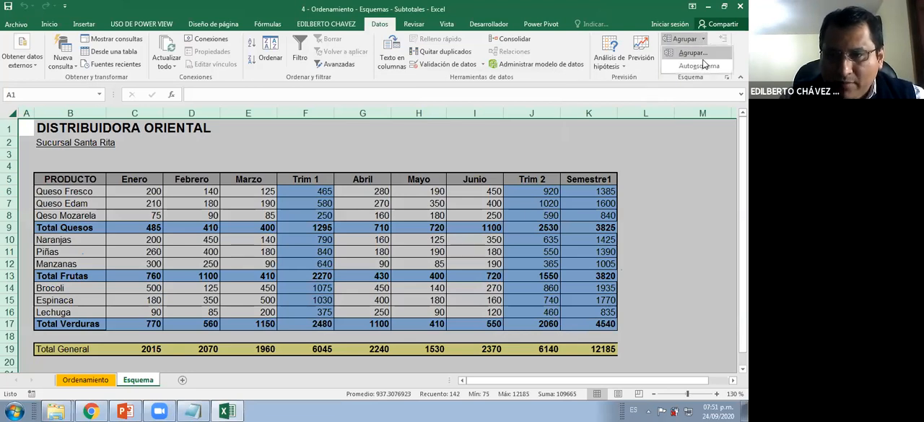
pyautogui.click(700, 66)
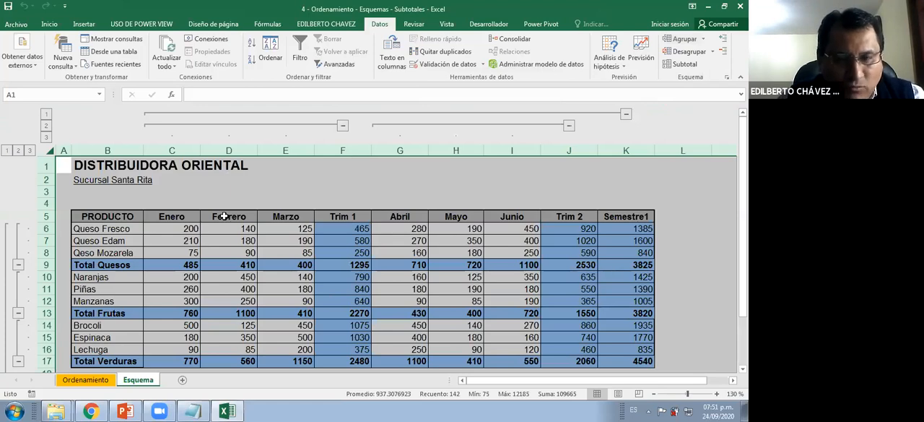
# Collapse the Trim 1, Trim 2 and Semestre1 column groups, leaving only the semester total column
pyautogui.scroll(-1, 229, 216)
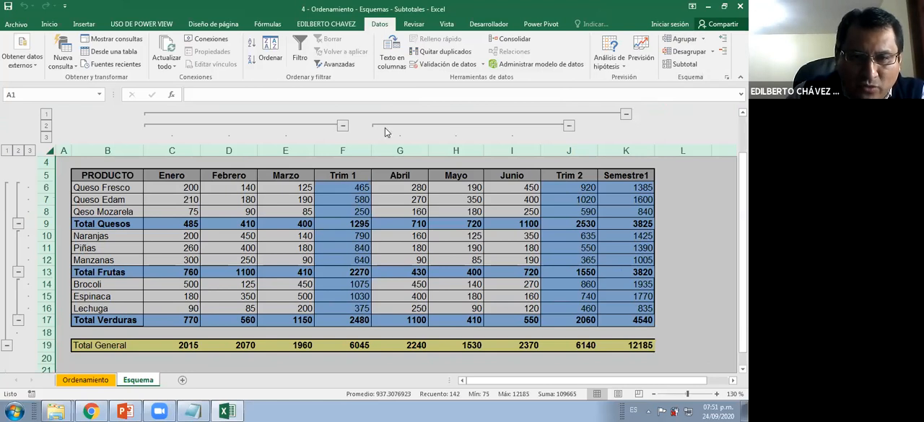
pyautogui.click(343, 125)
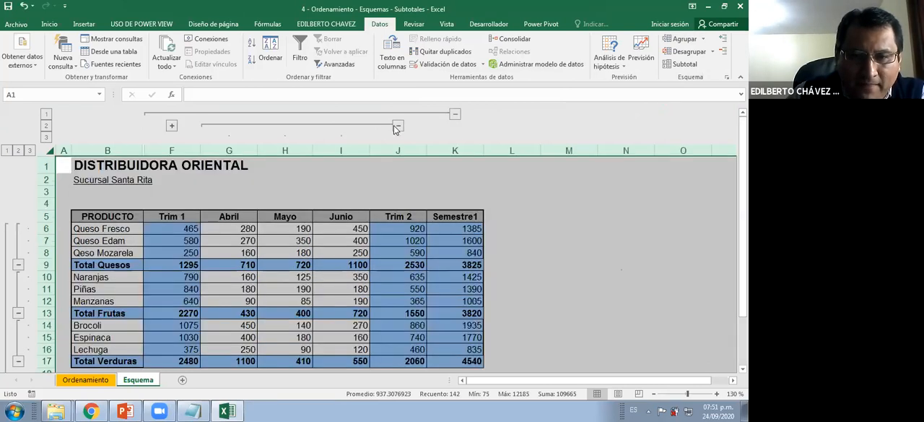
pyautogui.click(344, 127)
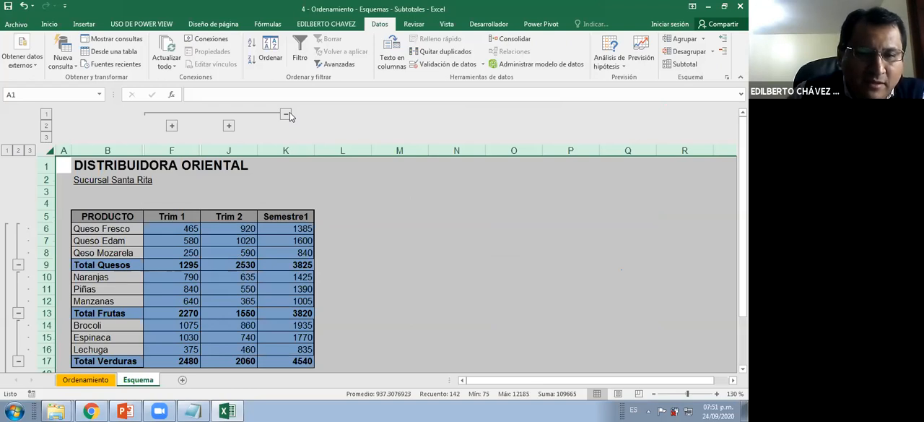
pyautogui.click(287, 114)
pyautogui.scroll(-1, 36, 226)
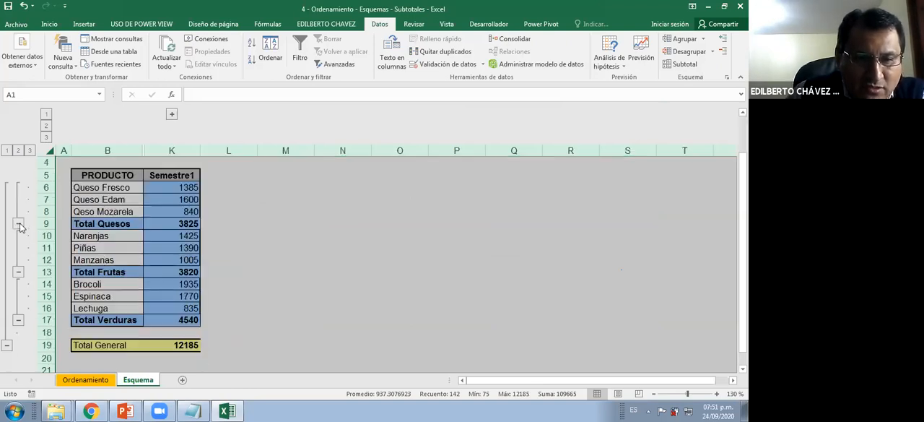
# Collapse the Total Quesos, Total Frutas, Total Verduras and Total General row groups
pyautogui.click(18, 228)
pyautogui.click(18, 235)
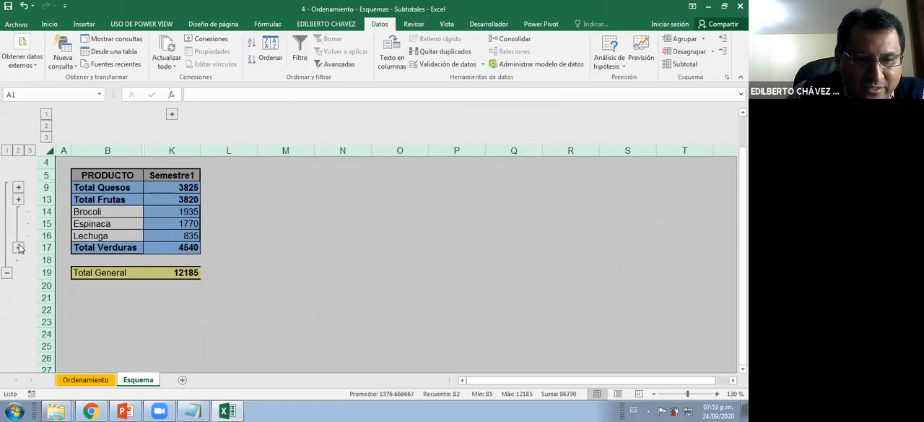
pyautogui.click(18, 247)
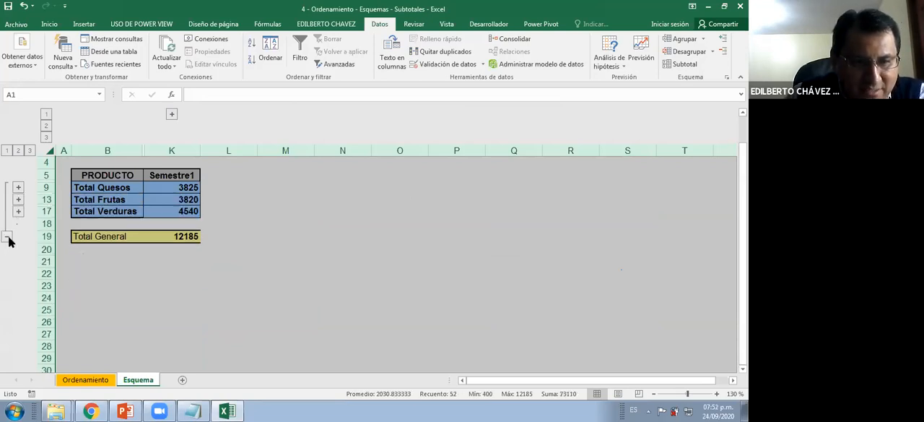
pyautogui.click(9, 239)
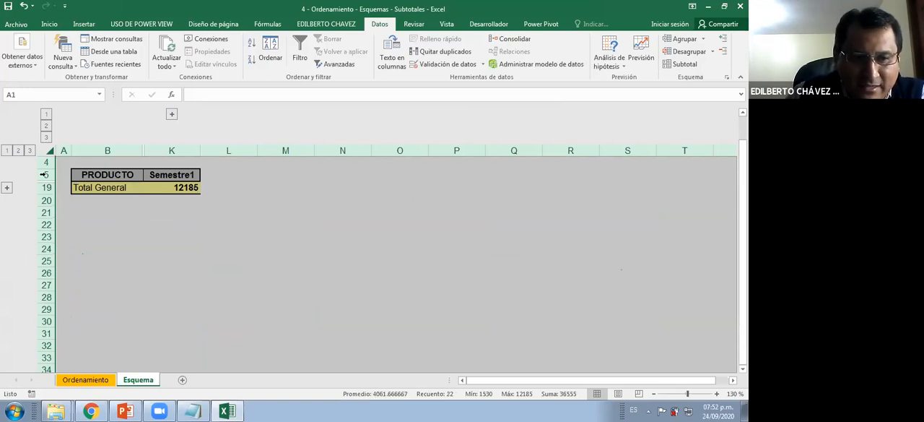
# Expand all the row and column outline groups to show the full product table, and select cell C6
pyautogui.click(6, 188)
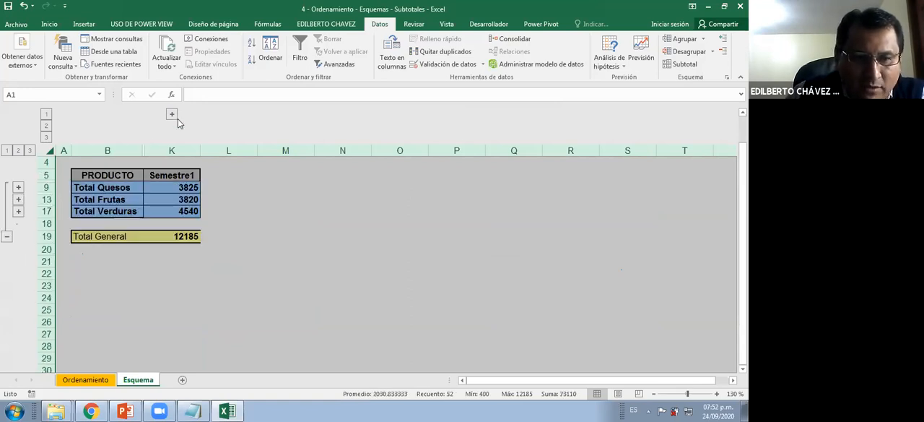
pyautogui.click(172, 114)
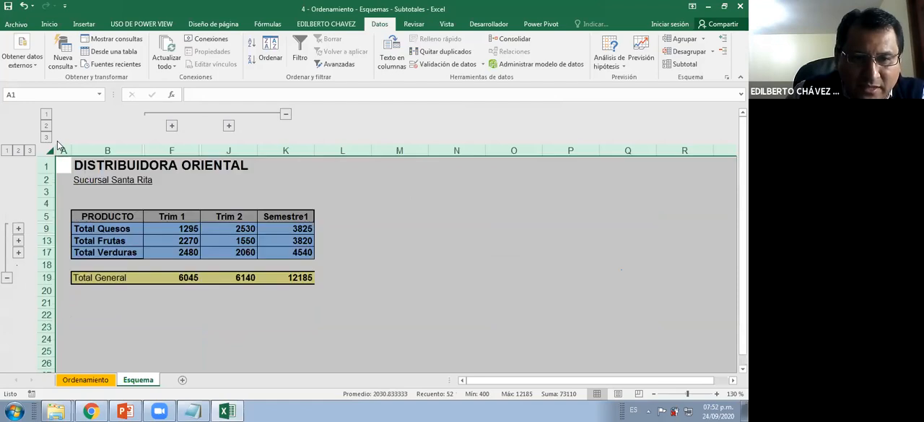
pyautogui.click(171, 127)
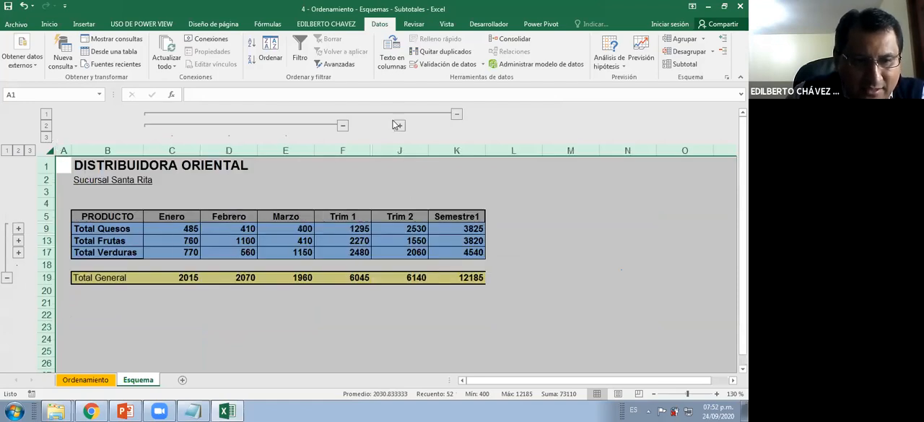
pyautogui.click(18, 240)
pyautogui.click(18, 228)
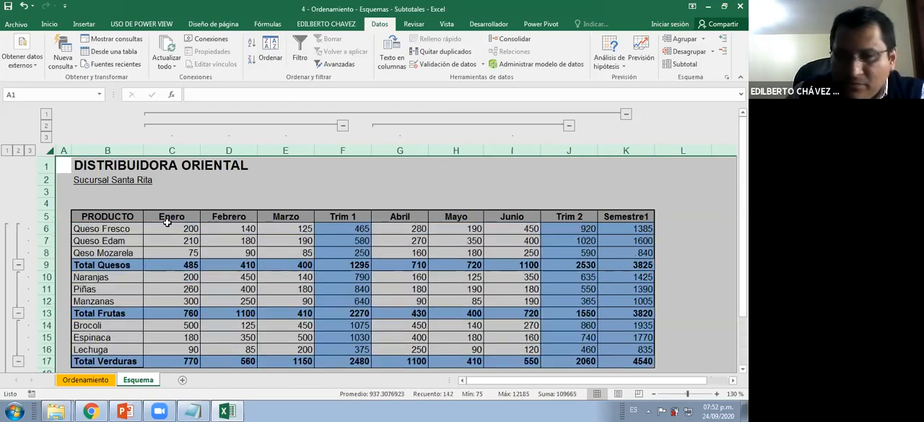
pyautogui.click(167, 226)
pyautogui.scroll(-3, 173, 227)
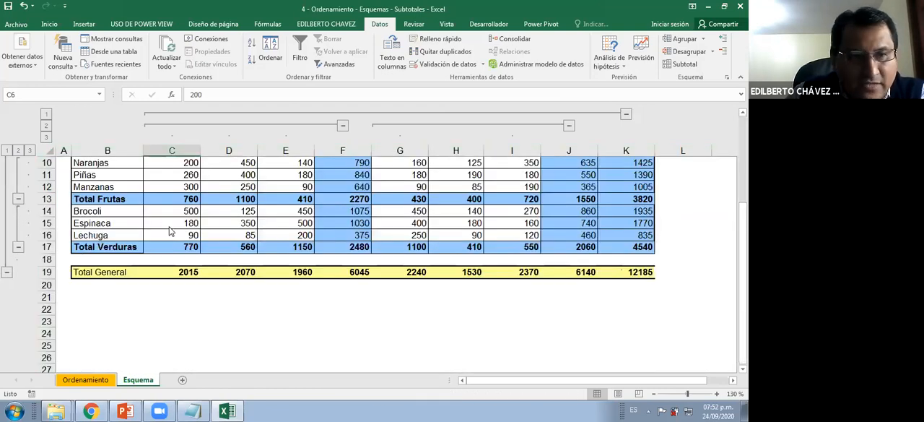
pyautogui.scroll(3, 223, 231)
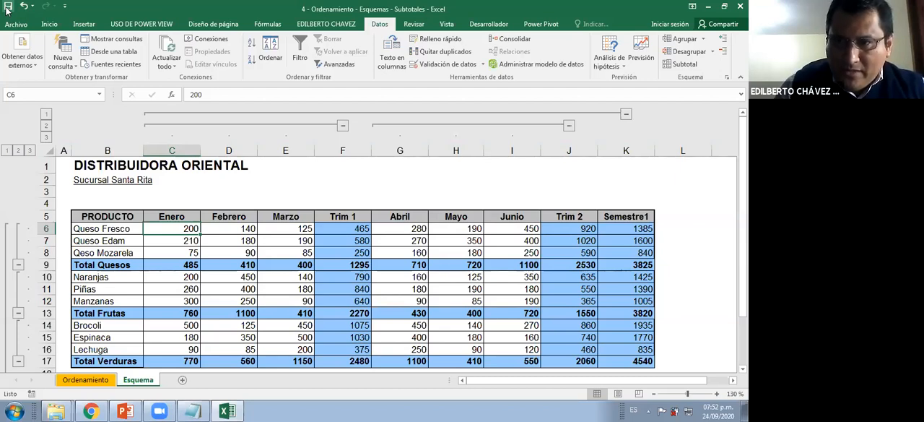
# Save and close the workbook, open 5 - Filtros from the GRUPO INSUR folder, and show the employee table on the Filtros sheet
pyautogui.click(740, 7)
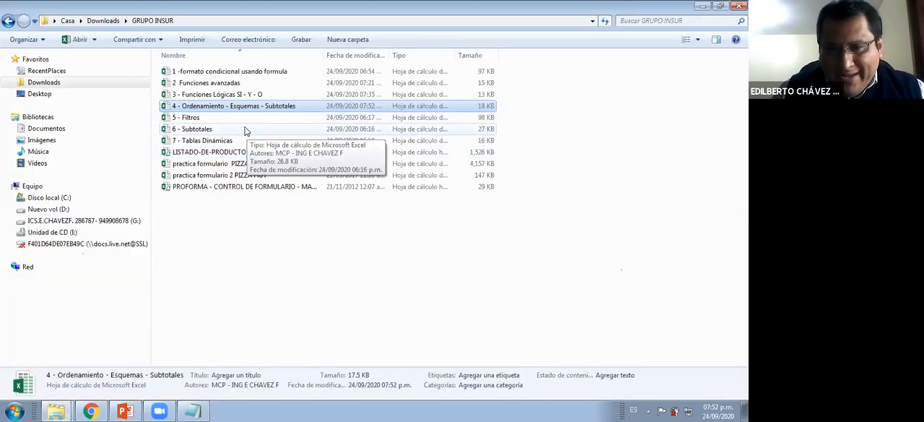
pyautogui.click(196, 120)
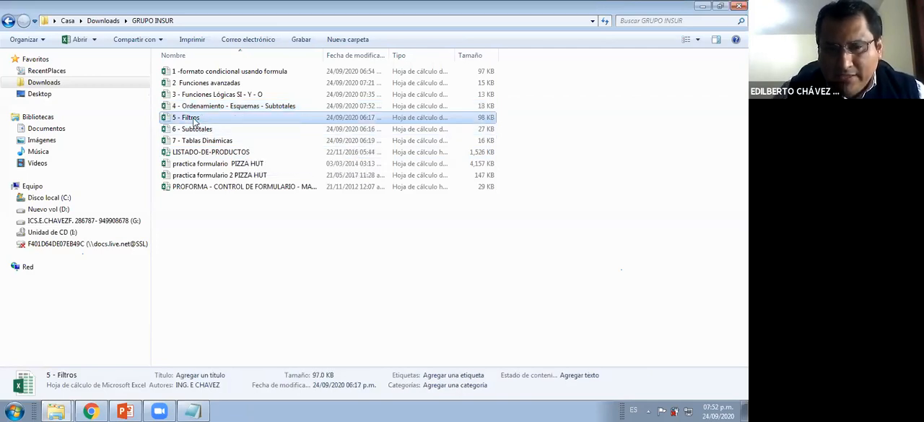
pyautogui.doubleClick(188, 120)
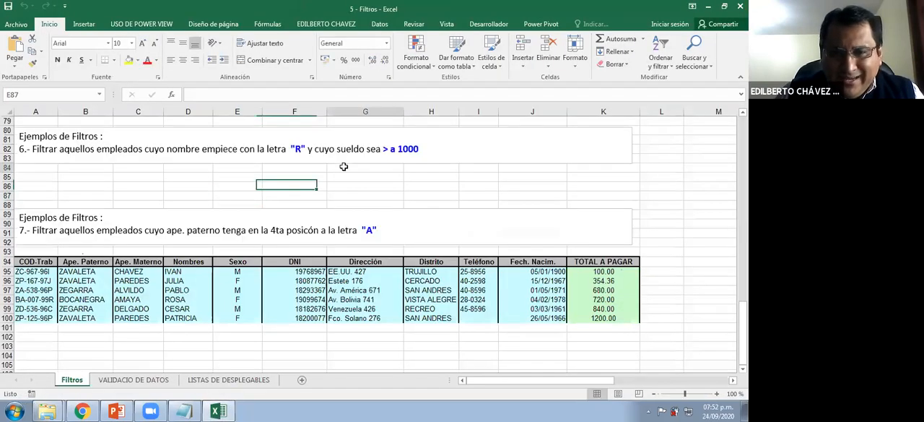
pyautogui.click(344, 166)
pyautogui.scroll(9, 343, 167)
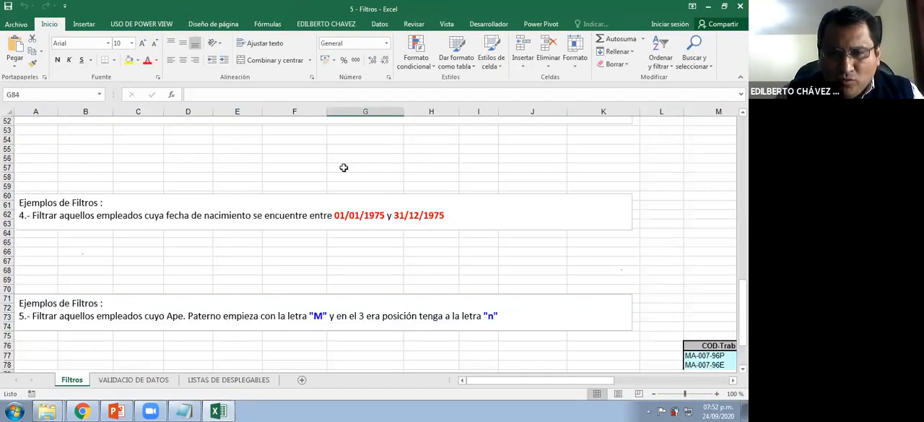
pyautogui.scroll(12, 344, 168)
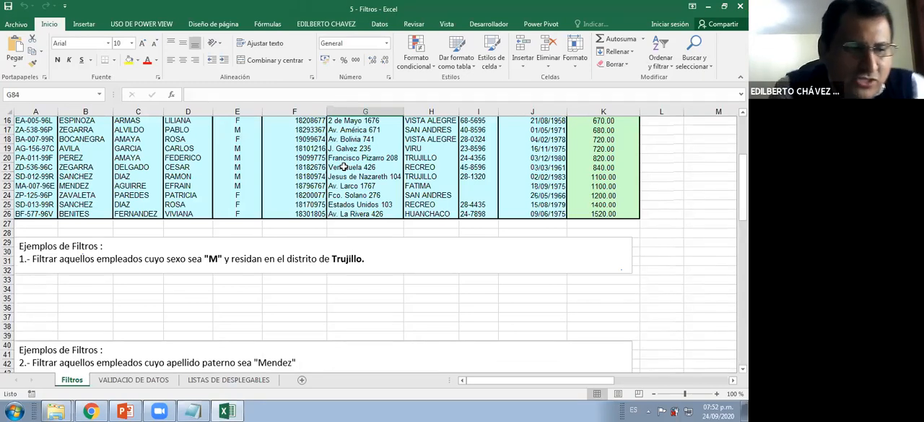
pyautogui.scroll(3, 344, 167)
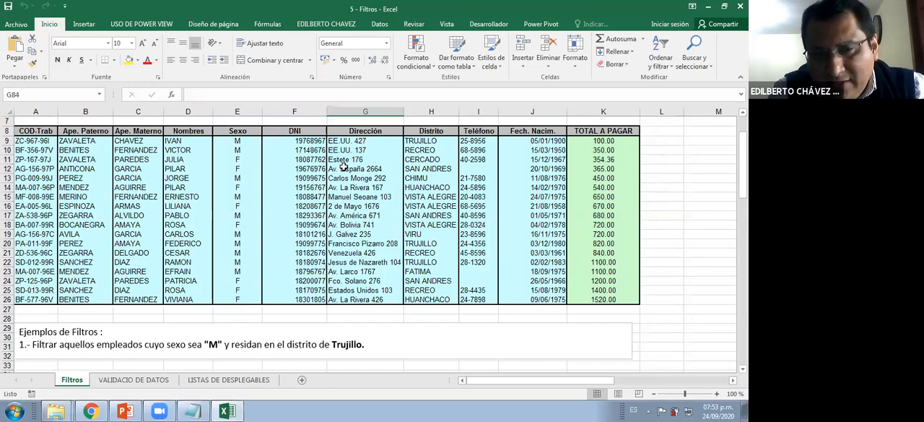
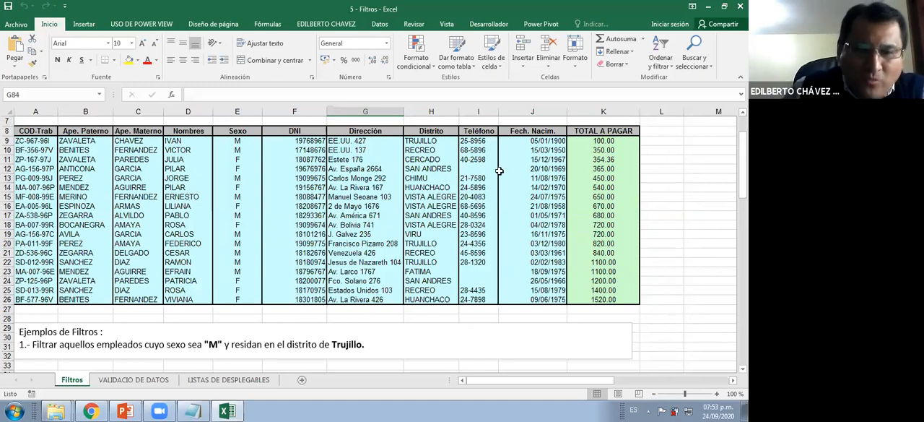
pyautogui.click(397, 177)
pyautogui.scroll(2, 377, 131)
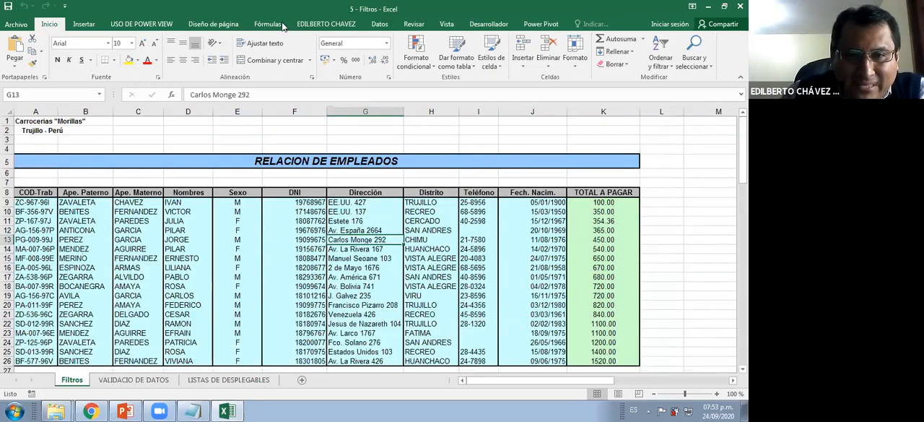
pyautogui.click(379, 24)
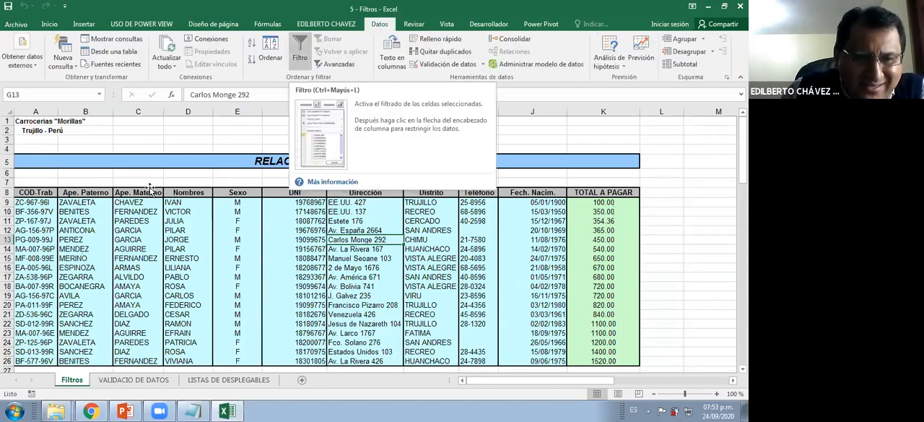
pyautogui.click(149, 239)
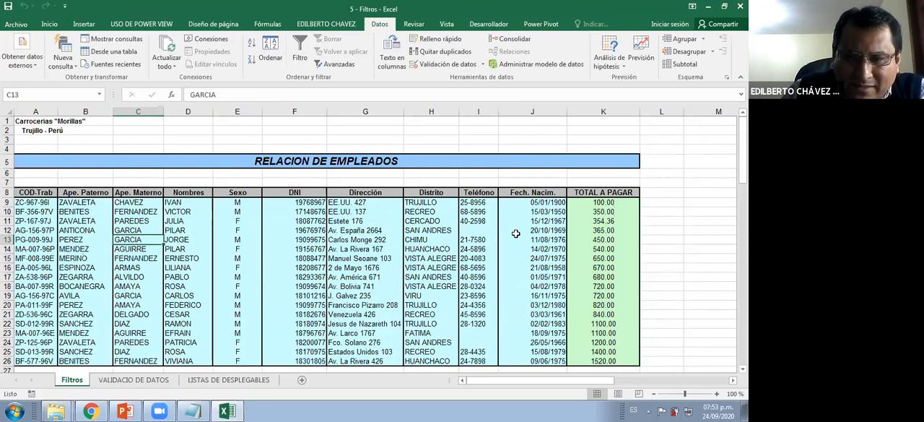
pyautogui.click(36, 193)
pyautogui.click(99, 95)
pyautogui.write('B13')
pyautogui.press('Return')
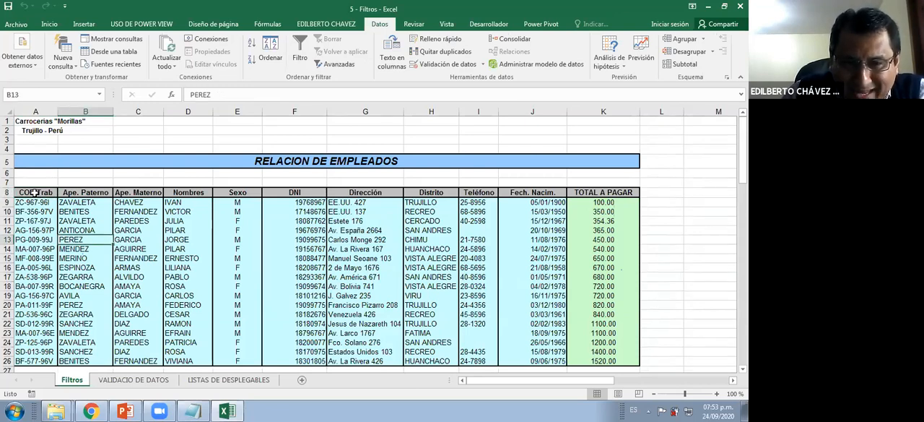
# Select the employee table A8:K26 with its headers and enter EMPLEADOS as its new defined name, scoped to the workbook
pyautogui.moveTo(34, 193); pyautogui.dragTo(614, 362)
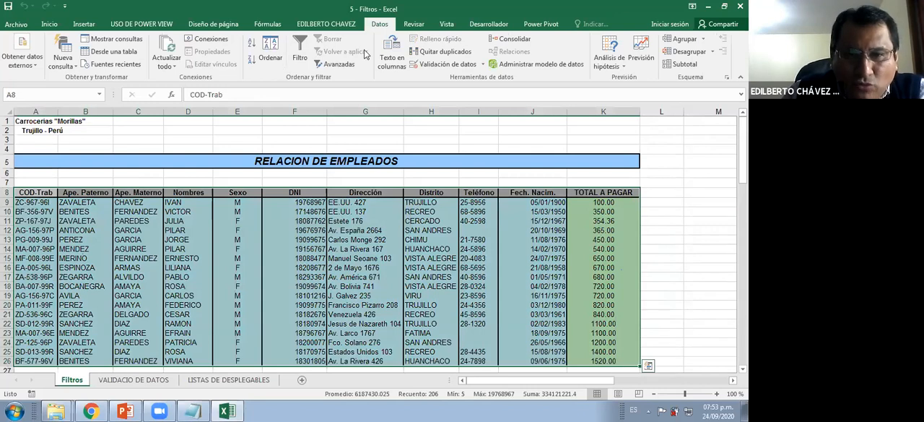
pyautogui.click(267, 26)
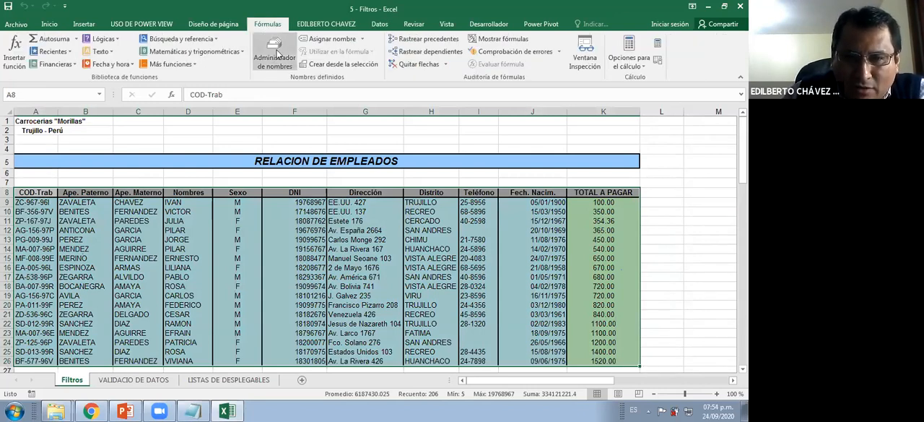
pyautogui.hotkey('ctrl', 'F3')
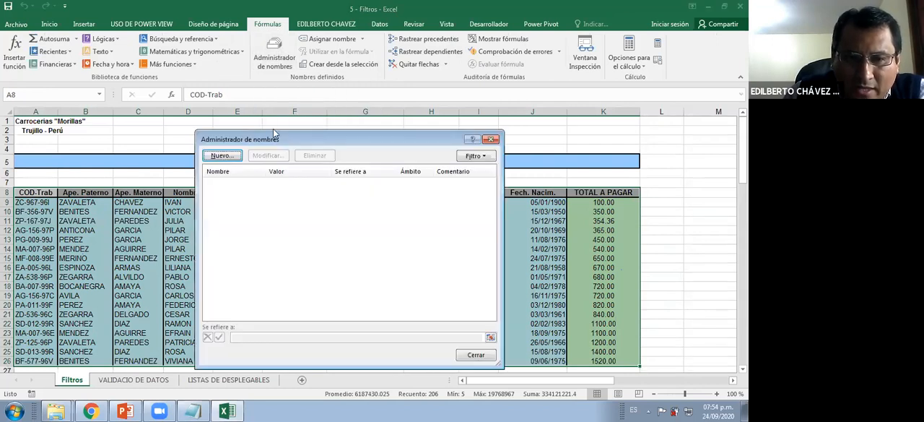
pyautogui.click(257, 137)
pyautogui.moveTo(342, 168); pyautogui.dragTo(394, 135)
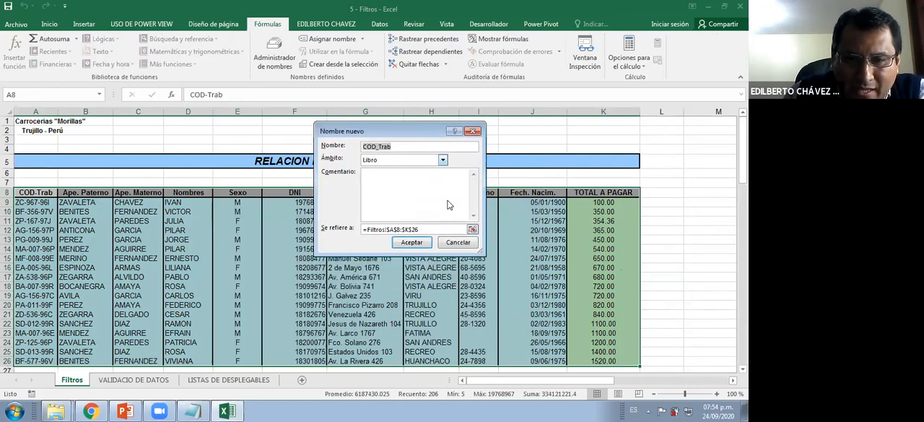
pyautogui.moveTo(450, 205); pyautogui.dragTo(397, 115)
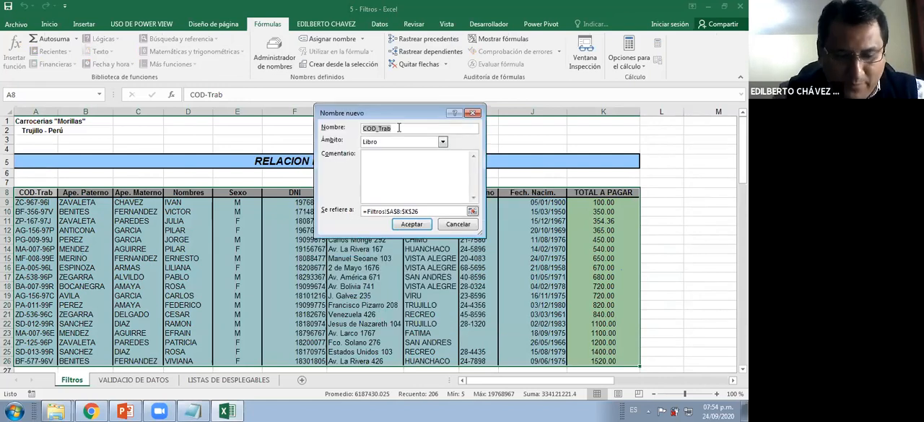
pyautogui.write('MEP')
pyautogui.press('BackSpace')
pyautogui.press('BackSpace')
pyautogui.press('BackSpace')
pyautogui.write('EMPLEA')
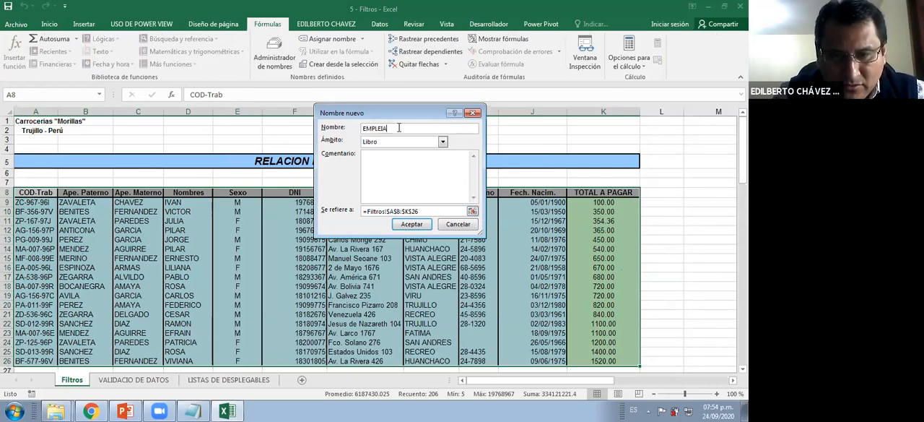
pyautogui.write('DOS')
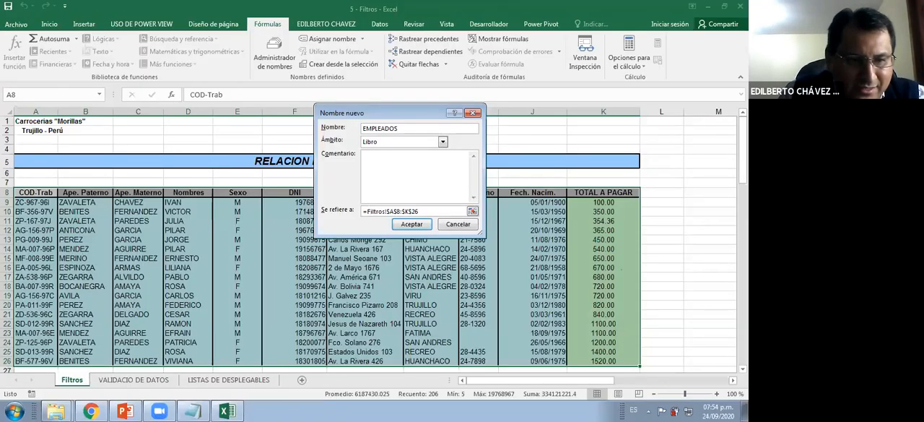
pyautogui.moveTo(45, 192); pyautogui.dragTo(77, 133)
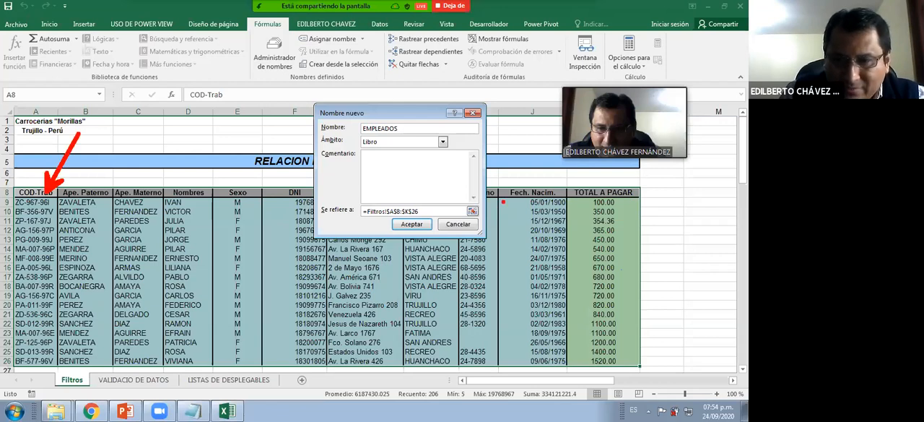
pyautogui.moveTo(697, 312); pyautogui.dragTo(637, 366)
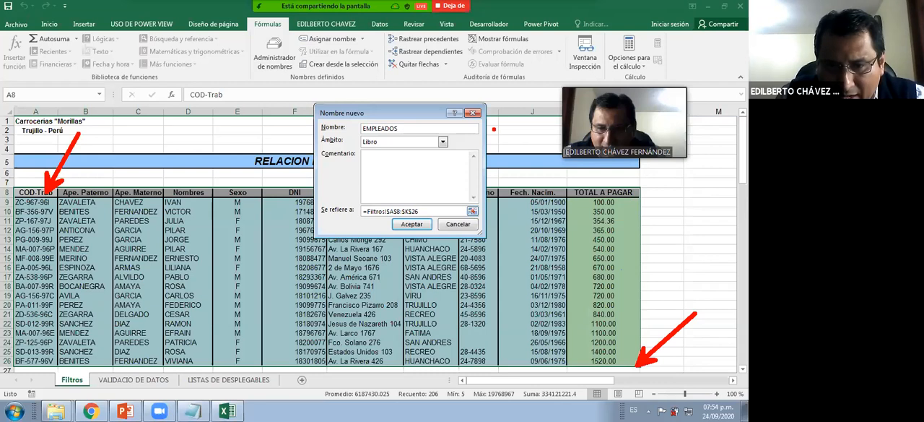
pyautogui.moveTo(392, 193)
pyautogui.mouseDown()
pyautogui.moveTo(64, 359)
pyautogui.moveTo(96, 346)
pyautogui.mouseUp()
pyautogui.press('Escape')
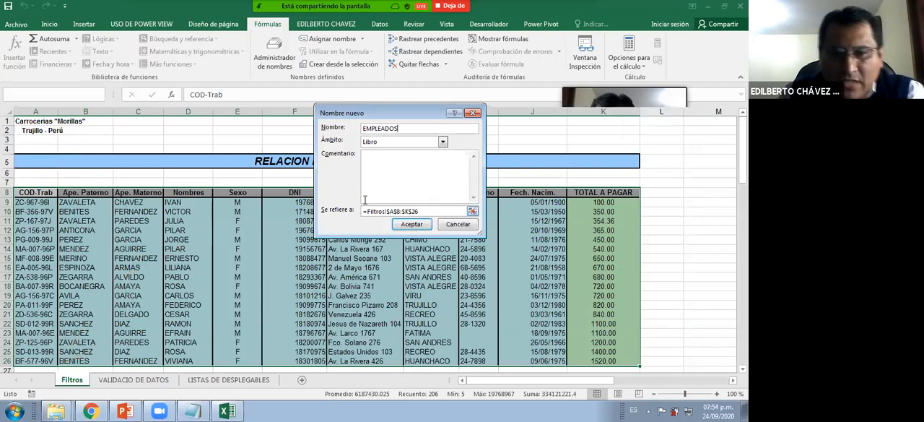
# Accept the EMPLEADOS name definition, close the name manager and return to the employee table
pyautogui.click(412, 224)
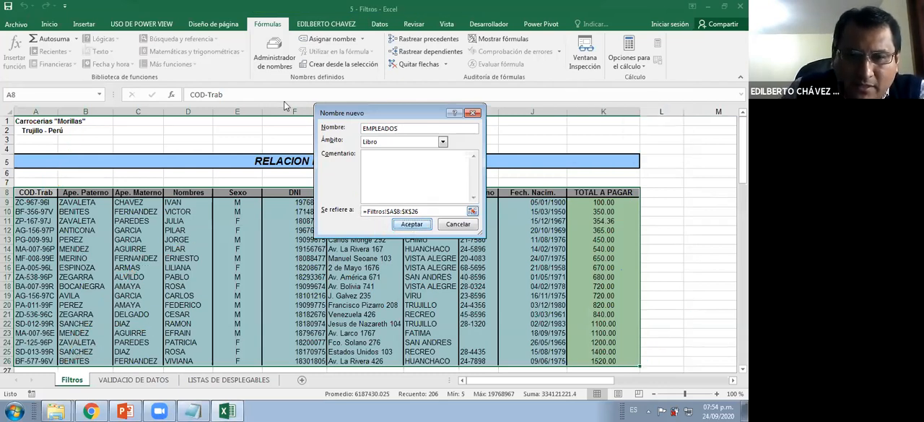
pyautogui.moveTo(400, 62); pyautogui.dragTo(387, 79)
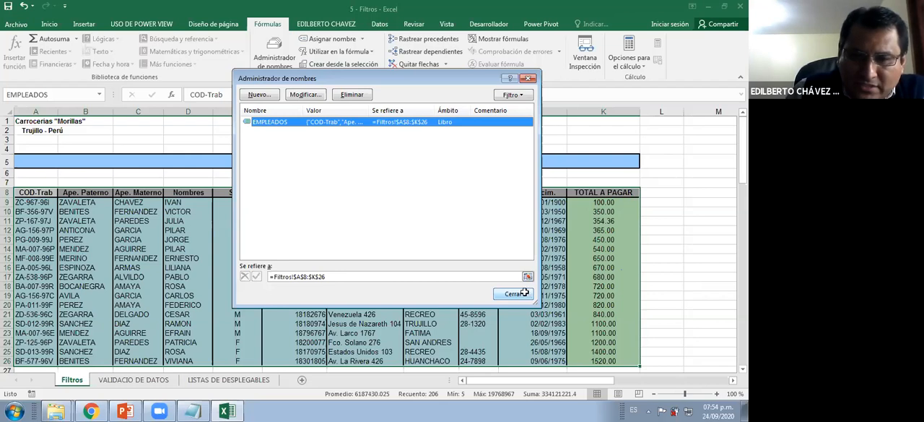
pyautogui.click(313, 241)
pyautogui.press('Escape')
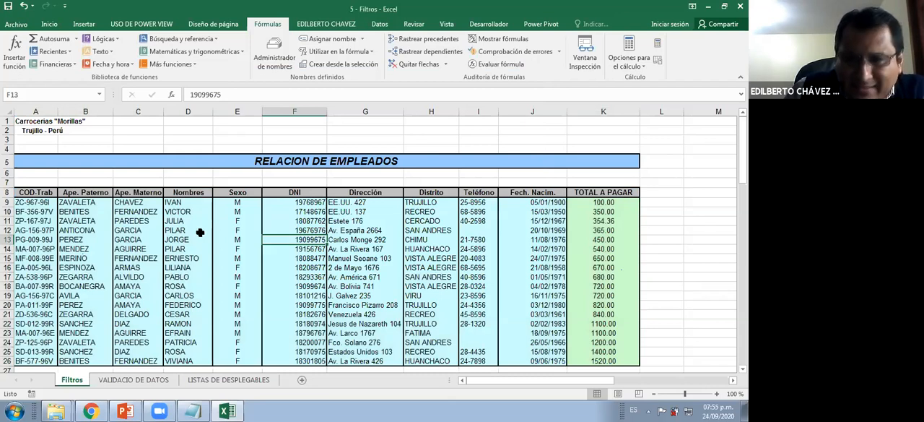
# Turn on filtering for the header row of the employee table
pyautogui.scroll(-1, 200, 232)
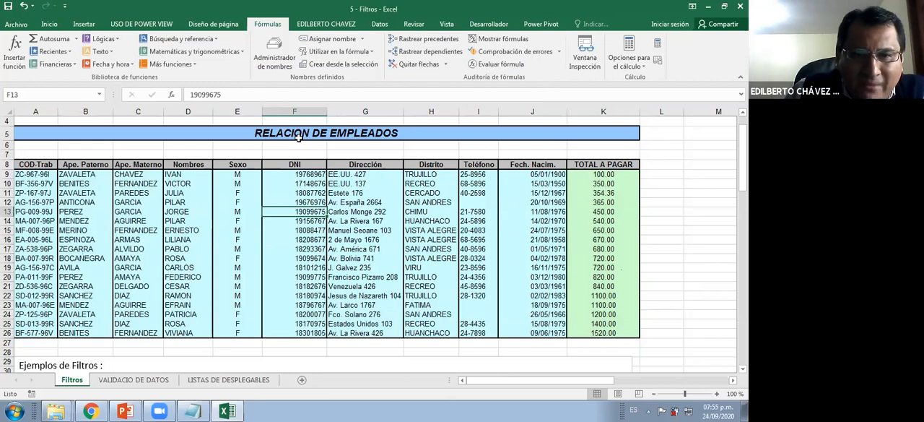
pyautogui.click(379, 23)
pyautogui.click(299, 50)
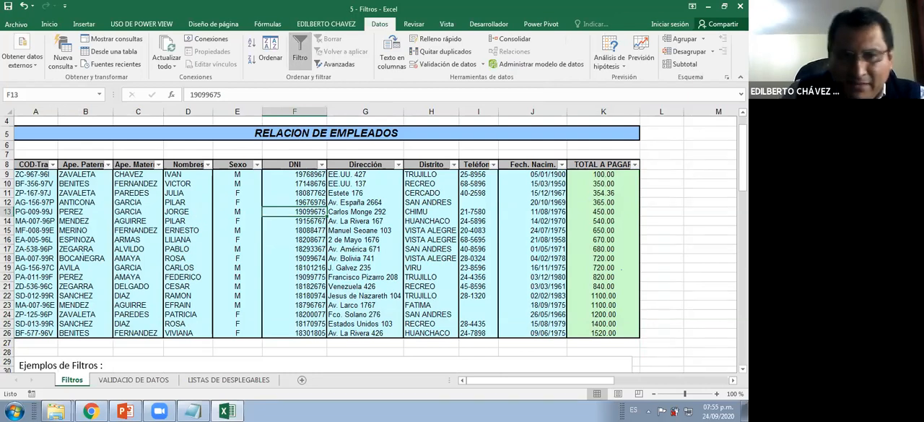
pyautogui.moveTo(286, 31); pyautogui.dragTo(318, 76)
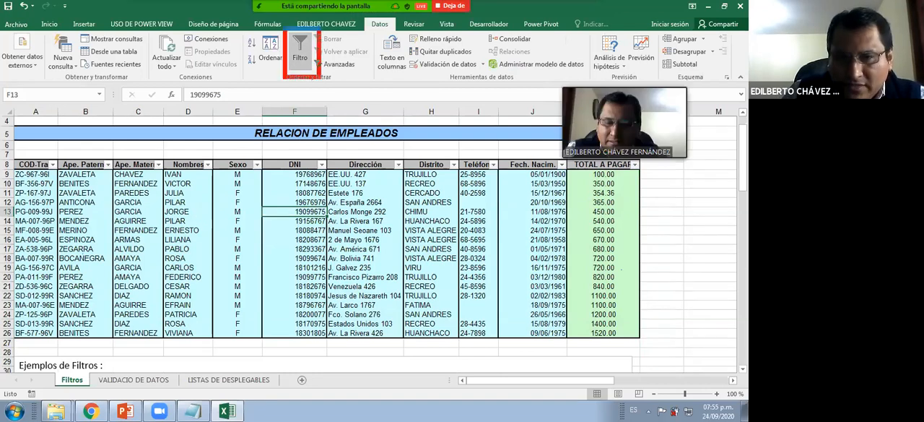
pyautogui.moveTo(352, 122); pyautogui.dragTo(319, 75)
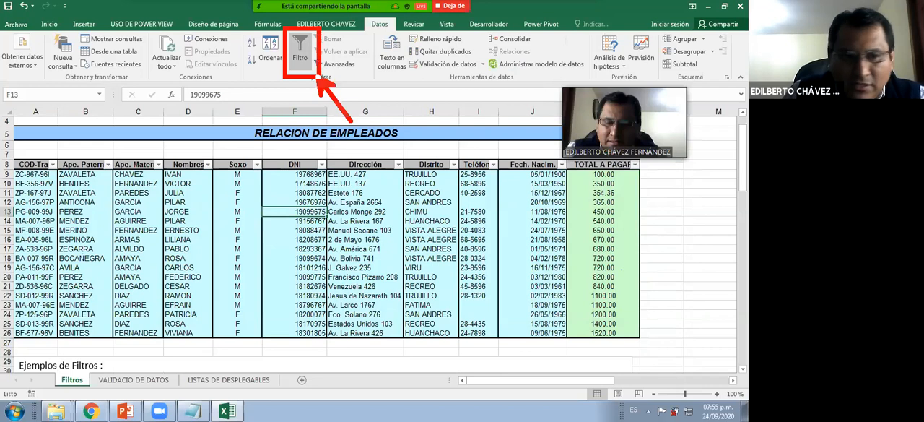
pyautogui.moveTo(40, 157); pyautogui.dragTo(72, 173)
pyautogui.moveTo(102, 153); pyautogui.dragTo(117, 176)
pyautogui.moveTo(148, 154)
pyautogui.mouseDown()
pyautogui.moveTo(169, 175)
pyautogui.moveTo(274, 176)
pyautogui.mouseUp()
pyautogui.moveTo(309, 151); pyautogui.dragTo(349, 178)
pyautogui.moveTo(616, 154); pyautogui.dragTo(636, 177)
pyautogui.moveTo(615, 153); pyautogui.dragTo(657, 175)
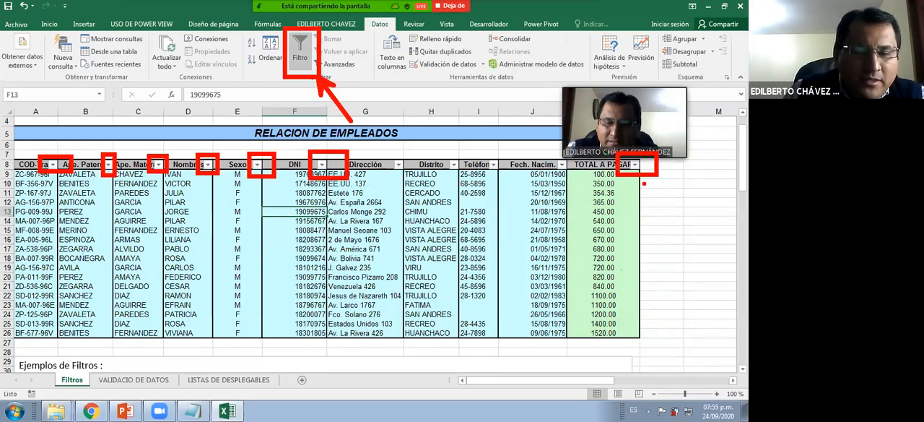
pyautogui.press('Escape')
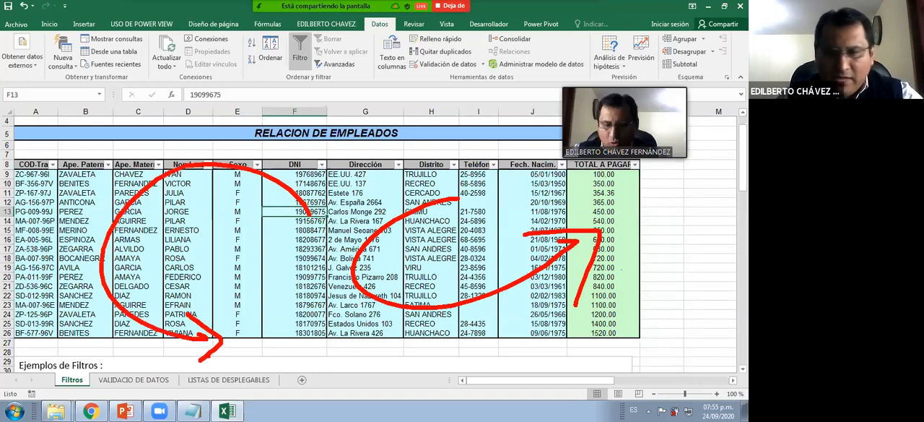
pyautogui.press('Escape')
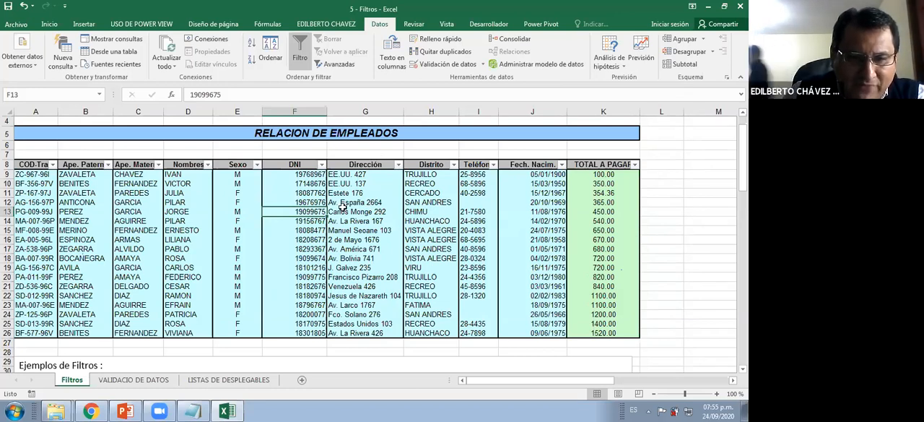
# Following filter example 1, filter the Sexo column of the employee table to list only the M records
pyautogui.scroll(-4, 120, 272)
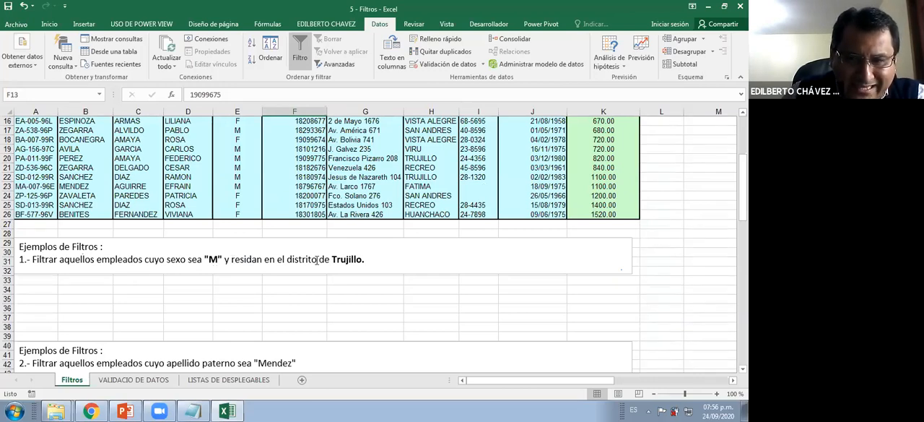
pyautogui.scroll(2, 544, 181)
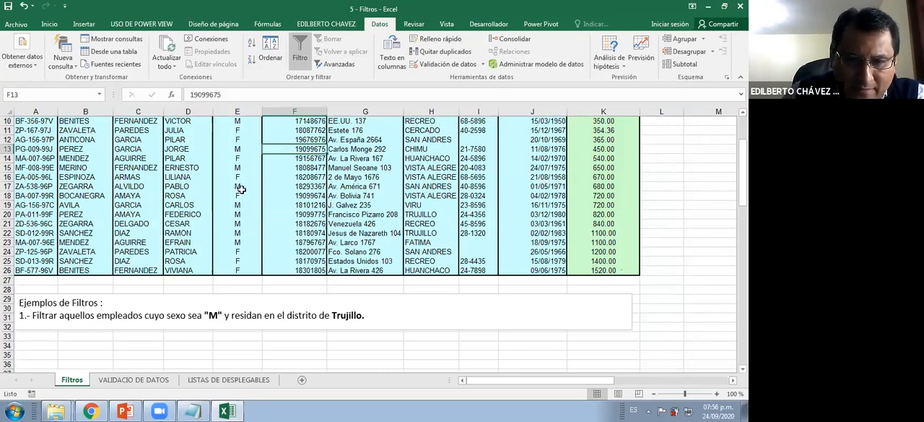
pyautogui.scroll(3, 244, 190)
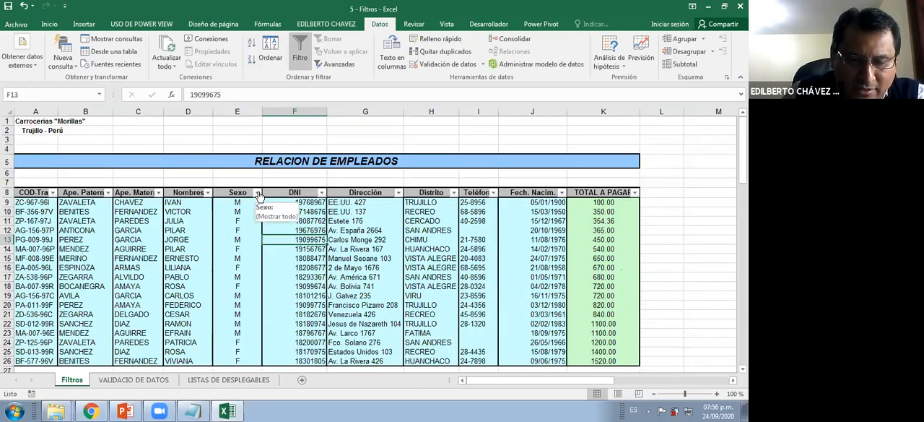
pyautogui.click(257, 193)
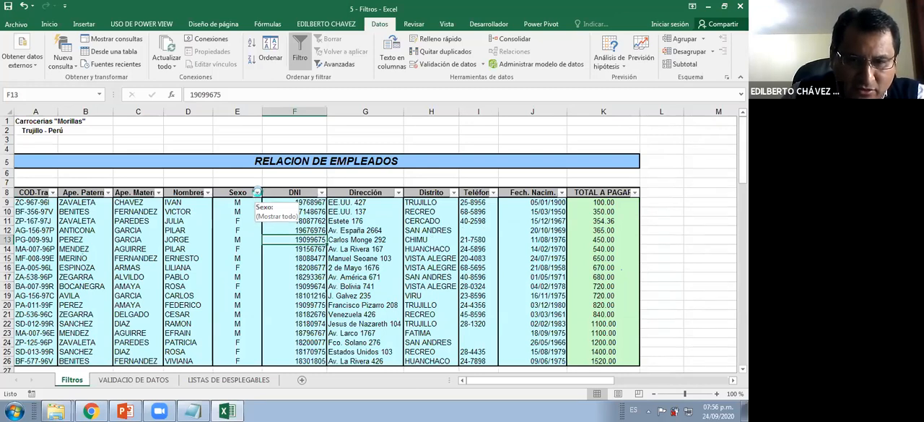
pyautogui.click(139, 281)
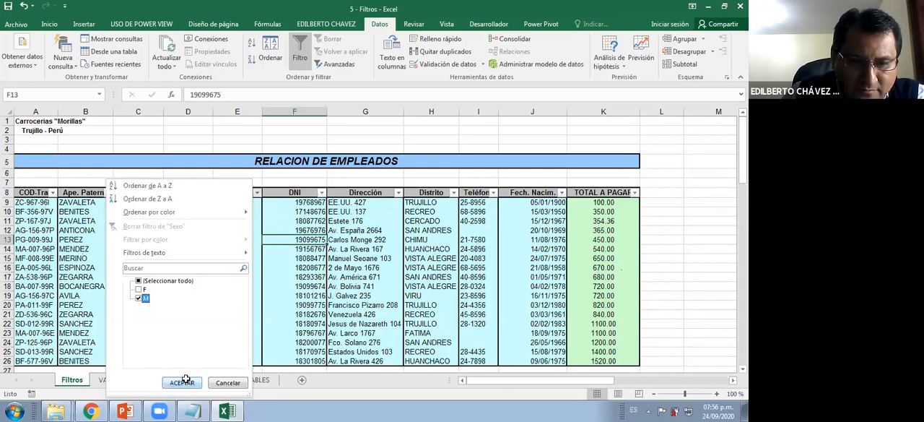
pyautogui.click(142, 298)
pyautogui.click(182, 383)
pyautogui.scroll(-3, 225, 200)
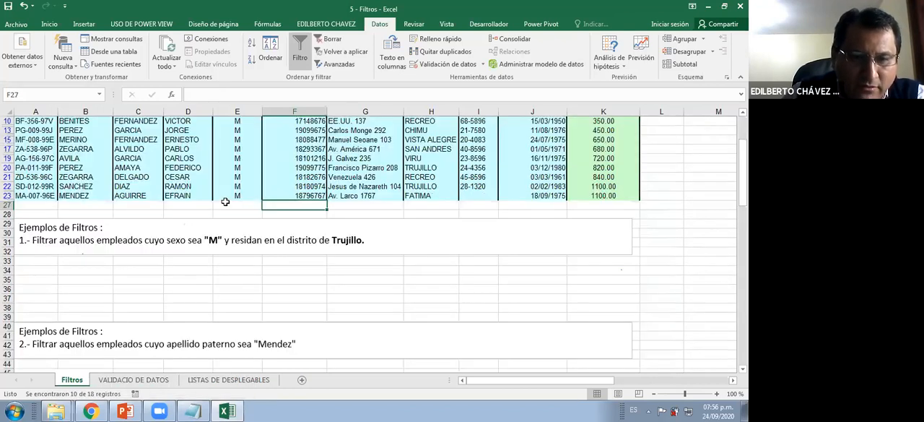
pyautogui.scroll(2, 240, 266)
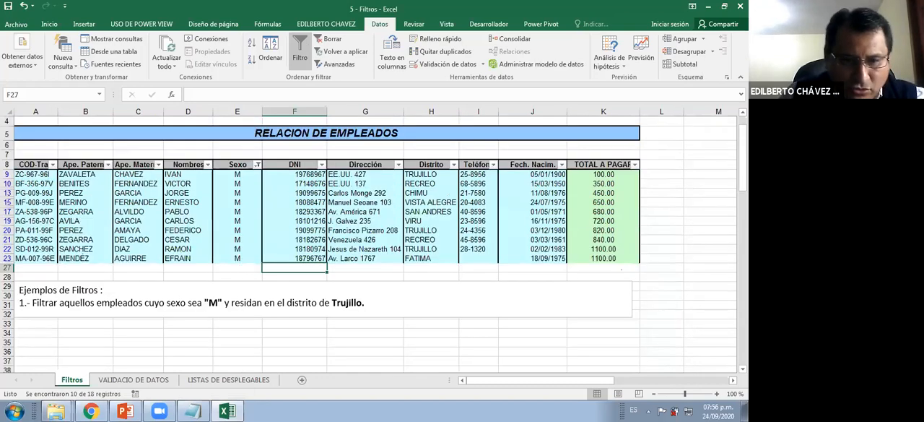
# Select the filtered Sexo values in E9:E23 to check how many records there are
pyautogui.moveTo(265, 254); pyautogui.dragTo(267, 268)
pyautogui.moveTo(263, 153)
pyautogui.mouseDown()
pyautogui.moveTo(263, 175)
pyautogui.moveTo(270, 156)
pyautogui.mouseUp()
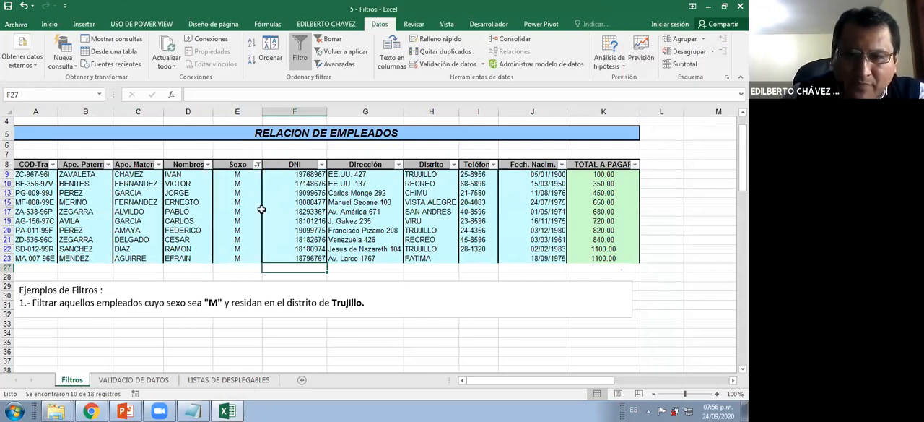
pyautogui.moveTo(237, 174); pyautogui.dragTo(237, 255)
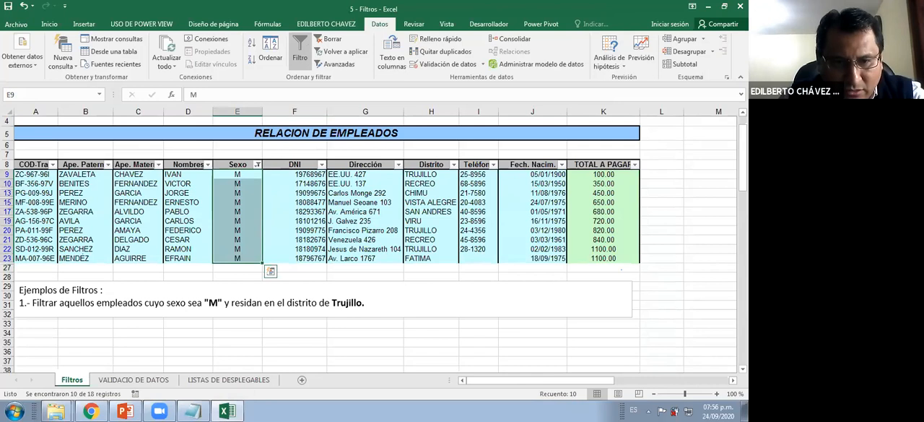
pyautogui.moveTo(210, 170)
pyautogui.mouseDown()
pyautogui.moveTo(272, 236)
pyautogui.moveTo(268, 265)
pyautogui.mouseUp()
pyautogui.moveTo(525, 371); pyautogui.dragTo(276, 264)
pyautogui.moveTo(525, 371); pyautogui.dragTo(564, 384)
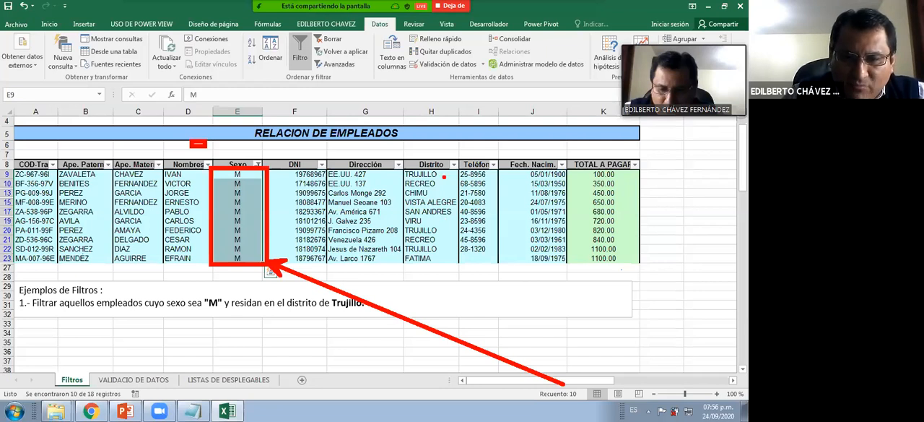
pyautogui.click(443, 250)
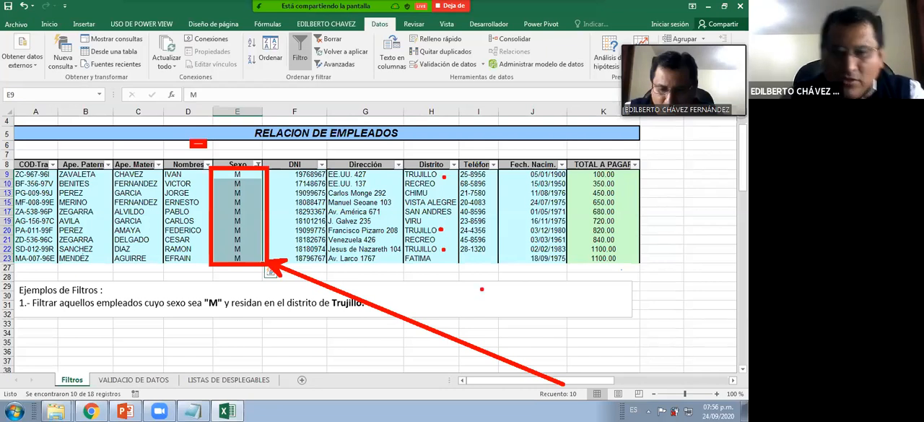
# Filter the Distrito column of the already filtered employee table to list only the TRUJILLO records
pyautogui.press('Escape')
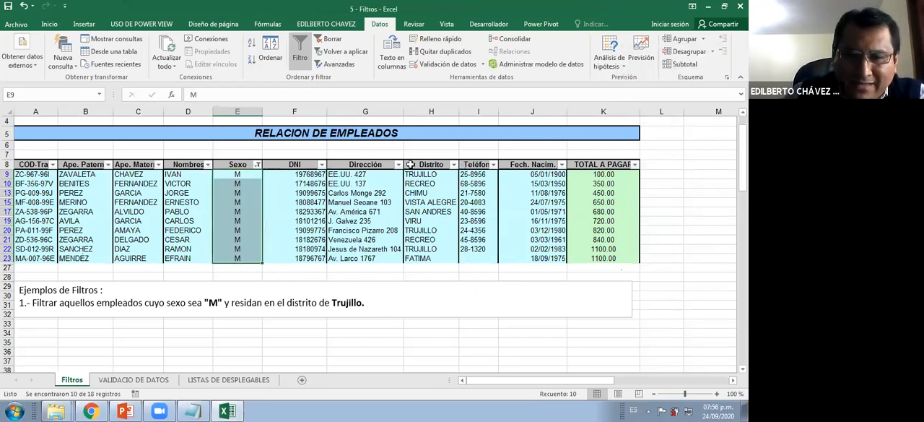
pyautogui.click(454, 165)
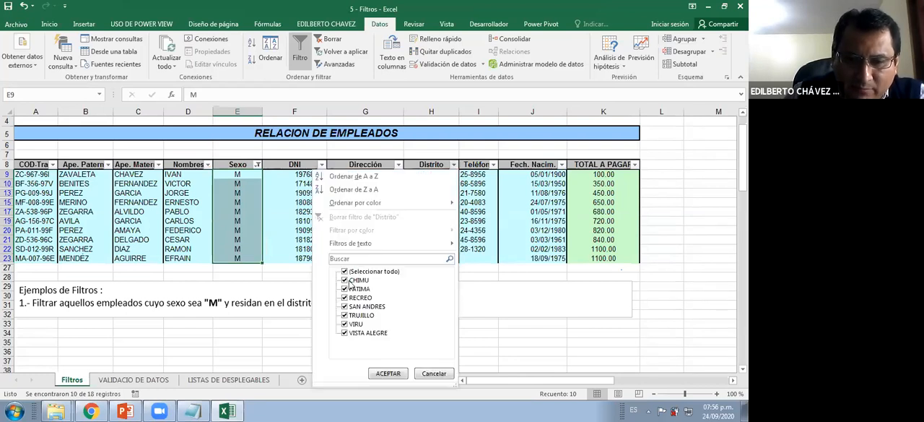
pyautogui.click(344, 271)
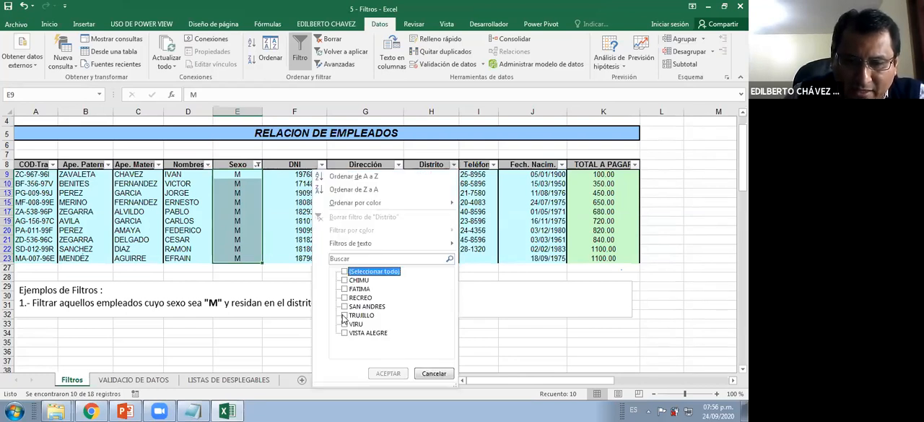
pyautogui.click(345, 316)
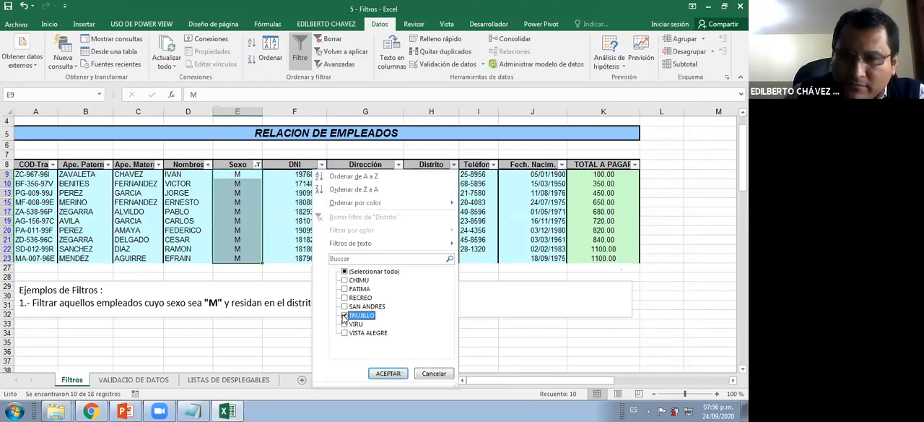
pyautogui.click(381, 373)
# Highlight the criteria text of filter example 1, from "empleados cuyo sexo sea" to "Trujillo.", to compare it with the filtered rows
pyautogui.click(302, 236)
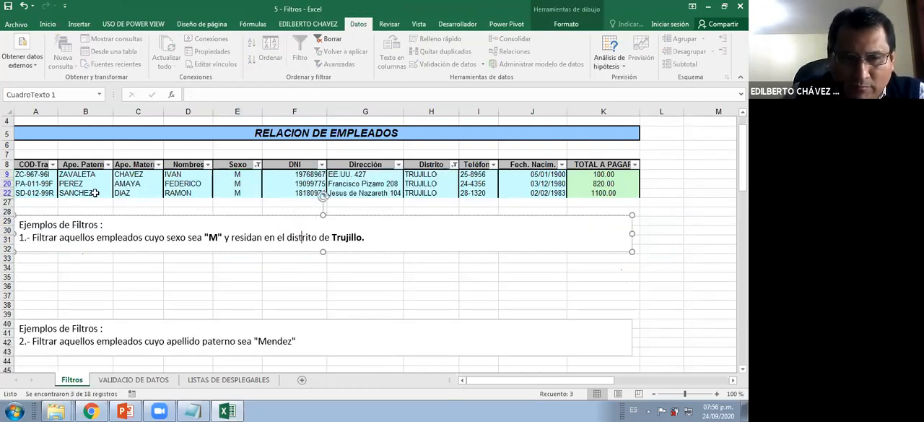
pyautogui.click(376, 238)
pyautogui.keyDown('shift'); pyautogui.click(99, 237); pyautogui.keyUp('shift')
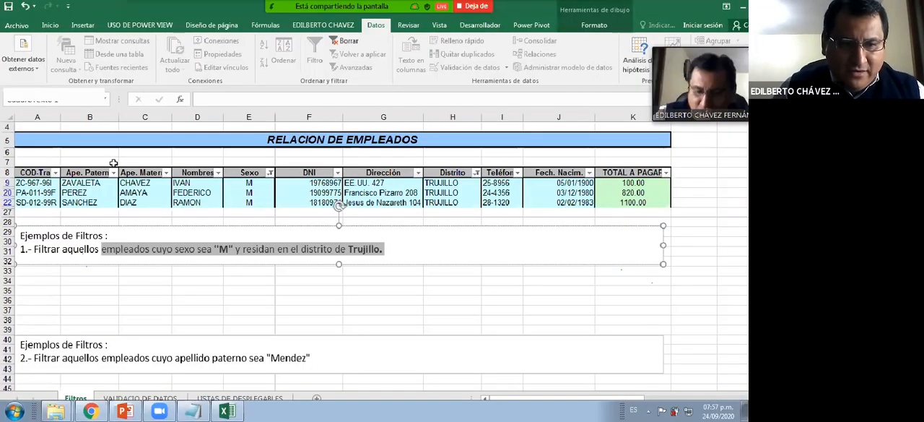
# Copy the filtered employee records with their headers and paste them at A34, below filter example 1
pyautogui.click(121, 163)
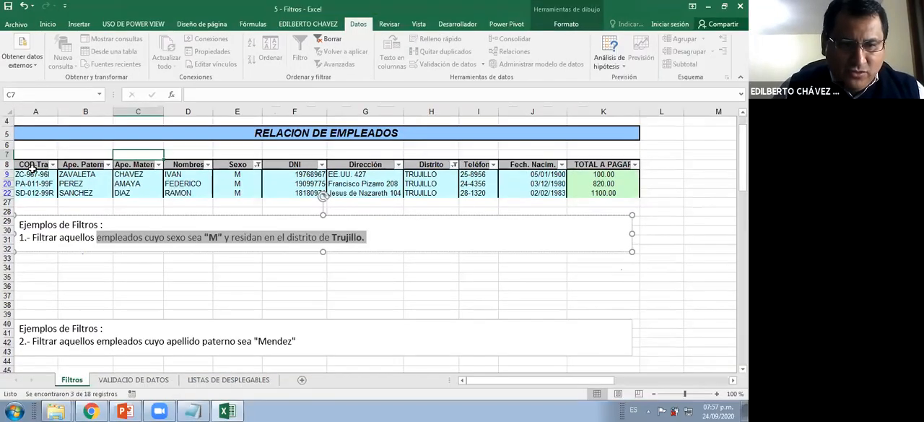
pyautogui.moveTo(35, 165); pyautogui.dragTo(634, 192)
pyautogui.hotkey('ctrl', 'c')
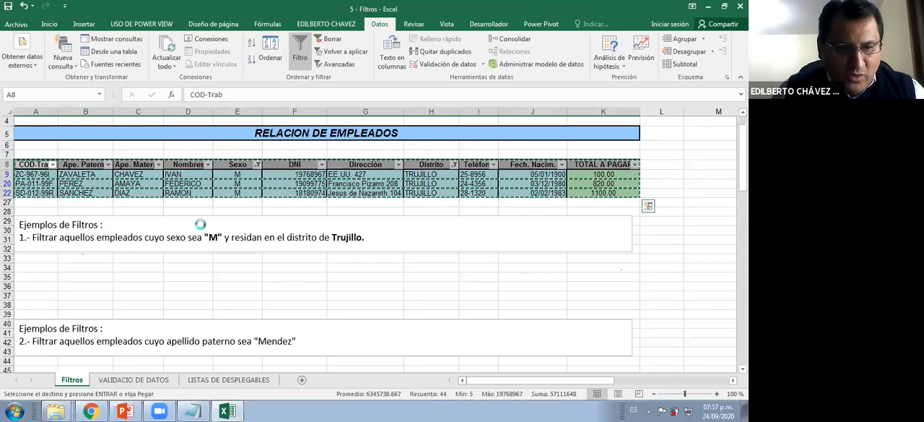
pyautogui.click(40, 268)
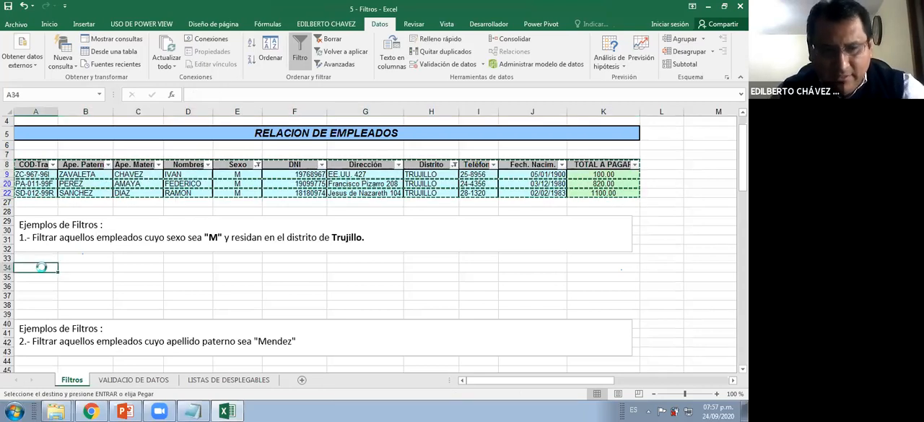
pyautogui.press('Return')
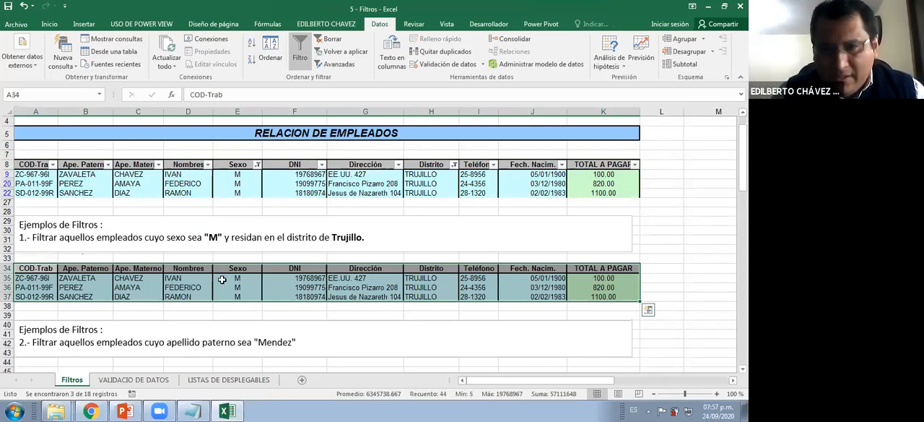
# Clear all filters from the employee table so that every record is listed again
pyautogui.click(316, 42)
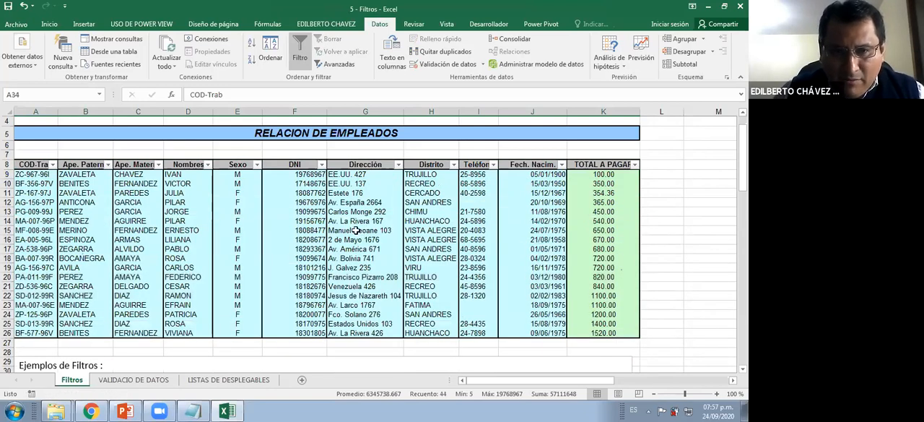
pyautogui.scroll(1, 356, 230)
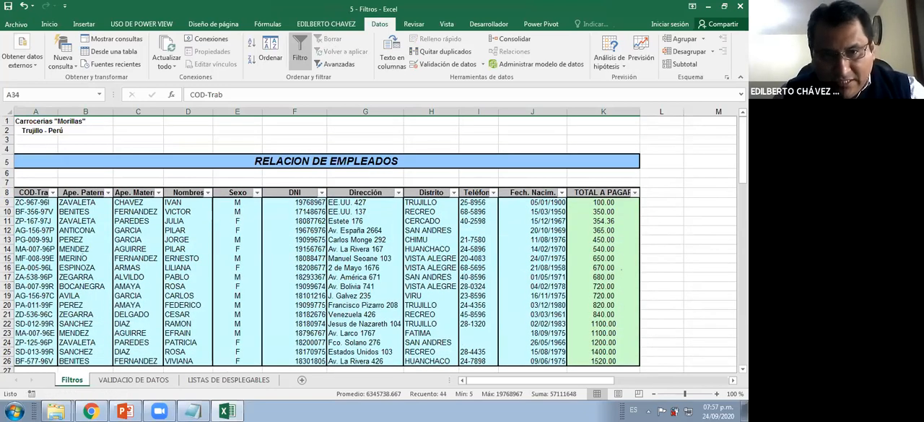
pyautogui.hotkey('ctrl', '2')
pyautogui.moveTo(310, 34); pyautogui.dragTo(346, 47)
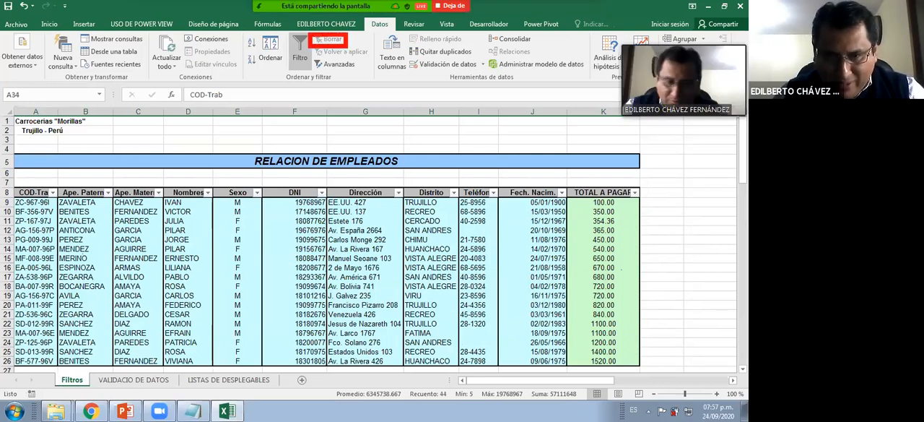
pyautogui.press('Escape')
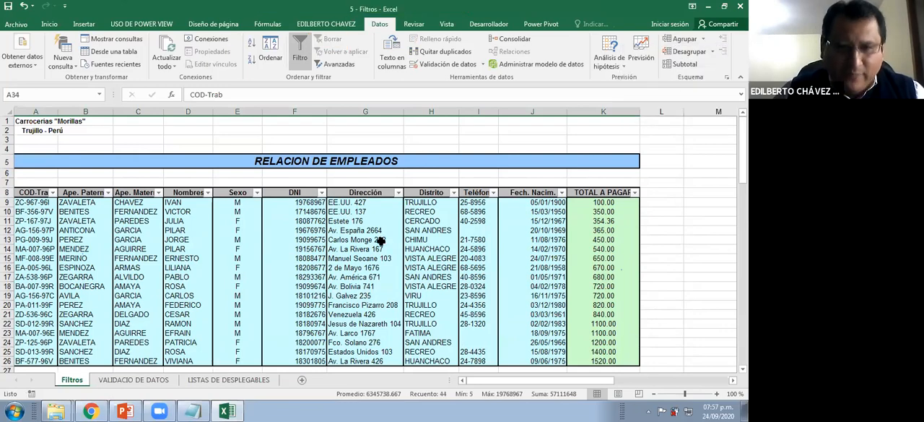
# Review the remaining filter examples below the employee table and return to the table
pyautogui.click(379, 240)
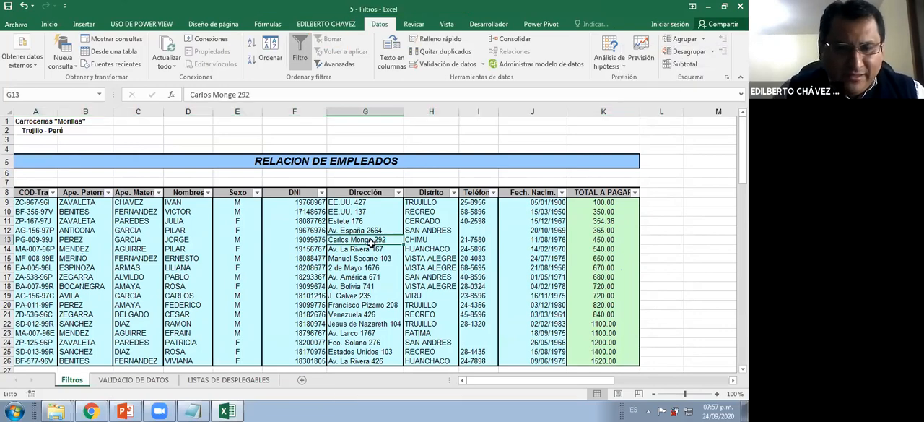
pyautogui.scroll(-4, 371, 243)
pyautogui.scroll(-5, 366, 243)
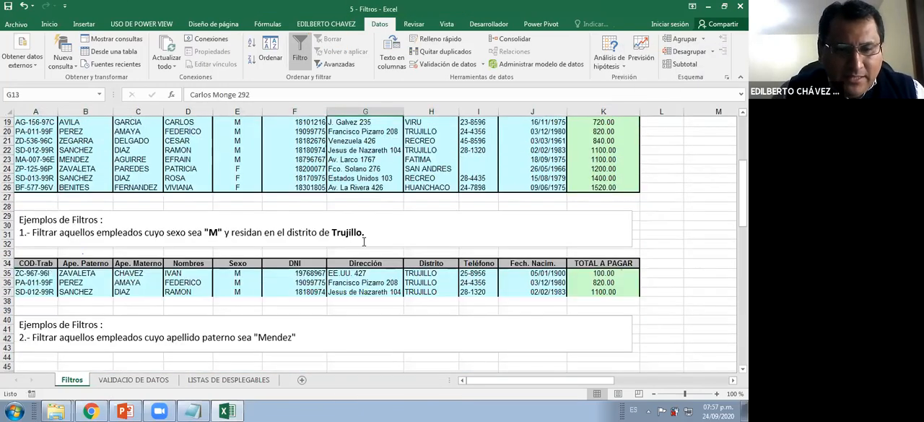
pyautogui.scroll(-4, 366, 243)
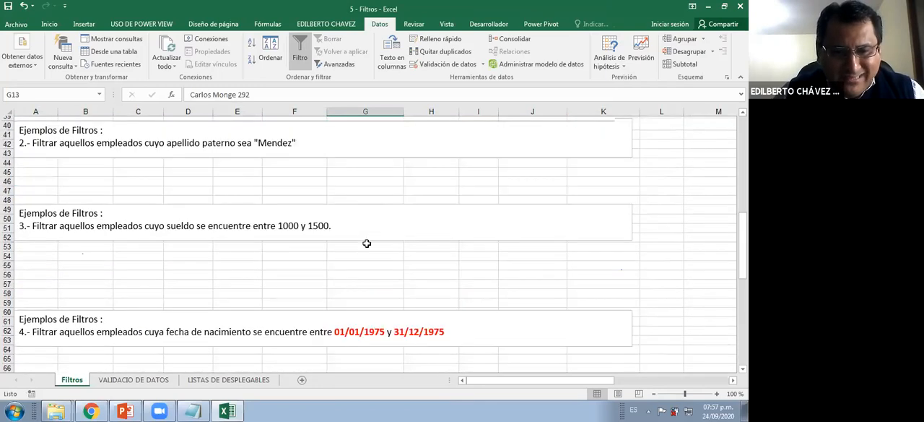
pyautogui.scroll(-2, 369, 245)
pyautogui.scroll(5, 391, 261)
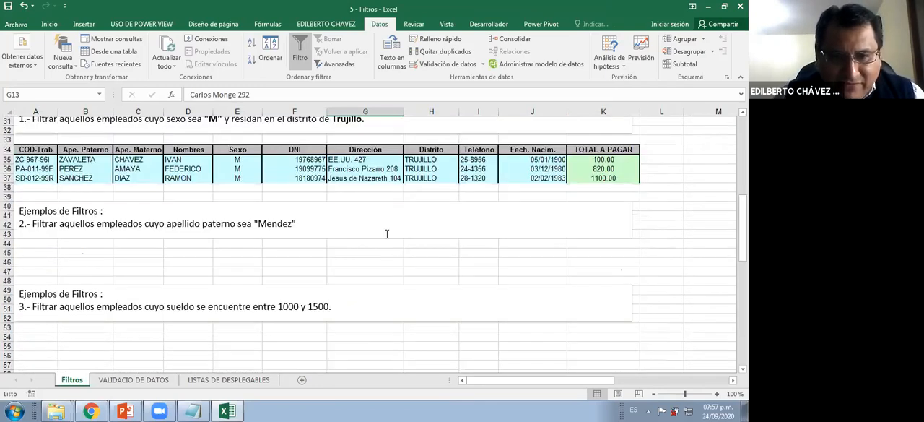
pyautogui.scroll(9, 386, 234)
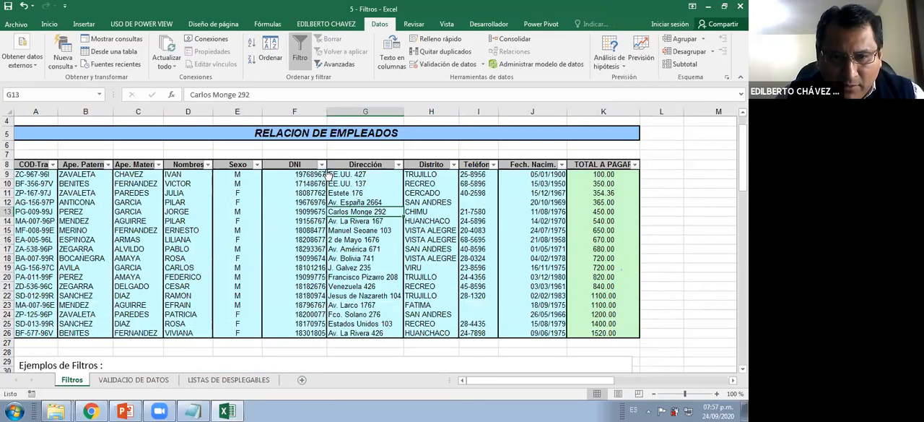
# Examine the filter lists of the DNI and Sexo columns, including the text filter options available for Sexo
pyautogui.click(321, 165)
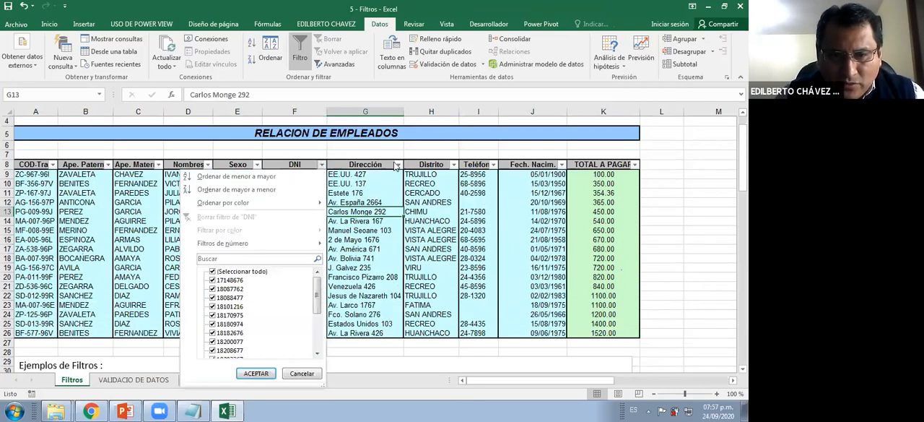
pyautogui.press('Escape')
pyautogui.click(257, 165)
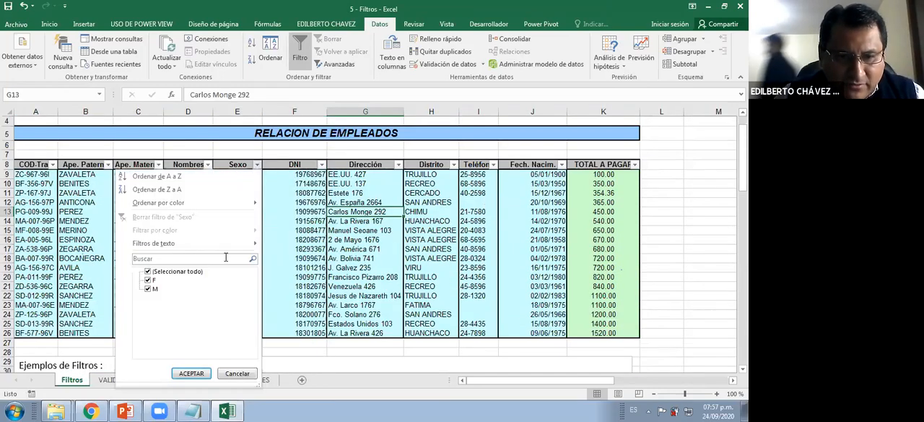
pyautogui.moveTo(225, 243)
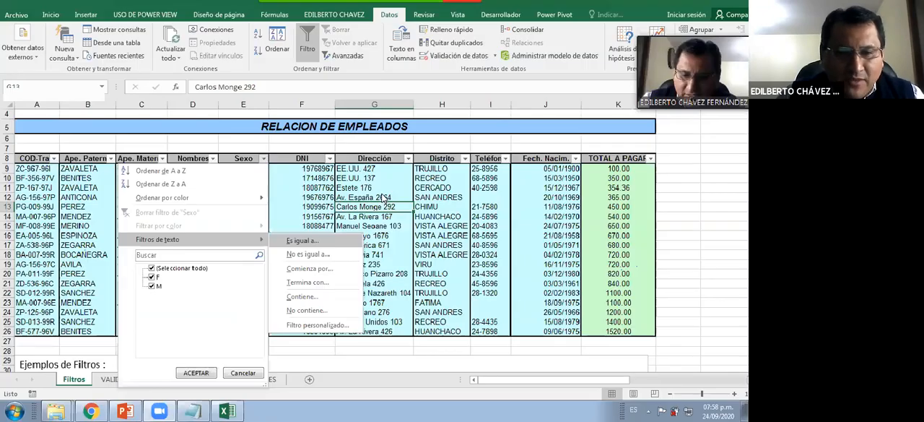
pyautogui.press('Escape')
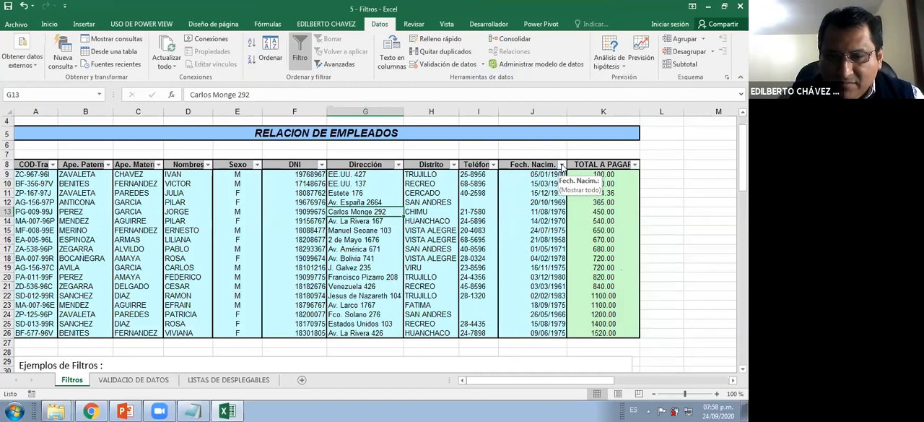
# Examine the date filter options of the Fech. Nacim. column and expand 1983 down to its day in the filter list
pyautogui.click(562, 166)
pyautogui.moveTo(505, 244)
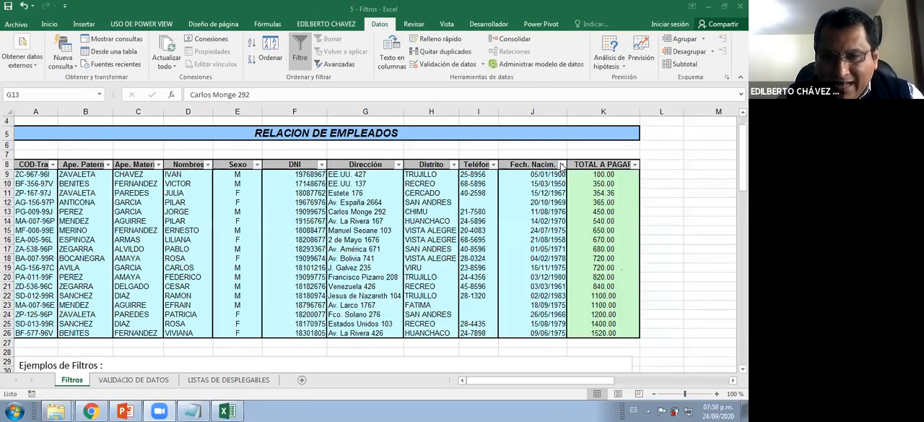
pyautogui.click(561, 166)
pyautogui.click(452, 289)
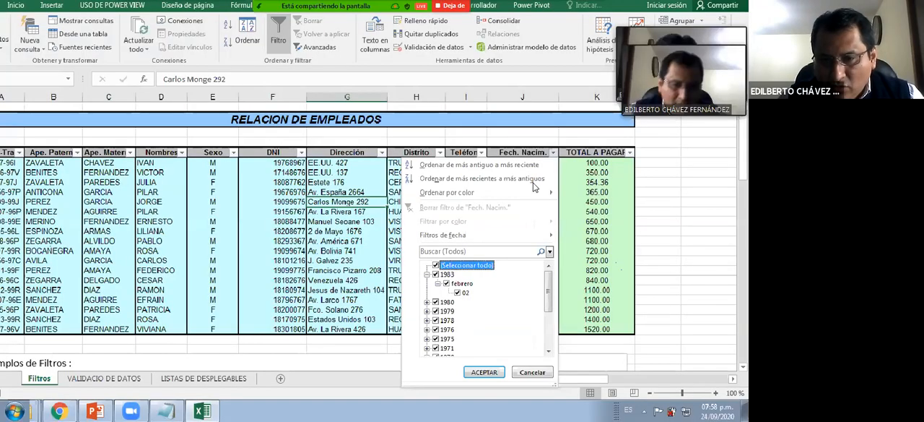
pyautogui.press('Escape')
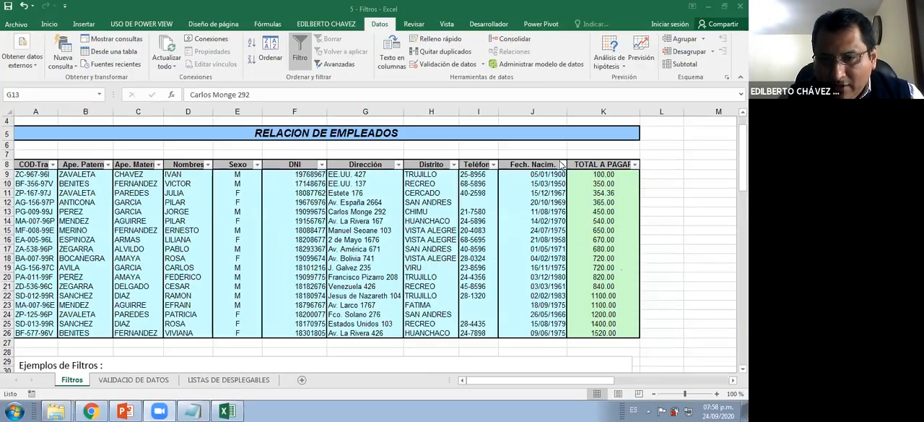
# Expand the years 1983, 1980 and 1979 in the Fech. Nacim. filter list, with 1979 opened down to the day in agosto
pyautogui.click(562, 164)
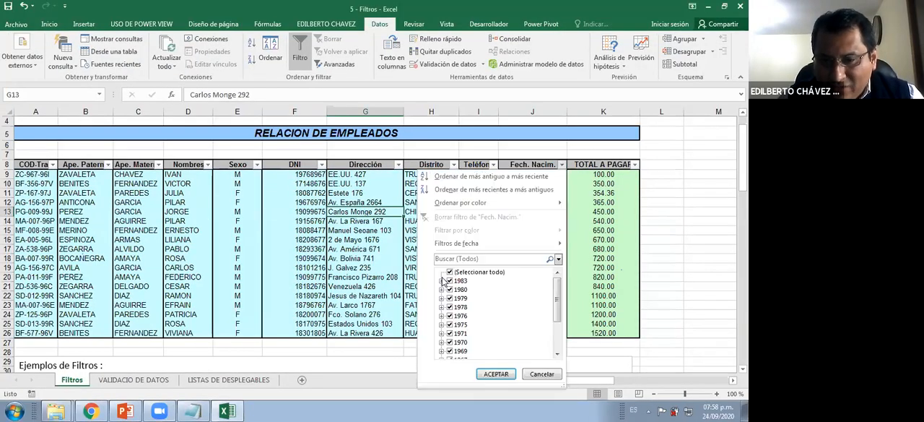
pyautogui.click(441, 280)
pyautogui.click(441, 298)
pyautogui.click(442, 316)
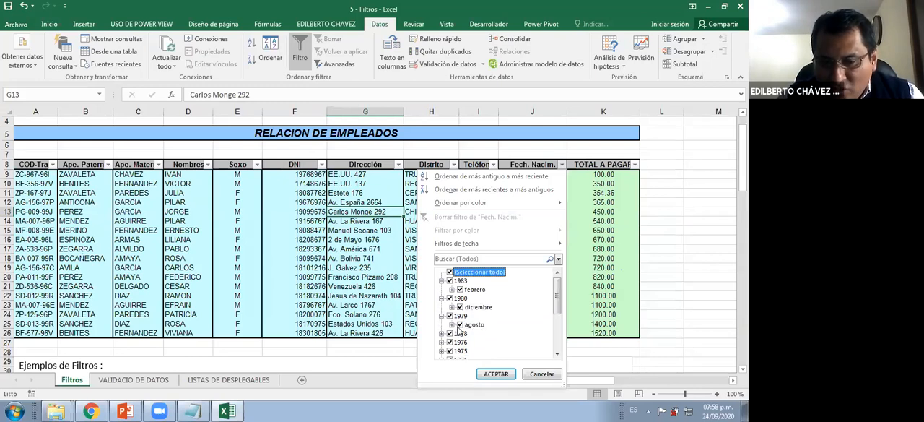
pyautogui.click(452, 324)
pyautogui.scroll(-1, 450, 328)
pyautogui.click(441, 325)
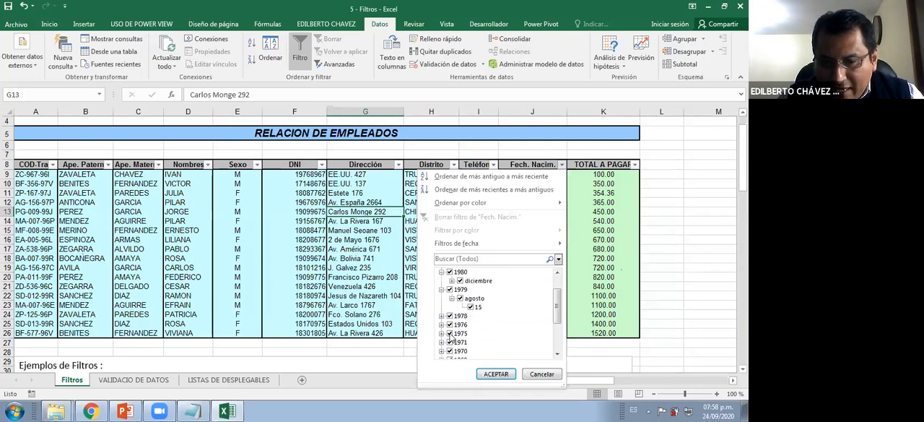
pyautogui.click(452, 333)
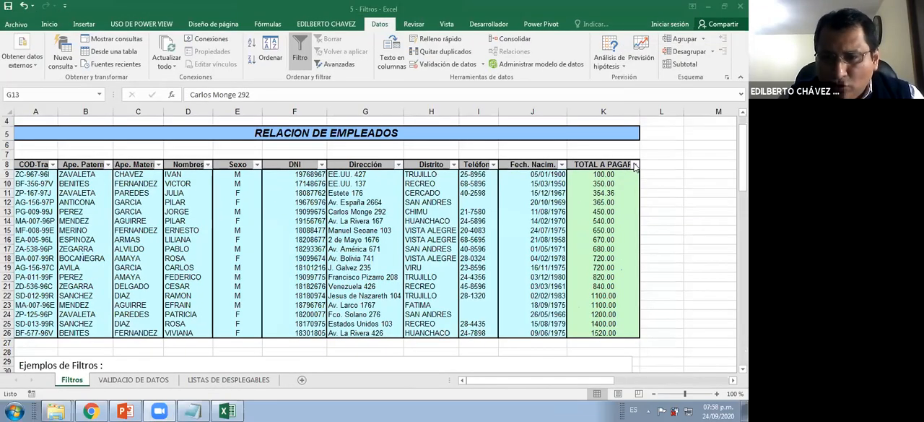
# Examine the number filter options of the TOTAL A PAGAR column and return to the employee table
pyautogui.click(635, 165)
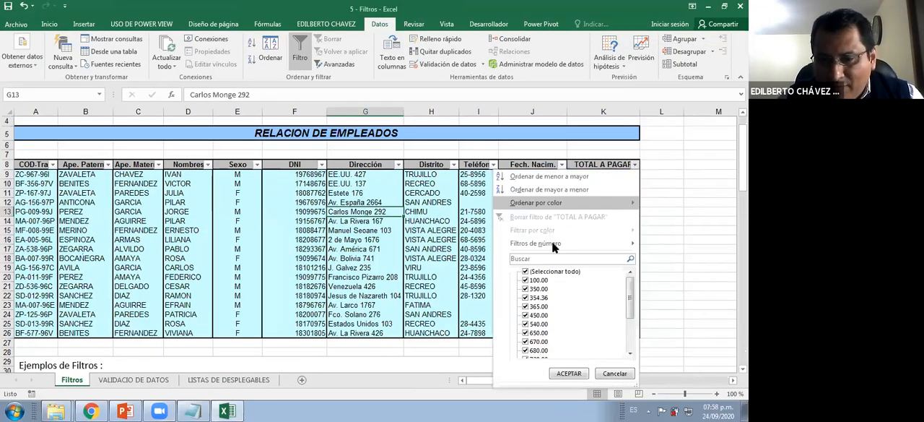
pyautogui.moveTo(553, 243)
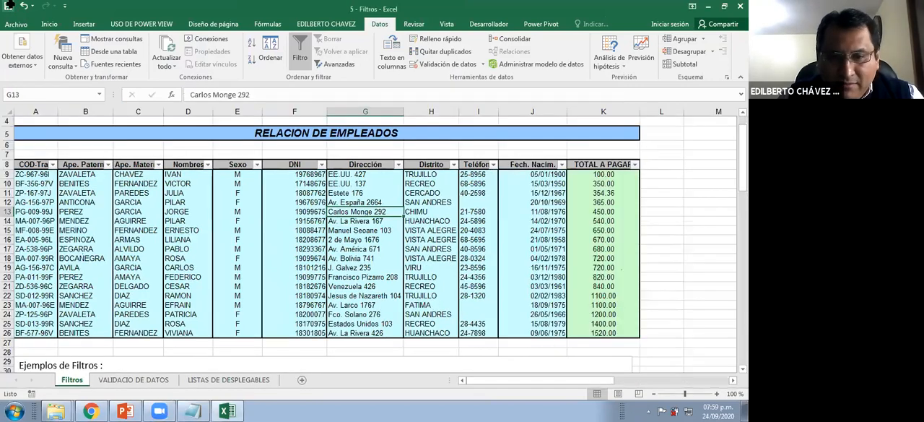
pyautogui.click(334, 228)
# Apply the Contabilidad number format with the S/ symbol to all the values in the TOTAL A PAGAR column
pyautogui.scroll(-1, 334, 228)
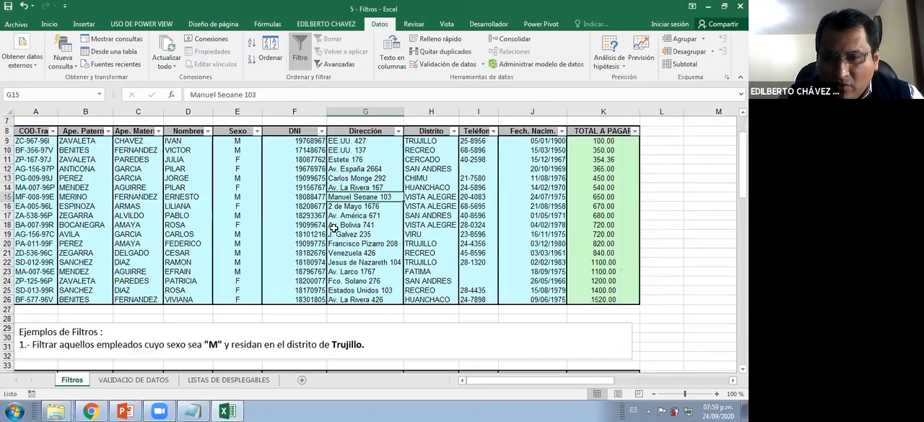
pyautogui.click(602, 142)
pyautogui.hotkey('ctrl', 'shift', 'Down')
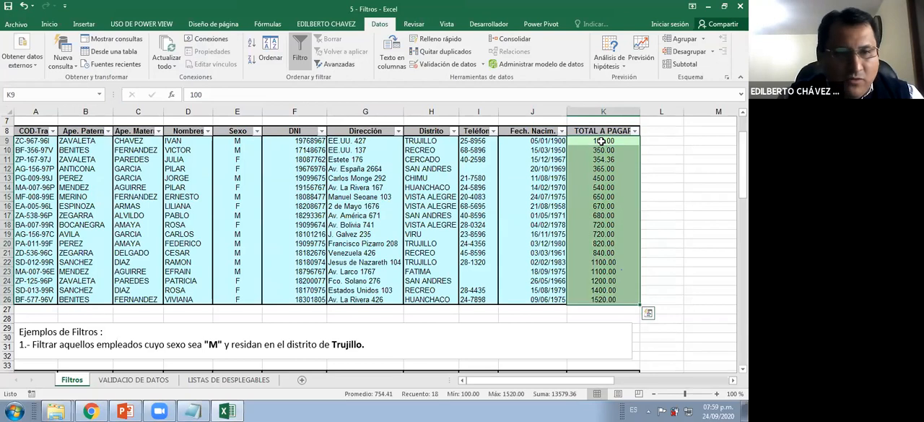
pyautogui.click(51, 23)
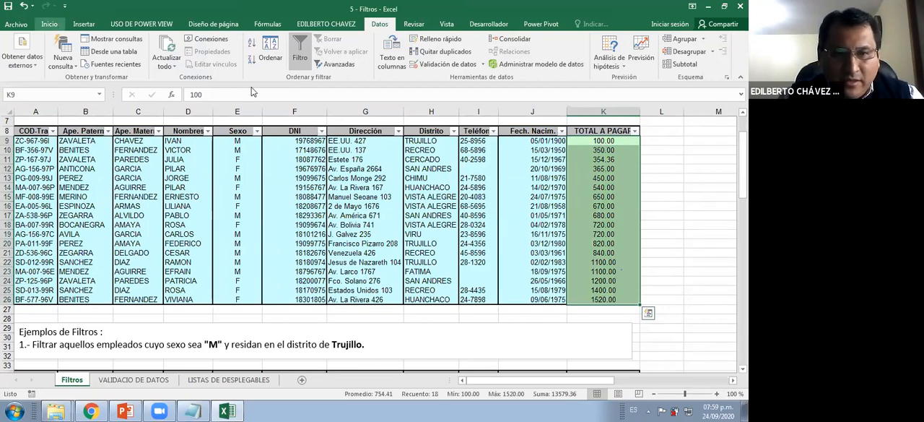
pyautogui.click(326, 60)
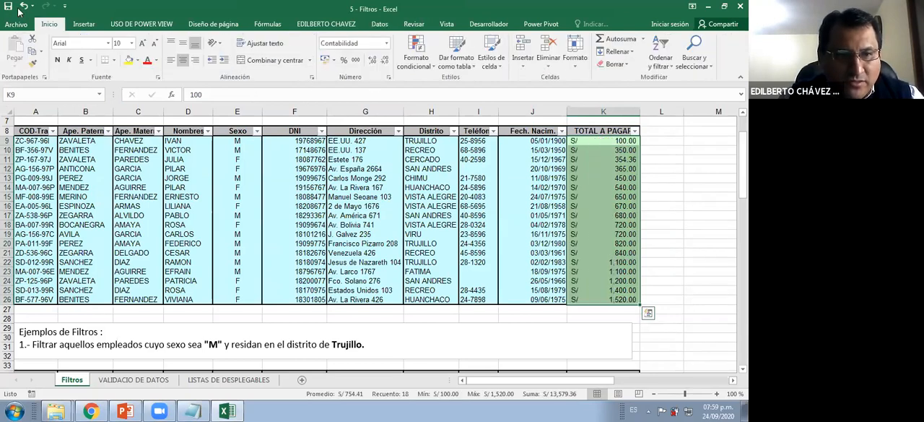
pyautogui.click(287, 264)
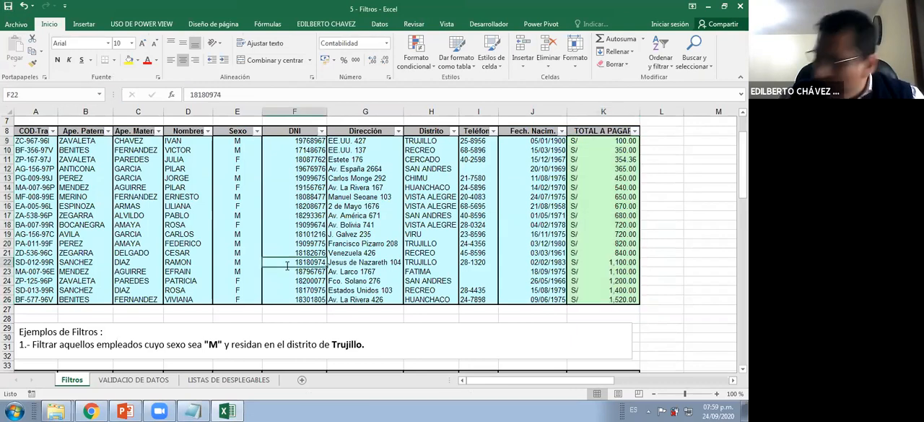
# Examine the filter exercises below the employee table, especially exercise 5 about the first and third letters of Ape. Paterno
pyautogui.scroll(-15, 287, 264)
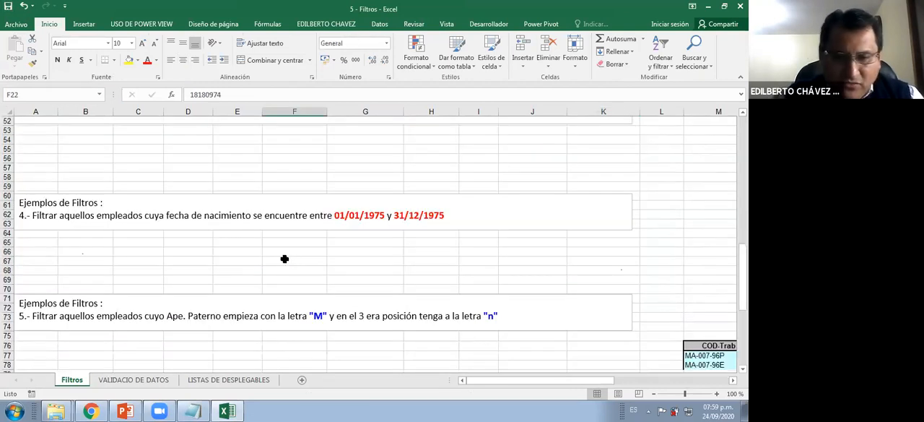
pyautogui.scroll(-1, 182, 285)
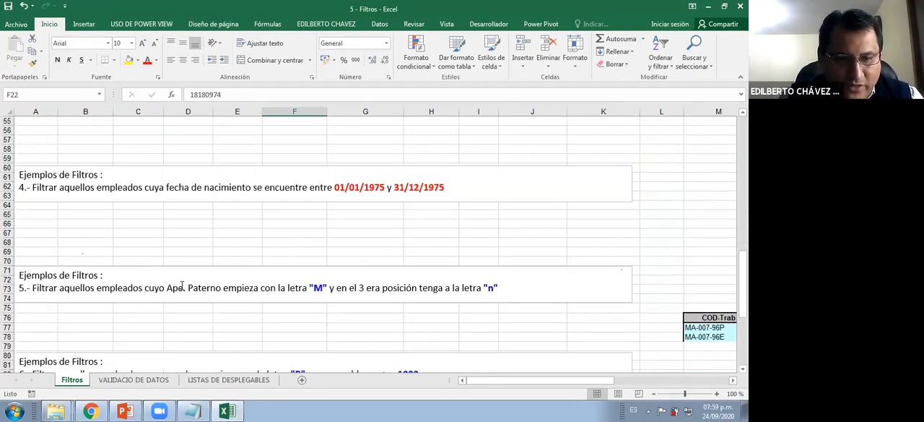
pyautogui.scroll(-1, 182, 285)
pyautogui.click(107, 288)
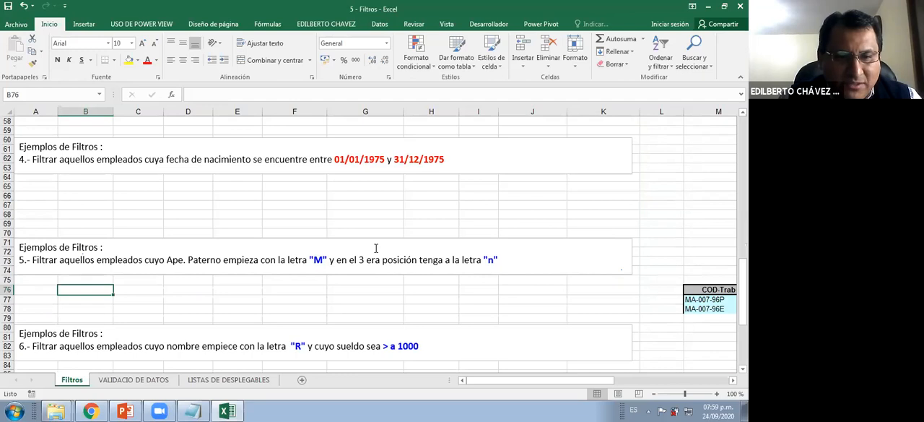
pyautogui.scroll(5, 345, 216)
pyautogui.scroll(10, 323, 226)
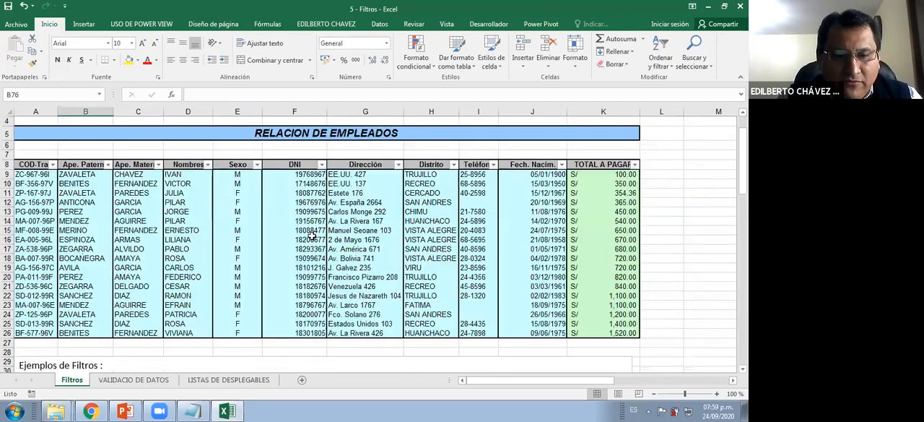
pyautogui.scroll(-8, 313, 231)
pyautogui.scroll(-12, 303, 227)
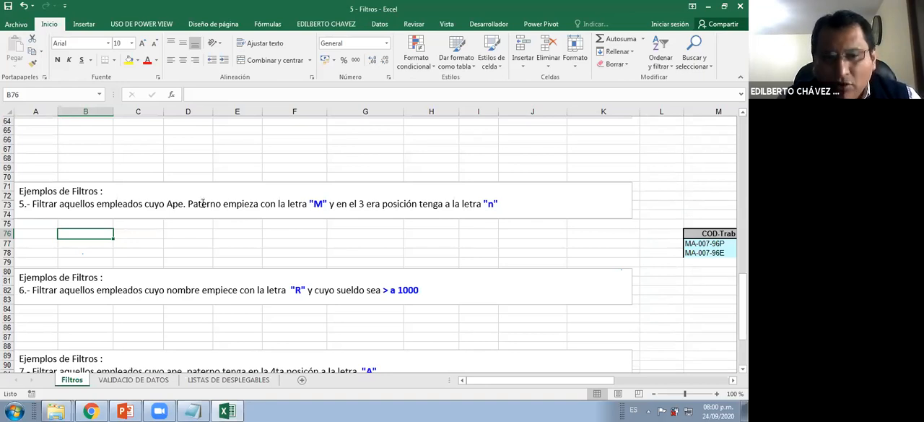
pyautogui.click(202, 204)
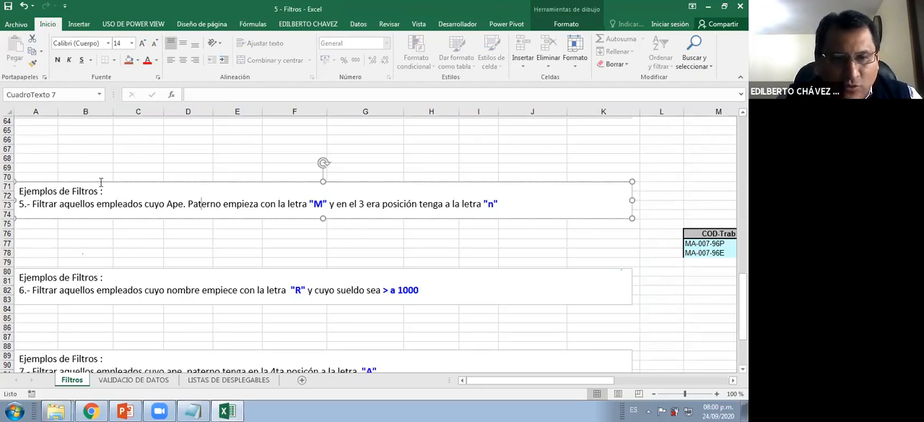
# Filter the Ape. Paterno column of the employee table with the text condition "comienza por" M?N*
pyautogui.scroll(1, 100, 181)
pyautogui.scroll(20, 110, 198)
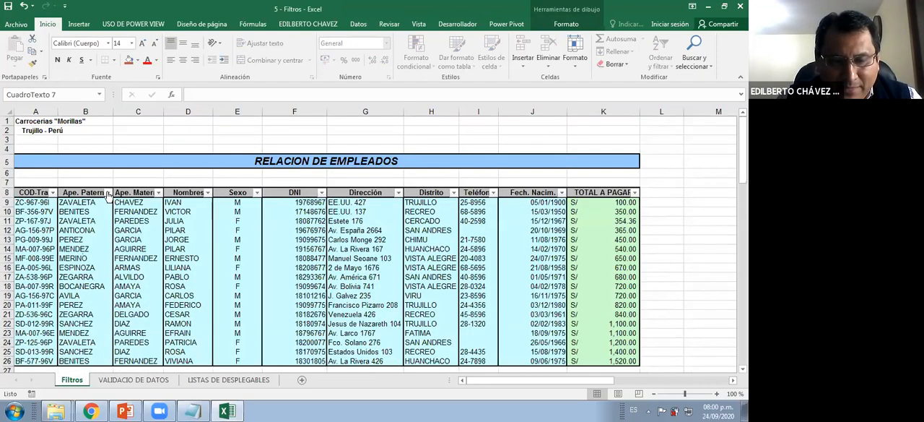
pyautogui.click(108, 192)
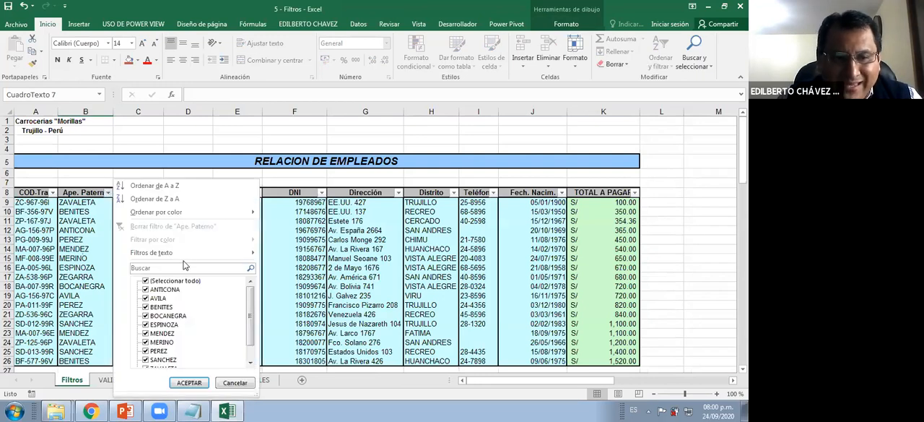
pyautogui.moveTo(190, 255)
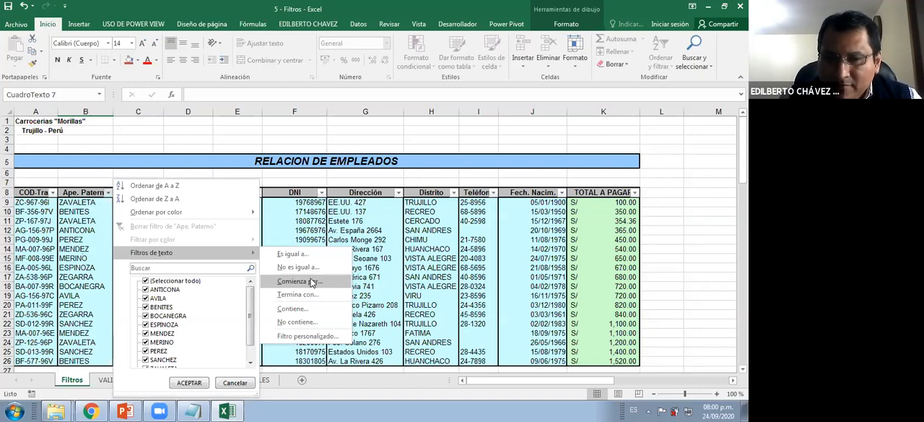
pyautogui.click(311, 282)
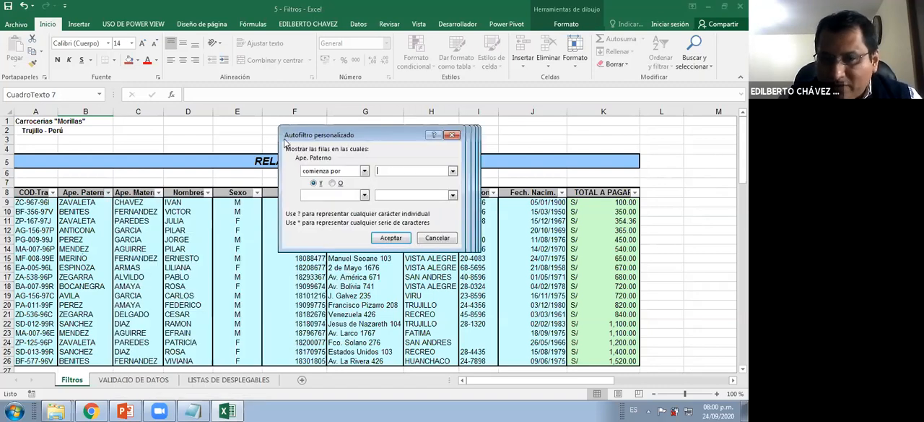
pyautogui.moveTo(287, 135); pyautogui.dragTo(223, 134)
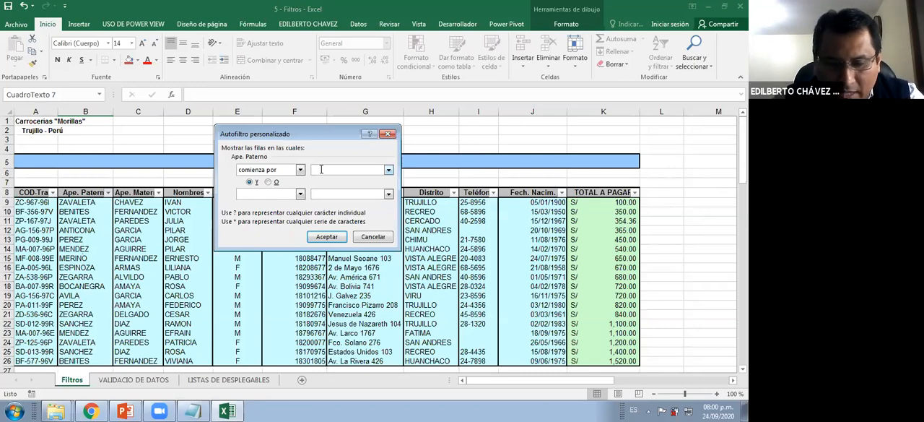
pyautogui.write('M')
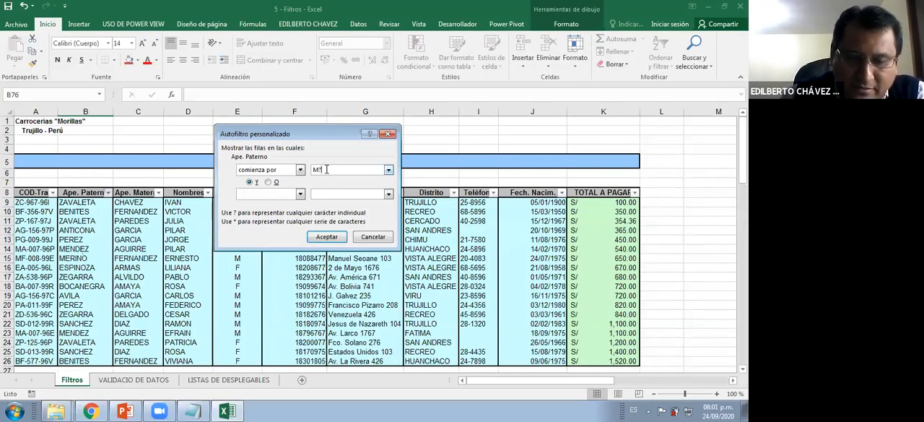
pyautogui.write('N')
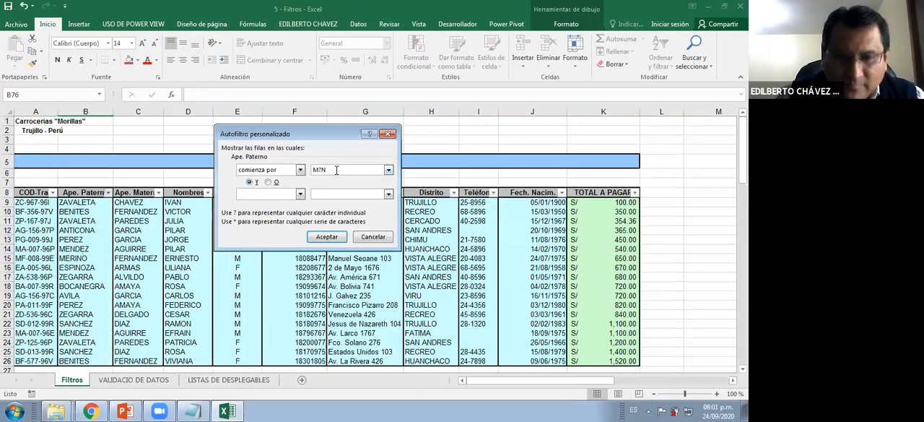
pyautogui.write('*')
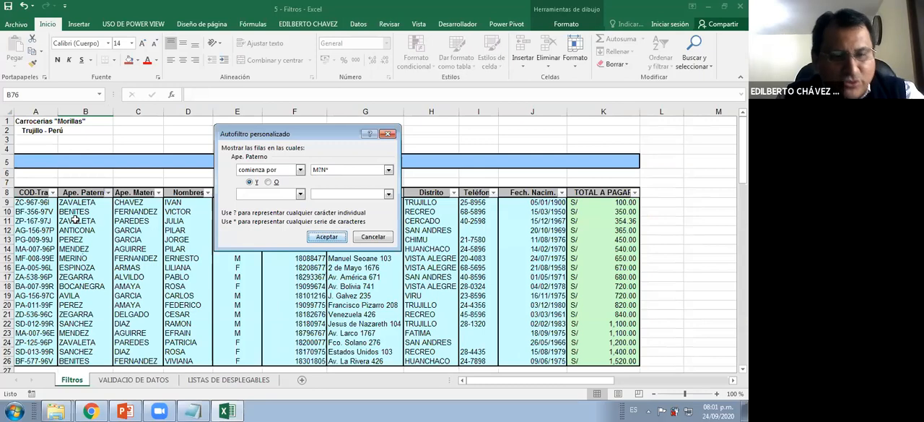
pyautogui.press('Return')
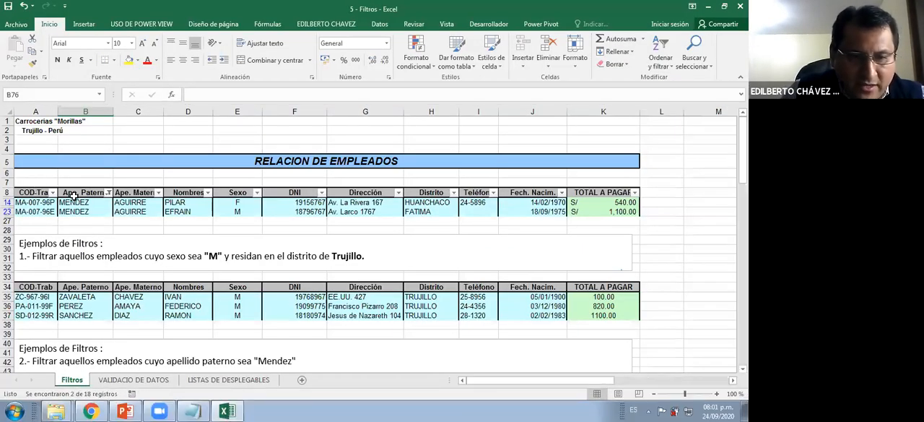
# Copy the filtered employee rows with their headers to cell A76, below exercise 5
pyautogui.moveTo(35, 193); pyautogui.dragTo(633, 211)
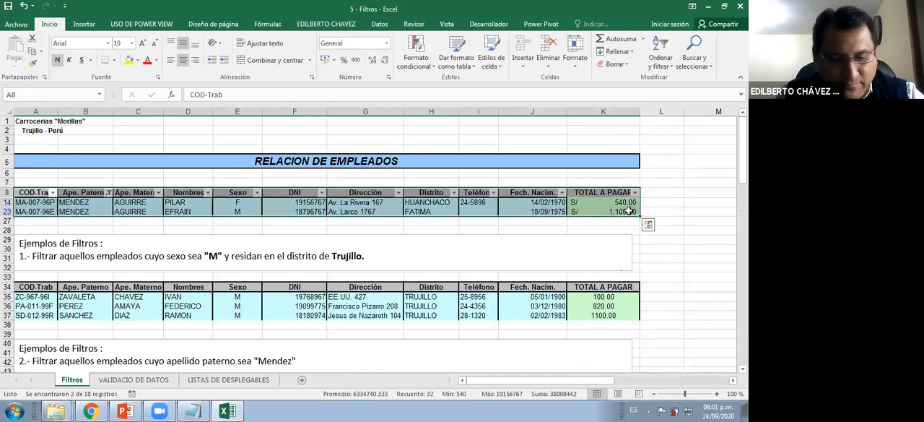
pyautogui.hotkey('ctrl', 'c')
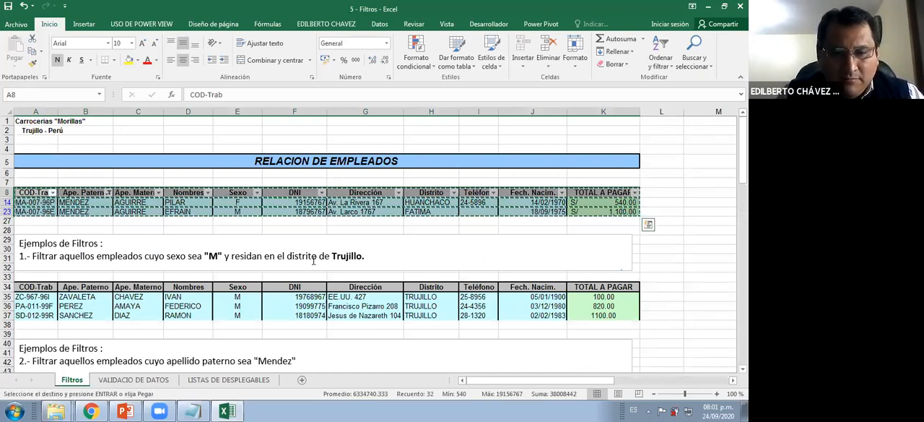
pyautogui.scroll(-20, 314, 261)
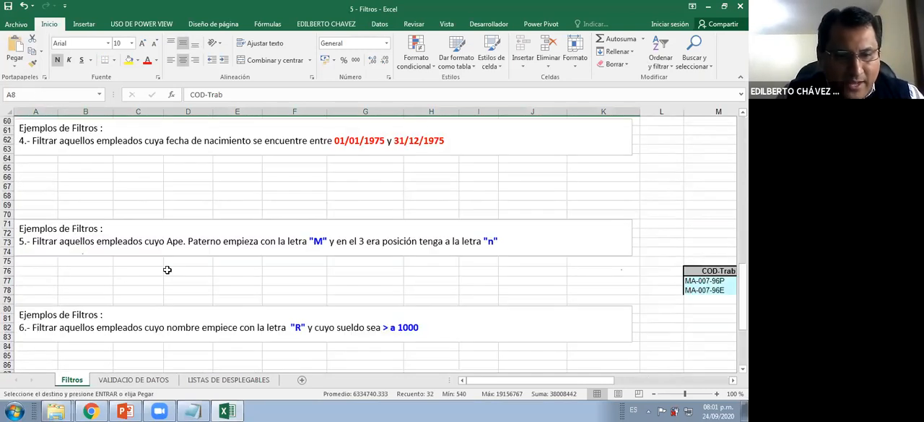
pyautogui.click(59, 271)
pyautogui.press('Return')
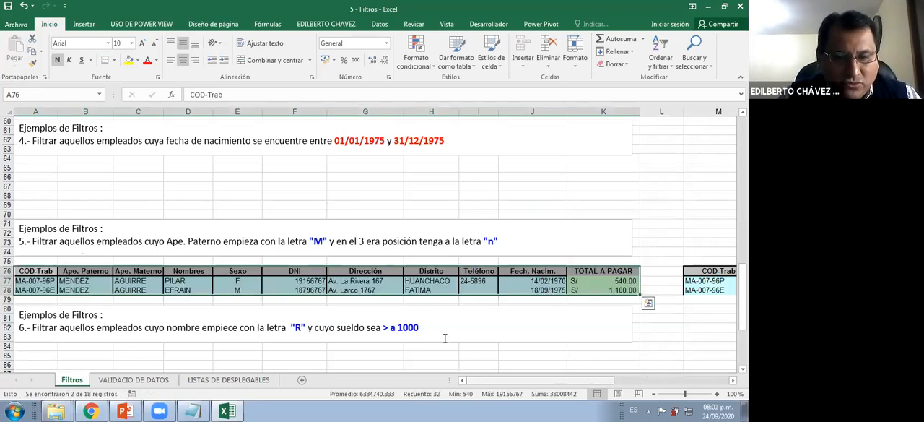
# Clear the contents and formatting of the old result table in A94:K100 below exercise 7
pyautogui.scroll(-2, 389, 312)
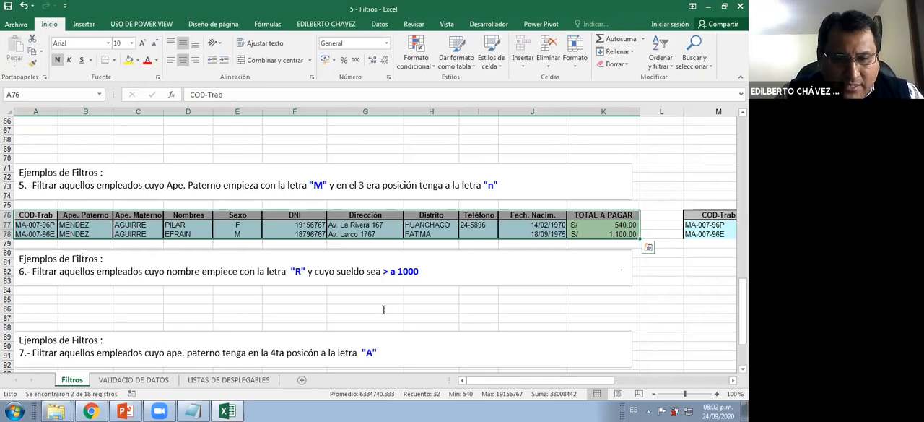
pyautogui.scroll(-4, 384, 309)
pyautogui.click(52, 273)
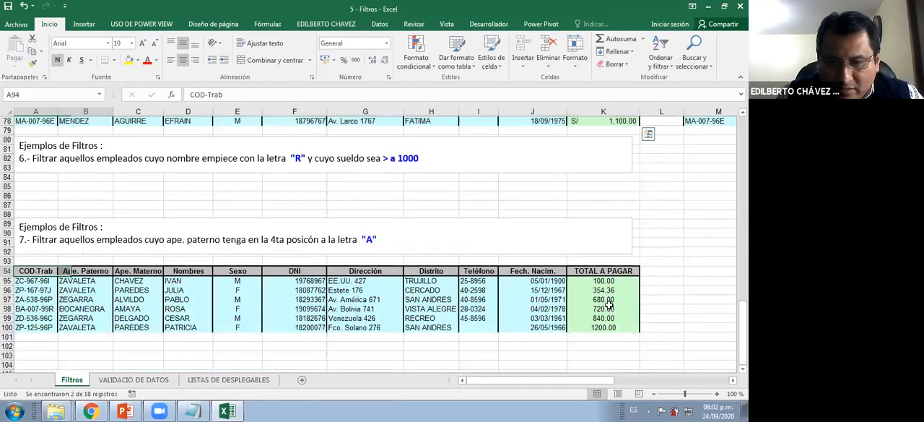
pyautogui.keyDown('shift'); pyautogui.click(623, 327); pyautogui.keyUp('shift')
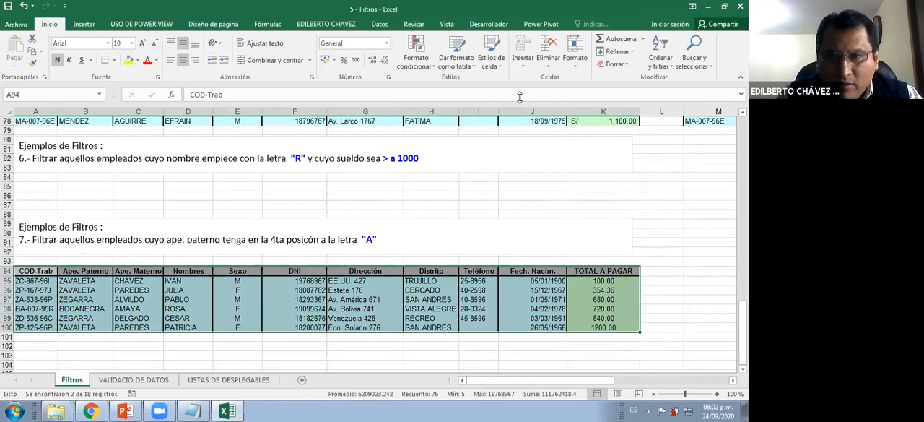
pyautogui.click(609, 78)
# Review the wording of exercise 7 and clear the active filter from the employee table
pyautogui.click(225, 240)
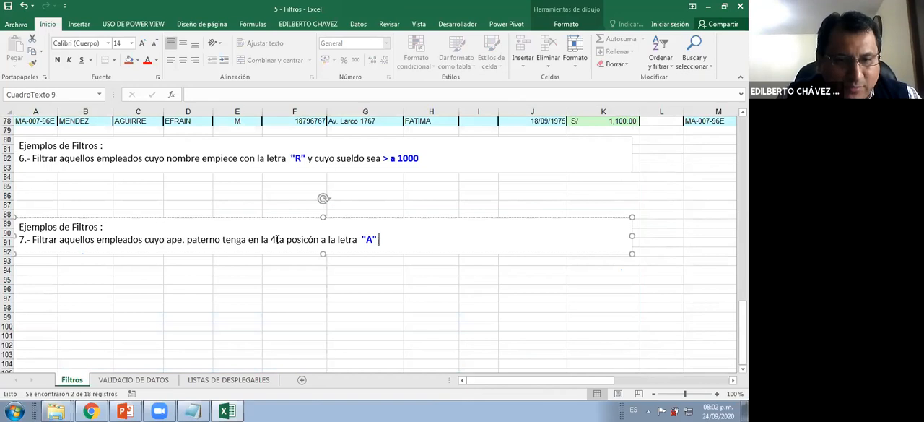
pyautogui.scroll(2, 243, 250)
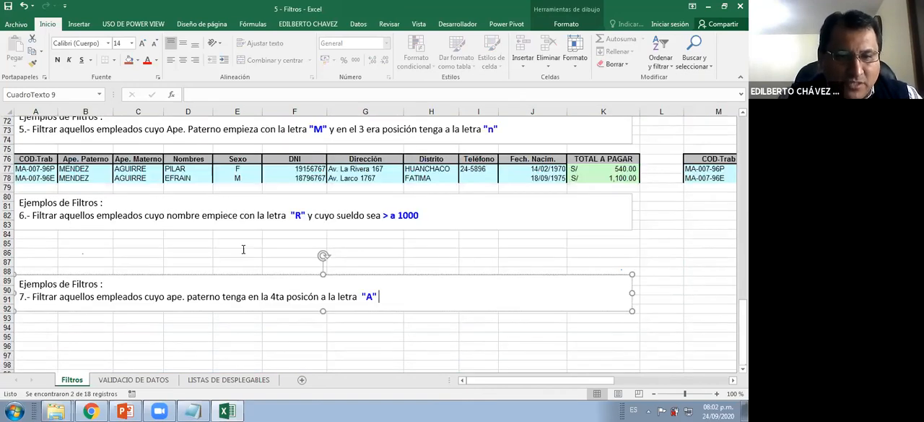
pyautogui.scroll(20, 243, 250)
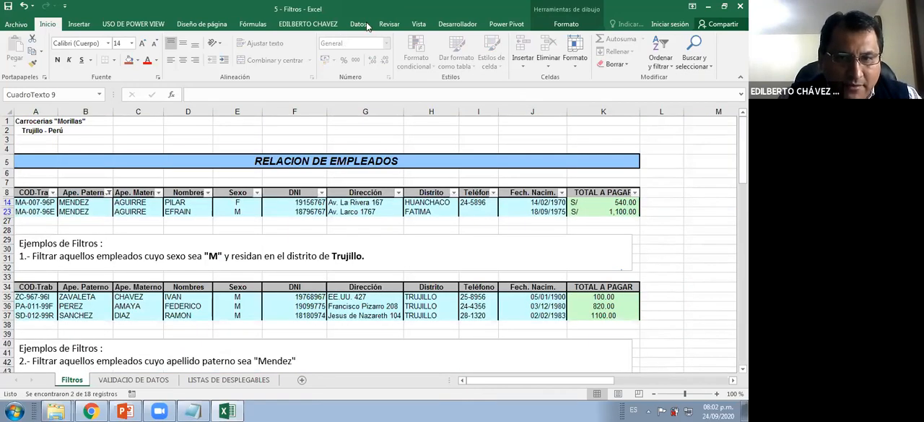
pyautogui.click(330, 40)
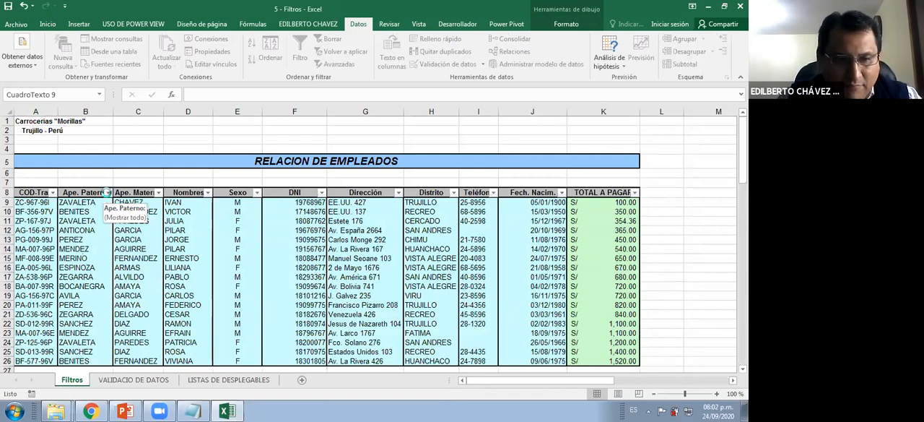
# Filter the Ape. Paterno column with the text condition "comienza por" ???A* to match the letter A in fourth position
pyautogui.click(106, 192)
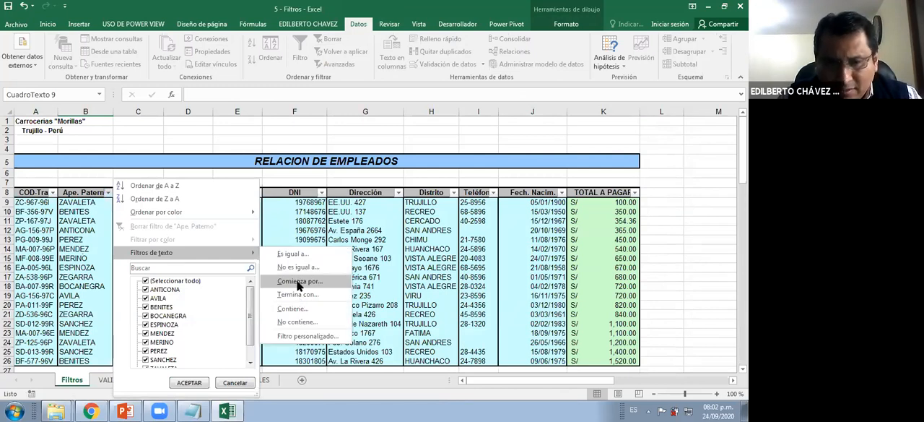
pyautogui.click(299, 283)
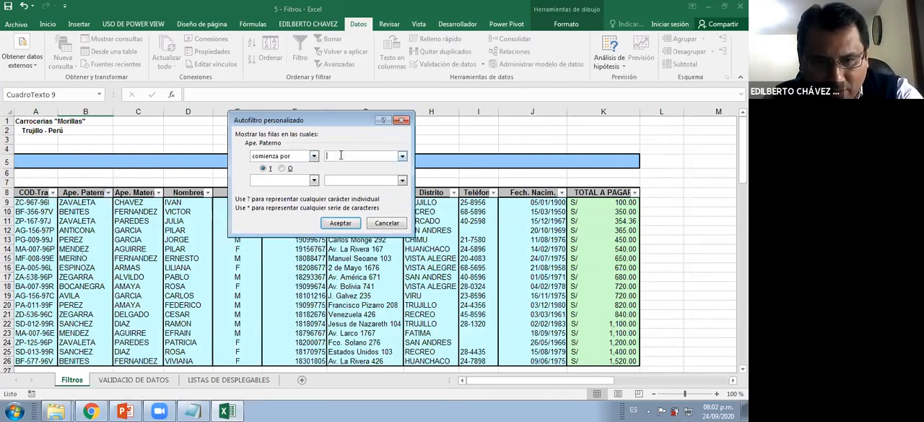
pyautogui.write('???A*')
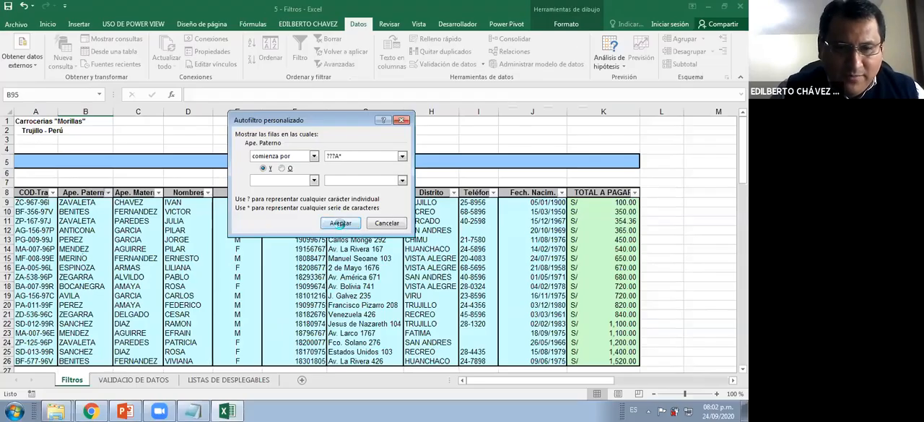
pyautogui.click(340, 223)
pyautogui.click(72, 221)
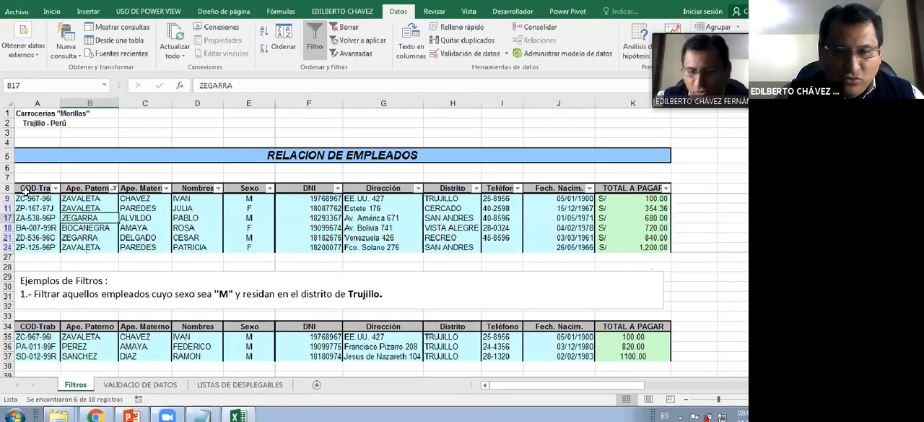
# Copy the filtered employee rows with their headers to cell A94, below exercise 7
pyautogui.moveTo(26, 192); pyautogui.dragTo(626, 251)
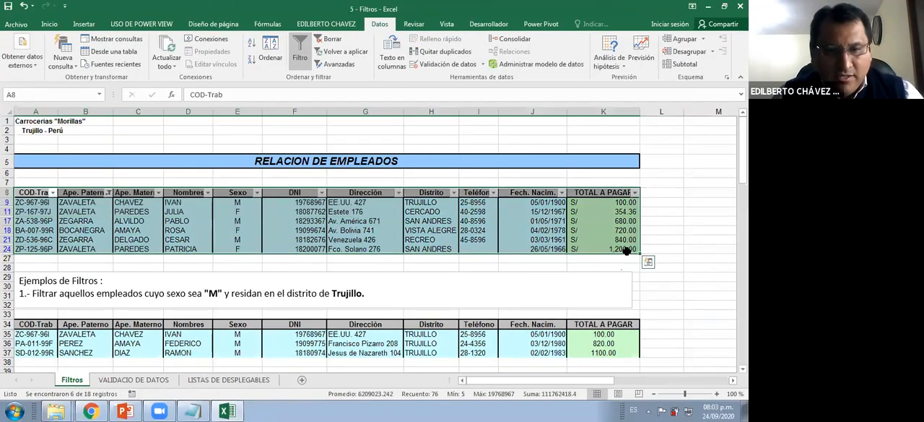
pyautogui.hotkey('ctrl', 'c')
pyautogui.scroll(-1, 322, 264)
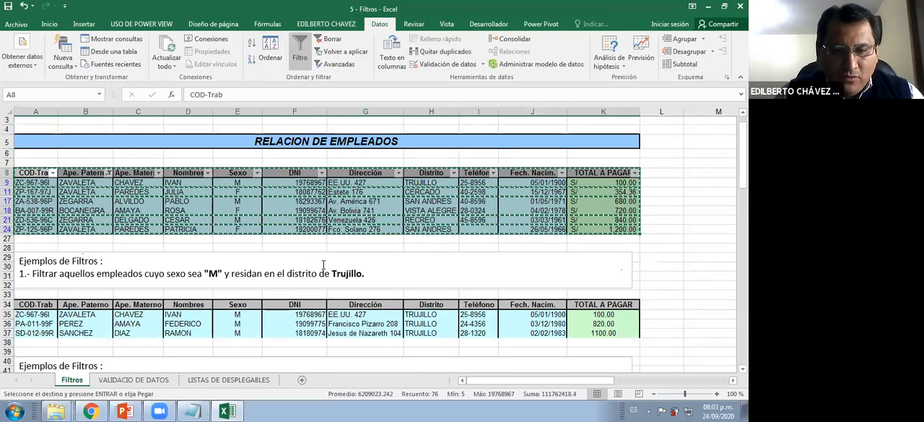
pyautogui.scroll(-20, 117, 298)
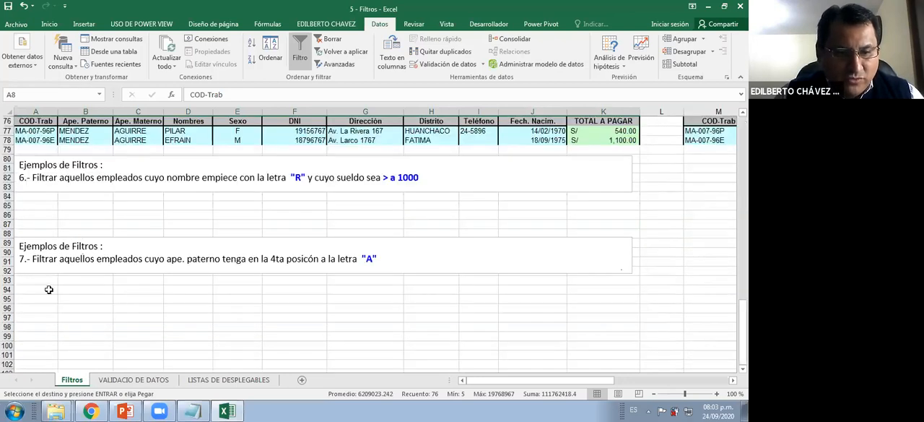
pyautogui.click(49, 289)
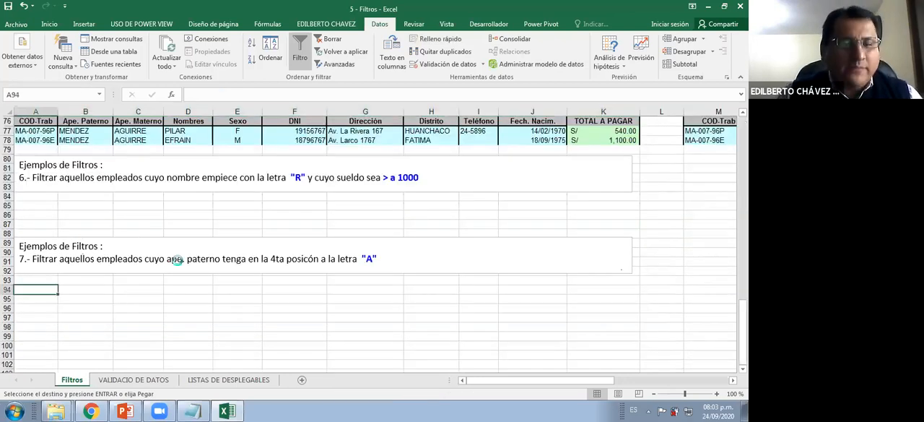
pyautogui.press('Return')
# Clear the active Ape. Paterno filter from the employee table
pyautogui.scroll(2, 190, 205)
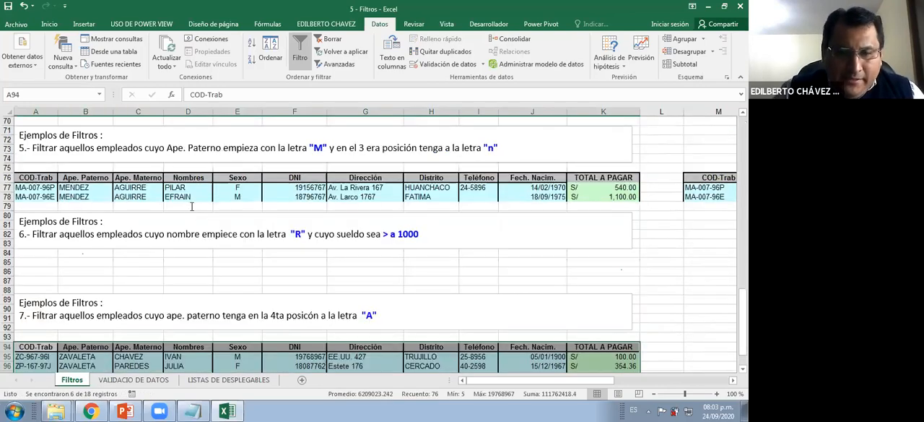
pyautogui.scroll(3, 191, 207)
pyautogui.scroll(10, 198, 219)
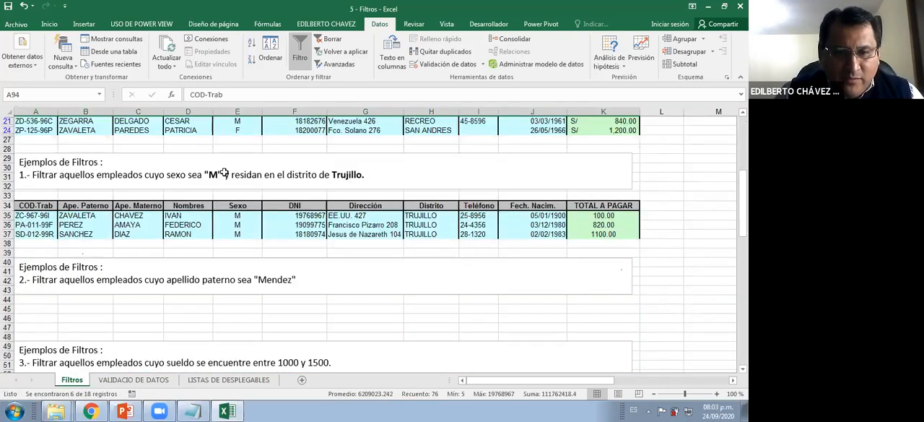
pyautogui.scroll(5, 224, 174)
pyautogui.scroll(2, 393, 184)
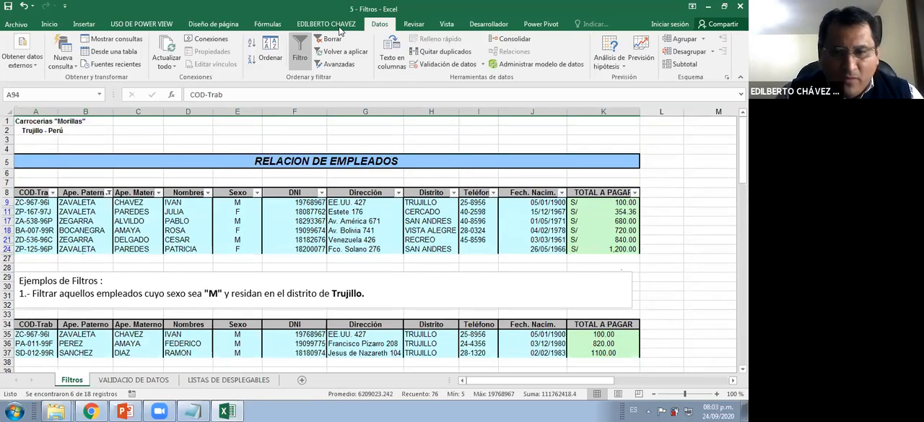
pyautogui.hotkey('ctrl', 'z')
# Review exercise 3 and copy the TOTAL A PAGAR header from K8 into cells M9 and N9 as criteria headers
pyautogui.scroll(-11, 412, 224)
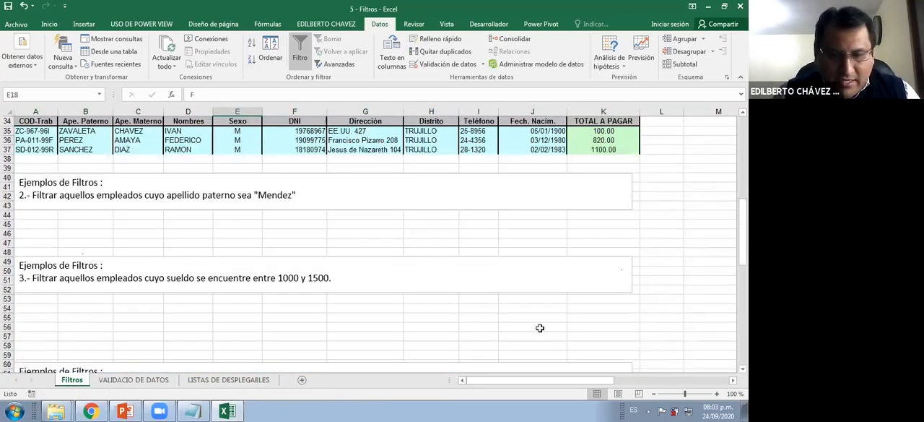
pyautogui.moveTo(548, 380); pyautogui.dragTo(302, 377)
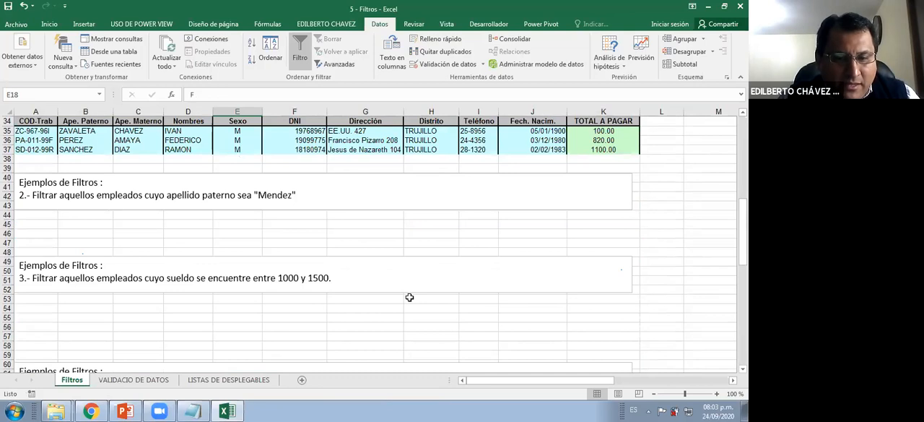
pyautogui.scroll(5, 410, 298)
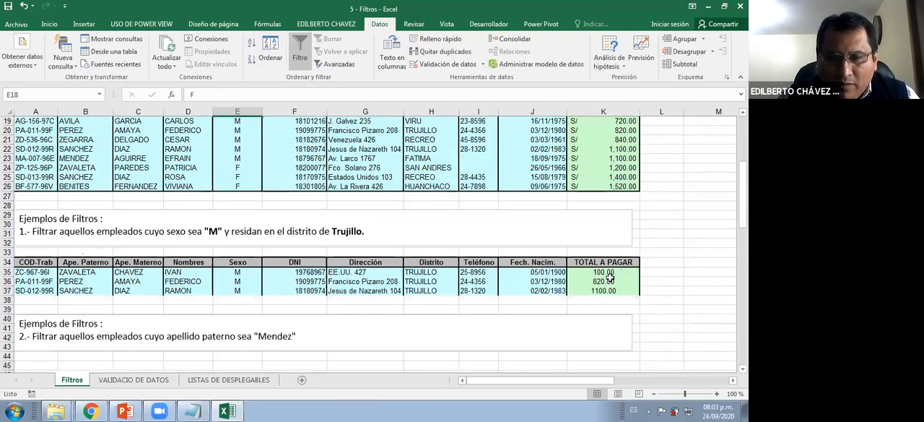
pyautogui.hscroll(1, 553, 218)
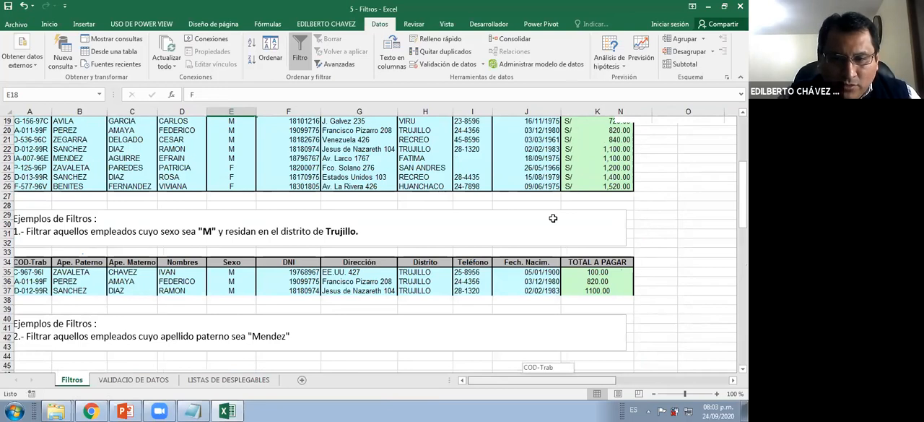
pyautogui.scroll(6, 457, 193)
pyautogui.click(460, 192)
pyautogui.hotkey('ctrl', 'c')
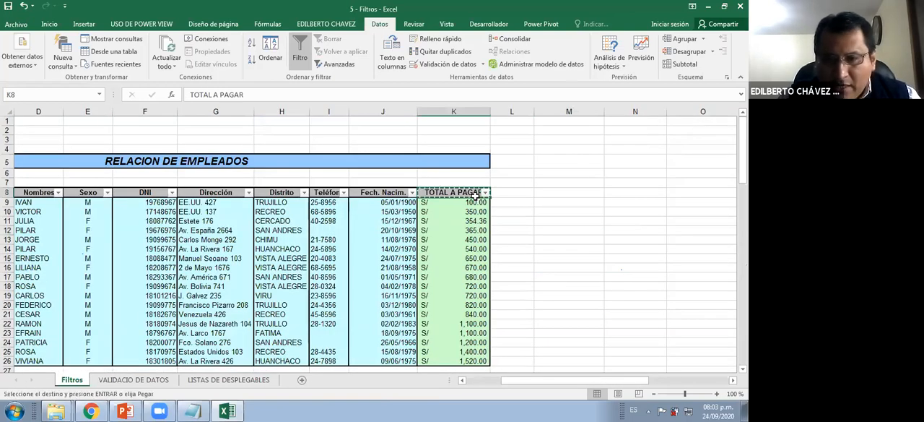
pyautogui.click(558, 204)
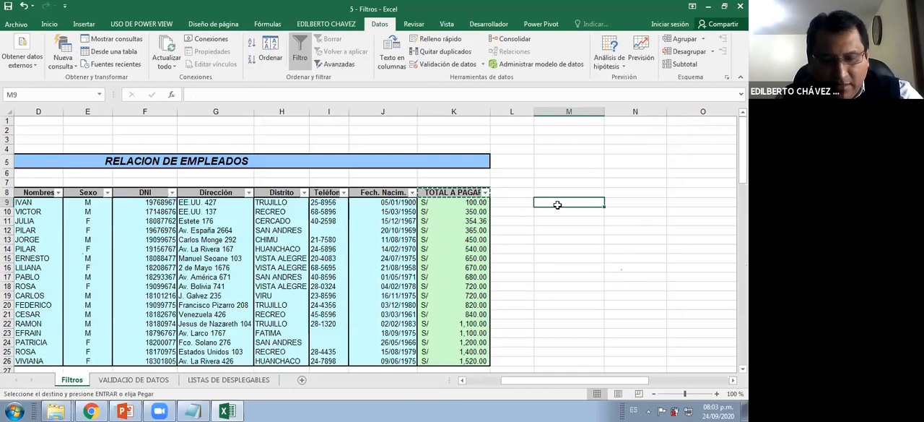
pyautogui.press('Return')
pyautogui.hotkey('ctrl', 'c')
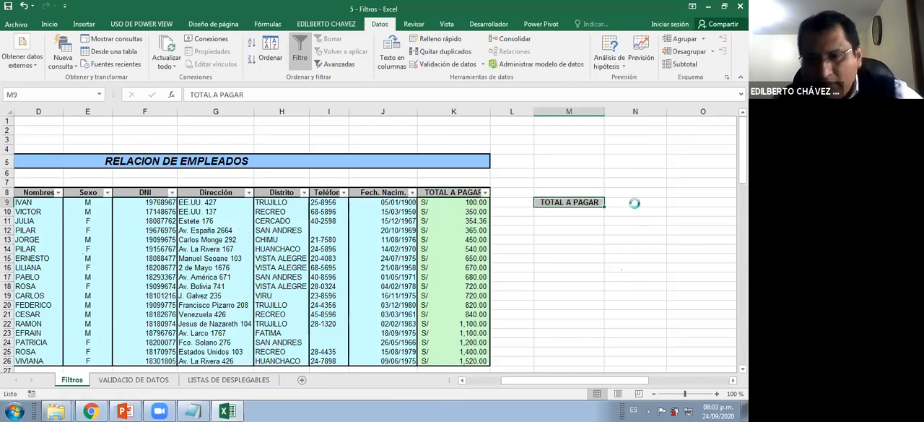
pyautogui.click(636, 202)
pyautogui.press('Return')
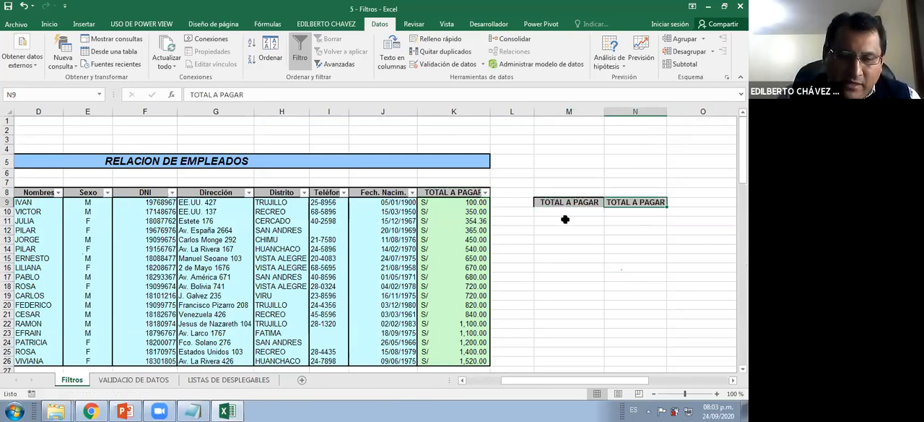
# Review the number filter conditions available for the TOTAL A PAGAR column
pyautogui.click(565, 218)
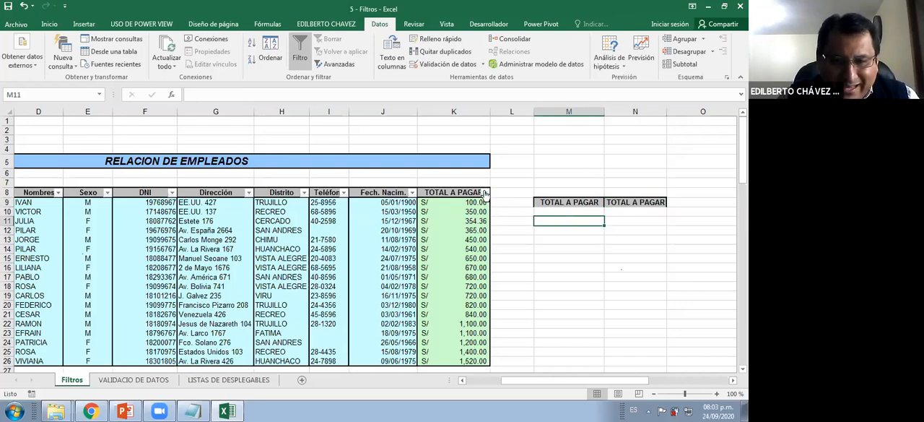
pyautogui.click(485, 192)
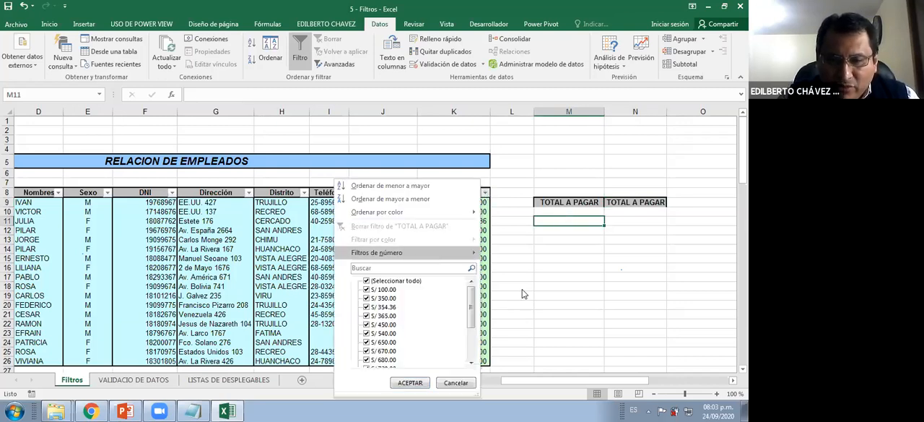
pyautogui.moveTo(435, 260)
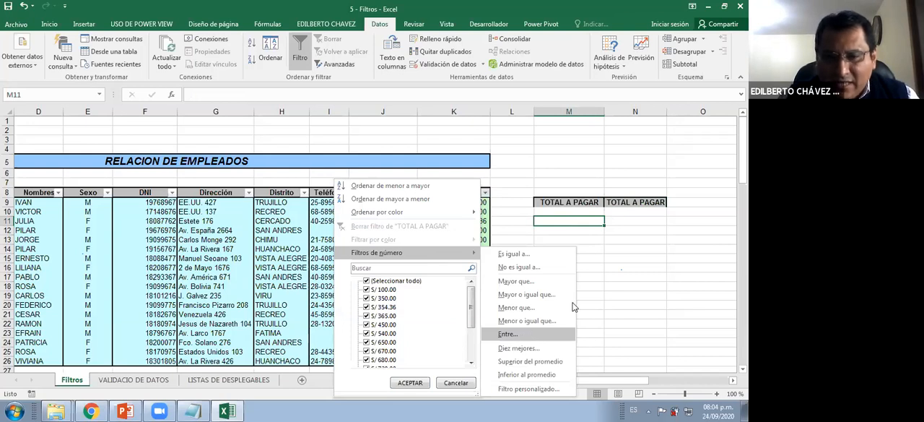
pyautogui.click(562, 212)
# Enter the criteria >=1000 in M10 and <=1500 in N10 under the copied TOTAL A PAGAR headers
pyautogui.click(562, 212)
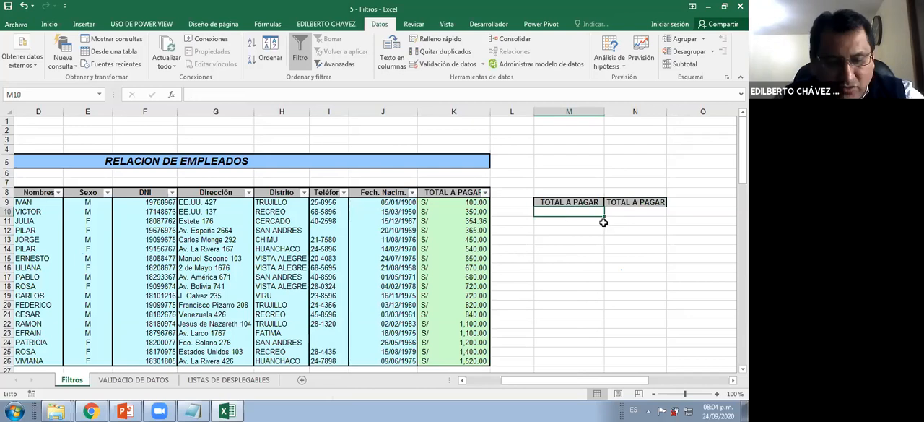
pyautogui.write('>=1000')
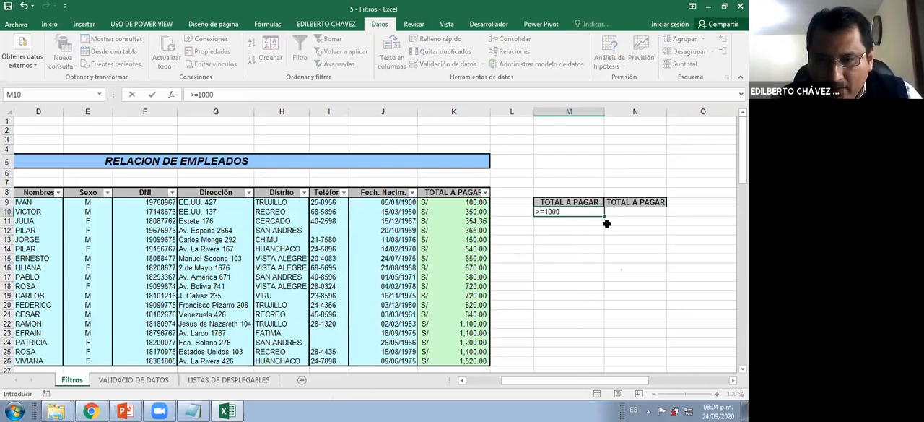
pyautogui.press('Tab')
pyautogui.write('<=1500')
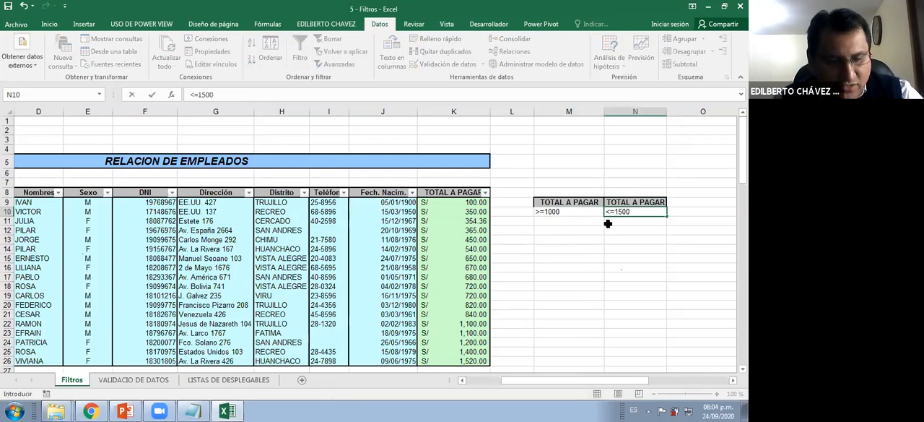
pyautogui.press('Return')
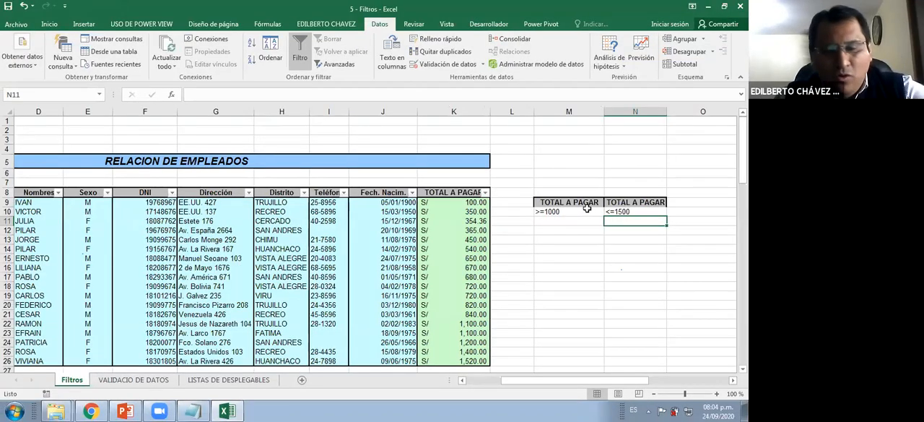
pyautogui.moveTo(532, 191)
pyautogui.mouseDown()
pyautogui.moveTo(684, 225)
pyautogui.moveTo(532, 238)
pyautogui.mouseUp()
pyautogui.moveTo(602, 242)
pyautogui.mouseDown()
pyautogui.moveTo(611, 302)
pyautogui.moveTo(571, 307)
pyautogui.mouseUp()
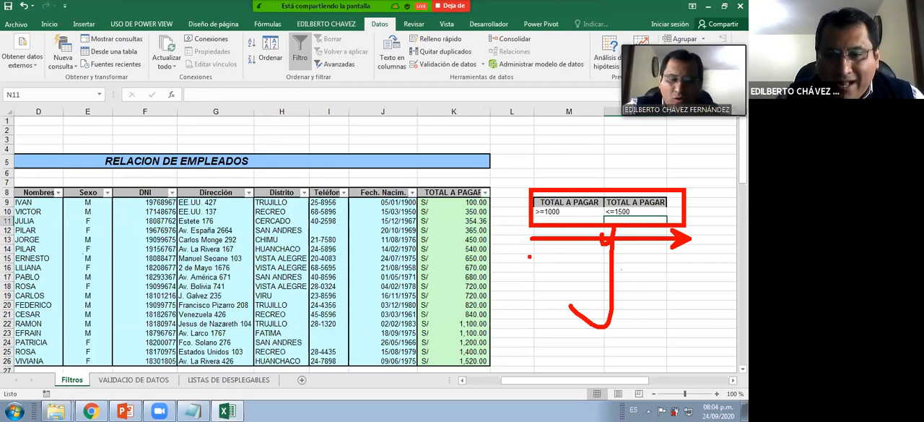
pyautogui.moveTo(523, 251); pyautogui.dragTo(539, 307)
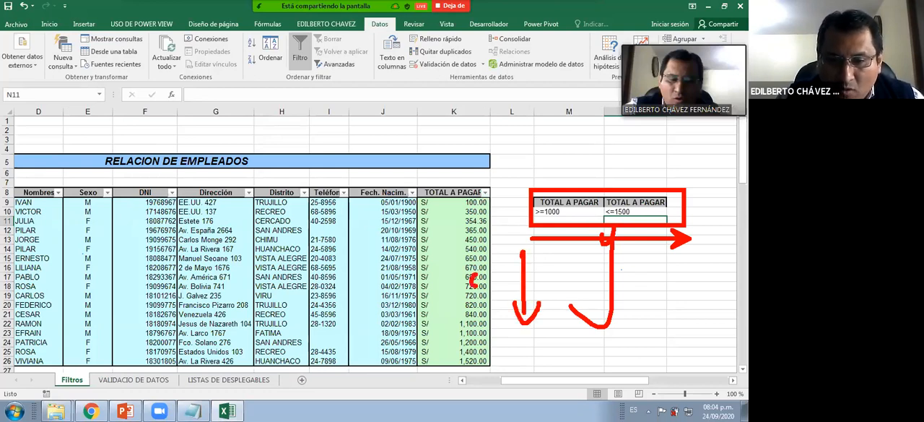
pyautogui.moveTo(477, 282); pyautogui.dragTo(478, 286)
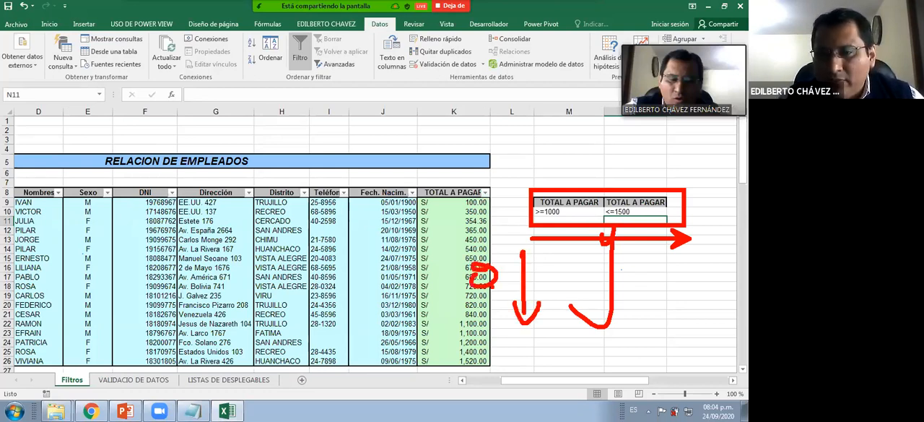
pyautogui.click(634, 211)
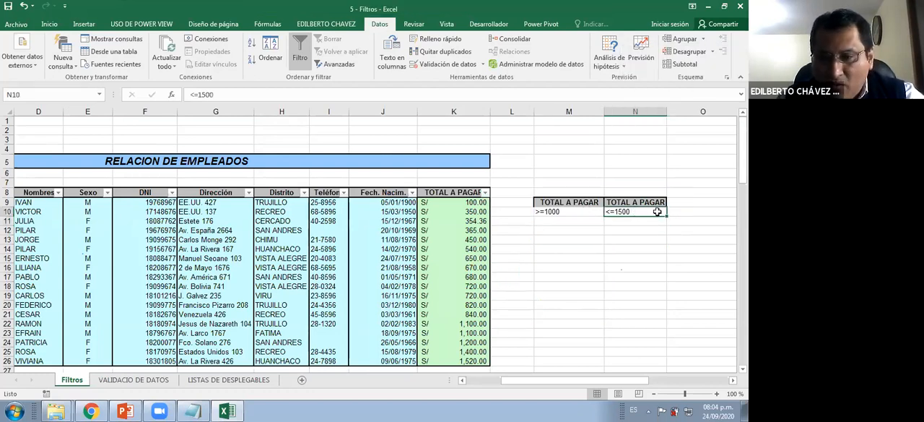
pyautogui.keyDown('ctrl'); pyautogui.click(683, 213); pyautogui.keyUp('ctrl')
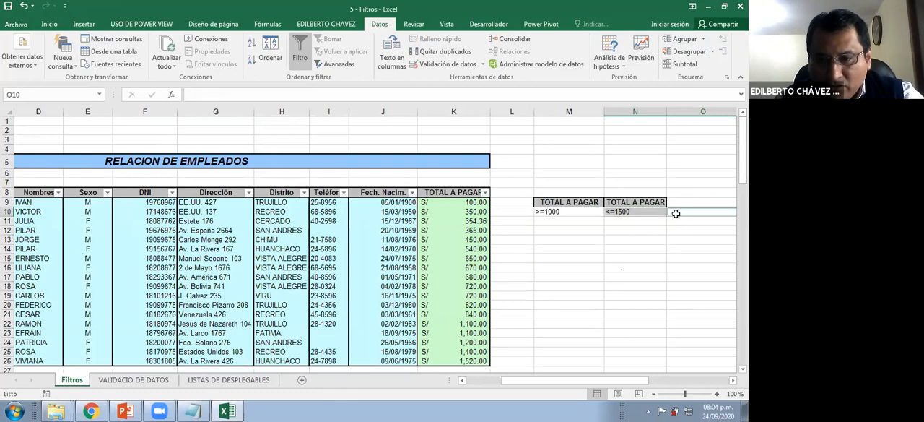
pyautogui.hotkey('ctrl', 'space')
pyautogui.keyDown('ctrl'); pyautogui.click(504, 163); pyautogui.keyUp('ctrl')
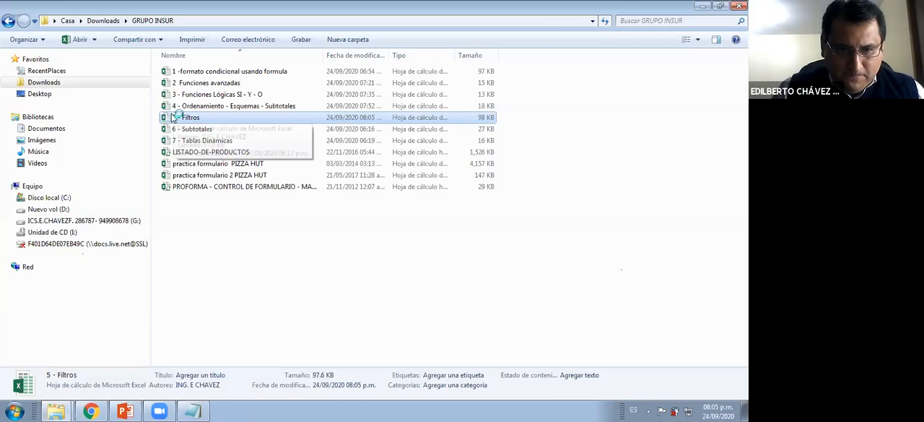
# Reopen the 5 - Filtros workbook from the GRUPO INSUR folder and select criteria cell N10
pyautogui.doubleClick(176, 117)
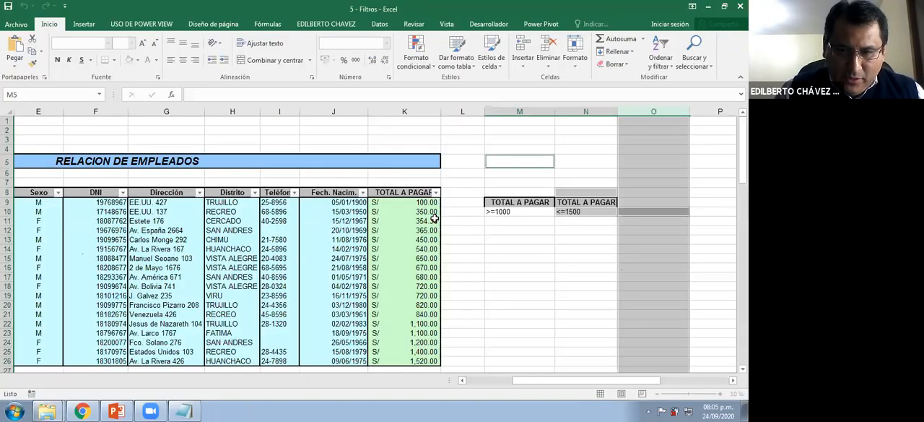
pyautogui.click(572, 213)
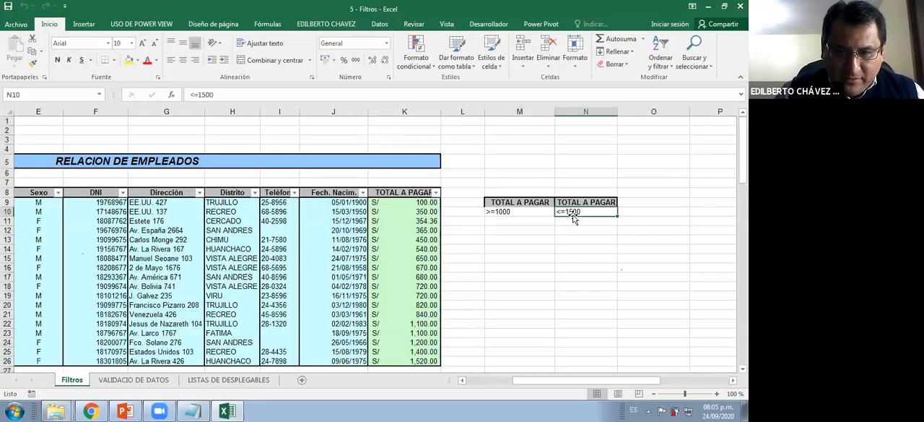
pyautogui.moveTo(573, 217); pyautogui.dragTo(498, 224)
pyautogui.moveTo(494, 270); pyautogui.dragTo(589, 211)
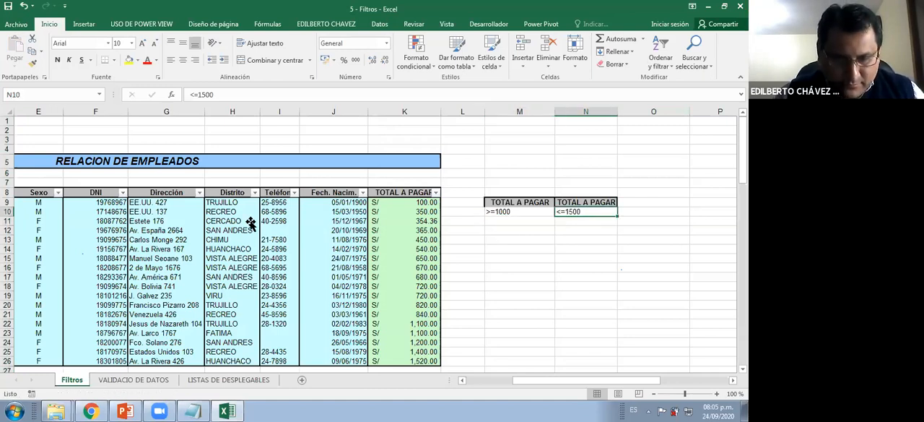
# Select the named range EMPLEADOS covering the employee table
pyautogui.click(193, 259)
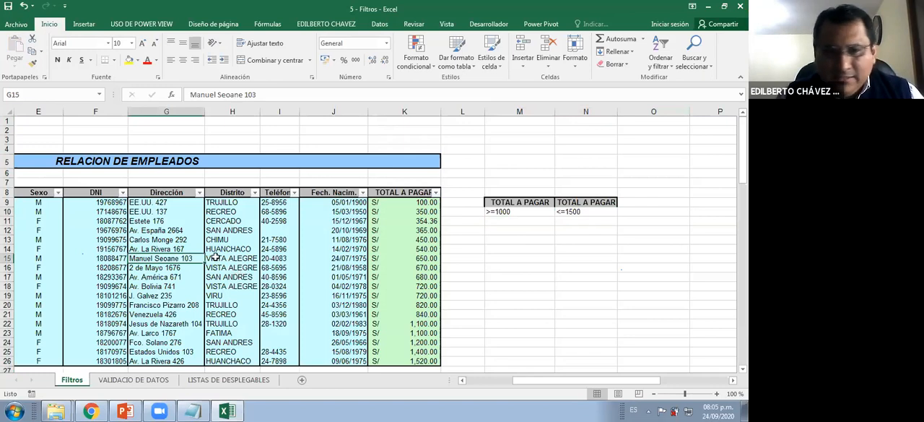
pyautogui.click(99, 94)
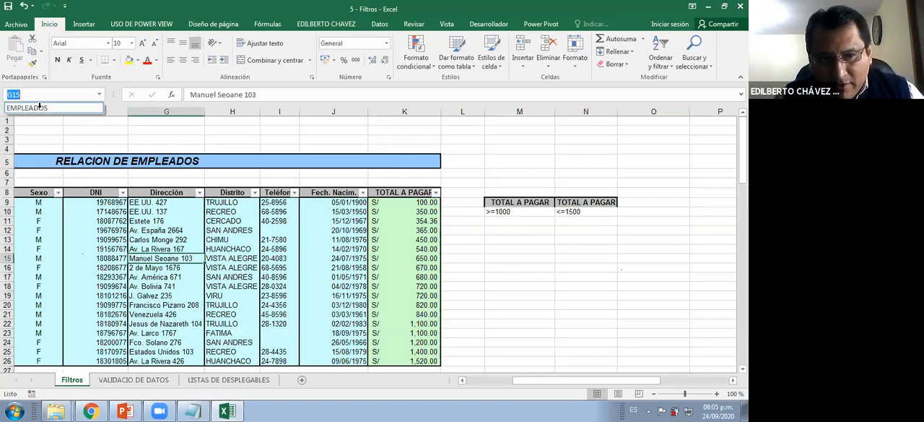
pyautogui.click(40, 107)
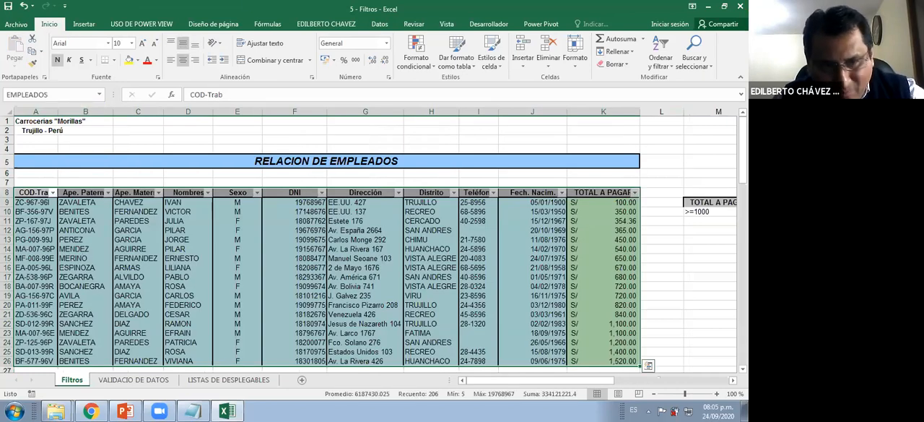
pyautogui.moveTo(24, 184); pyautogui.dragTo(741, 210)
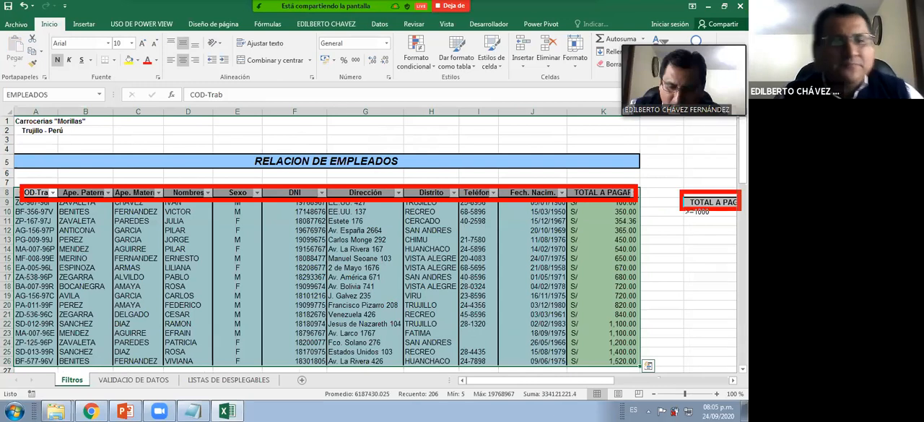
pyautogui.press('Escape')
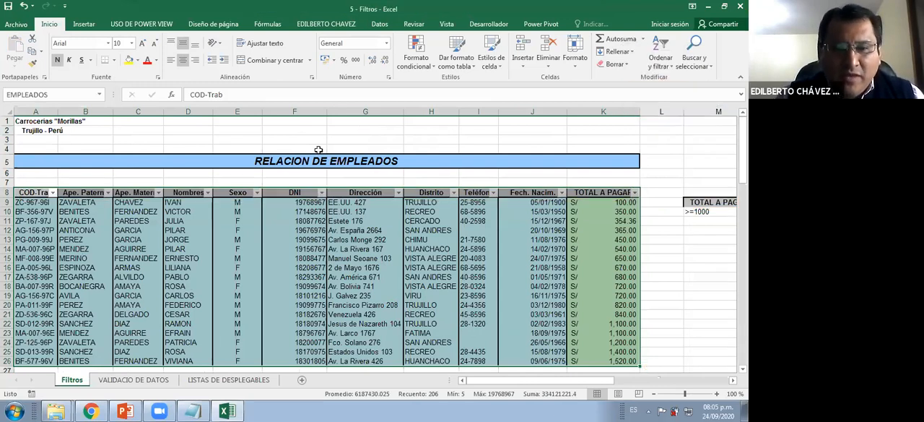
# Start an advanced filter from a cell inside the employee table and choose to copy the results to another location
pyautogui.click(188, 286)
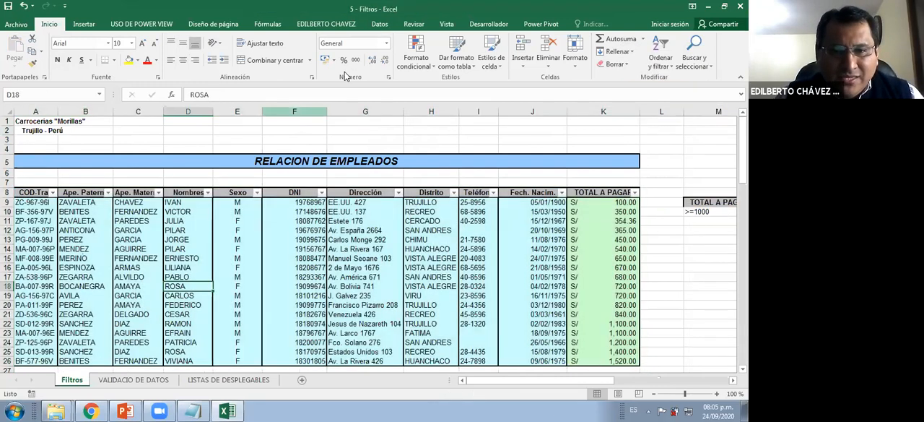
pyautogui.click(380, 23)
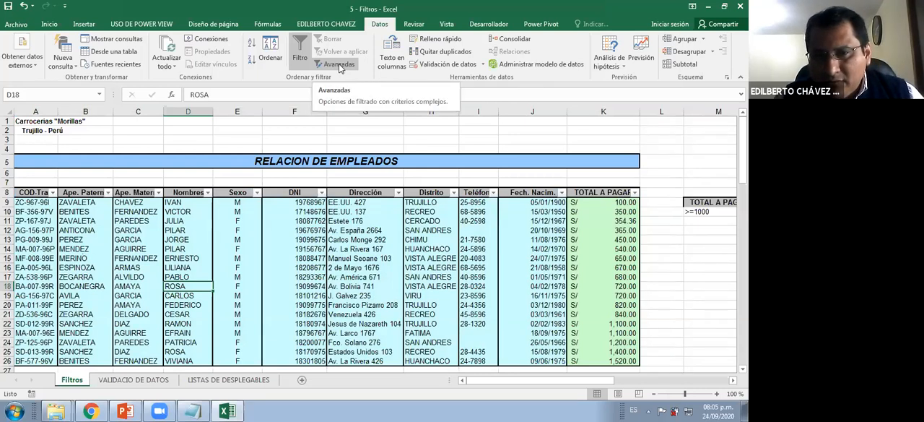
pyautogui.click(338, 66)
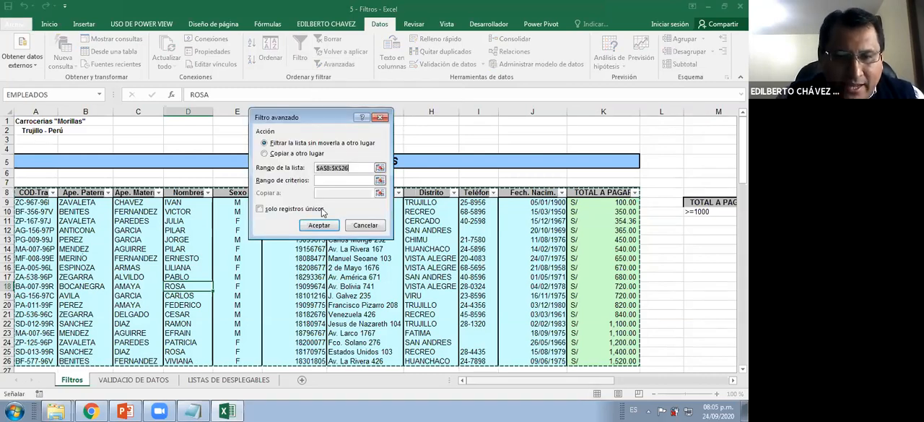
pyautogui.hscroll(4, 323, 210)
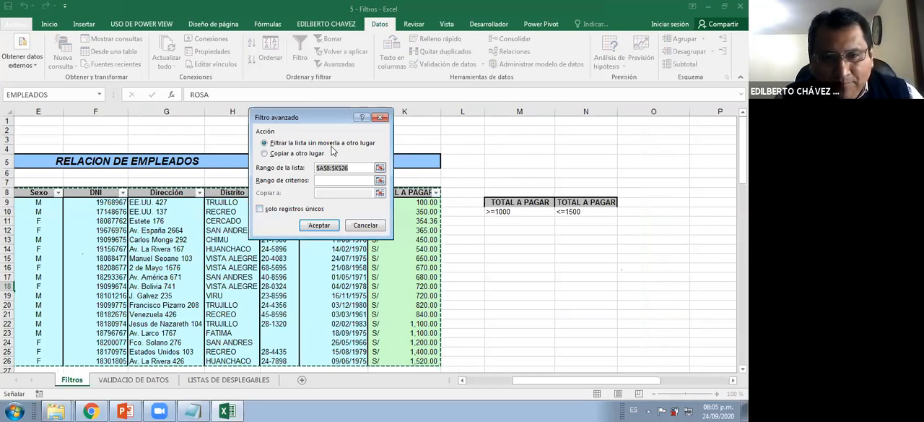
pyautogui.click(287, 155)
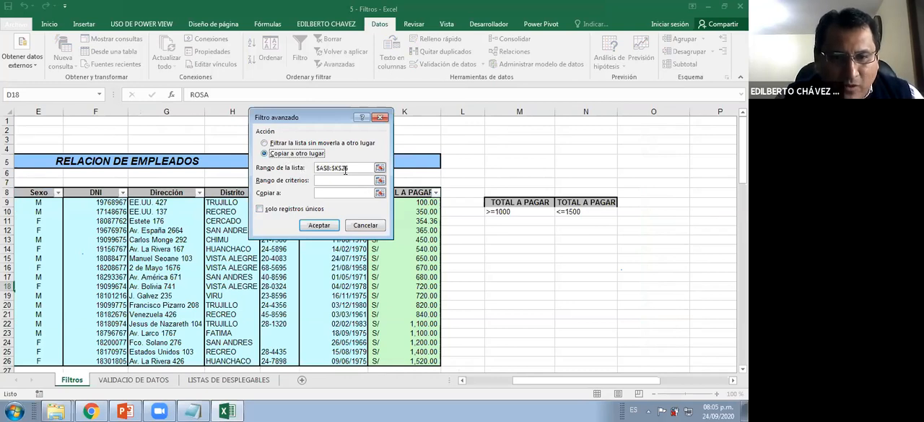
# Set the list range of the advanced filter to the named range EMPLEADOS
pyautogui.moveTo(355, 169); pyautogui.dragTo(313, 164)
pyautogui.write('EM´LPE')
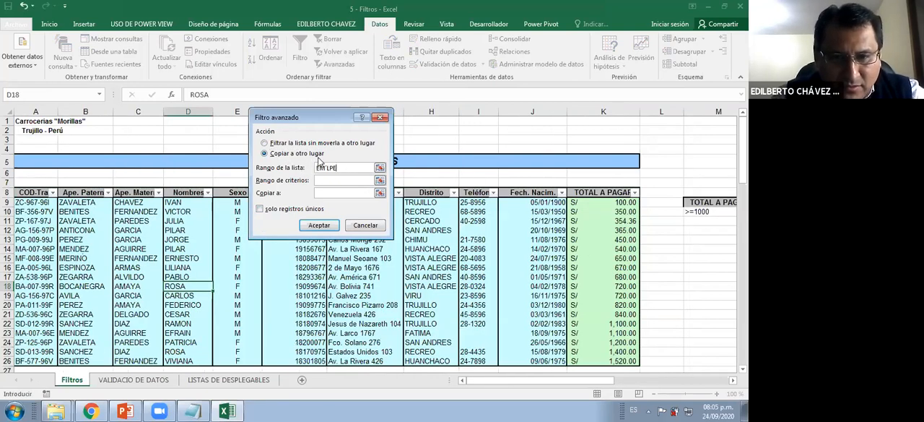
pyautogui.press('BackSpace')
pyautogui.press('BackSpace')
pyautogui.press('BackSpace')
pyautogui.press('BackSpace')
pyautogui.press('BackSpace')
pyautogui.press('BackSpace')
pyautogui.write('EM')
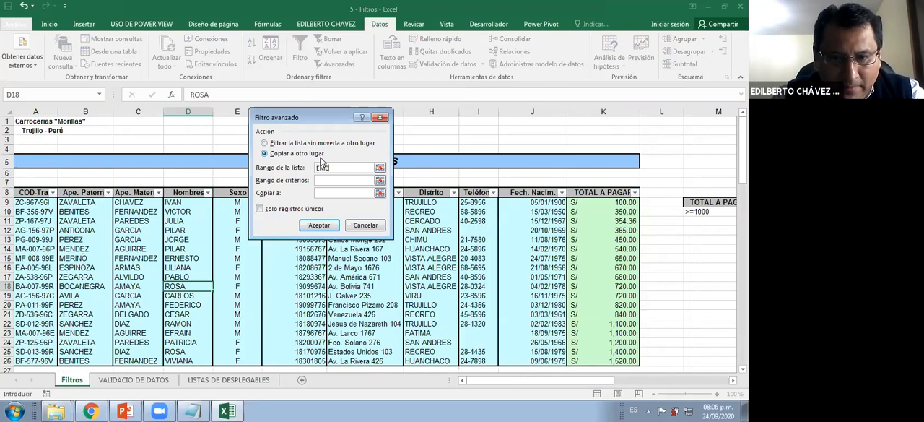
pyautogui.write('PL')
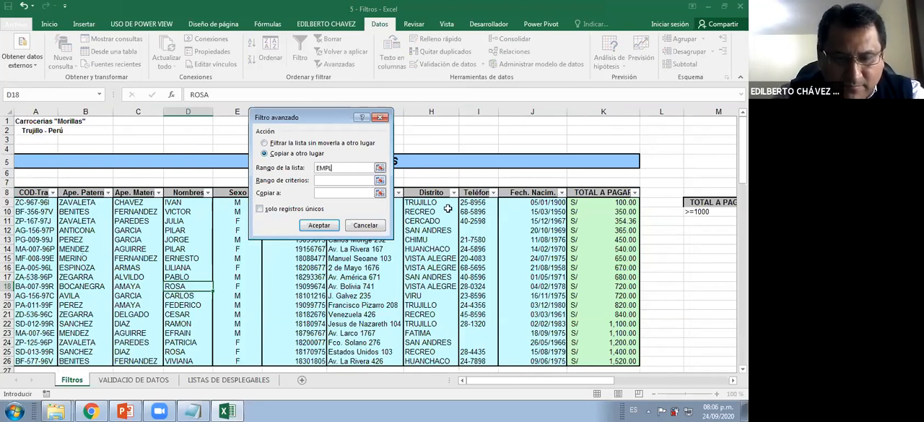
pyautogui.write('EADOS')
# Set the criteria range to M9:N10, covering both TOTAL A PAGAR headers and their conditions
pyautogui.click(355, 183)
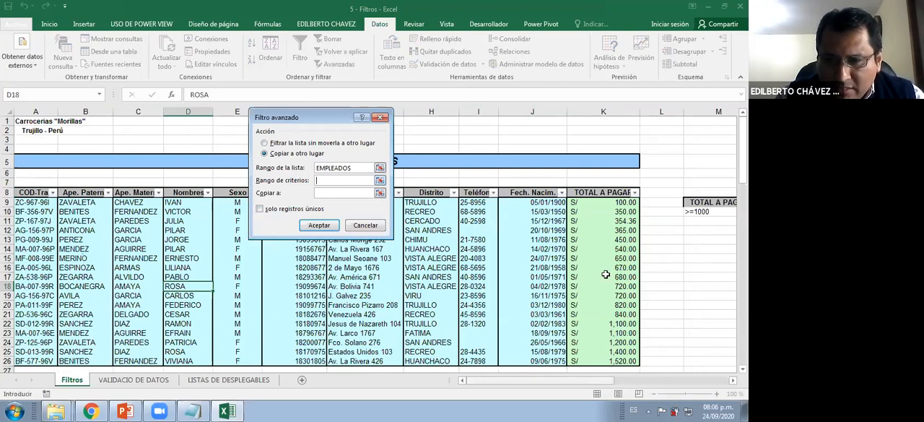
pyautogui.hscroll(2, 632, 204)
pyautogui.moveTo(632, 204); pyautogui.dragTo(685, 207)
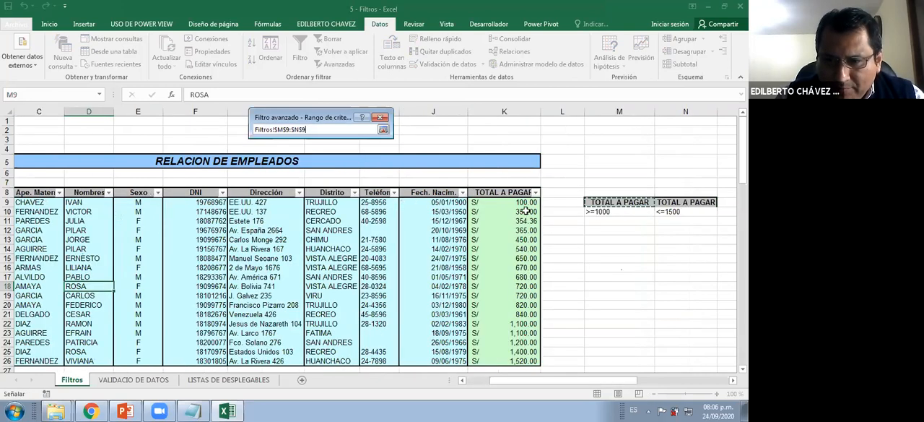
pyautogui.hotkey('shift', 'Down')
pyautogui.press('Return')
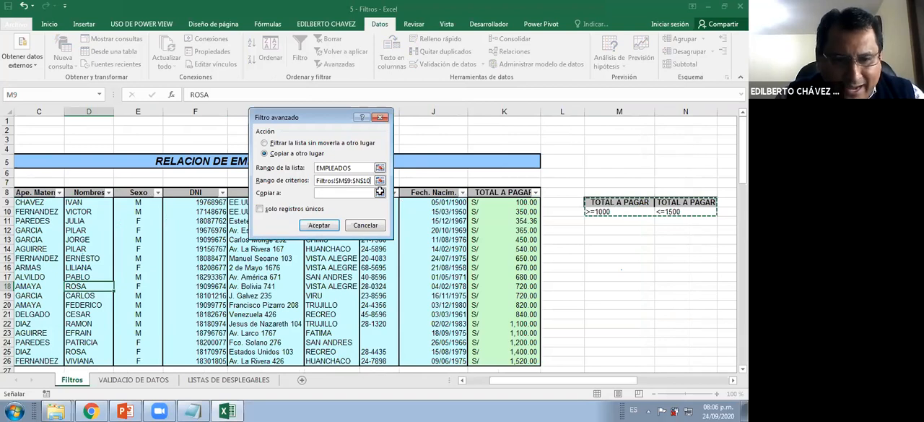
# Set cell A54 below filter example 3 as the copy destination and run the advanced filter
pyautogui.click(380, 192)
pyautogui.scroll(-10, 85, 309)
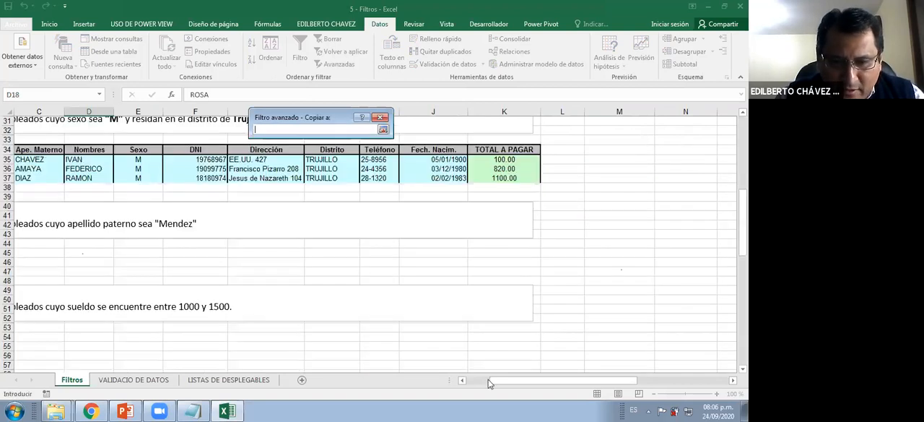
pyautogui.scroll(-3, 491, 383)
pyautogui.moveTo(494, 383); pyautogui.dragTo(470, 383)
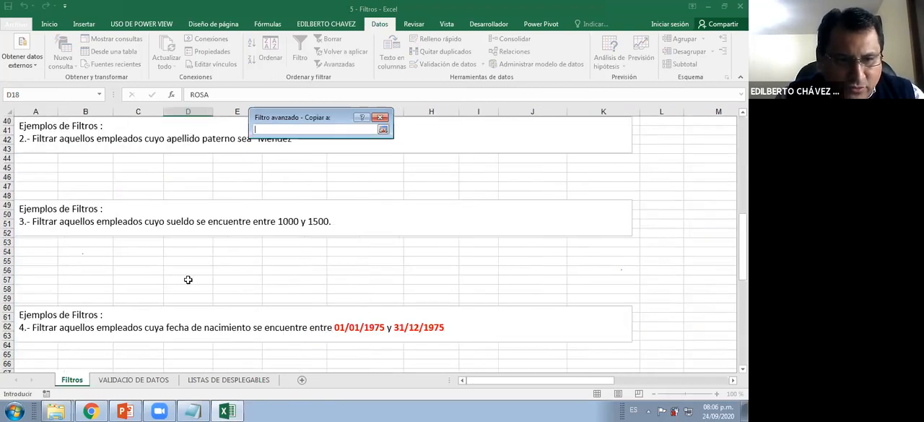
pyautogui.click(42, 252)
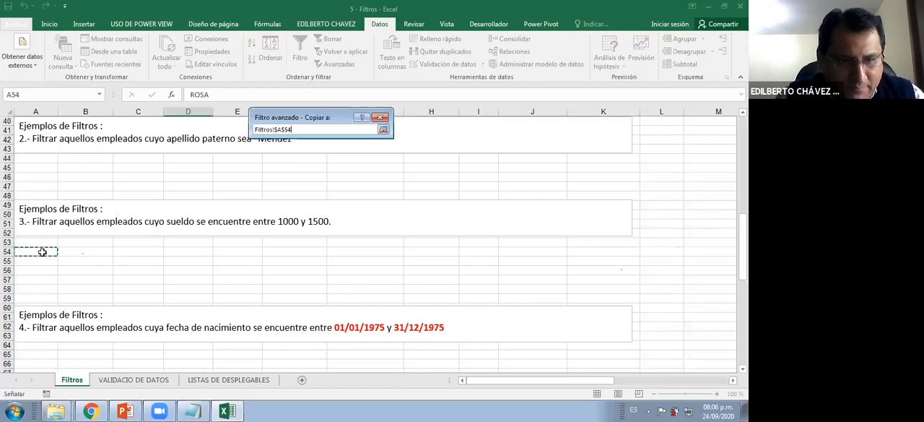
pyautogui.click(382, 129)
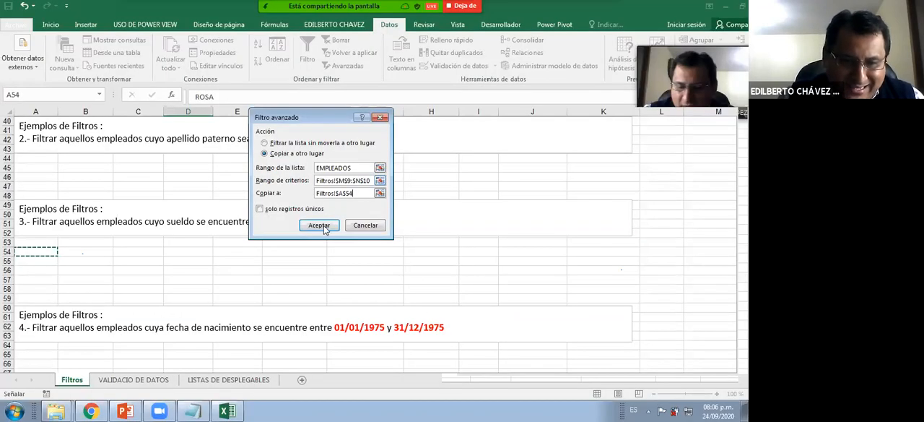
pyautogui.click(336, 309)
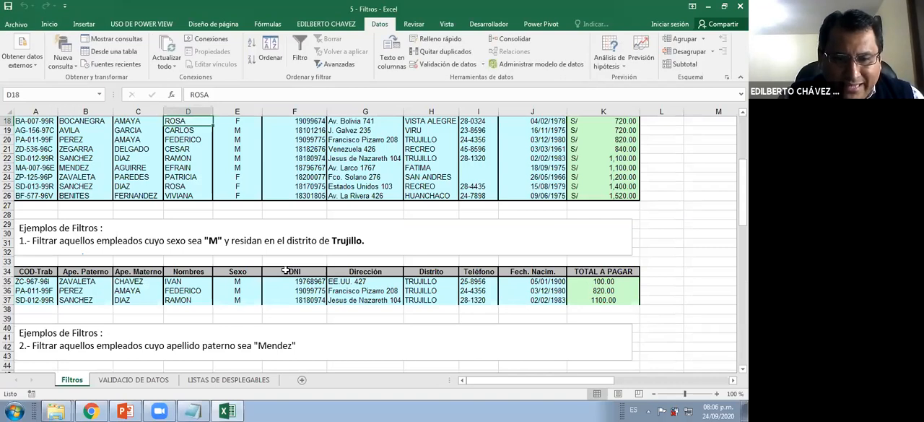
# Look through the filter examples further down the Filtros sheet, including exercises 4 to 7
pyautogui.scroll(-13, 287, 270)
pyautogui.scroll(-6, 314, 286)
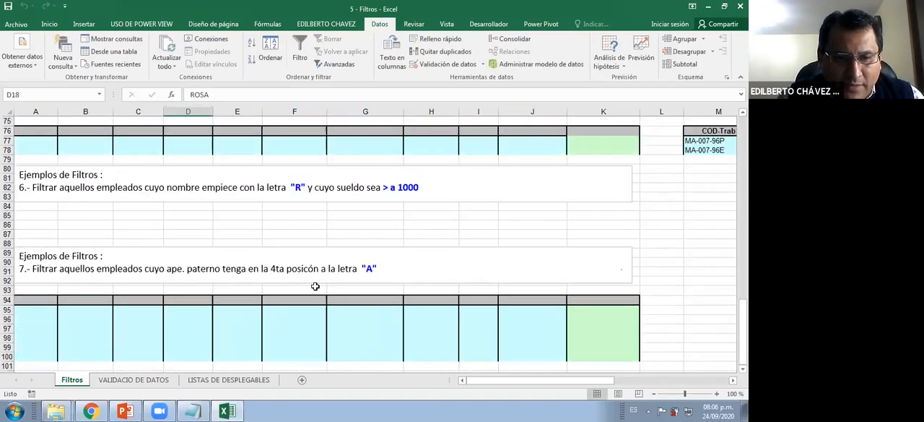
pyautogui.scroll(-2, 315, 286)
pyautogui.click(309, 282)
pyautogui.scroll(5, 310, 284)
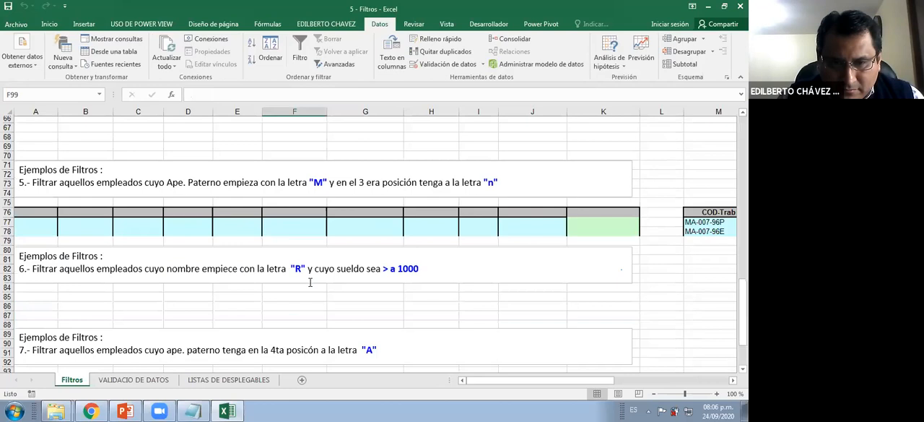
pyautogui.scroll(3, 309, 271)
pyautogui.scroll(3, 306, 257)
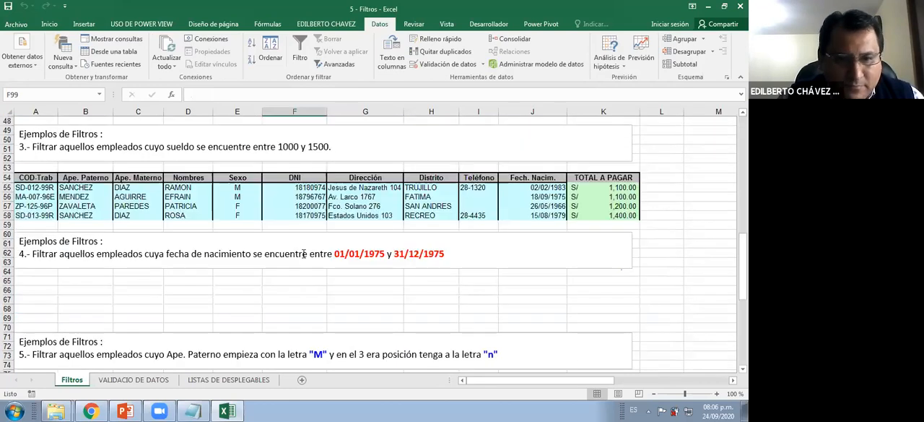
pyautogui.click(303, 282)
pyautogui.scroll(-10, 304, 284)
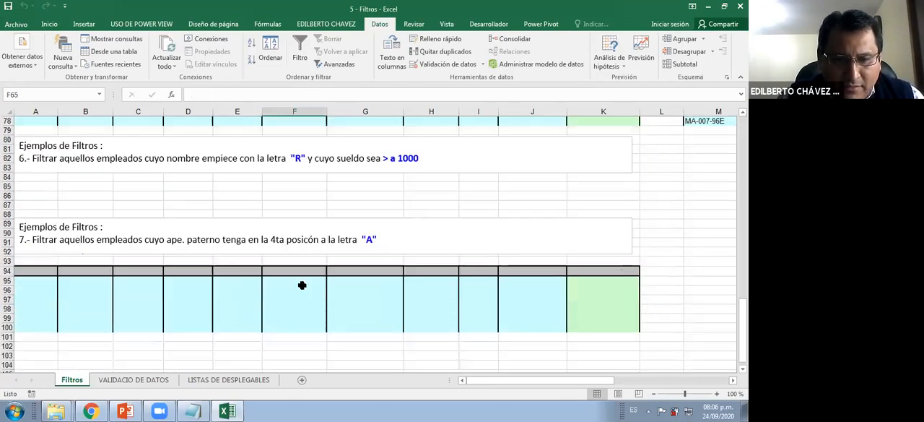
pyautogui.scroll(-3, 303, 287)
pyautogui.click(303, 281)
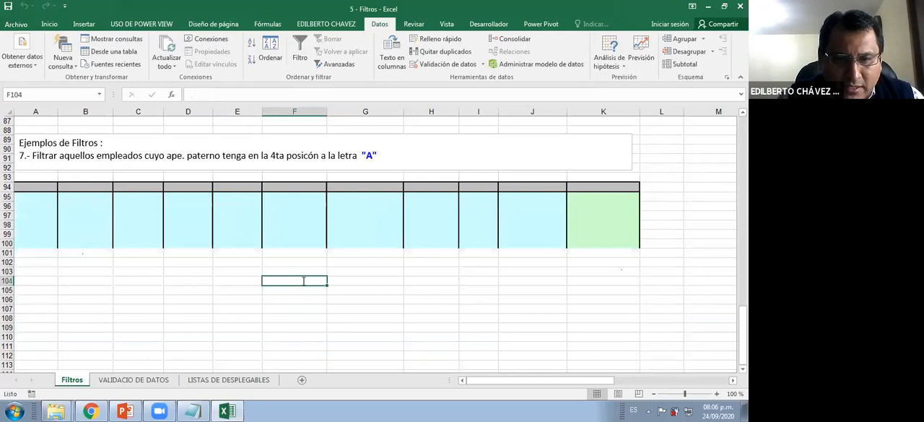
pyautogui.scroll(14, 303, 281)
# Check the TOTAL A PAGAR values of the extracted employees against the 1000 to 1500 condition in example 3
pyautogui.click(318, 221)
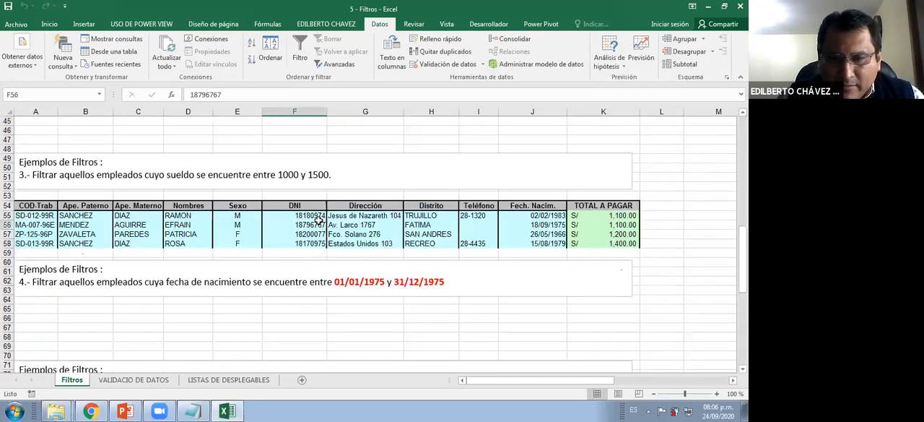
pyautogui.click(607, 234)
pyautogui.click(614, 216)
pyautogui.click(619, 242)
pyautogui.click(630, 215)
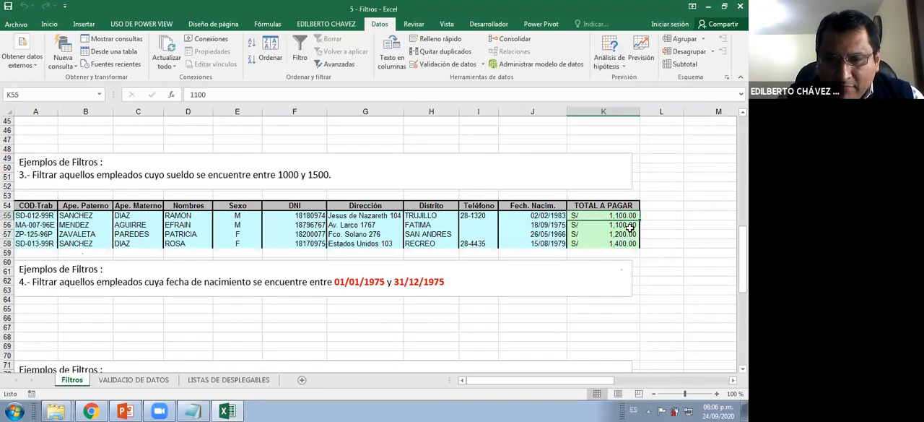
pyautogui.click(631, 226)
pyautogui.click(632, 244)
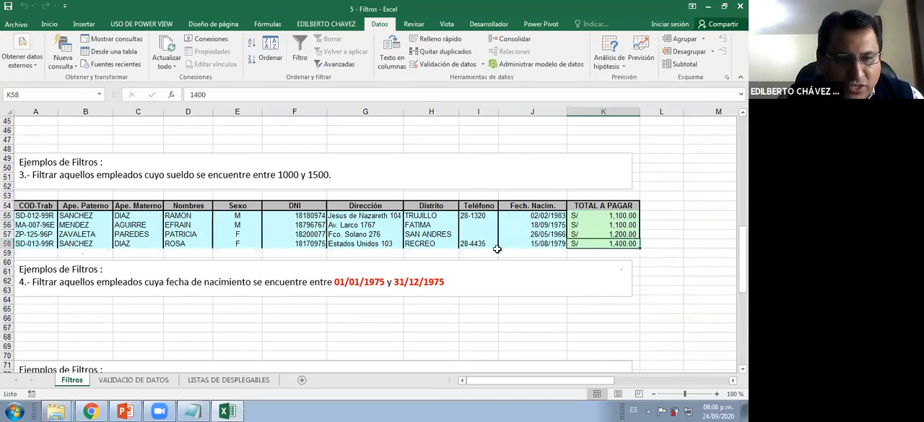
pyautogui.click(342, 178)
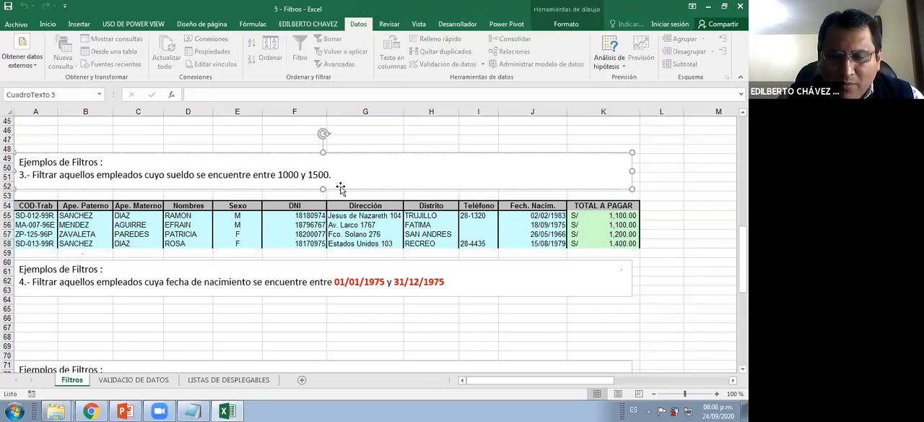
pyautogui.scroll(-1, 343, 186)
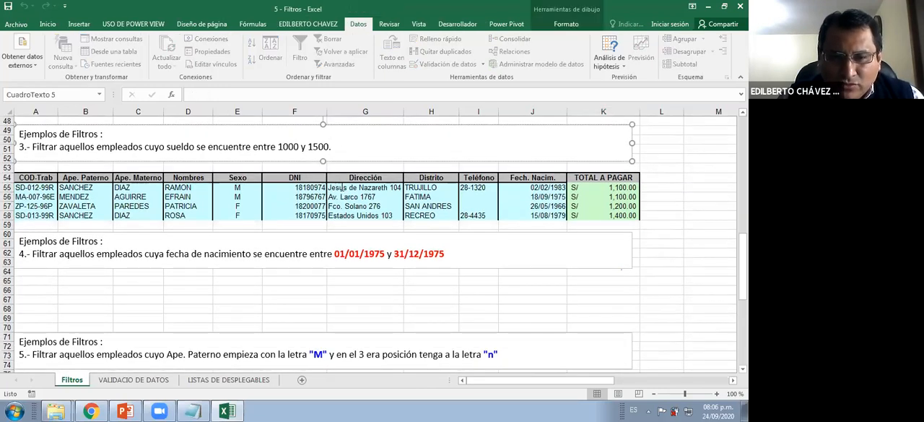
pyautogui.scroll(8, 358, 216)
pyautogui.scroll(-4, 372, 244)
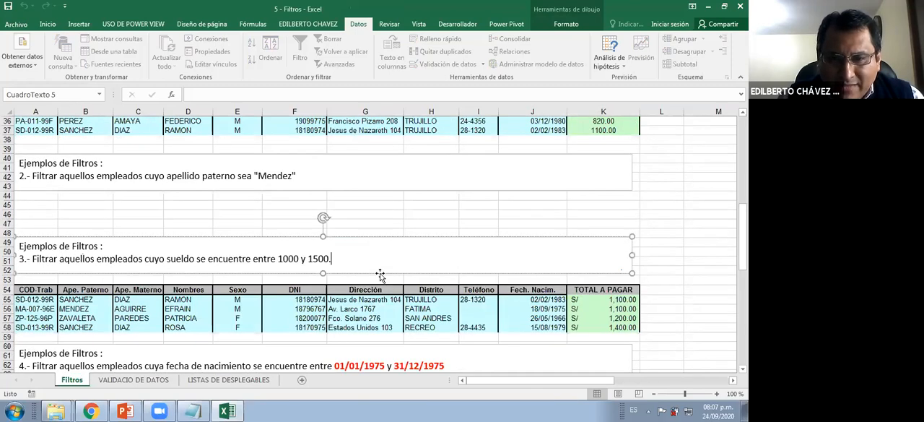
# Save and close the 5 - Filtros workbook
pyautogui.scroll(12, 628, 297)
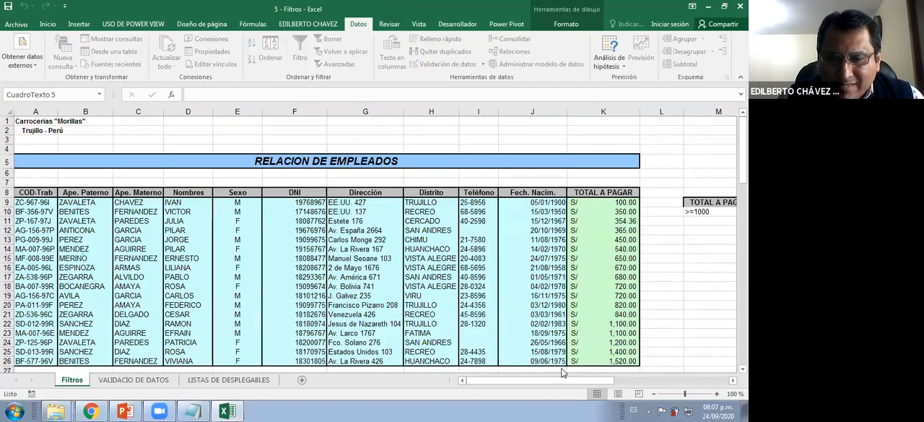
pyautogui.moveTo(610, 383); pyautogui.dragTo(5, 11)
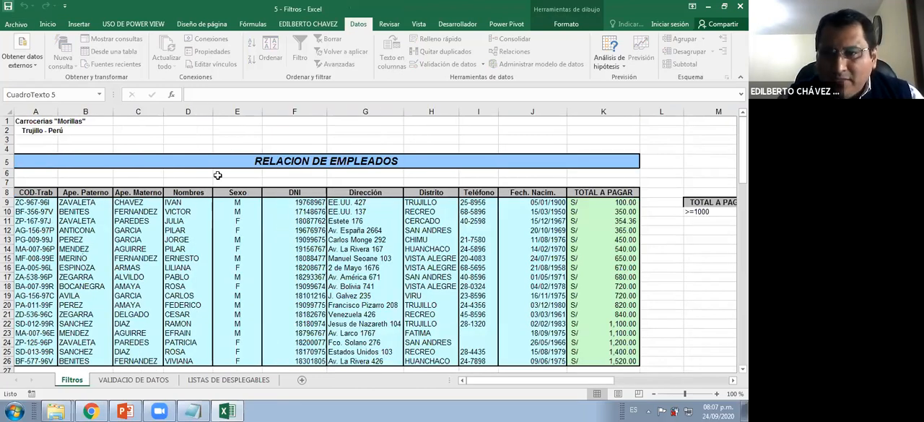
pyautogui.click(740, 7)
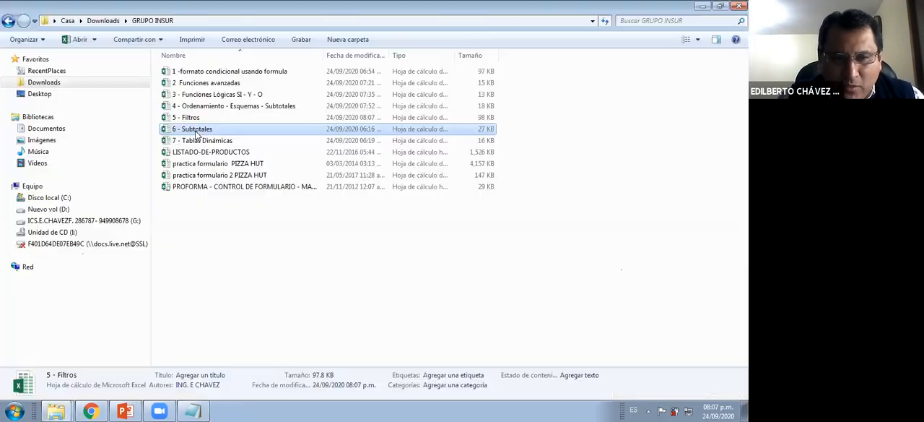
# Open the 6 - Subtotales workbook from the GRUPO INSUR folder and select salary cell G8
pyautogui.click(197, 132)
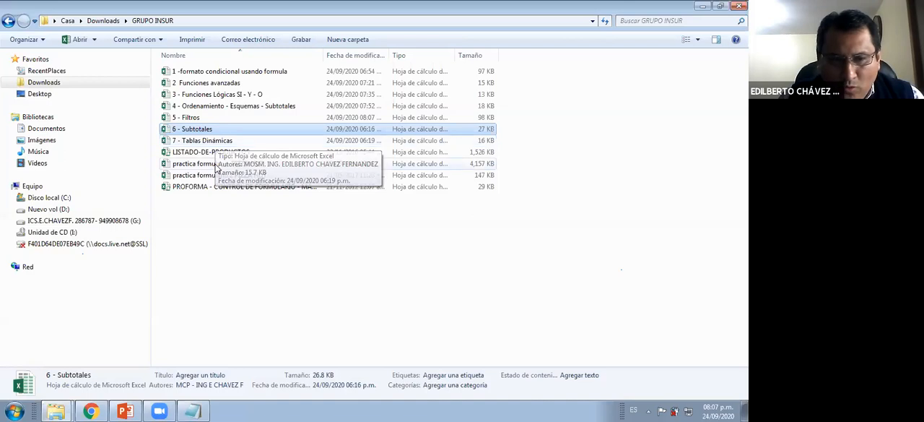
pyautogui.click(195, 118)
pyautogui.click(197, 131)
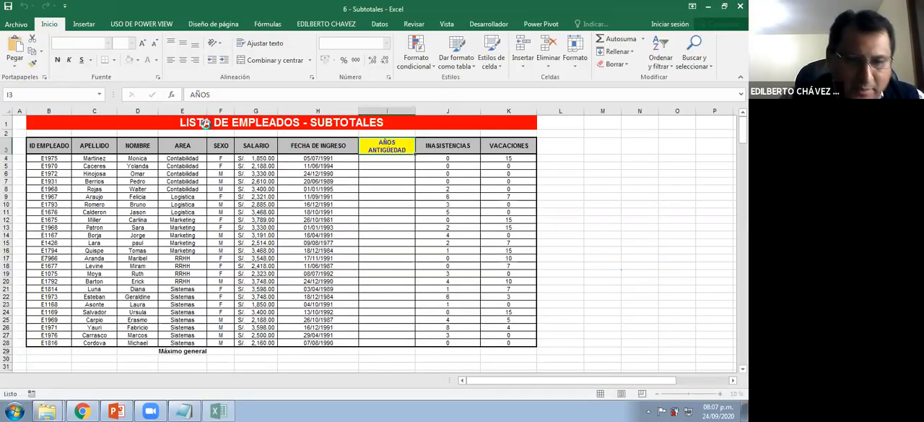
pyautogui.click(241, 186)
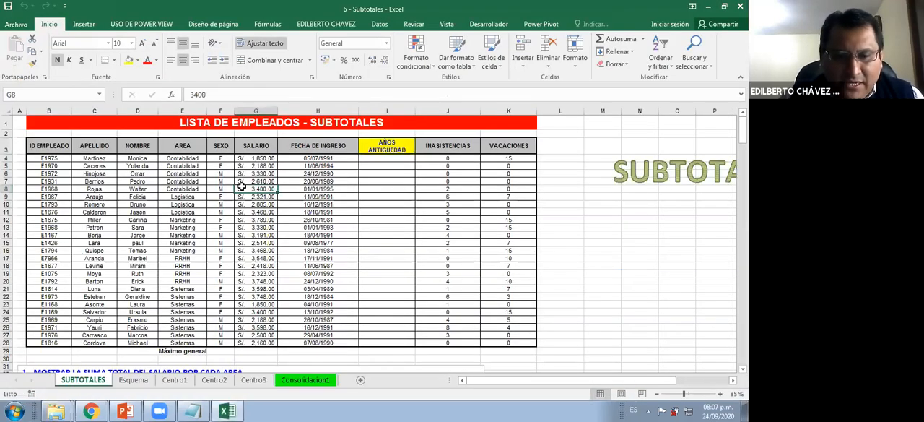
# Clear the "Máximo general" label from cell E29 below the employee list
pyautogui.click(184, 351)
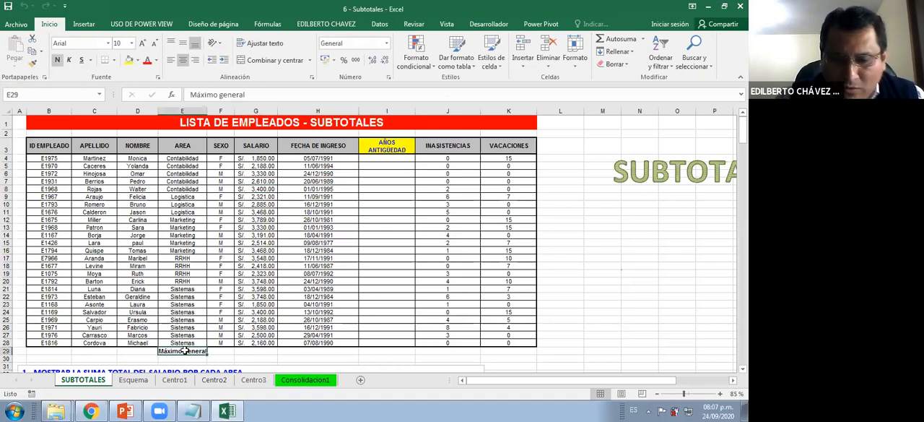
pyautogui.press('Delete')
pyautogui.click(179, 228)
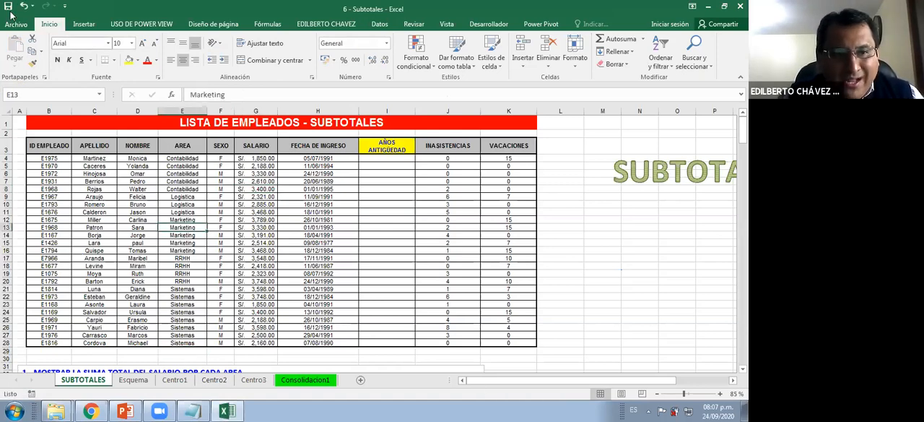
# Enlarge the sheet view to 100% and colour the word SUBTOTALES in the title blue
pyautogui.click(386, 157)
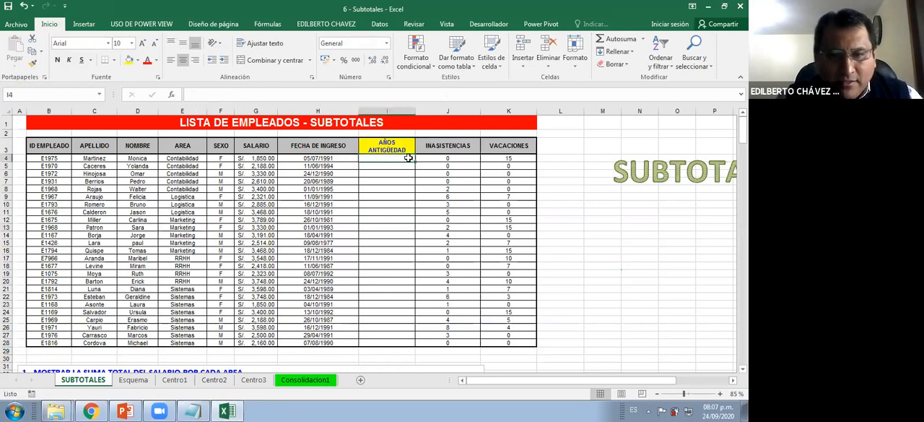
pyautogui.scroll(1, 455, 169)
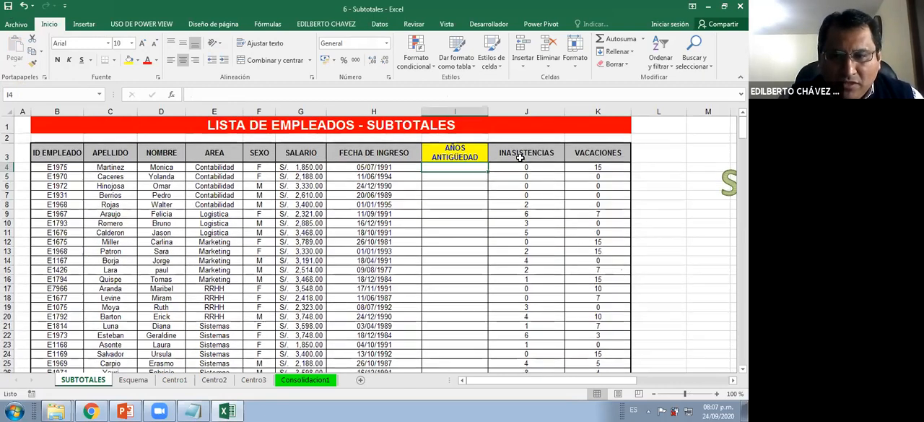
pyautogui.click(440, 125)
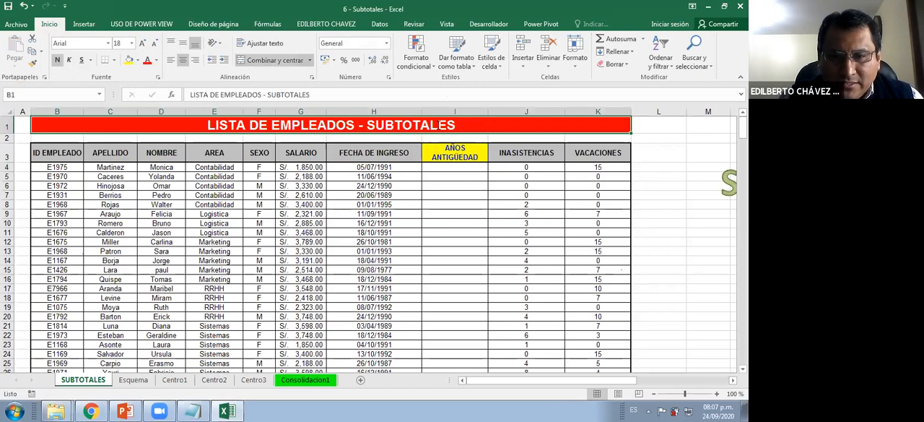
pyautogui.doubleClick(440, 124)
pyautogui.doubleClick(440, 125)
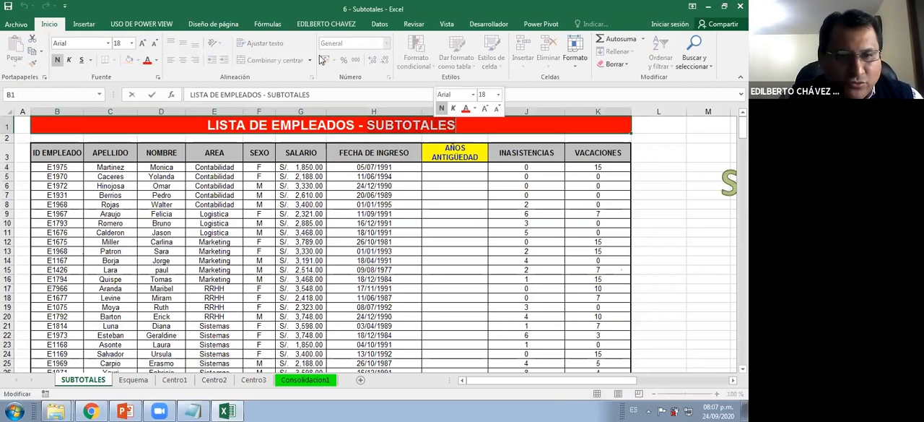
pyautogui.click(156, 62)
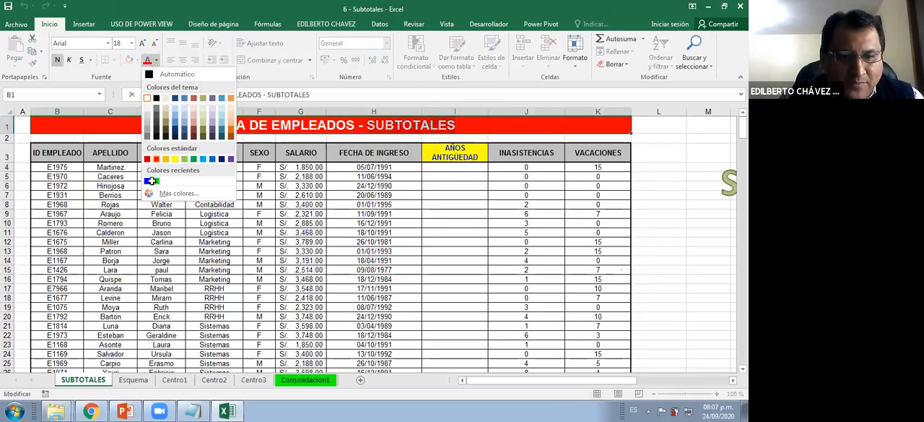
pyautogui.click(151, 181)
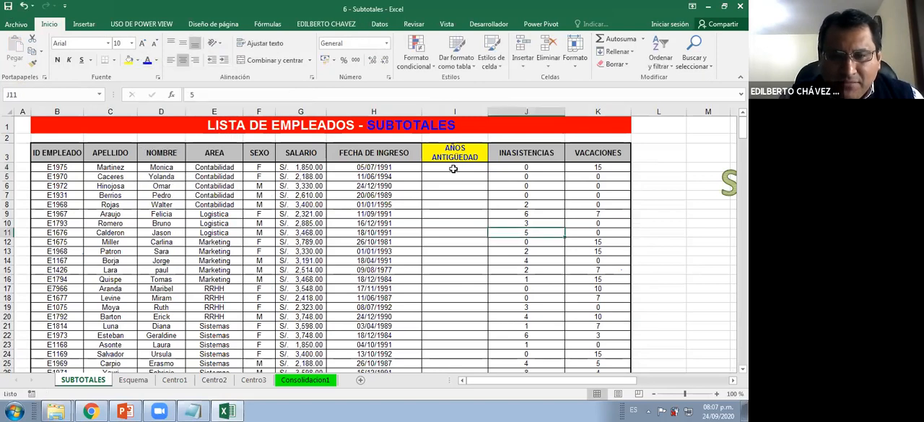
# Begin a SIFECHA formula in I4 under AÑOS ANTIGÜEDAD, with hire date H4 as its first argument
pyautogui.click(450, 168)
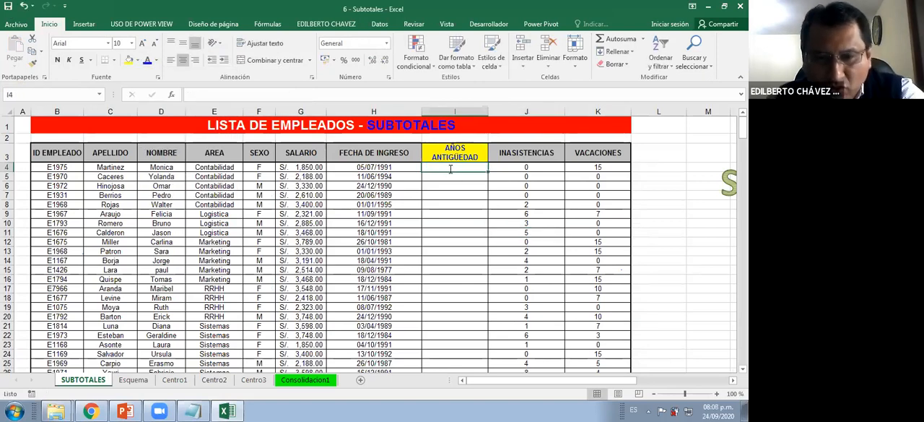
pyautogui.write('=')
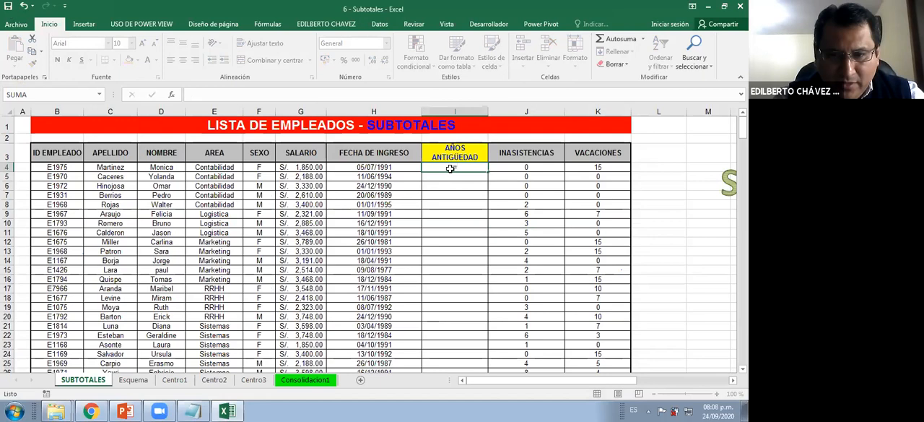
pyautogui.write('SIFECHA(')
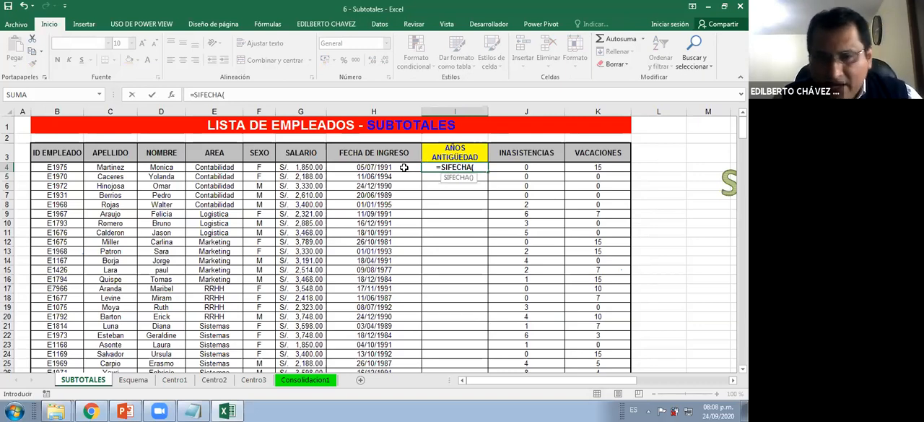
pyautogui.click(403, 168)
pyautogui.write(',')
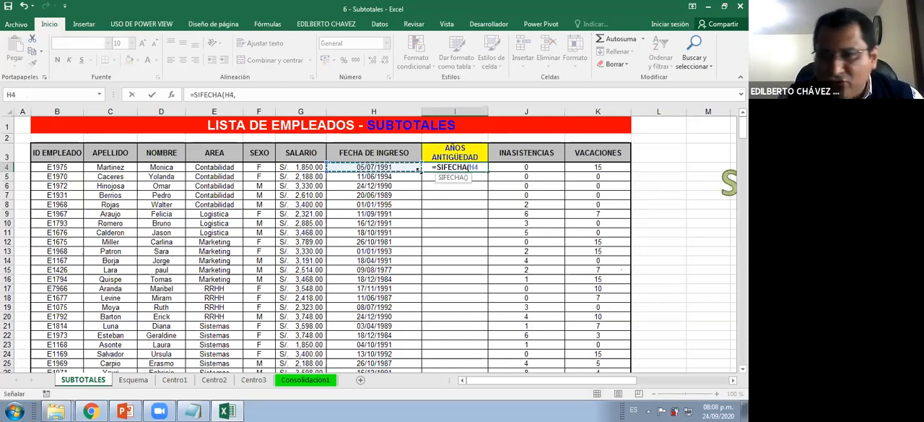
pyautogui.moveTo(402, 228)
pyautogui.mouseDown()
pyautogui.moveTo(419, 225)
pyautogui.moveTo(441, 242)
pyautogui.mouseUp()
pyautogui.moveTo(449, 244); pyautogui.dragTo(419, 313)
pyautogui.click(480, 251)
pyautogui.moveTo(497, 225); pyautogui.dragTo(493, 286)
pyautogui.moveTo(514, 208)
pyautogui.mouseDown()
pyautogui.moveTo(521, 290)
pyautogui.moveTo(504, 321)
pyautogui.mouseUp()
pyautogui.moveTo(492, 282); pyautogui.dragTo(515, 281)
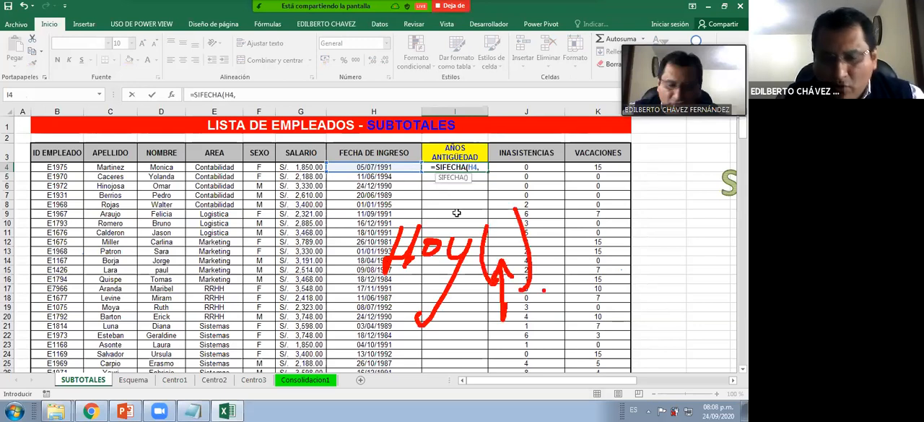
pyautogui.press('Escape')
# Complete the formula in I4 as =SIFECHA(H4,HOY(),"Y") to calculate full years of service
pyautogui.write('HOY')
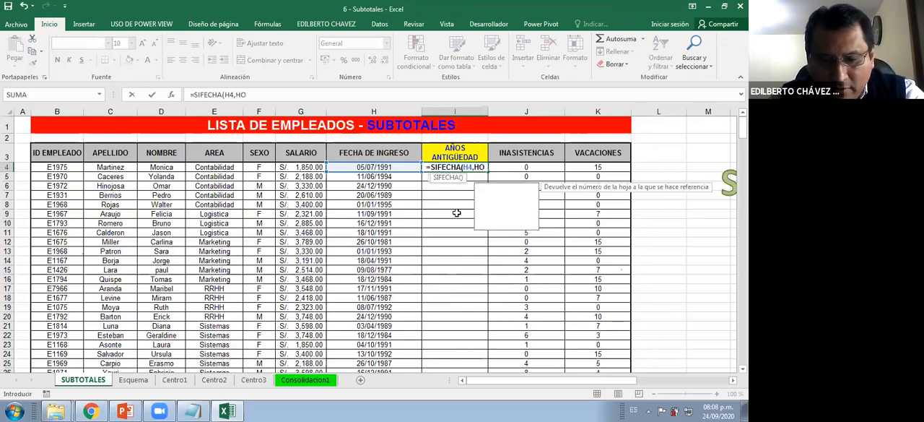
pyautogui.write('())')
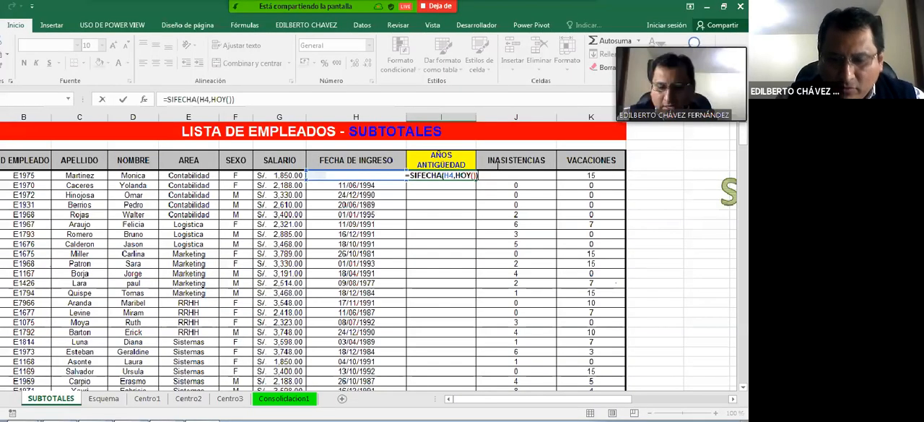
pyautogui.press('BackSpace')
pyautogui.write(',"')
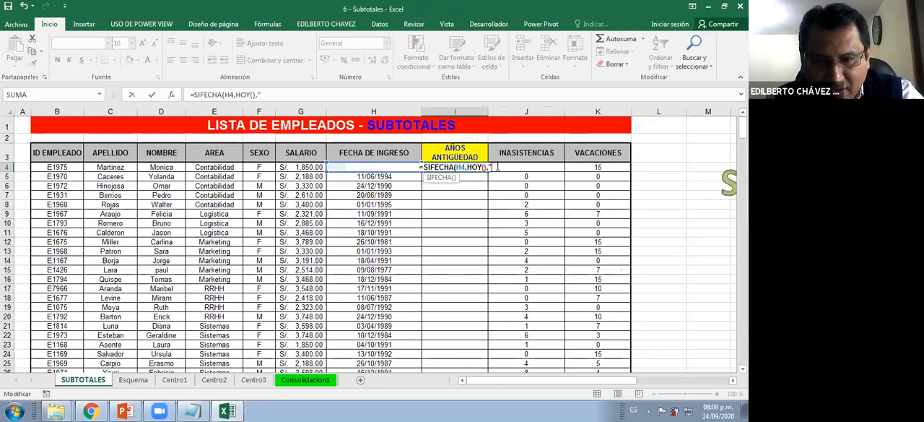
pyautogui.write('Y")')
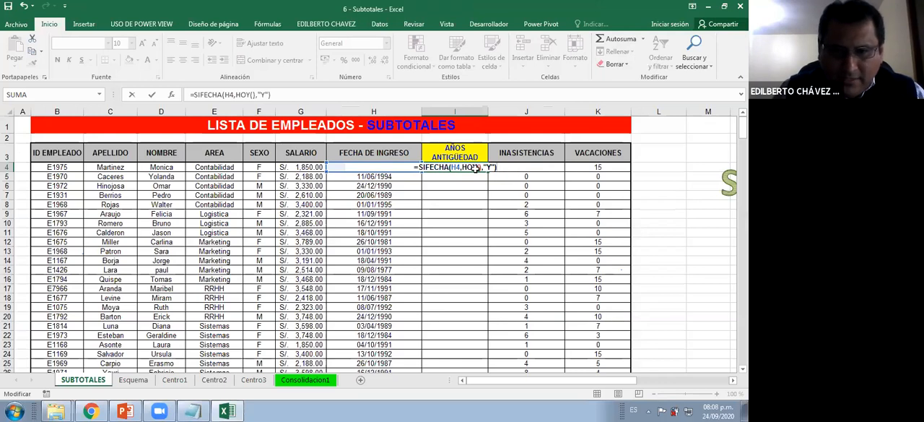
pyautogui.hotkey('ctrl', 'Return')
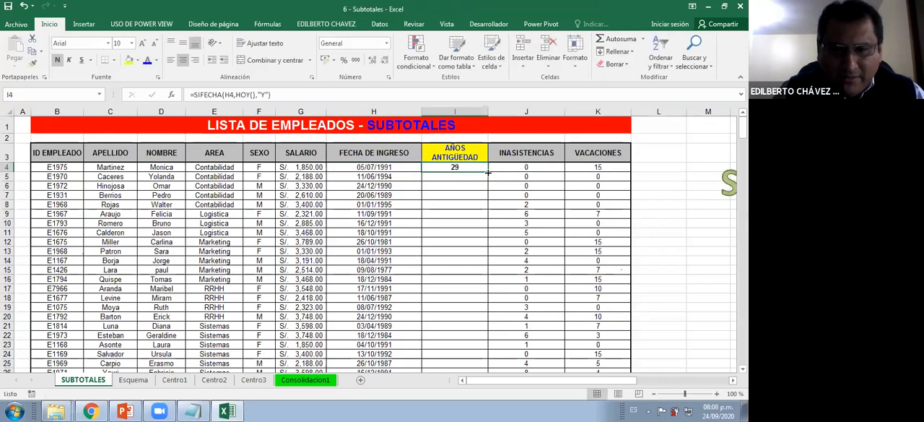
# Fill the years-of-service formula down to the last employee in row 28 and save the workbook
pyautogui.doubleClick(489, 171)
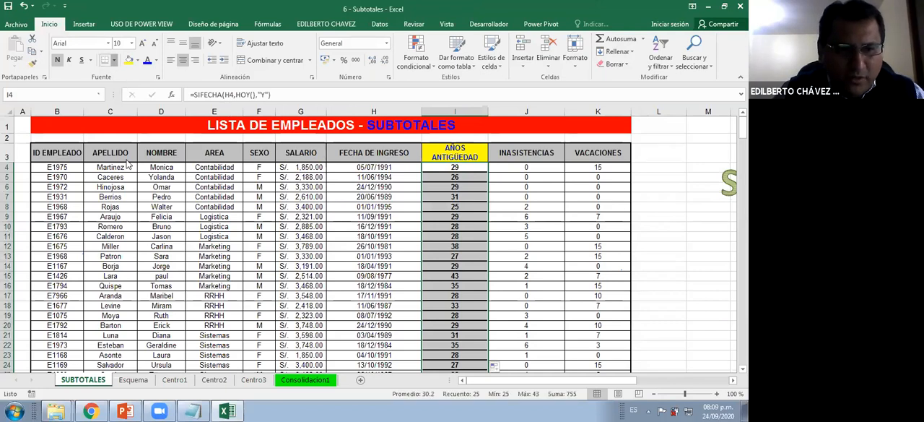
pyautogui.click(470, 196)
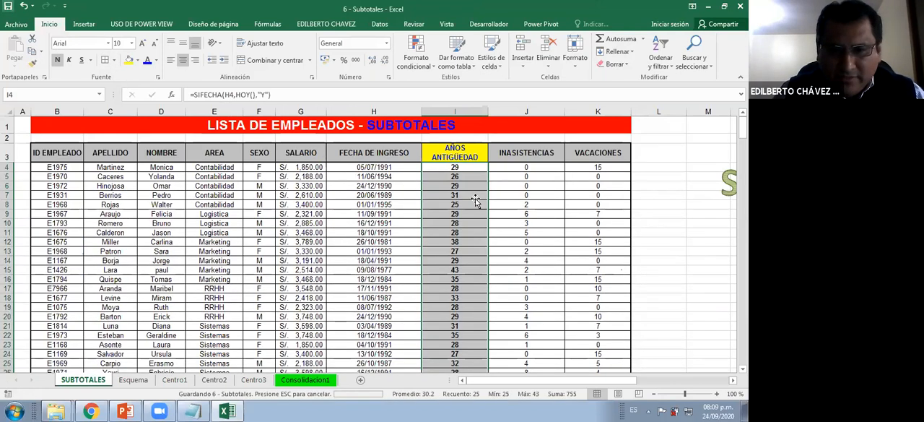
# Read exercise 1 below the employee list and relate its salary-sum-by-area request to the AREA column
pyautogui.scroll(-4, 465, 206)
pyautogui.scroll(-6, 375, 201)
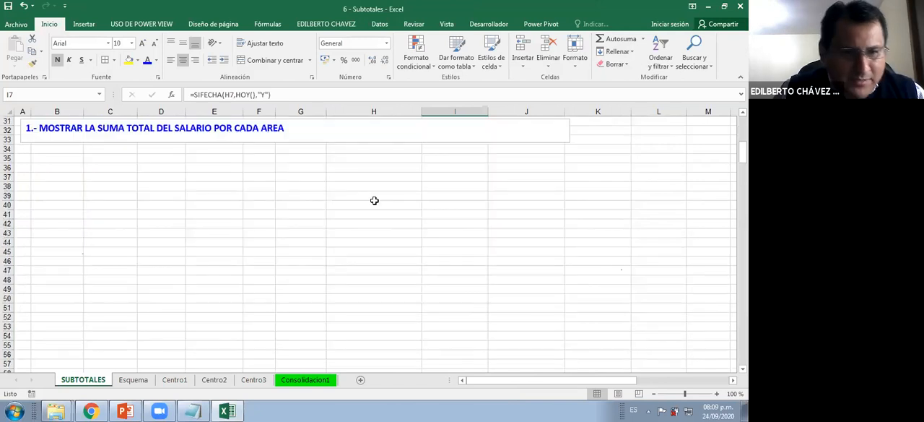
pyautogui.scroll(3, 93, 246)
pyautogui.click(92, 247)
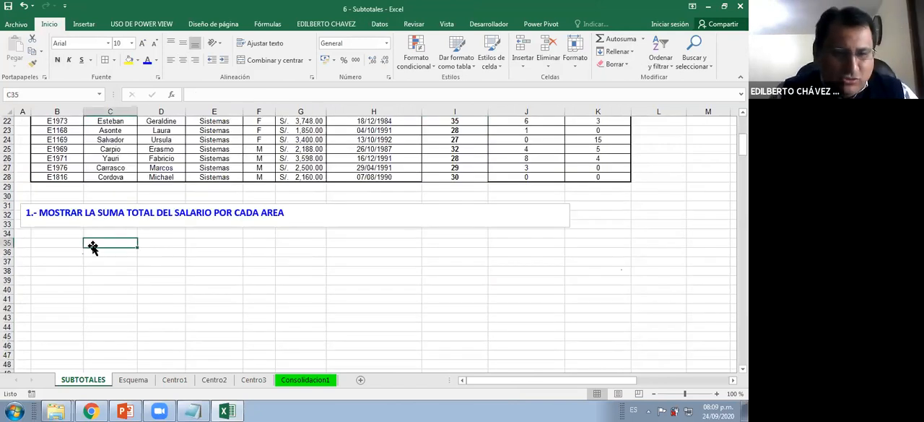
pyautogui.click(220, 210)
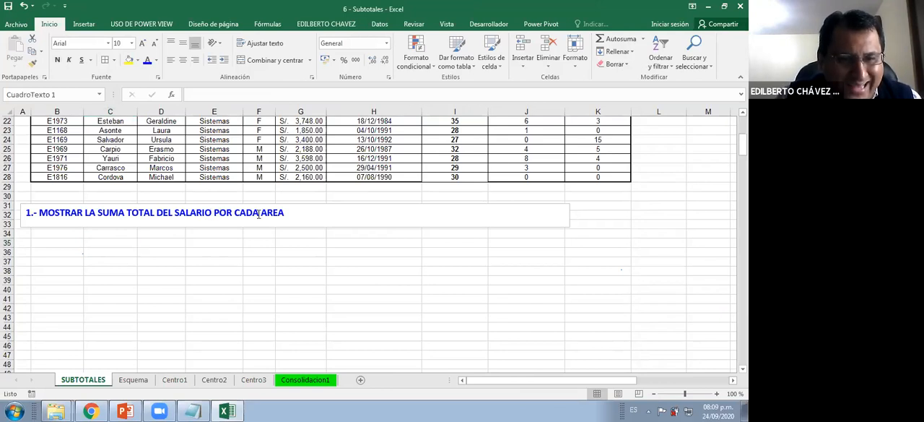
pyautogui.click(258, 214)
pyautogui.scroll(1, 258, 214)
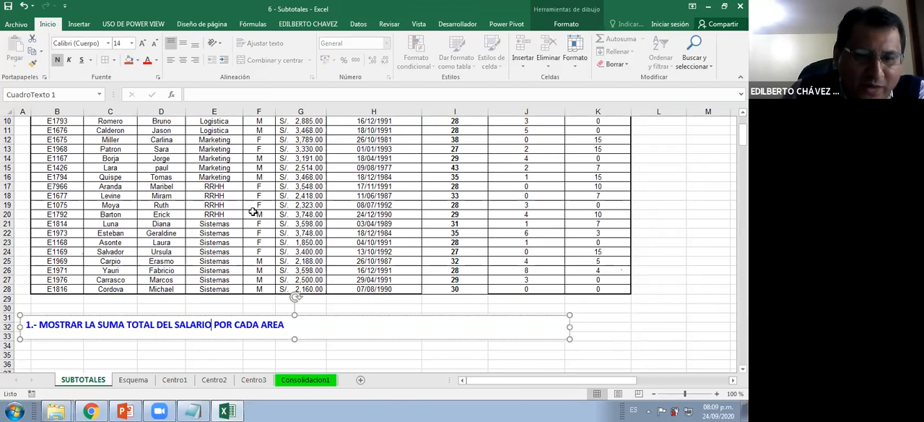
pyautogui.scroll(3, 253, 212)
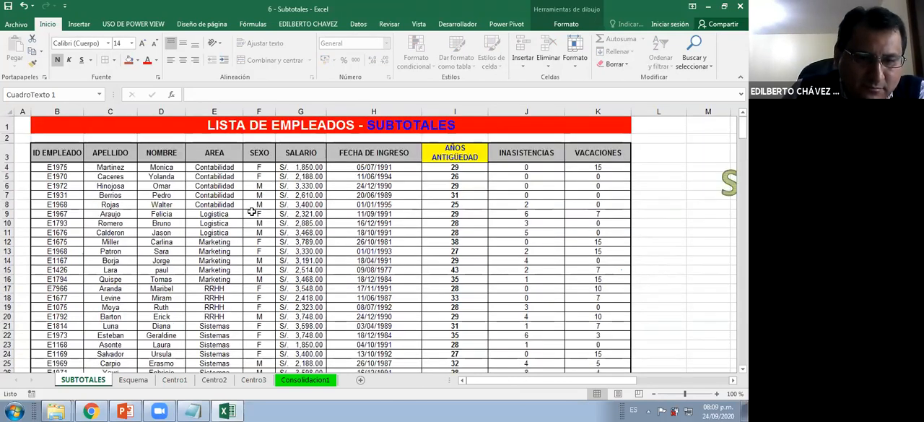
pyautogui.click(219, 197)
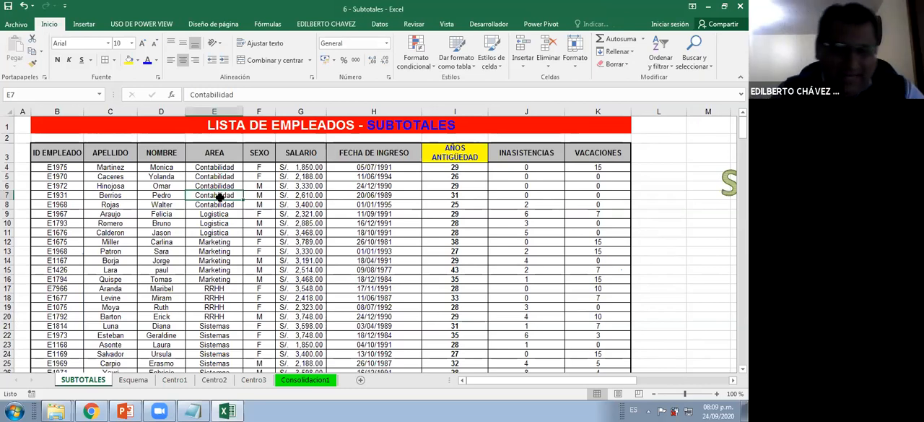
# Examine the "POR CADA AREA" wording in exercise 1 to identify the grouping field
pyautogui.click(238, 179)
pyautogui.scroll(-4, 280, 294)
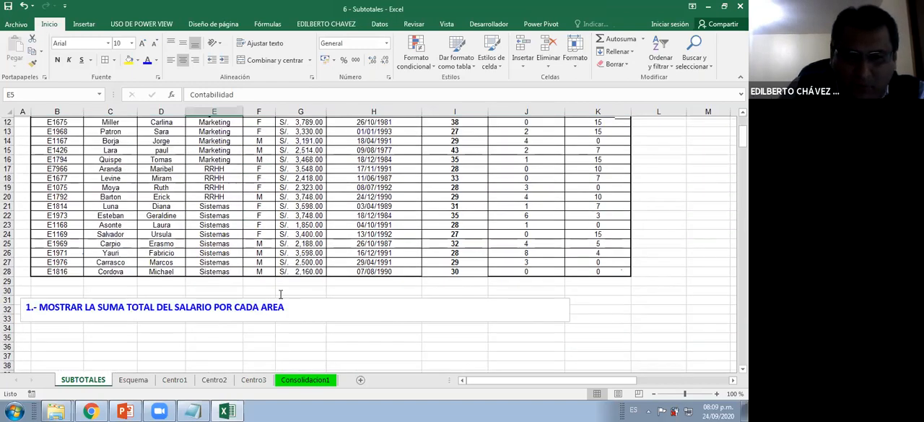
pyautogui.scroll(-2, 269, 269)
pyautogui.scroll(2, 281, 284)
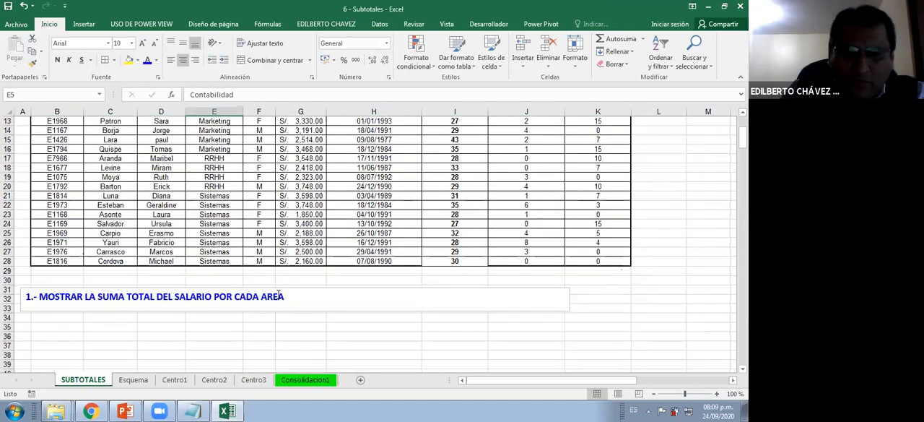
pyautogui.doubleClick(279, 295)
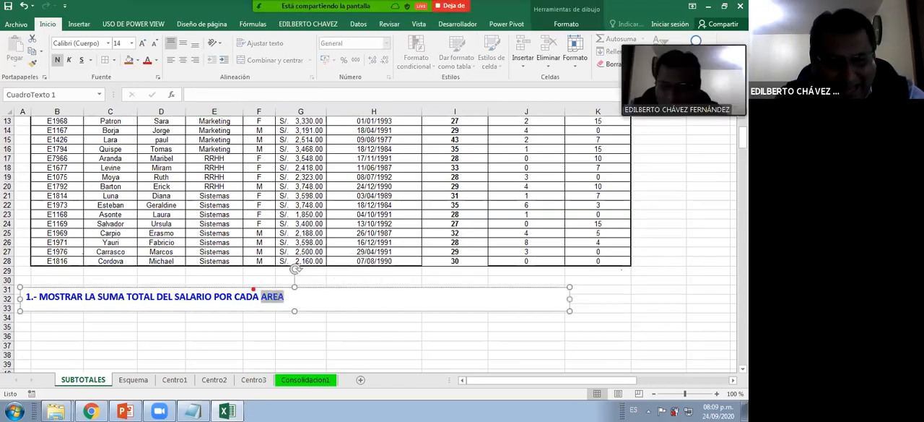
pyautogui.moveTo(208, 281); pyautogui.dragTo(306, 315)
pyautogui.press('g')
pyautogui.moveTo(354, 236); pyautogui.dragTo(317, 294)
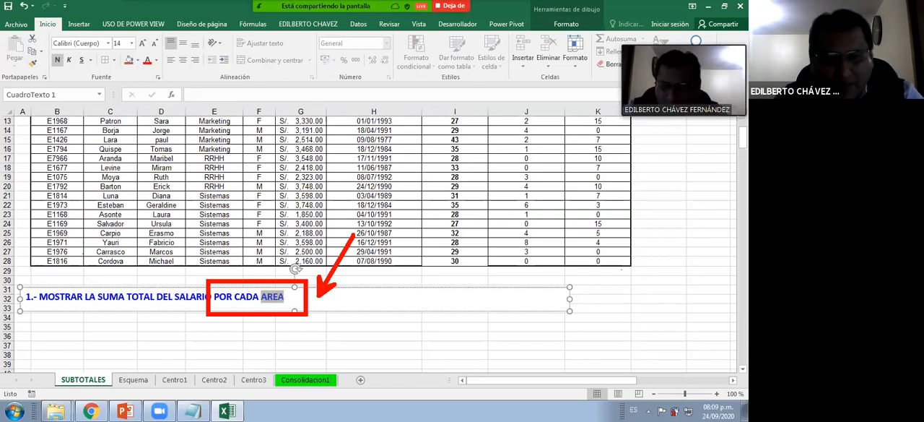
pyautogui.click(291, 325)
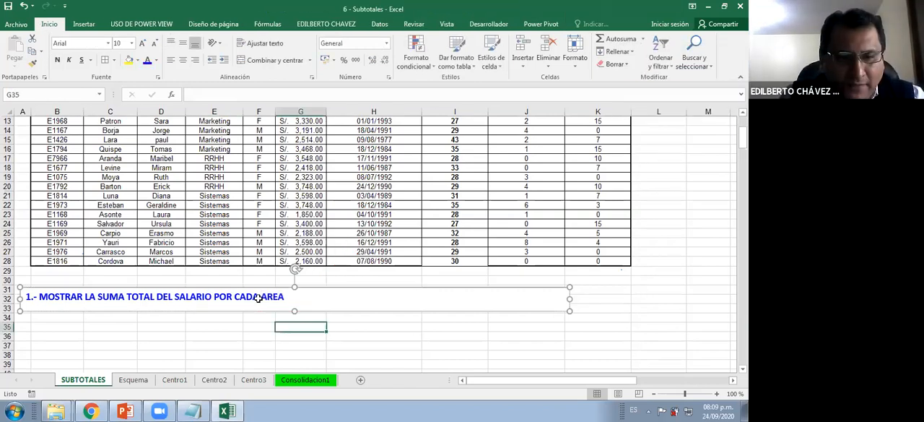
# Check in the sort settings that the employee list is ordered by AREA, A to Z, without changing them
pyautogui.scroll(4, 241, 186)
pyautogui.click(231, 203)
pyautogui.click(231, 166)
pyautogui.click(241, 224)
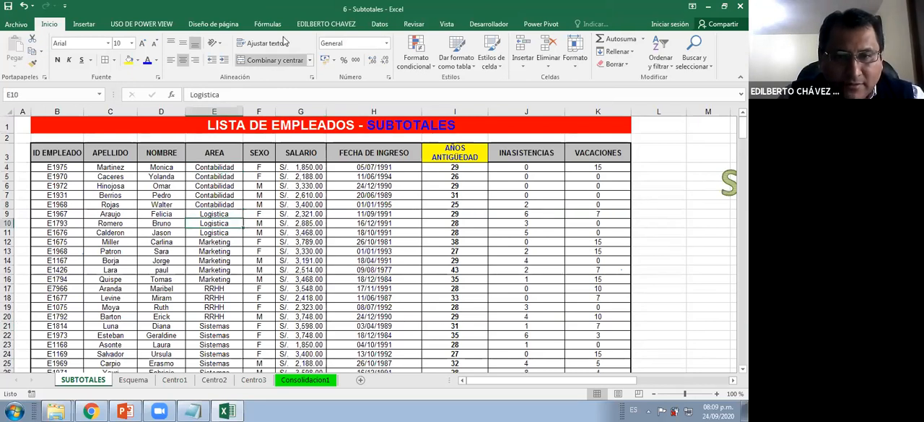
pyautogui.click(380, 24)
pyautogui.click(301, 215)
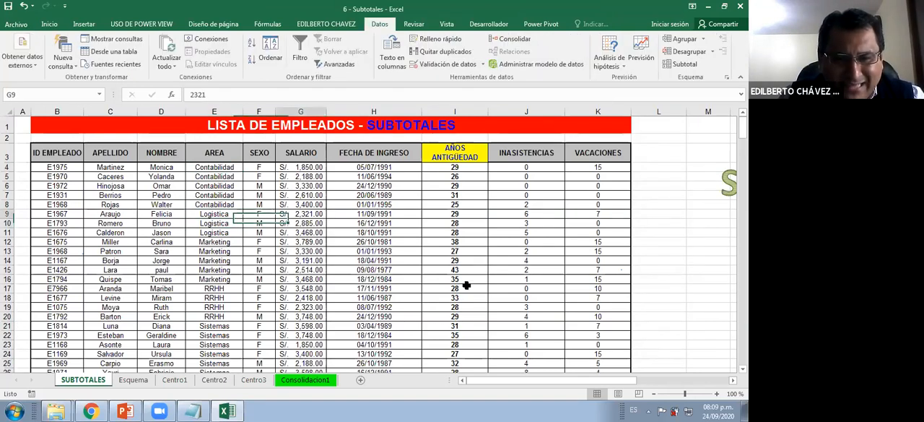
pyautogui.moveTo(363, 234); pyautogui.dragTo(466, 280)
pyautogui.click(526, 280)
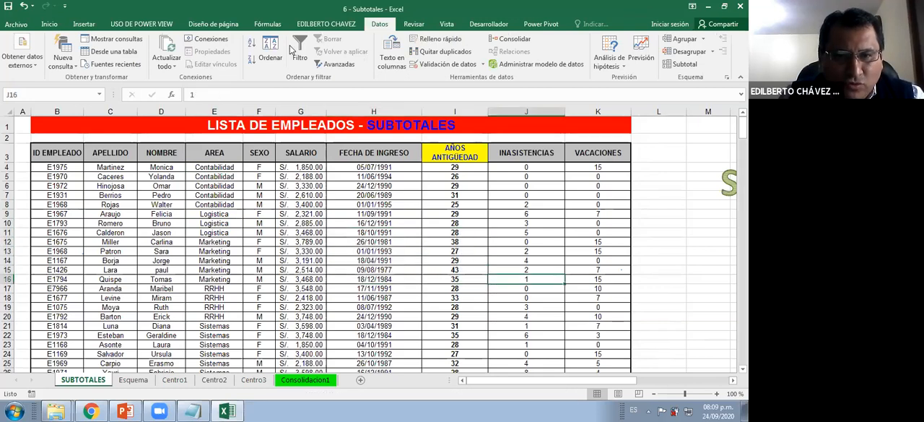
pyautogui.click(274, 52)
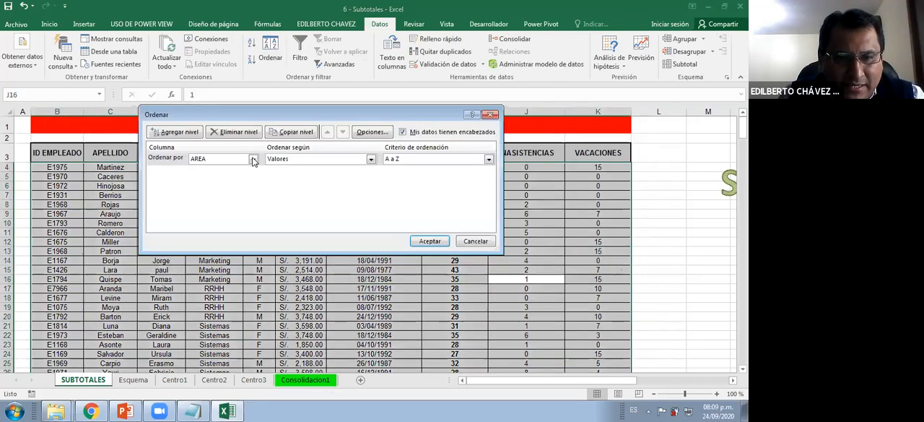
pyautogui.click(252, 159)
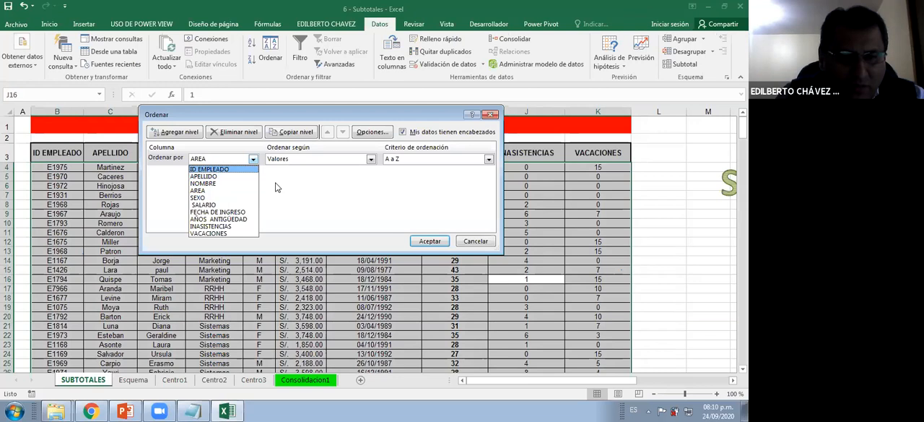
pyautogui.press('Escape')
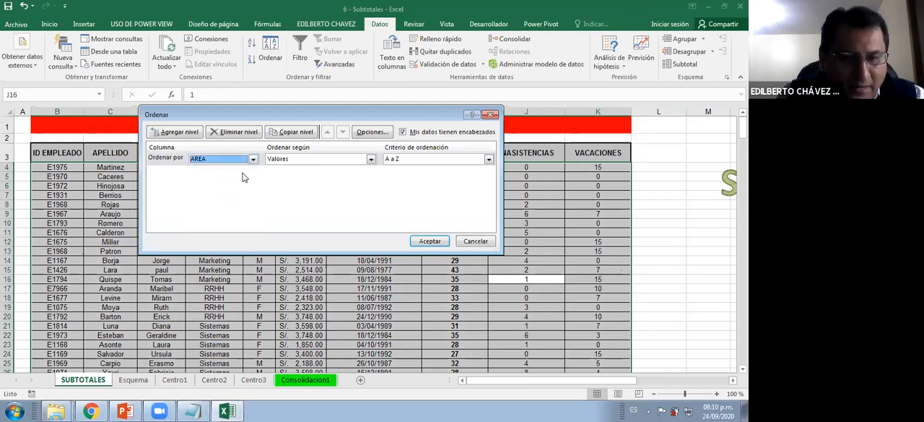
pyautogui.press('Escape')
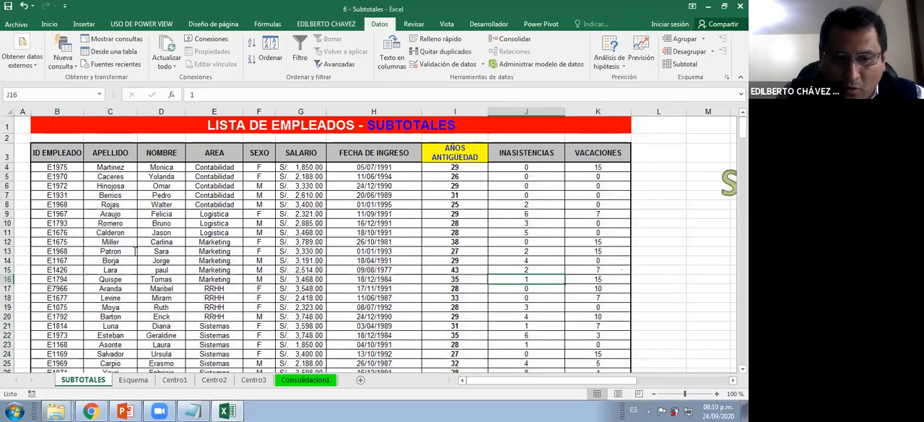
# Start a subtotal on the employee list using the Suma function at each change in AREA
pyautogui.click(259, 326)
pyautogui.scroll(-6, 259, 325)
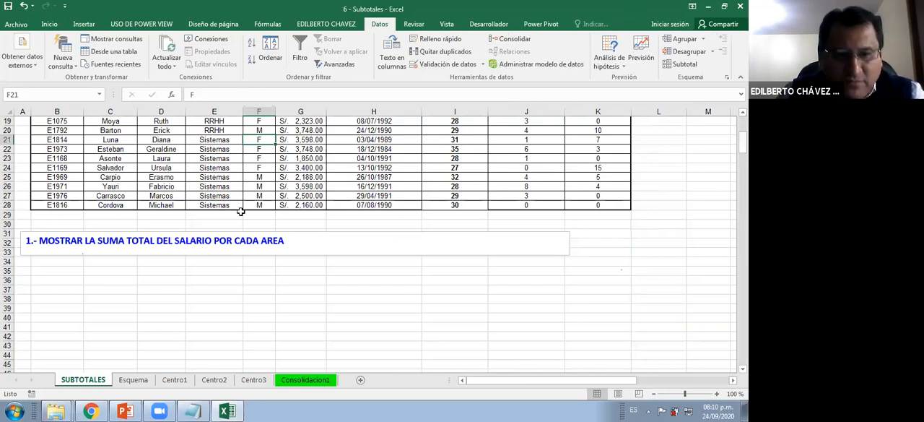
pyautogui.scroll(6, 241, 211)
pyautogui.click(230, 242)
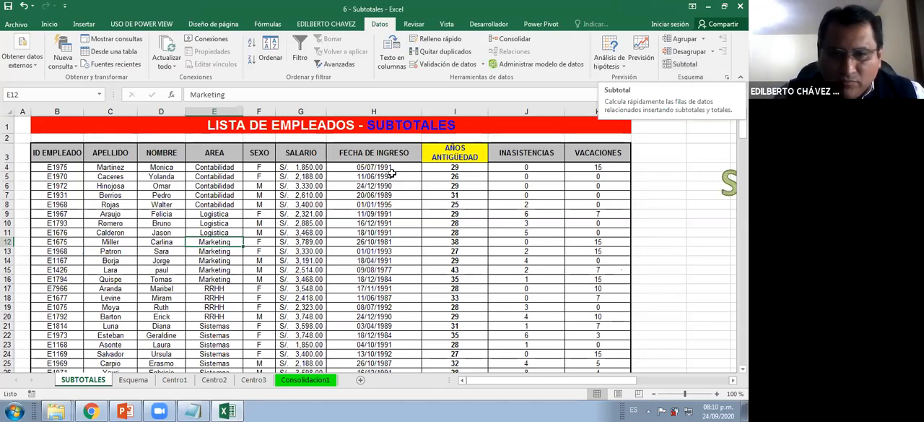
pyautogui.moveTo(244, 197); pyautogui.dragTo(496, 265)
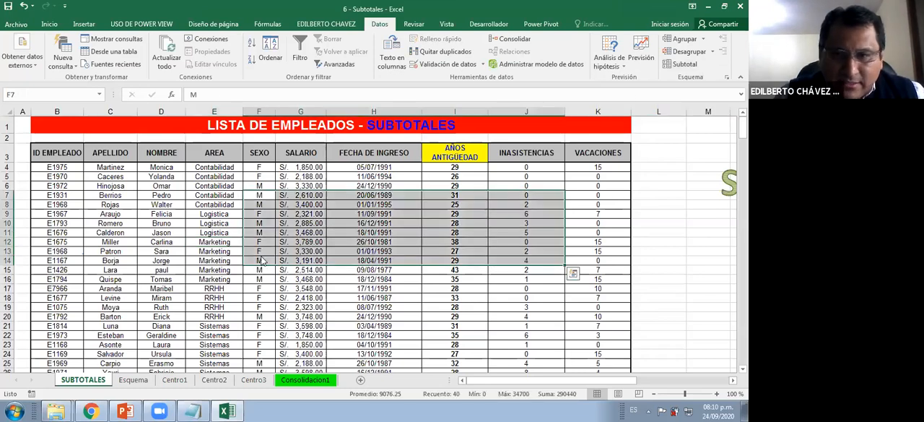
pyautogui.click(683, 63)
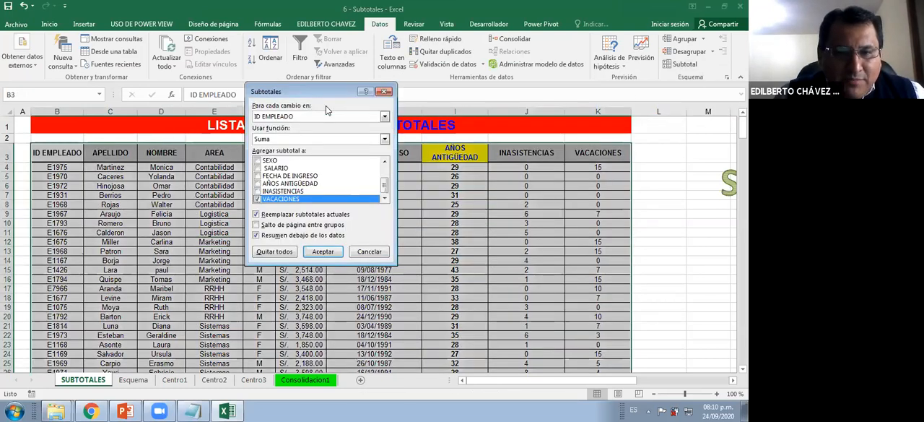
pyautogui.moveTo(325, 91); pyautogui.dragTo(487, 151)
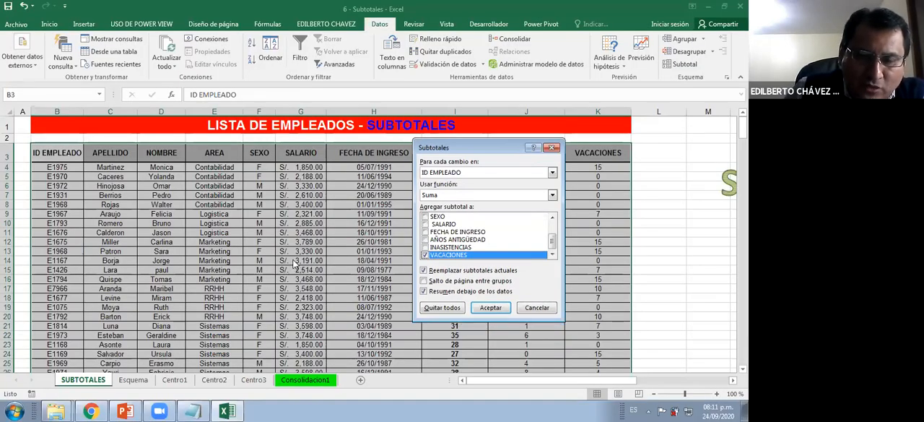
pyautogui.click(448, 195)
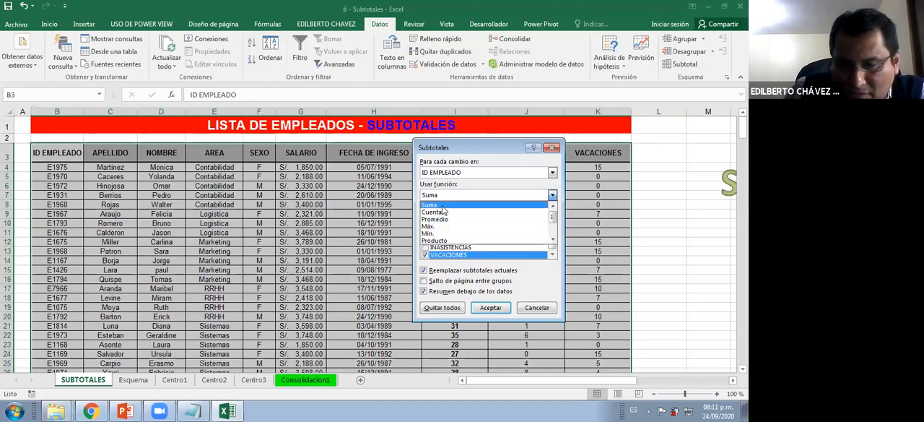
pyautogui.click(443, 206)
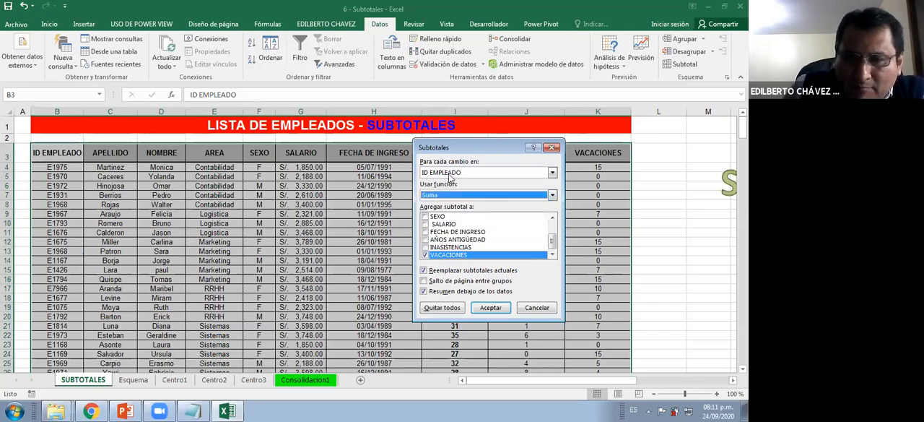
pyautogui.click(451, 174)
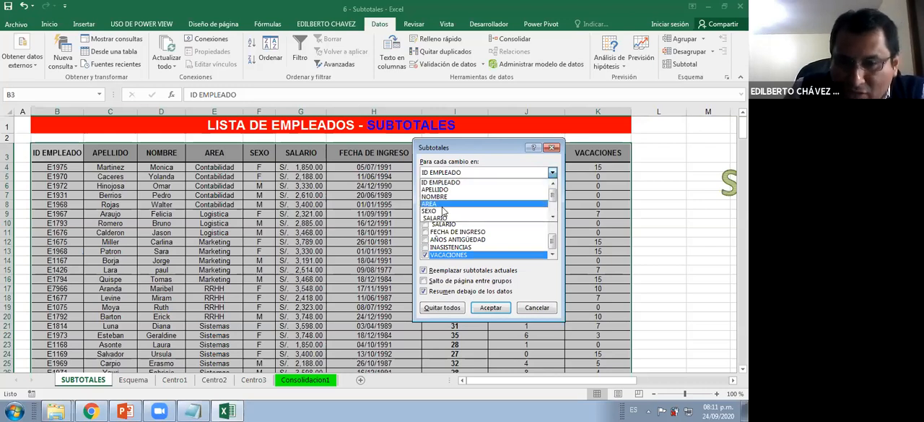
pyautogui.click(443, 207)
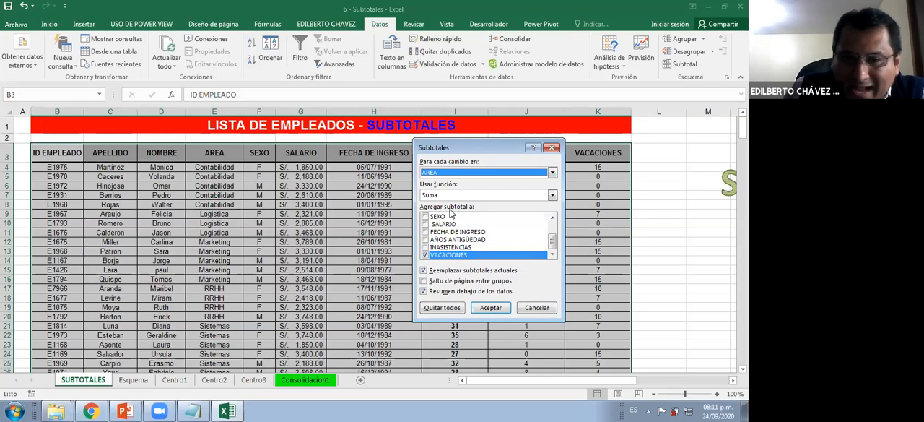
# Annotate the list with red arrows at INASISTENCIAS and VACACIONES and crosses over the text columns, and clear the marks
pyautogui.moveTo(555, 244); pyautogui.dragTo(556, 230)
pyautogui.moveTo(500, 148); pyautogui.dragTo(484, 289)
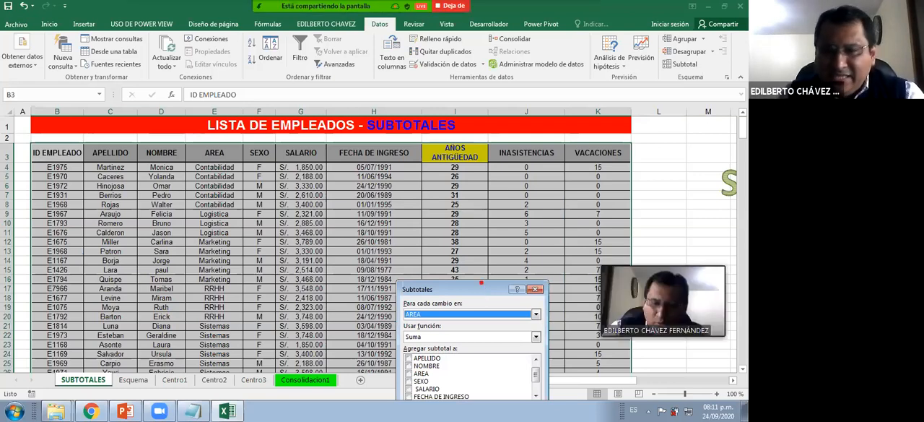
pyautogui.moveTo(544, 147); pyautogui.dragTo(563, 85)
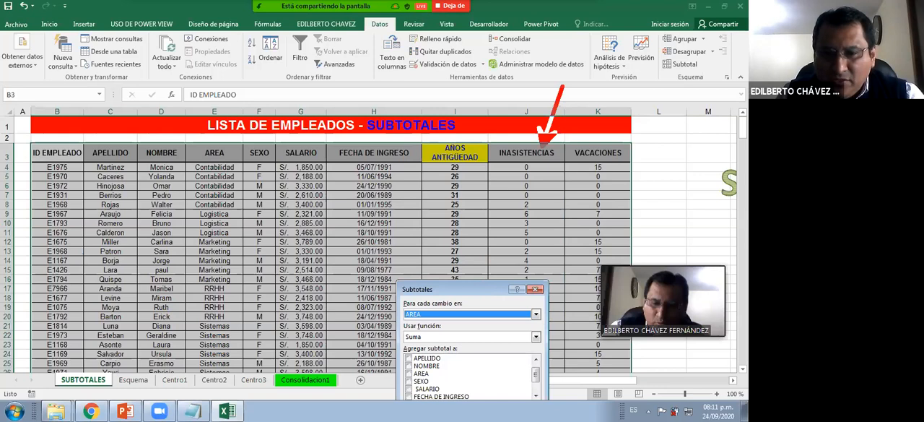
pyautogui.moveTo(642, 93); pyautogui.dragTo(627, 146)
pyautogui.moveTo(644, 93); pyautogui.dragTo(642, 92)
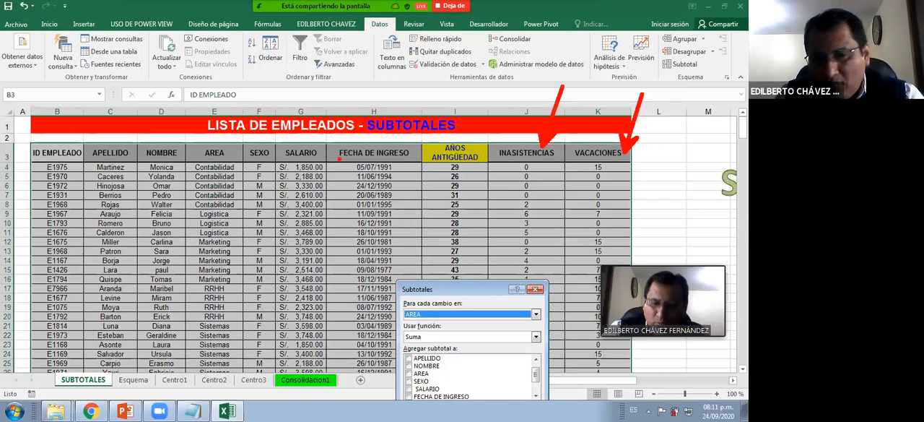
pyautogui.moveTo(247, 201); pyautogui.dragTo(273, 254)
pyautogui.moveTo(272, 214); pyautogui.dragTo(225, 249)
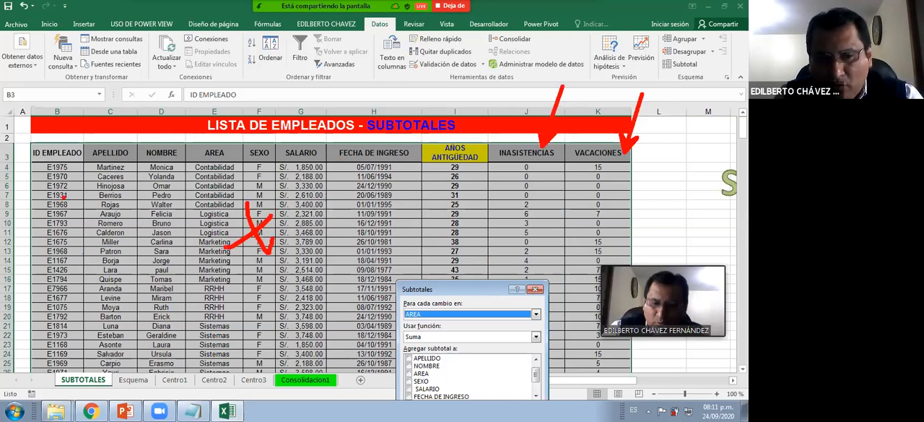
pyautogui.moveTo(63, 196); pyautogui.dragTo(167, 254)
pyautogui.moveTo(64, 230); pyautogui.dragTo(153, 205)
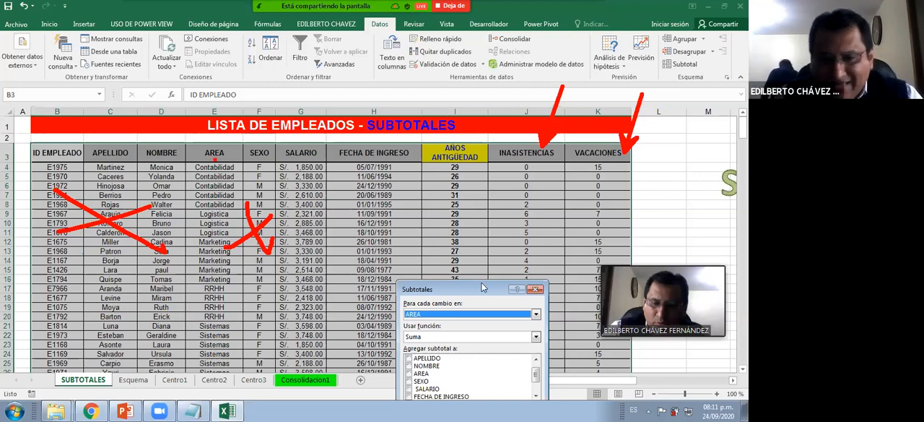
pyautogui.press('Escape')
# Include SALARIO among the columns to subtotal, keeping the Subtotales dialog clear of that choice's view
pyautogui.moveTo(488, 292); pyautogui.dragTo(315, 154)
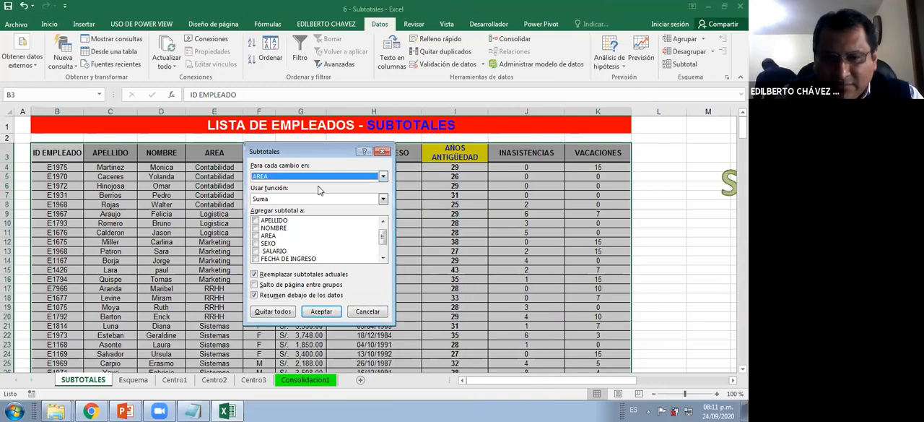
pyautogui.click(257, 250)
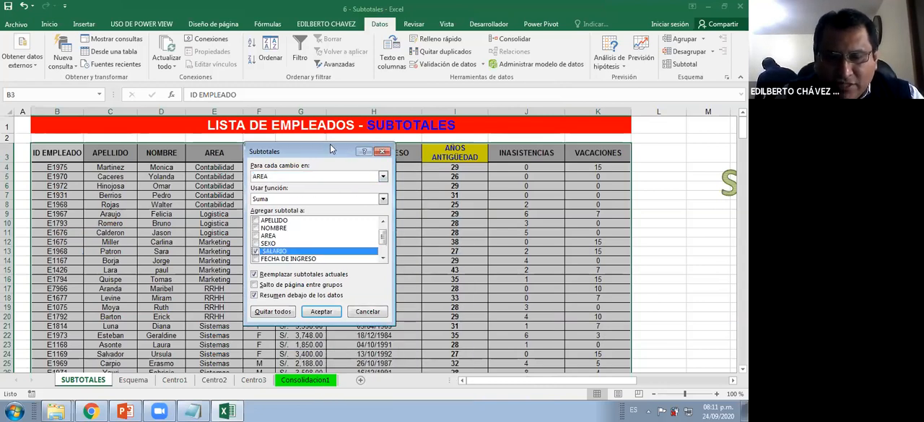
pyautogui.moveTo(331, 148); pyautogui.dragTo(335, 146)
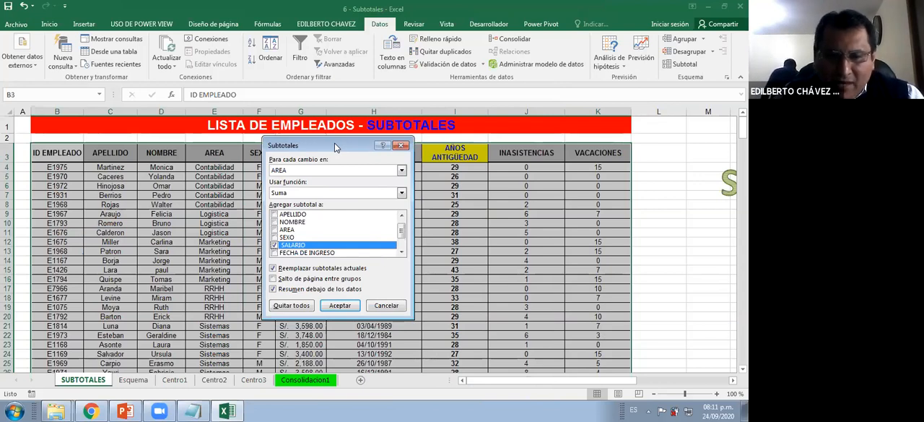
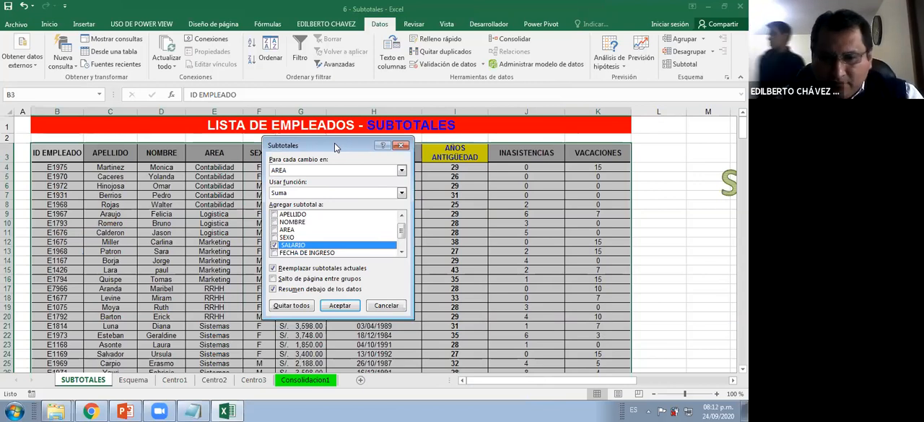
# Apply subtotals that sum SALARIO at each change in AREA, with the summary below the data
pyautogui.click(339, 302)
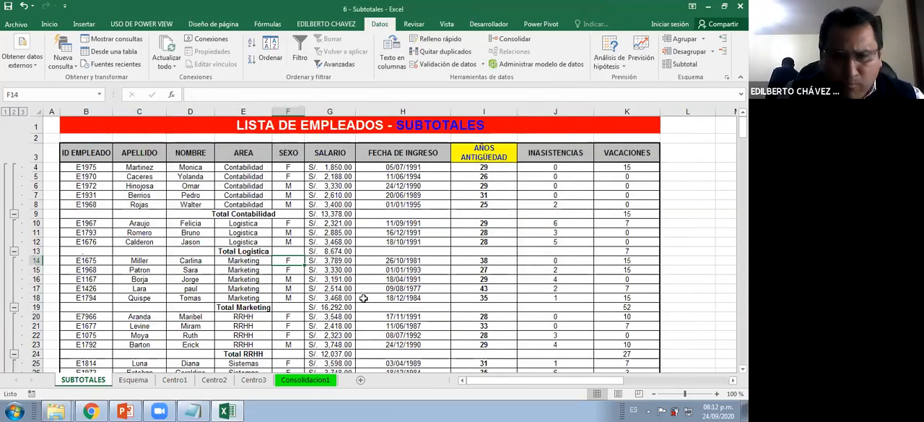
pyautogui.click(317, 258)
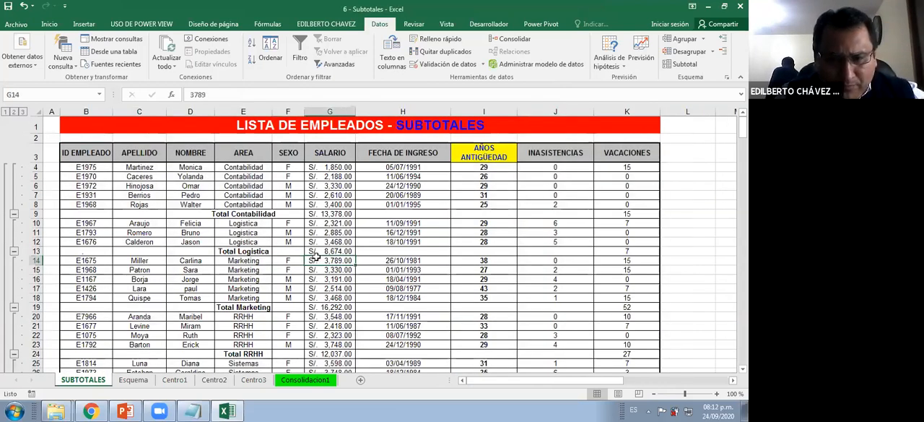
# Examine the total rows and their SALARIO subtotal formulas for each area, down to the grand total
pyautogui.click(245, 214)
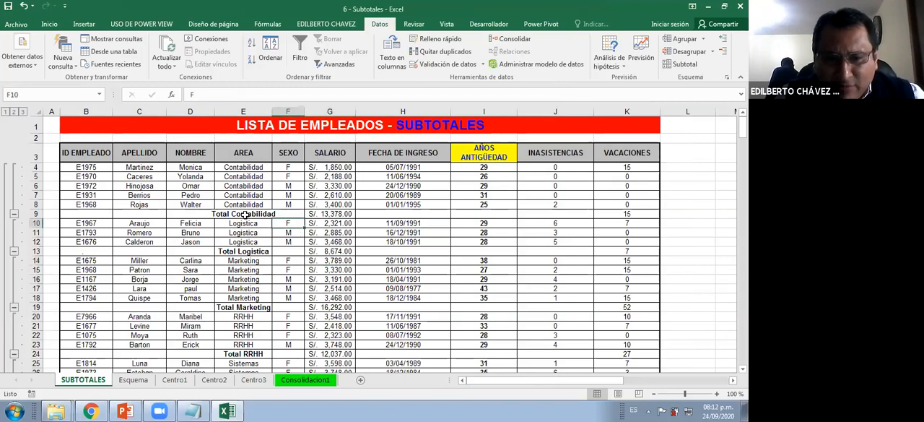
pyautogui.click(339, 216)
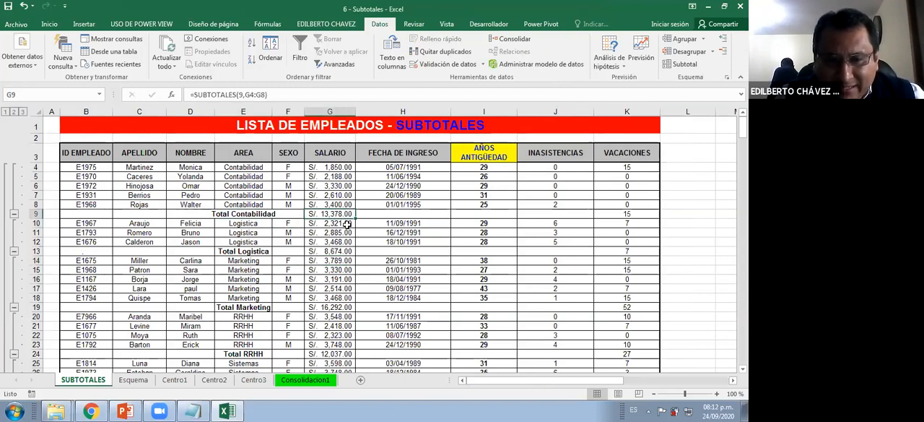
pyautogui.click(250, 251)
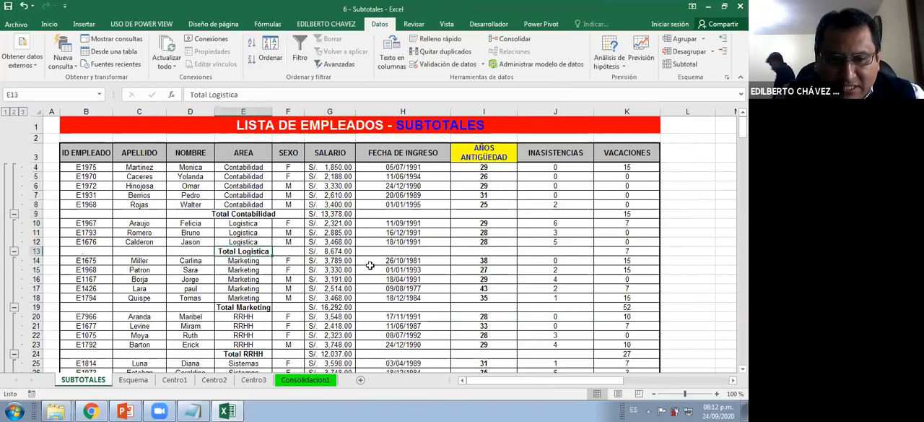
pyautogui.click(331, 252)
pyautogui.scroll(-1, 240, 267)
pyautogui.click(238, 262)
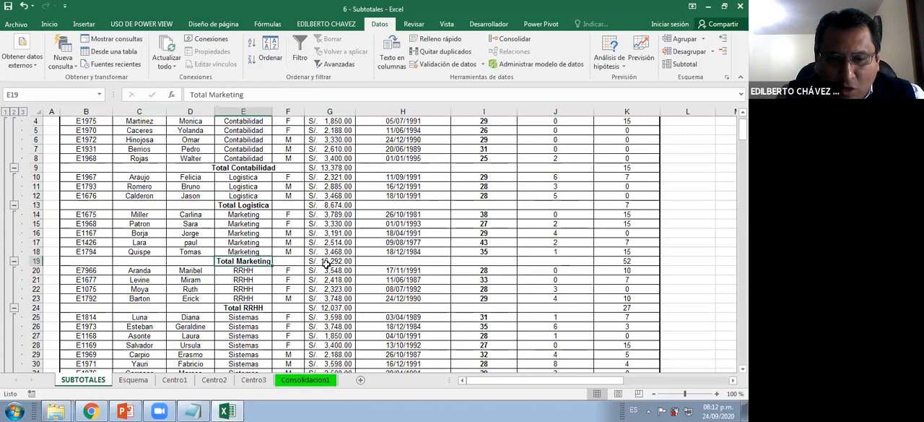
pyautogui.click(326, 263)
pyautogui.scroll(-1, 202, 272)
pyautogui.scroll(-1, 203, 271)
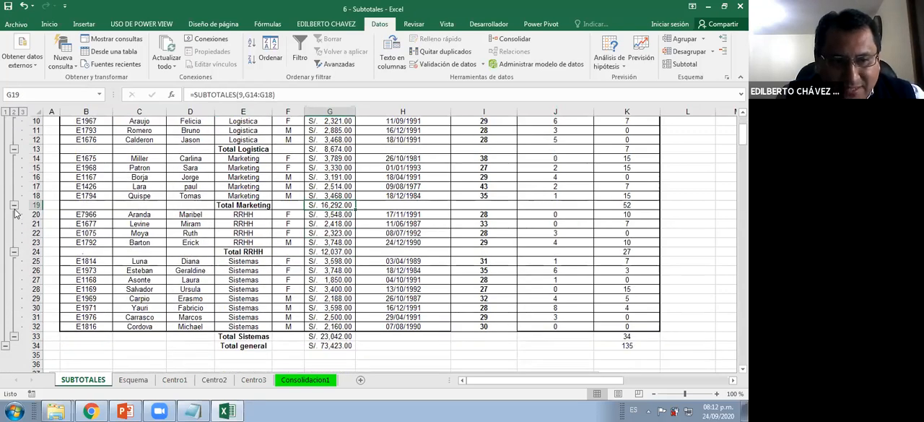
pyautogui.scroll(3, 16, 215)
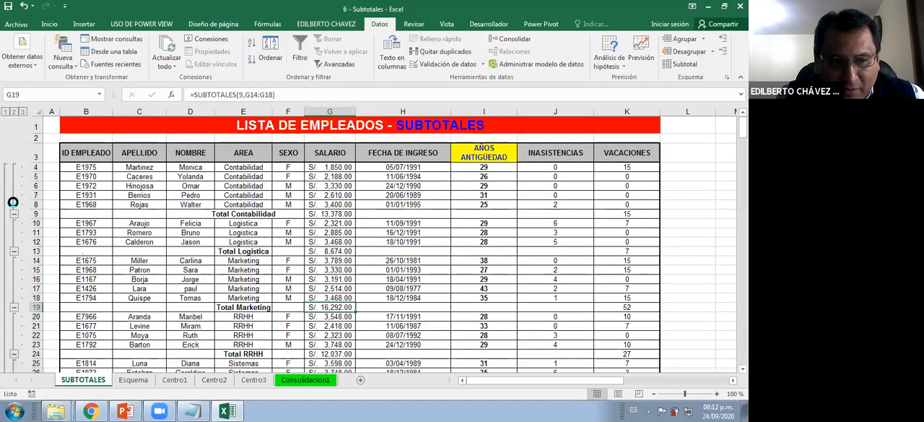
# Collapse the employee rows of all five areas and temporarily frame the summary table with a red rectangle
pyautogui.click(13, 214)
pyautogui.click(13, 205)
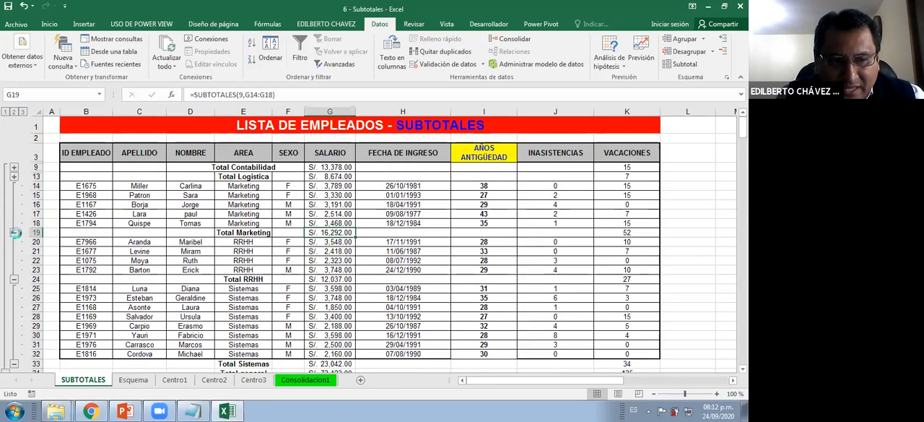
pyautogui.click(13, 233)
pyautogui.click(14, 233)
pyautogui.click(14, 279)
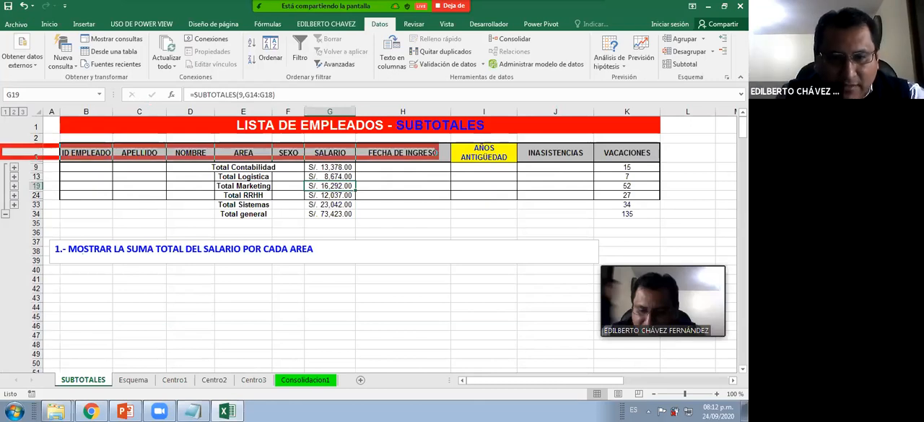
pyautogui.moveTo(437, 154); pyautogui.dragTo(673, 229)
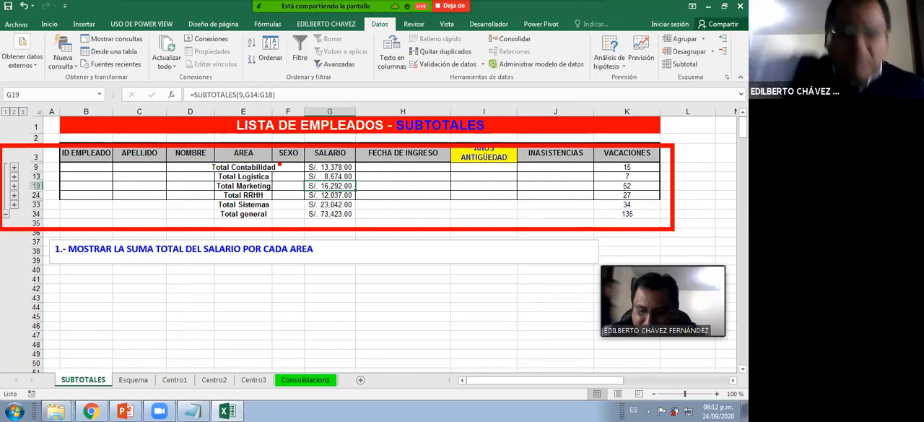
pyautogui.press('Escape')
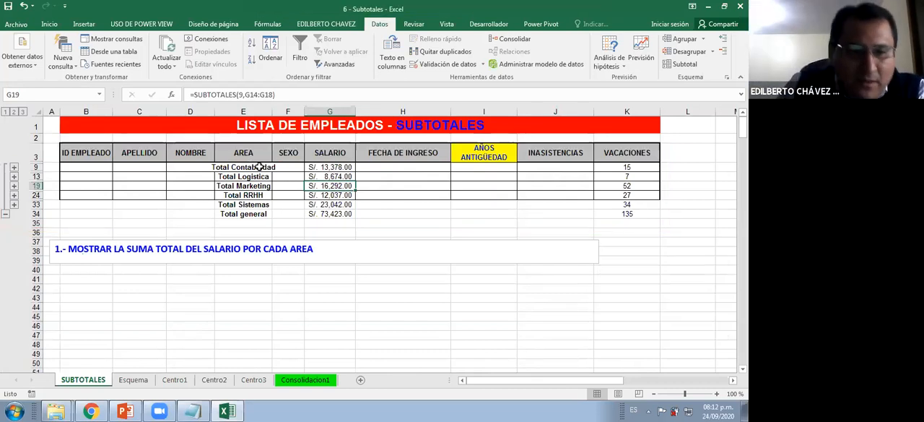
# Expand the Contabilidad employee rows and remove all subtotals from the list
pyautogui.click(14, 166)
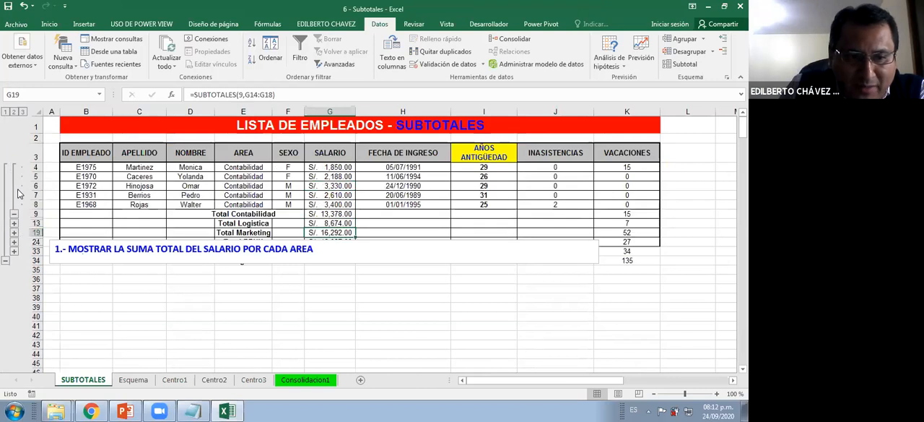
pyautogui.click(197, 197)
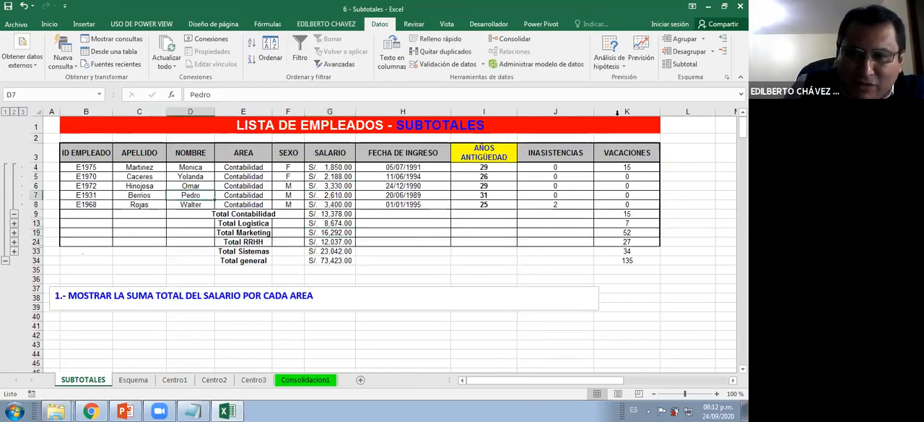
pyautogui.click(680, 65)
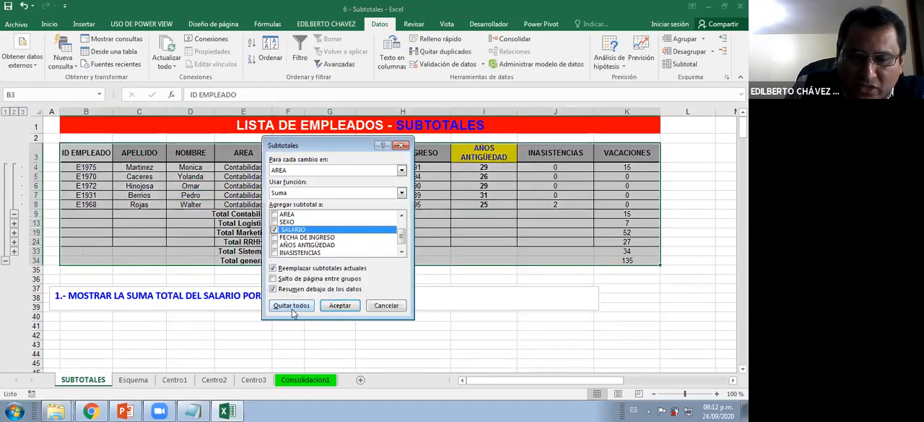
pyautogui.click(294, 307)
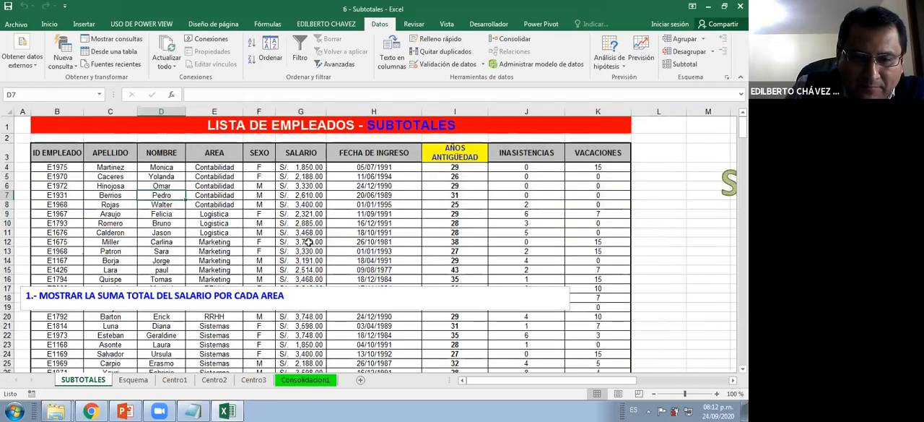
# Look over the plain employee list and check the current Subtotals settings without applying them
pyautogui.click(309, 242)
pyautogui.scroll(-3, 309, 242)
pyautogui.scroll(2, 309, 242)
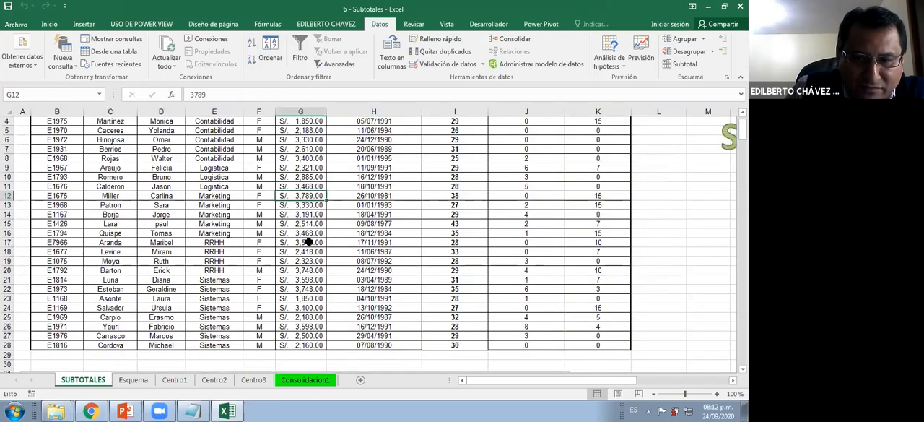
pyautogui.scroll(1, 308, 242)
pyautogui.scroll(-6, 308, 238)
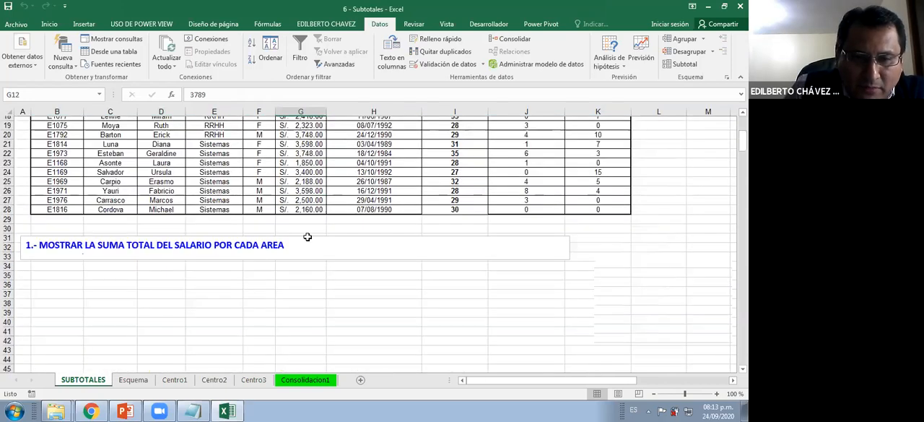
pyautogui.scroll(2, 307, 237)
pyautogui.scroll(2, 330, 218)
pyautogui.click(322, 223)
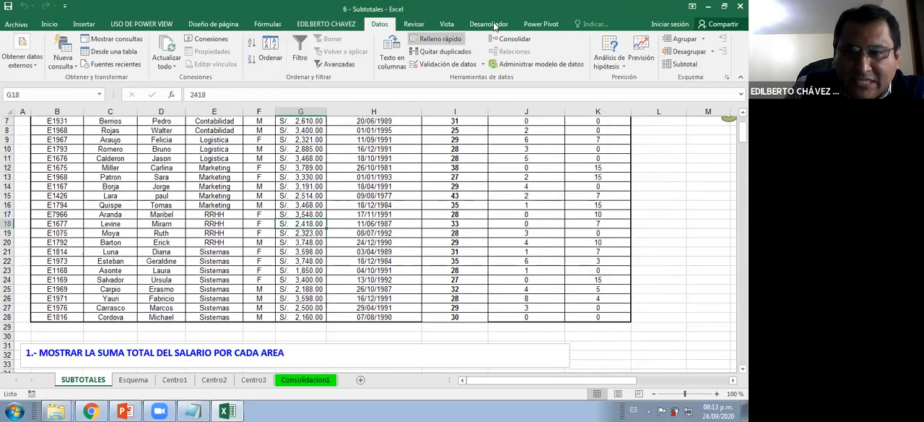
pyautogui.click(679, 64)
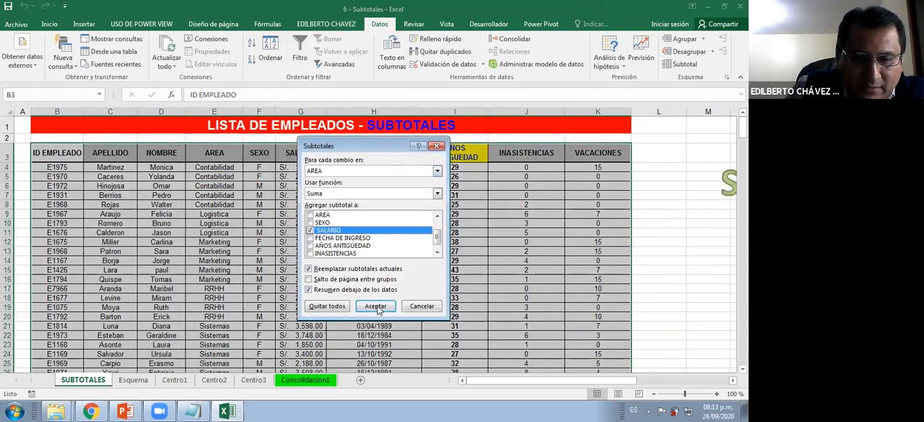
pyautogui.press('Escape')
# Read the exercise 1 statement below the list and highlight the Contabilidad entries in the AREA column
pyautogui.click(285, 302)
pyautogui.scroll(-5, 269, 272)
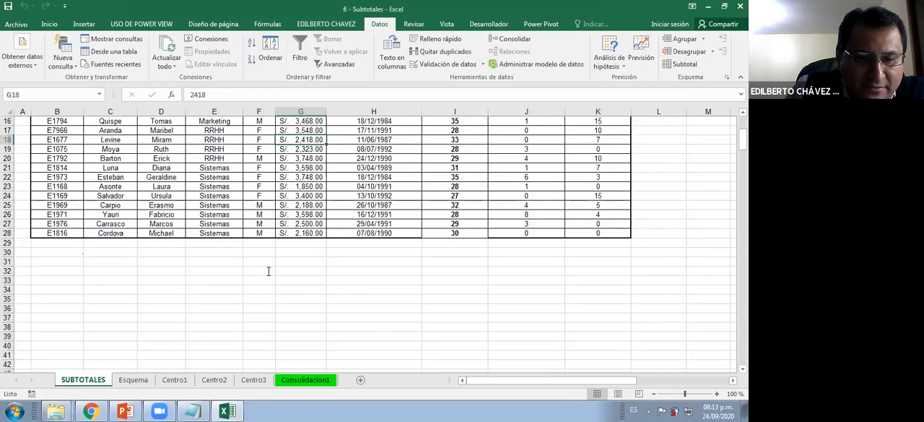
pyautogui.tripleClick(270, 274)
pyautogui.click(178, 273)
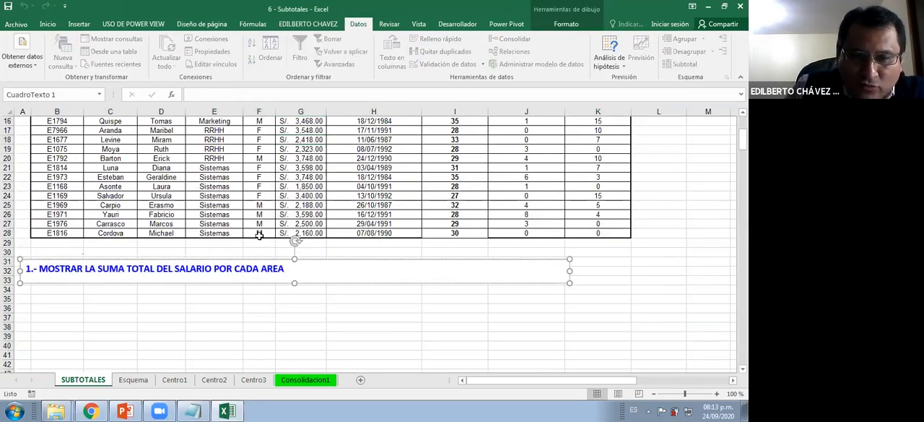
pyautogui.scroll(5, 222, 188)
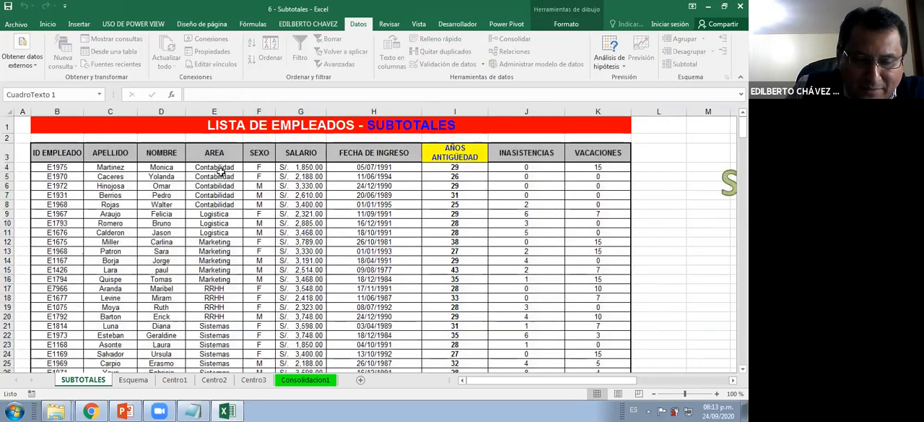
pyautogui.moveTo(221, 167); pyautogui.dragTo(210, 238)
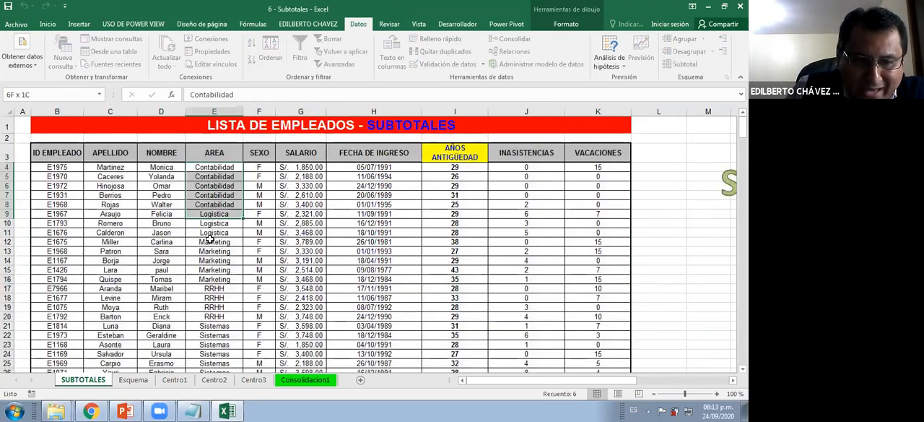
# Apply subtotals to the employee list, using Suma on SALARIO at each change in AREA
pyautogui.click(438, 205)
pyautogui.click(683, 64)
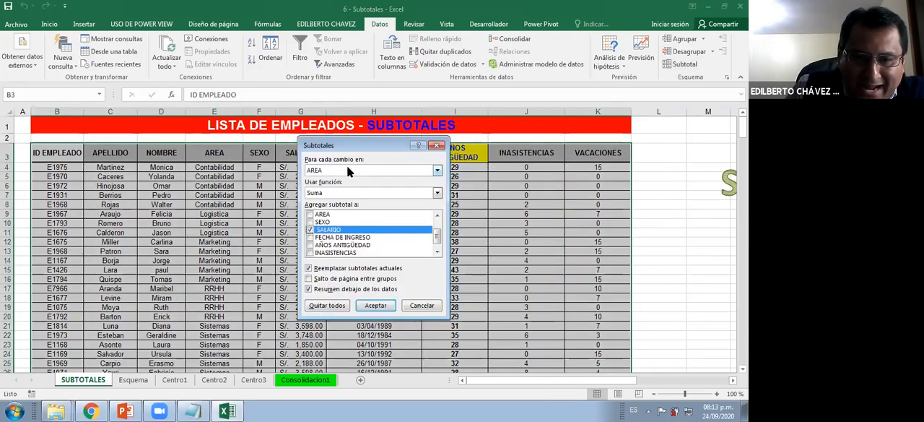
pyautogui.click(347, 168)
pyautogui.click(335, 202)
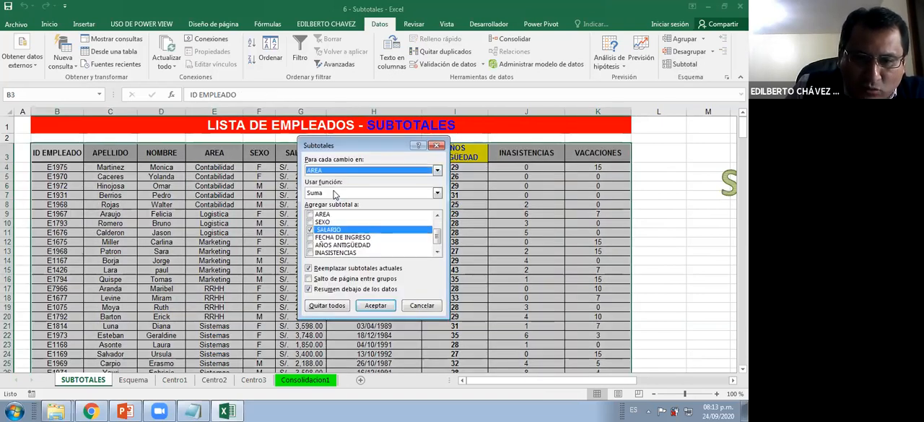
pyautogui.click(337, 194)
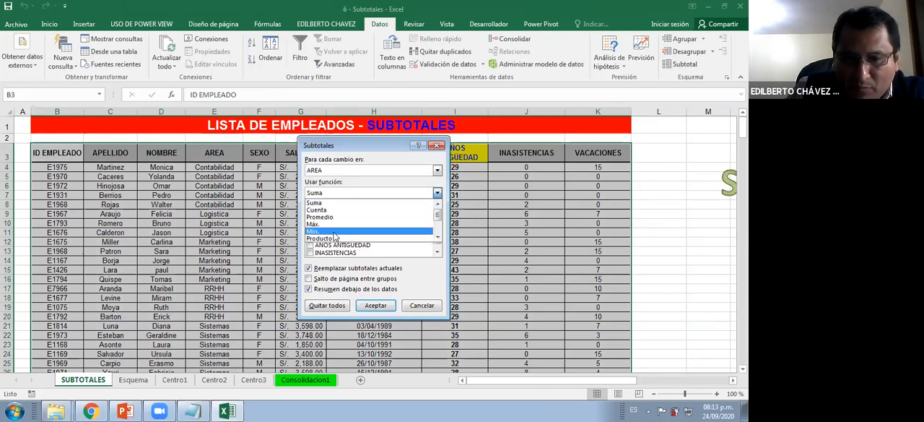
pyautogui.scroll(-1, 344, 222)
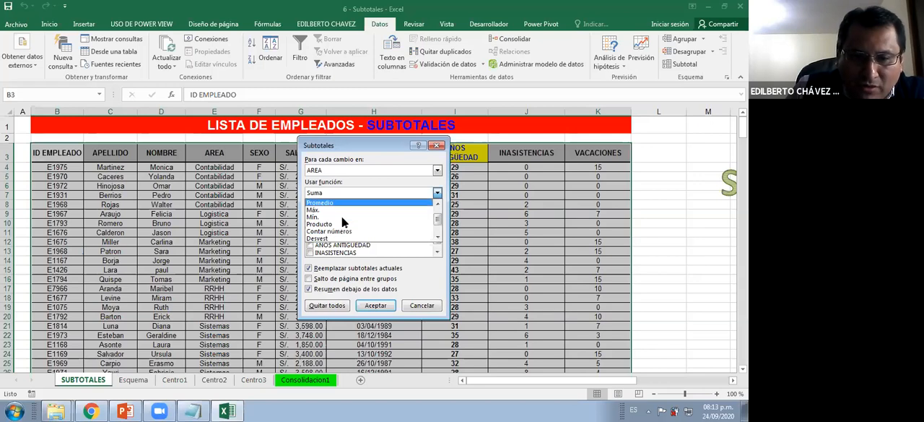
pyautogui.scroll(1, 344, 219)
pyautogui.click(329, 205)
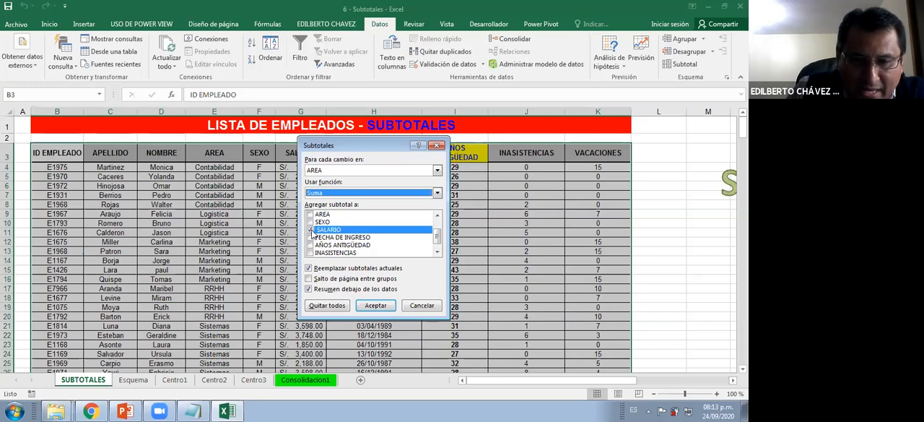
pyautogui.moveTo(357, 148); pyautogui.dragTo(300, 248)
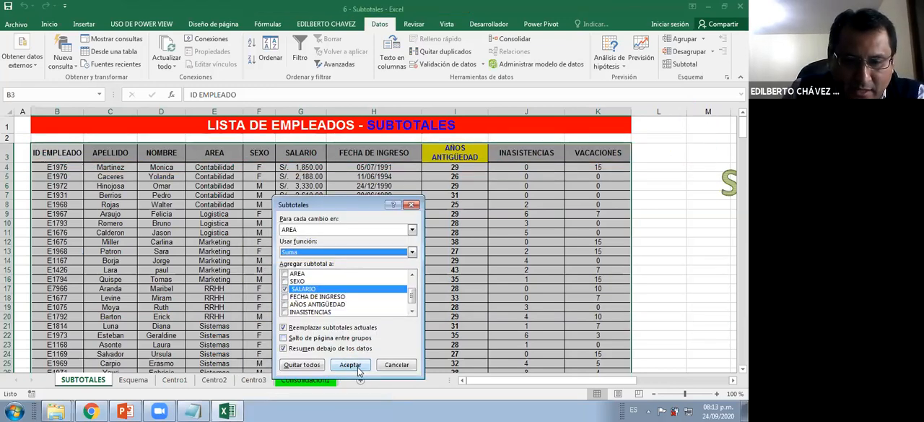
pyautogui.click(354, 368)
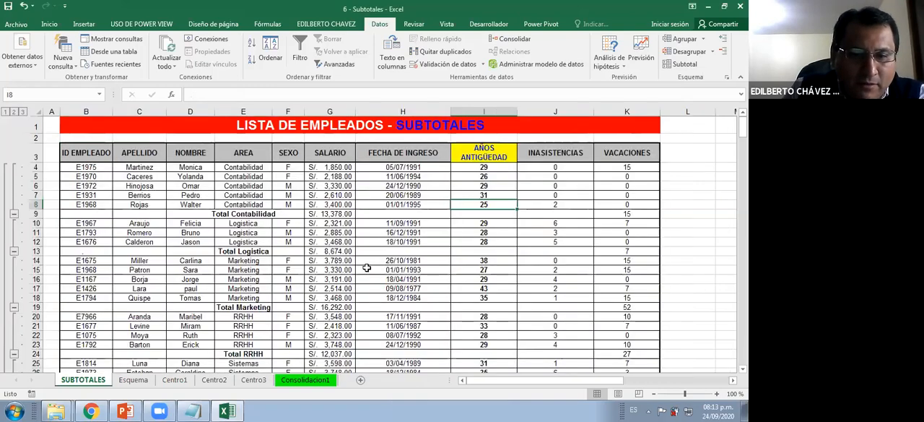
# Look through the subtotaled list and the exercise statements below it, down to exercise 4
pyautogui.click(367, 267)
pyautogui.scroll(-5, 126, 157)
pyautogui.scroll(4, 126, 156)
pyautogui.scroll(-13, 233, 286)
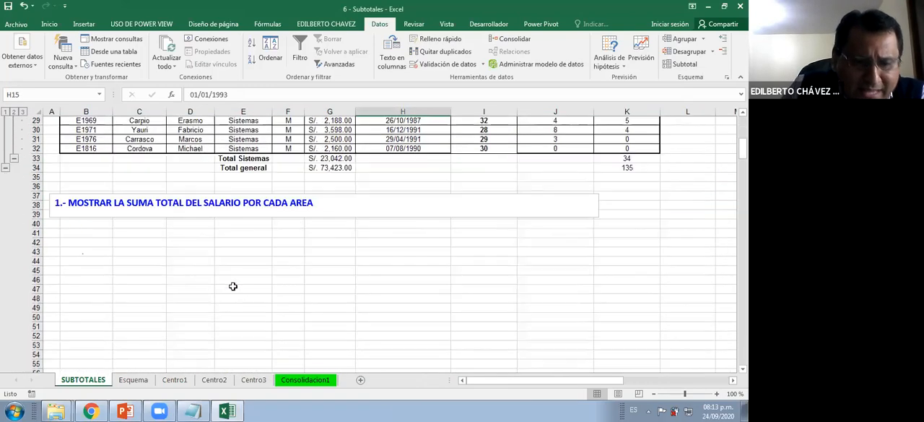
pyautogui.scroll(-8, 232, 286)
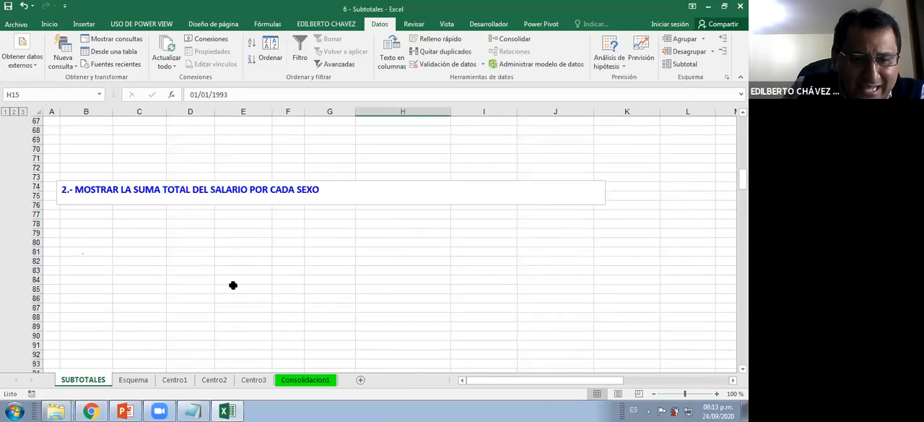
pyautogui.scroll(-4, 233, 285)
pyautogui.scroll(-10, 231, 282)
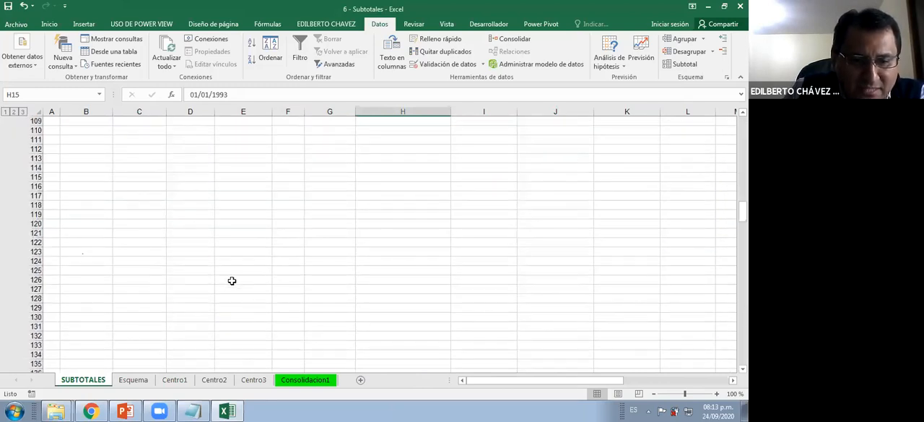
pyautogui.scroll(-7, 232, 281)
pyautogui.scroll(-1, 232, 280)
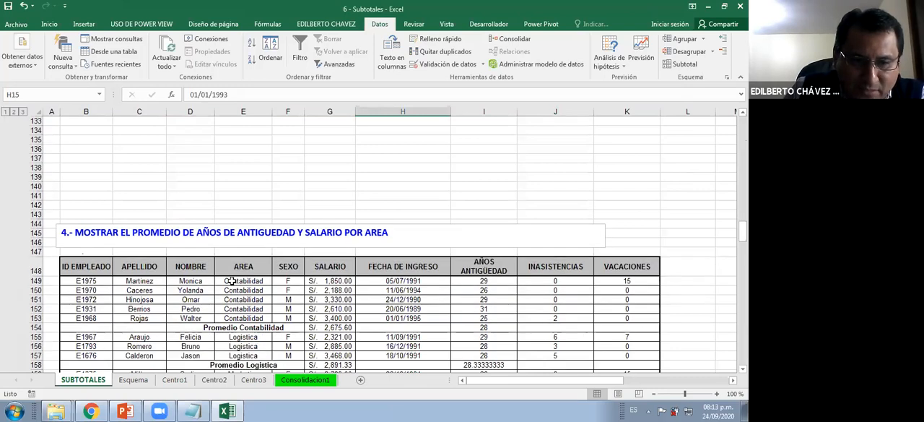
# Read through the remaining exercise statements 4 to 8 and return to the subtotaled employee list
pyautogui.scroll(-8, 232, 280)
pyautogui.scroll(-6, 191, 253)
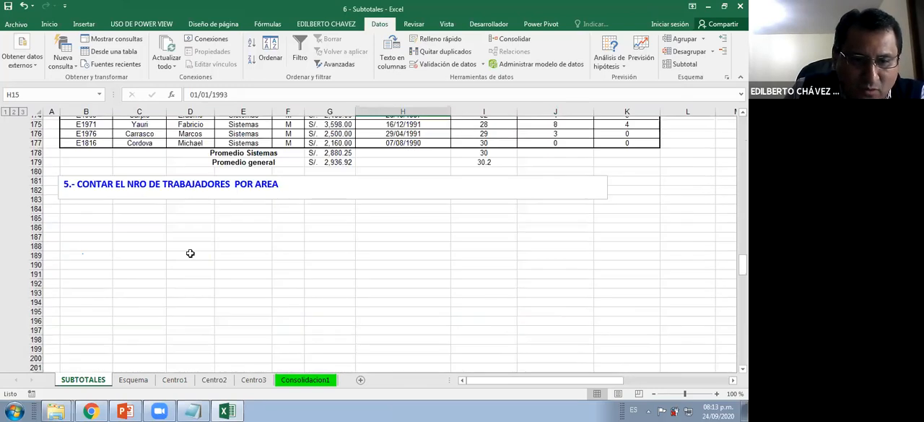
pyautogui.scroll(-2, 185, 213)
pyautogui.scroll(1, 263, 281)
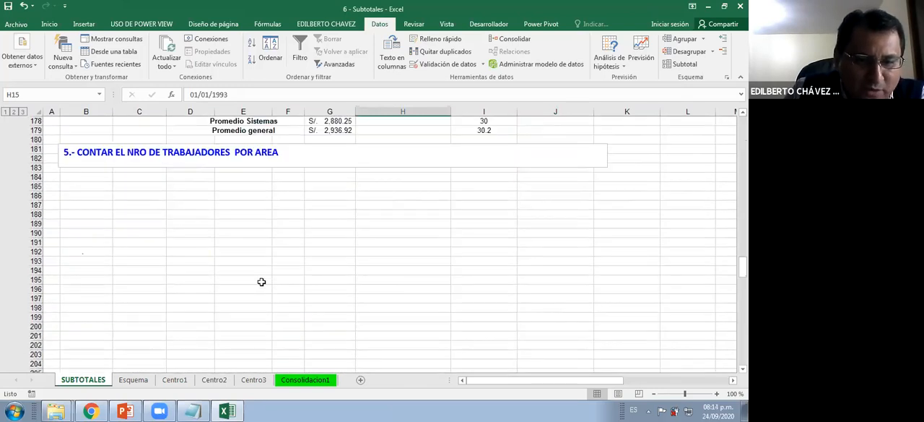
pyautogui.scroll(-6, 221, 198)
pyautogui.scroll(-9, 217, 187)
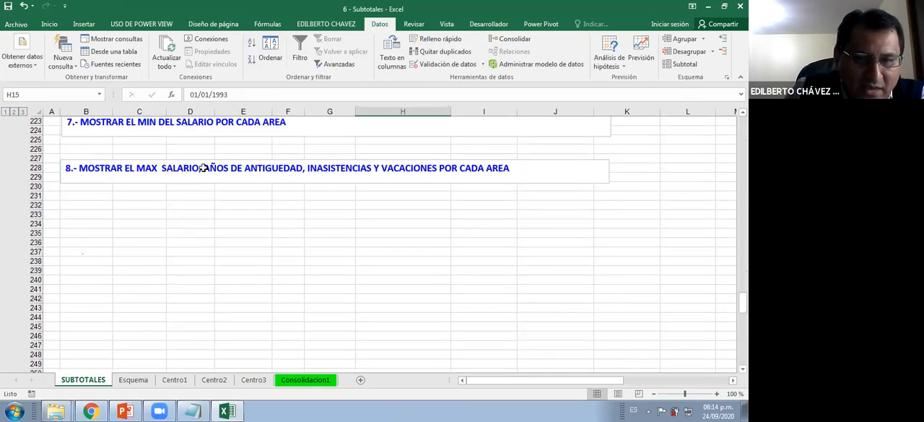
pyautogui.scroll(5, 195, 174)
pyautogui.scroll(20, 190, 180)
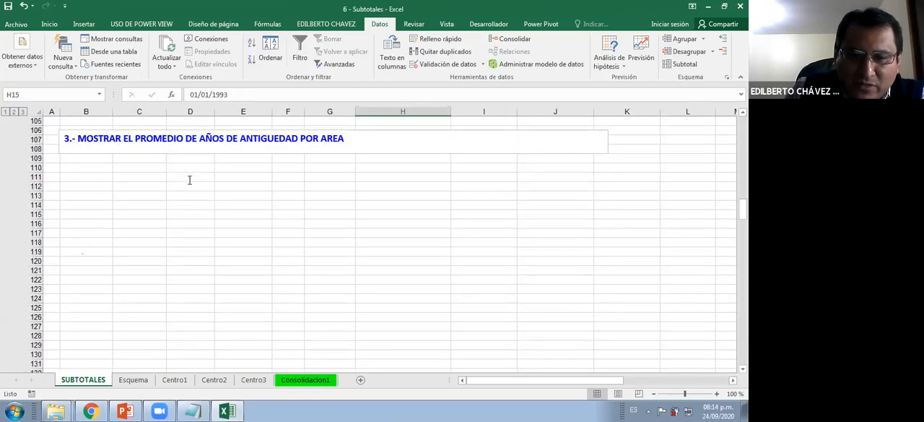
pyautogui.scroll(7, 189, 179)
pyautogui.scroll(20, 285, 180)
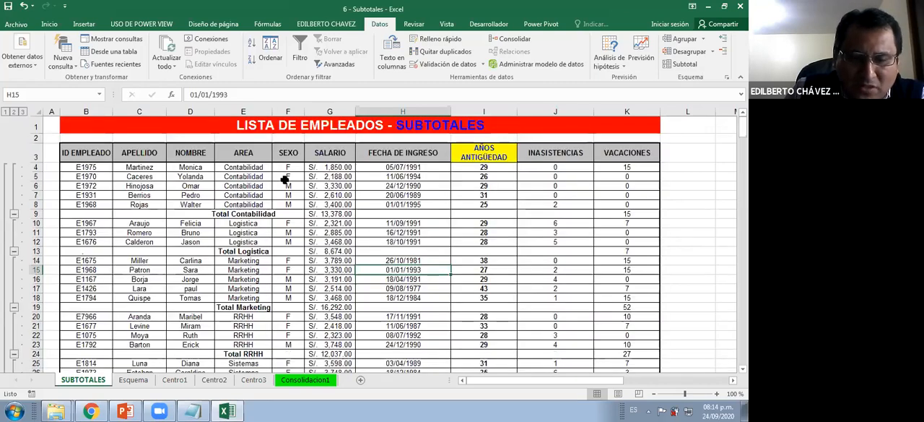
# Replace the list's subtotals with Cuenta at each change in AREA, adding INASISTENCIAS to the subtotaled columns
pyautogui.click(288, 176)
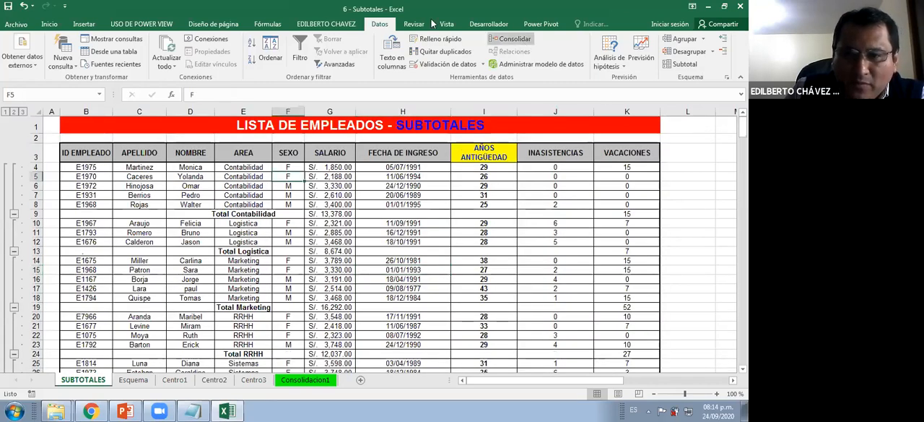
pyautogui.click(678, 68)
pyautogui.moveTo(433, 179); pyautogui.dragTo(510, 181)
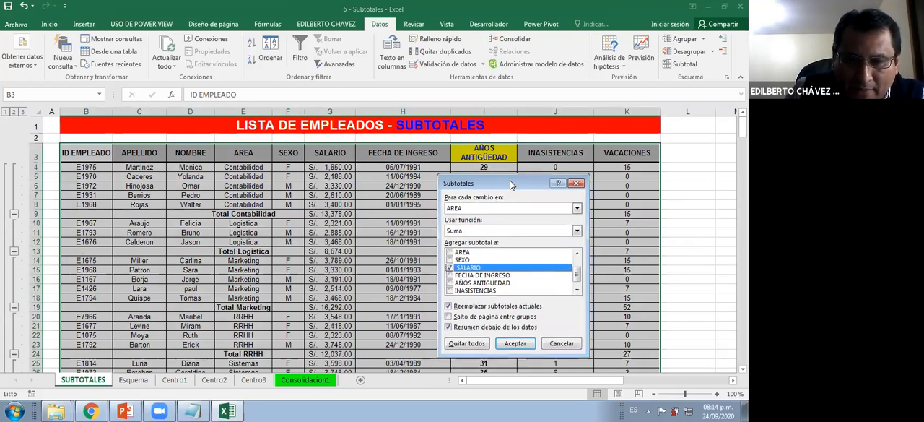
pyautogui.click(484, 229)
pyautogui.click(475, 247)
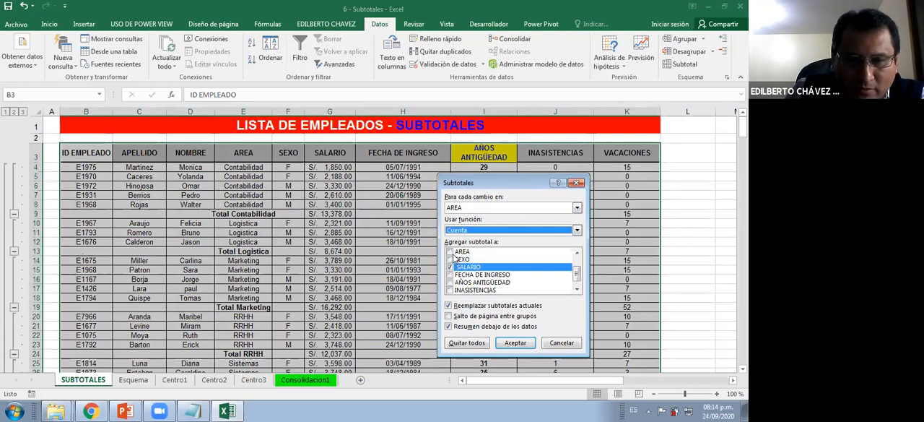
pyautogui.moveTo(491, 182); pyautogui.dragTo(404, 178)
pyautogui.click(361, 288)
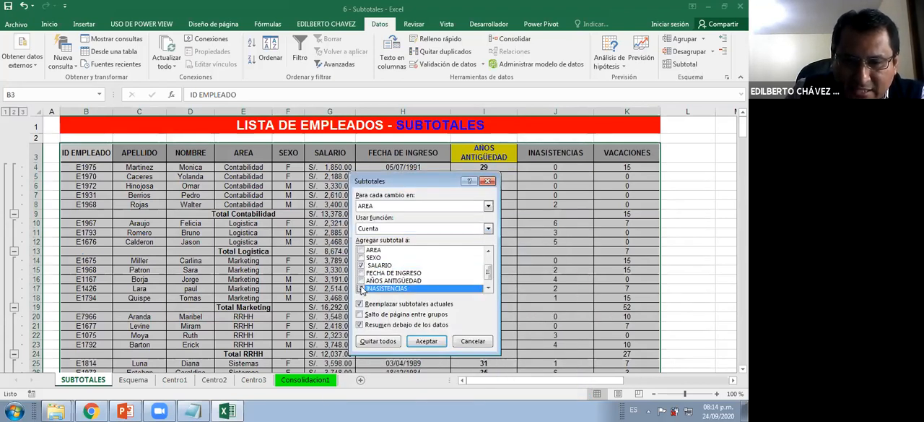
pyautogui.moveTo(209, 150); pyautogui.dragTo(207, 147)
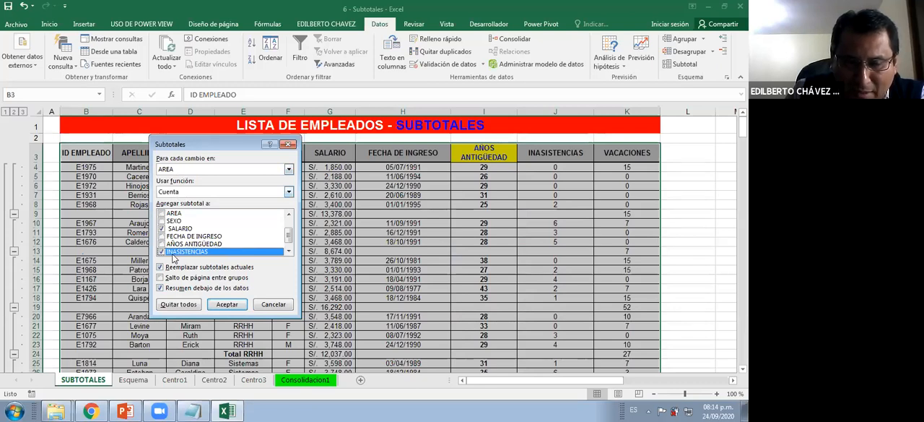
pyautogui.click(226, 304)
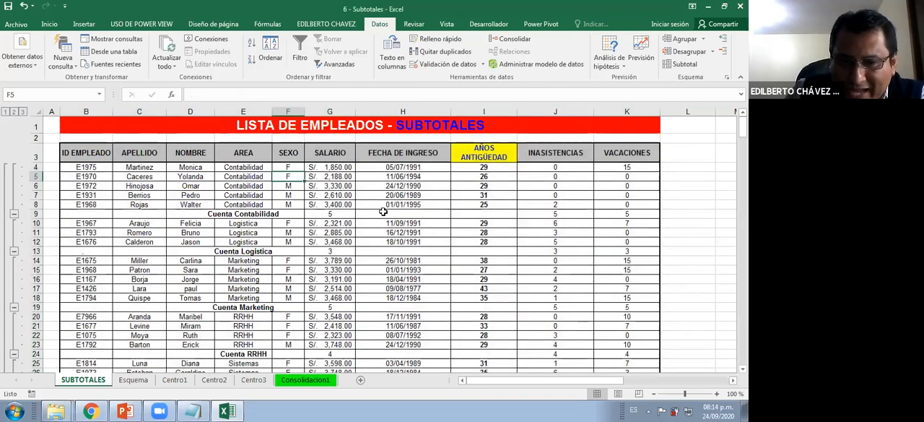
# Compare the INASISTENCIAS counts for Contabilidad and Logistica with the AREA entries they cover
pyautogui.click(544, 215)
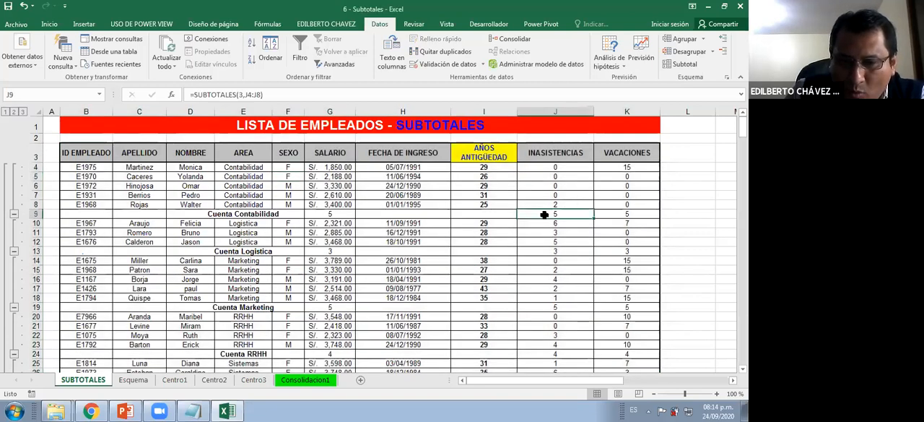
pyautogui.click(267, 213)
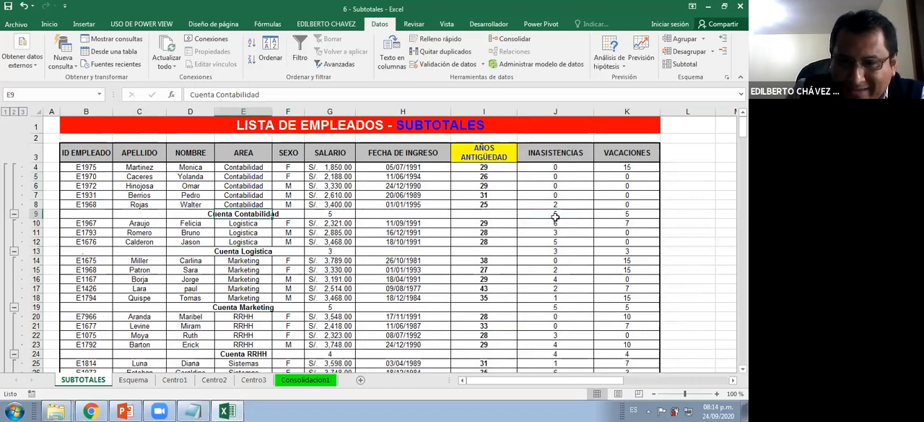
pyautogui.moveTo(259, 167); pyautogui.dragTo(260, 243)
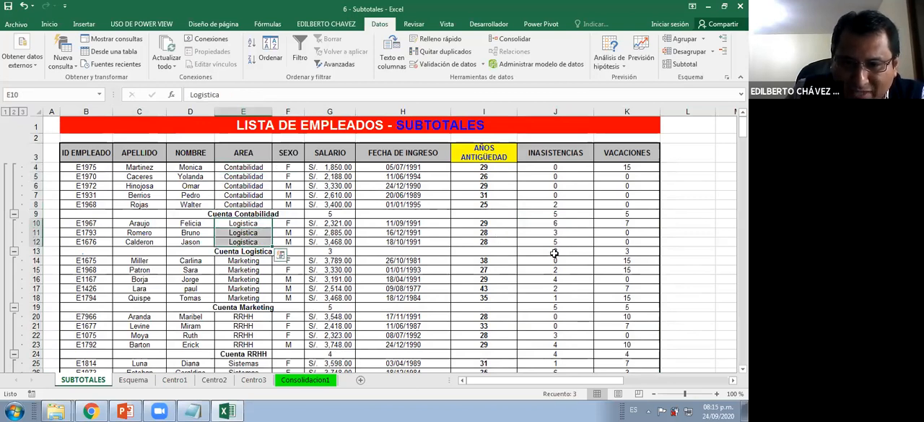
pyautogui.click(554, 253)
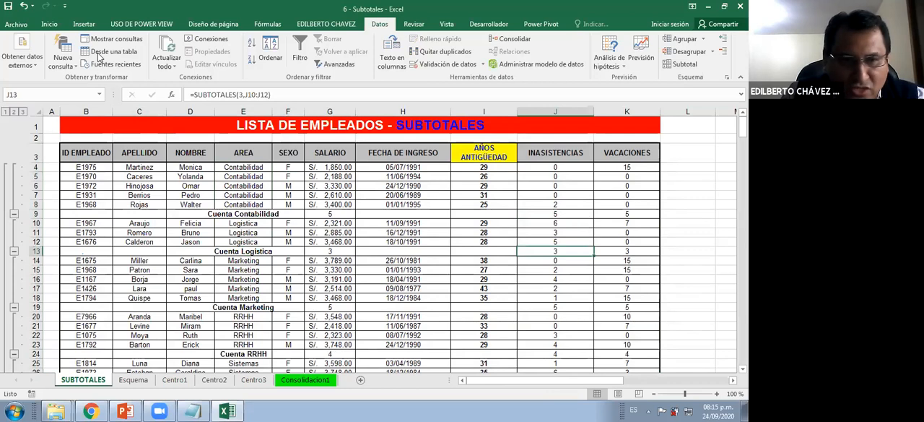
# Make the INASISTENCIAS counts for Contabilidad, Logistica and Marketing bold, with the Contabilidad and Logistica ones in blue
pyautogui.keyDown('ctrl'); pyautogui.click(556, 214); pyautogui.keyUp('ctrl')
pyautogui.click(51, 24)
pyautogui.click(58, 60)
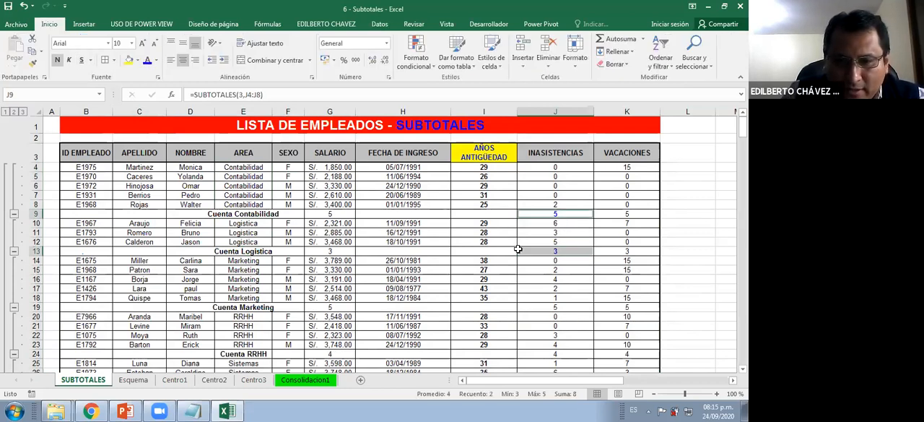
pyautogui.click(556, 232)
pyautogui.scroll(-1, 533, 264)
pyautogui.click(555, 261)
pyautogui.click(57, 61)
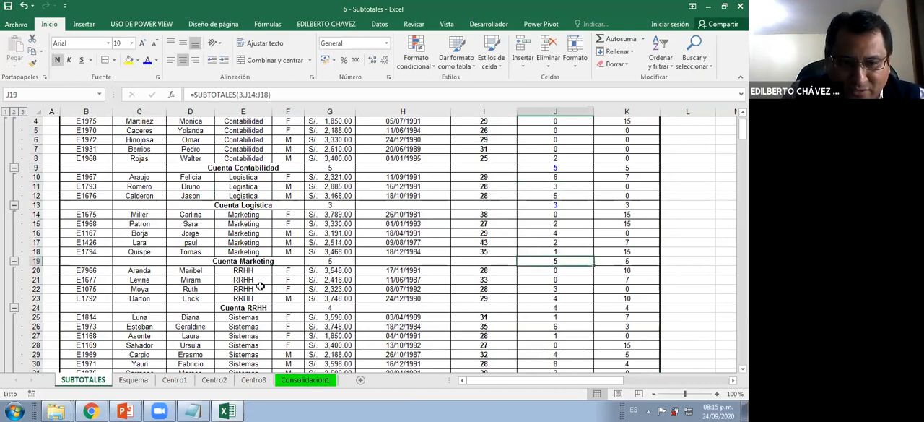
# Highlight the RRHH and Marketing entries, making the RRHH INASISTENCIAS count bold blue and colouring the Marketing count blue
pyautogui.moveTo(246, 270); pyautogui.dragTo(249, 298)
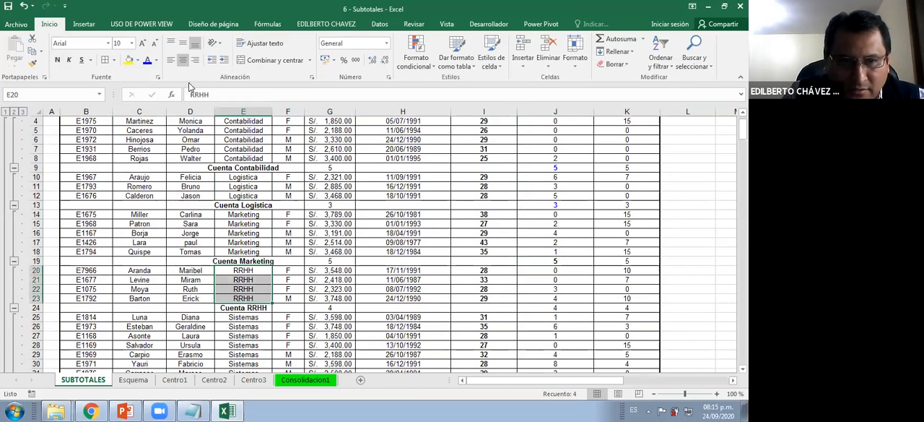
pyautogui.click(562, 309)
pyautogui.click(57, 60)
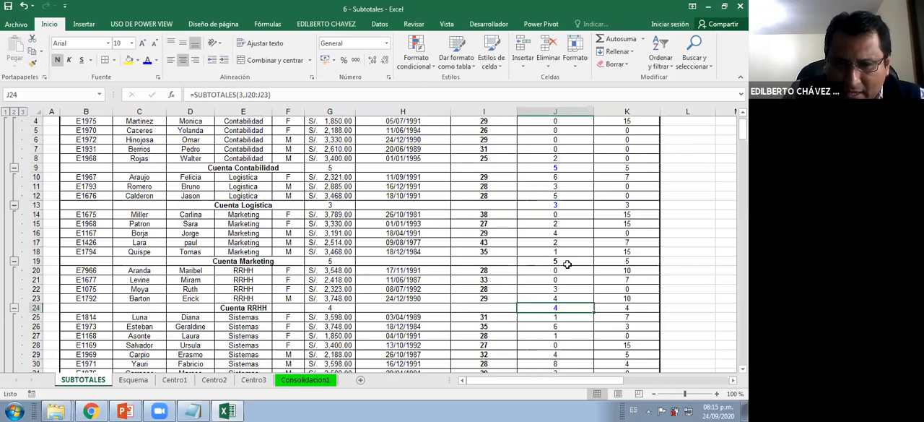
pyautogui.press('Up')
pyautogui.press('Up')
pyautogui.press('Up')
pyautogui.press('Up')
pyautogui.press('Up')
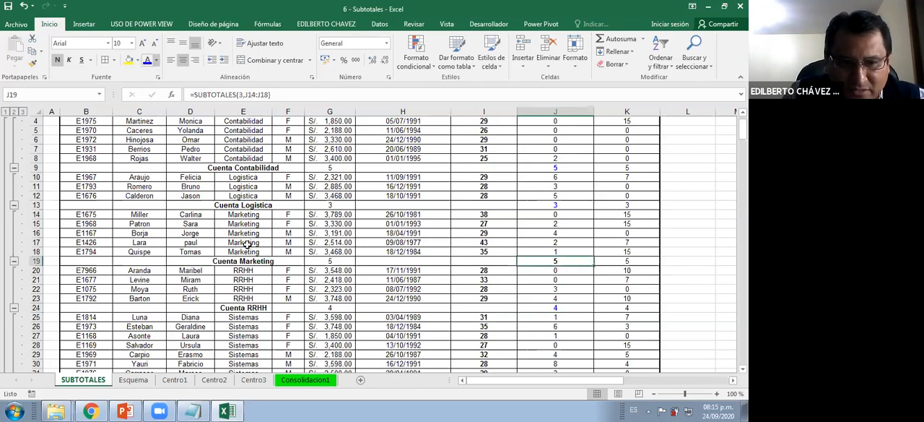
pyautogui.moveTo(250, 214); pyautogui.dragTo(252, 251)
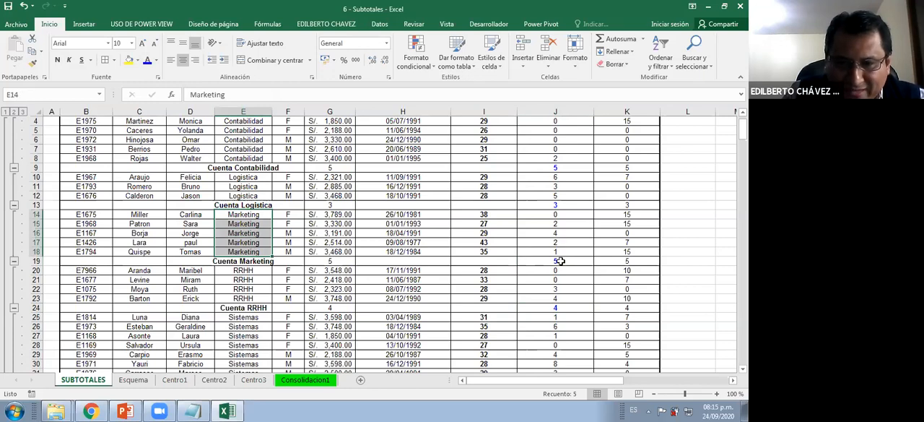
pyautogui.click(533, 260)
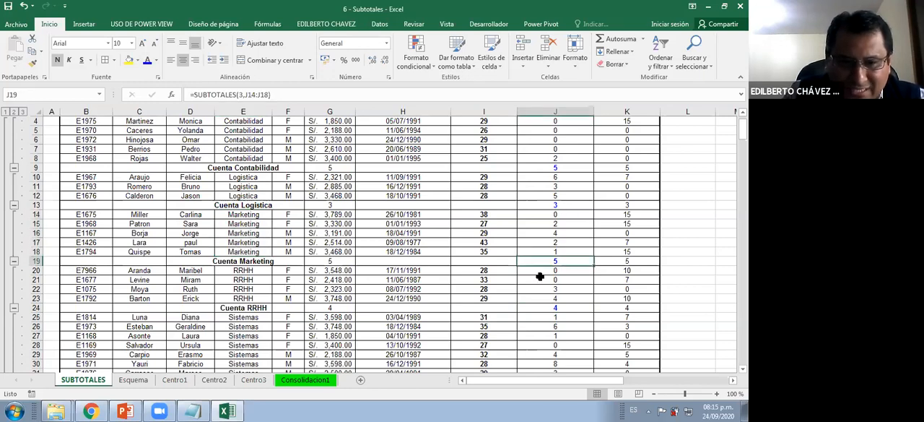
# Highlight the Sistemas entries in the AREA column and make their INASISTENCIAS count bold blue
pyautogui.scroll(-2, 258, 287)
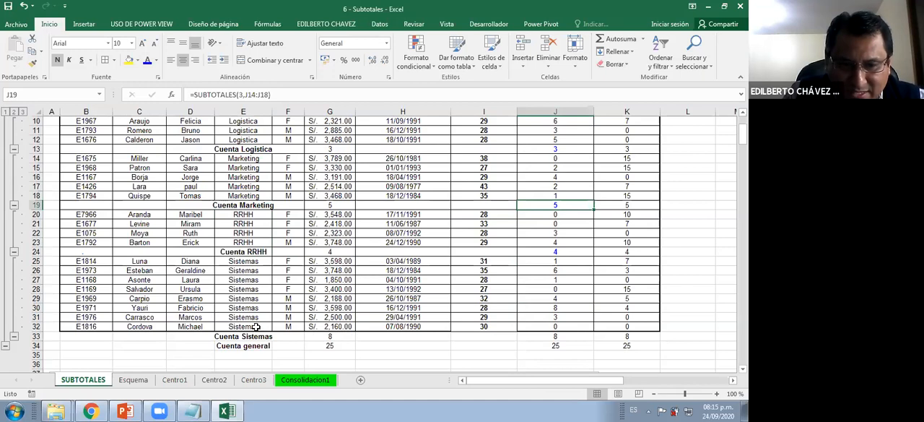
pyautogui.moveTo(253, 262); pyautogui.dragTo(255, 326)
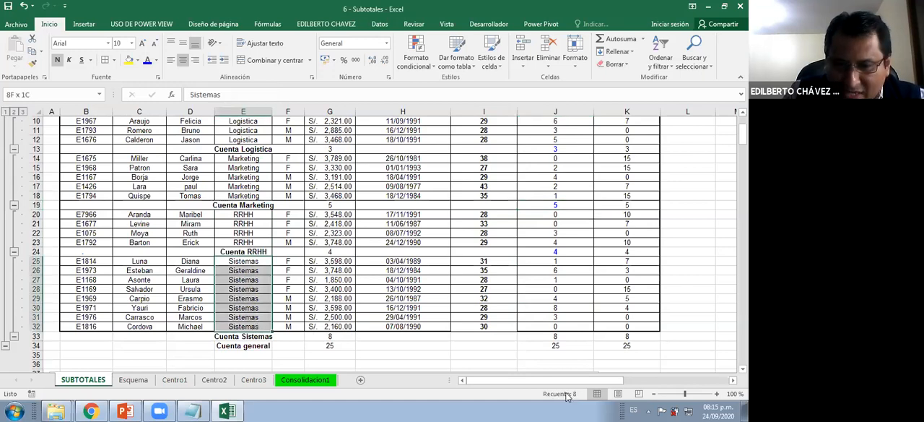
pyautogui.click(557, 335)
pyautogui.click(57, 60)
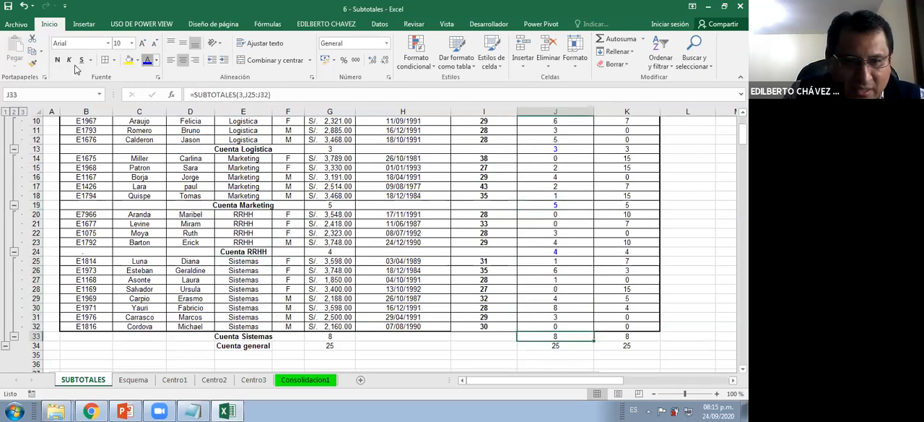
pyautogui.click(321, 212)
pyautogui.scroll(1, 321, 202)
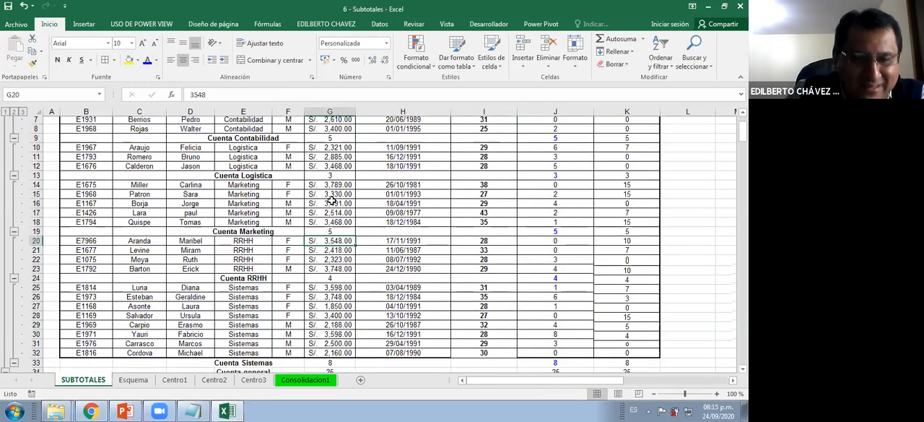
pyautogui.scroll(2, 332, 199)
pyautogui.click(340, 205)
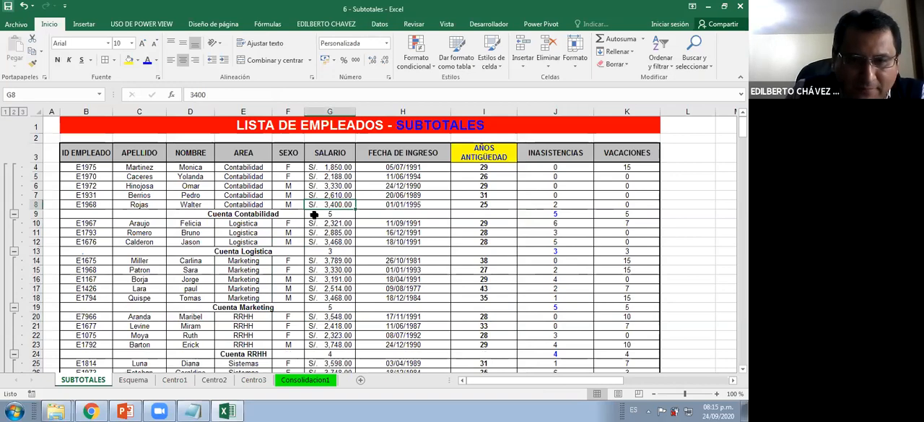
pyautogui.scroll(-2, 321, 217)
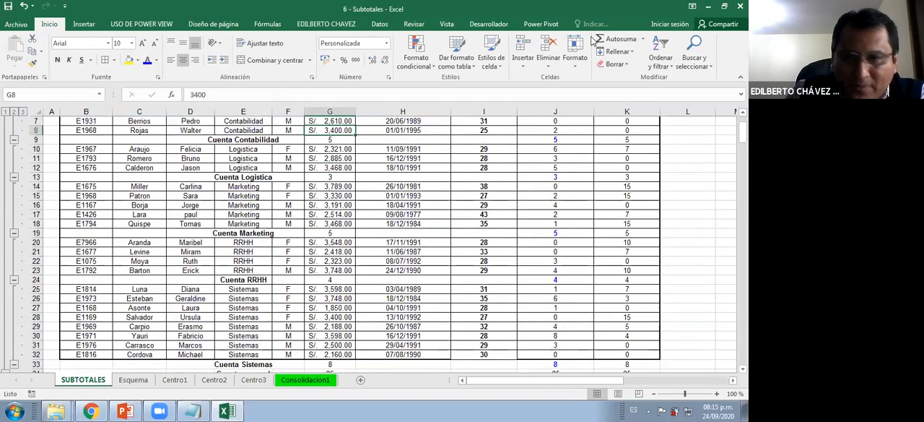
pyautogui.scroll(2, 389, 229)
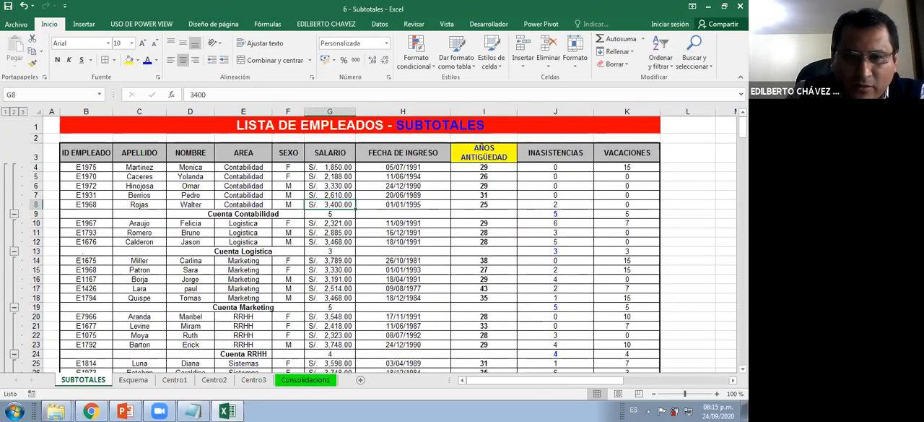
# Close the subtotals workbook and open the workbook 7 - Tablas Dinámicas from the GRUPO INSUR folder
pyautogui.hotkey('alt', 'F4')
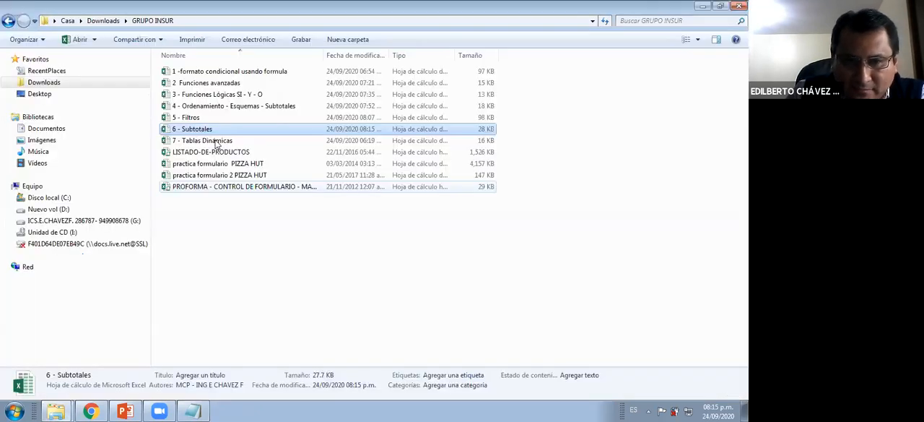
pyautogui.click(216, 141)
pyautogui.doubleClick(215, 142)
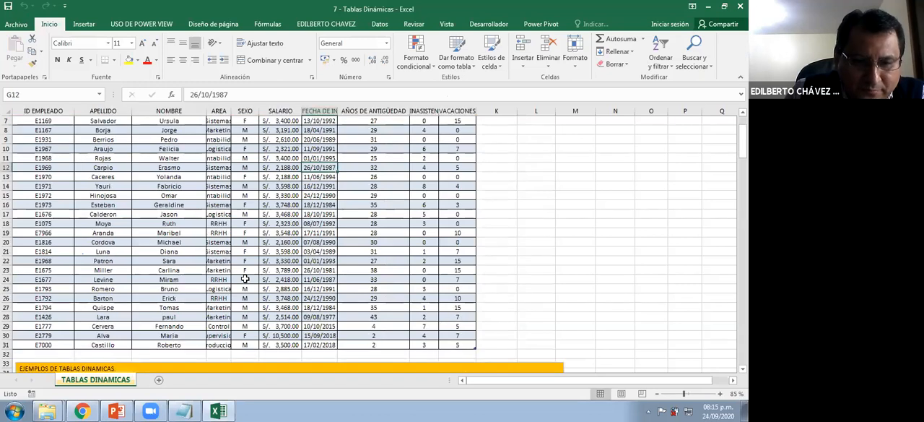
# Remove the orange fill from the exercise 1 text box below the employee list and move the box slightly
pyautogui.scroll(-10, 246, 207)
pyautogui.click(247, 269)
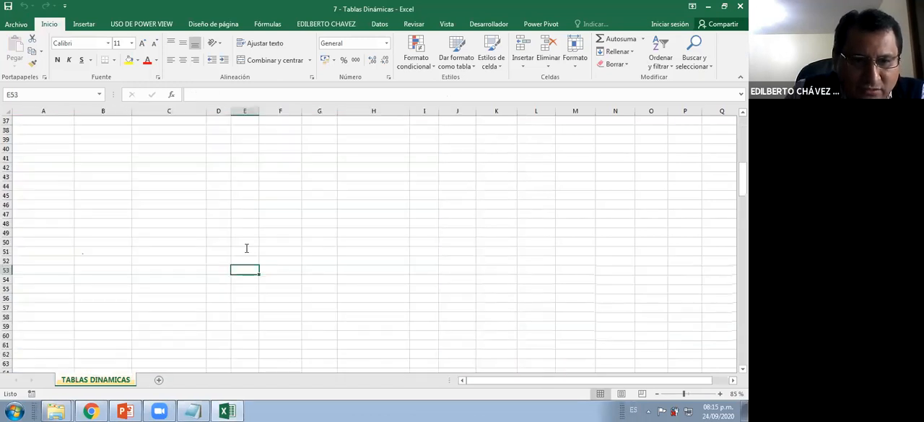
pyautogui.scroll(5, 247, 248)
pyautogui.click(246, 250)
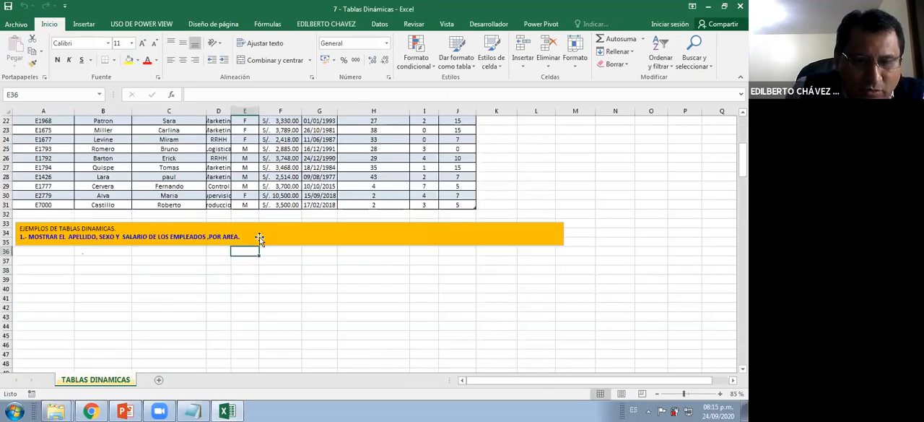
pyautogui.click(259, 238)
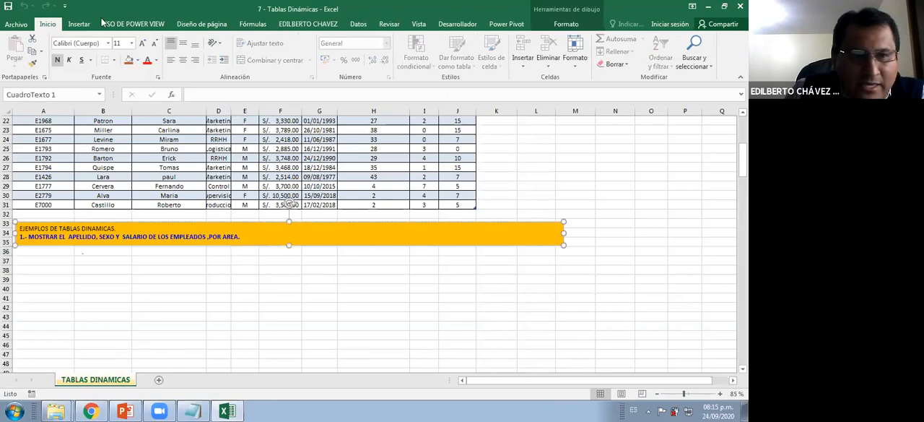
pyautogui.click(566, 25)
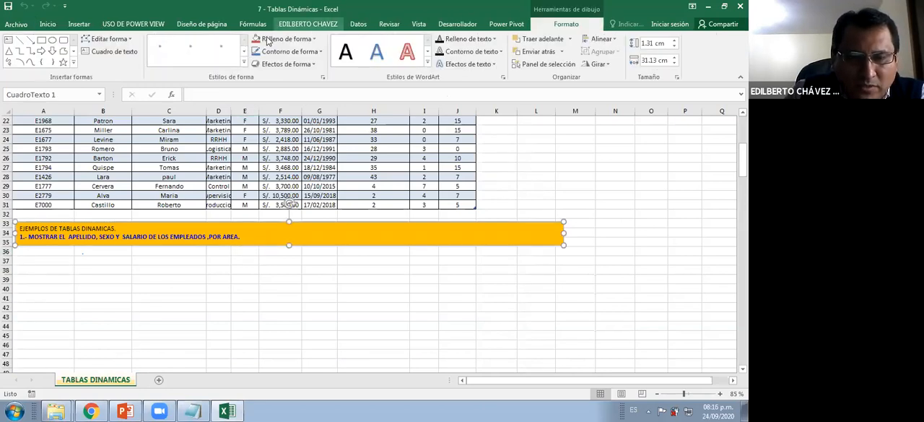
pyautogui.click(287, 155)
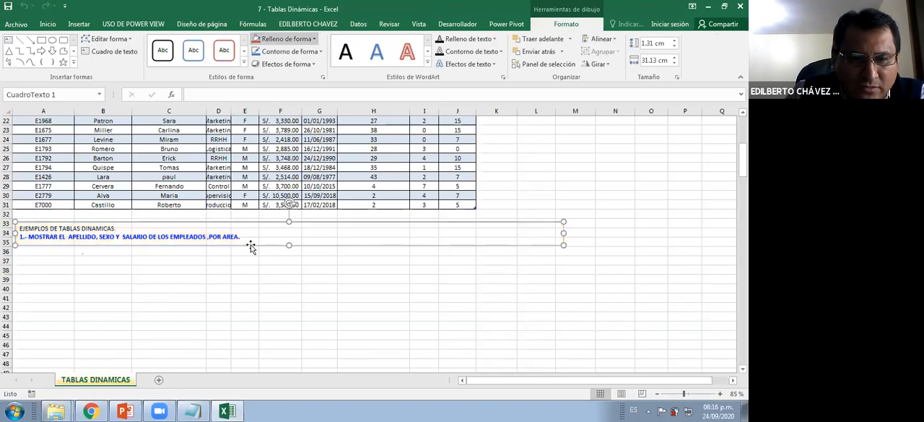
pyautogui.moveTo(250, 248); pyautogui.dragTo(246, 251)
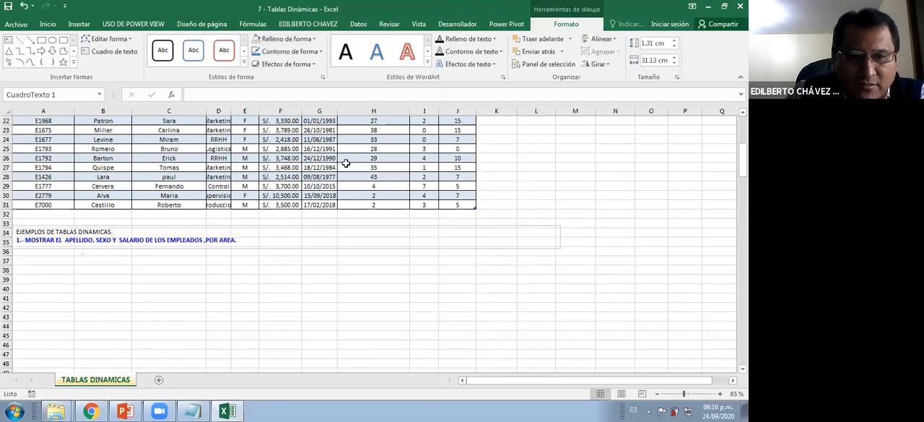
# Widen the FECHA DE INGRESO column and autofit the AREA column so their contents fit
pyautogui.click(350, 148)
pyautogui.scroll(5, 350, 148)
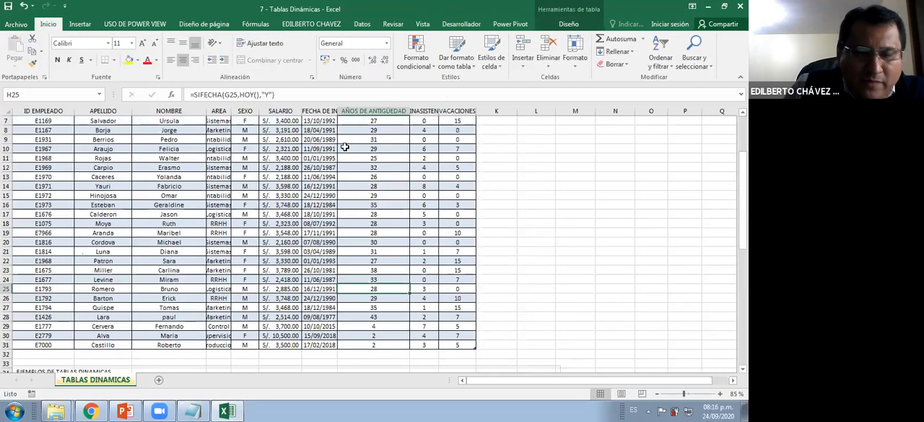
pyautogui.scroll(2, 107, 173)
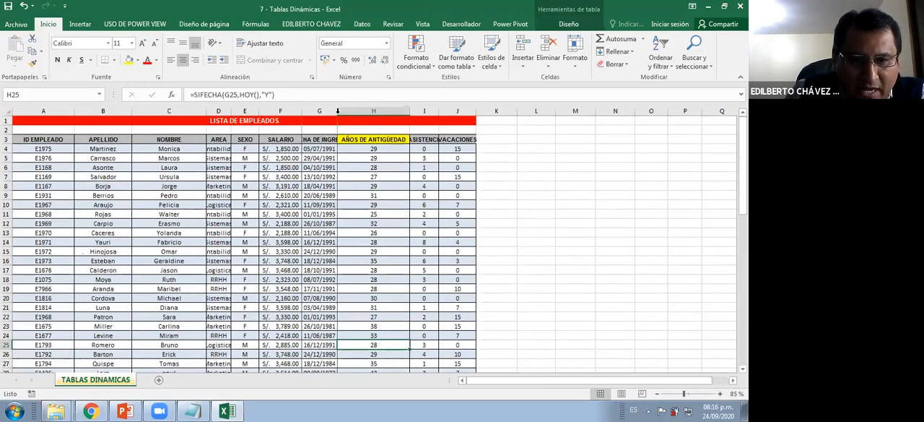
pyautogui.moveTo(337, 111); pyautogui.dragTo(365, 110)
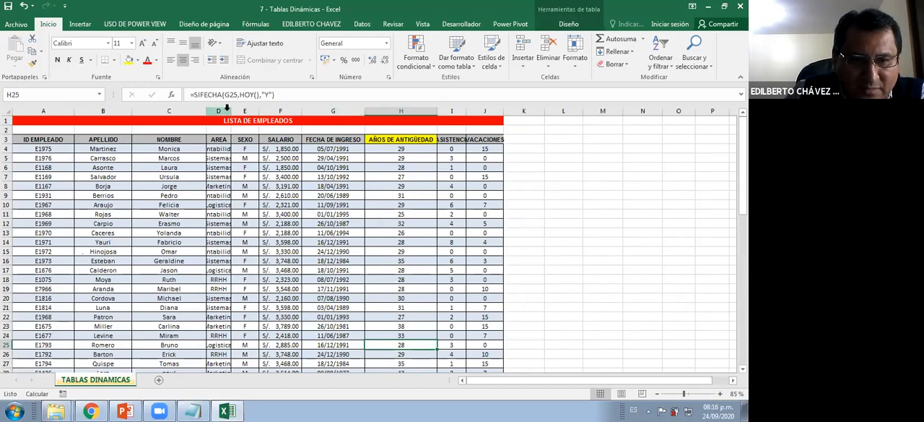
pyautogui.click(226, 110)
pyautogui.doubleClick(231, 111)
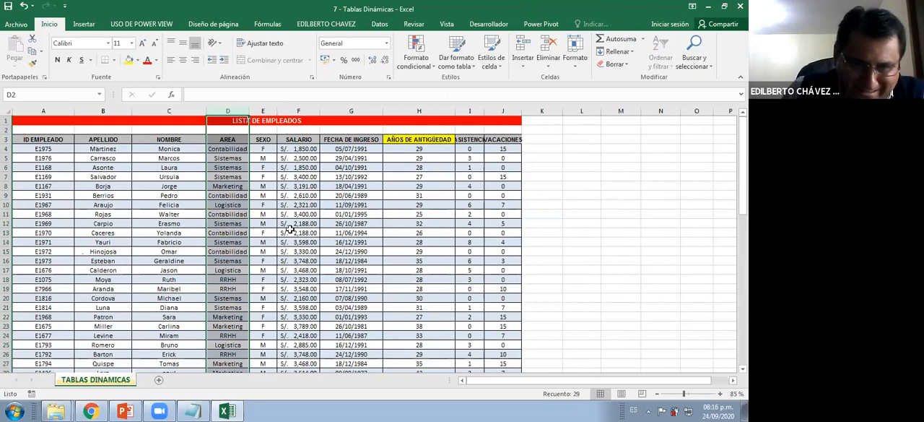
pyautogui.click(293, 197)
# Read through the pivot table exercise statements placed below the employee list and return to the list
pyautogui.scroll(-3, 330, 218)
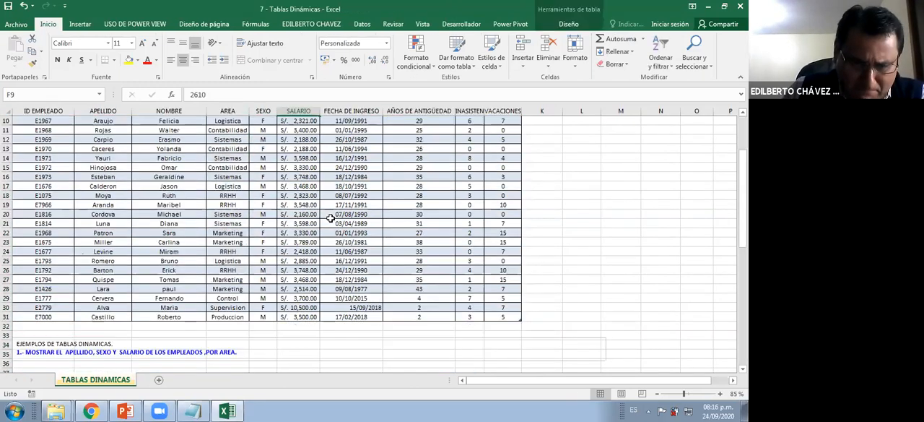
pyautogui.scroll(-2, 330, 218)
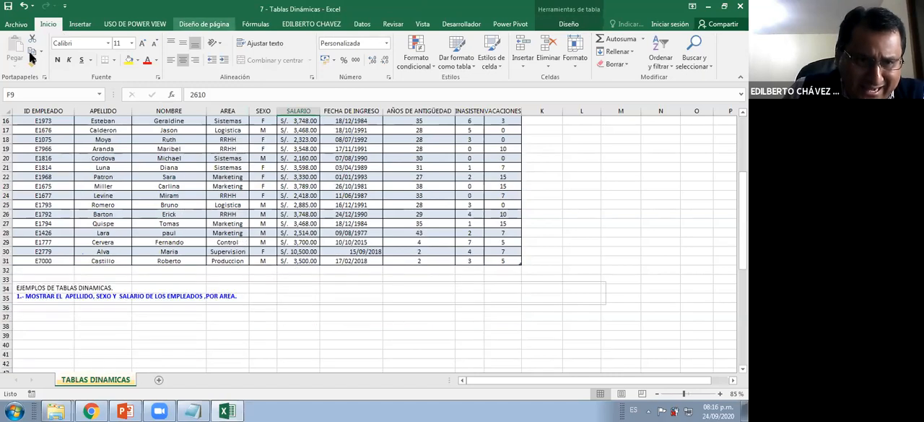
pyautogui.click(80, 24)
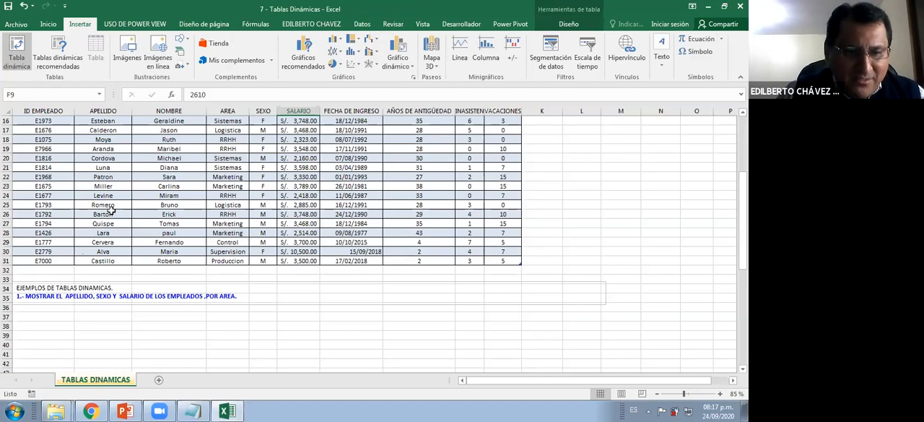
pyautogui.click(84, 299)
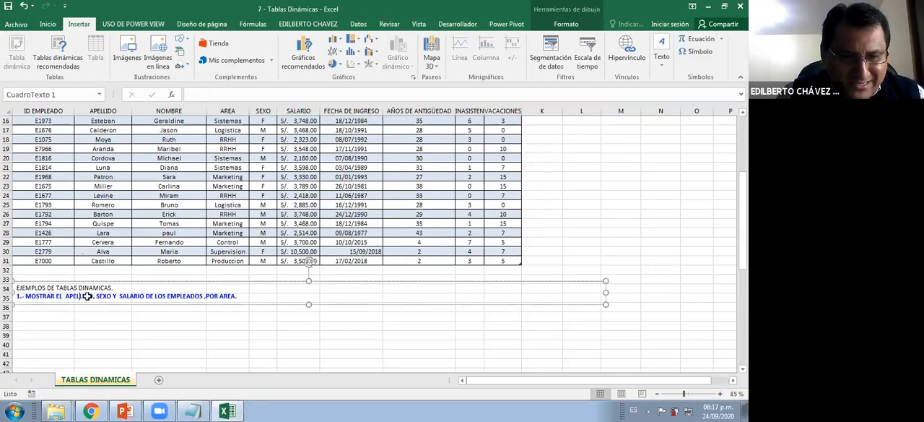
pyautogui.scroll(-4, 84, 298)
pyautogui.scroll(-10, 89, 297)
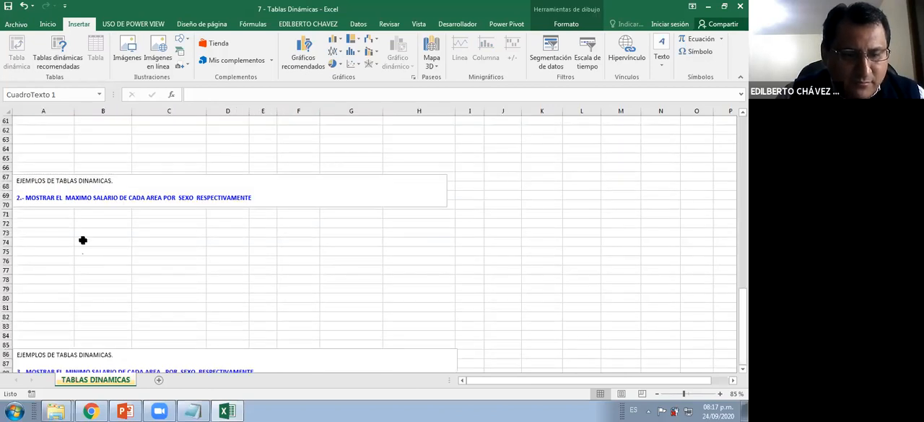
pyautogui.click(89, 241)
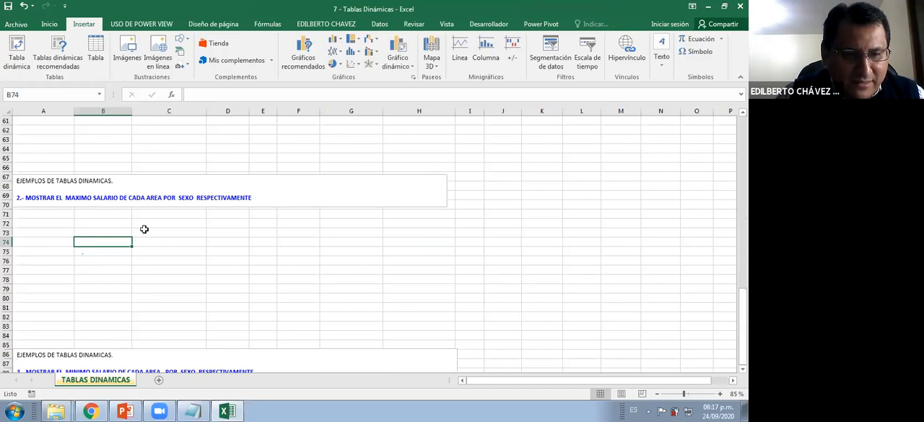
pyautogui.scroll(-4, 145, 229)
pyautogui.scroll(-8, 98, 258)
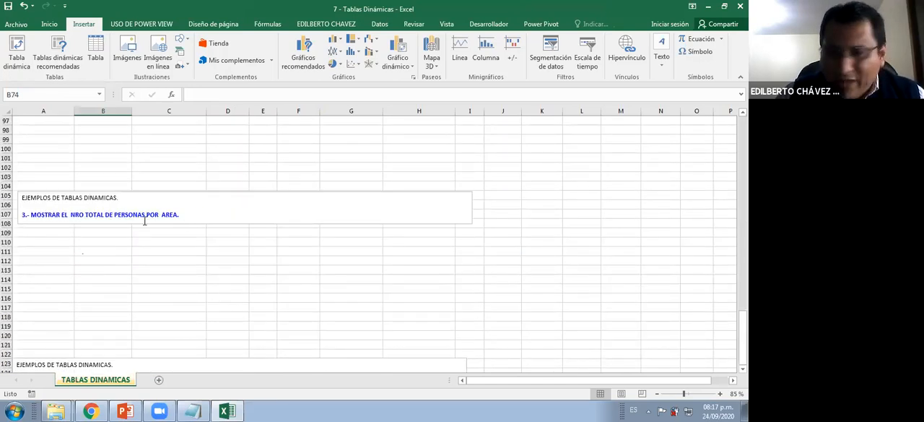
pyautogui.click(94, 233)
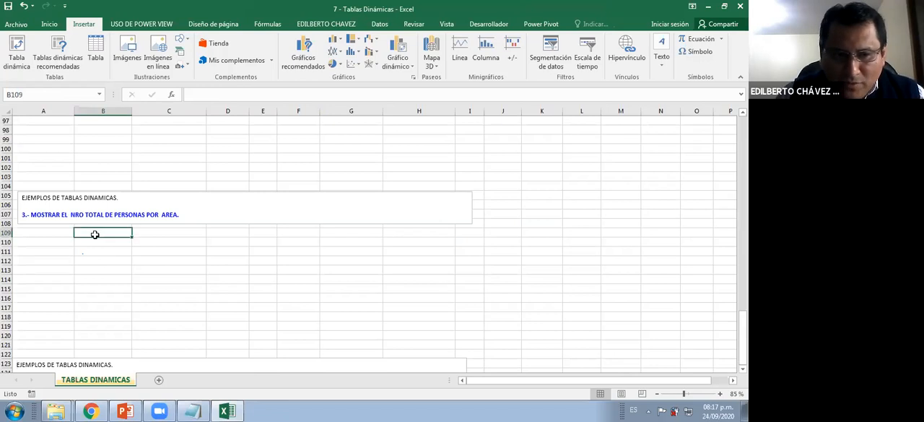
pyautogui.click(47, 242)
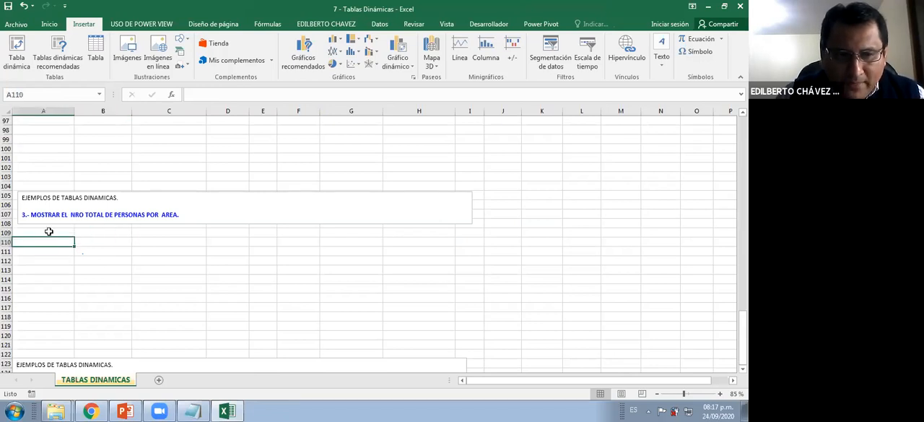
pyautogui.scroll(20, 54, 213)
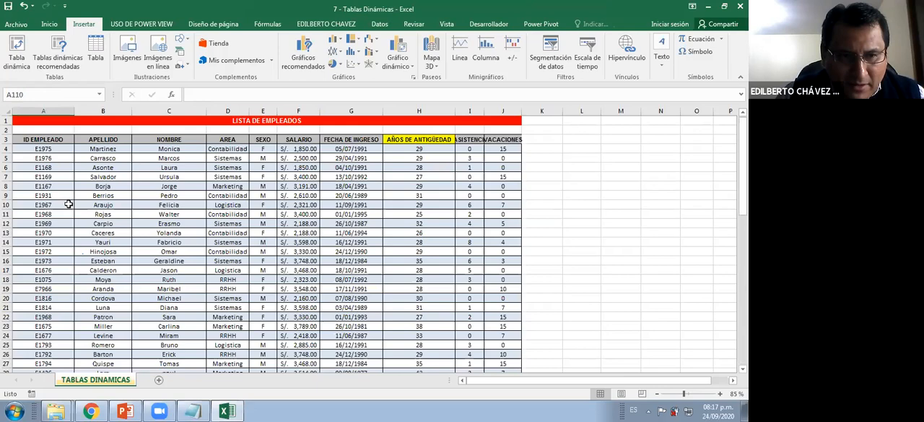
# Examine the Tabla1 name and the range it refers to in the Name Manager, and close the manager
pyautogui.click(100, 94)
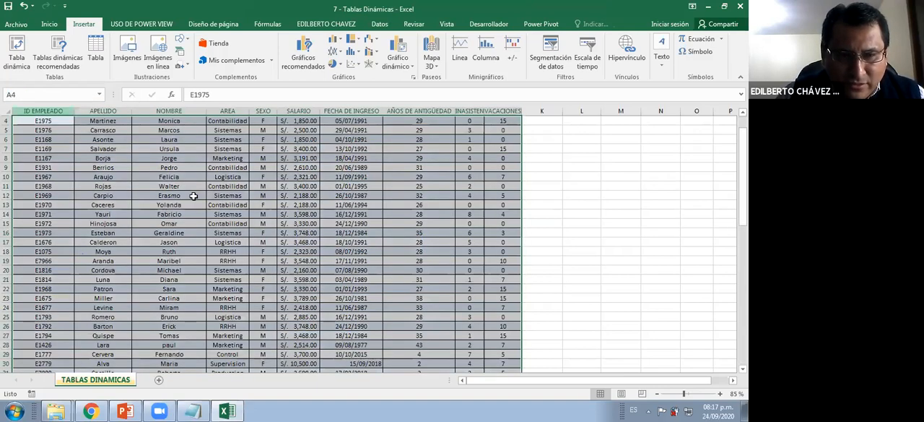
pyautogui.click(192, 195)
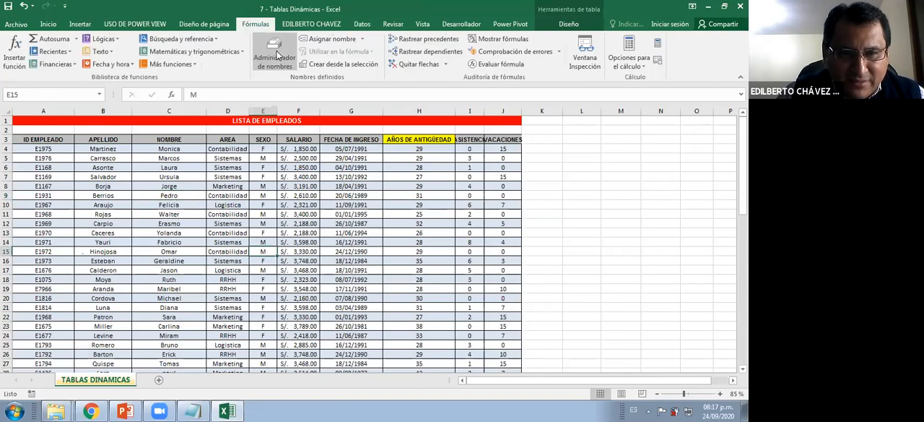
pyautogui.click(276, 57)
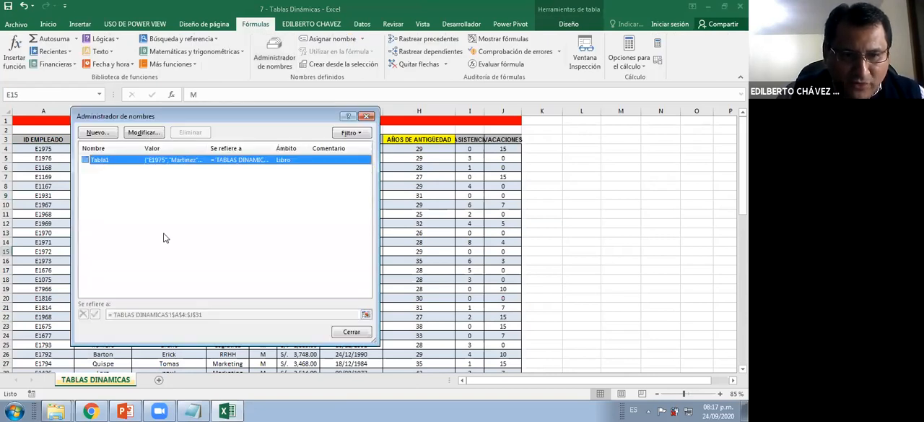
pyautogui.click(144, 133)
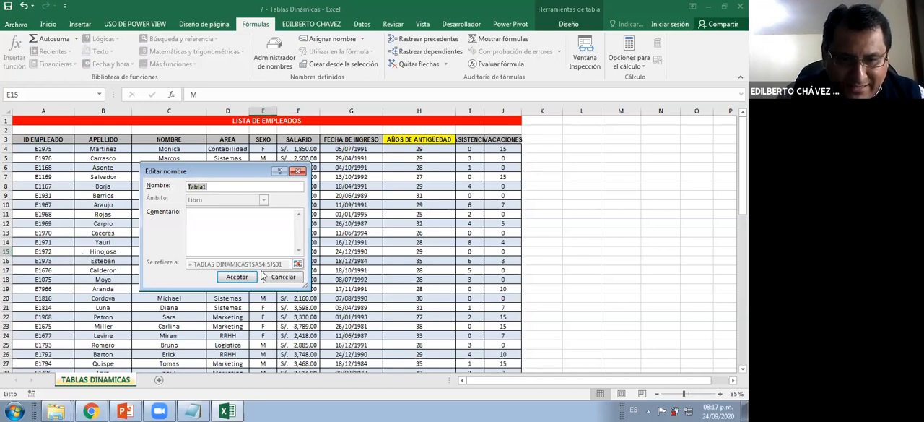
pyautogui.click(283, 278)
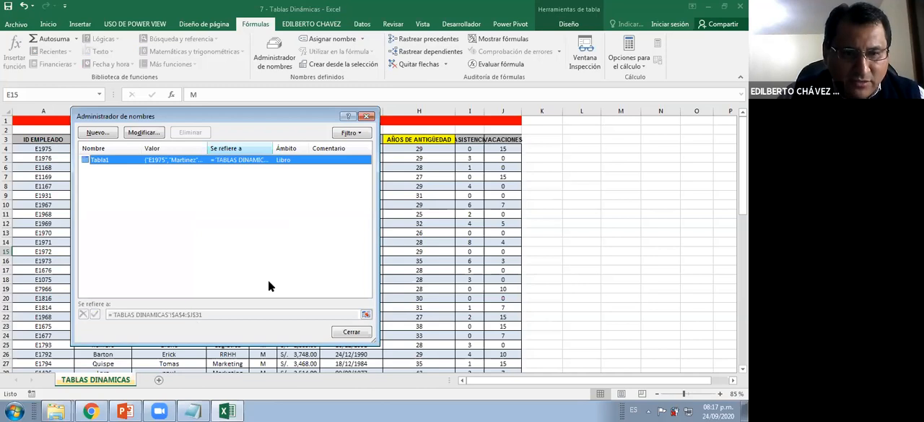
pyautogui.click(356, 334)
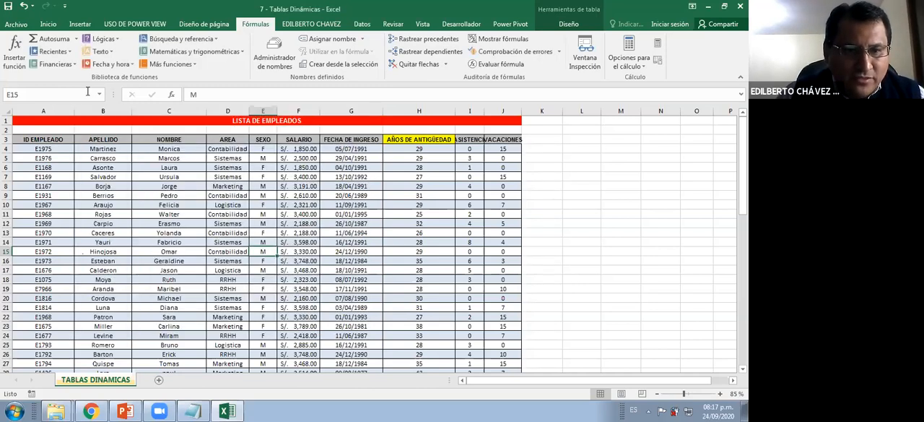
# Select the employee data range through its defined name Tabla1
pyautogui.click(216, 234)
pyautogui.click(99, 95)
pyautogui.click(45, 109)
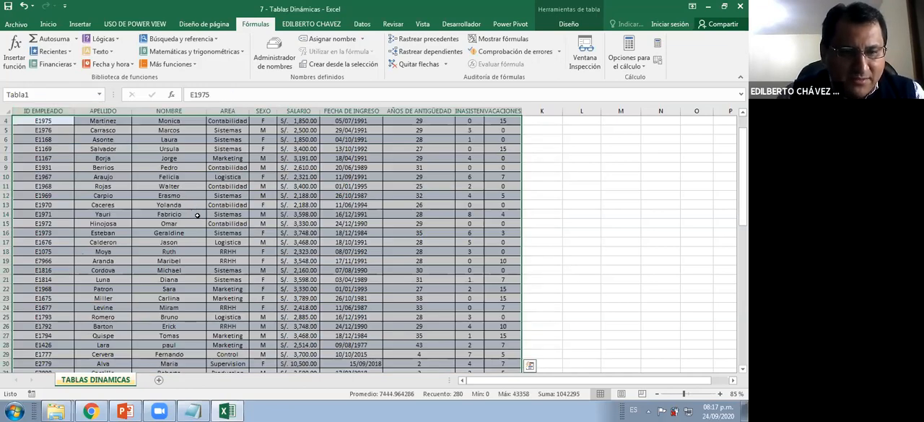
# Set the sheet zoom to 70% so the whole employee list fits in view
pyautogui.scroll(-5, 196, 215)
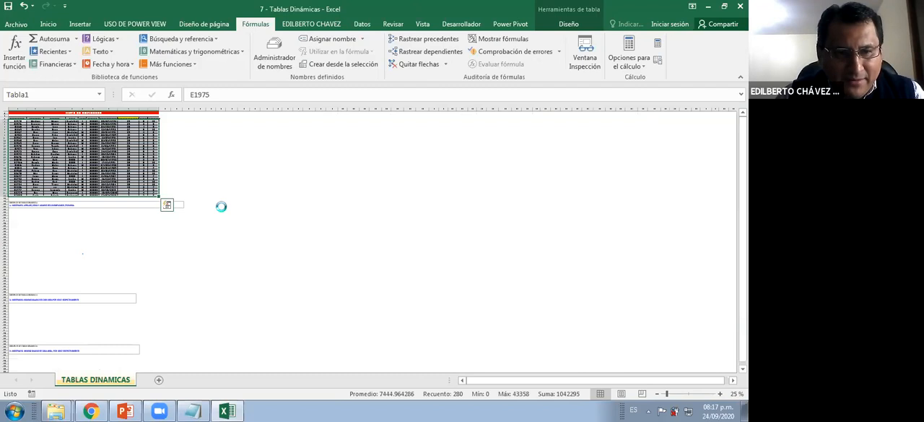
pyautogui.click(201, 174)
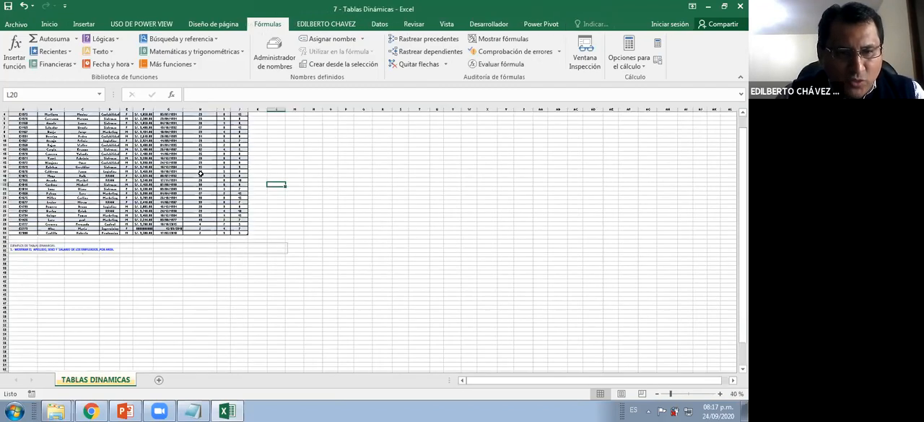
pyautogui.scroll(2, 201, 174)
pyautogui.click(237, 184)
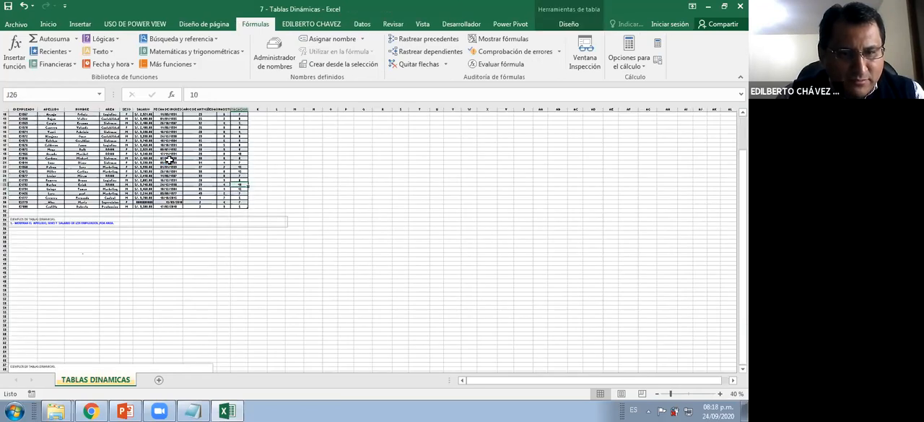
pyautogui.scroll(-1, 169, 161)
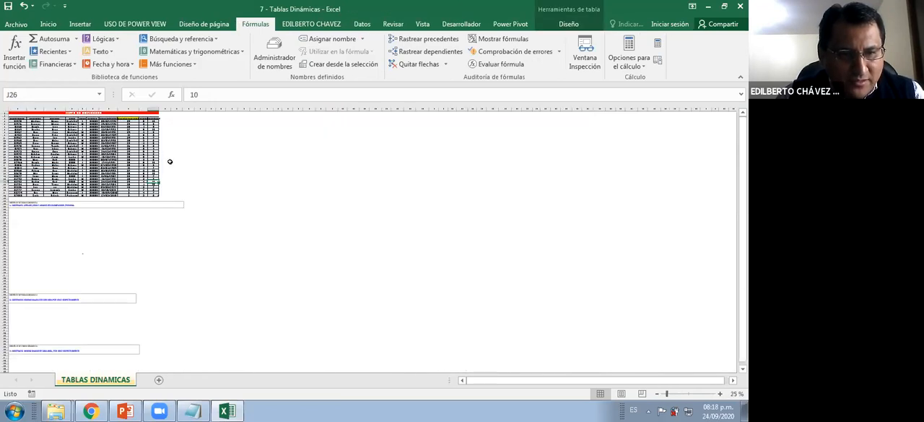
pyautogui.scroll(-1, 169, 161)
pyautogui.scroll(5, 169, 162)
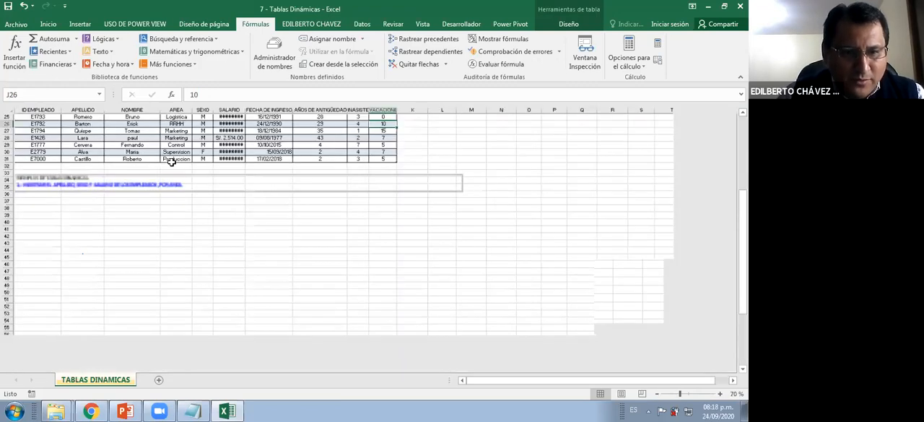
pyautogui.click(172, 163)
pyautogui.scroll(-1, 166, 160)
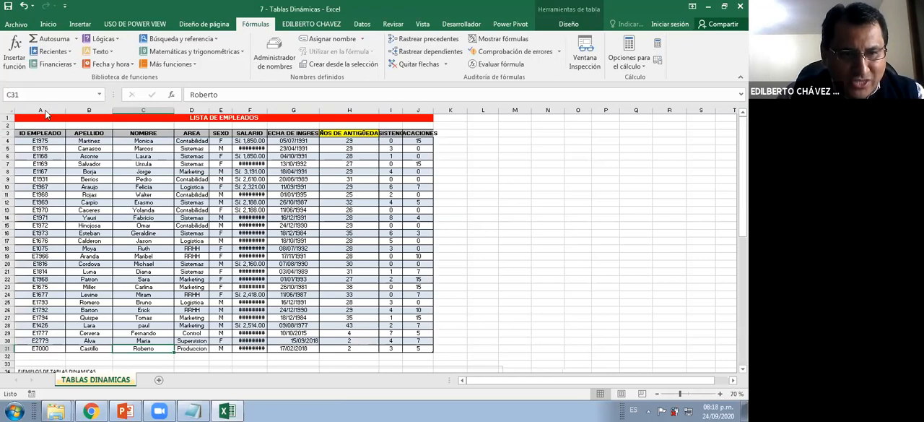
# Select Tabla1 by name once more to check which rows and columns it covers, and clear the selection
pyautogui.click(99, 95)
pyautogui.click(37, 109)
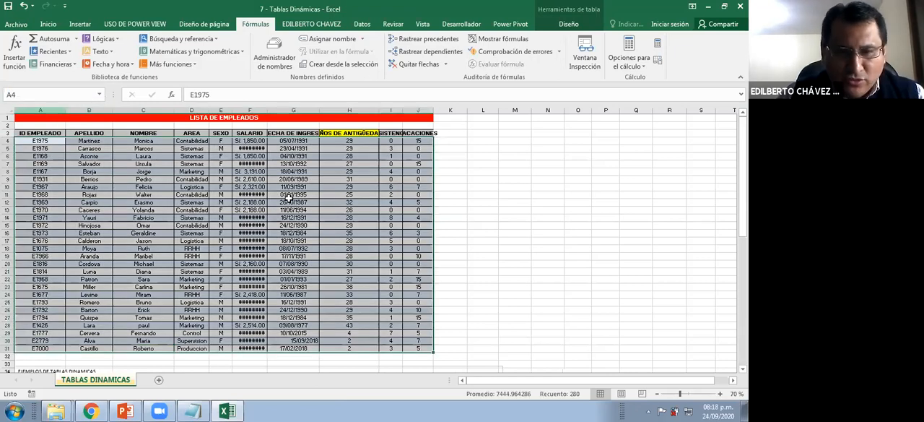
pyautogui.click(262, 110)
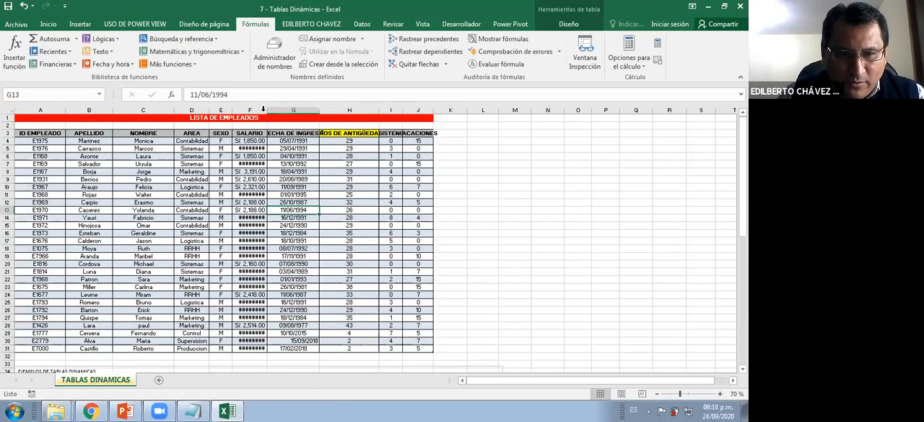
# Auto-fit the SALARIO column of the employee list so every salary shows in full
pyautogui.doubleClick(265, 110)
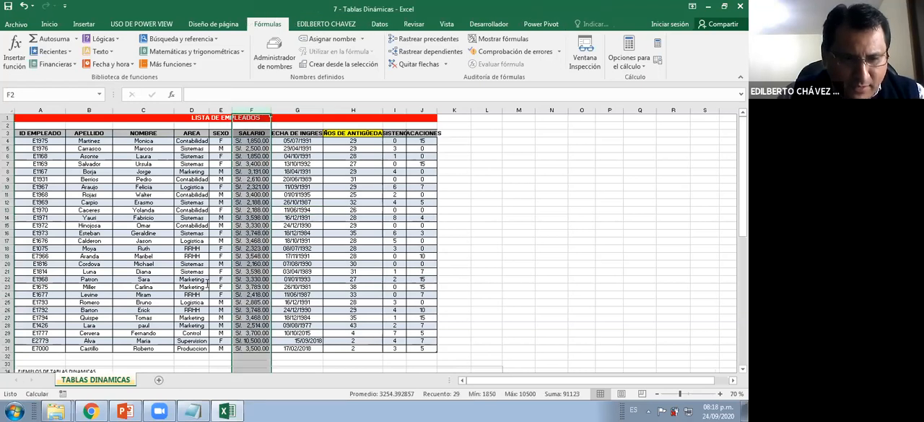
pyautogui.click(263, 226)
# Create a pivot table from Tabla1 in the existing sheet at cell A110, below the exercise on the total number of people per area
pyautogui.scroll(-4, 207, 282)
pyautogui.scroll(-4, 206, 279)
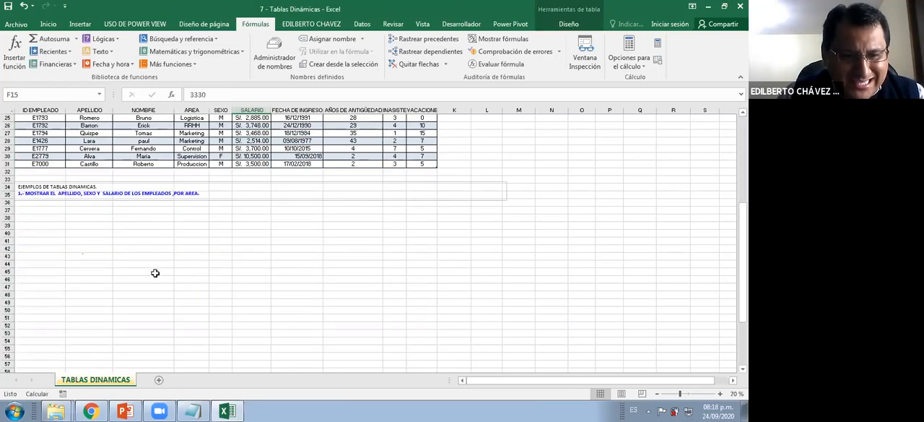
pyautogui.scroll(-18, 144, 278)
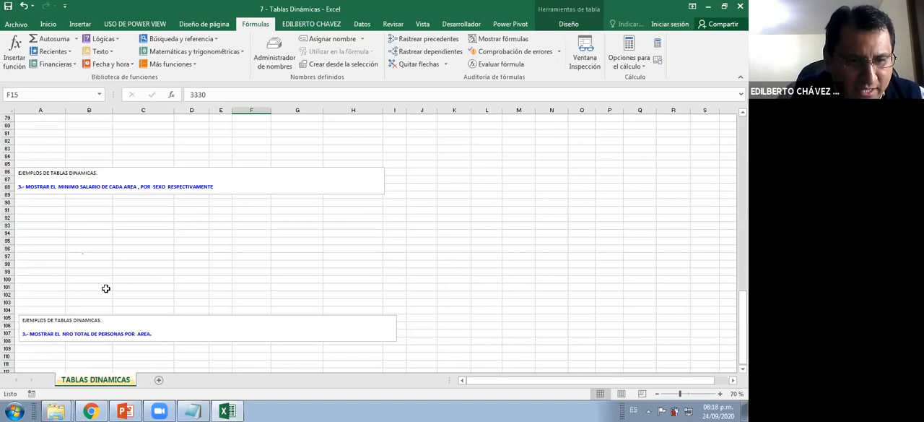
pyautogui.scroll(-3, 97, 289)
pyautogui.click(56, 289)
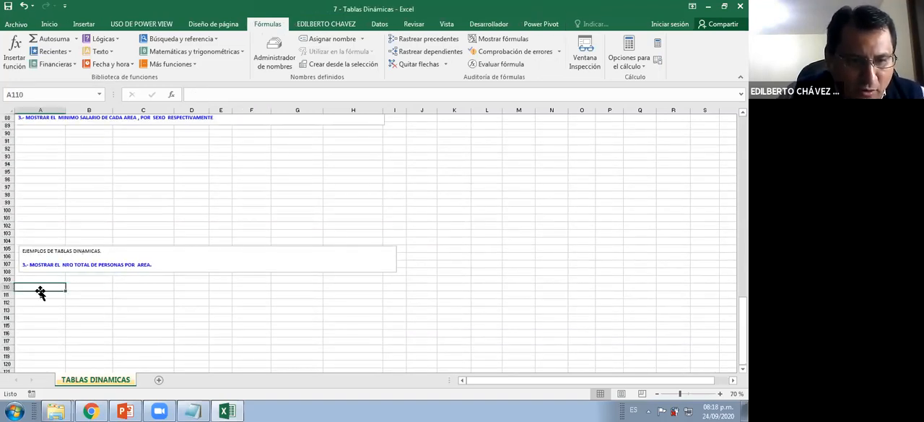
pyautogui.click(84, 25)
pyautogui.click(14, 58)
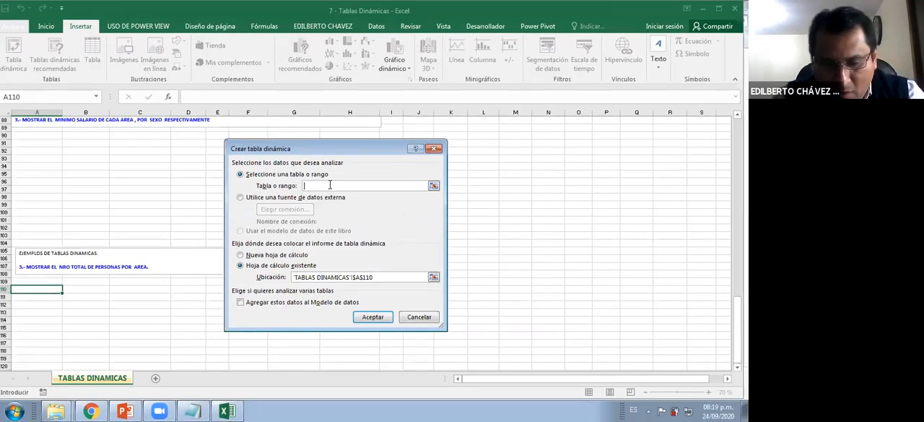
pyautogui.write('Ta')
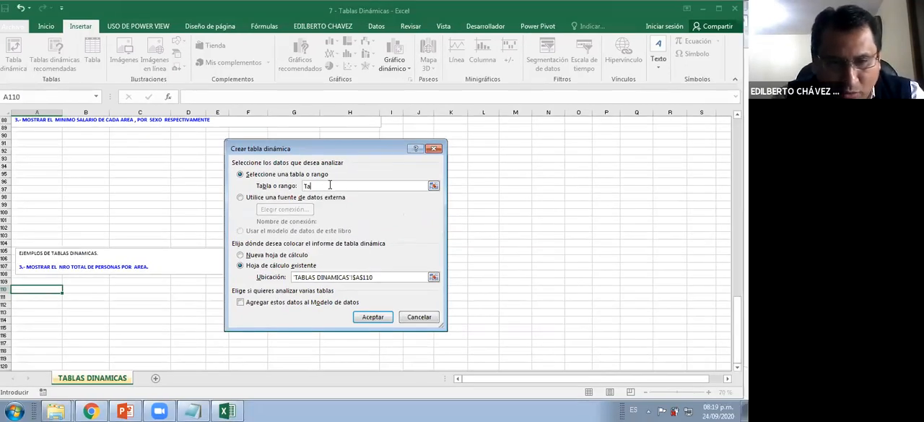
pyautogui.write('bla21')
pyautogui.press('BackSpace')
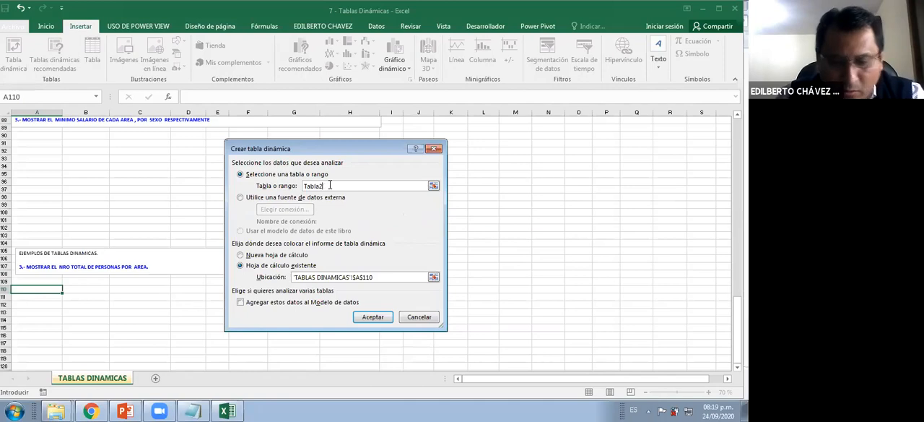
pyautogui.press('BackSpace')
pyautogui.write('1')
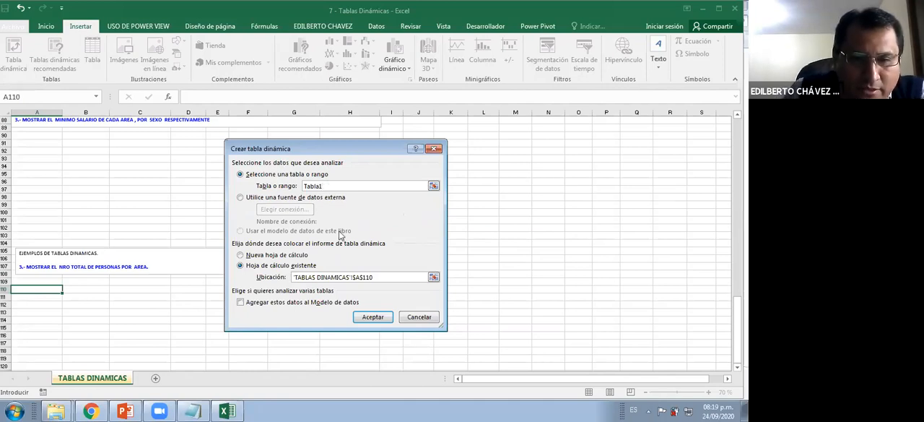
pyautogui.click(372, 317)
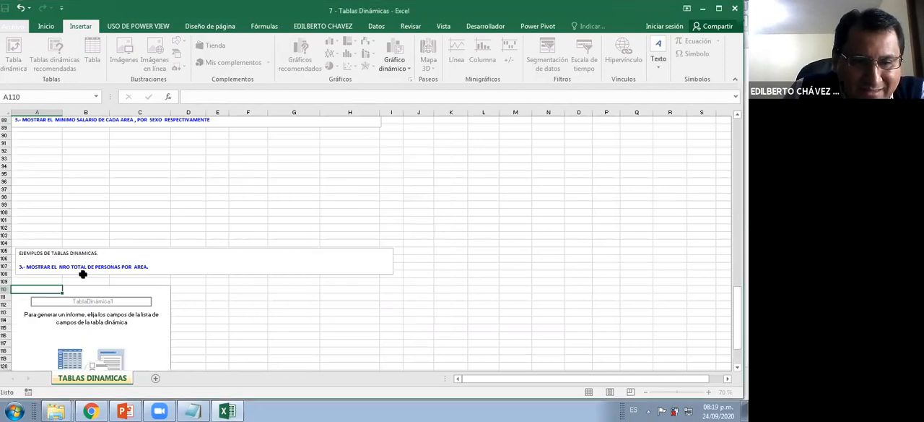
# Move the exercise 4 and 5 text boxes down to about rows 135 and 141, clear of the pivot table area
pyautogui.scroll(-4, 214, 273)
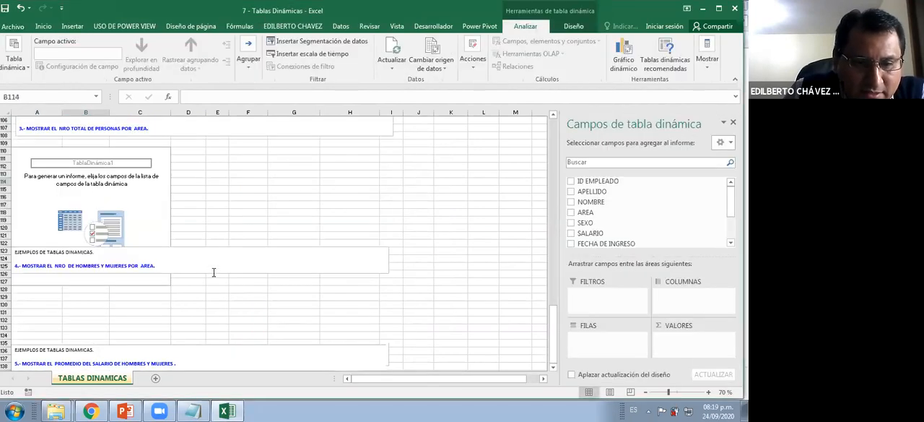
pyautogui.click(214, 272)
pyautogui.moveTo(214, 274); pyautogui.dragTo(210, 321)
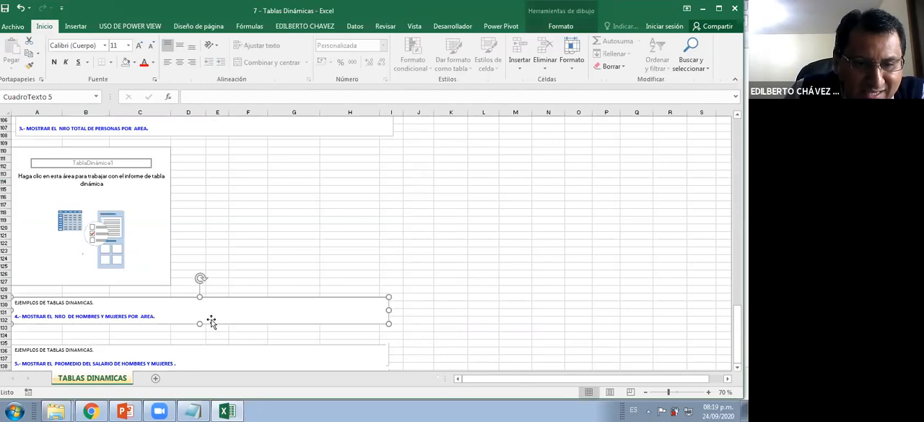
pyautogui.scroll(-4, 208, 276)
pyautogui.moveTo(212, 277); pyautogui.dragTo(212, 306)
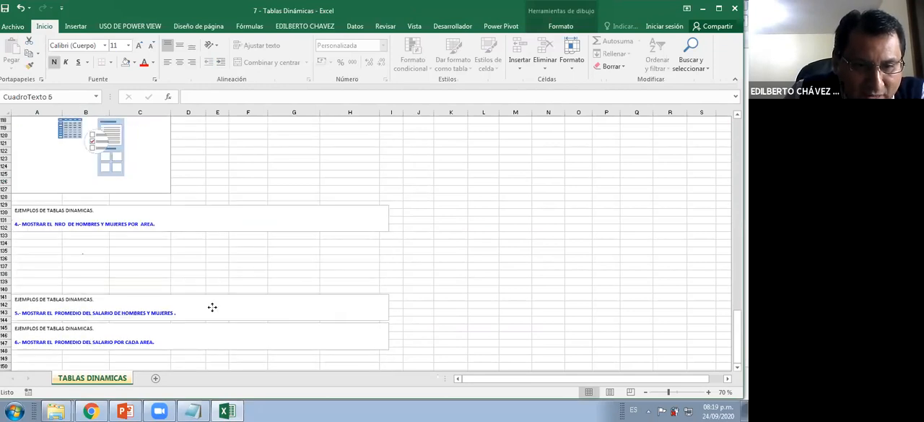
pyautogui.click(236, 235)
pyautogui.moveTo(238, 229); pyautogui.dragTo(228, 272)
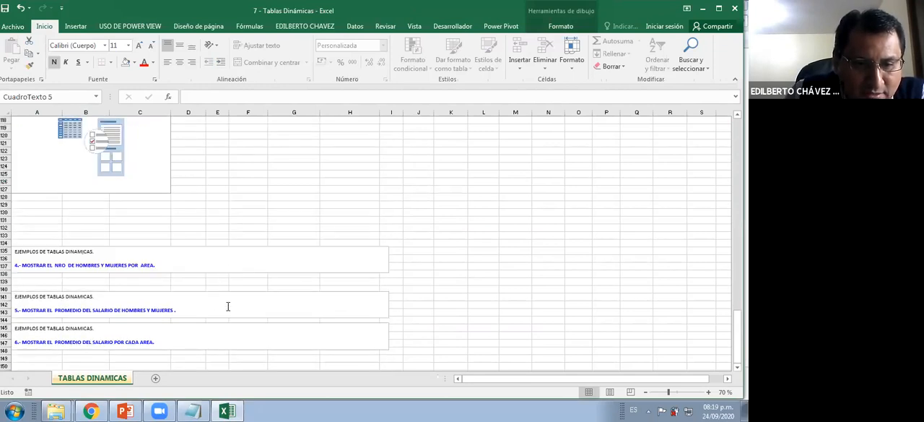
# Space out the exercise 6, 5 and 4 text boxes by moving them down to about rows 148, 142 and 137
pyautogui.scroll(-1, 214, 321)
pyautogui.click(212, 322)
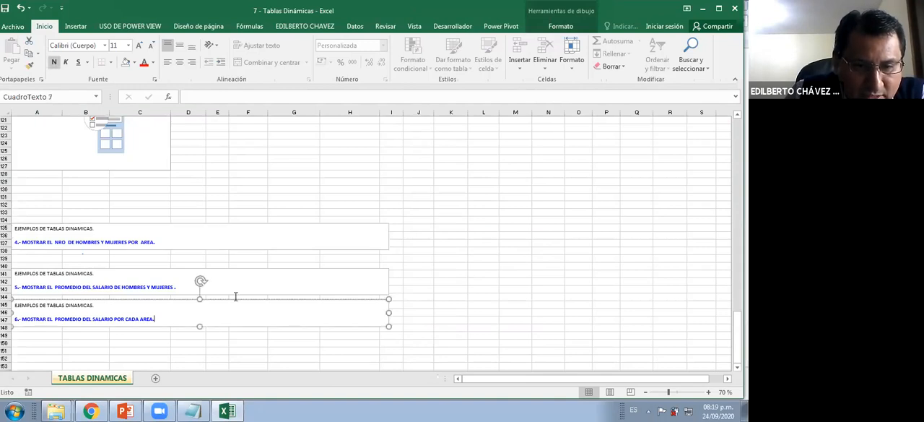
pyautogui.click(234, 289)
pyautogui.moveTo(234, 298)
pyautogui.mouseDown()
pyautogui.moveTo(234, 326)
pyautogui.moveTo(231, 310)
pyautogui.mouseUp()
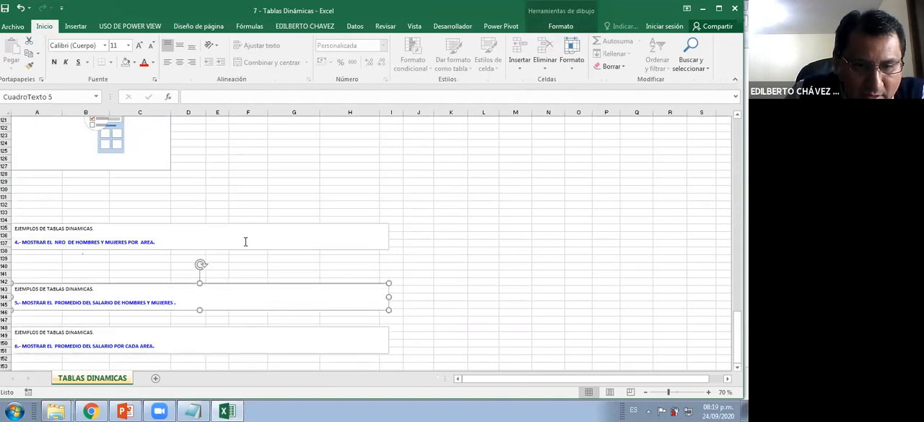
pyautogui.click(245, 253)
pyautogui.moveTo(250, 265); pyautogui.dragTo(250, 284)
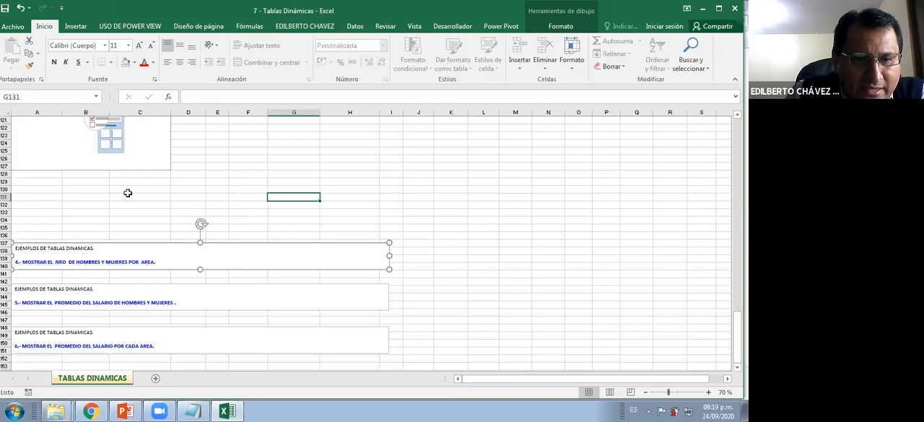
# Select the empty pivot table at row 110 and widen its field list pane
pyautogui.scroll(3, 92, 183)
pyautogui.click(91, 181)
pyautogui.scroll(2, 91, 181)
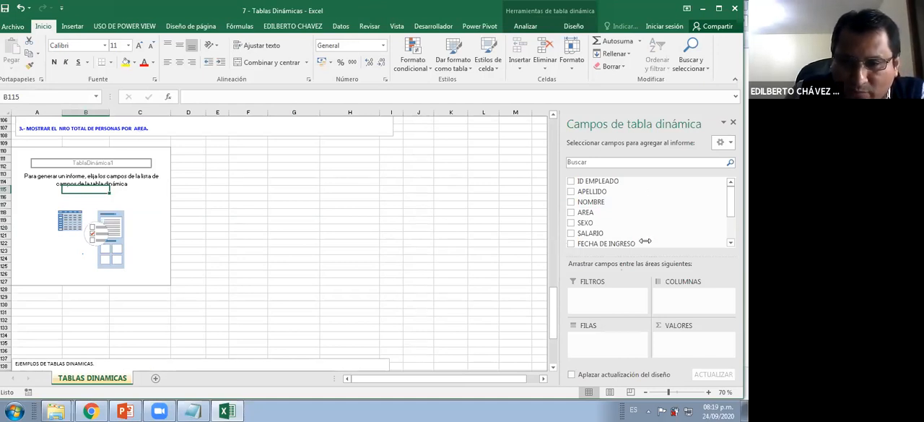
pyautogui.moveTo(560, 253); pyautogui.dragTo(480, 253)
# Review the fields available for the pivot table, from APELLIDO through VACACIONES
pyautogui.click(730, 223)
pyautogui.scroll(1, 729, 209)
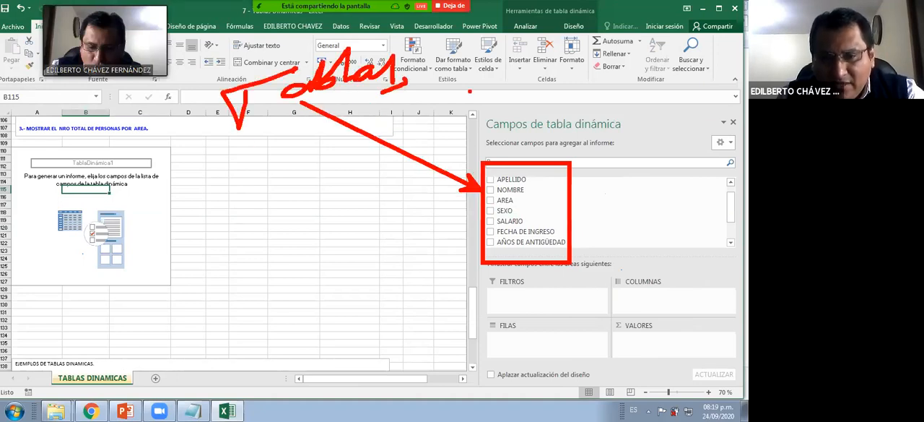
pyautogui.click(533, 190)
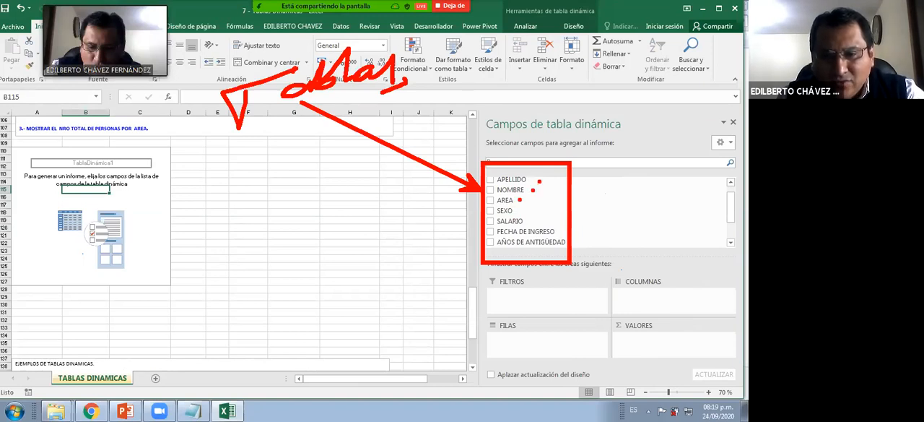
pyautogui.click(518, 208)
pyautogui.click(529, 219)
pyautogui.click(585, 244)
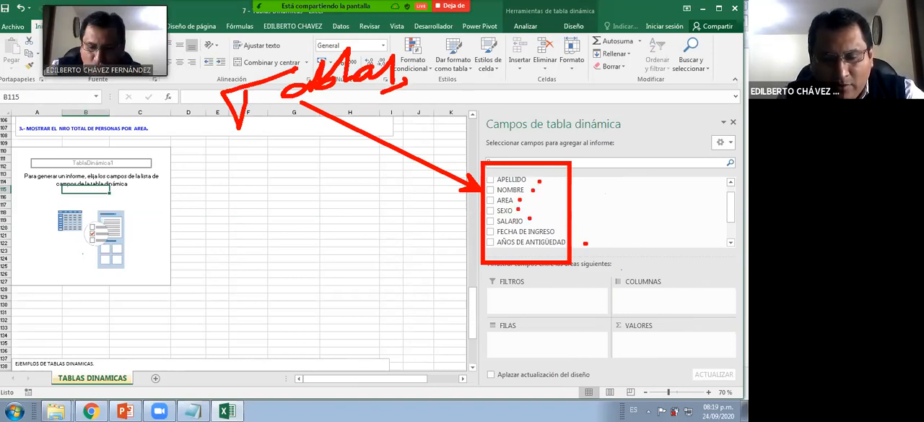
pyautogui.press('Escape')
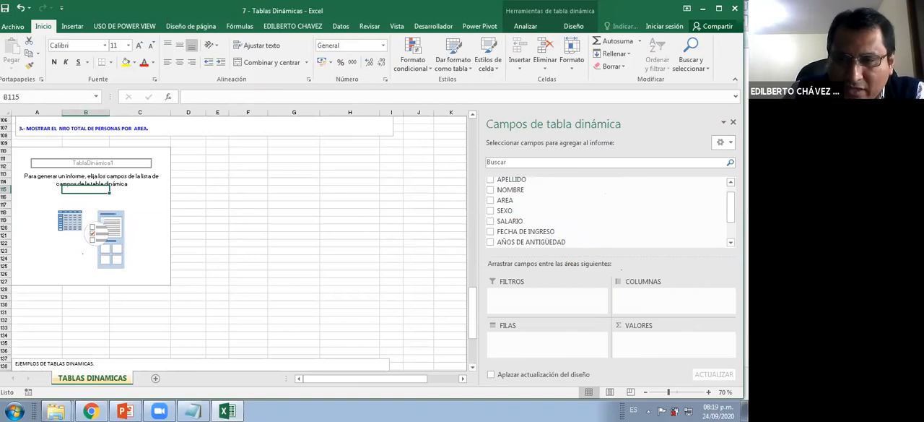
pyautogui.scroll(-2, 512, 227)
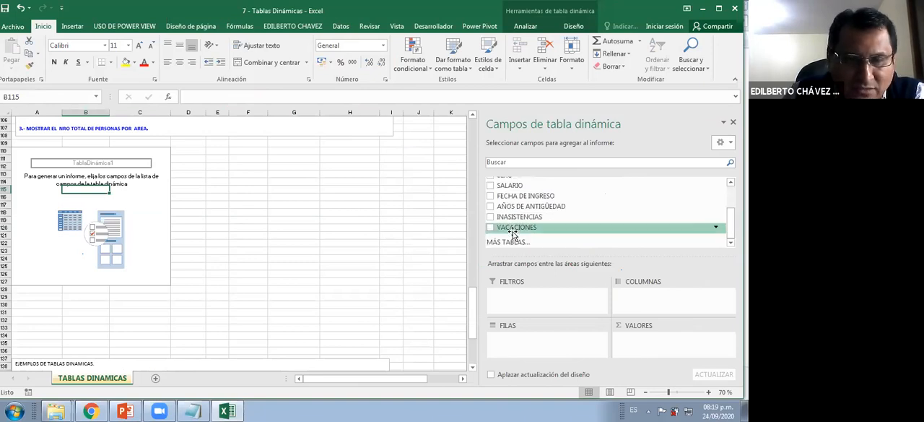
# Add the AREA field to the pivot table's rows to list the areas for exercise 3
pyautogui.scroll(2, 241, 202)
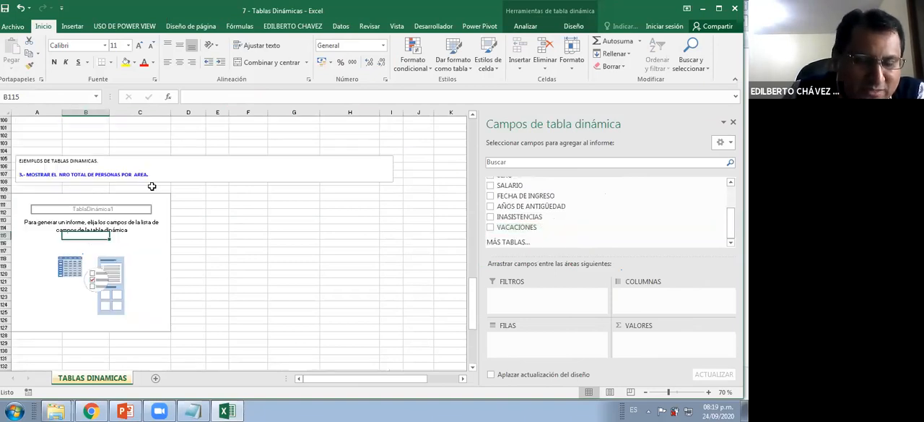
pyautogui.scroll(1, 509, 216)
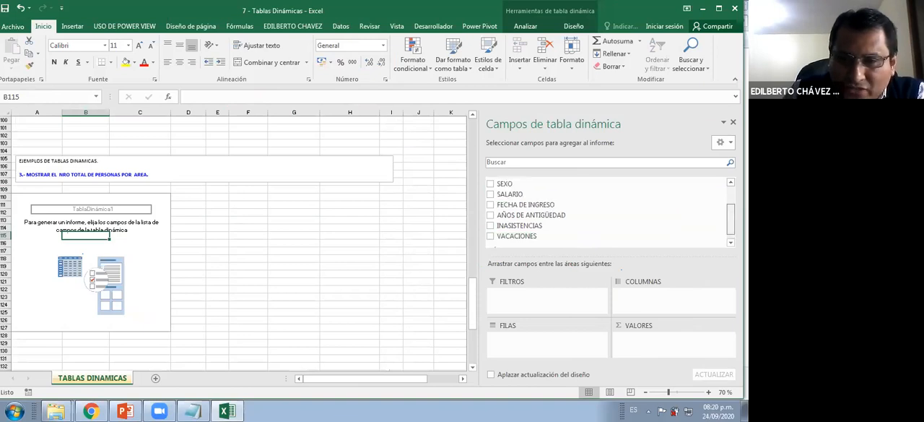
pyautogui.scroll(3, 499, 215)
pyautogui.click(491, 209)
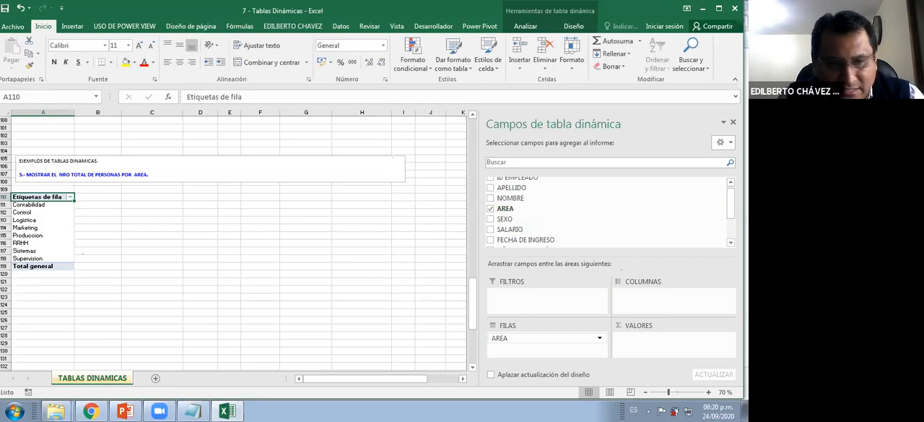
pyautogui.moveTo(501, 342)
pyautogui.mouseDown()
pyautogui.moveTo(55, 228)
pyautogui.moveTo(52, 244)
pyautogui.mouseUp()
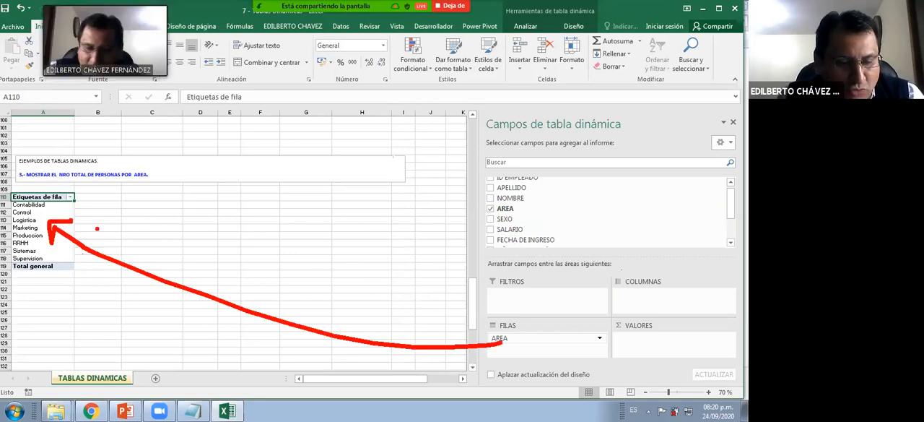
# Try the AREA field as column labels in the pivot table, and return it to the rows
pyautogui.moveTo(588, 338)
pyautogui.mouseDown()
pyautogui.moveTo(654, 316)
pyautogui.moveTo(665, 300)
pyautogui.moveTo(651, 294)
pyautogui.mouseUp()
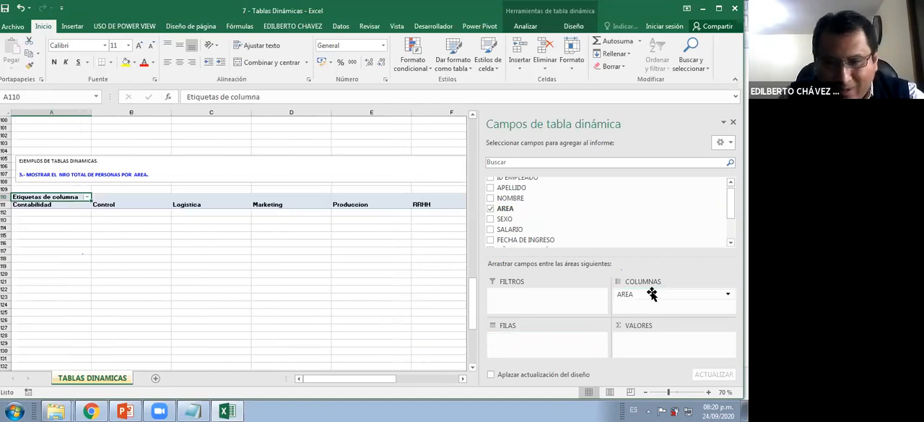
pyautogui.hotkey('ctrl', '2')
pyautogui.moveTo(548, 326)
pyautogui.mouseDown()
pyautogui.moveTo(618, 298)
pyautogui.moveTo(582, 349)
pyautogui.mouseUp()
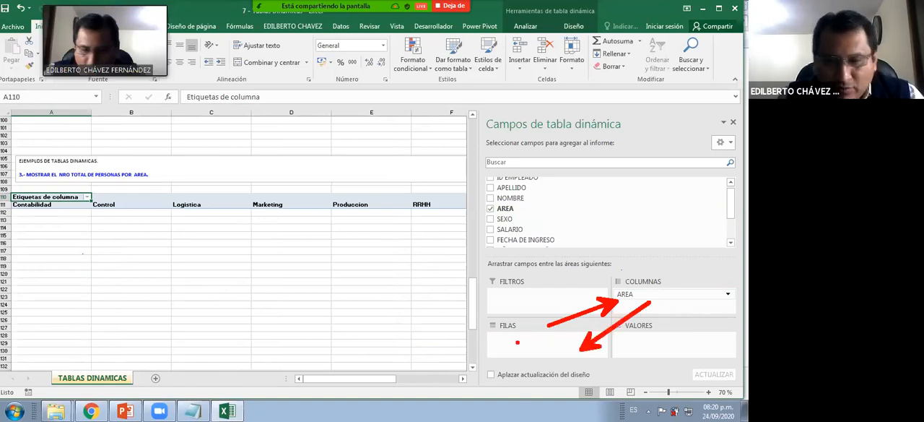
pyautogui.moveTo(625, 295); pyautogui.dragTo(530, 344)
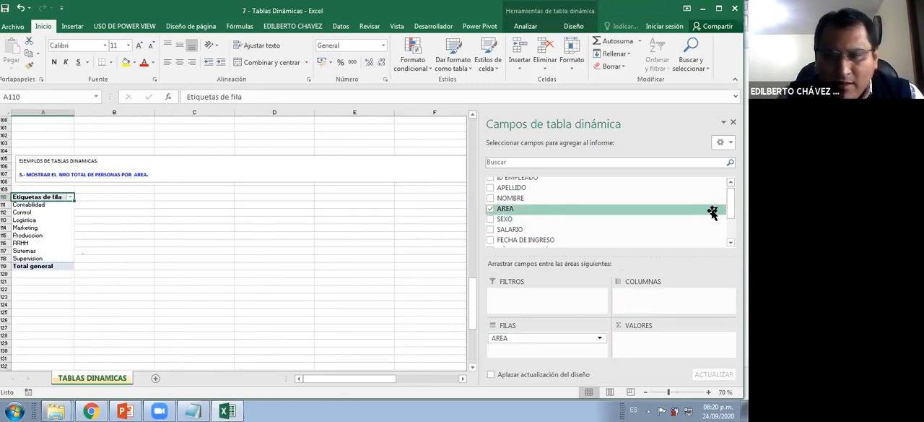
# Add the APELLIDO field to the pivot table's values to count the people in each area
pyautogui.moveTo(731, 208); pyautogui.dragTo(731, 201)
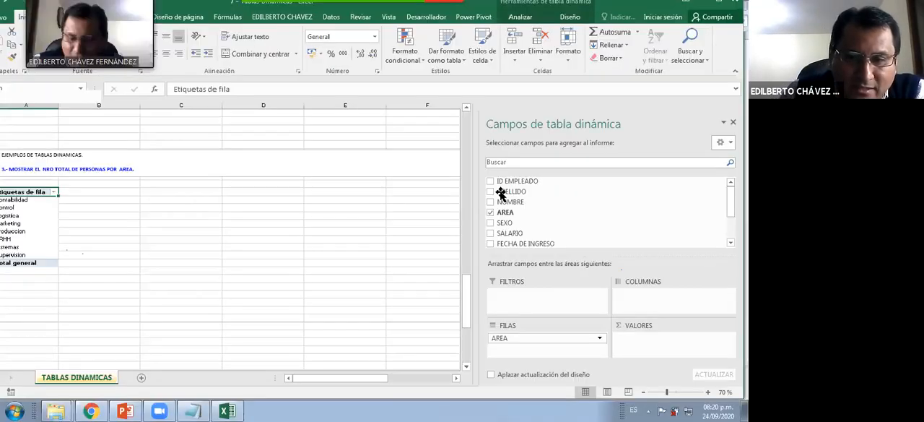
pyautogui.moveTo(514, 193); pyautogui.dragTo(650, 344)
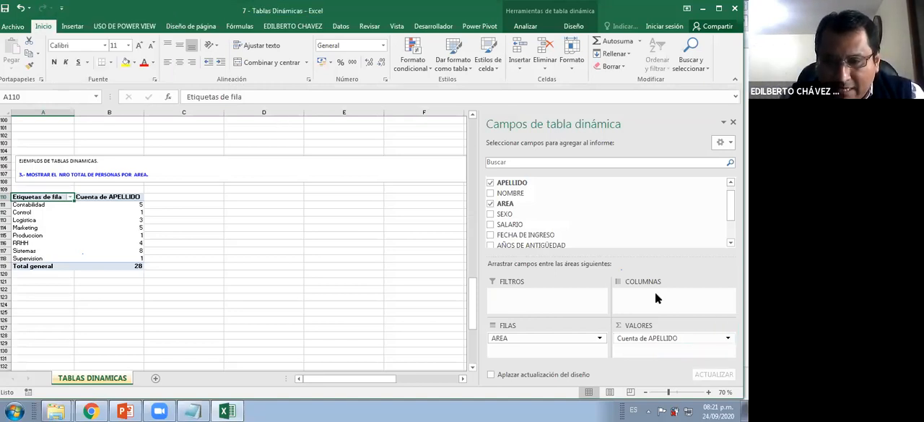
# Try Promedio as the summary calculation for the APELLIDO value field, and return it to Cuenta
pyautogui.click(653, 337)
pyautogui.click(659, 326)
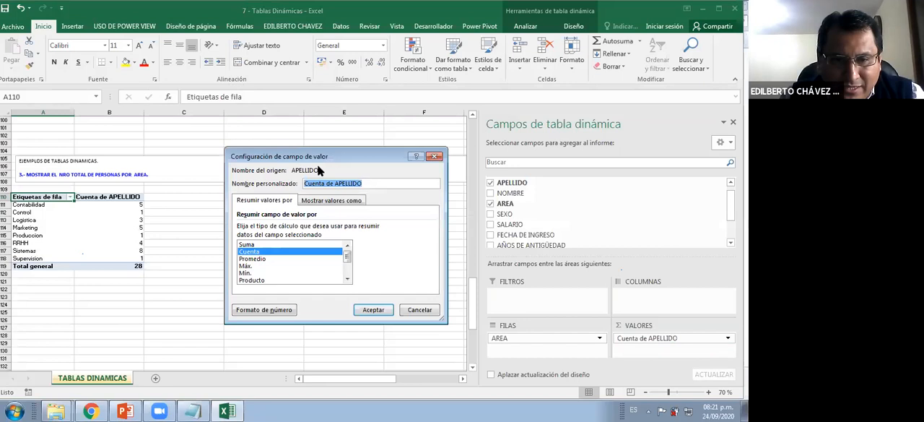
pyautogui.moveTo(318, 155); pyautogui.dragTo(290, 151)
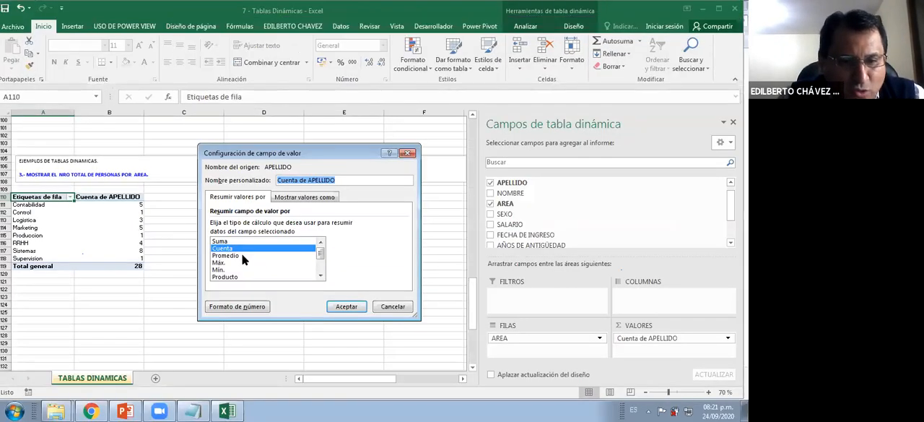
pyautogui.click(242, 255)
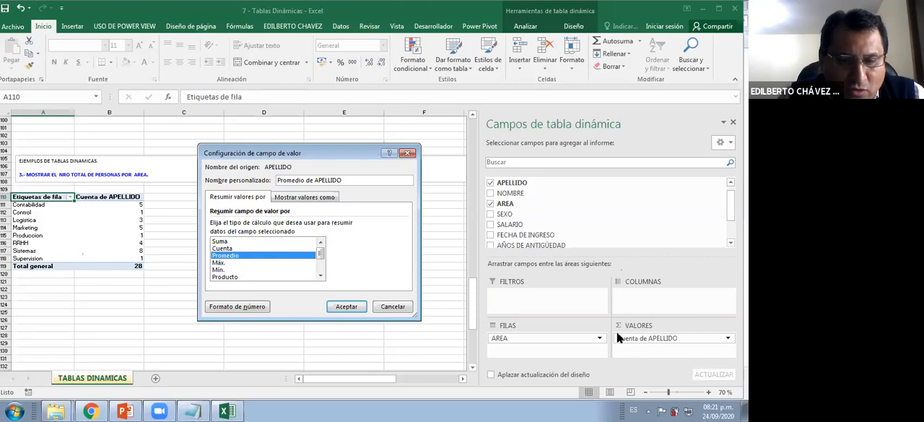
pyautogui.click(239, 248)
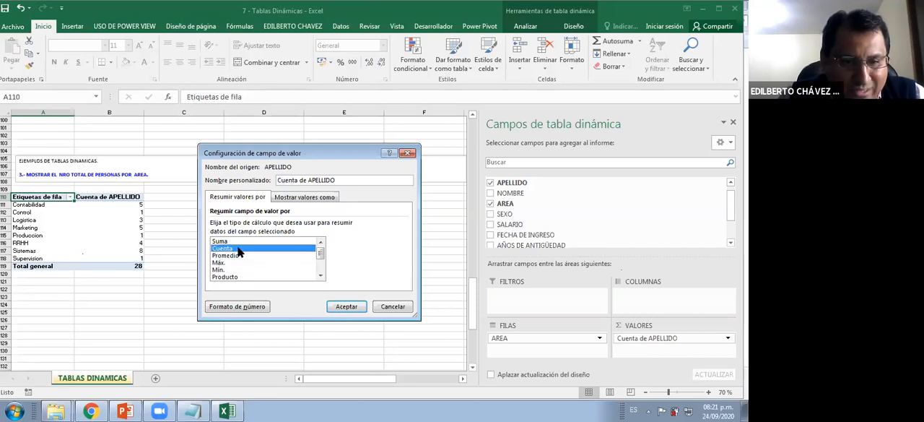
pyautogui.click(348, 306)
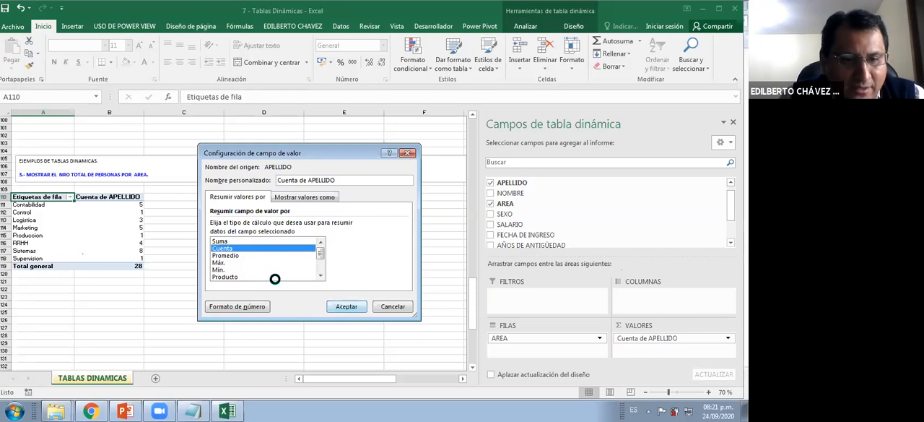
pyautogui.click(77, 227)
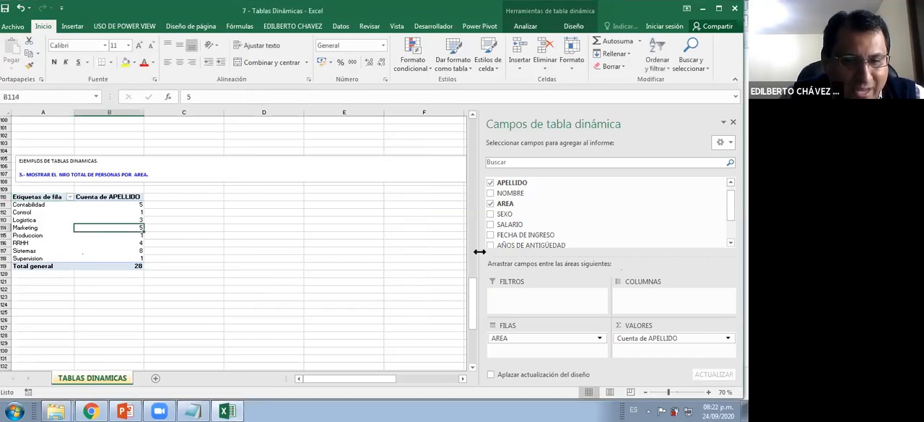
pyautogui.moveTo(480, 252); pyautogui.dragTo(313, 287)
pyautogui.click(128, 304)
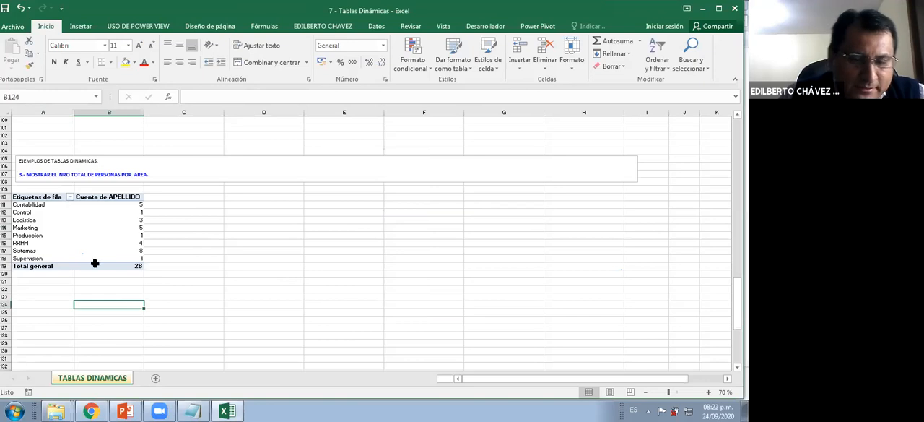
pyautogui.scroll(4, 153, 232)
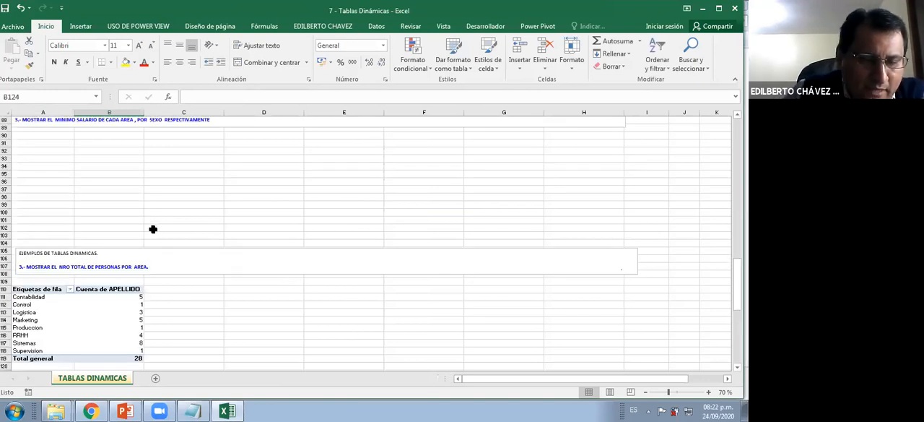
pyautogui.scroll(1, 153, 229)
pyautogui.scroll(-2, 104, 292)
# Insert a clustered bar pivot chart from the exercise 3 pivot table, after previewing the Circular 3D type
pyautogui.click(71, 300)
pyautogui.click(103, 297)
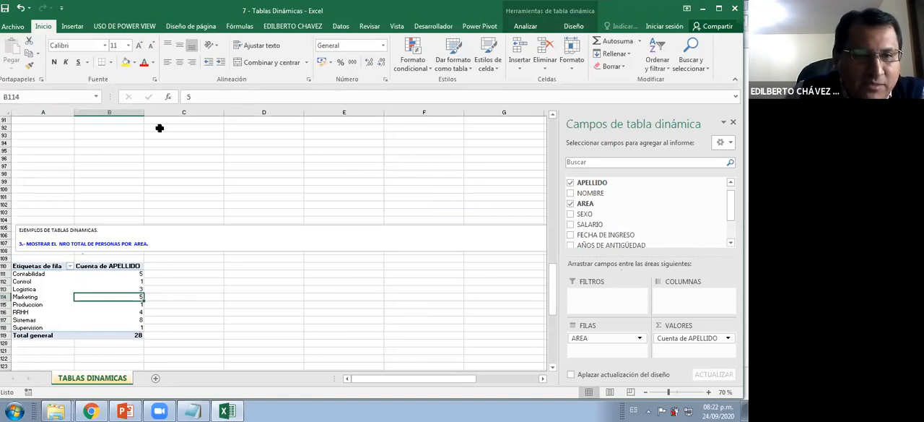
pyautogui.click(539, 22)
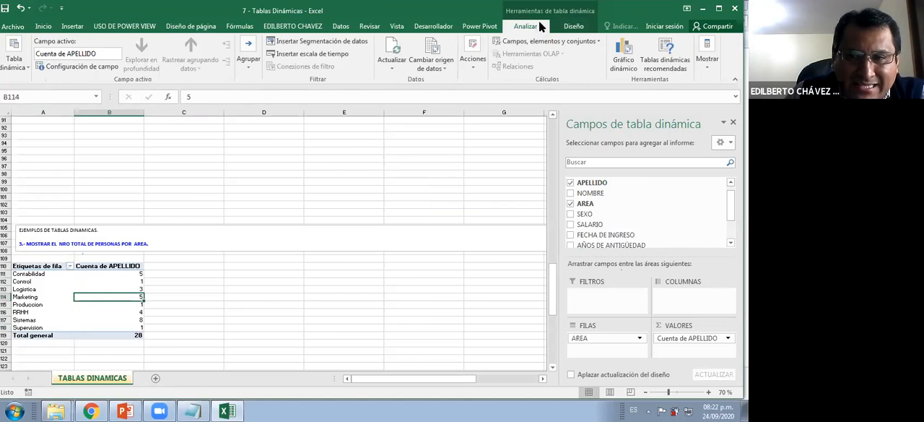
pyautogui.click(626, 54)
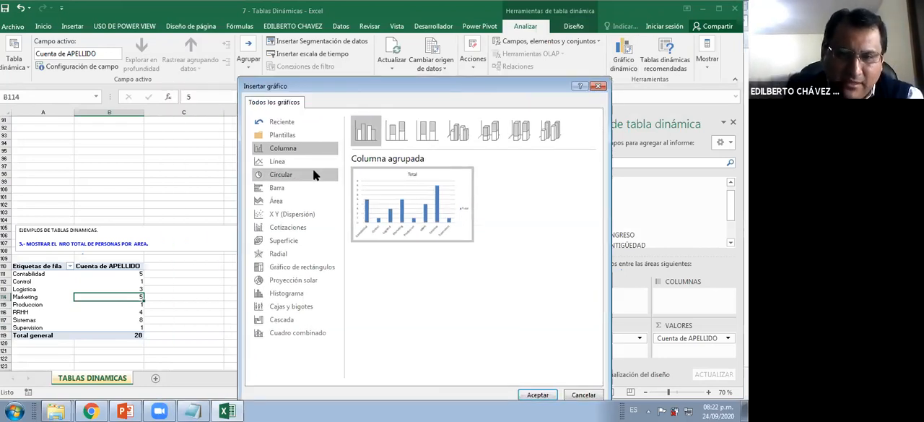
pyautogui.click(273, 174)
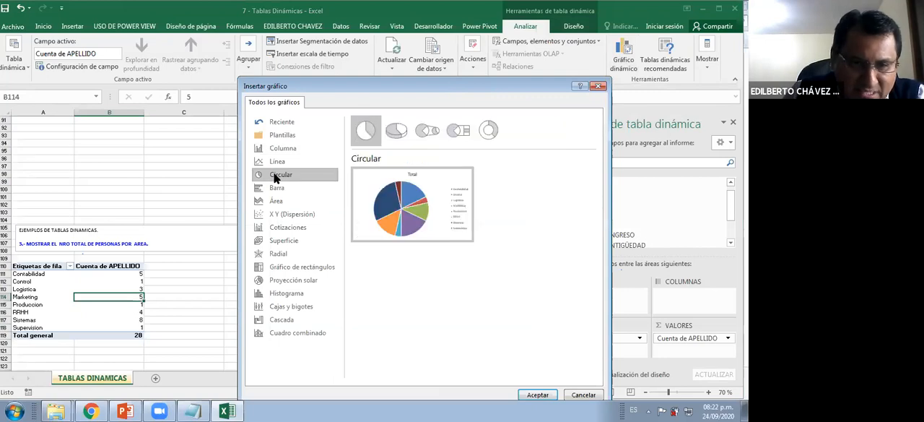
pyautogui.click(397, 132)
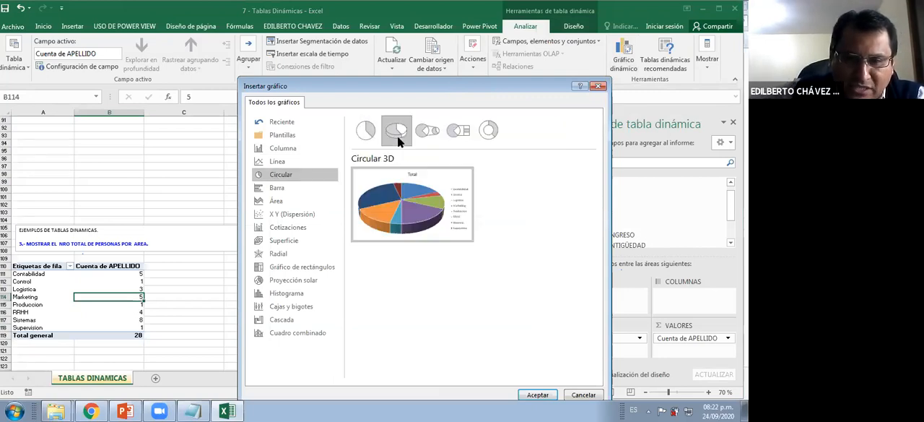
pyautogui.moveTo(408, 172)
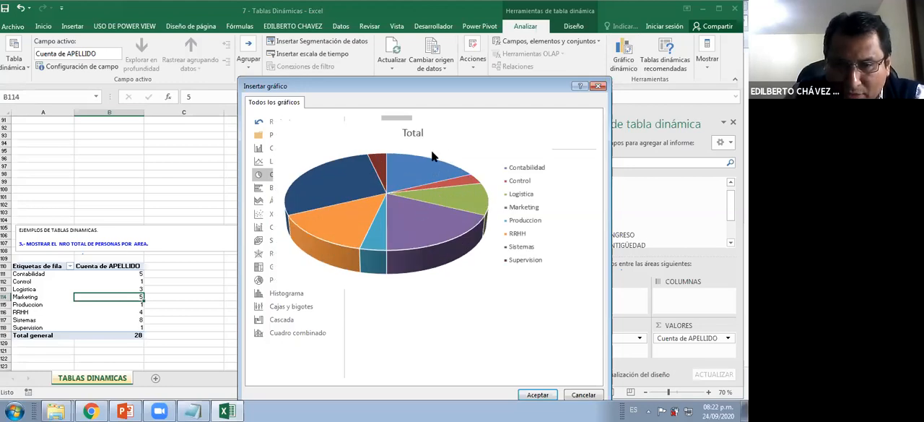
pyautogui.click(289, 186)
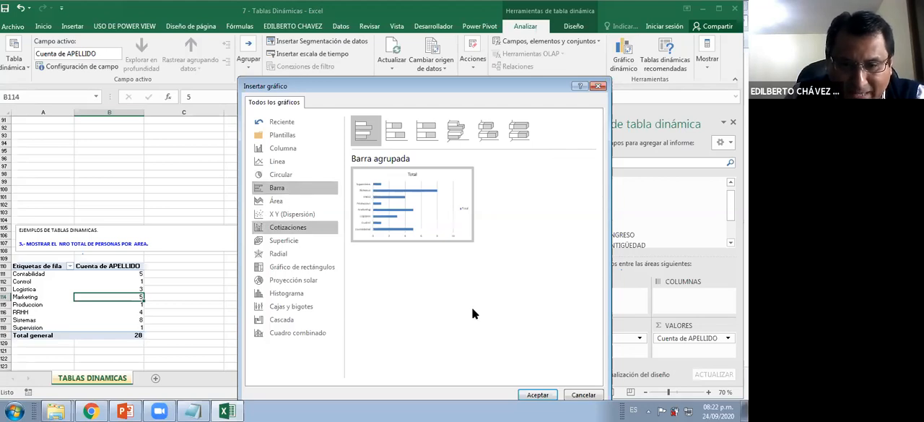
pyautogui.click(536, 394)
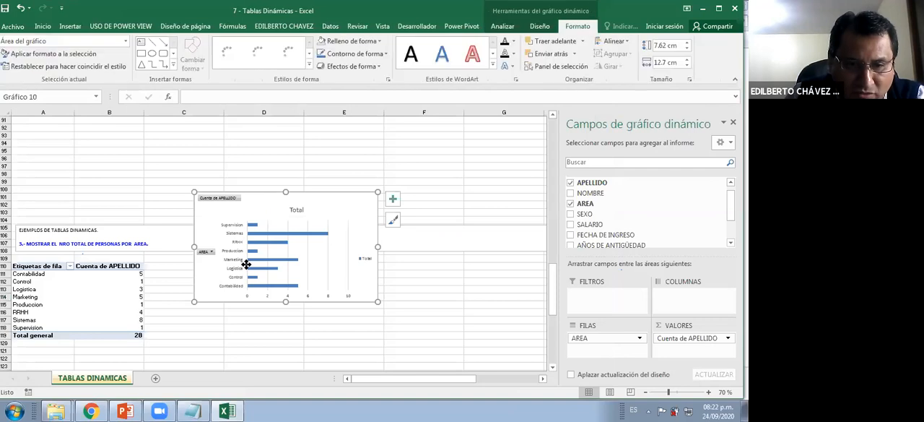
# Place the bar chart beside the exercise 3 pivot table and narrow the text box with the exercise statement
pyautogui.moveTo(247, 264); pyautogui.dragTo(236, 328)
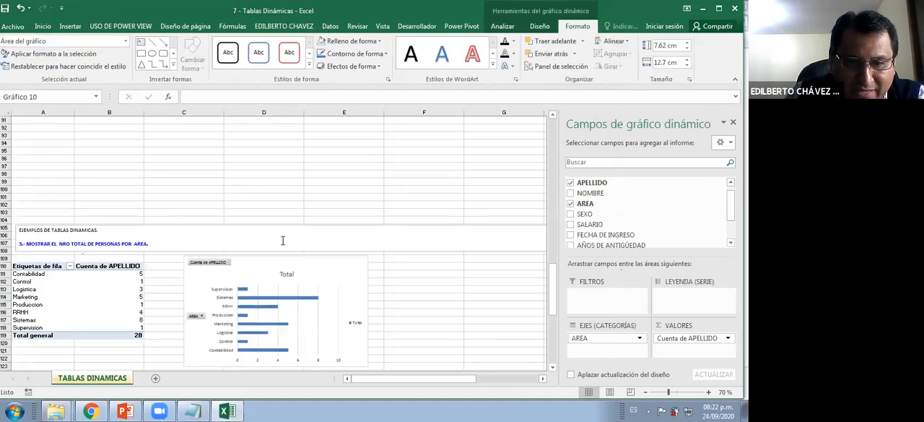
pyautogui.click(283, 241)
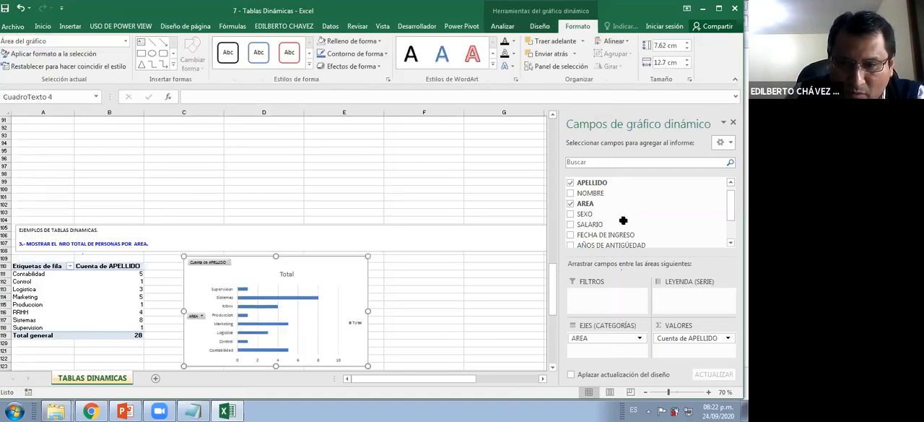
pyautogui.moveTo(639, 238); pyautogui.dragTo(267, 239)
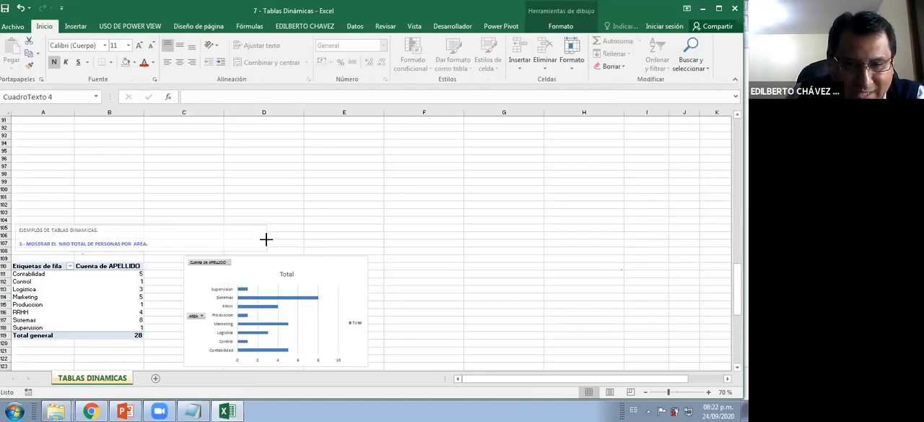
# Try several chart styles on the bar chart and apply the dark grey style with blue-outlined bars
pyautogui.click(348, 263)
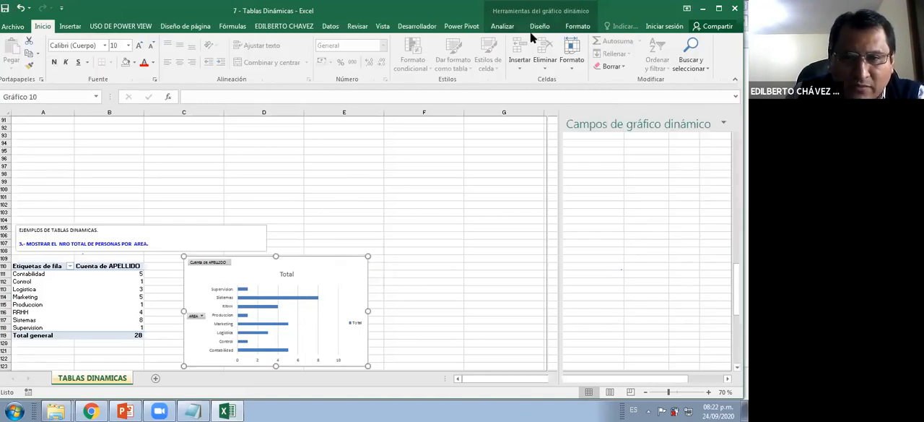
pyautogui.click(538, 26)
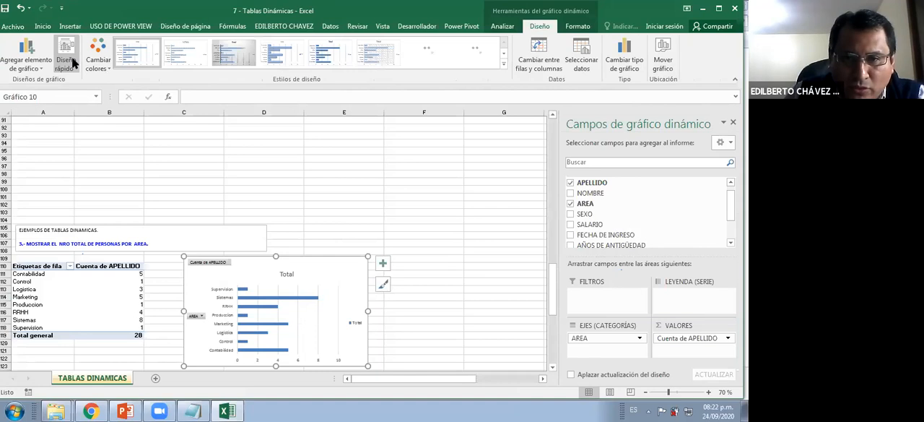
pyautogui.click(503, 62)
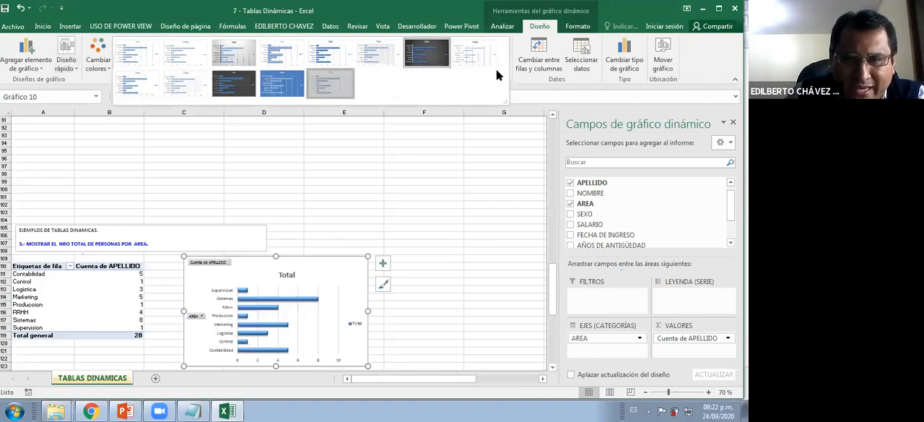
pyautogui.click(382, 51)
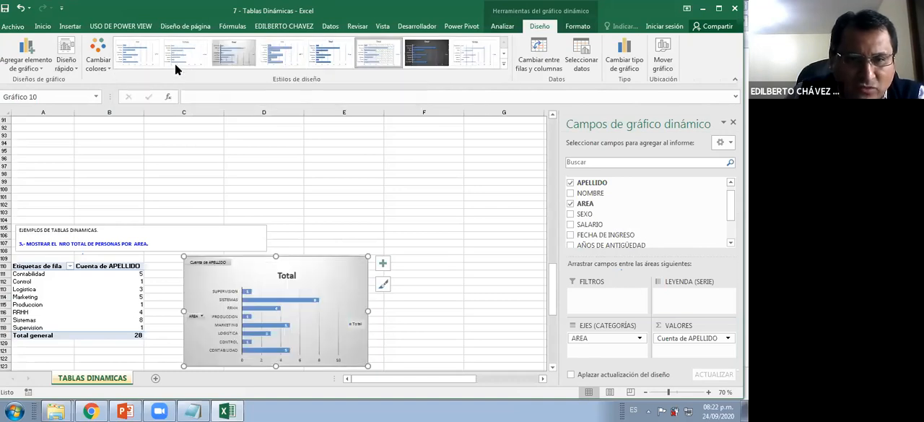
pyautogui.click(503, 62)
pyautogui.click(292, 55)
pyautogui.click(503, 63)
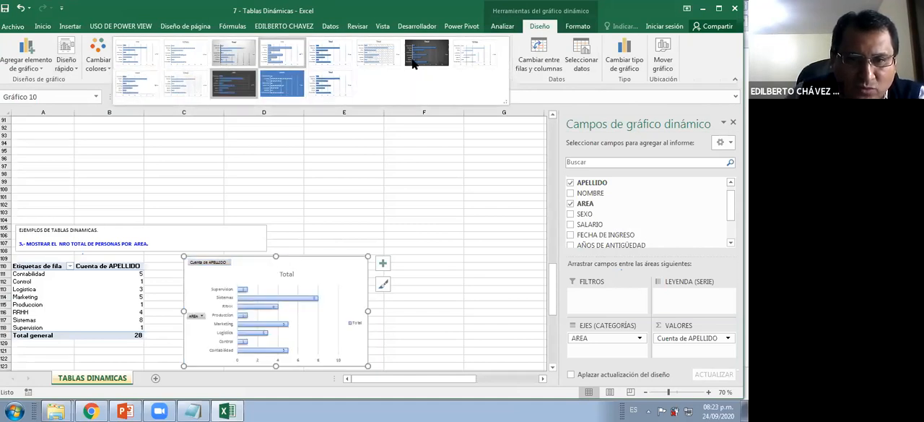
pyautogui.click(73, 68)
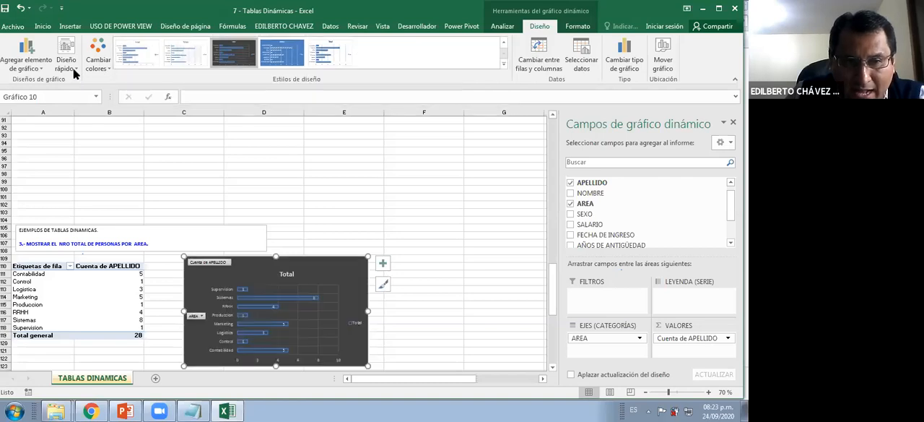
pyautogui.click(73, 68)
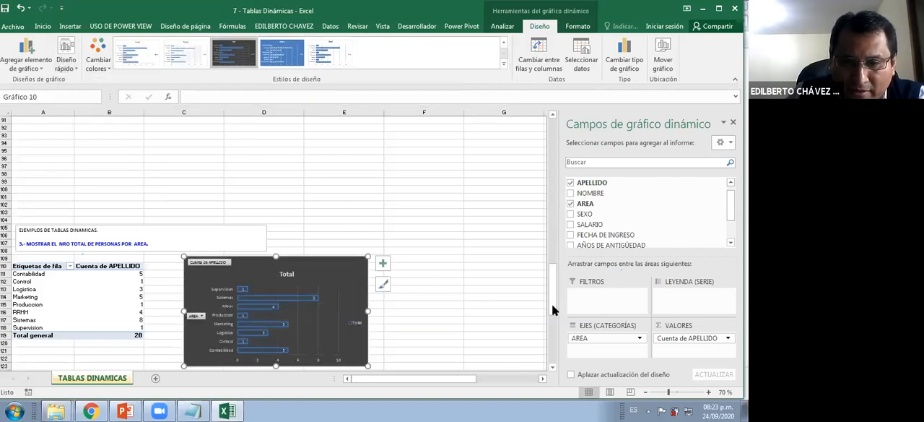
# Filter the pivot chart's AREA field to show only Control and Produccion
pyautogui.moveTo(552, 304); pyautogui.dragTo(525, 297)
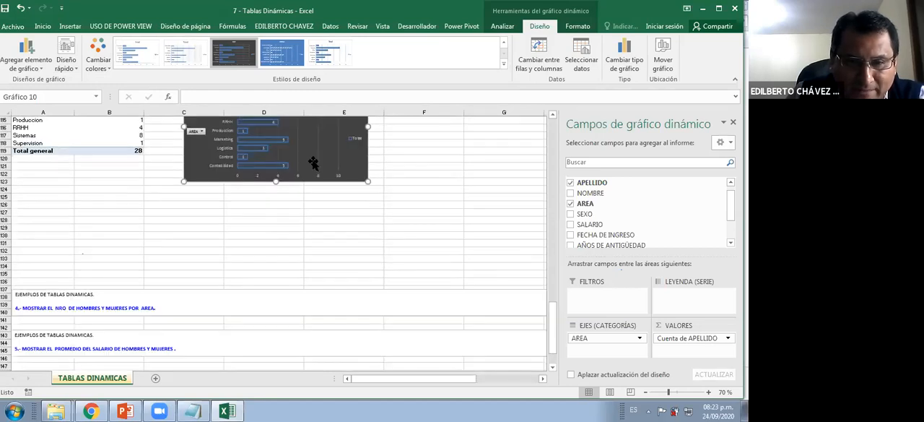
pyautogui.scroll(3, 307, 163)
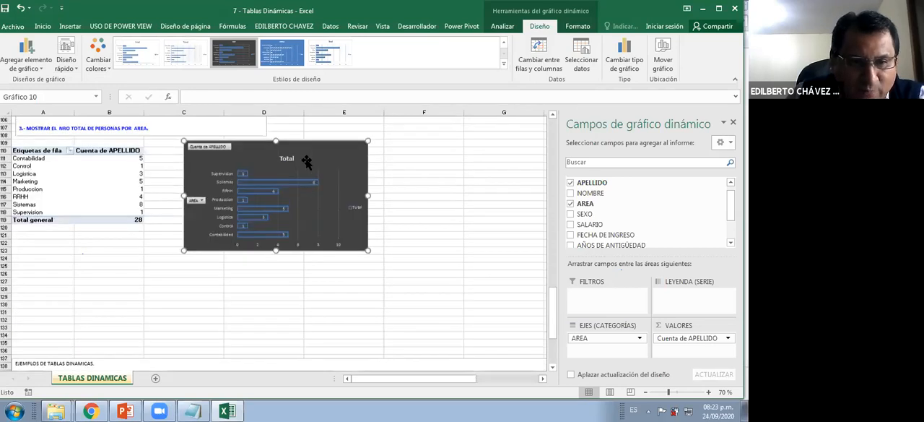
pyautogui.click(51, 168)
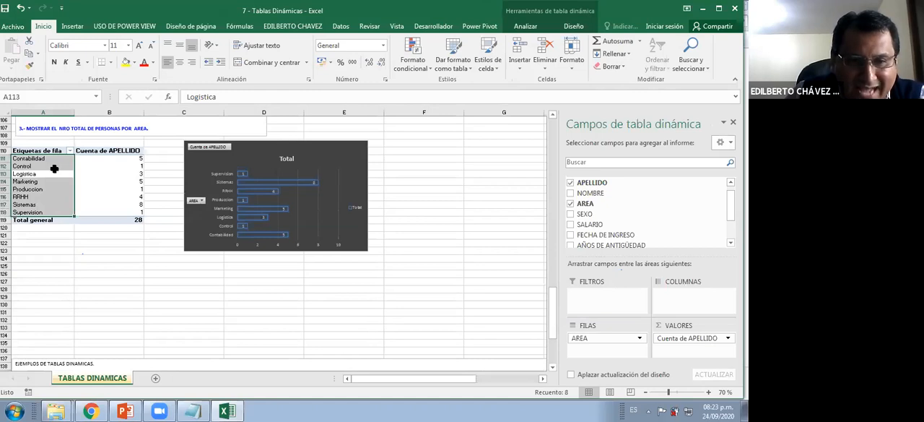
pyautogui.click(201, 202)
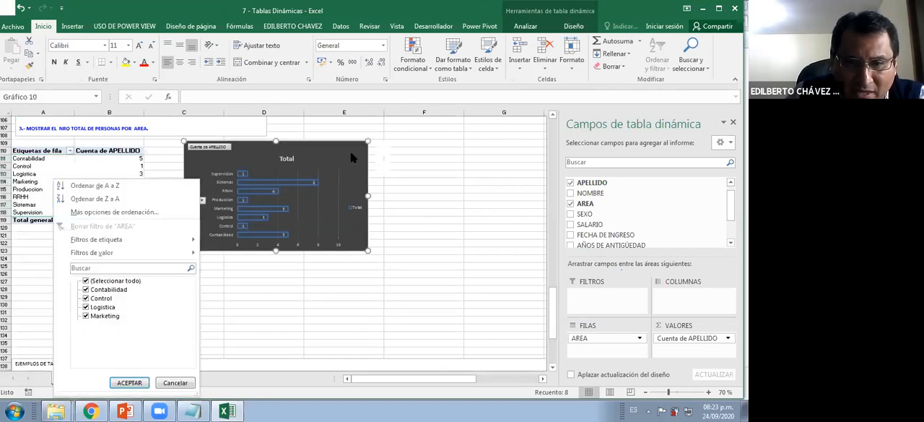
pyautogui.click(199, 203)
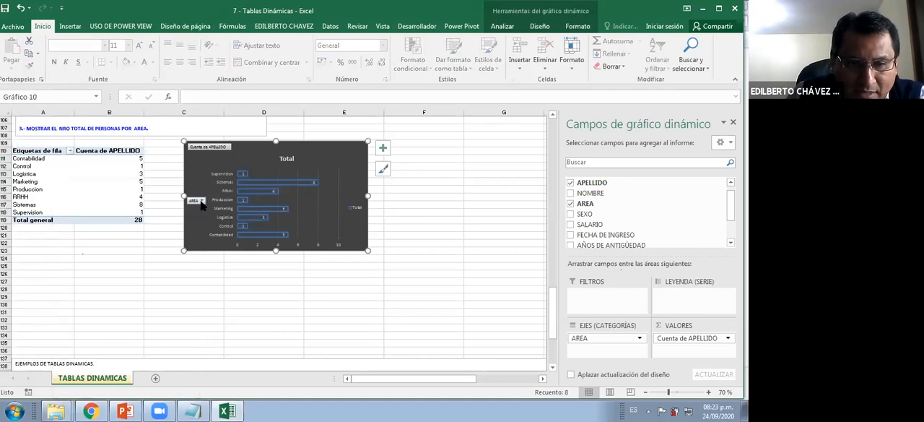
pyautogui.click(200, 201)
pyautogui.click(87, 280)
pyautogui.click(86, 297)
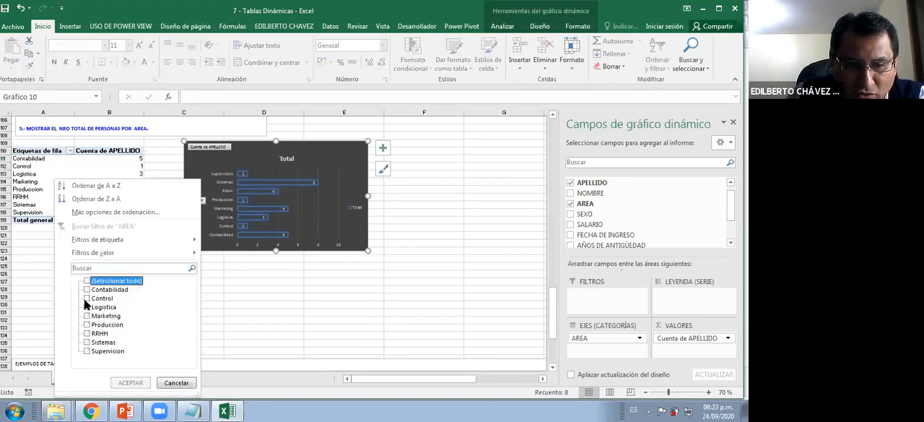
pyautogui.click(86, 324)
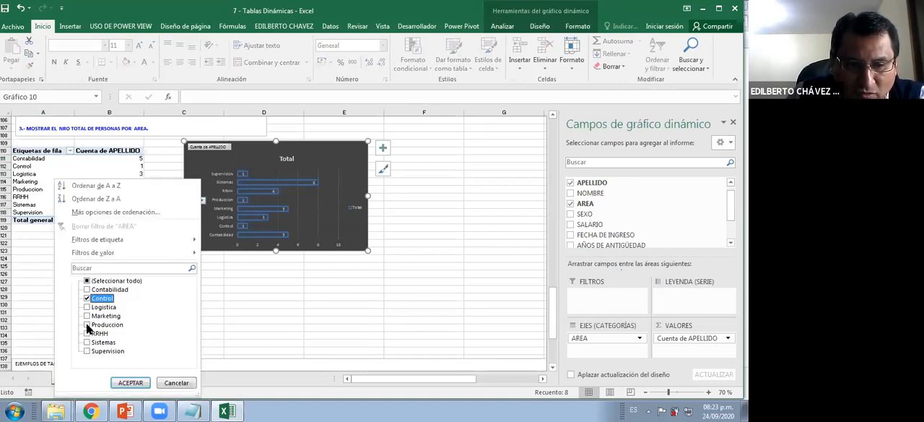
pyautogui.click(117, 386)
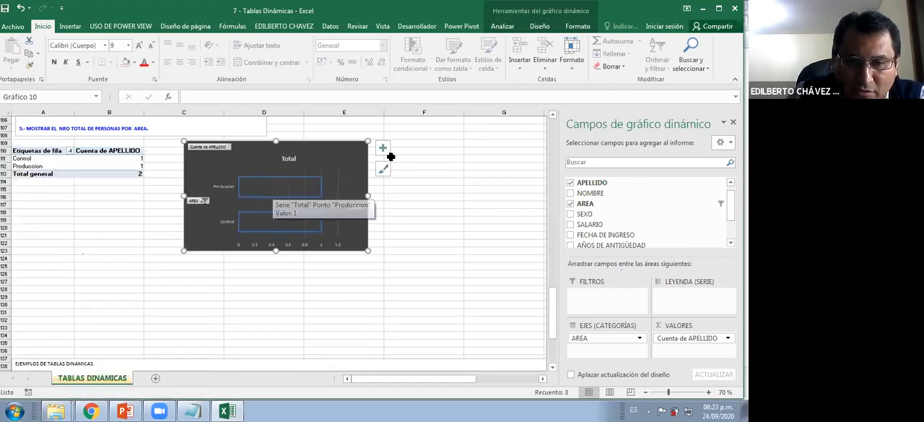
# Show all areas again by clearing the pivot chart's AREA filter, and add data labels to the bars
pyautogui.click(384, 149)
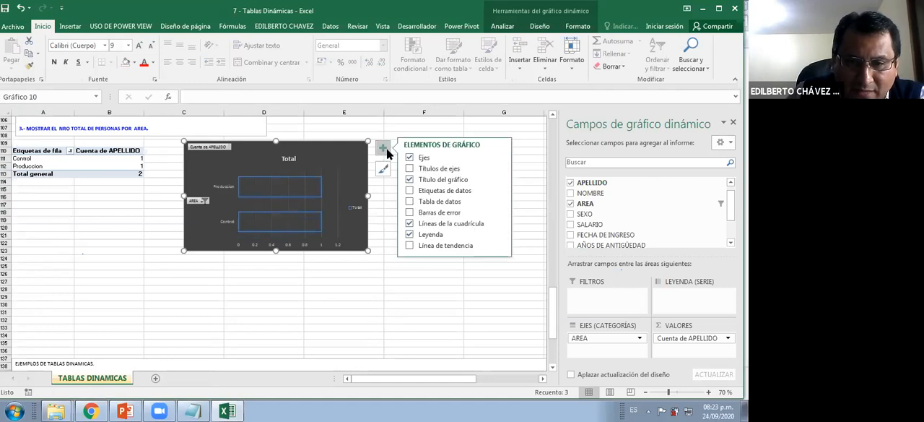
pyautogui.click(417, 169)
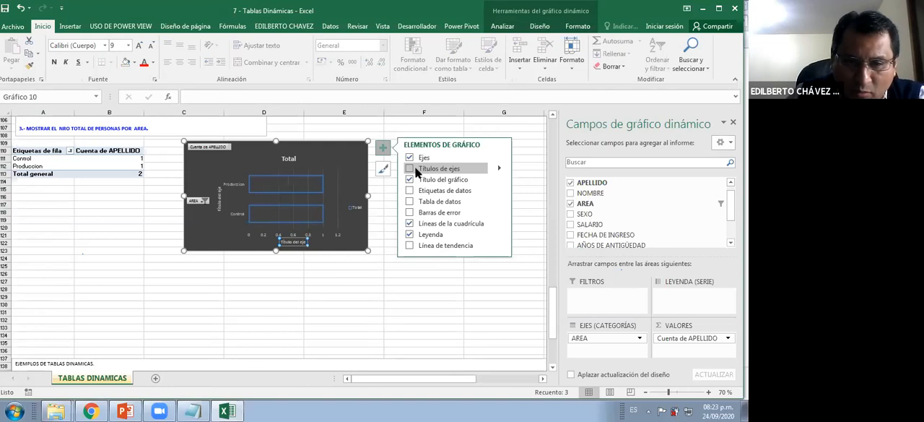
pyautogui.click(205, 202)
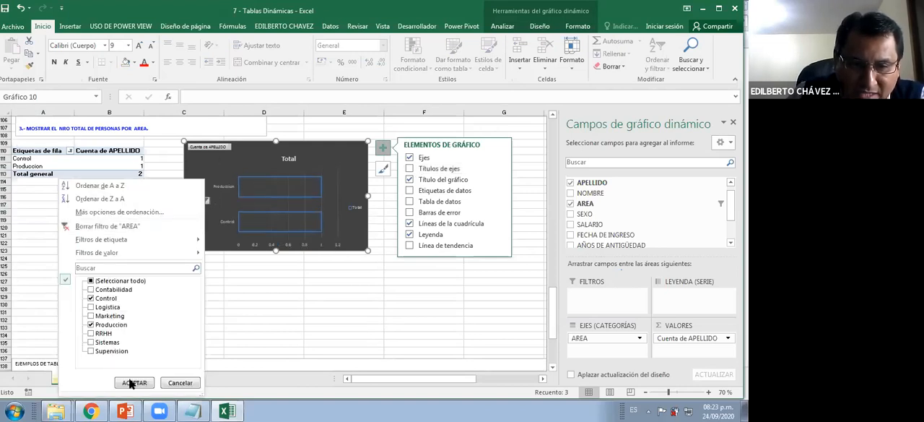
pyautogui.click(132, 383)
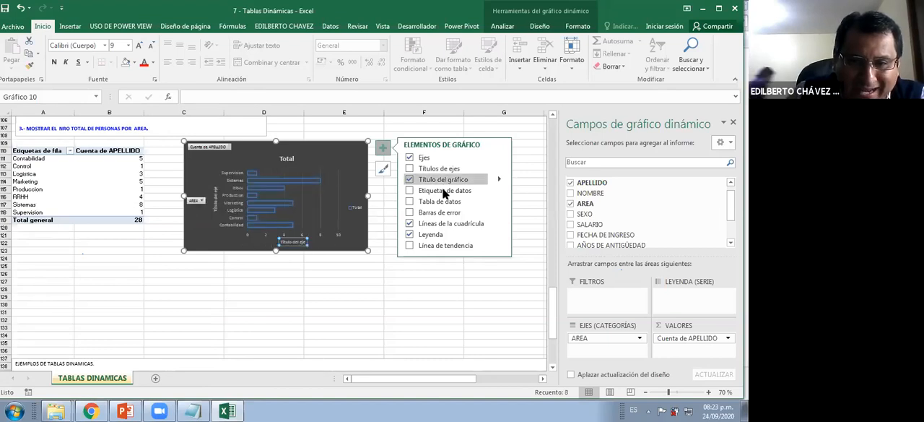
pyautogui.click(471, 189)
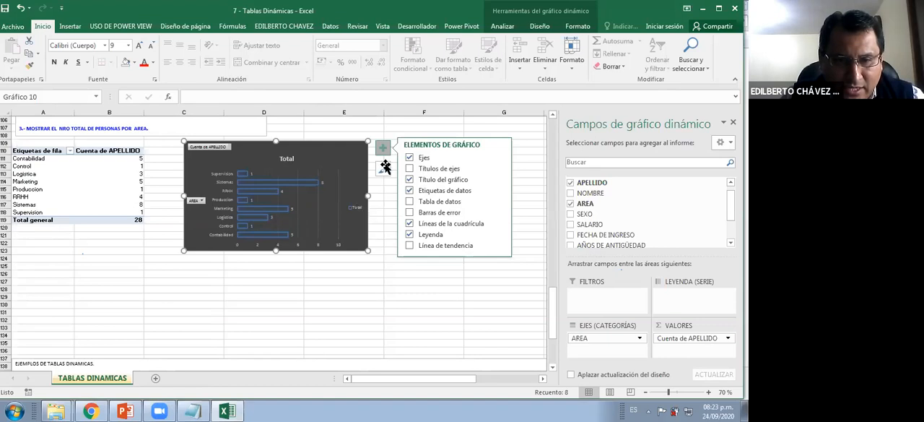
# Format the bar chart's data labels as bold yellow and make its category axis labels bold
pyautogui.scroll(2, 265, 187)
pyautogui.click(251, 192)
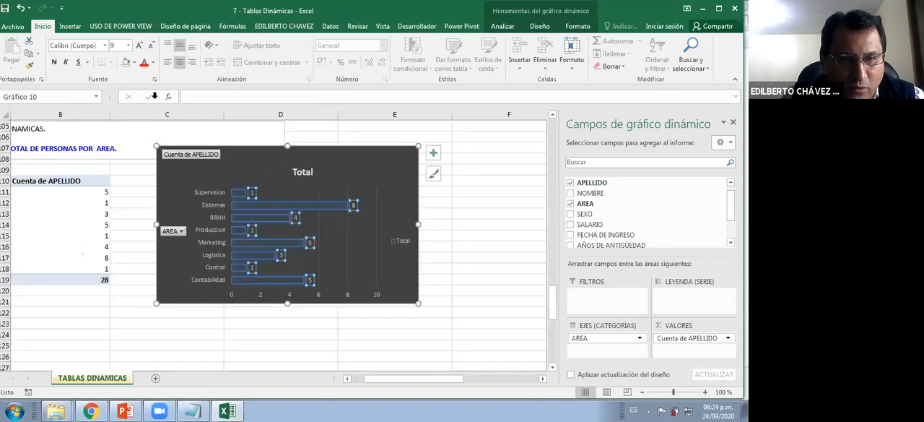
pyautogui.click(152, 63)
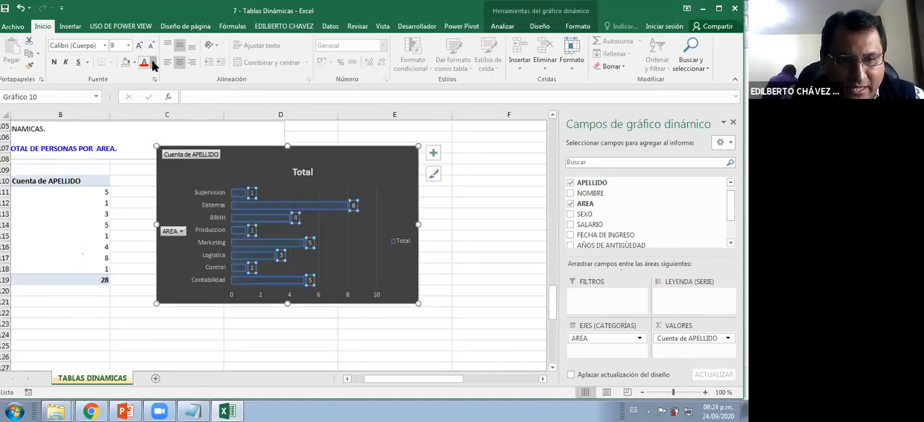
pyautogui.click(170, 161)
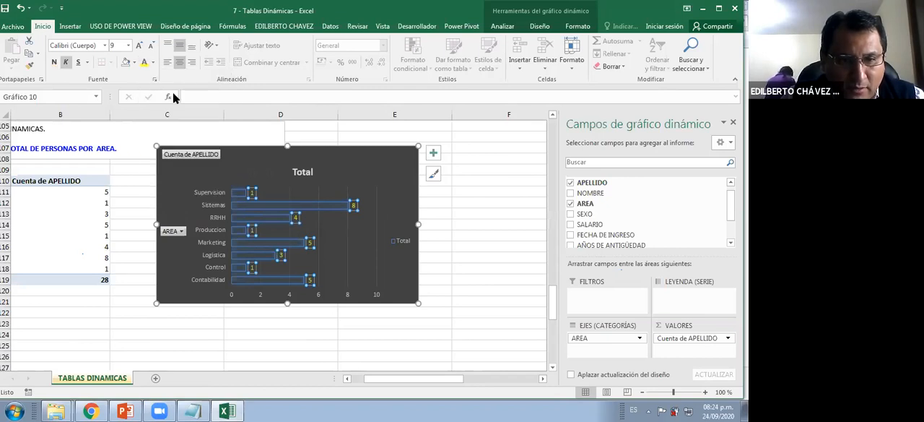
pyautogui.hotkey('ctrl', 'n')
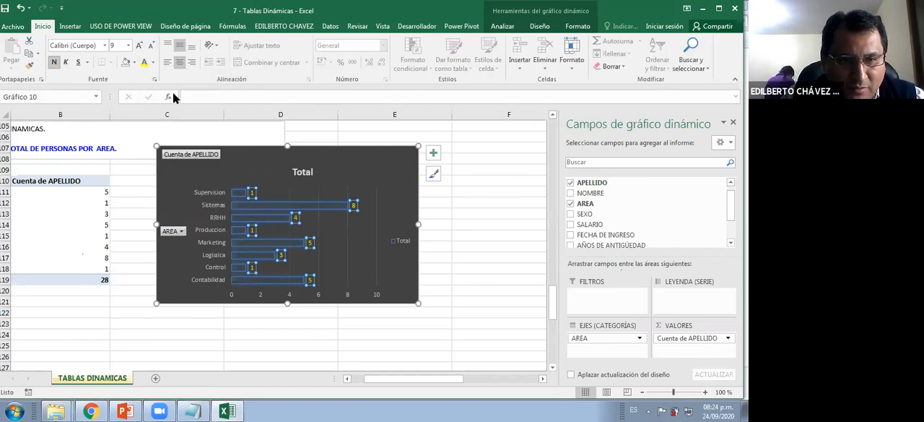
pyautogui.press('Escape')
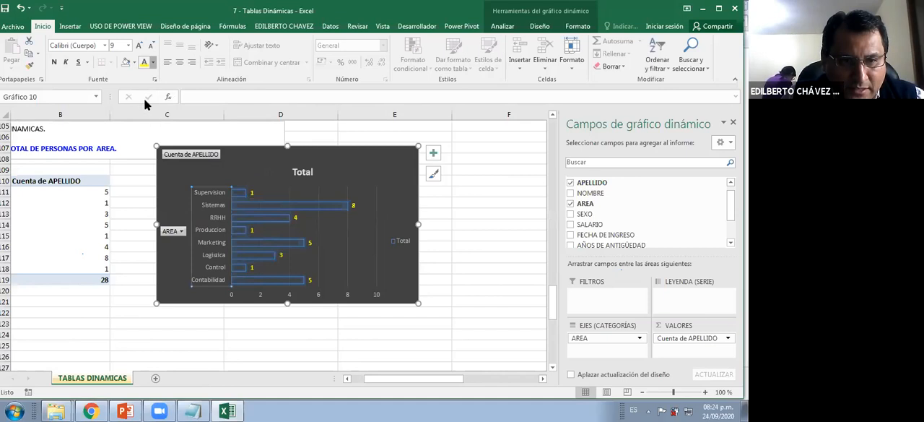
# Change the pivot chart's title to NRO DE PERSONAS POR AREA
pyautogui.click(306, 173)
pyautogui.click(307, 173)
pyautogui.doubleClick(306, 173)
pyautogui.write('nro')
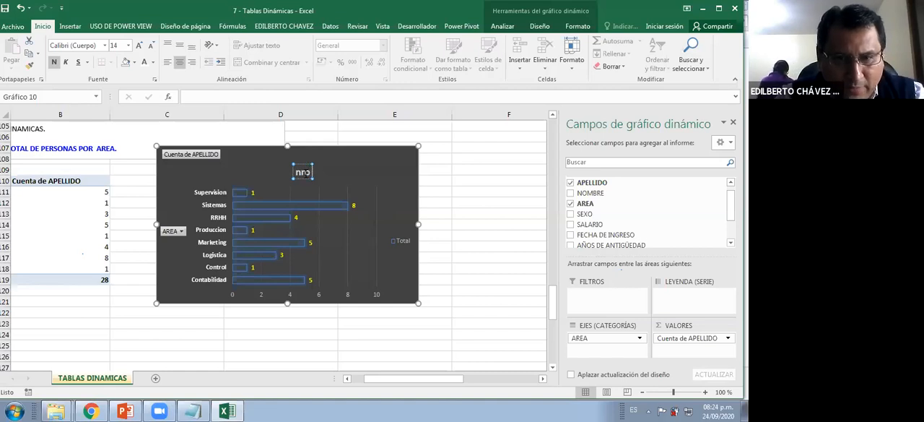
pyautogui.press('BackSpace')
pyautogui.press('BackSpace')
pyautogui.press('BackSpace')
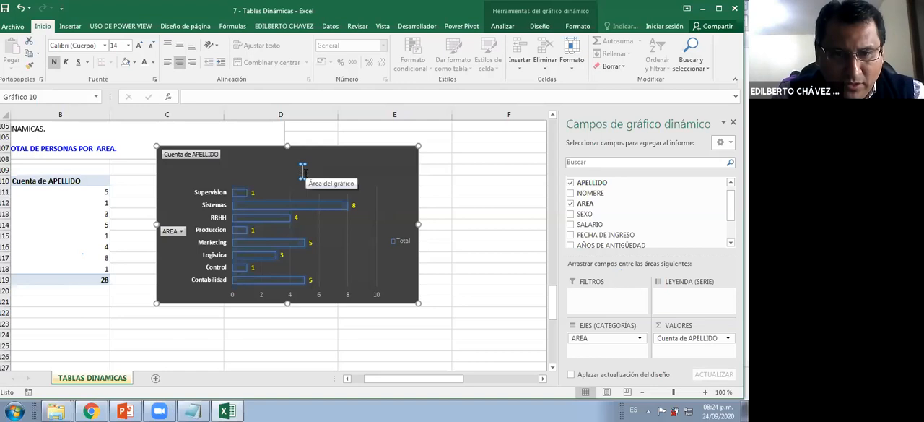
pyautogui.write('nro de')
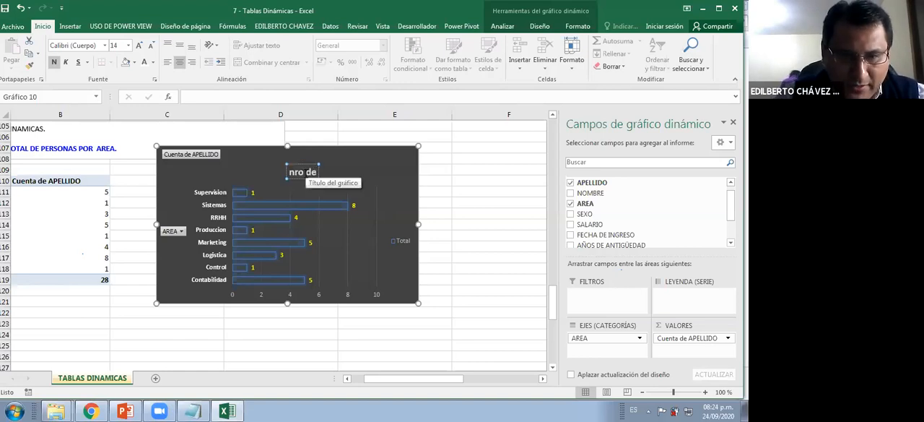
pyautogui.press('BackSpace')
pyautogui.press('BackSpace')
pyautogui.press('BackSpace')
pyautogui.press('BackSpace')
pyautogui.press('BackSpace')
pyautogui.press('BackSpace')
pyautogui.write('NRO DE PER')
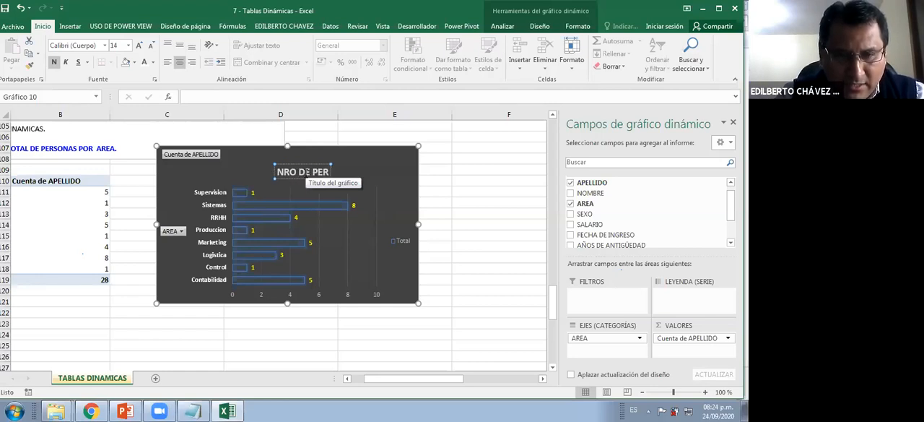
pyautogui.write('SONAS')
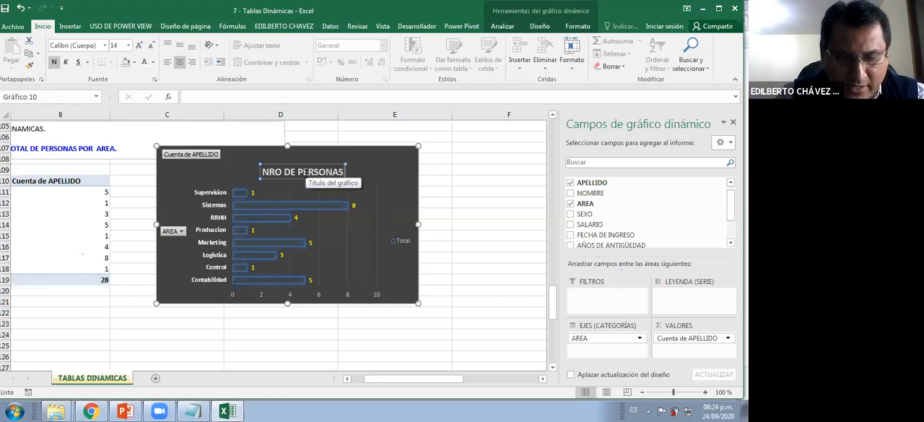
pyautogui.write(' POR AREA')
# Reposition the bar chart closer to the exercise 3 pivot table
pyautogui.click(437, 213)
pyautogui.moveTo(395, 196); pyautogui.dragTo(403, 176)
pyautogui.click(350, 240)
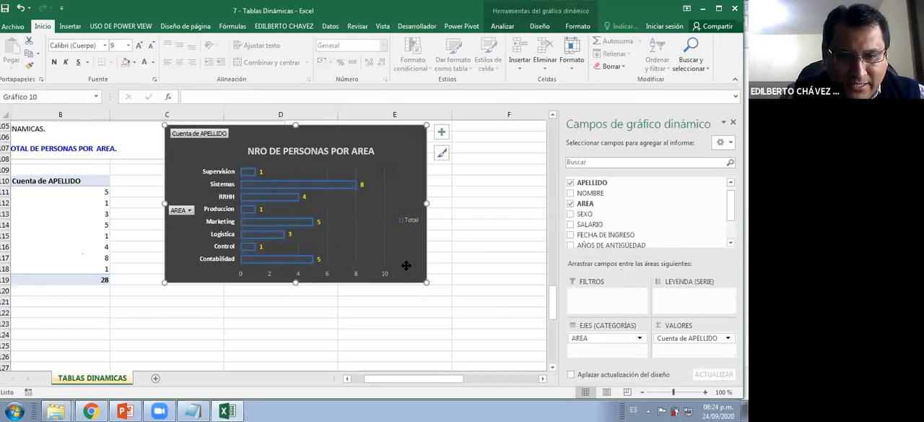
pyautogui.moveTo(406, 266); pyautogui.dragTo(382, 275)
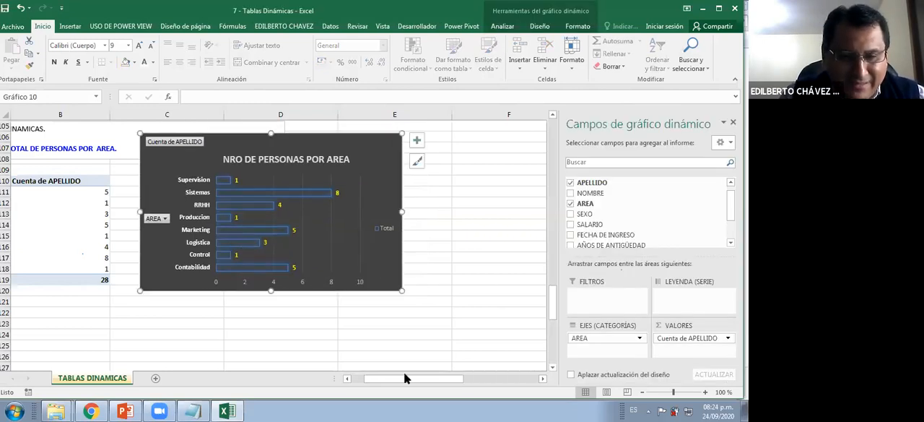
# Review the other exercise statements above the finished chart, back to exercise 1 below the employee table
pyautogui.moveTo(380, 377); pyautogui.dragTo(155, 263)
pyautogui.scroll(-3, 154, 260)
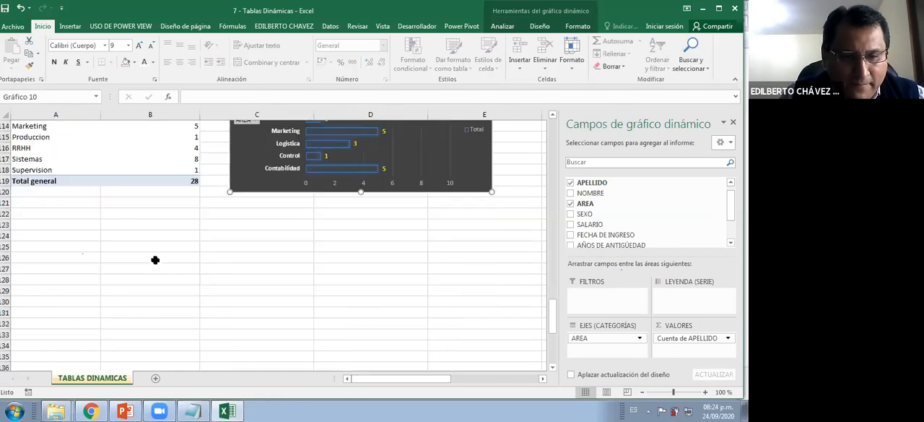
pyautogui.scroll(7, 173, 245)
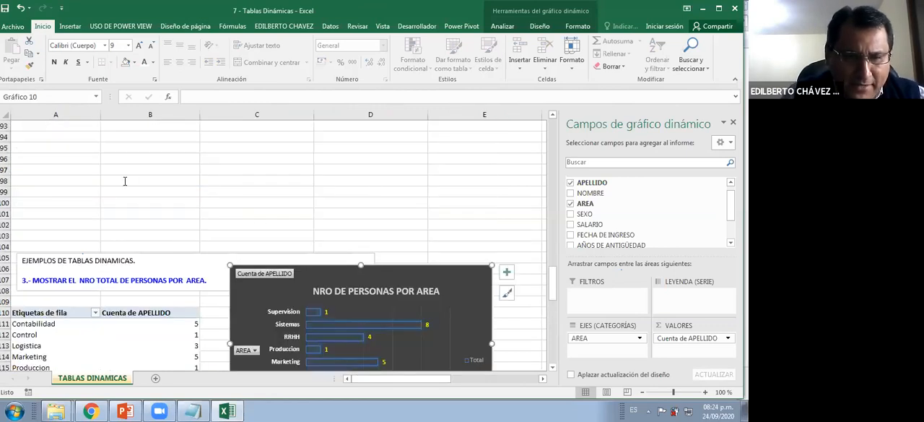
pyautogui.scroll(2, 123, 180)
pyautogui.scroll(4, 171, 247)
pyautogui.click(157, 266)
pyautogui.scroll(-1, 136, 253)
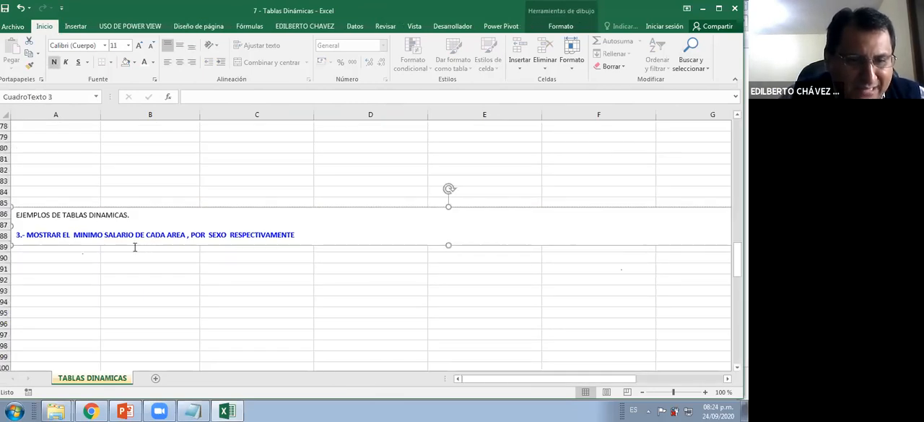
pyautogui.scroll(8, 134, 245)
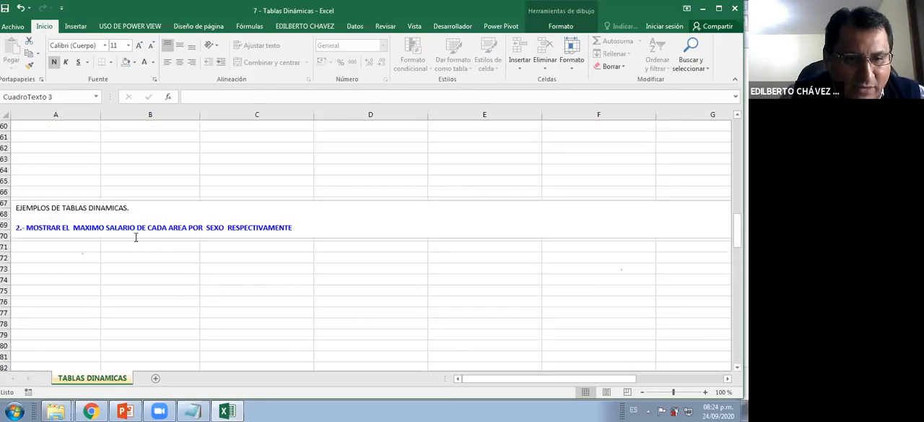
pyautogui.scroll(10, 135, 237)
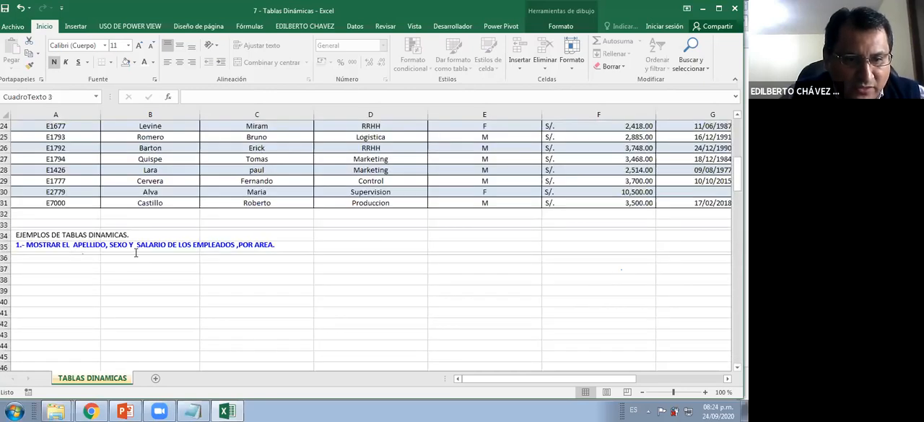
# Insert a pivot table from TABLA1 at cell A37 of the existing sheet, below the exercise 1 statement
pyautogui.click(78, 266)
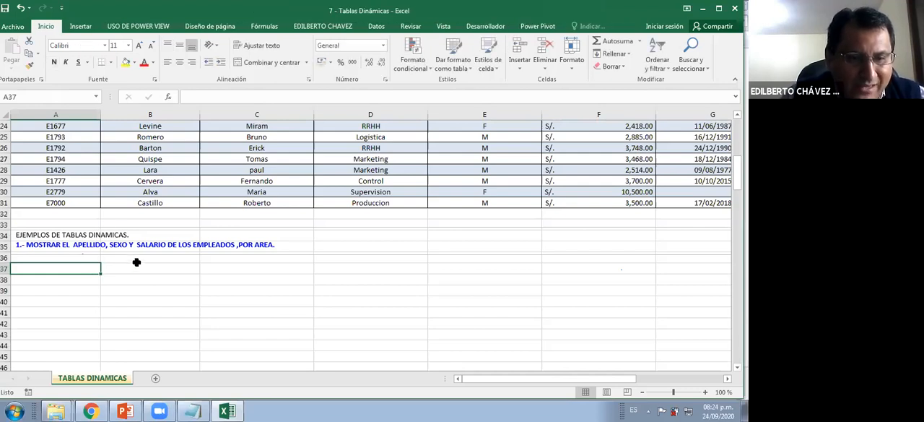
pyautogui.click(80, 26)
pyautogui.click(13, 49)
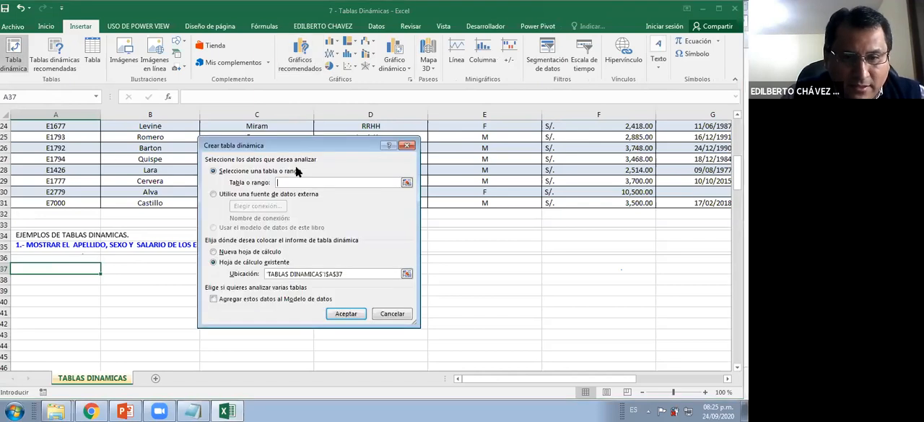
pyautogui.write('TABLA2')
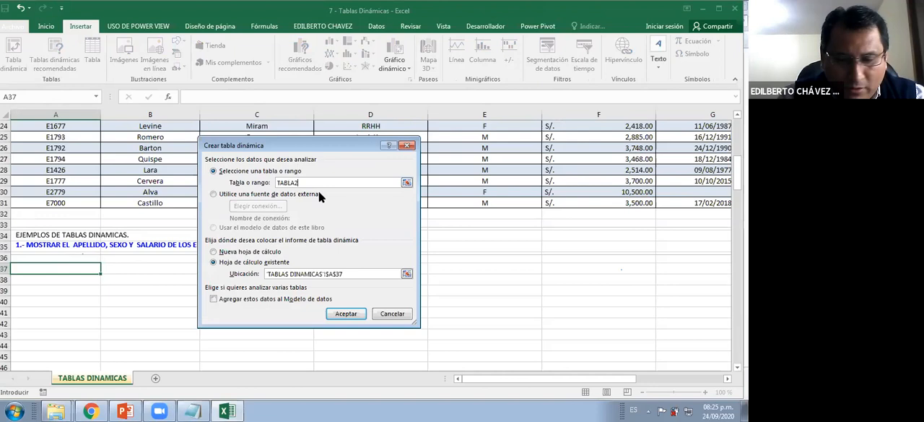
pyautogui.press('BackSpace')
pyautogui.write('1')
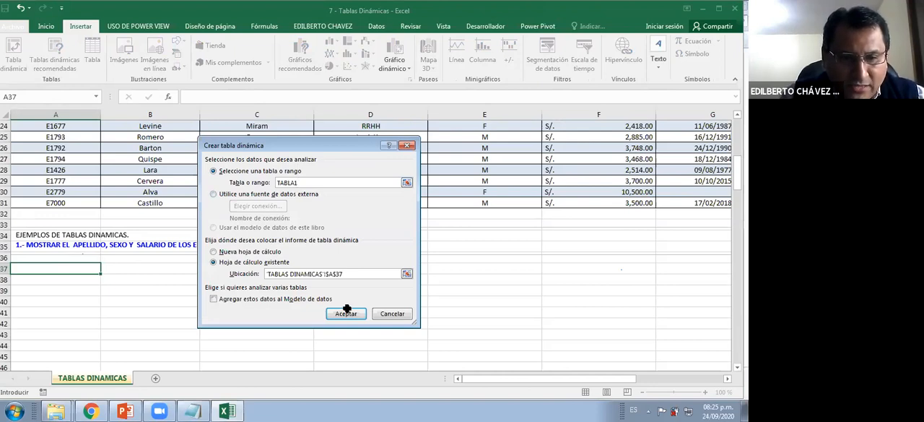
pyautogui.click(346, 312)
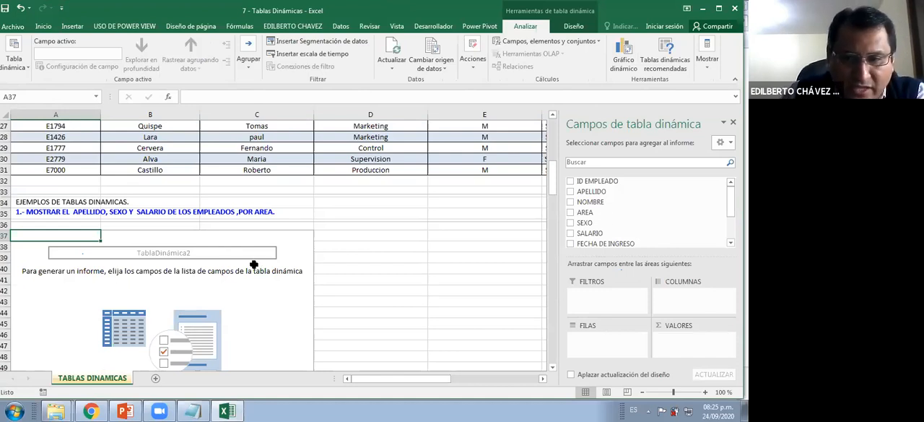
# Add AREA as the report filter of the exercise 1 pivot table and move the overlapping statement text box above it
pyautogui.scroll(-1, 254, 264)
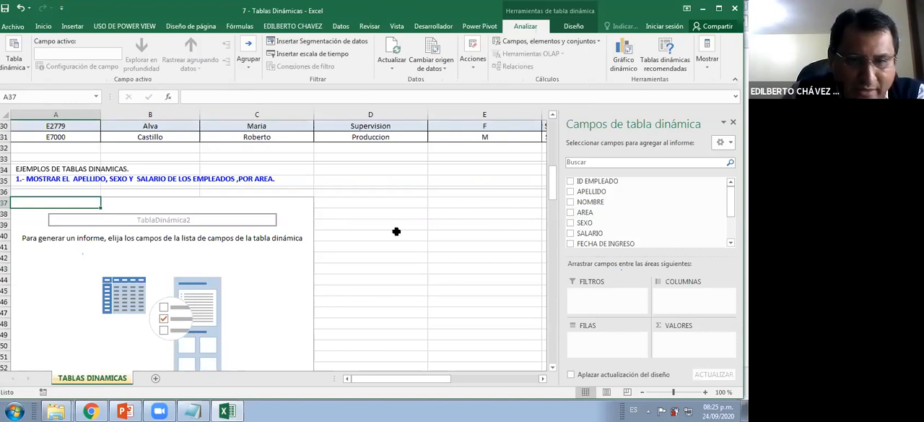
pyautogui.moveTo(589, 214); pyautogui.dragTo(605, 289)
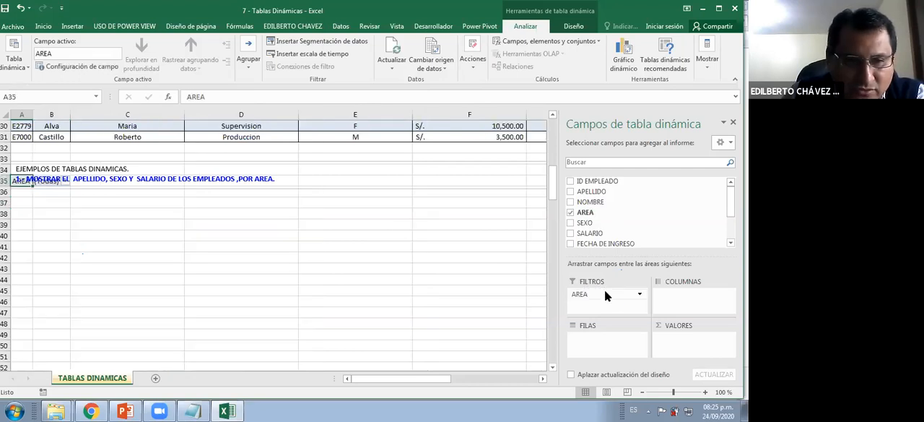
pyautogui.click(309, 179)
pyautogui.moveTo(312, 157); pyautogui.dragTo(312, 156)
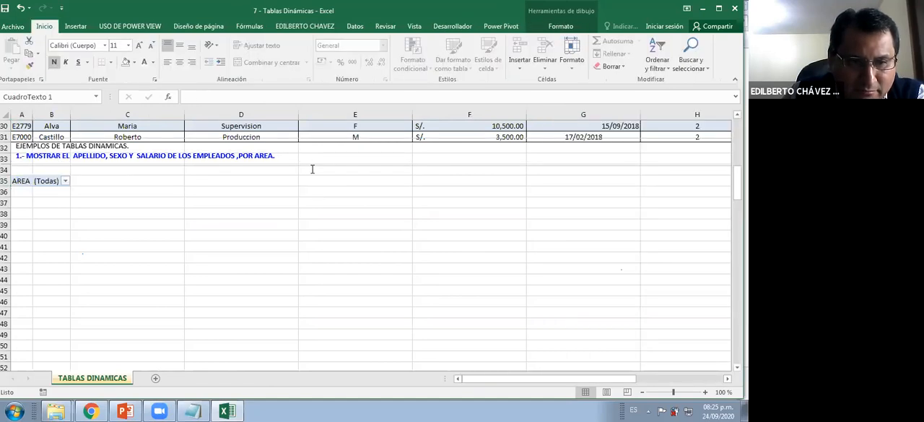
# Remove AREA from the exercise 1 pivot table, and place APELLIDO in the rows and SEXO in the columns
pyautogui.click(43, 179)
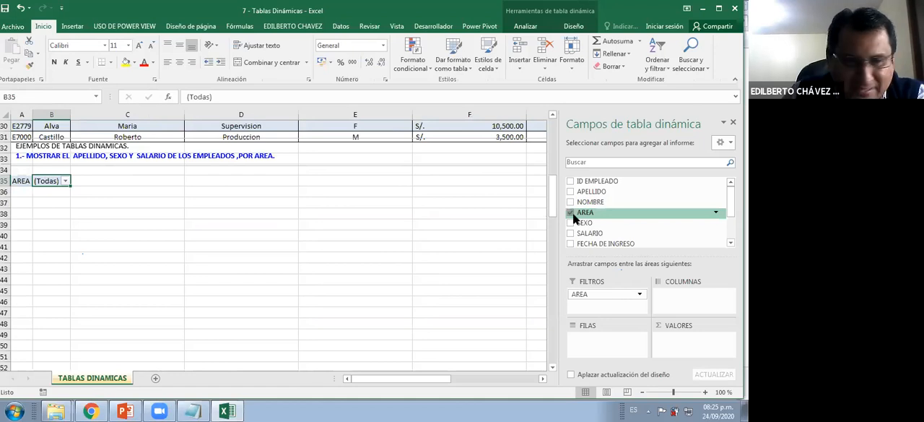
pyautogui.click(571, 212)
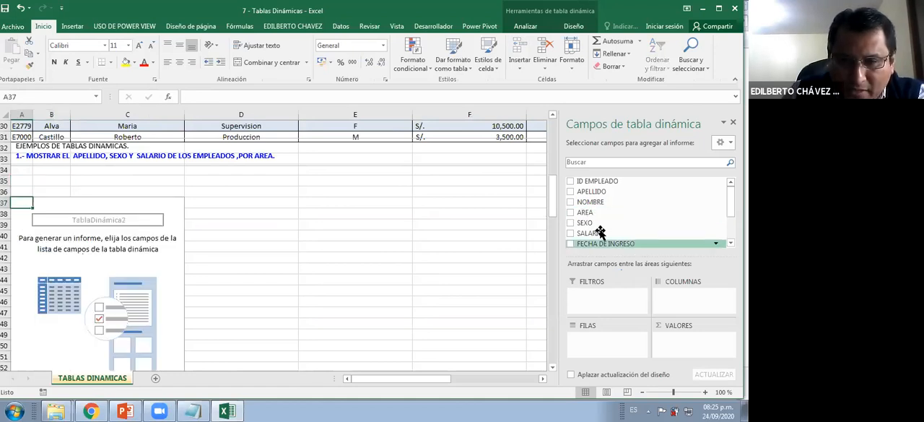
pyautogui.moveTo(603, 194); pyautogui.dragTo(680, 297)
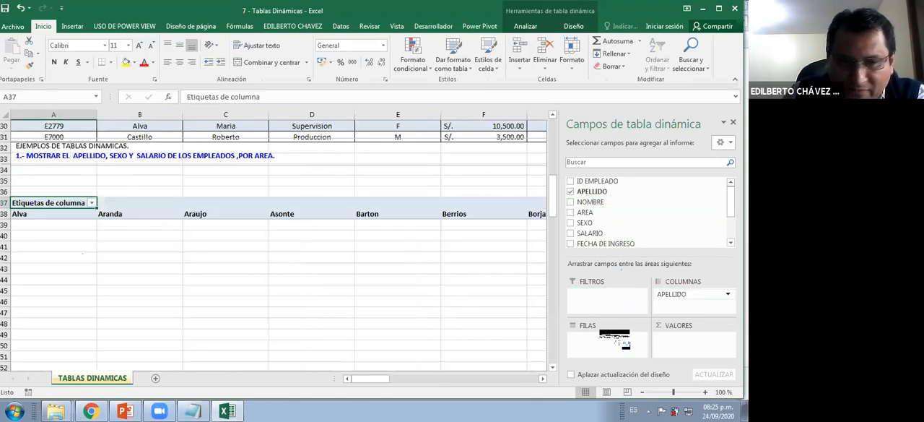
pyautogui.moveTo(607, 337); pyautogui.dragTo(607, 337)
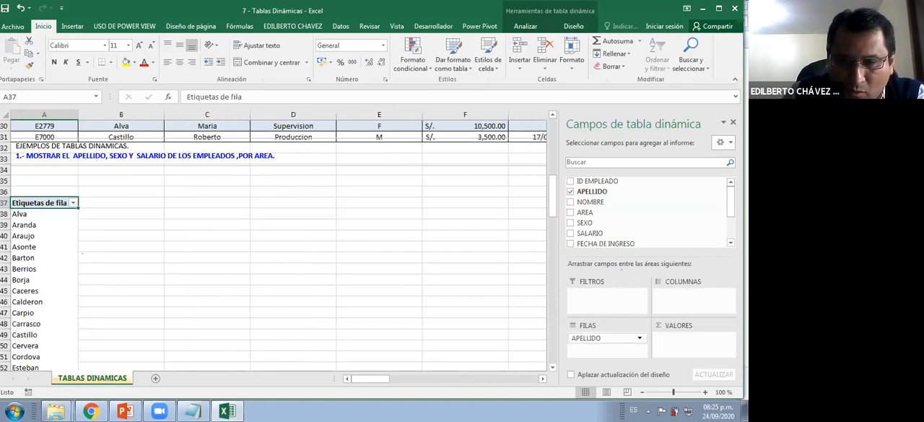
pyautogui.moveTo(699, 299); pyautogui.dragTo(699, 297)
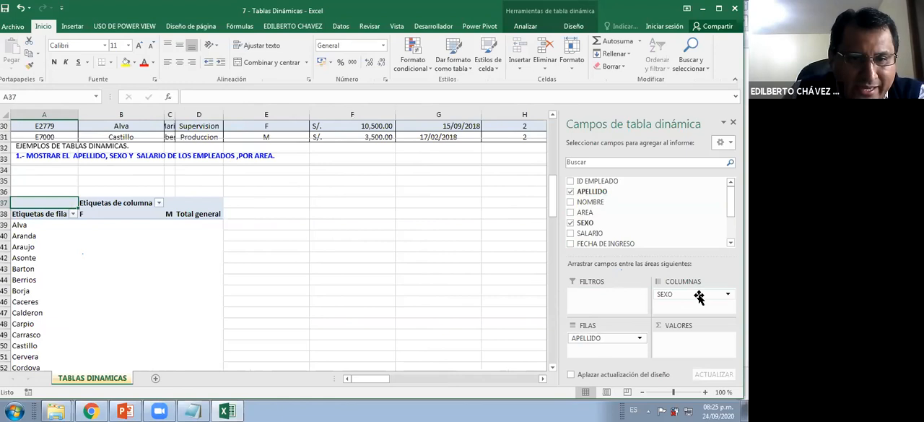
# Add SALARIO to the values of the exercise 1 pivot table and AREA to the rows above APELLIDO
pyautogui.moveTo(615, 234); pyautogui.dragTo(683, 345)
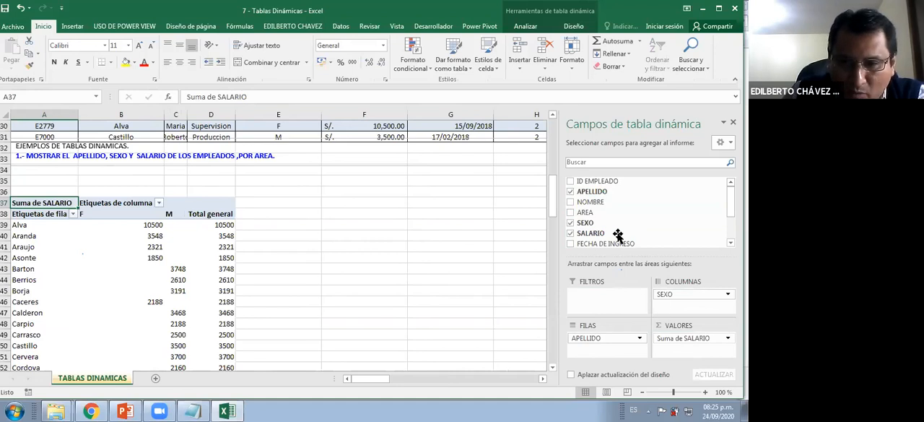
pyautogui.moveTo(601, 214); pyautogui.dragTo(612, 334)
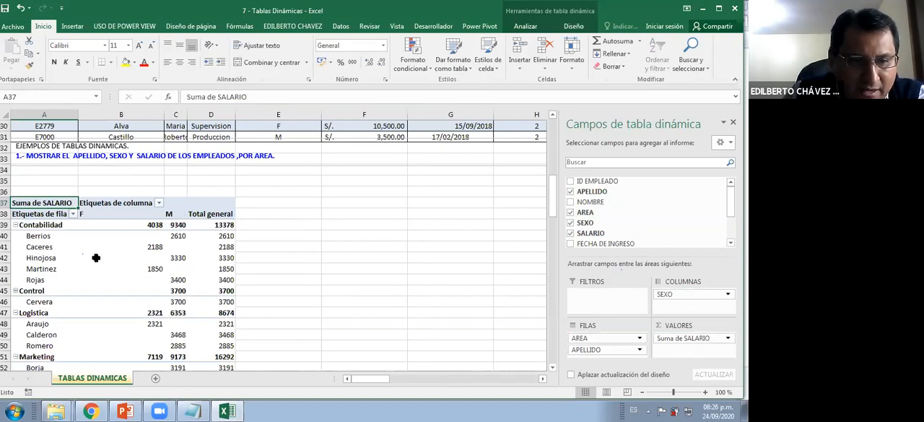
# Move the overlapping exercise 2 statement text box to the empty rows just below the pivot table's grand total
pyautogui.scroll(-4, 39, 187)
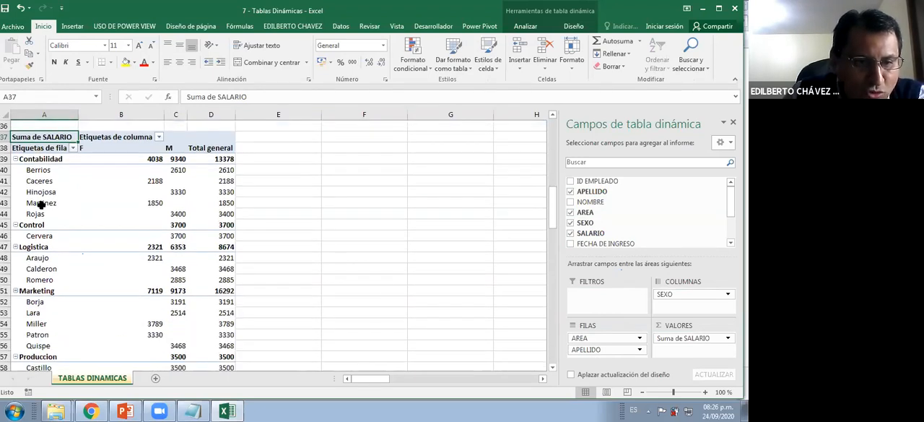
pyautogui.scroll(-1, 43, 224)
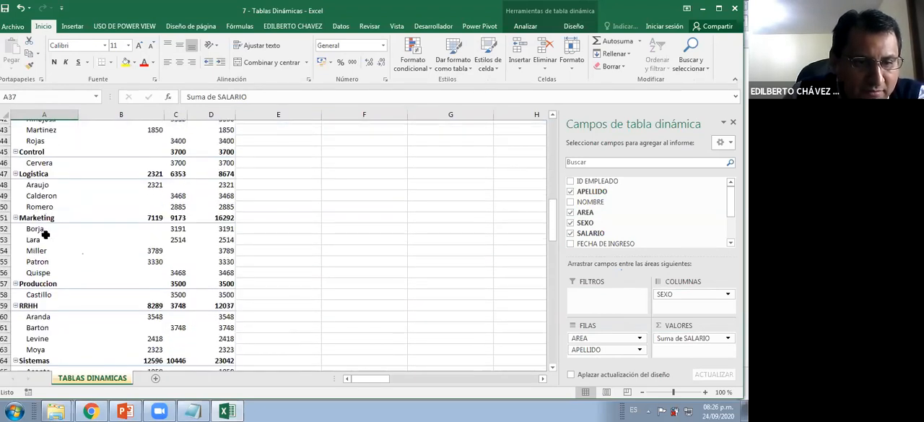
pyautogui.scroll(-3, 262, 281)
pyautogui.scroll(-5, 262, 268)
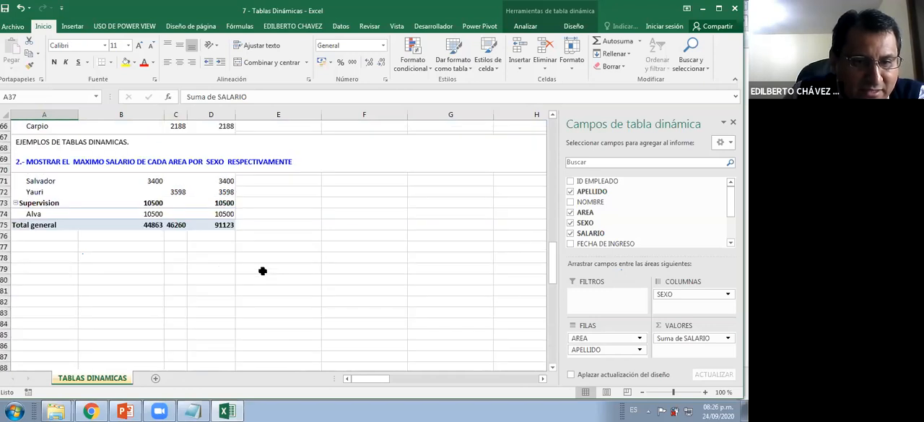
pyautogui.scroll(1, 253, 228)
pyautogui.moveTo(304, 204); pyautogui.dragTo(505, 163)
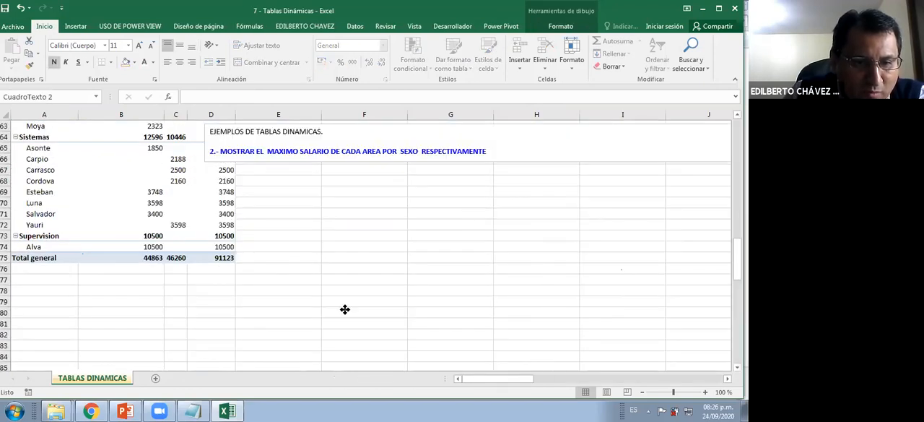
pyautogui.hotkey('ctrl', 'z')
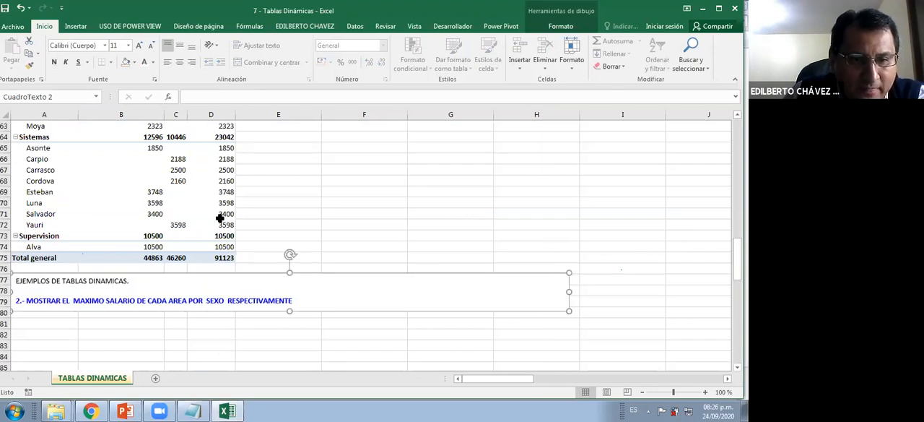
# Move AREA from the rows of the exercise 1 pivot table to the report filter
pyautogui.scroll(9, 132, 220)
pyautogui.scroll(1, 132, 219)
pyautogui.click(127, 223)
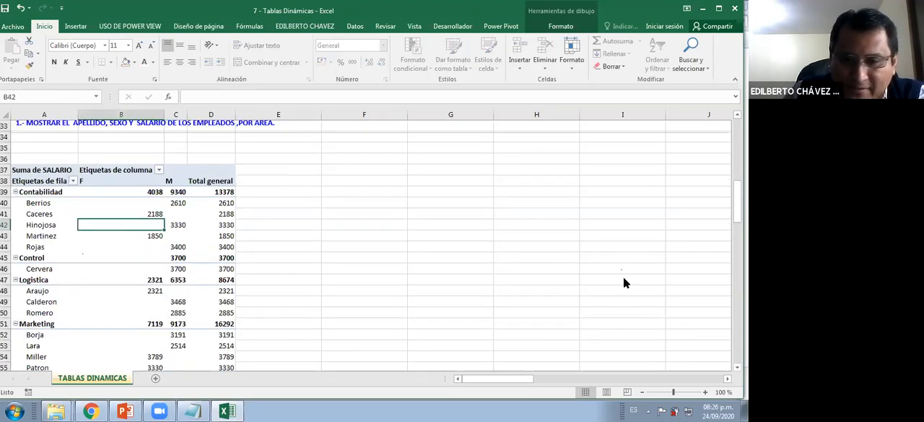
pyautogui.moveTo(600, 340); pyautogui.dragTo(55, 151)
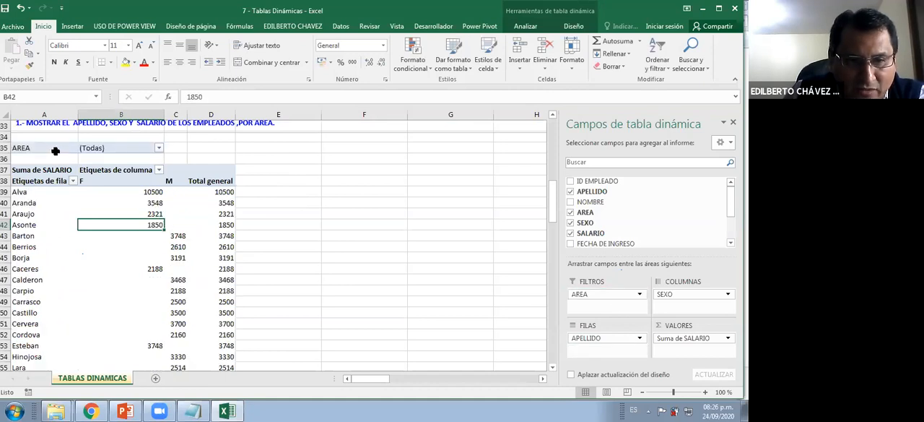
# Filter the pivot table by AREA with multiple selection, keeping only Logistica and Sistemas
pyautogui.click(158, 147)
pyautogui.click(39, 270)
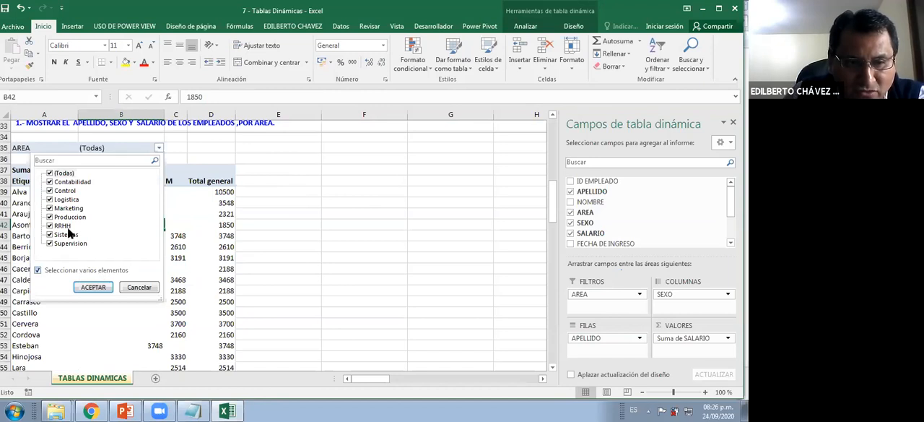
pyautogui.click(50, 216)
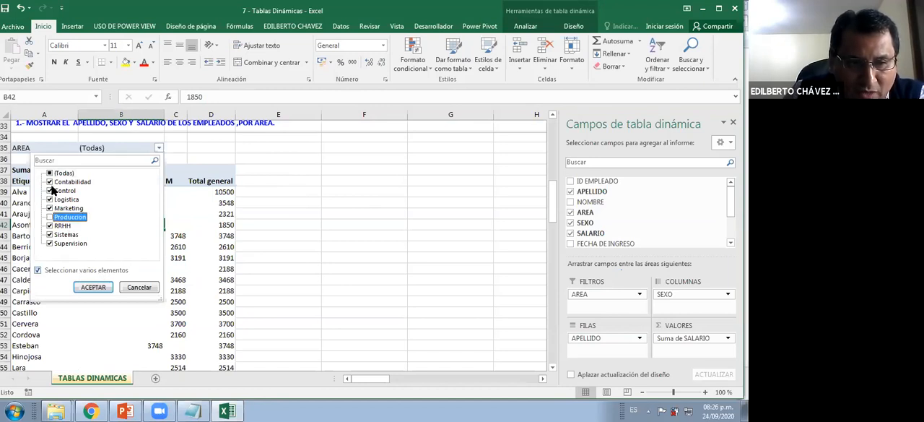
pyautogui.click(49, 173)
pyautogui.click(49, 173)
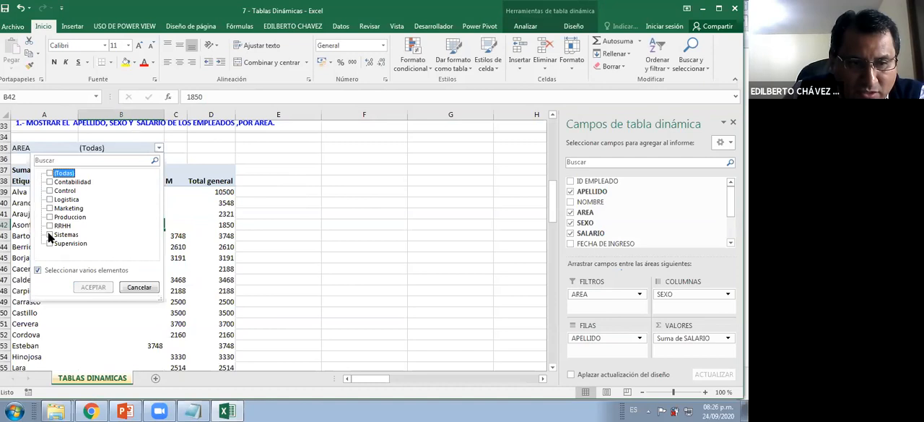
pyautogui.click(49, 234)
pyautogui.click(49, 199)
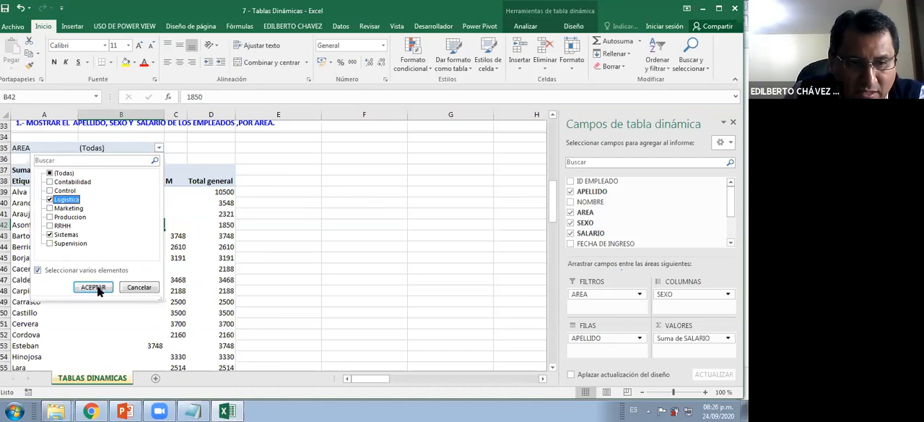
pyautogui.click(93, 287)
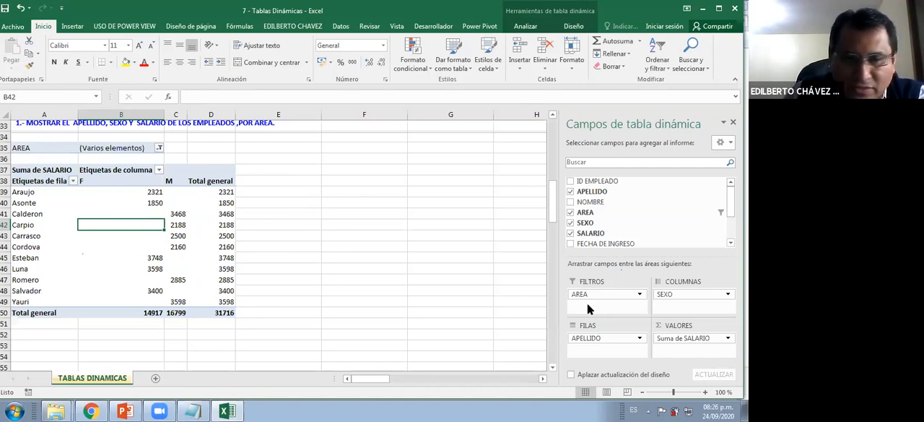
# Reset the AREA report filter of the pivot table to show all areas
pyautogui.click(158, 147)
pyautogui.click(85, 272)
pyautogui.click(93, 287)
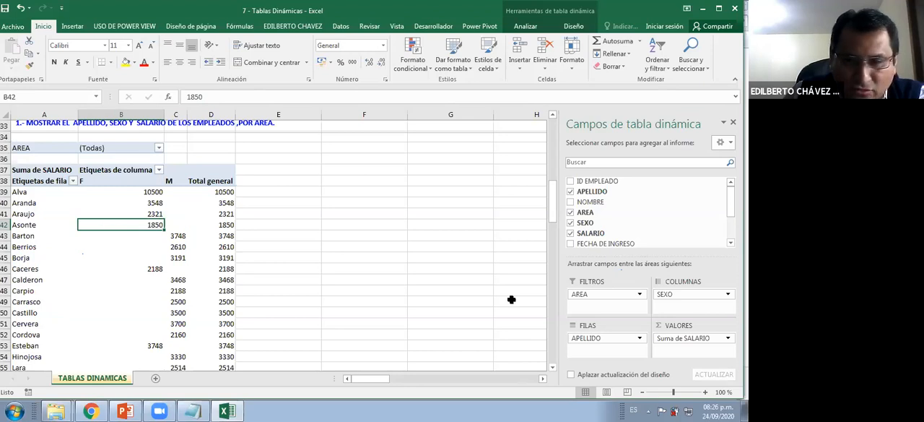
# Insert a clustered bar pivot chart (Barra agrupada) from the exercise 1 pivot table
pyautogui.scroll(1, 186, 268)
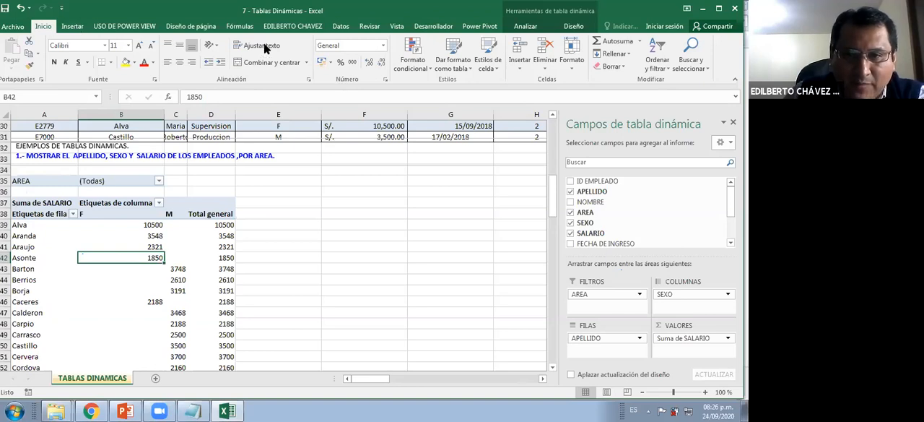
pyautogui.click(526, 26)
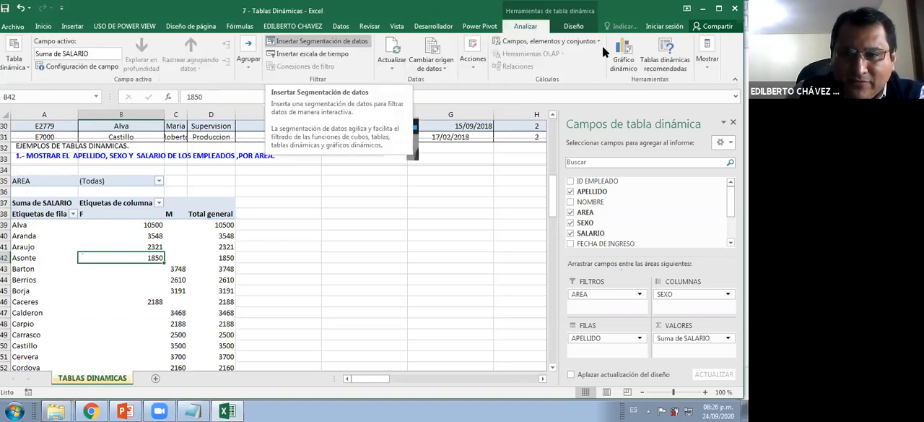
pyautogui.click(625, 52)
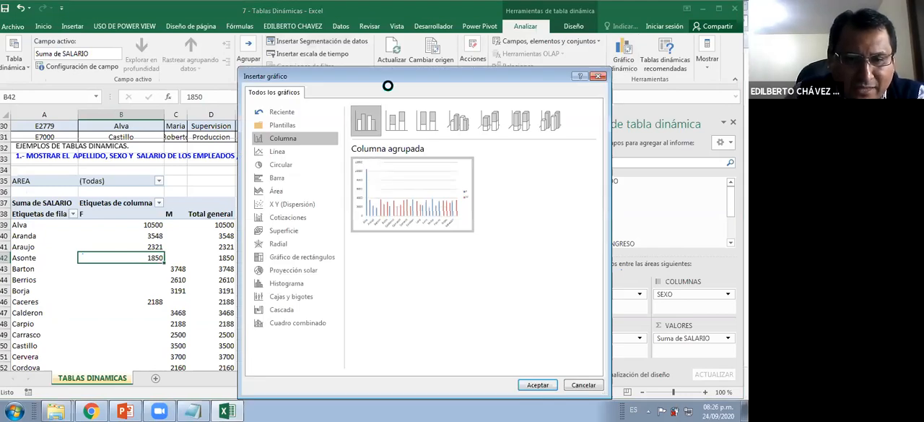
pyautogui.click(261, 179)
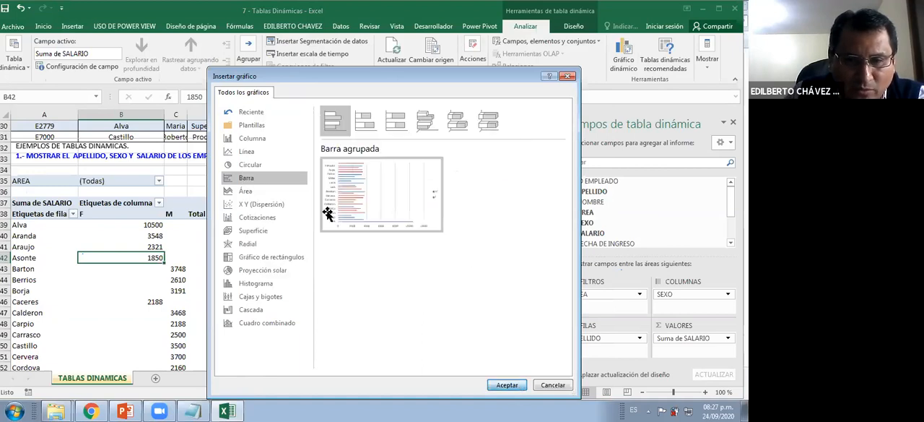
pyautogui.doubleClick(347, 189)
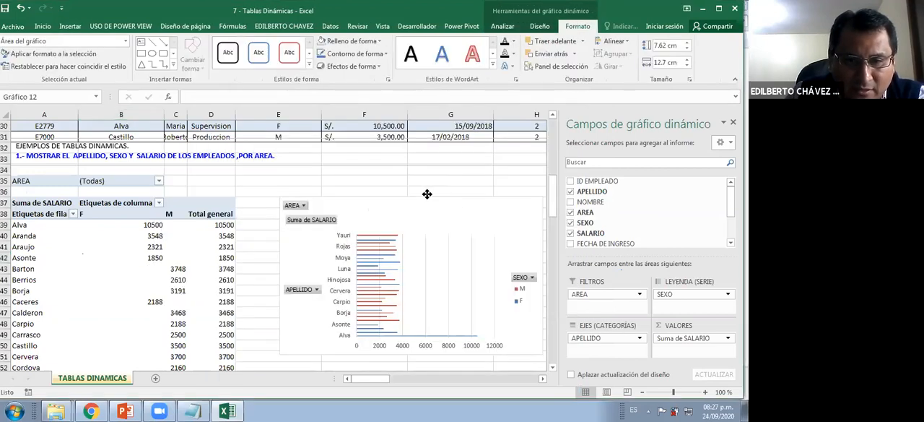
# Place the bar chart beside the pivot table and stretch its height to about 11.7 cm
pyautogui.click(387, 335)
pyautogui.scroll(-1, 387, 335)
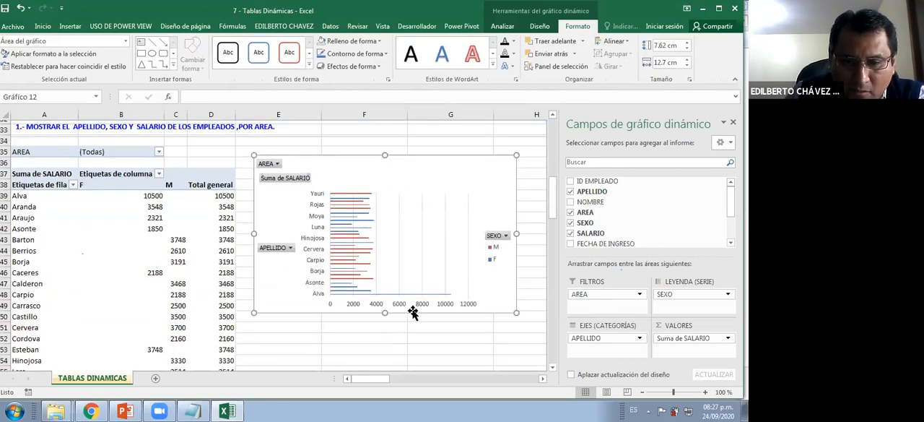
pyautogui.moveTo(385, 309); pyautogui.dragTo(387, 352)
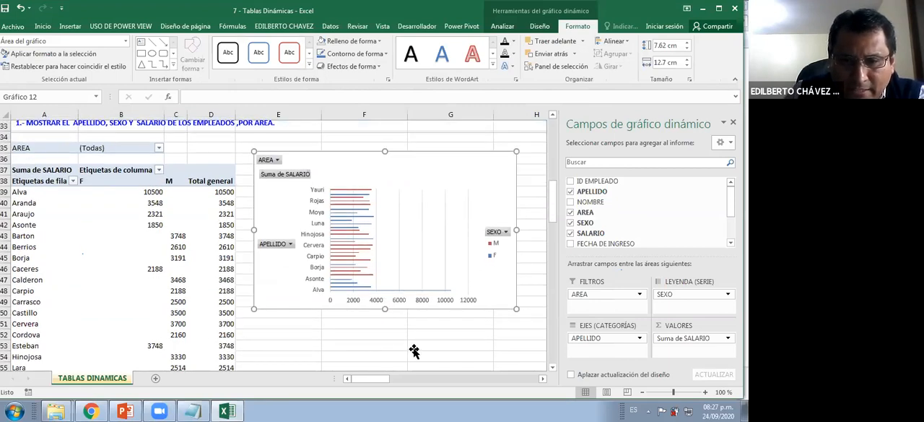
pyautogui.scroll(-2, 415, 336)
pyautogui.moveTo(383, 287); pyautogui.dragTo(385, 327)
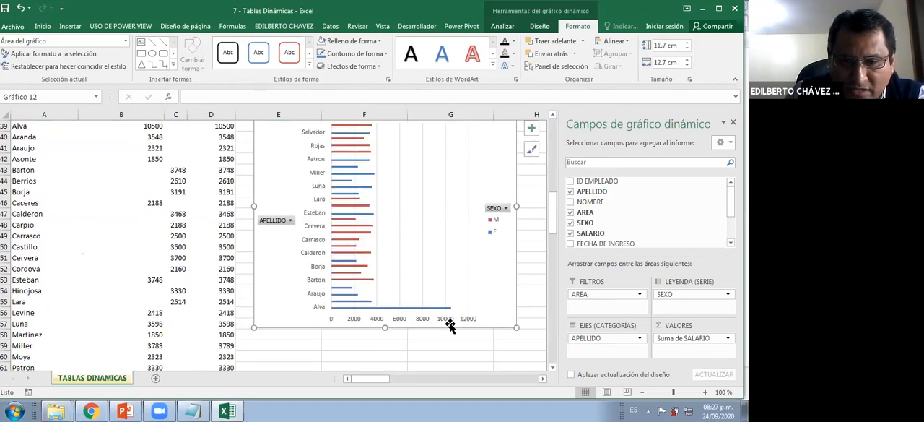
# Widen the bar chart to about 13.59 cm and reposition it level with the pivot table's header rows
pyautogui.scroll(-2, 449, 325)
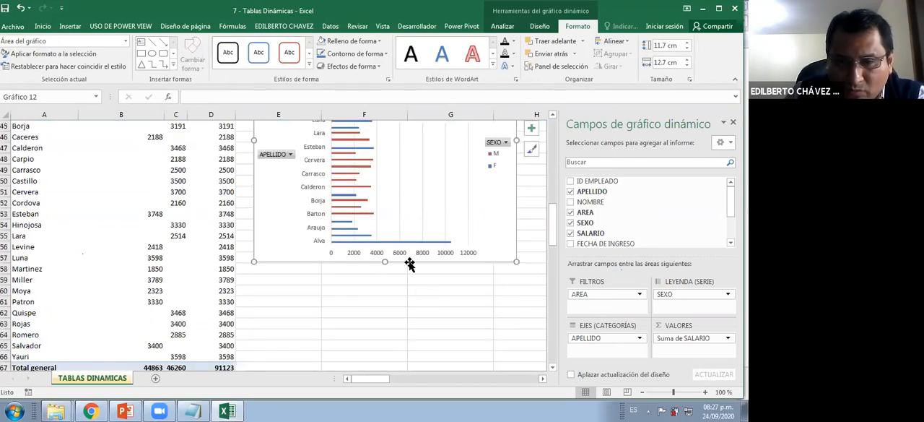
pyautogui.scroll(1, 520, 231)
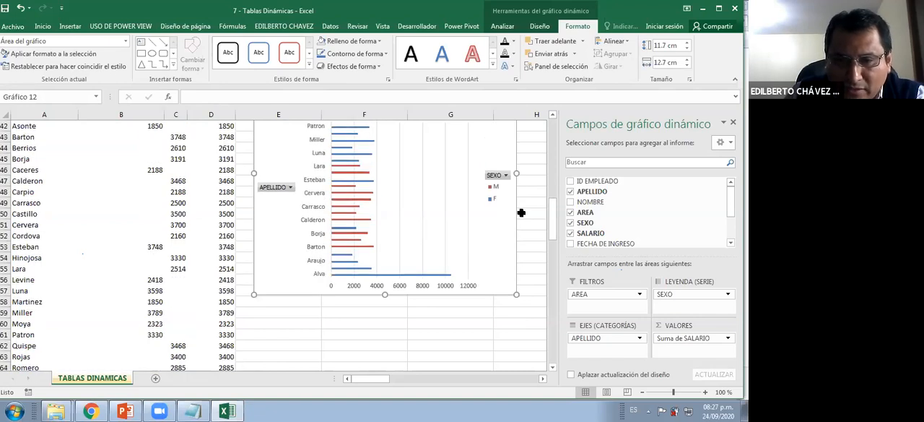
pyautogui.scroll(1, 520, 211)
pyautogui.moveTo(519, 208); pyautogui.dragTo(536, 207)
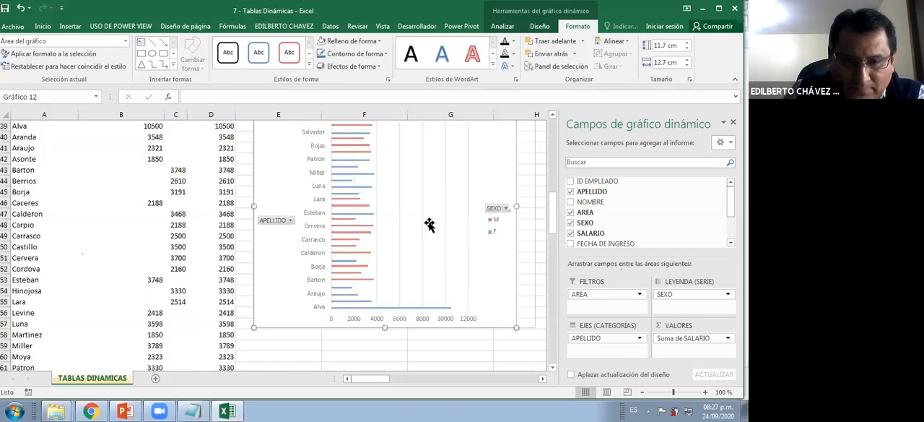
pyautogui.scroll(2, 418, 208)
pyautogui.moveTo(358, 159); pyautogui.dragTo(358, 194)
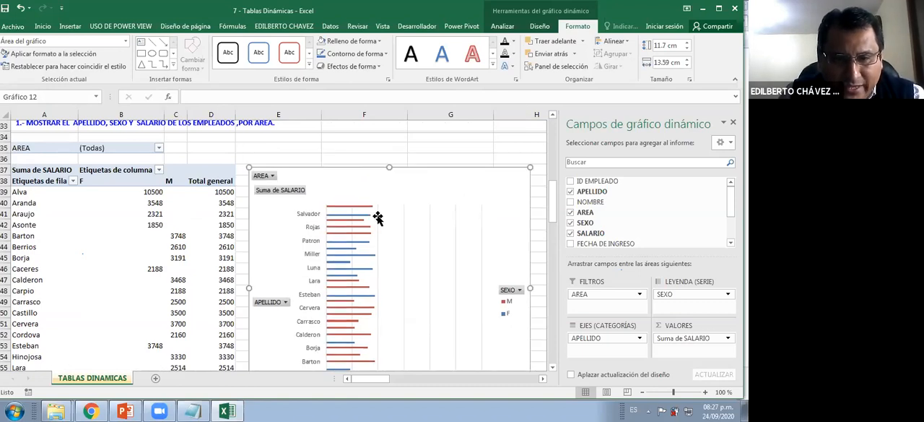
# Apply a chart style with a dark background and a chart title to the bar chart
pyautogui.keyDown('ctrl'); pyautogui.scroll(-1, 378, 213); pyautogui.keyUp('ctrl')
pyautogui.click(539, 26)
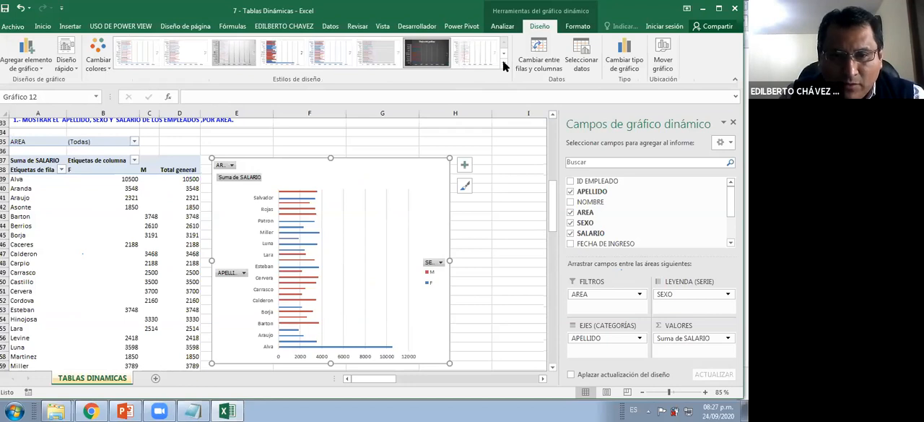
pyautogui.click(426, 52)
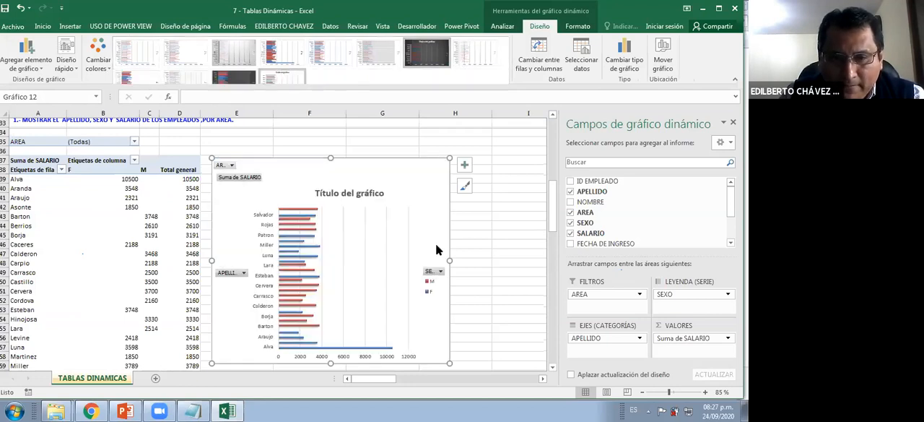
pyautogui.click(277, 54)
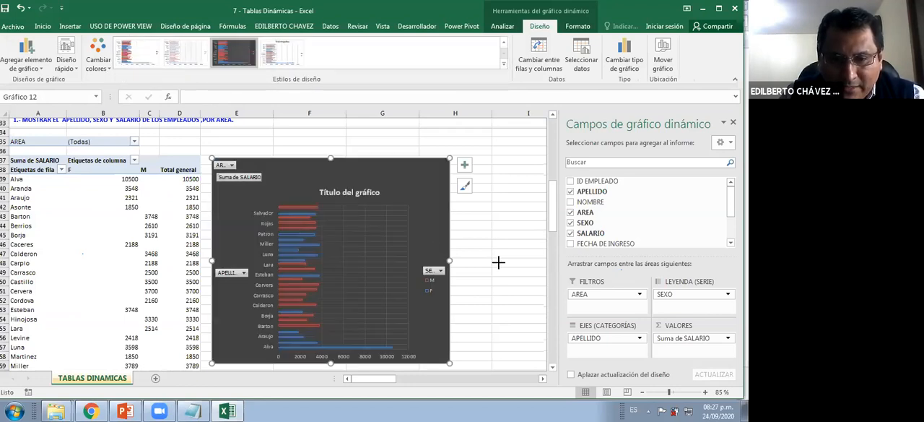
# Widen the dark bar chart further and add data labels to its bars
pyautogui.moveTo(449, 260); pyautogui.dragTo(499, 262)
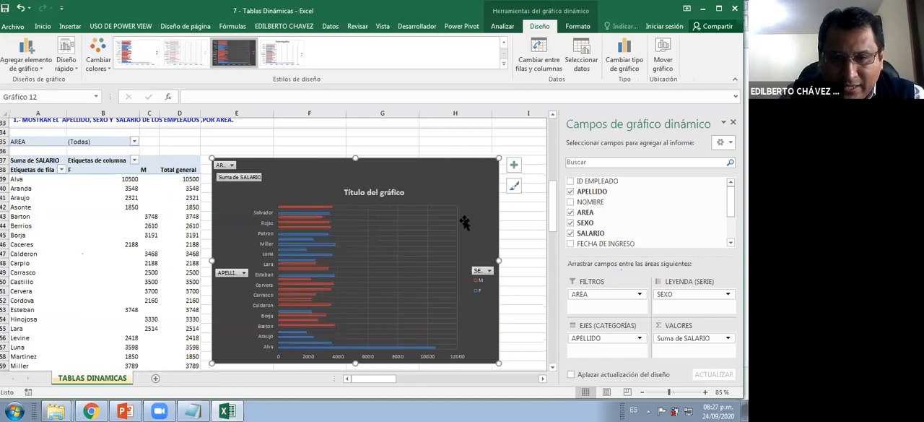
pyautogui.click(513, 166)
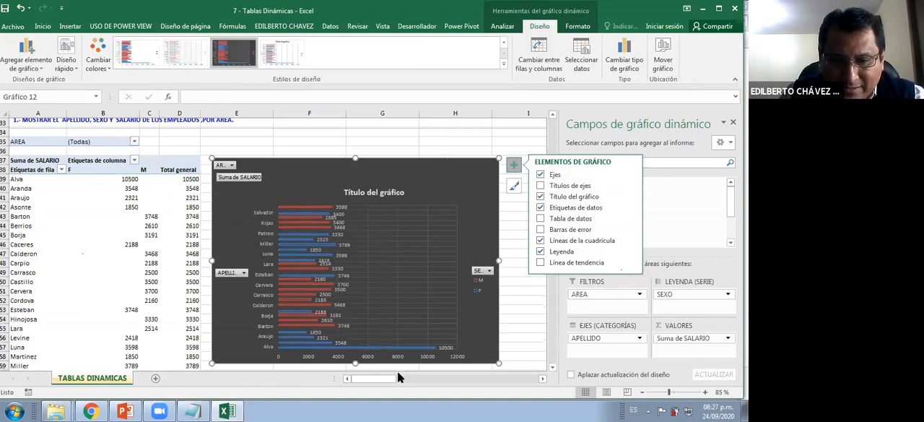
pyautogui.moveTo(387, 380); pyautogui.dragTo(435, 383)
pyautogui.click(323, 165)
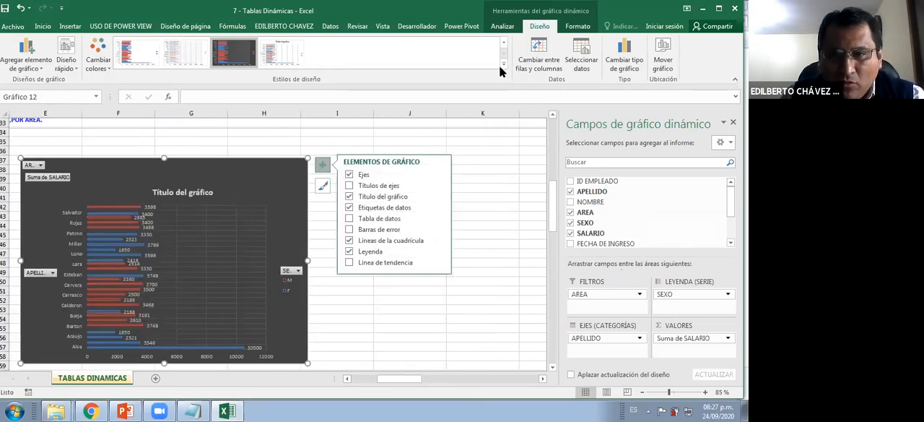
pyautogui.click(503, 26)
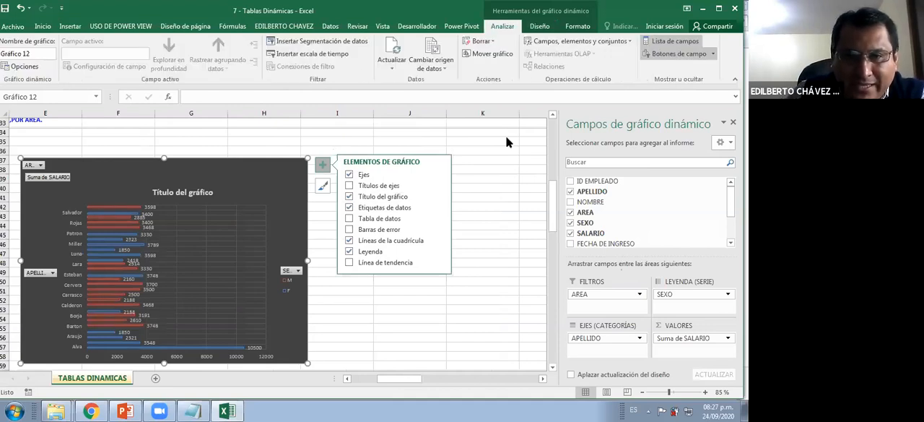
pyautogui.click(508, 169)
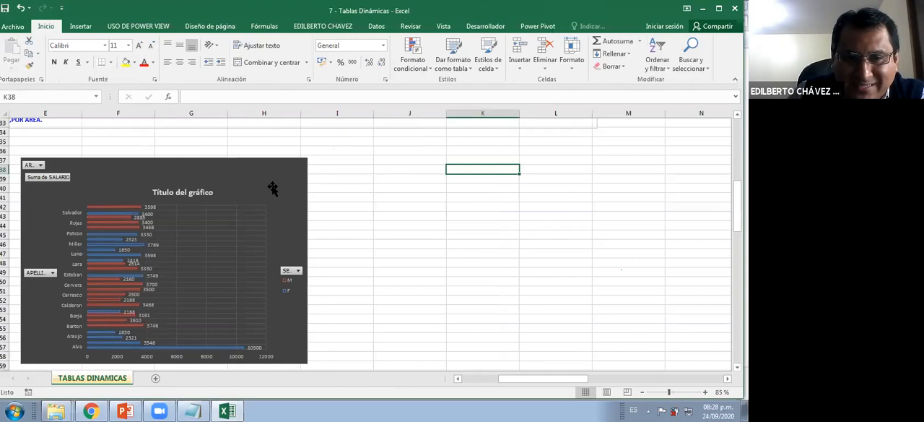
# Insert AREA and SEXO slicers for the dark bar chart
pyautogui.click(279, 190)
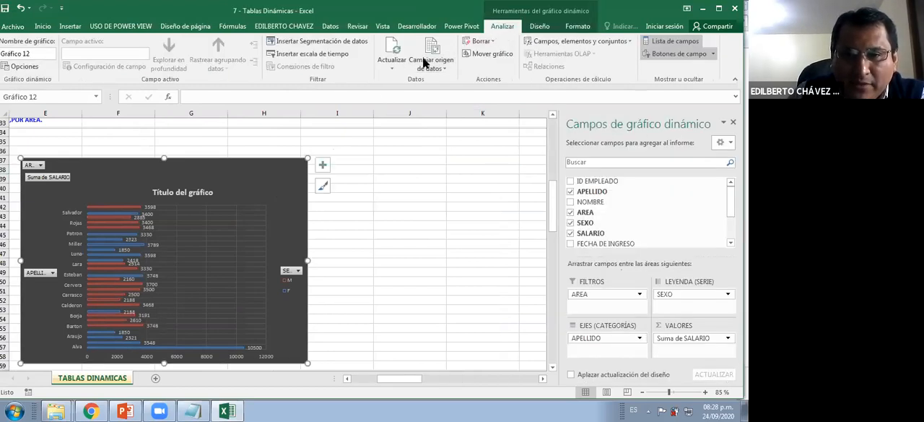
pyautogui.click(326, 44)
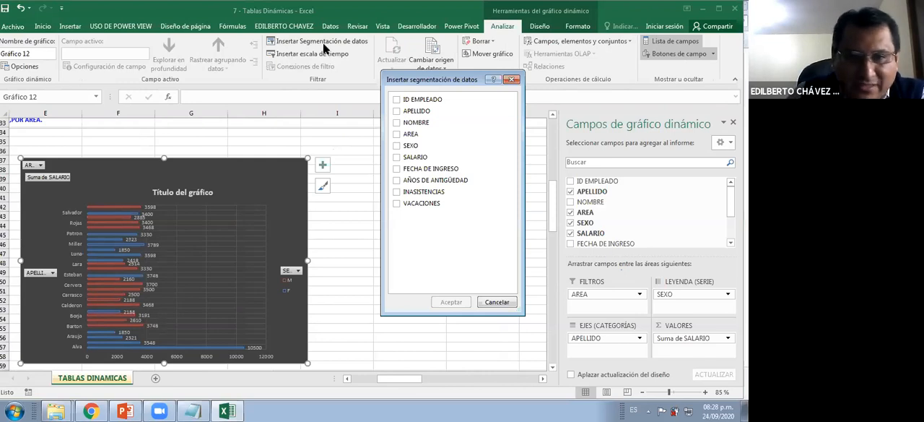
pyautogui.click(397, 134)
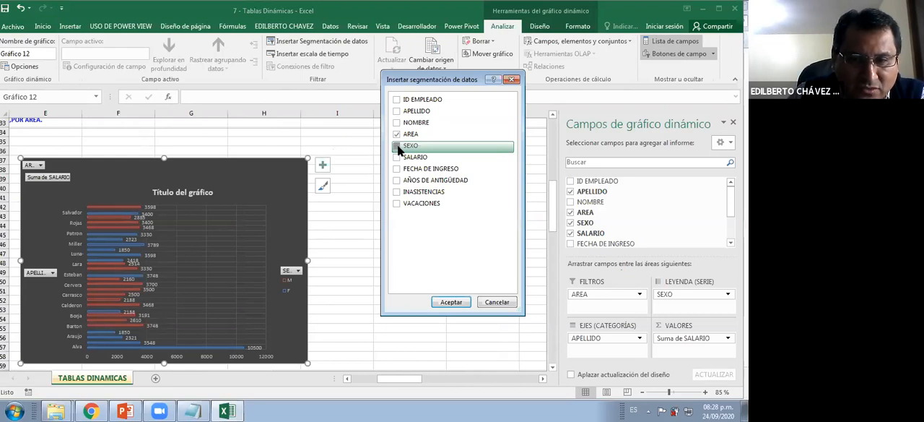
pyautogui.click(397, 145)
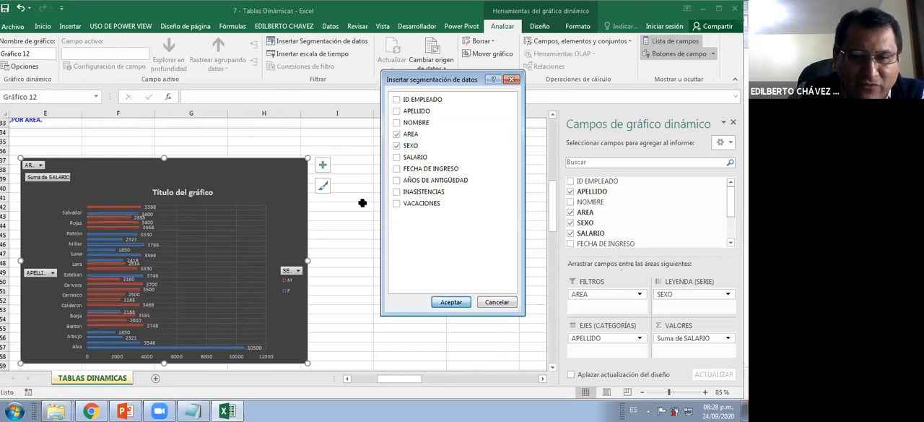
pyautogui.press('Return')
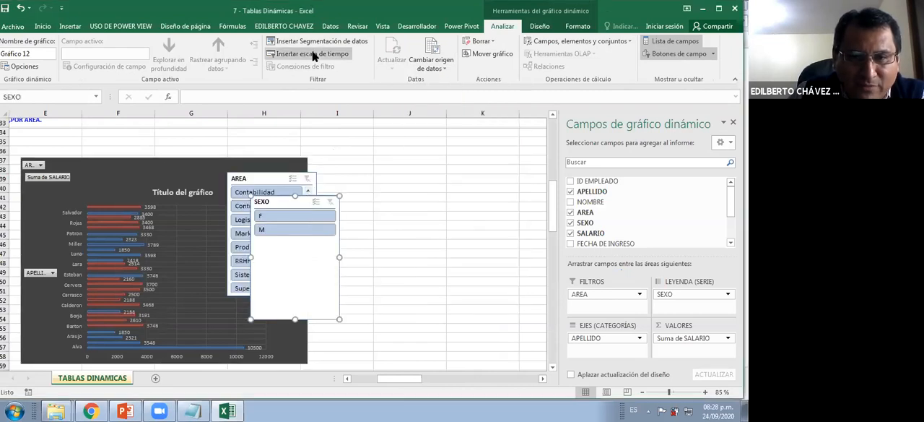
# Move both slicers off the chart, placing SEXO beside its upper part and AREA below it
pyautogui.click(275, 179)
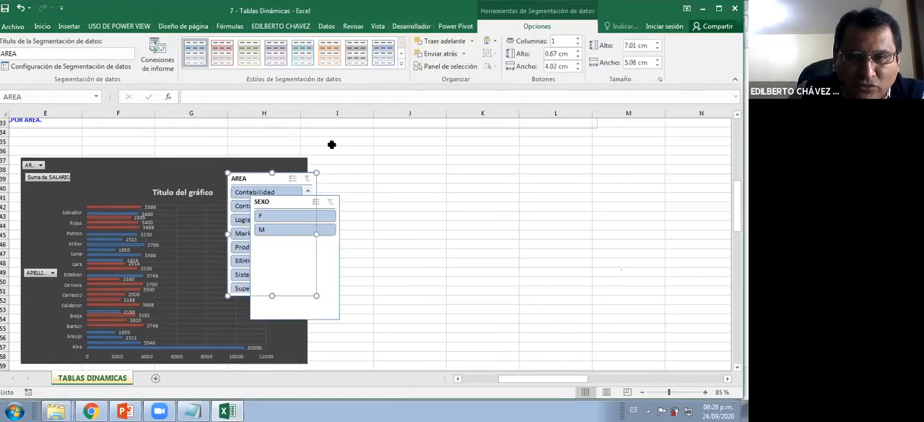
pyautogui.click(195, 174)
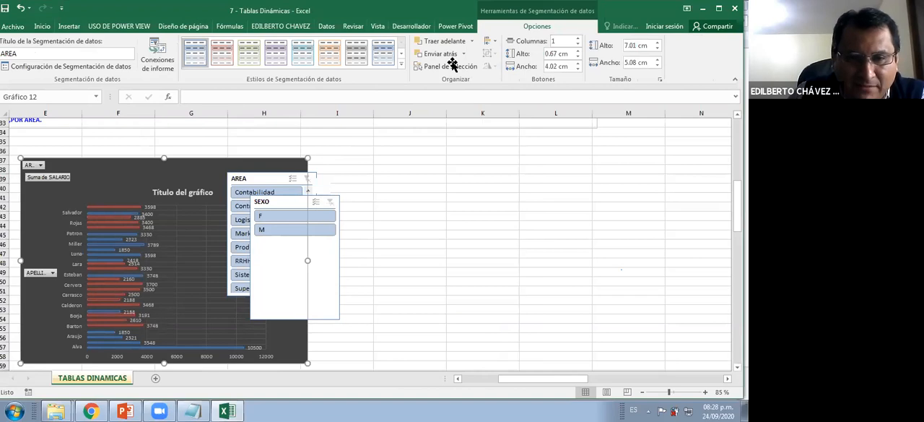
pyautogui.click(517, 31)
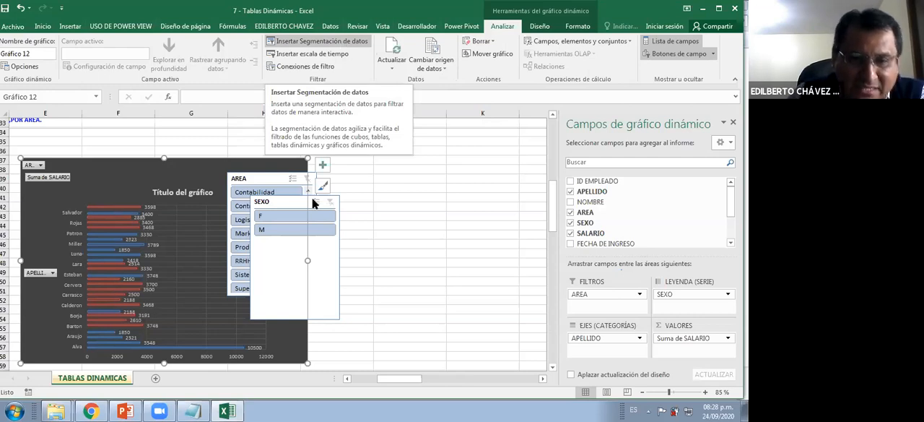
pyautogui.moveTo(274, 180); pyautogui.dragTo(423, 163)
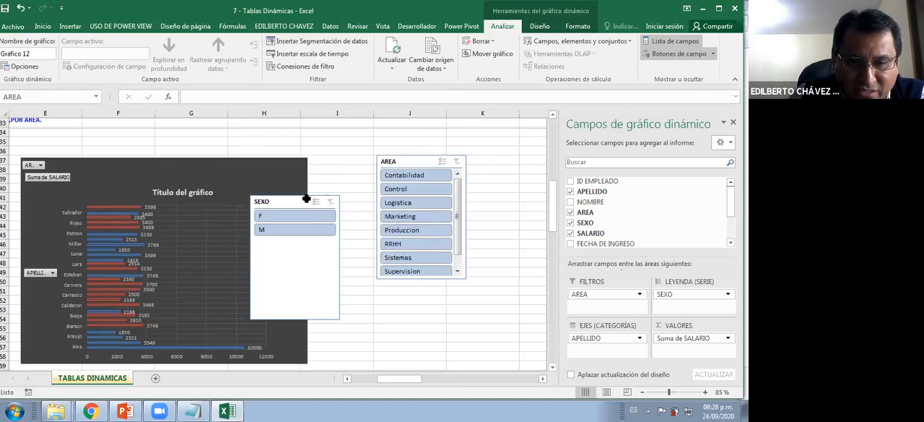
pyautogui.moveTo(297, 203); pyautogui.dragTo(438, 279)
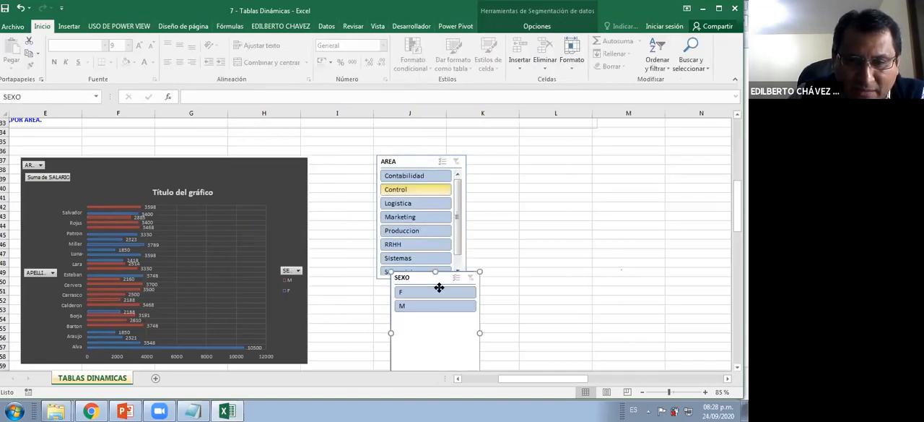
pyautogui.moveTo(418, 162); pyautogui.dragTo(341, 257)
pyautogui.moveTo(445, 281); pyautogui.dragTo(399, 196)
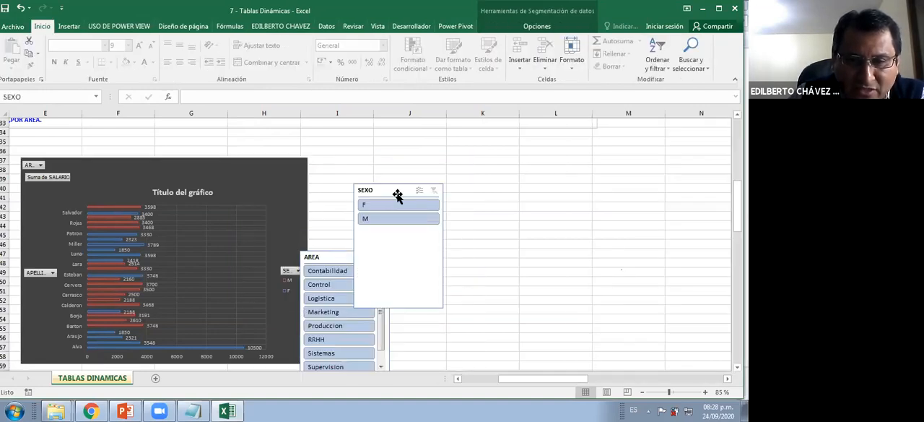
pyautogui.moveTo(370, 174); pyautogui.dragTo(361, 147)
# Arrange the SEXO slicer in 2 columns, shorten it to about 2.9 cm, give it the dark green style and set it beside the chart
pyautogui.click(523, 26)
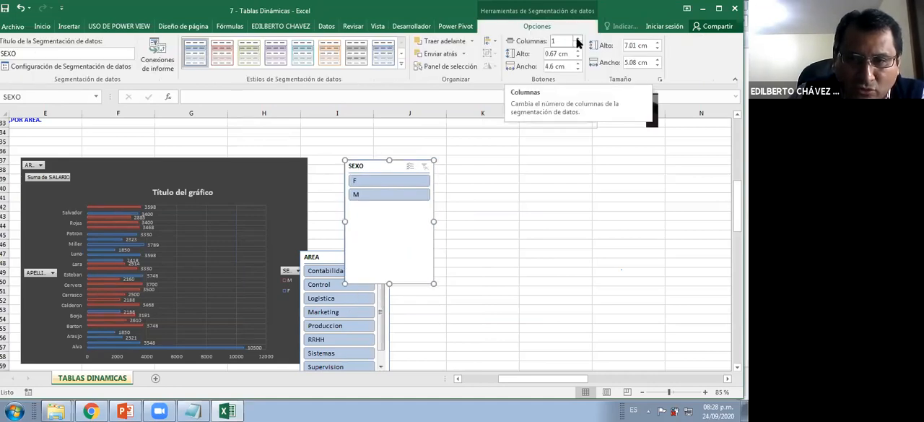
pyautogui.click(578, 41)
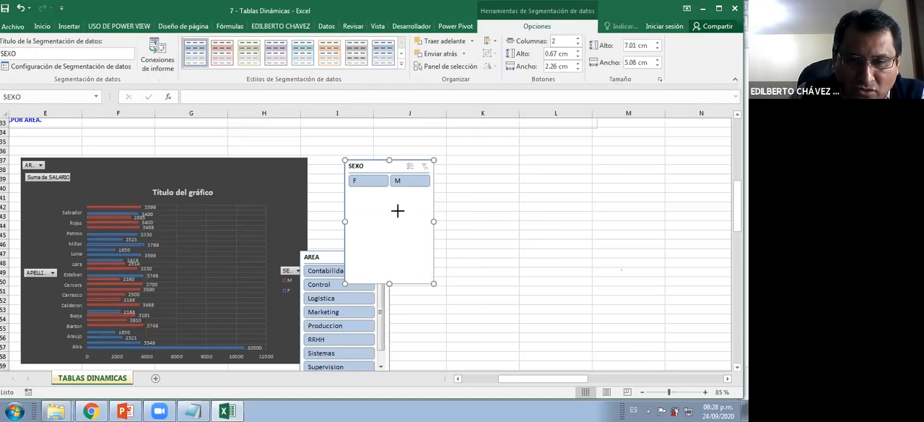
pyautogui.click(401, 64)
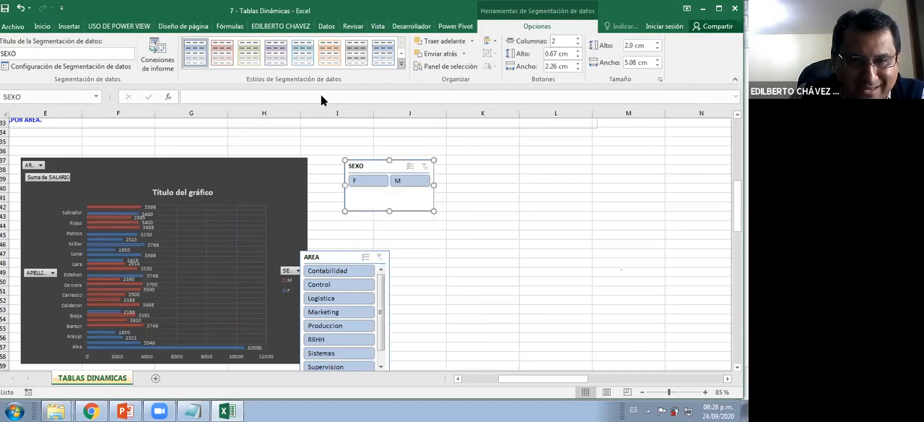
pyautogui.click(256, 61)
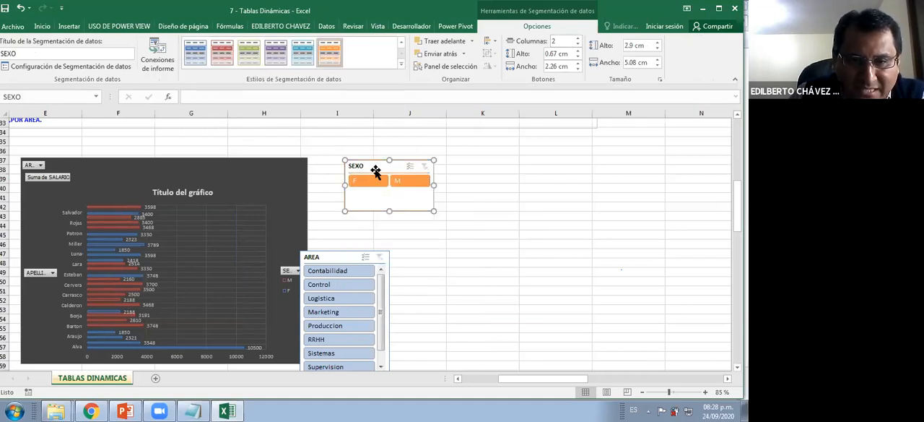
pyautogui.moveTo(342, 173); pyautogui.dragTo(310, 180)
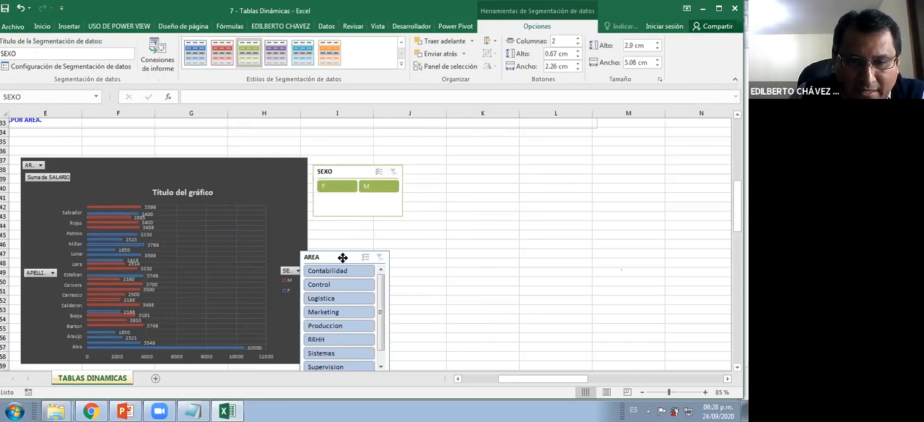
# Arrange the AREA slicer in 2 columns under SEXO, then widen AREA to about 5.26 cm and SEXO to about 5.49 cm
pyautogui.moveTo(342, 258); pyautogui.dragTo(367, 233)
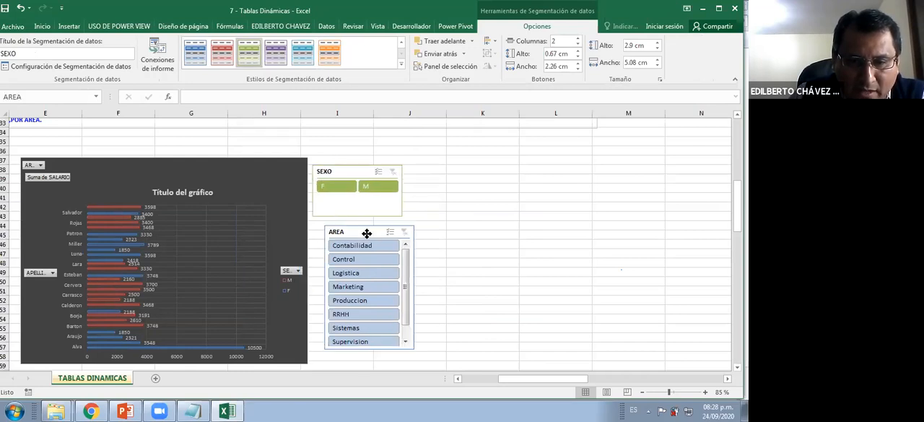
pyautogui.click(577, 41)
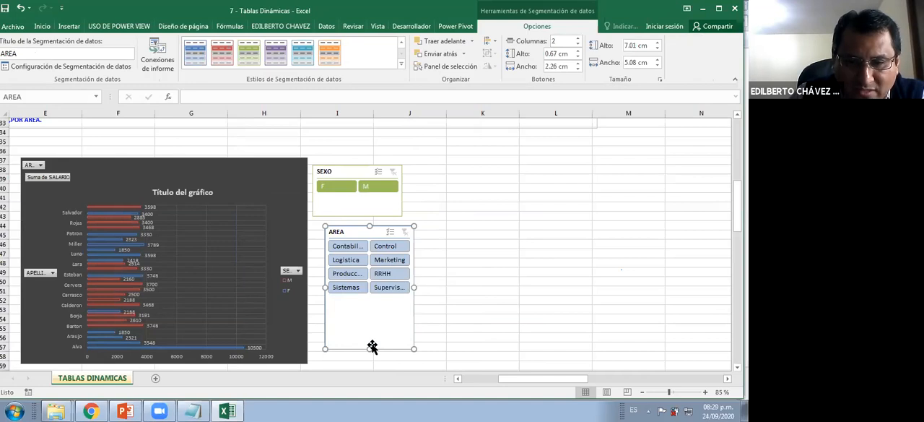
pyautogui.moveTo(359, 237); pyautogui.dragTo(351, 232)
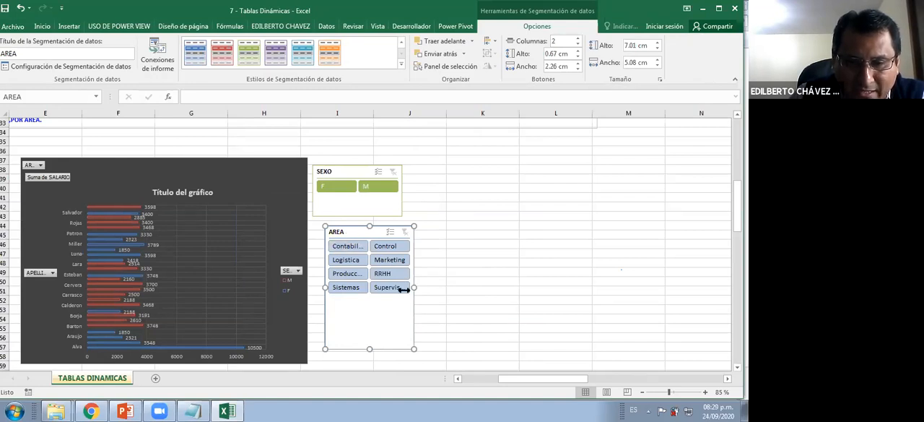
pyautogui.moveTo(406, 289); pyautogui.dragTo(408, 289)
pyautogui.click(386, 198)
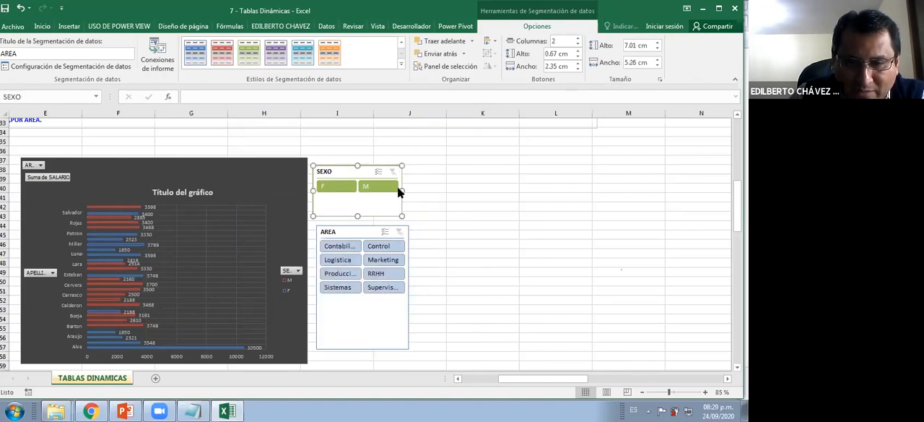
pyautogui.moveTo(403, 190); pyautogui.dragTo(409, 189)
# Apply the dark blue style to the AREA slicer and shorten it to about 4.78 cm
pyautogui.click(358, 231)
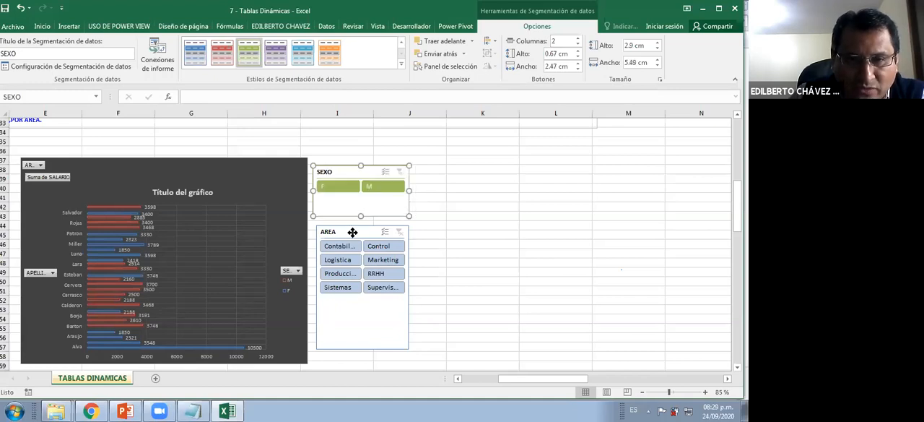
pyautogui.click(304, 58)
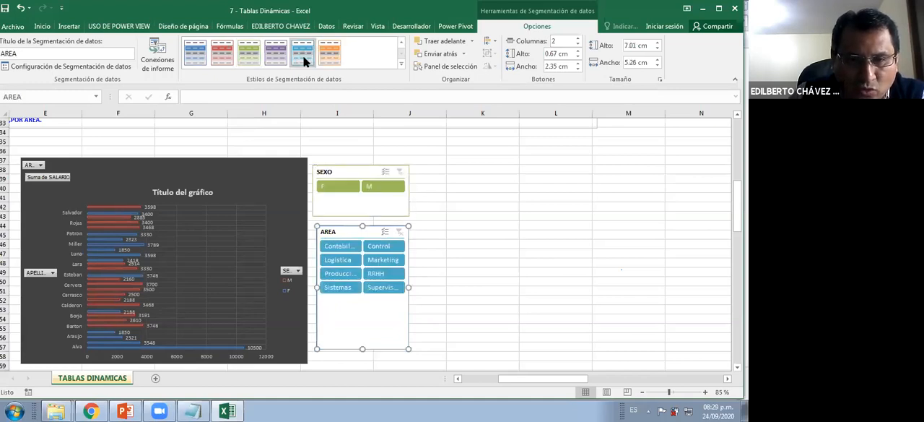
pyautogui.click(250, 55)
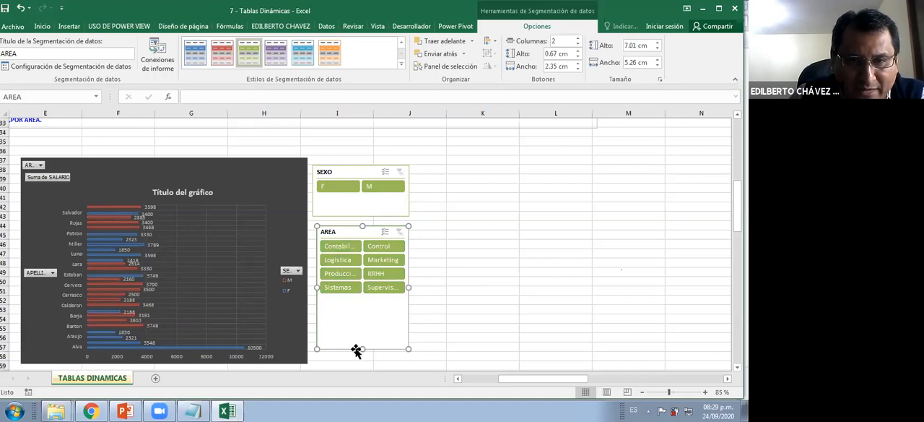
pyautogui.click(401, 64)
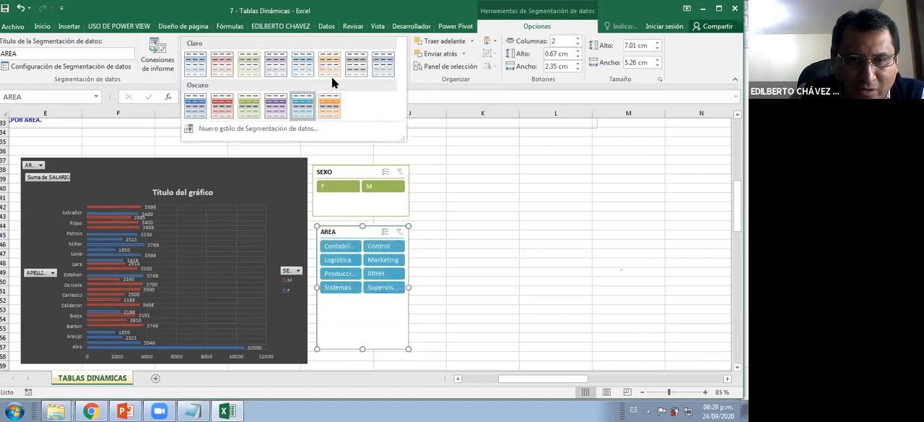
pyautogui.click(203, 112)
pyautogui.moveTo(365, 329); pyautogui.dragTo(364, 316)
# Filter the pivot table and chart with the slicers to sex F and the areas Marketing and RRHH
pyautogui.click(336, 187)
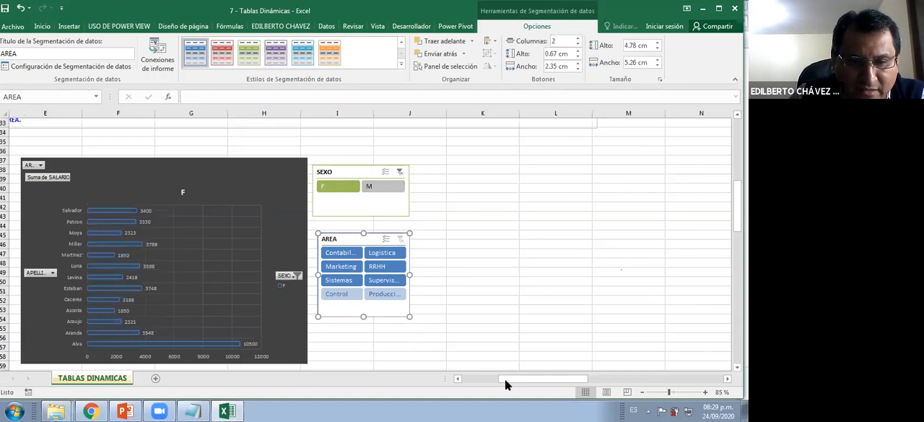
pyautogui.moveTo(507, 383); pyautogui.dragTo(498, 385)
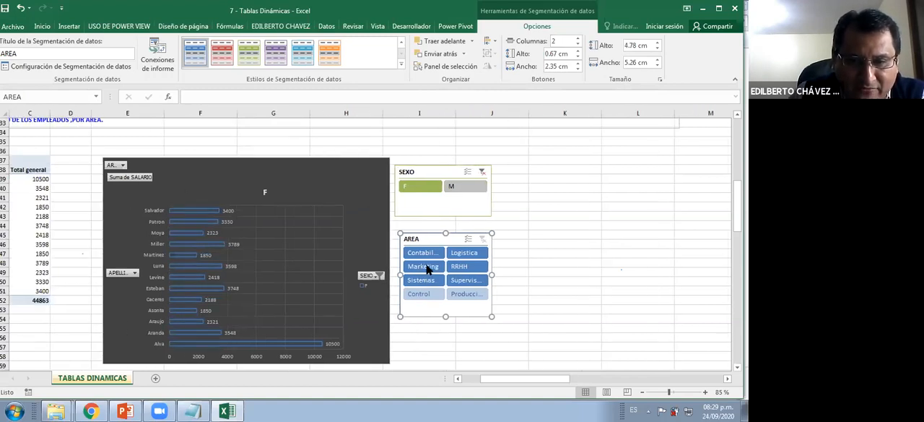
pyautogui.click(425, 267)
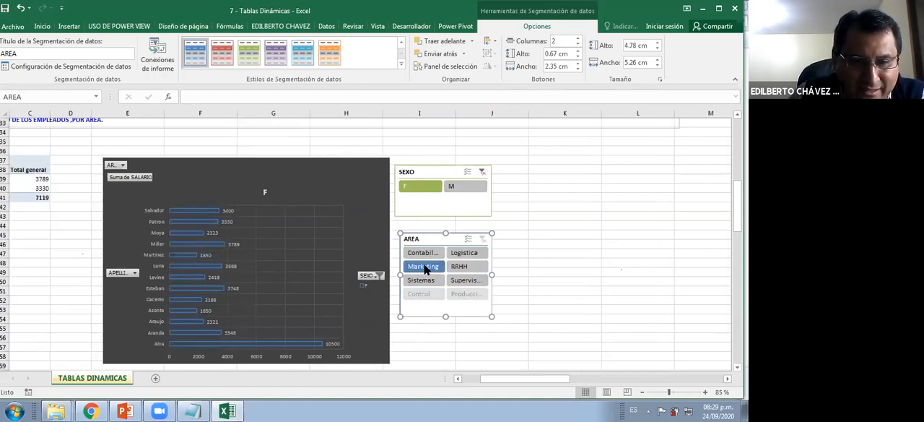
pyautogui.click(460, 268)
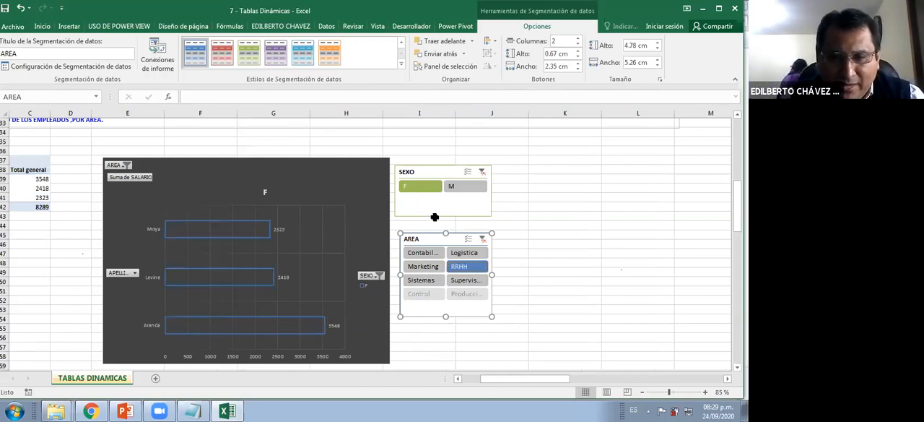
pyautogui.keyDown('ctrl'); pyautogui.click(426, 267); pyautogui.keyUp('ctrl')
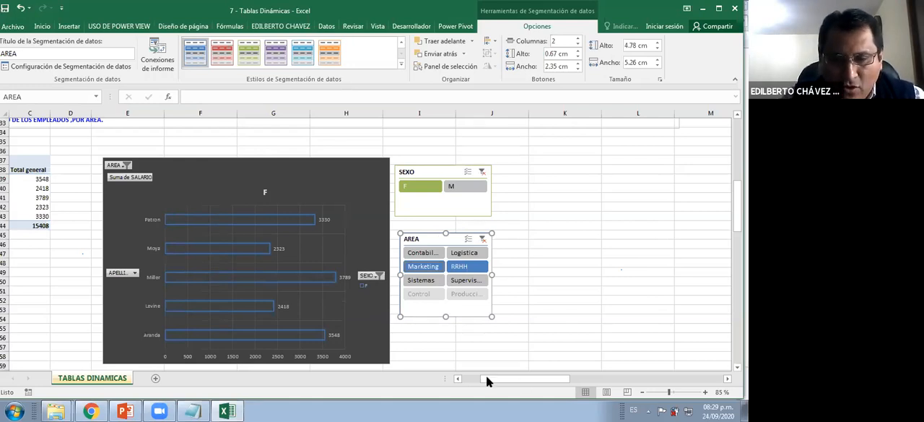
# Examine the filtered pivot table together with its chart, slicers and the exercise 1 statement
pyautogui.moveTo(517, 379); pyautogui.dragTo(453, 383)
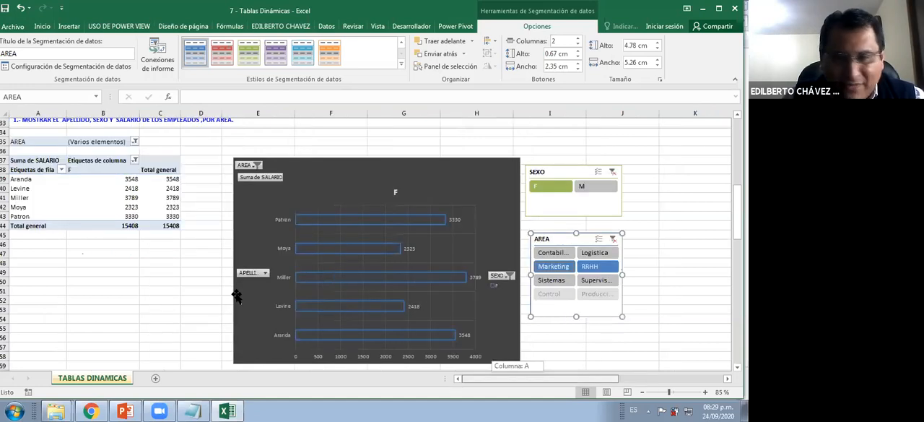
pyautogui.click(133, 268)
pyautogui.scroll(2, 138, 255)
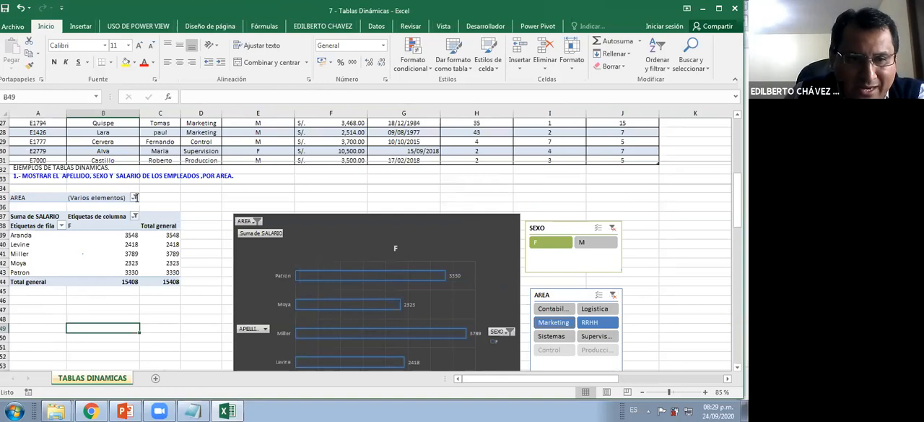
pyautogui.scroll(1, 167, 220)
pyautogui.click(178, 217)
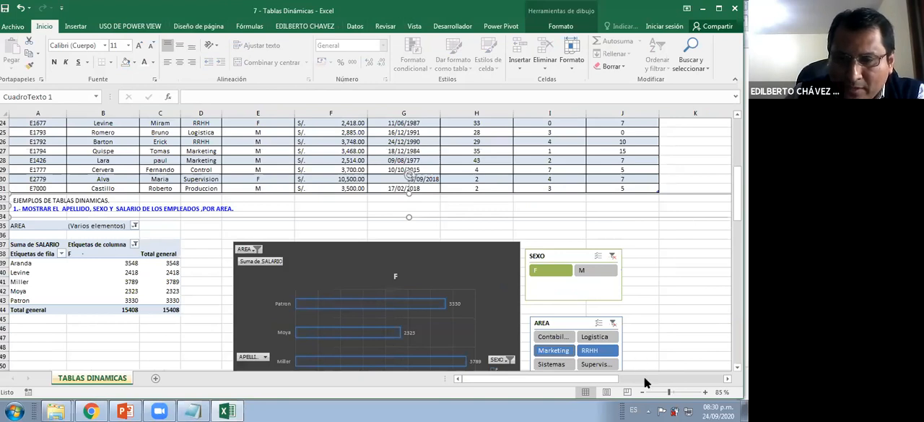
pyautogui.moveTo(640, 207); pyautogui.dragTo(344, 207)
pyautogui.click(461, 379)
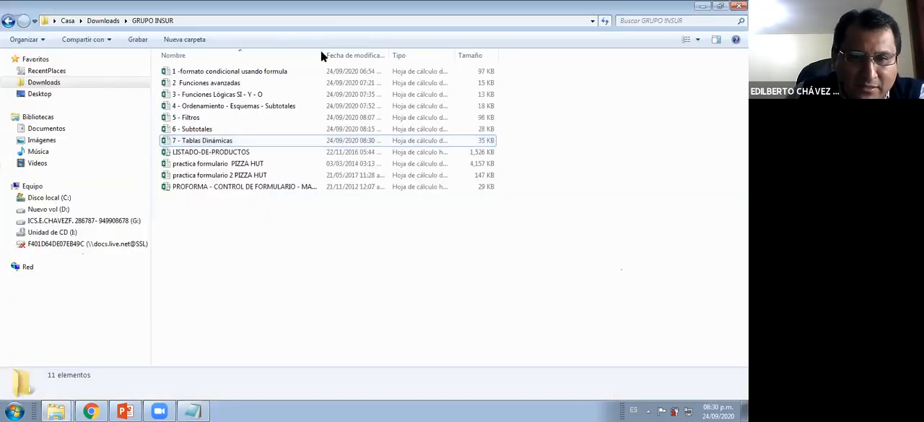
# Open the PROFORMA - CONTROL DE FORMULARIO - MACROS2 workbook from the GRUPO INSUR folder
pyautogui.press('End')
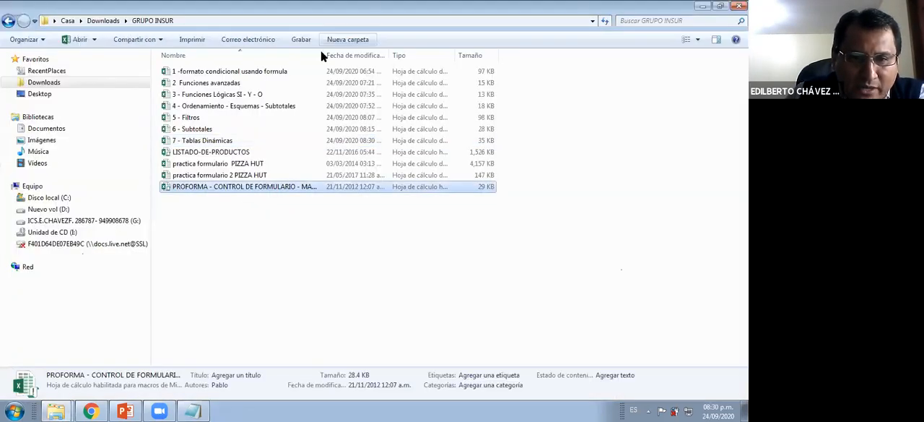
pyautogui.click(365, 212)
pyautogui.doubleClick(304, 188)
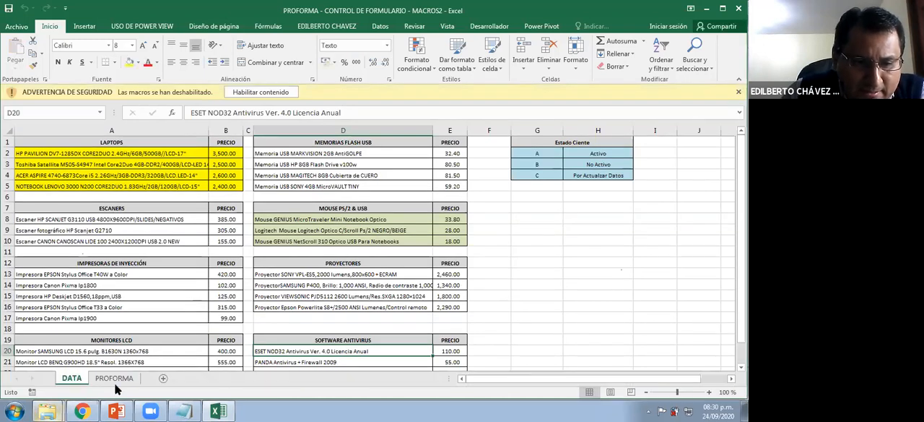
# Open the LISTADO-DE-PRODUCTOS workbook from the GRUPO INSUR folder and enable its macro content
pyautogui.moveTo(49, 410)
pyautogui.click(84, 366)
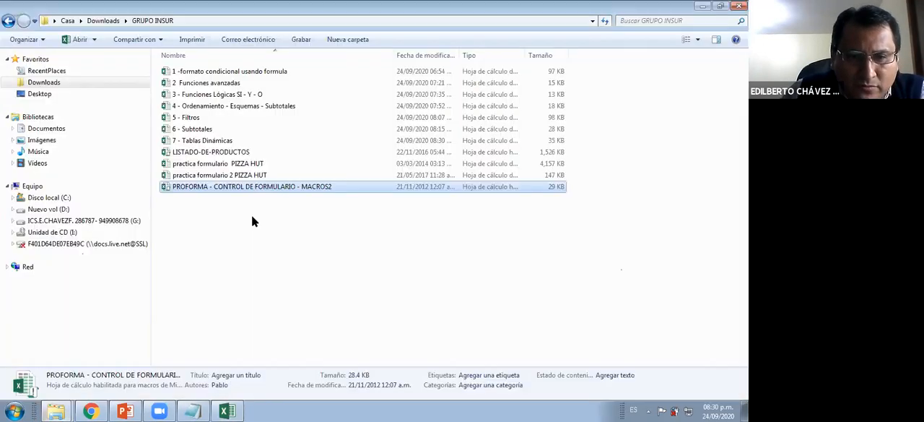
pyautogui.click(235, 151)
pyautogui.doubleClick(235, 150)
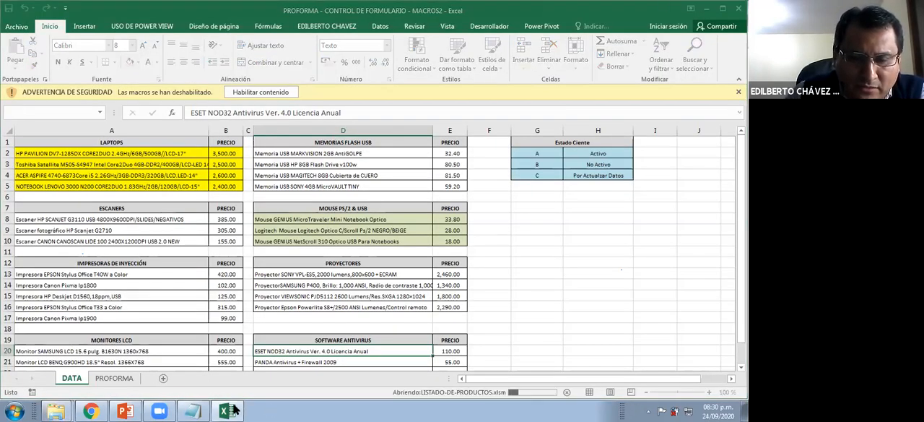
pyautogui.moveTo(231, 410)
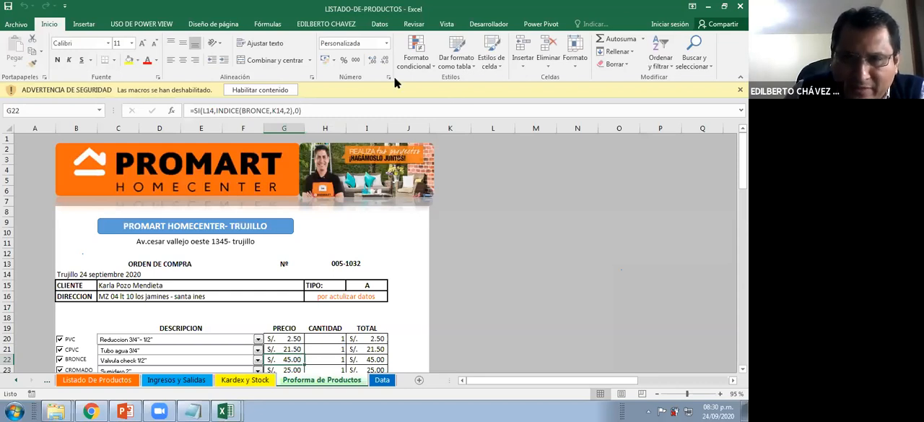
pyautogui.click(298, 87)
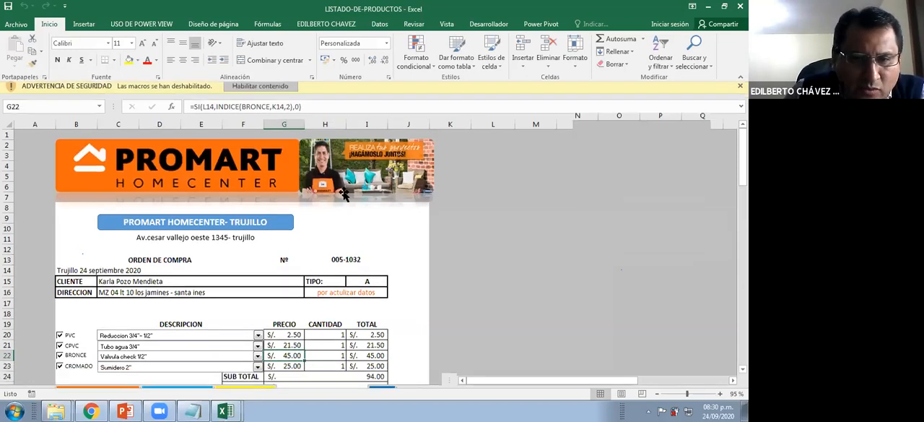
pyautogui.click(468, 218)
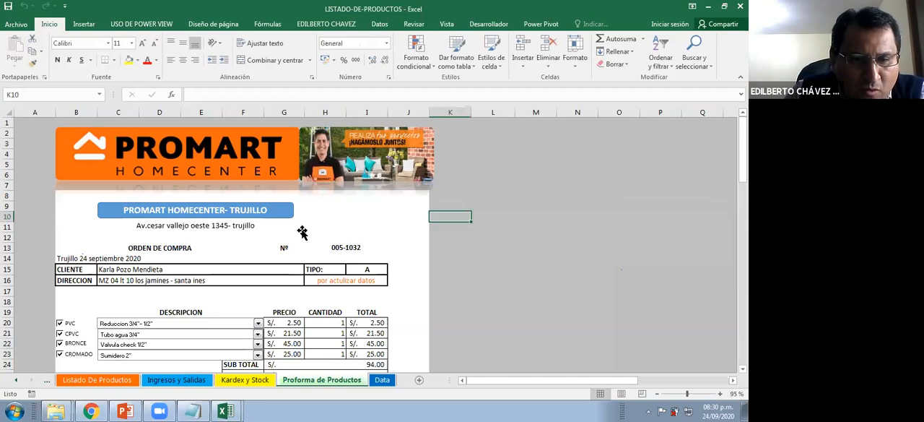
# Look over the purchase order form on Proforma de Productos and bring up the Listado De Productos sheet
pyautogui.scroll(-2, 302, 233)
pyautogui.scroll(2, 302, 234)
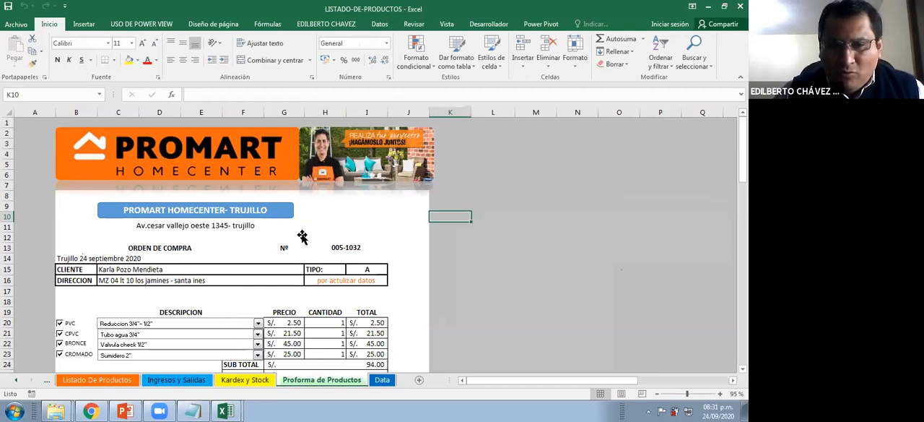
pyautogui.scroll(-2, 79, 388)
pyautogui.click(80, 383)
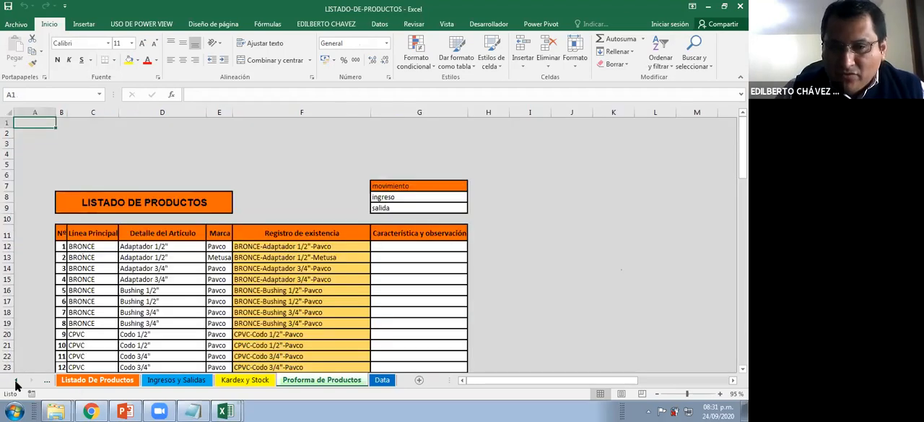
# Show the workbook's Inicio sheet with its navigation menu and collapse the ribbon to enlarge the view
pyautogui.click(16, 380)
pyautogui.scroll(-2, 182, 265)
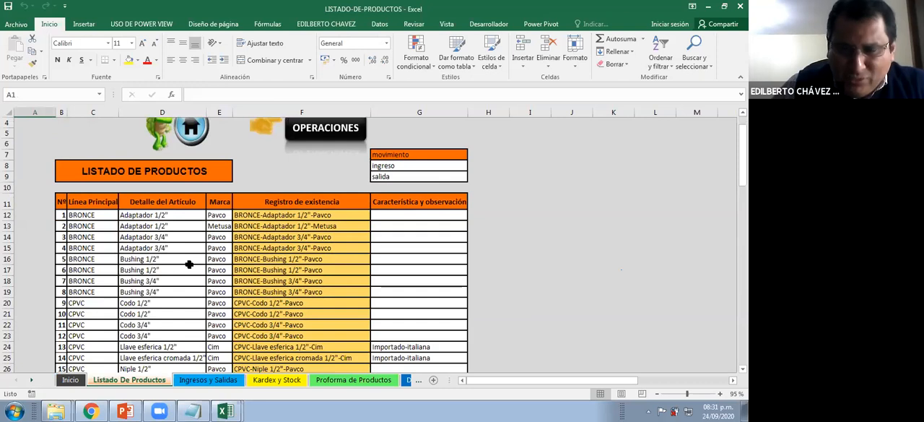
pyautogui.click(76, 380)
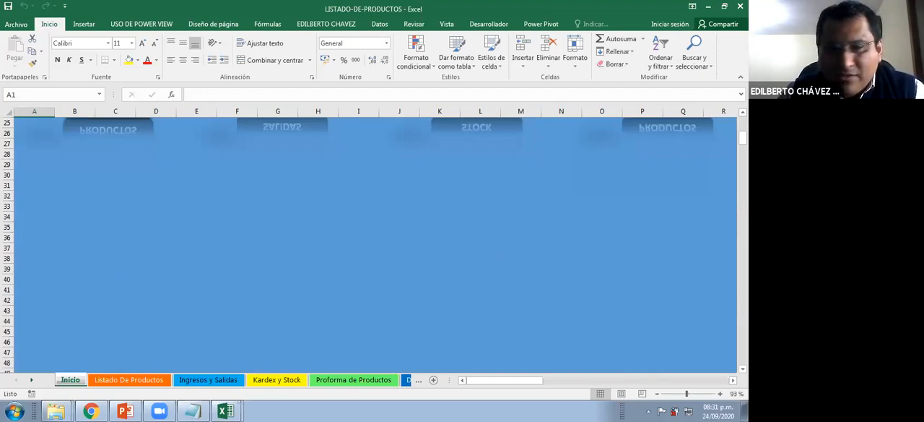
pyautogui.doubleClick(52, 27)
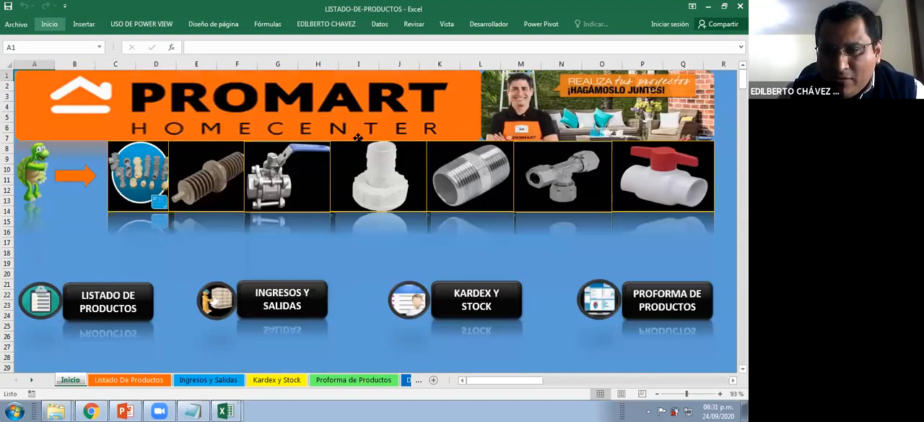
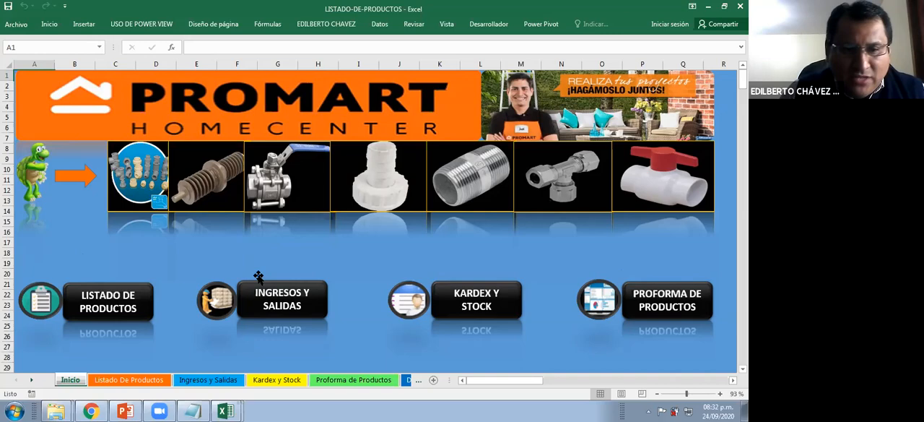
# Follow the workbook's navigation links from Inicio through Listado de Productos and Ingresos y Salidas to the Kardex y Stock pivot table and chart
pyautogui.click(121, 305)
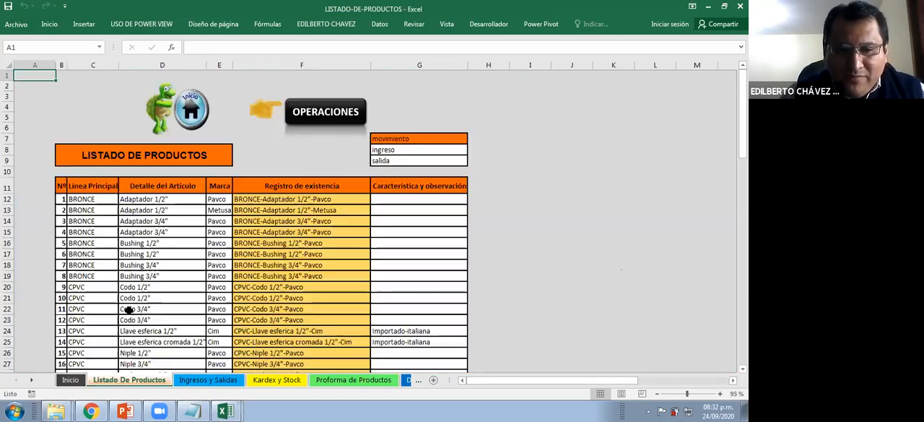
pyautogui.click(319, 123)
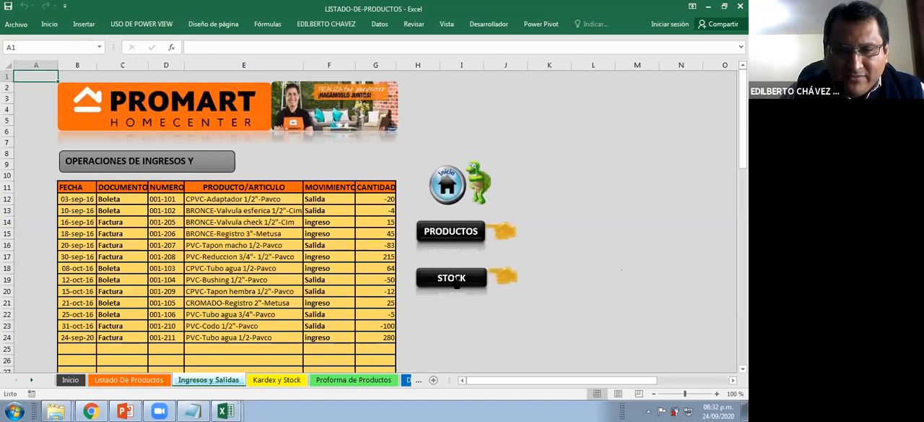
pyautogui.click(453, 279)
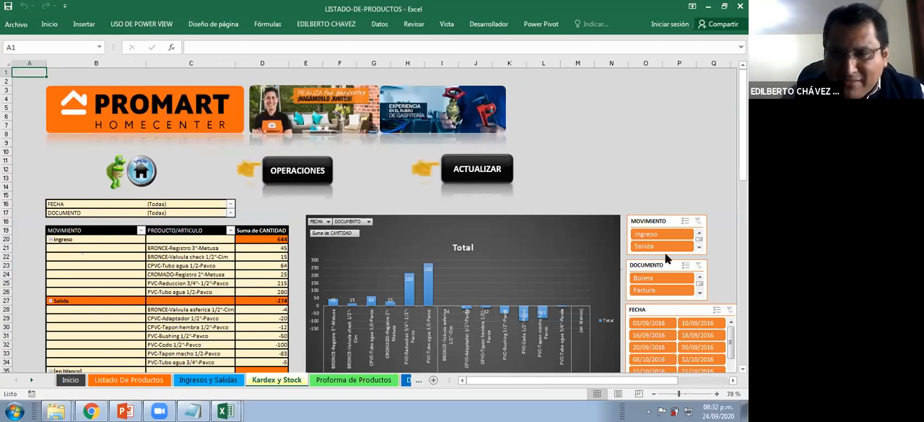
pyautogui.scroll(-1, 665, 252)
pyautogui.scroll(-1, 412, 202)
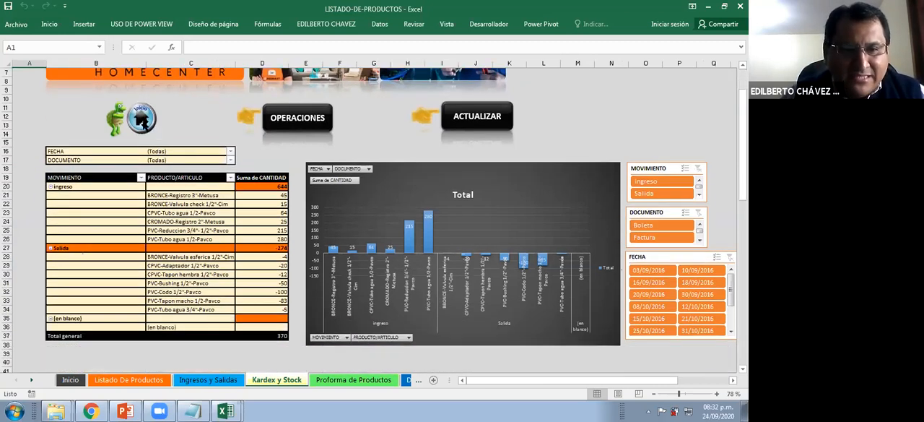
# Return to Inicio and use its menu to visit Ingresos y Salidas, Kardex y Stock and finally Proforma de Productos
pyautogui.click(70, 380)
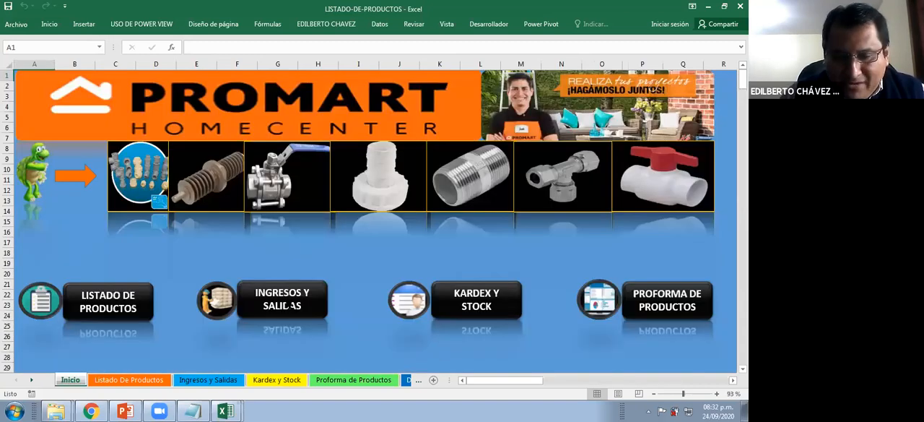
pyautogui.click(290, 305)
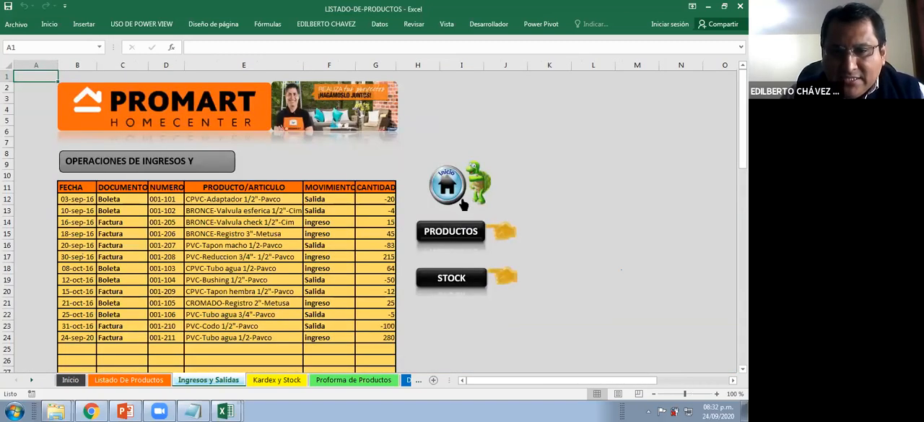
pyautogui.click(453, 190)
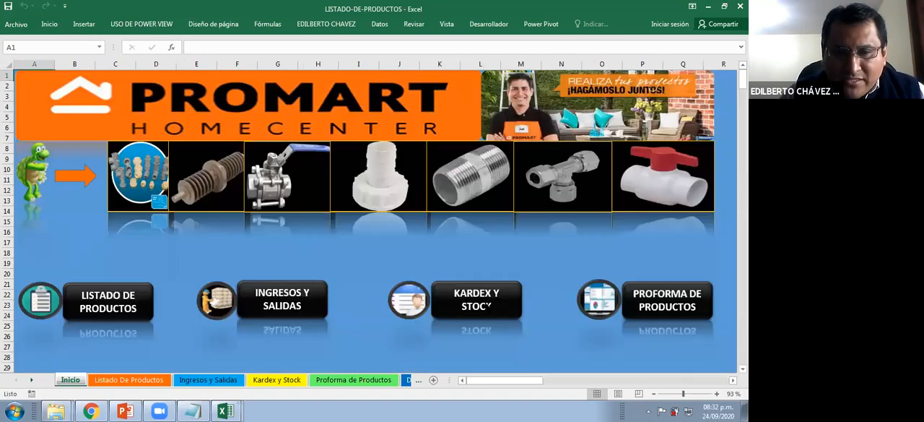
pyautogui.click(477, 299)
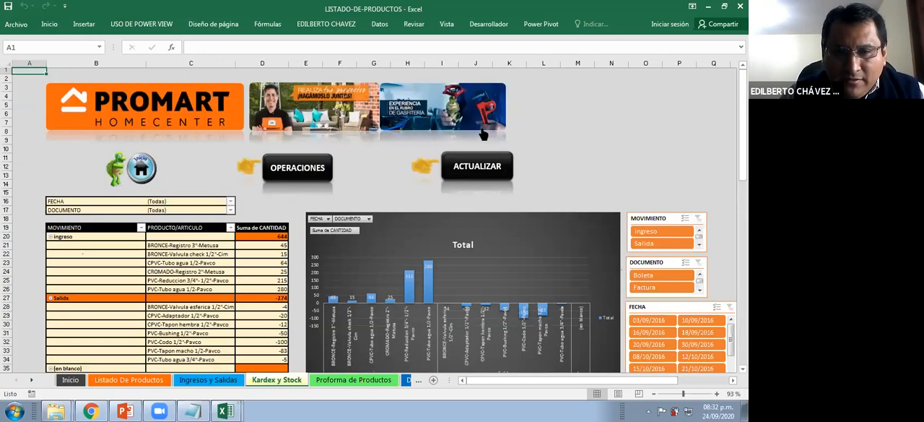
pyautogui.scroll(-1, 374, 229)
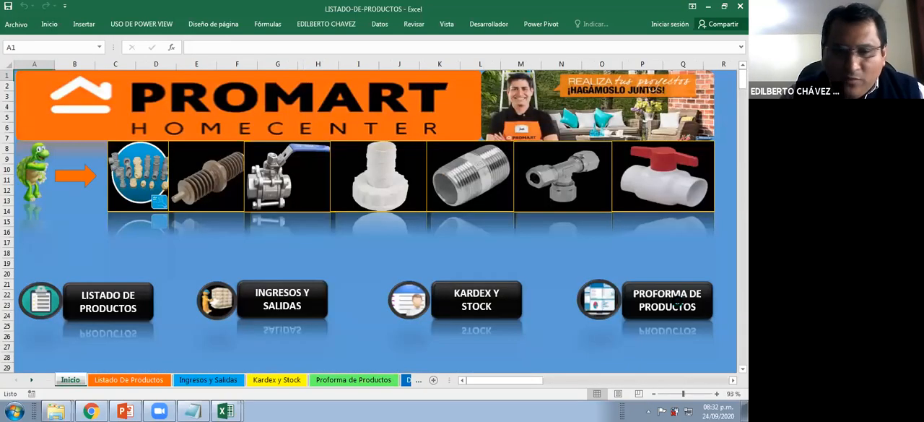
pyautogui.click(679, 304)
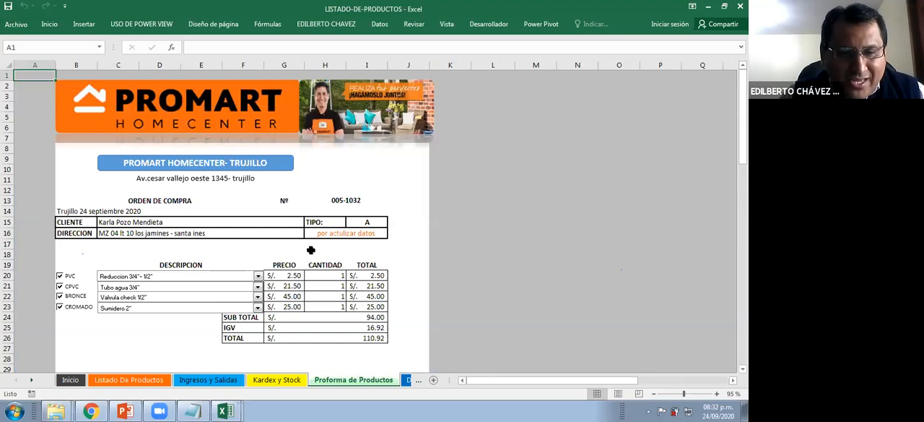
# Deselect the PVC, CPVC, BRONCE and CROMADO product lines in the purchase order
pyautogui.scroll(-1, 310, 253)
pyautogui.click(60, 245)
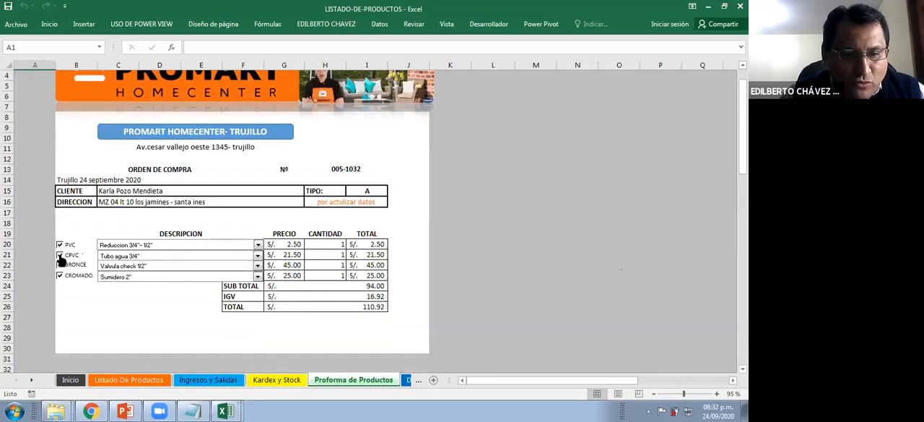
pyautogui.click(60, 255)
pyautogui.click(60, 265)
pyautogui.click(60, 277)
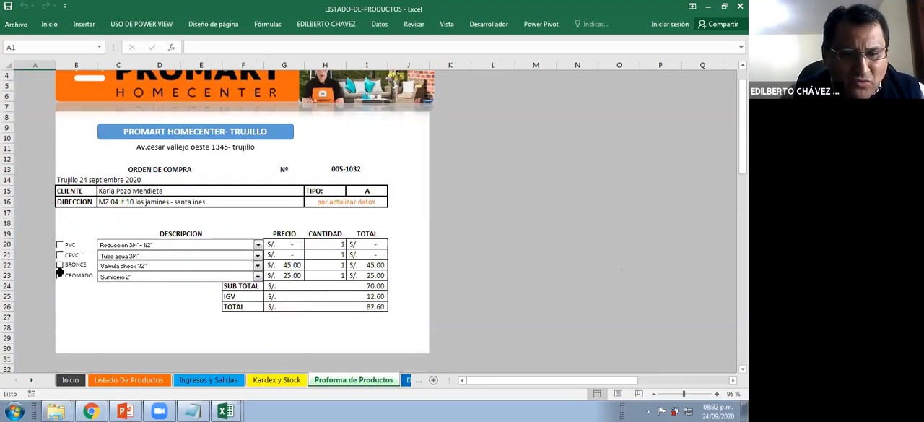
# Choose Tapon macho 1/2 as the PVC product and include the PVC and BRONCE lines in the purchase order
pyautogui.click(198, 244)
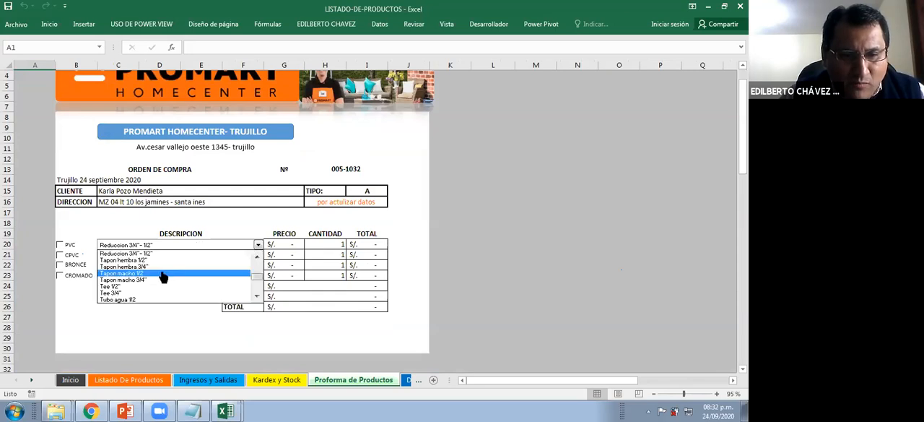
pyautogui.click(164, 274)
pyautogui.click(60, 245)
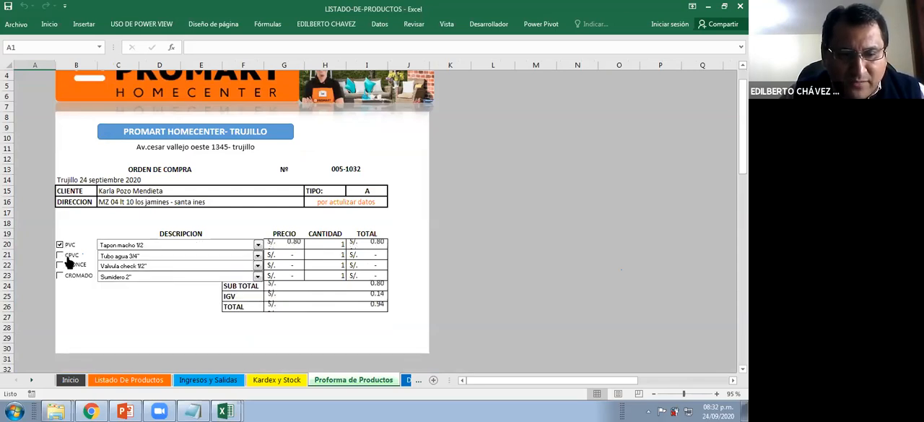
pyautogui.click(63, 264)
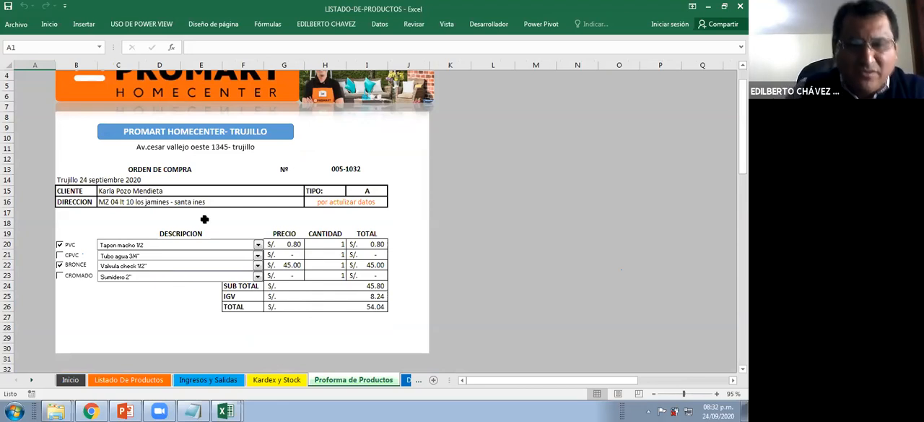
pyautogui.scroll(1, 211, 192)
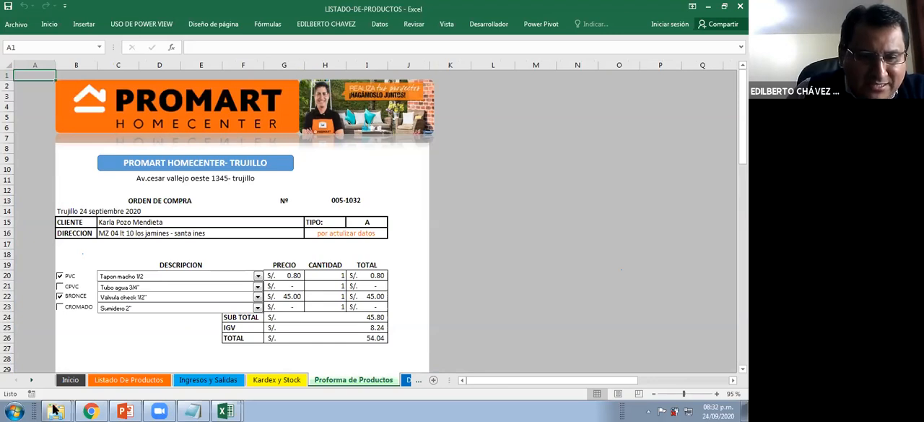
# Look over the product price lists on the Data sheet and return to the Inicio sheet
pyautogui.click(406, 380)
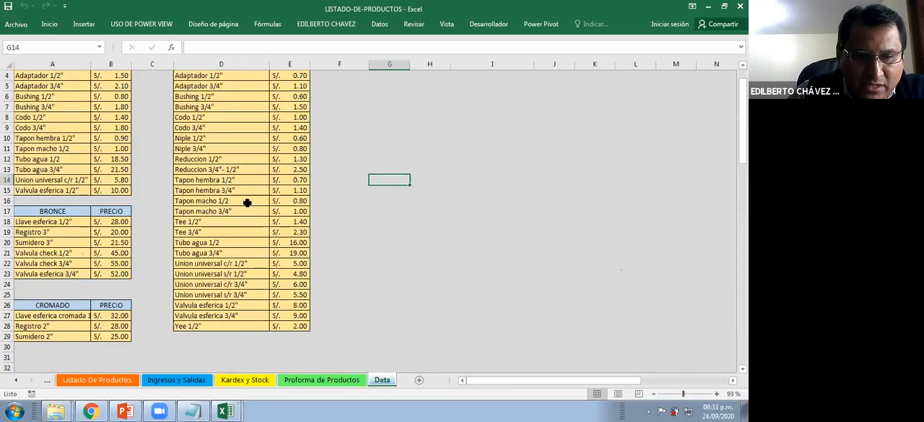
pyautogui.scroll(-1, 123, 365)
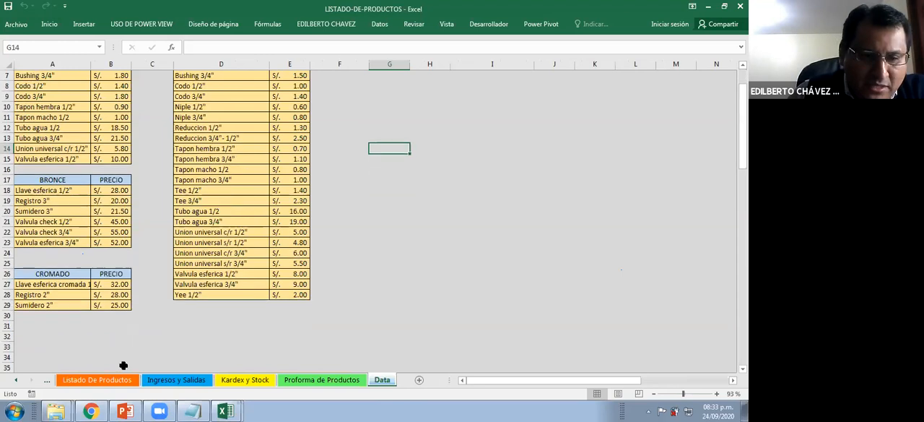
pyautogui.click(16, 380)
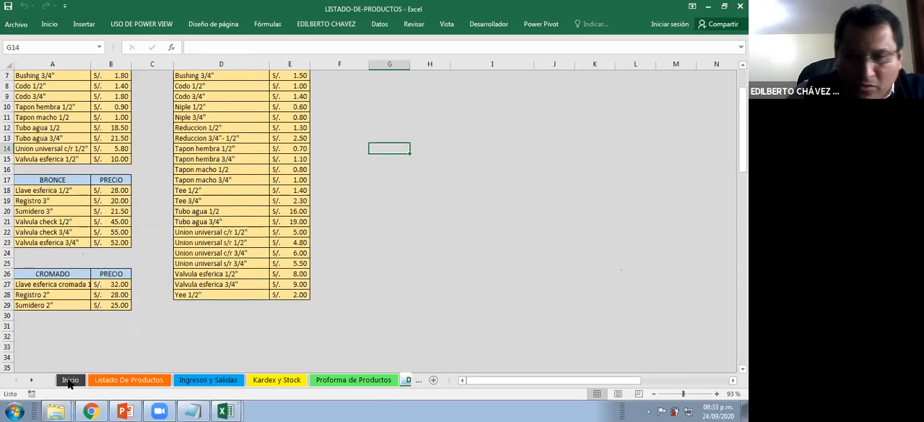
pyautogui.hotkey('ctrl', 'pageup')
pyautogui.hotkey('ctrl', 'pageup')
pyautogui.hotkey('ctrl', 'pageup')
pyautogui.hotkey('ctrl', 'pageup')
pyautogui.hotkey('ctrl', 'pageup')
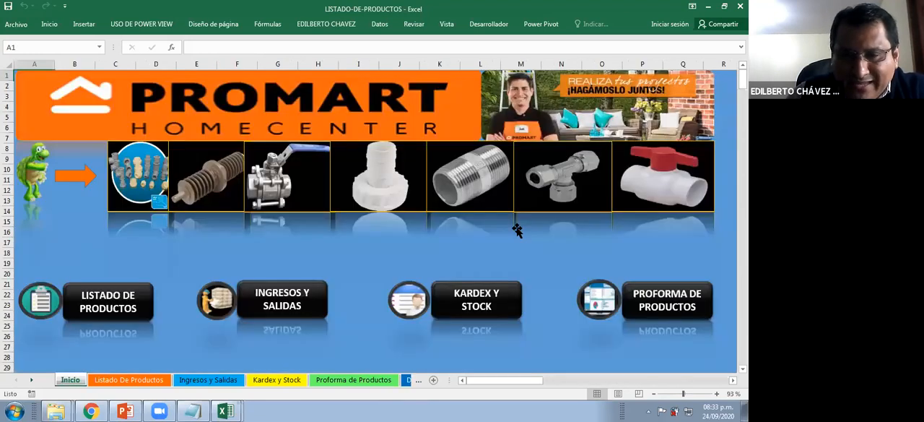